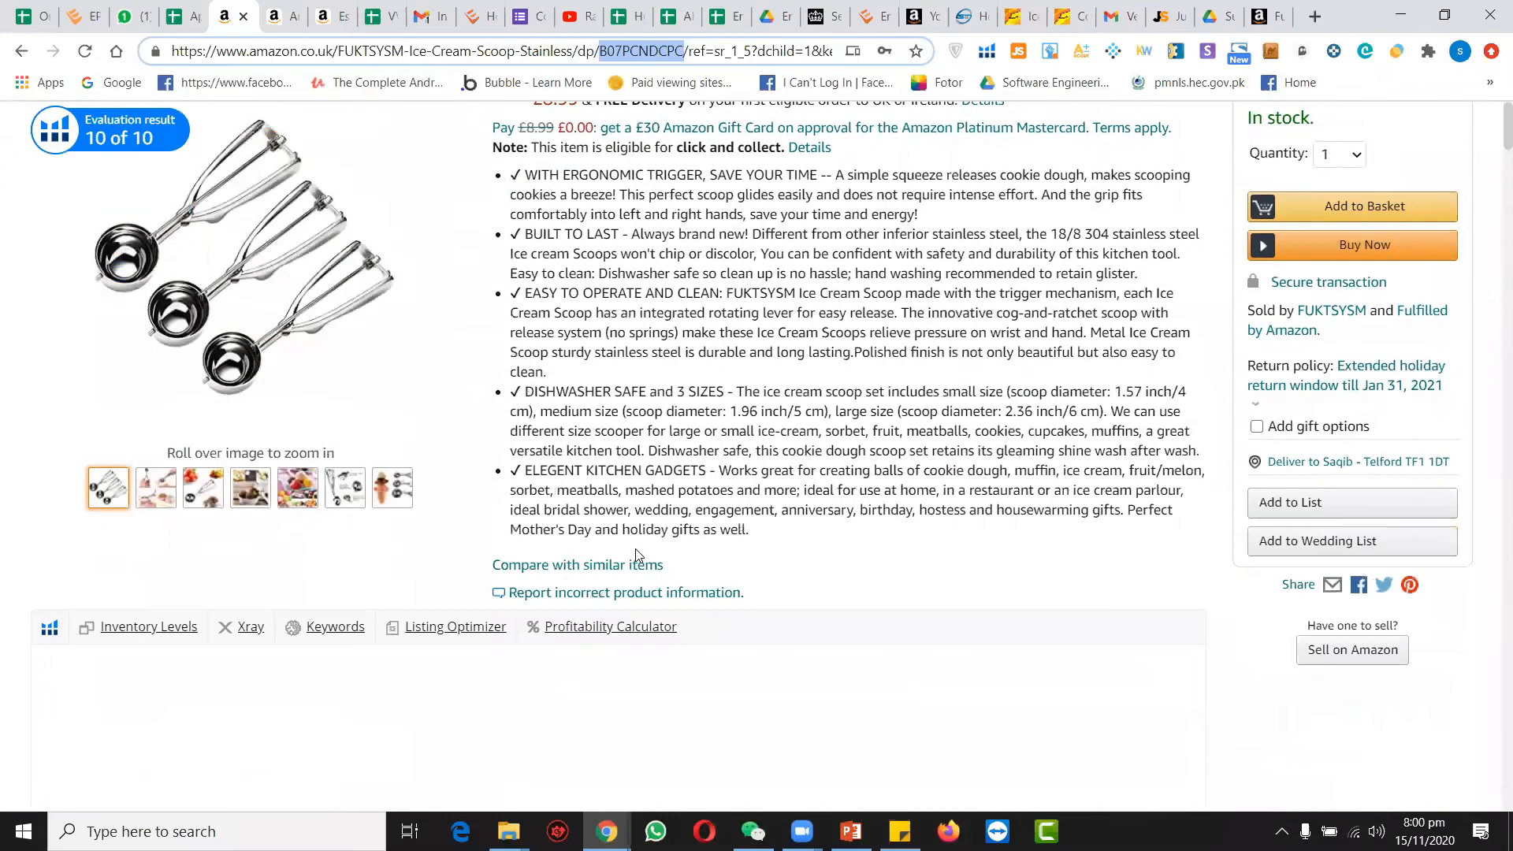
Examine the feature bullet points on the FUKTSYSM ice cream scoop's Amazon product page.
{"action": "scroll", "coordinate": [637, 554], "scroll_direction": "down", "scroll_amount": 20}
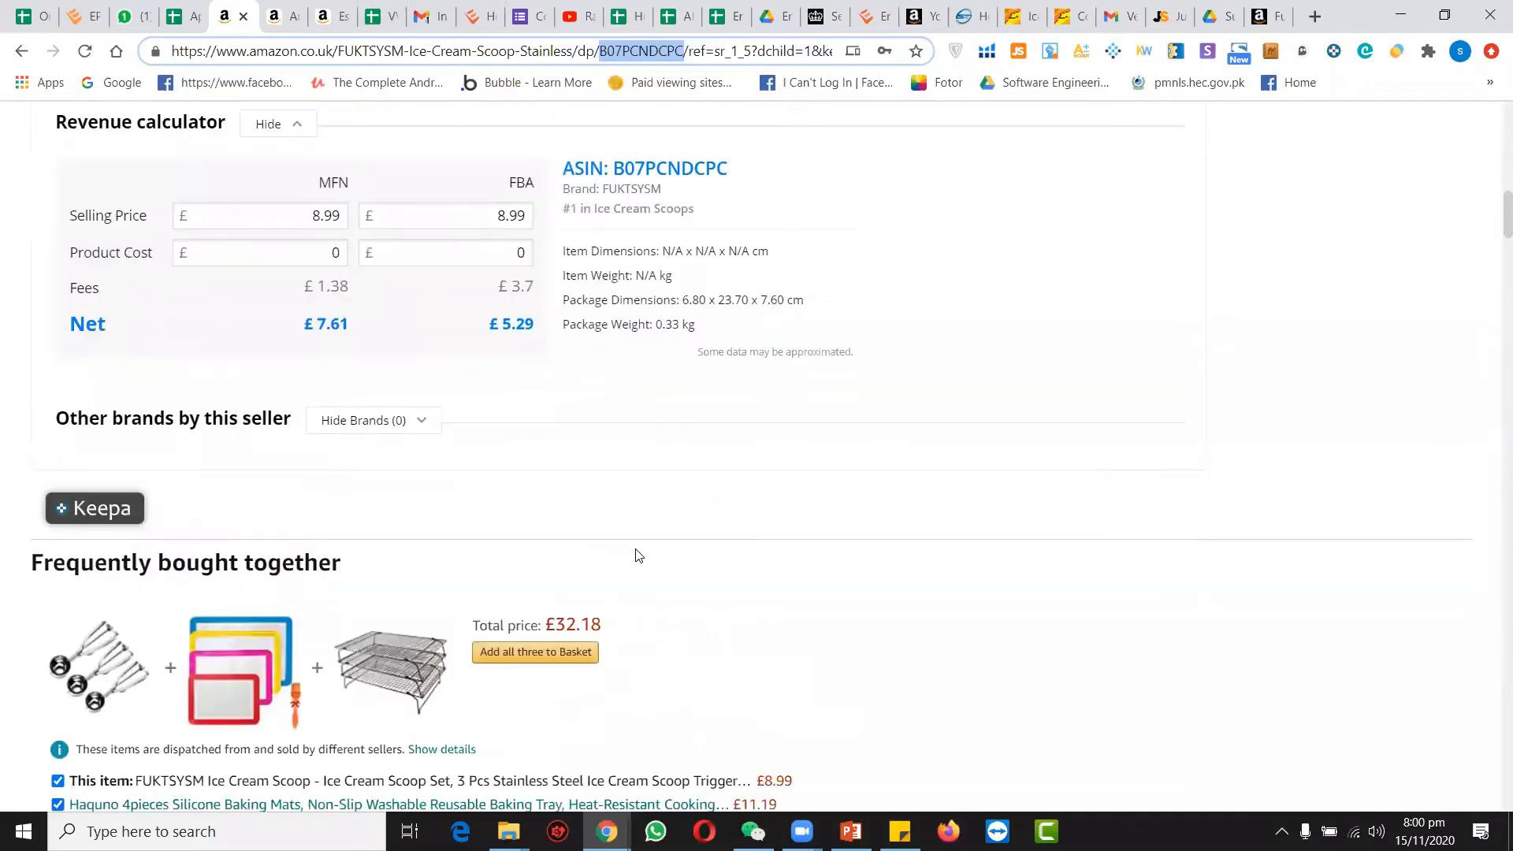
{"action": "scroll", "coordinate": [636, 554], "scroll_direction": "up", "scroll_amount": 15}
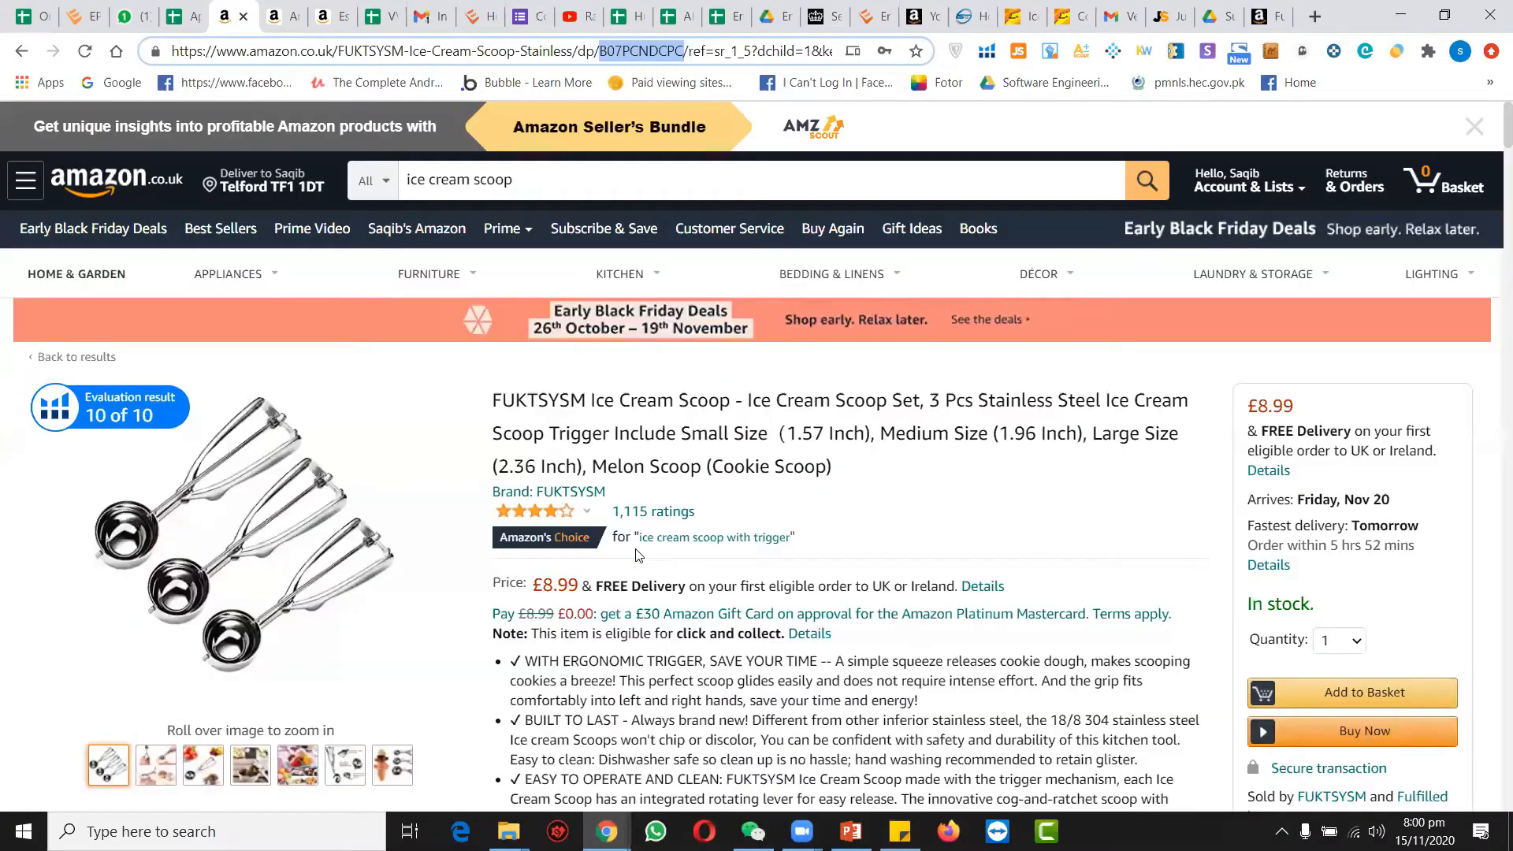
{"action": "scroll", "coordinate": [600, 537], "scroll_direction": "down", "scroll_amount": 2}
{"action": "left_click_drag", "start_coordinate": [510, 464], "coordinate": [708, 769]}
{"action": "scroll", "coordinate": [709, 769], "scroll_direction": "down", "scroll_amount": 3}
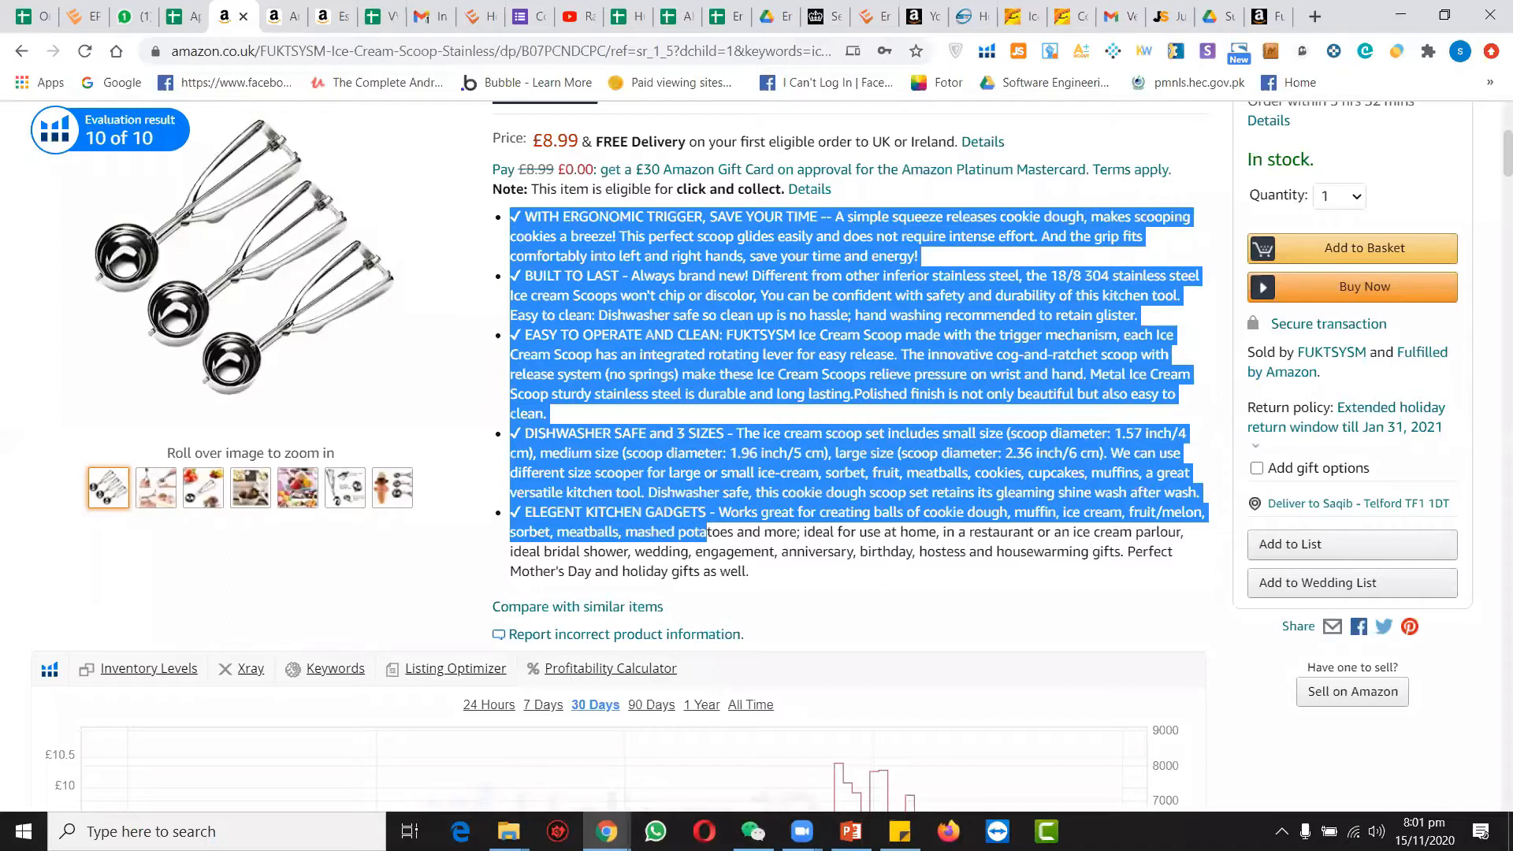
{"action": "left_click", "coordinate": [774, 168]}
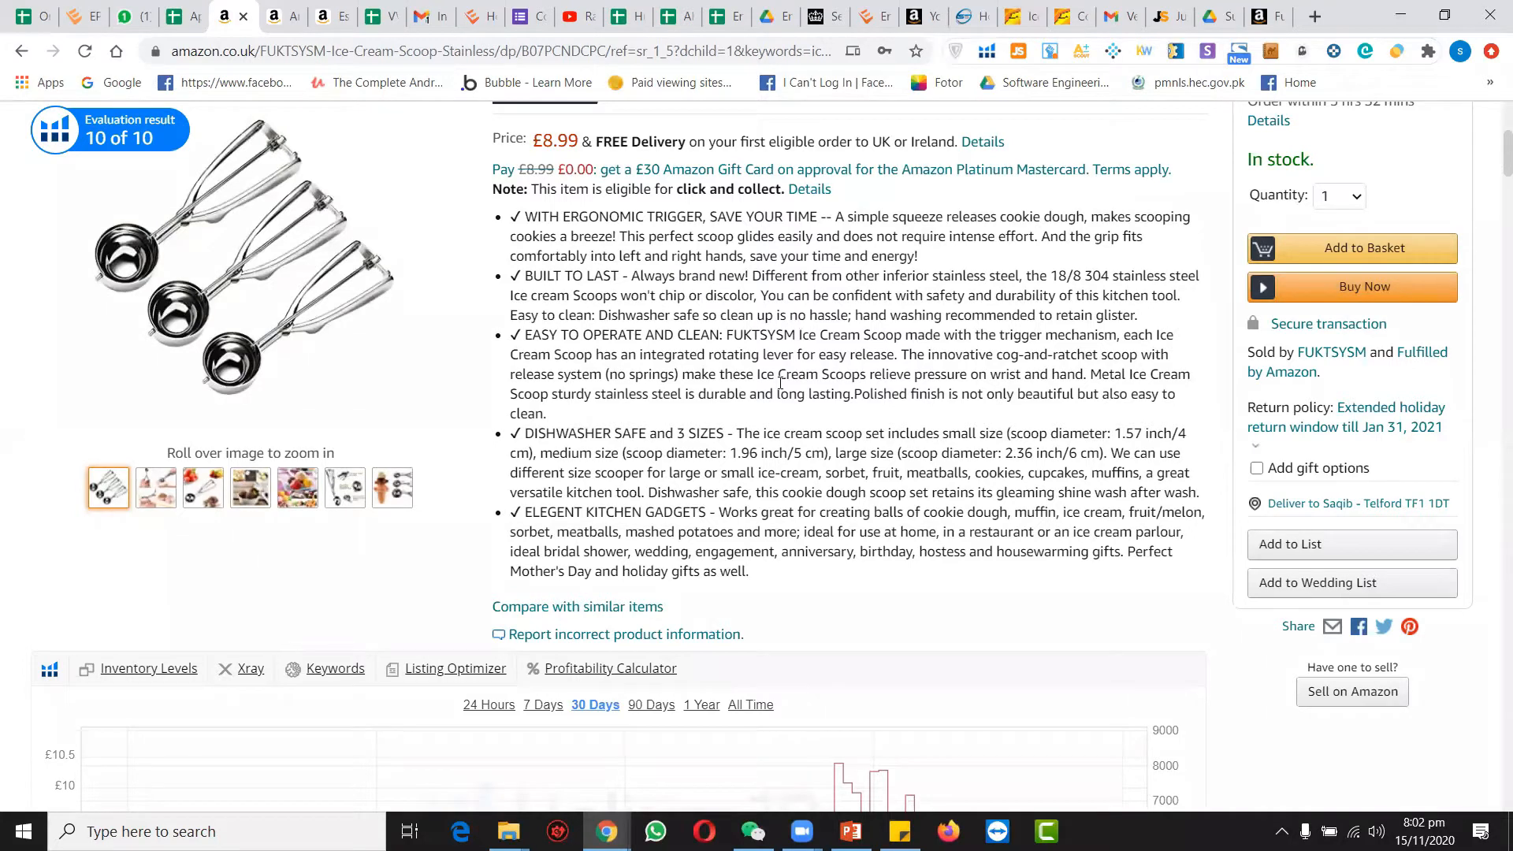
{"action": "scroll", "coordinate": [780, 384], "scroll_direction": "down", "scroll_amount": 1}
{"action": "scroll", "coordinate": [835, 315], "scroll_direction": "up", "scroll_amount": 6}
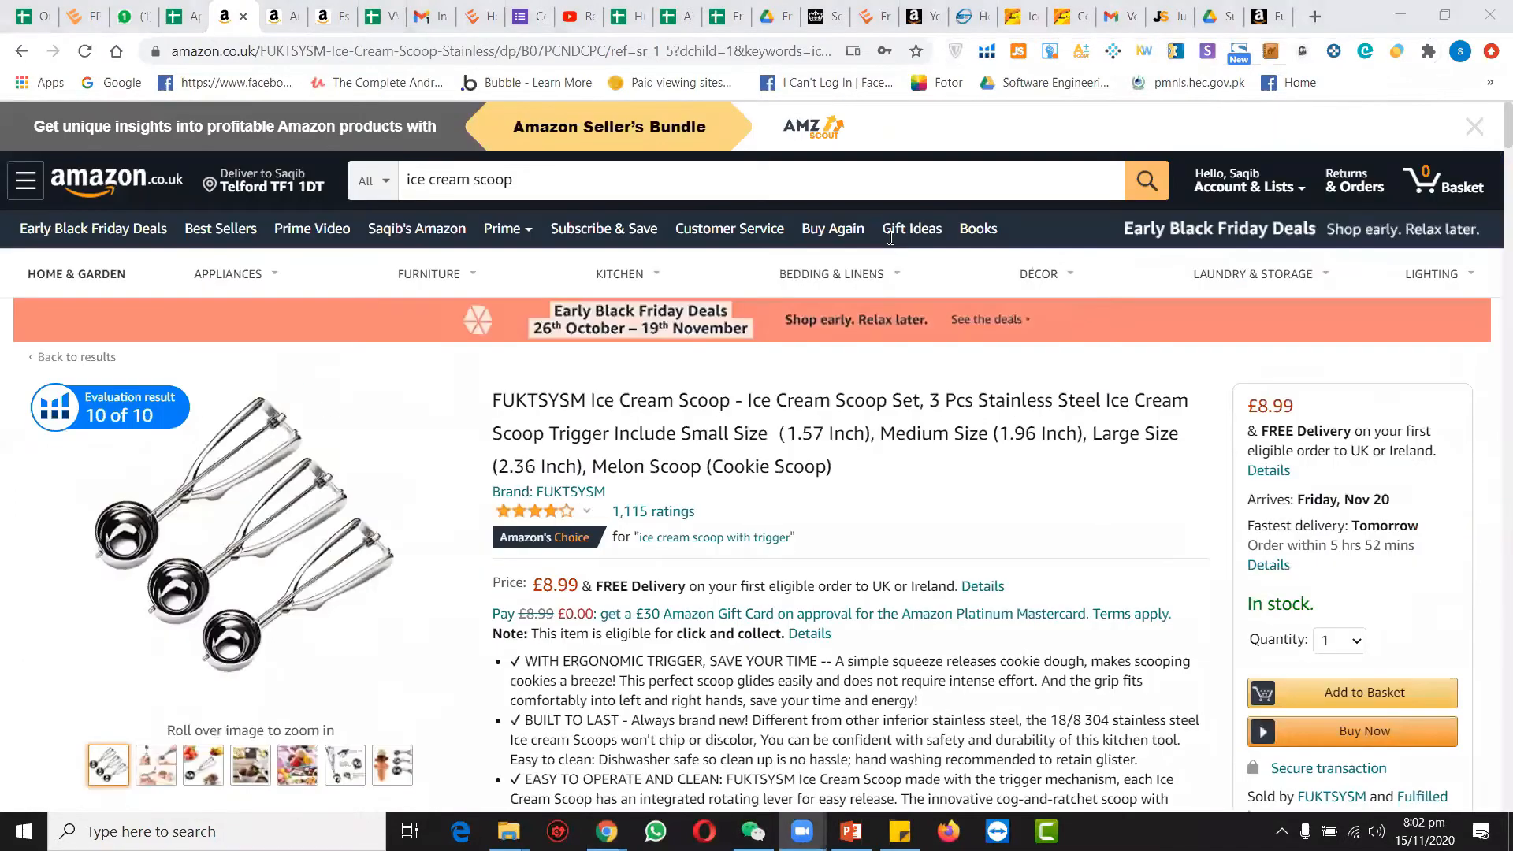
Review the ice cream scoop listing's title, features and product information section.
{"action": "left_click_drag", "start_coordinate": [493, 401], "coordinate": [819, 457]}
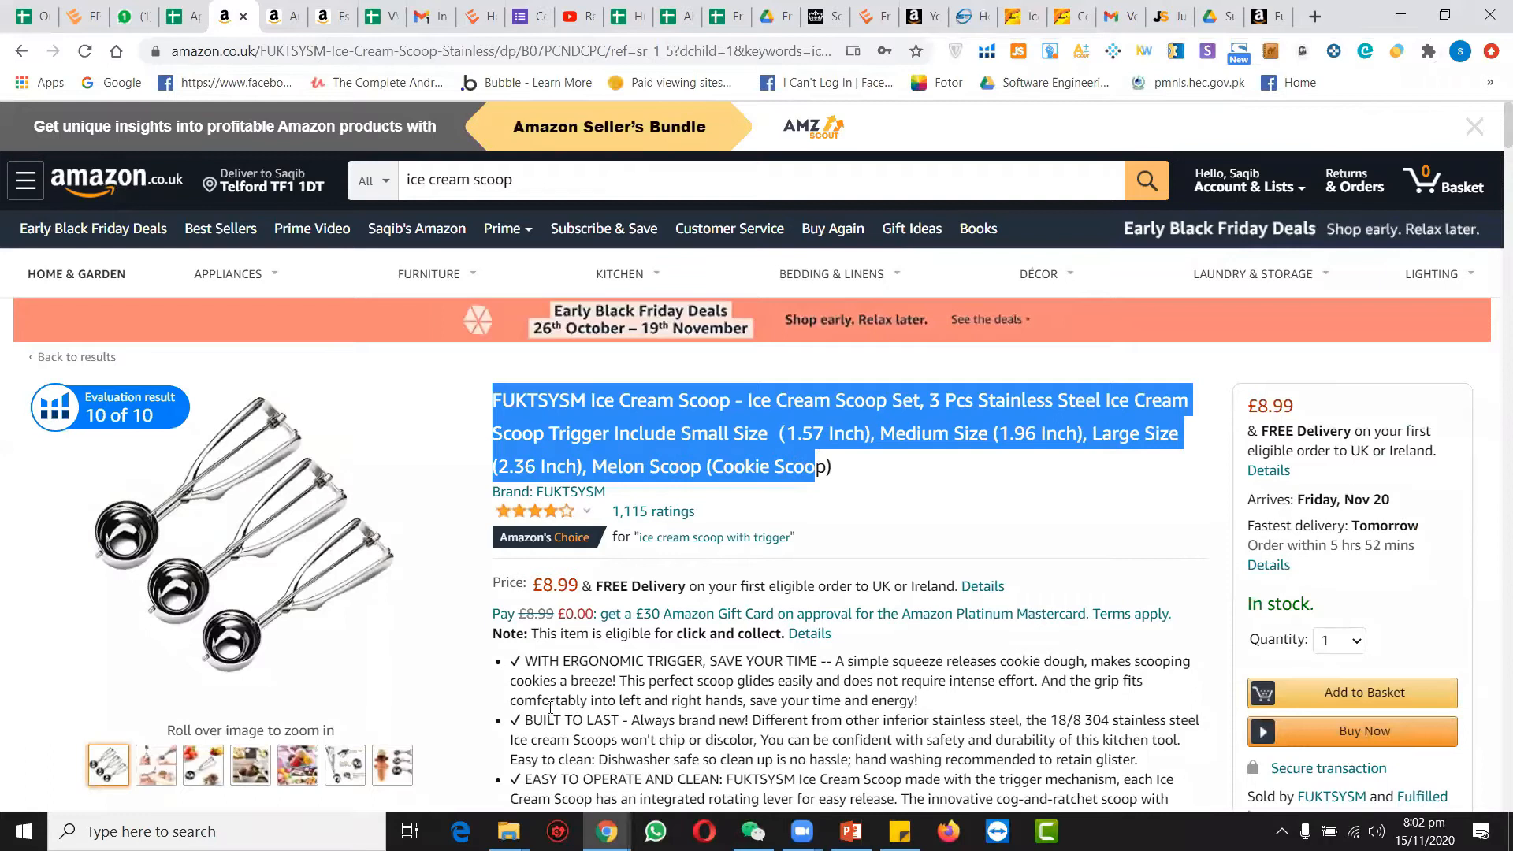
{"action": "left_click_drag", "start_coordinate": [551, 701], "coordinate": [819, 707]}
{"action": "scroll", "coordinate": [679, 428], "scroll_direction": "down", "scroll_amount": 10}
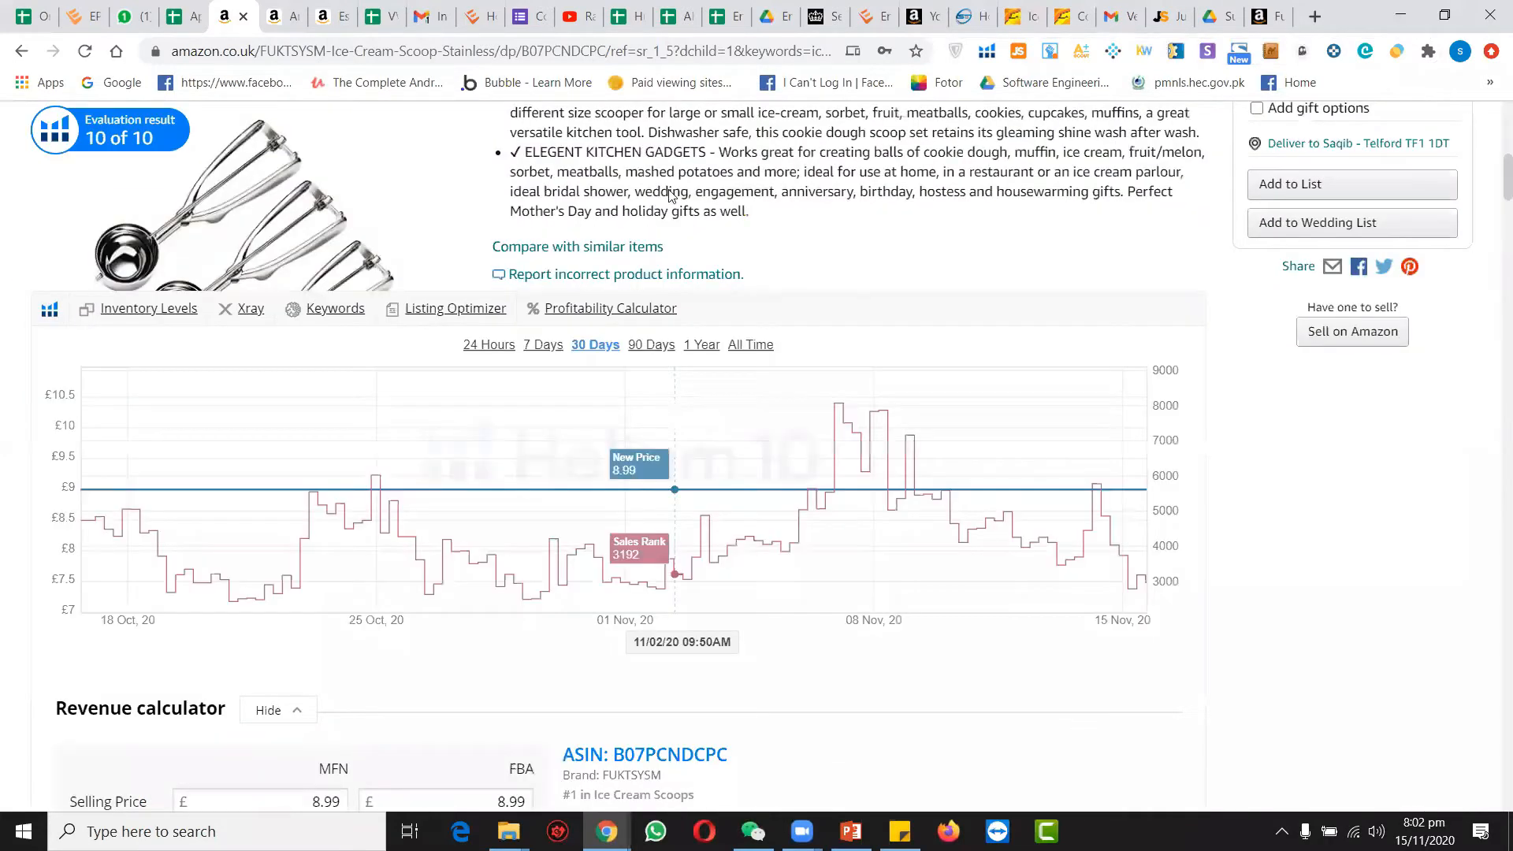
{"action": "scroll", "coordinate": [662, 167], "scroll_direction": "down", "scroll_amount": 15}
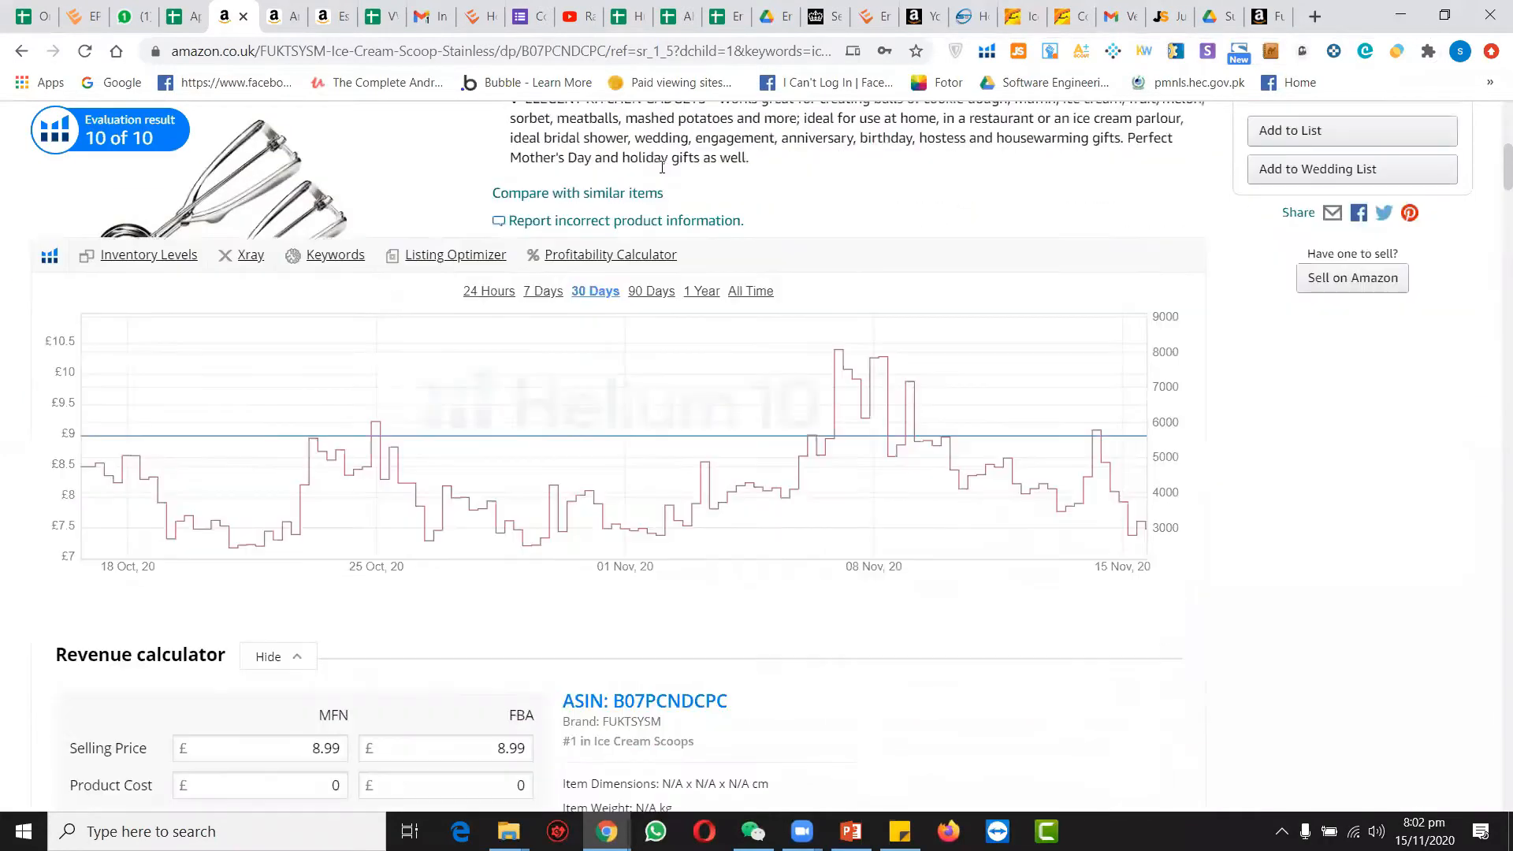
{"action": "scroll", "coordinate": [662, 167], "scroll_direction": "down", "scroll_amount": 15}
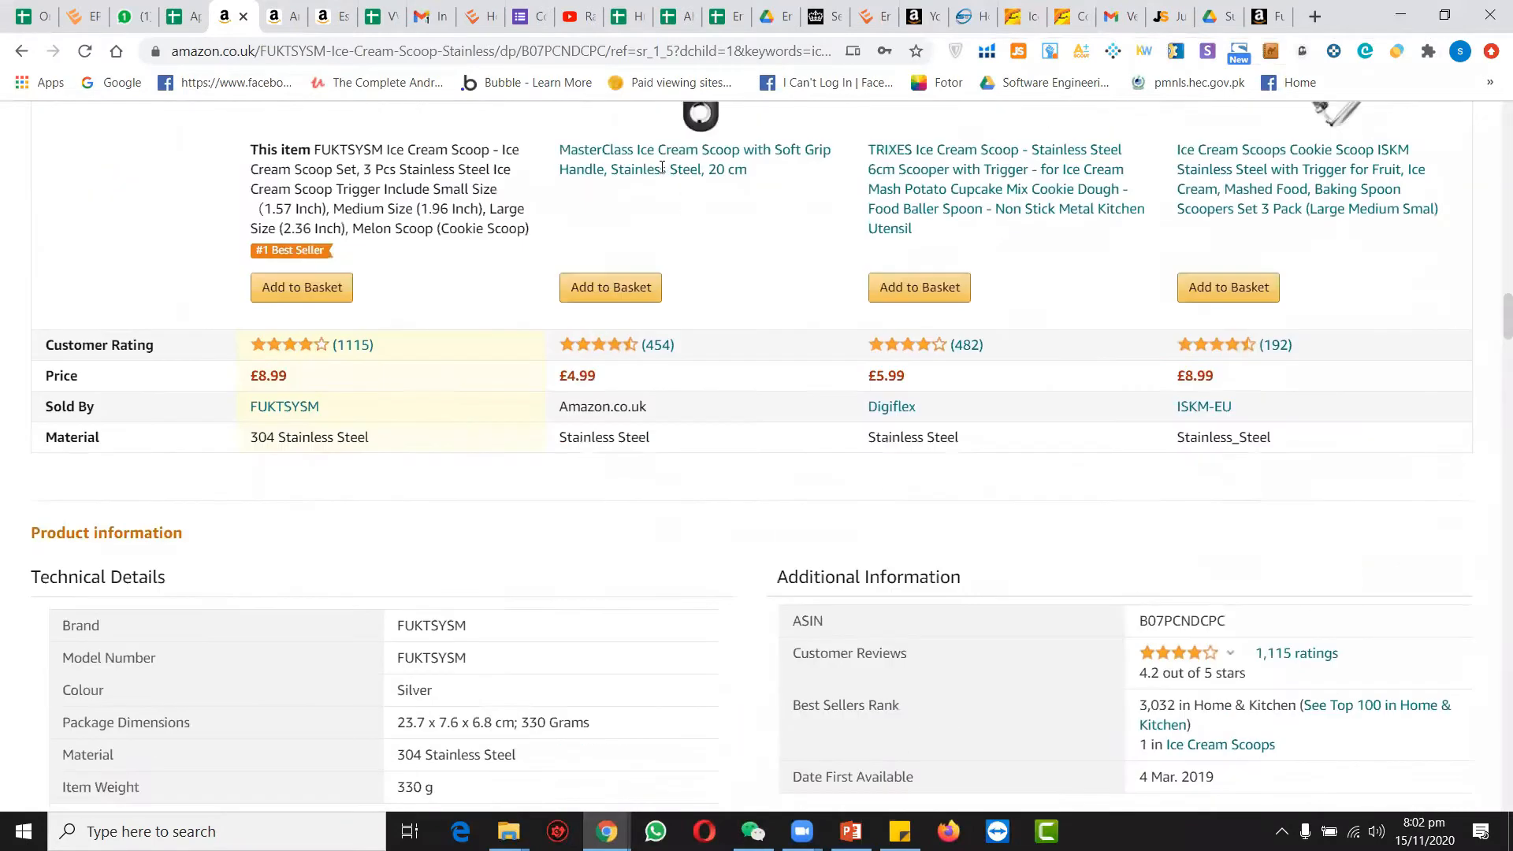
{"action": "scroll", "coordinate": [663, 172], "scroll_direction": "up", "scroll_amount": 5}
{"action": "scroll", "coordinate": [660, 169], "scroll_direction": "down", "scroll_amount": 13}
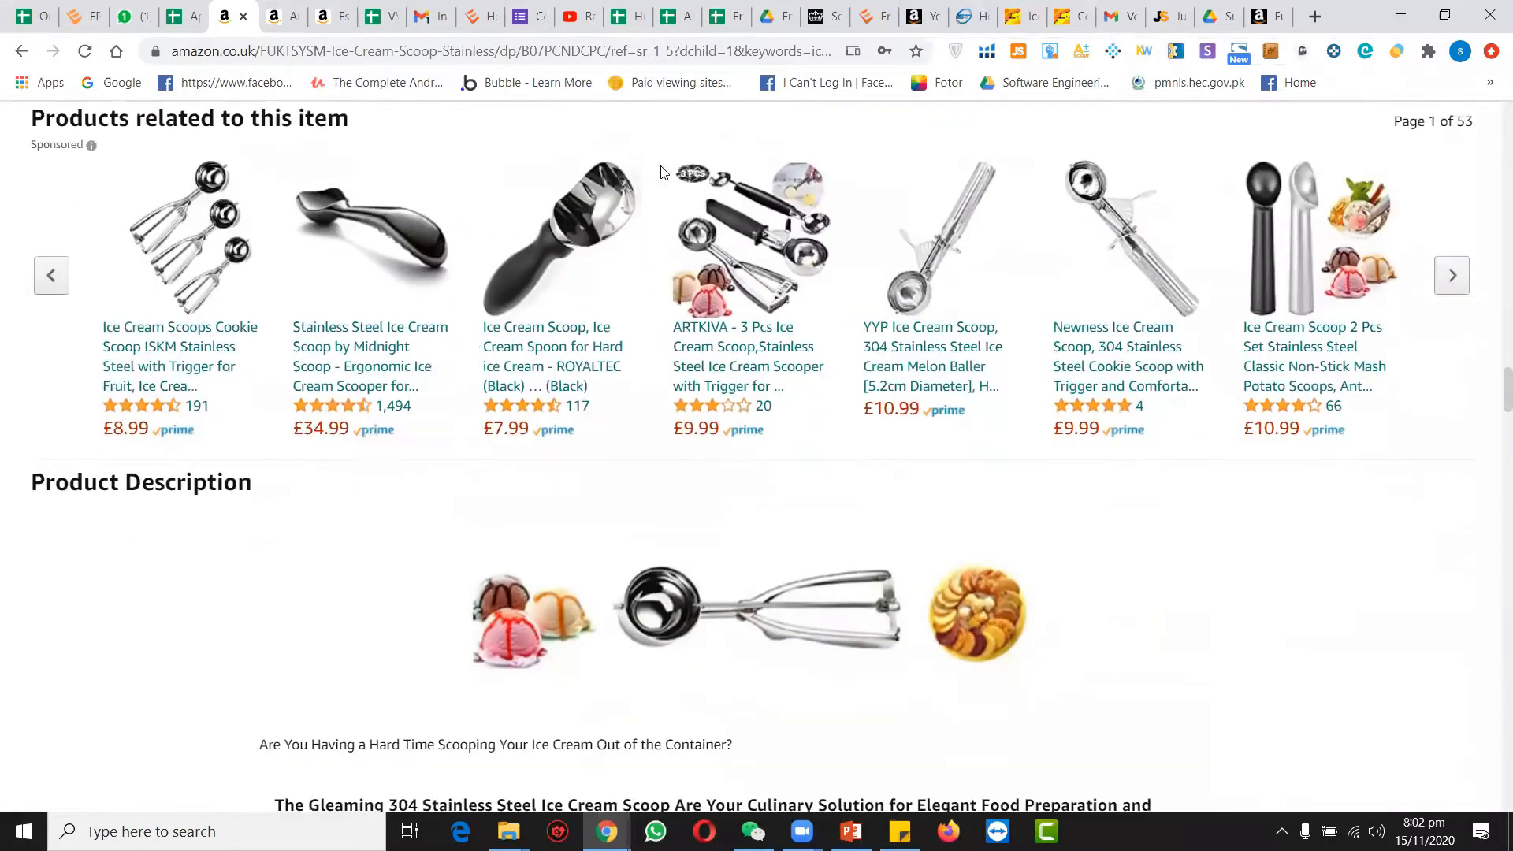
Examine the Product Description section of the ice cream scoop listing, including its text and images.
{"action": "scroll", "coordinate": [397, 252], "scroll_direction": "up", "scroll_amount": 4}
{"action": "scroll", "coordinate": [397, 252], "scroll_direction": "down", "scroll_amount": 7}
{"action": "scroll", "coordinate": [396, 252], "scroll_direction": "up", "scroll_amount": 6}
{"action": "left_click_drag", "start_coordinate": [239, 307], "coordinate": [55, 308]}
{"action": "scroll", "coordinate": [360, 388], "scroll_direction": "down", "scroll_amount": 8}
{"action": "scroll", "coordinate": [922, 594], "scroll_direction": "up", "scroll_amount": 9}
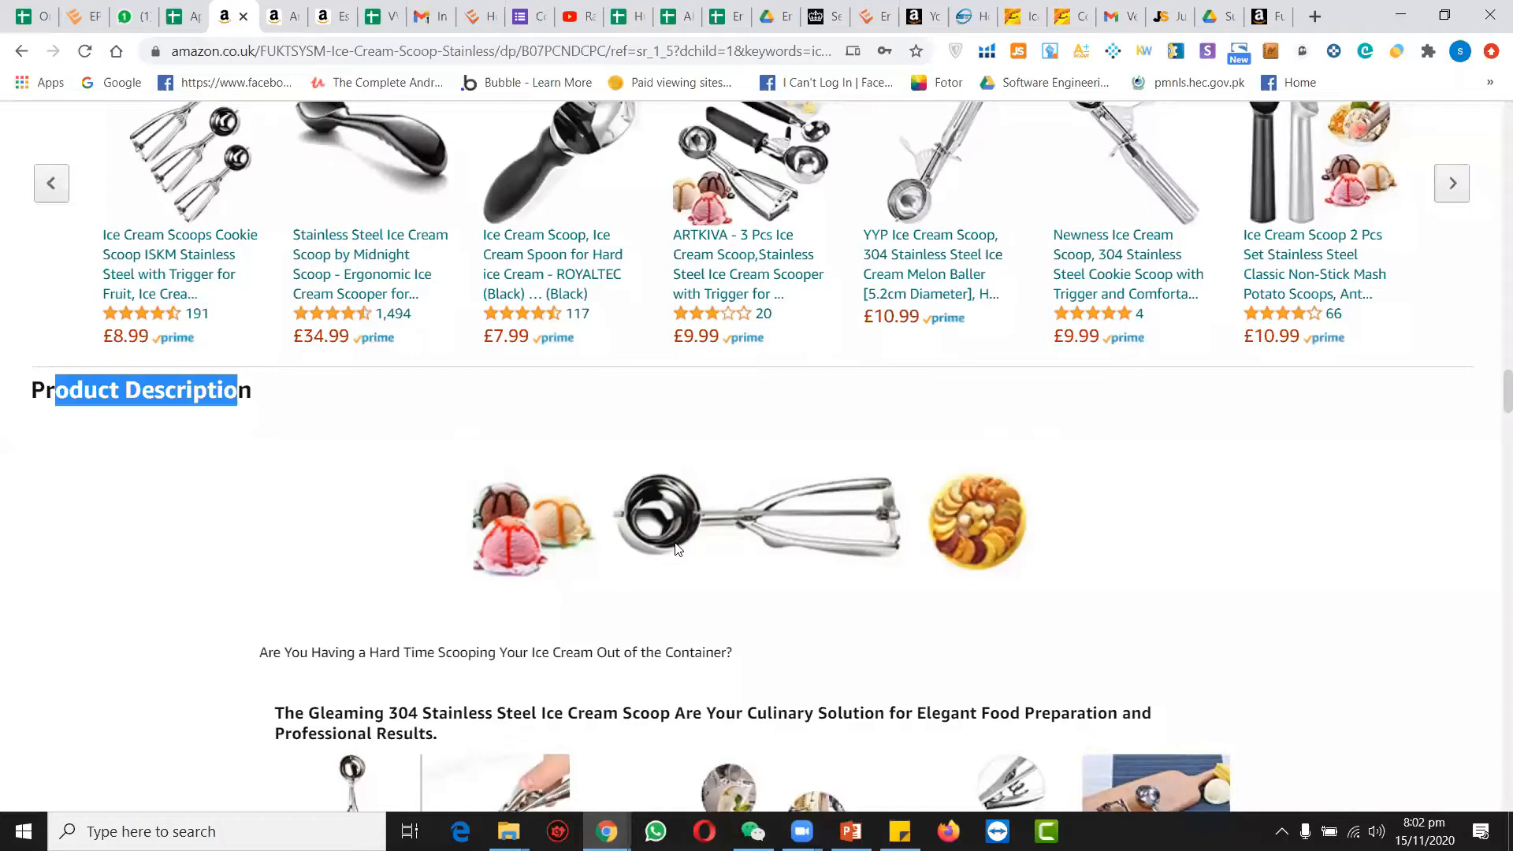
{"action": "scroll", "coordinate": [674, 543], "scroll_direction": "down", "scroll_amount": 15}
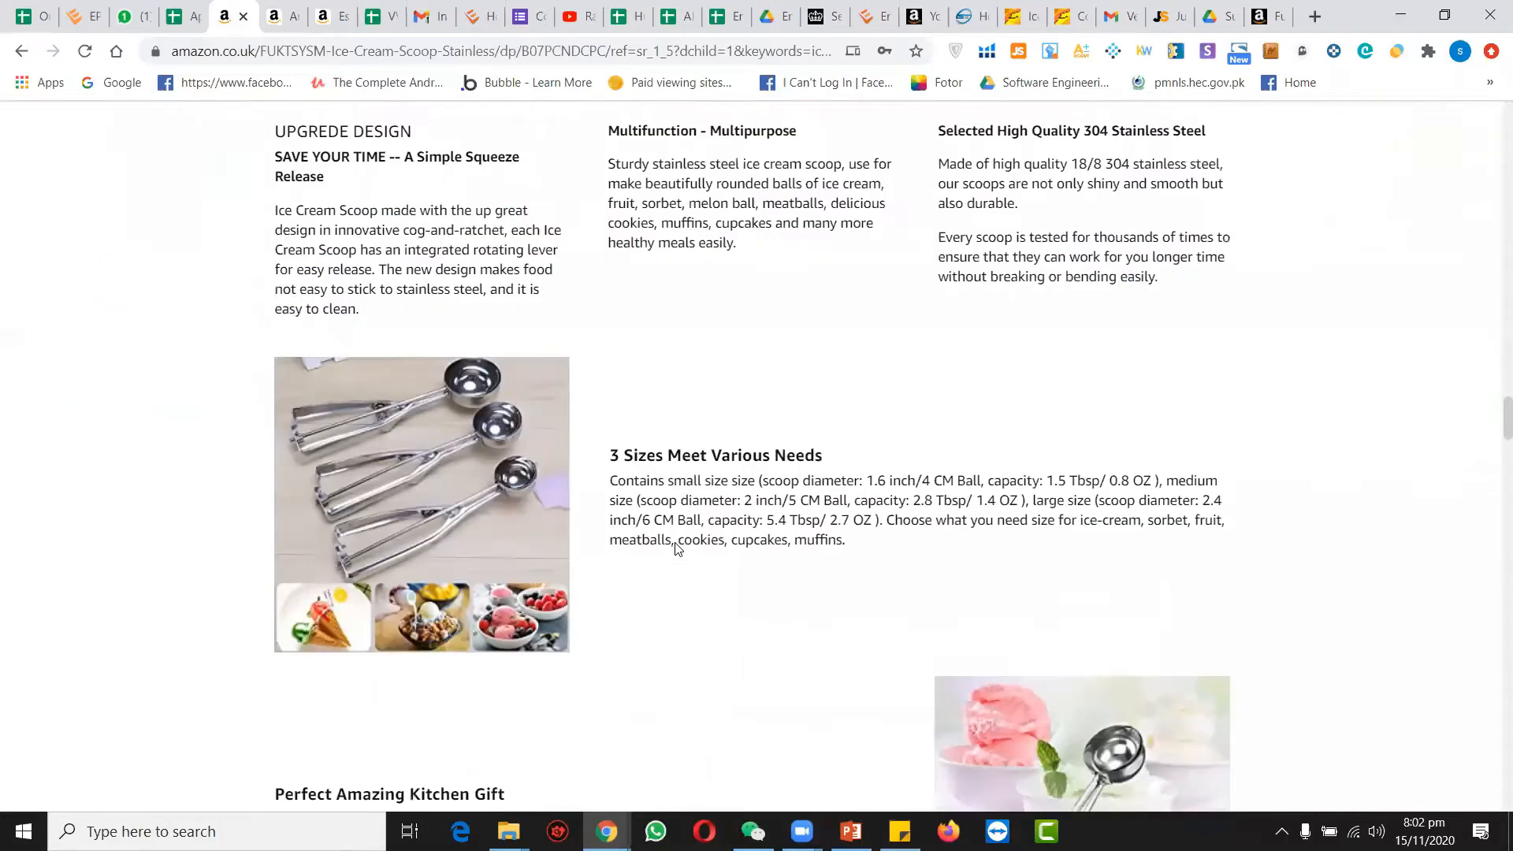
{"action": "scroll", "coordinate": [675, 542], "scroll_direction": "up", "scroll_amount": 15}
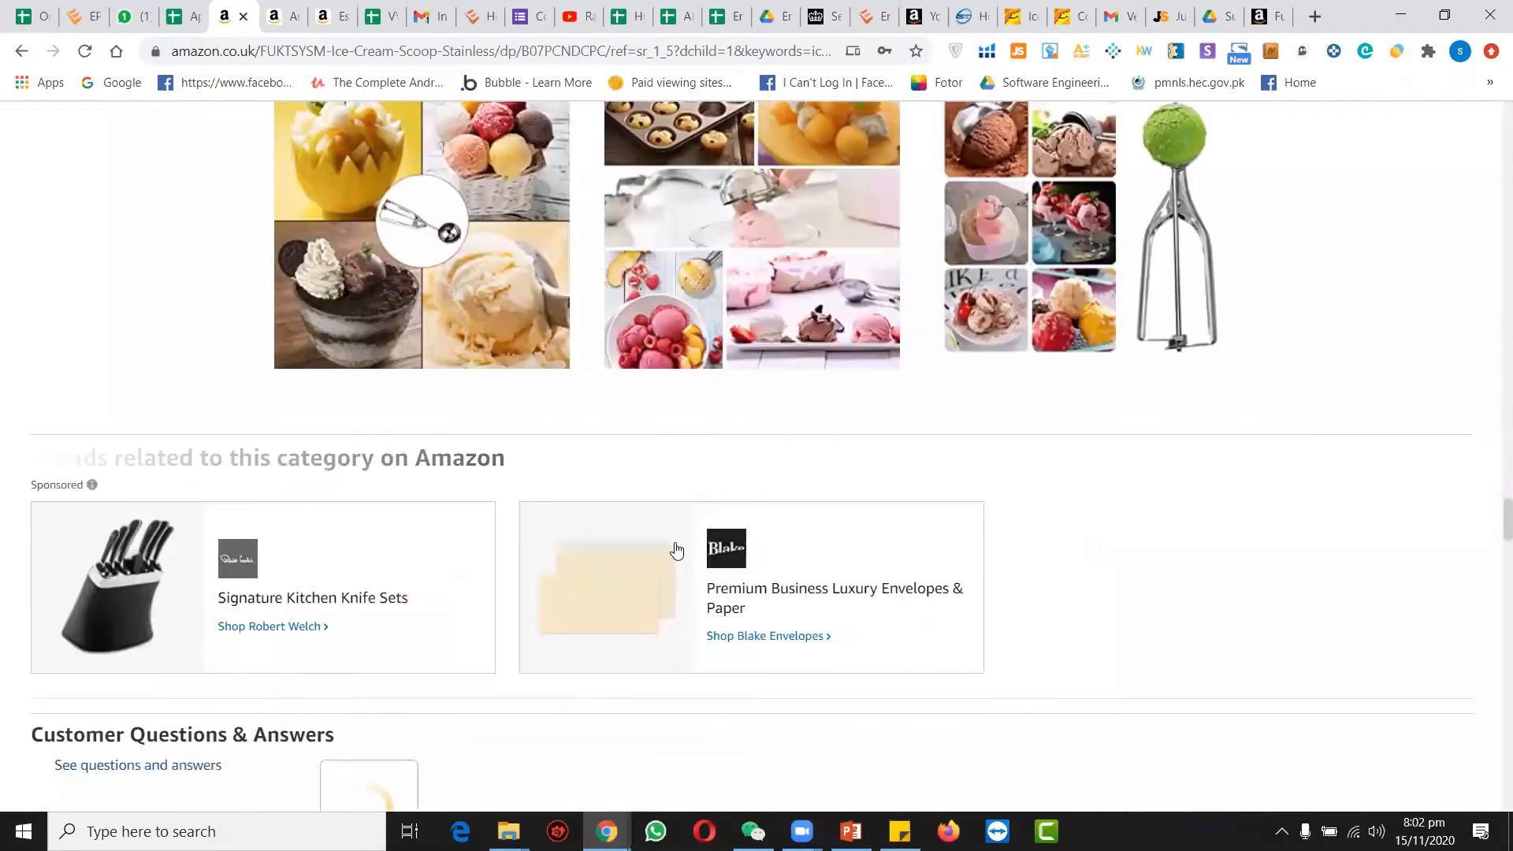
{"action": "scroll", "coordinate": [675, 542], "scroll_direction": "up", "scroll_amount": 1}
Switch to the Class 3VA (1) presentation in PowerPoint and read the product listing definition on slide 9.
{"action": "left_click", "coordinate": [850, 830]}
{"action": "left_click", "coordinate": [79, 769]}
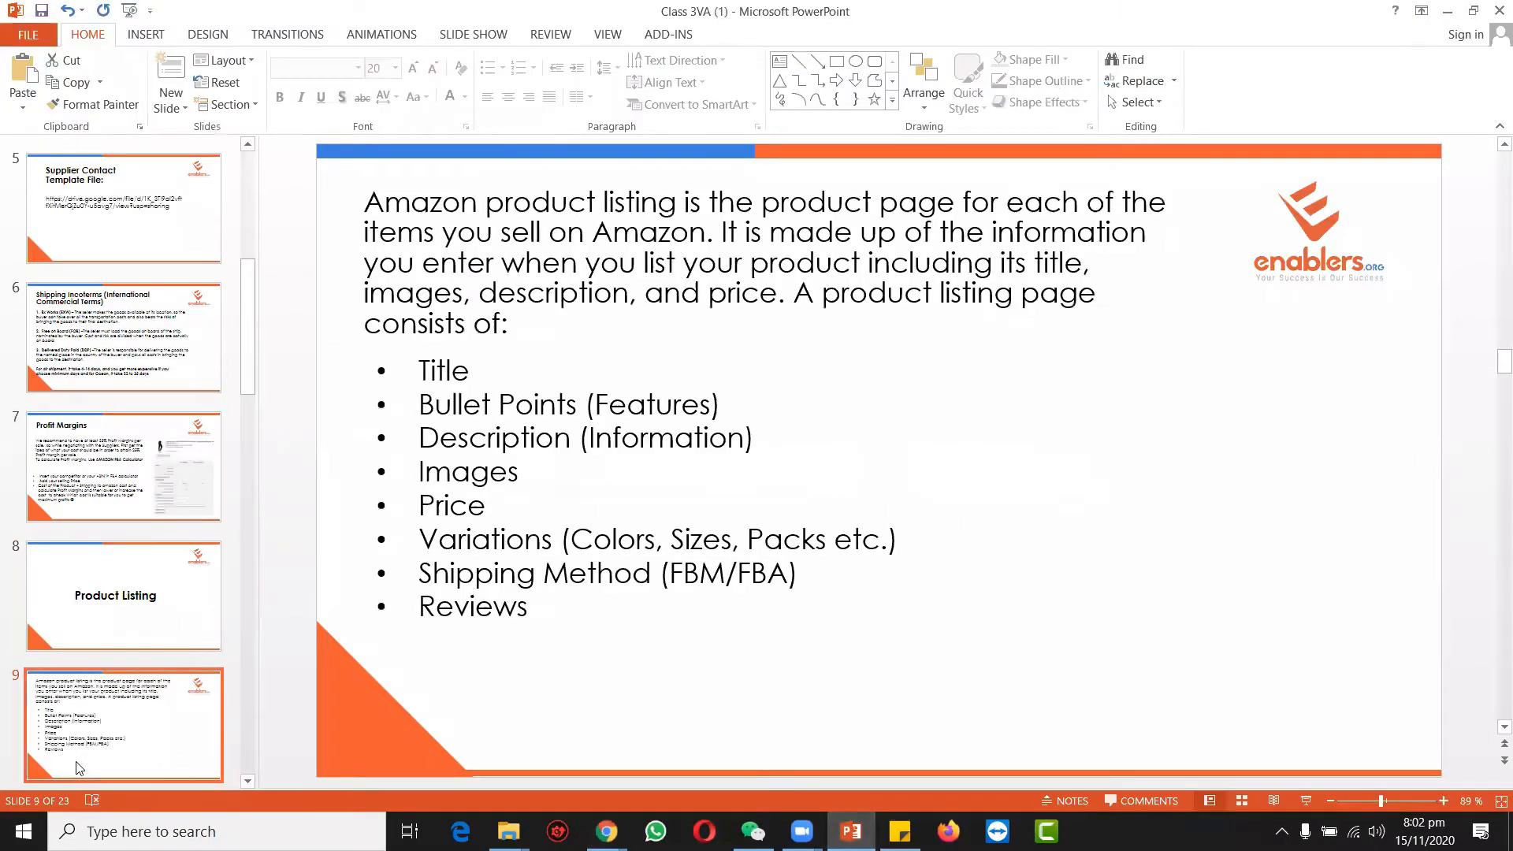
{"action": "mouse_move", "coordinate": [761, 201]}
{"action": "left_mouse_down"}
{"action": "mouse_move", "coordinate": [923, 205]}
{"action": "mouse_move", "coordinate": [1025, 233]}
{"action": "mouse_move", "coordinate": [922, 232]}
{"action": "left_mouse_up"}
{"action": "left_click", "coordinate": [575, 284]}
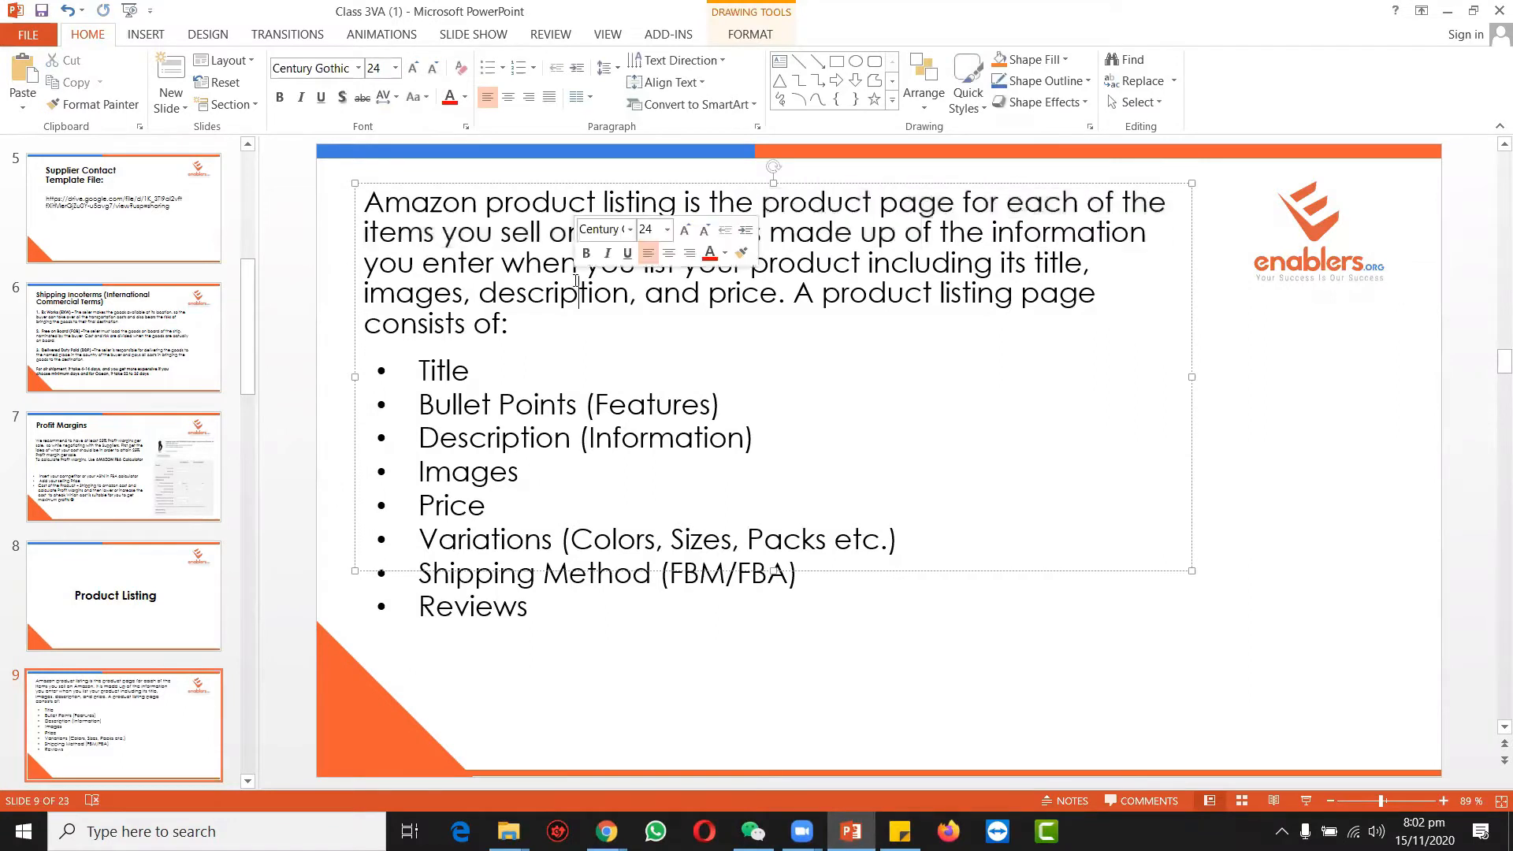
{"action": "left_click", "coordinate": [863, 325]}
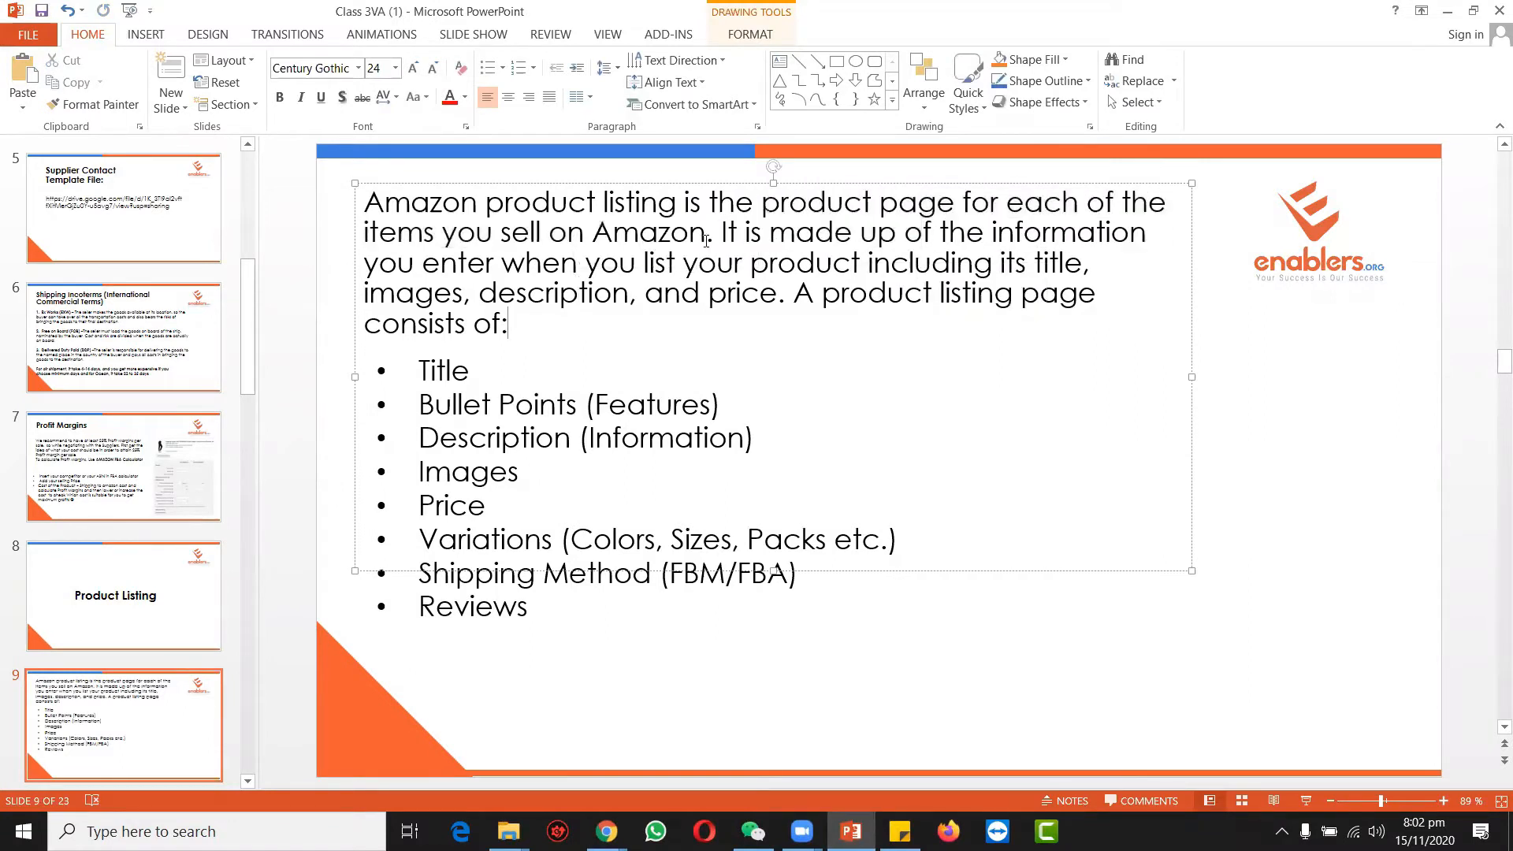
{"action": "left_click_drag", "start_coordinate": [720, 236], "coordinate": [920, 261]}
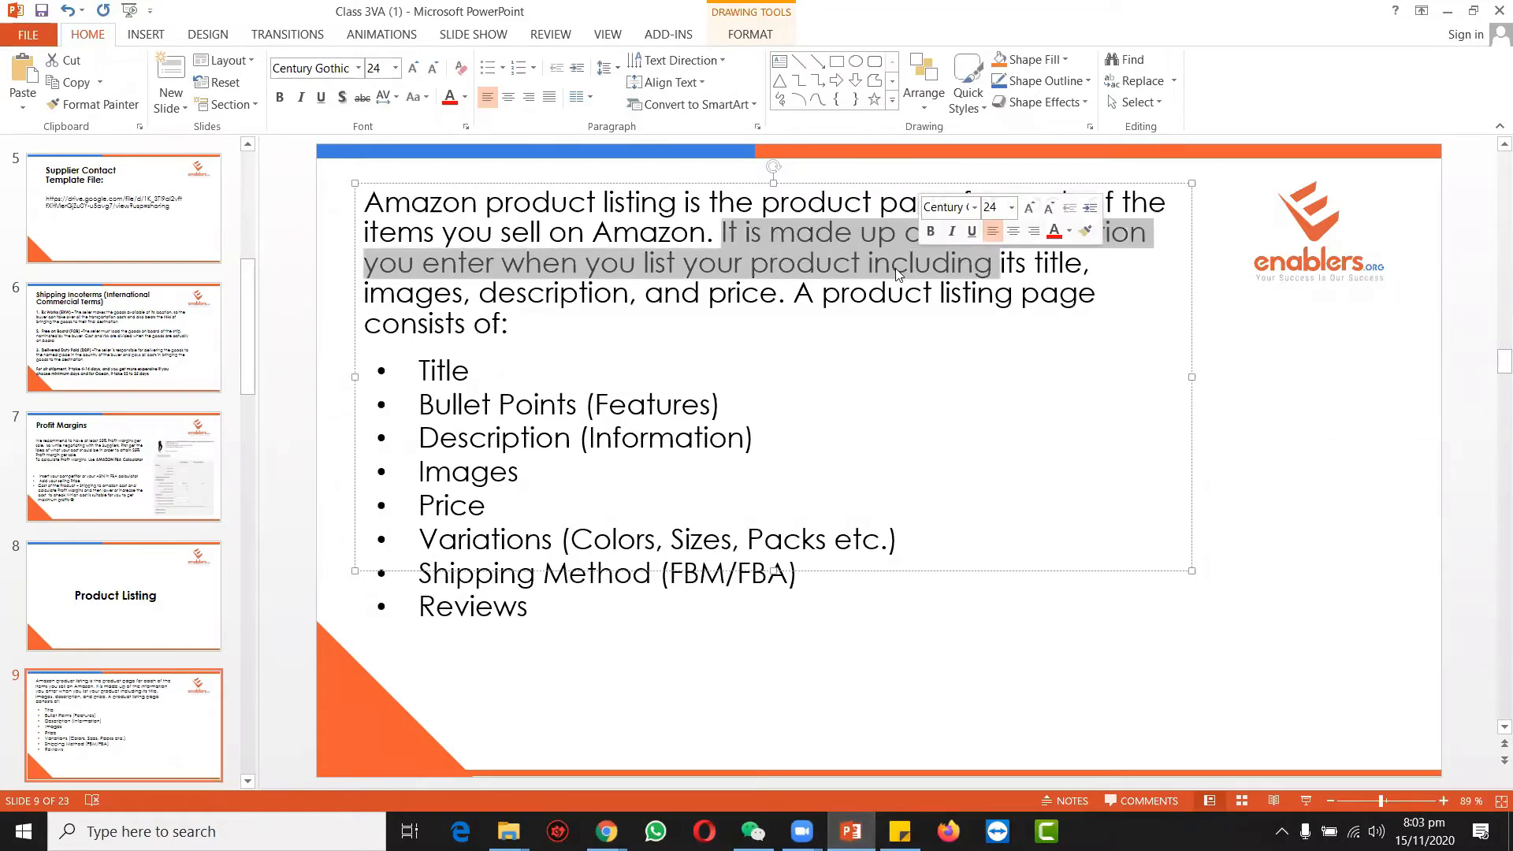
{"action": "left_click", "coordinate": [893, 268]}
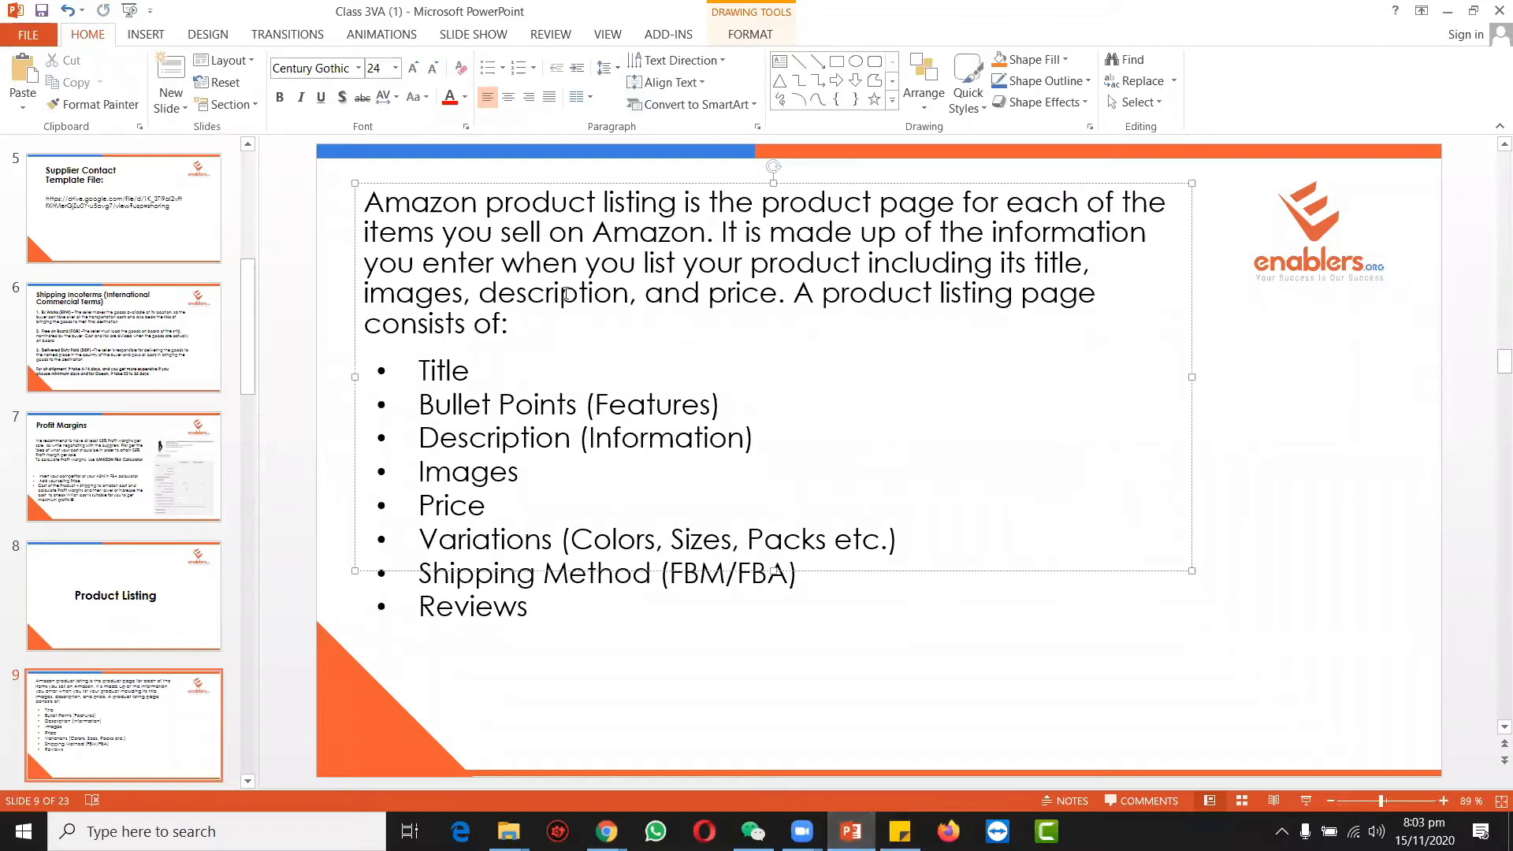
Go through the slide's list of listing components, from Title and Bullet Points to Shipping Method (FBM/FBA).
{"action": "left_click", "coordinate": [426, 370]}
{"action": "double_click", "coordinate": [460, 368]}
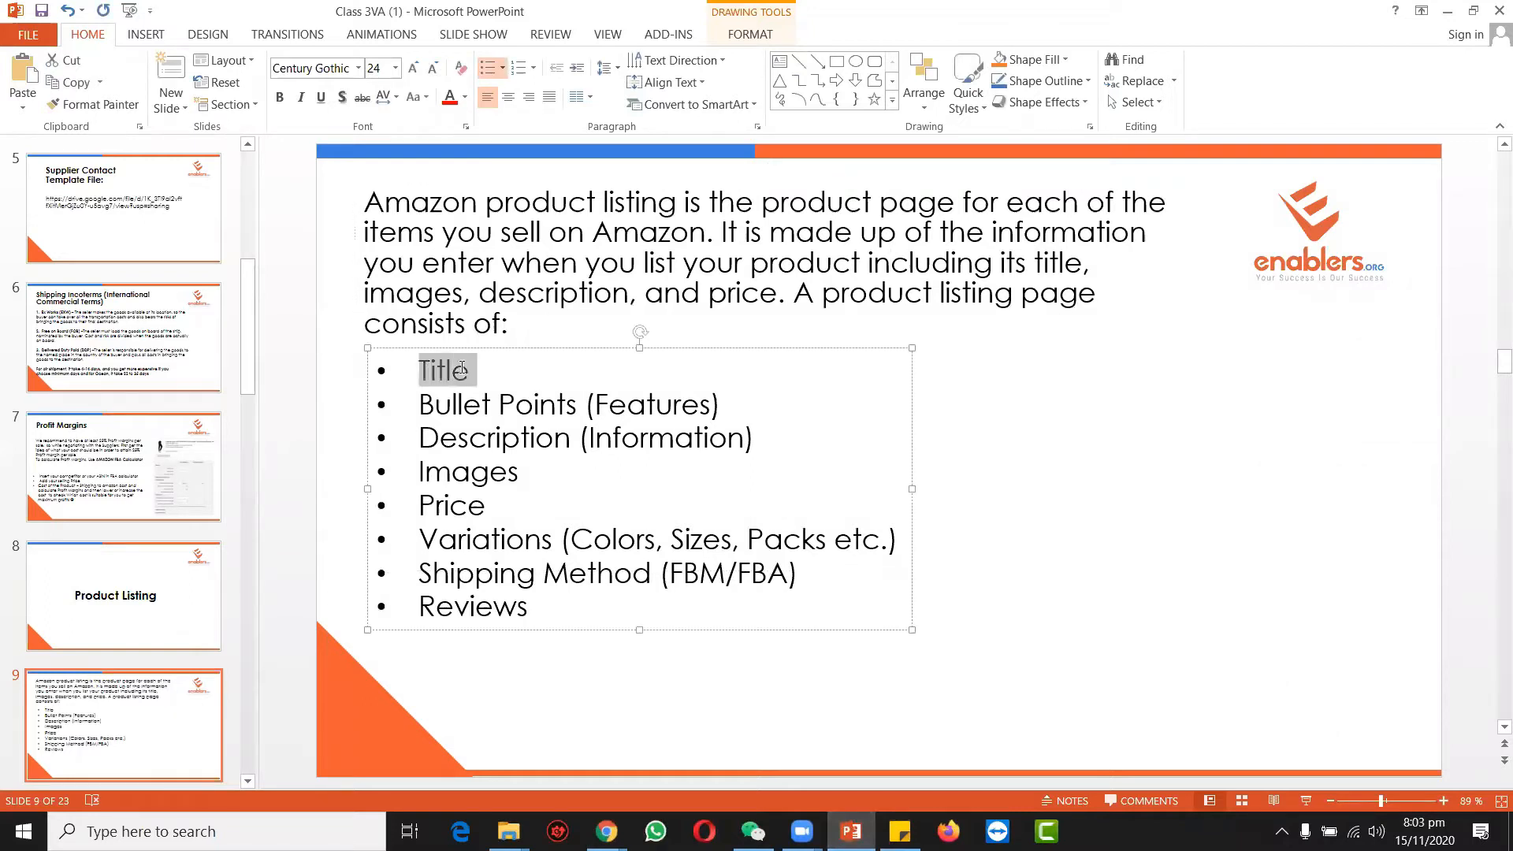
{"action": "double_click", "coordinate": [455, 405]}
{"action": "left_click_drag", "start_coordinate": [580, 406], "coordinate": [587, 406]}
{"action": "left_click", "coordinate": [660, 406]}
{"action": "triple_click", "coordinate": [462, 443]}
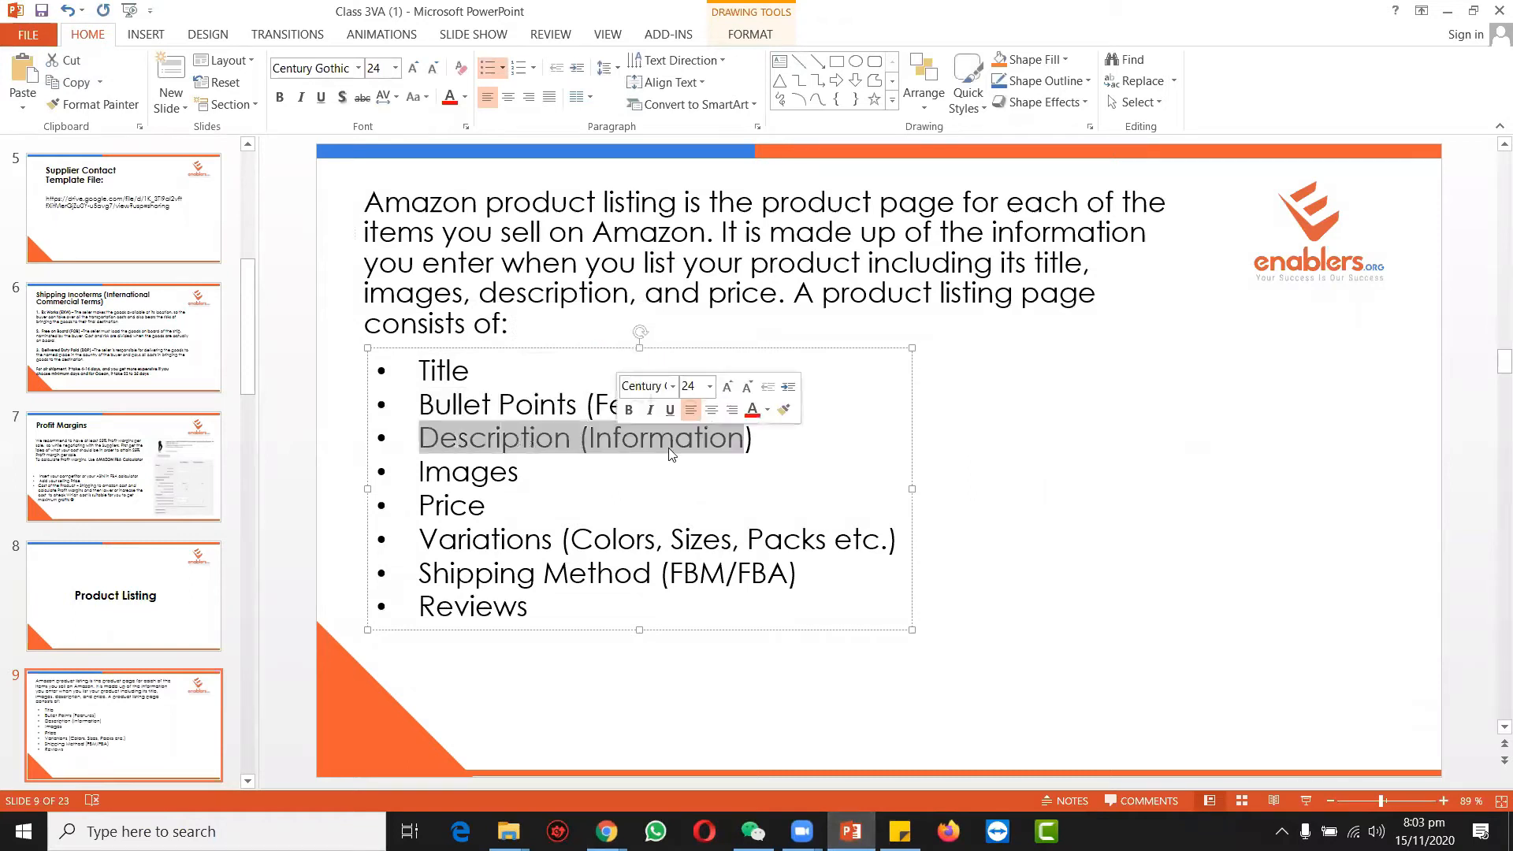
{"action": "left_click_drag", "start_coordinate": [507, 472], "coordinate": [398, 473]}
{"action": "left_click_drag", "start_coordinate": [467, 508], "coordinate": [833, 542]}
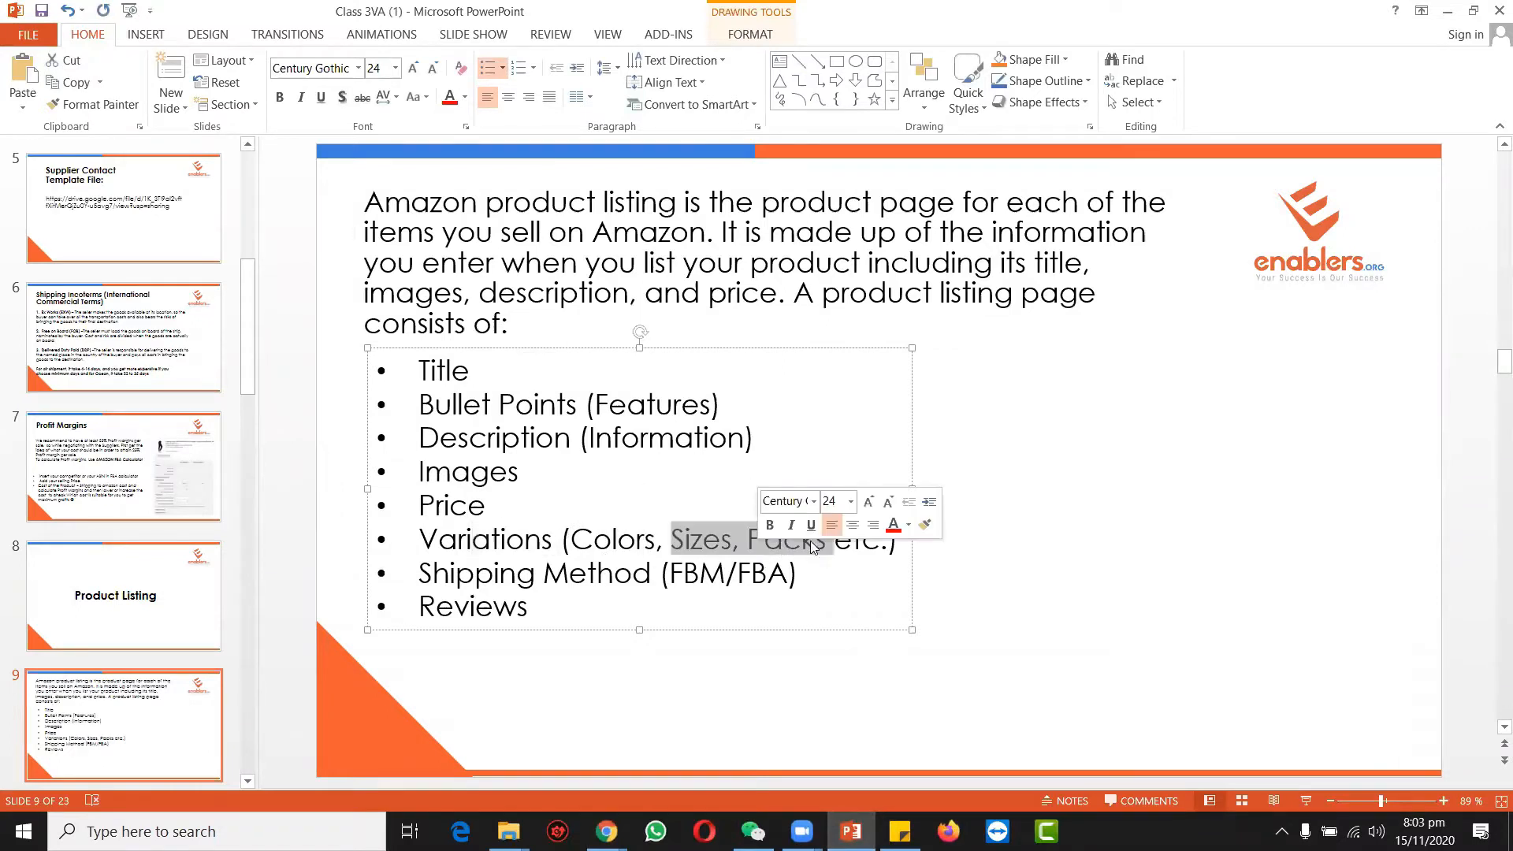
{"action": "left_click_drag", "start_coordinate": [419, 574], "coordinate": [659, 574]}
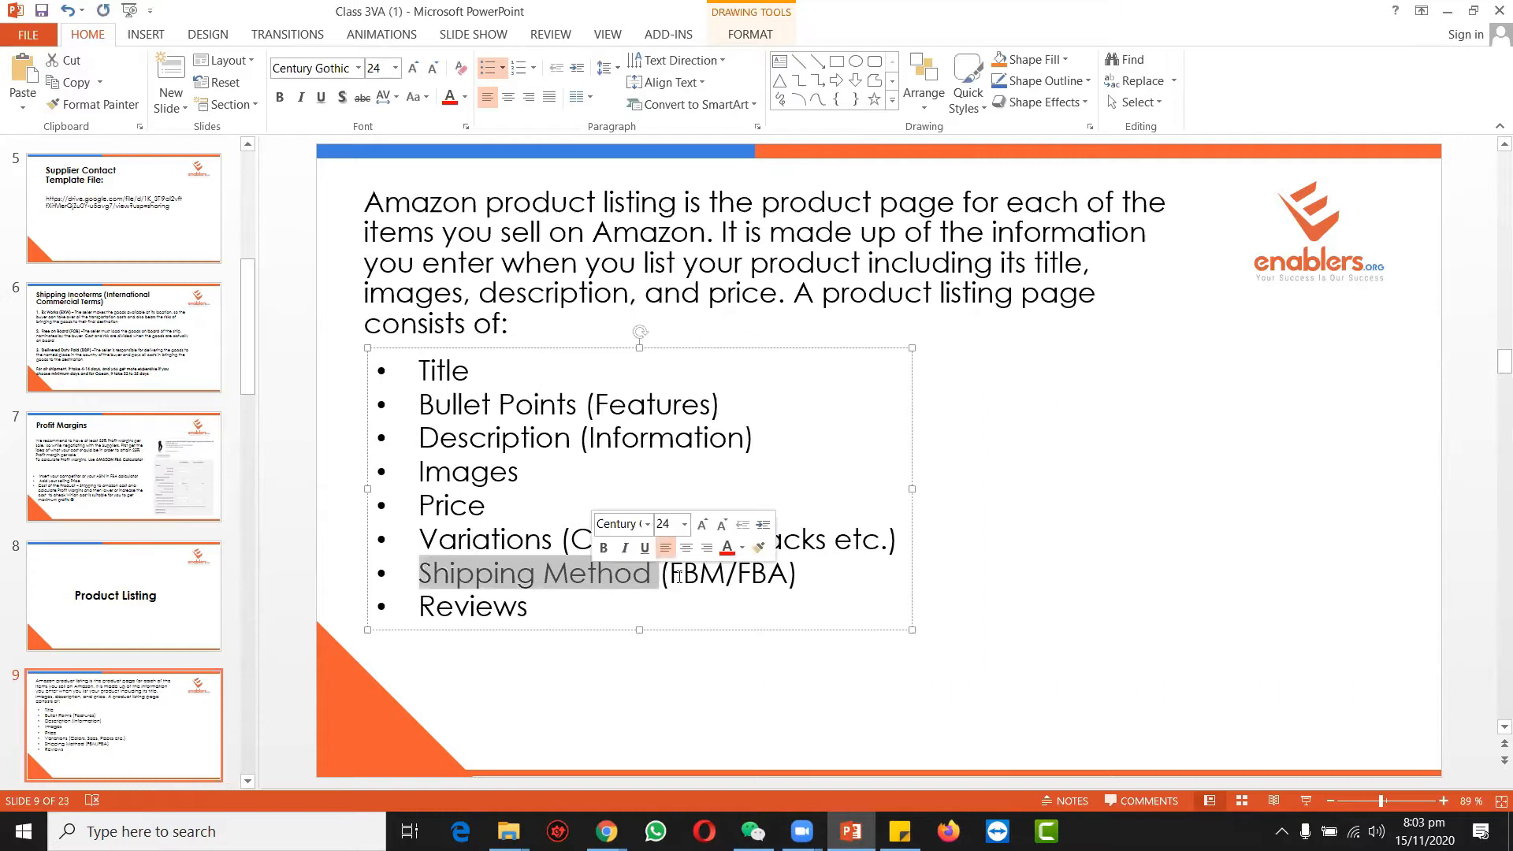
{"action": "left_click", "coordinate": [751, 575]}
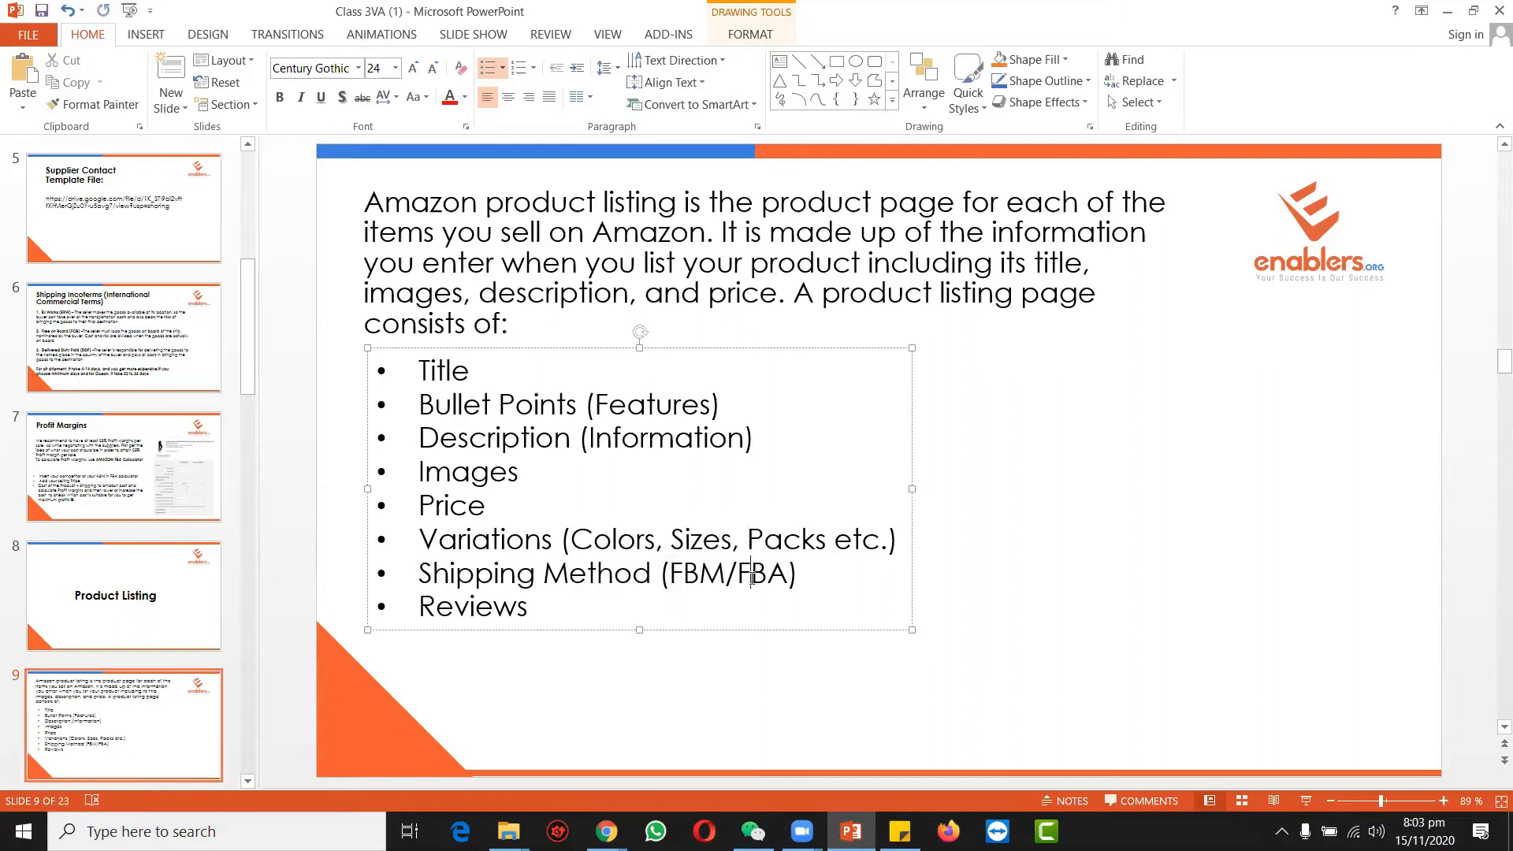
{"action": "left_click", "coordinate": [549, 667]}
{"action": "scroll", "coordinate": [123, 584], "scroll_direction": "down", "scroll_amount": 5}
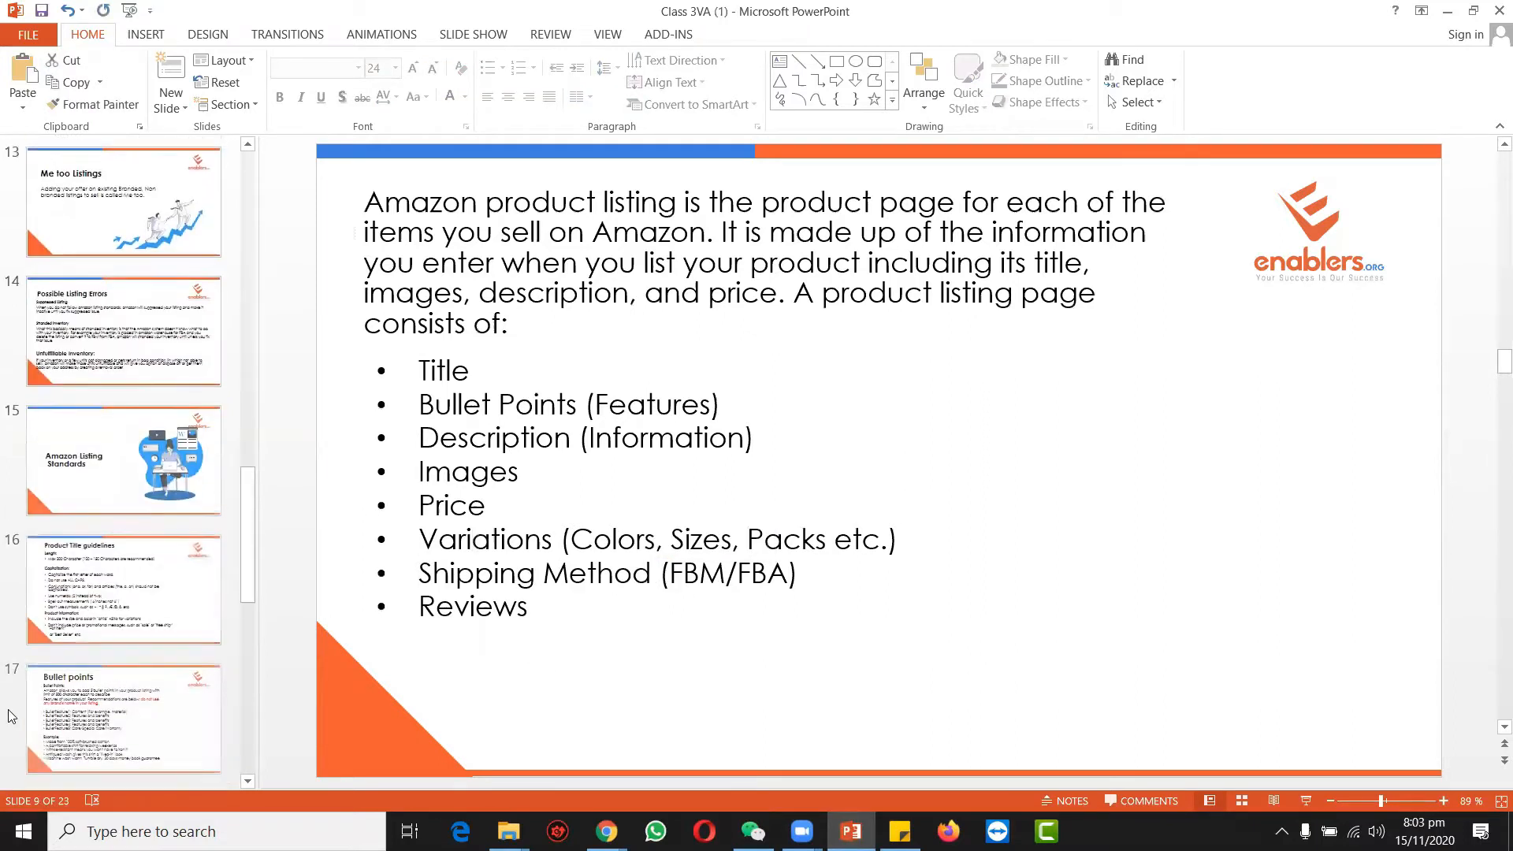
{"action": "scroll", "coordinate": [124, 584], "scroll_direction": "up", "scroll_amount": 5}
{"action": "scroll", "coordinate": [124, 584], "scroll_direction": "down", "scroll_amount": 4}
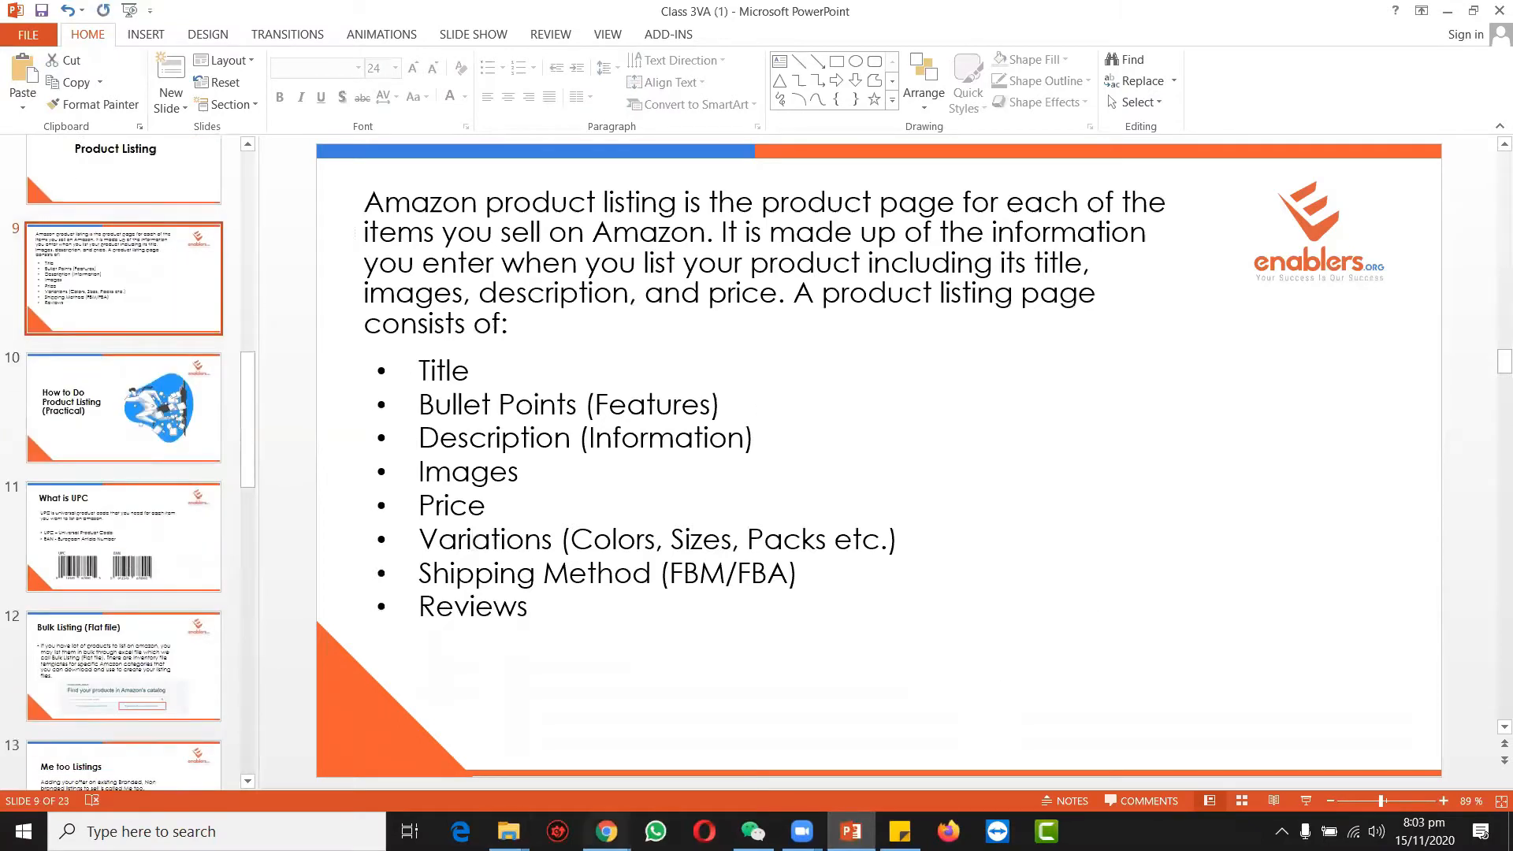
Switch back to Chrome and return from the seller forum thread to the Amazon Seller Central UK homepage.
{"action": "left_click", "coordinate": [606, 831]}
{"action": "left_click", "coordinate": [513, 761]}
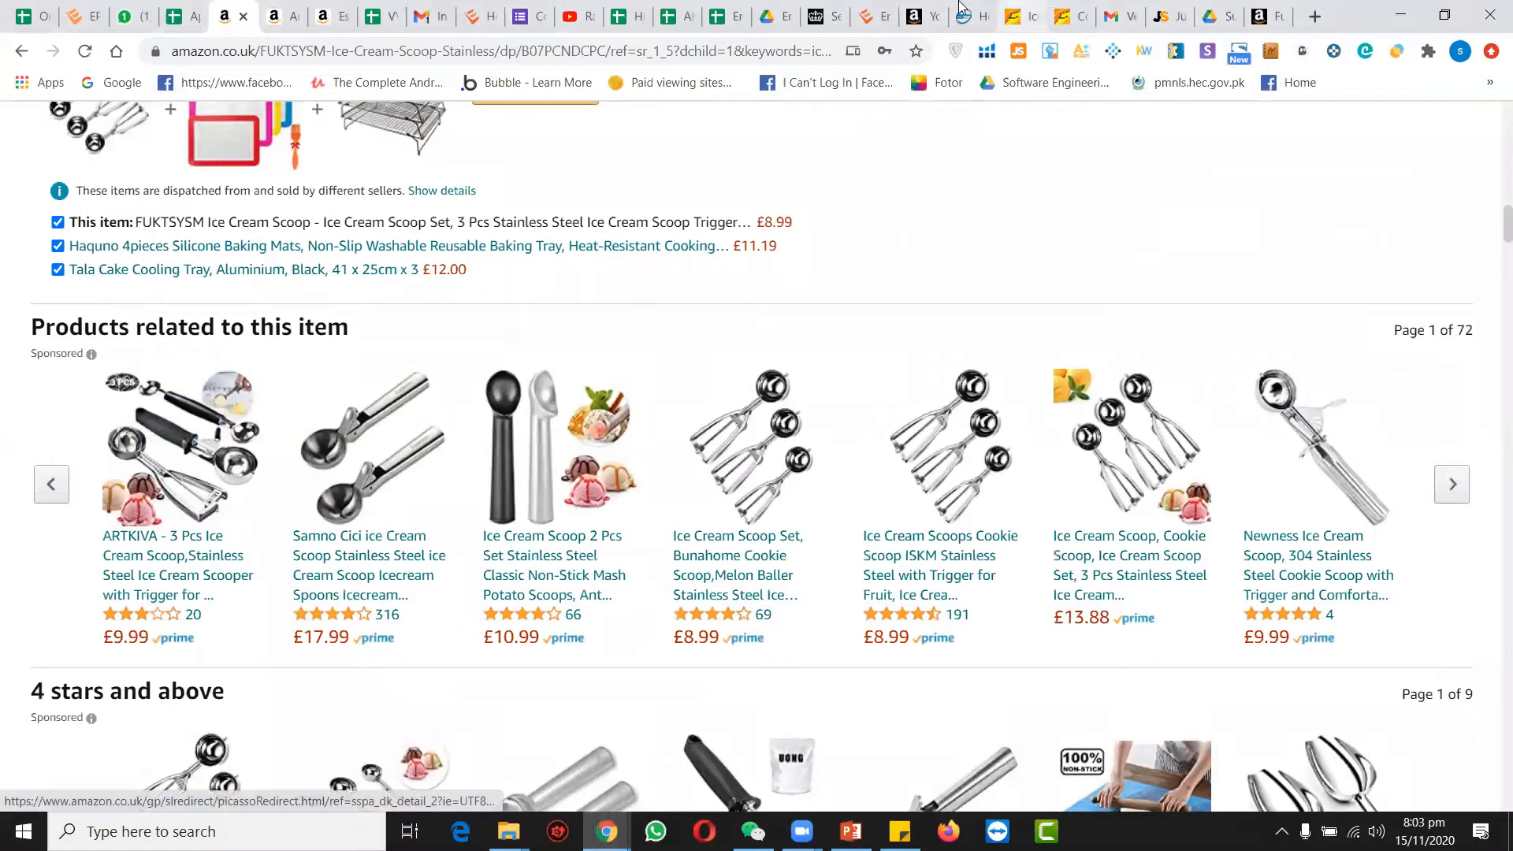
{"action": "left_click", "coordinate": [1266, 10]}
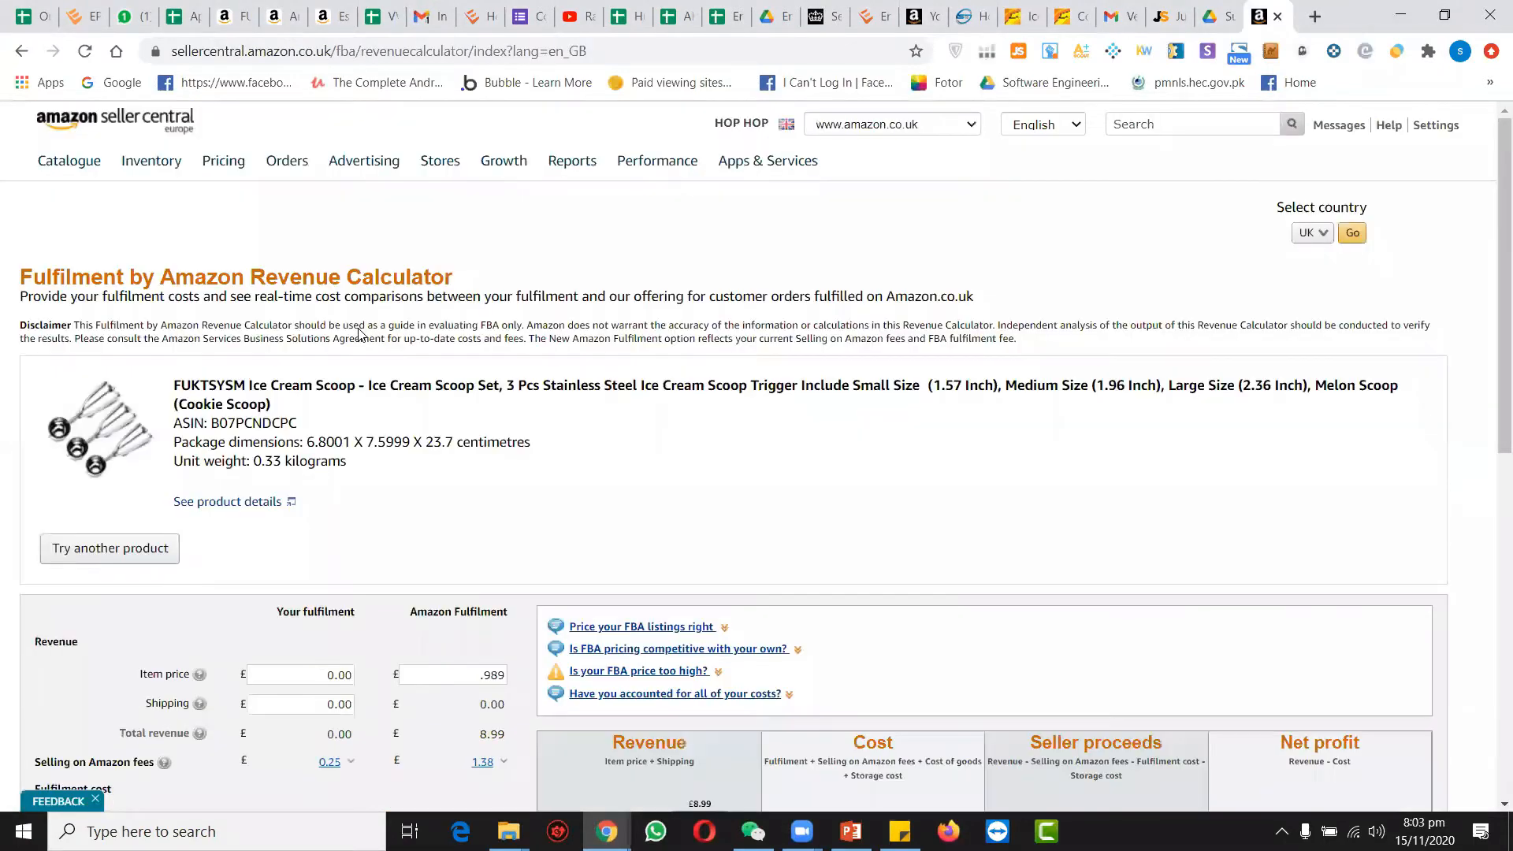
{"action": "left_click", "coordinate": [928, 11]}
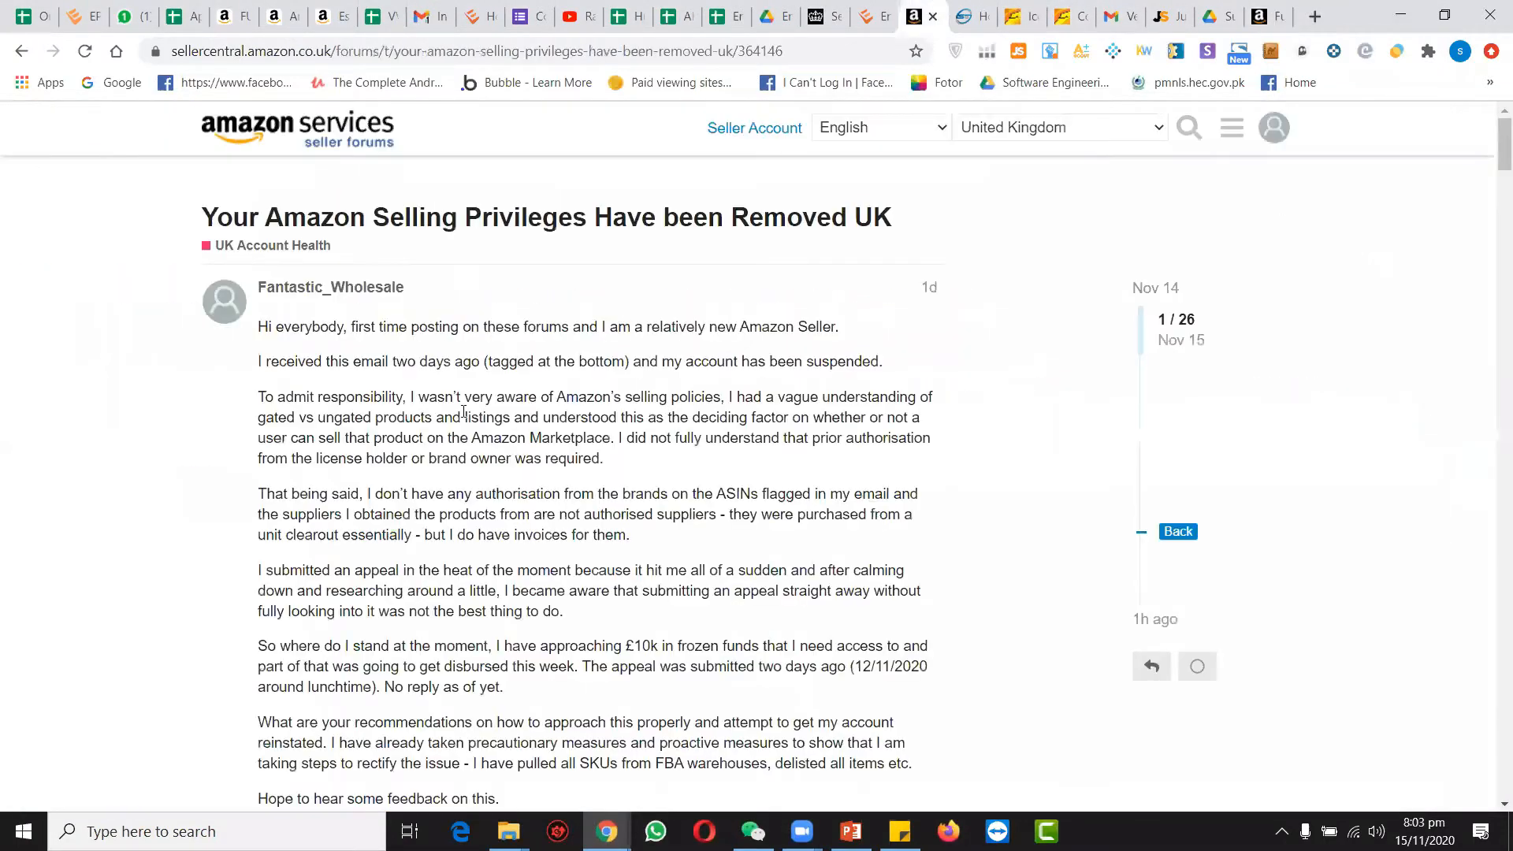
{"action": "left_click", "coordinate": [21, 50]}
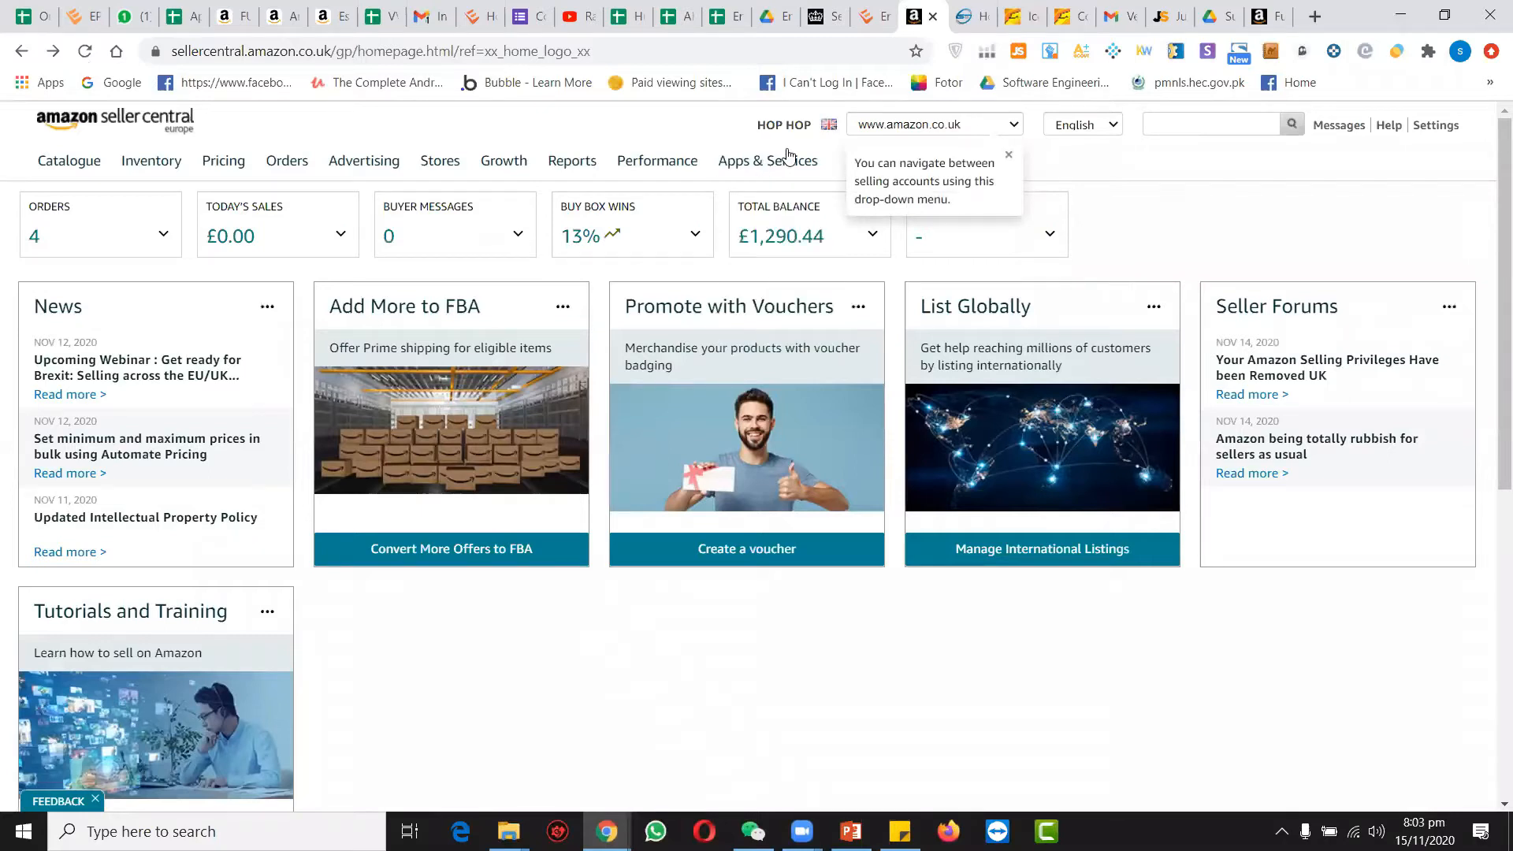
Start adding a product not sold on Amazon and look over the available product categories.
{"action": "mouse_move", "coordinate": [55, 180]}
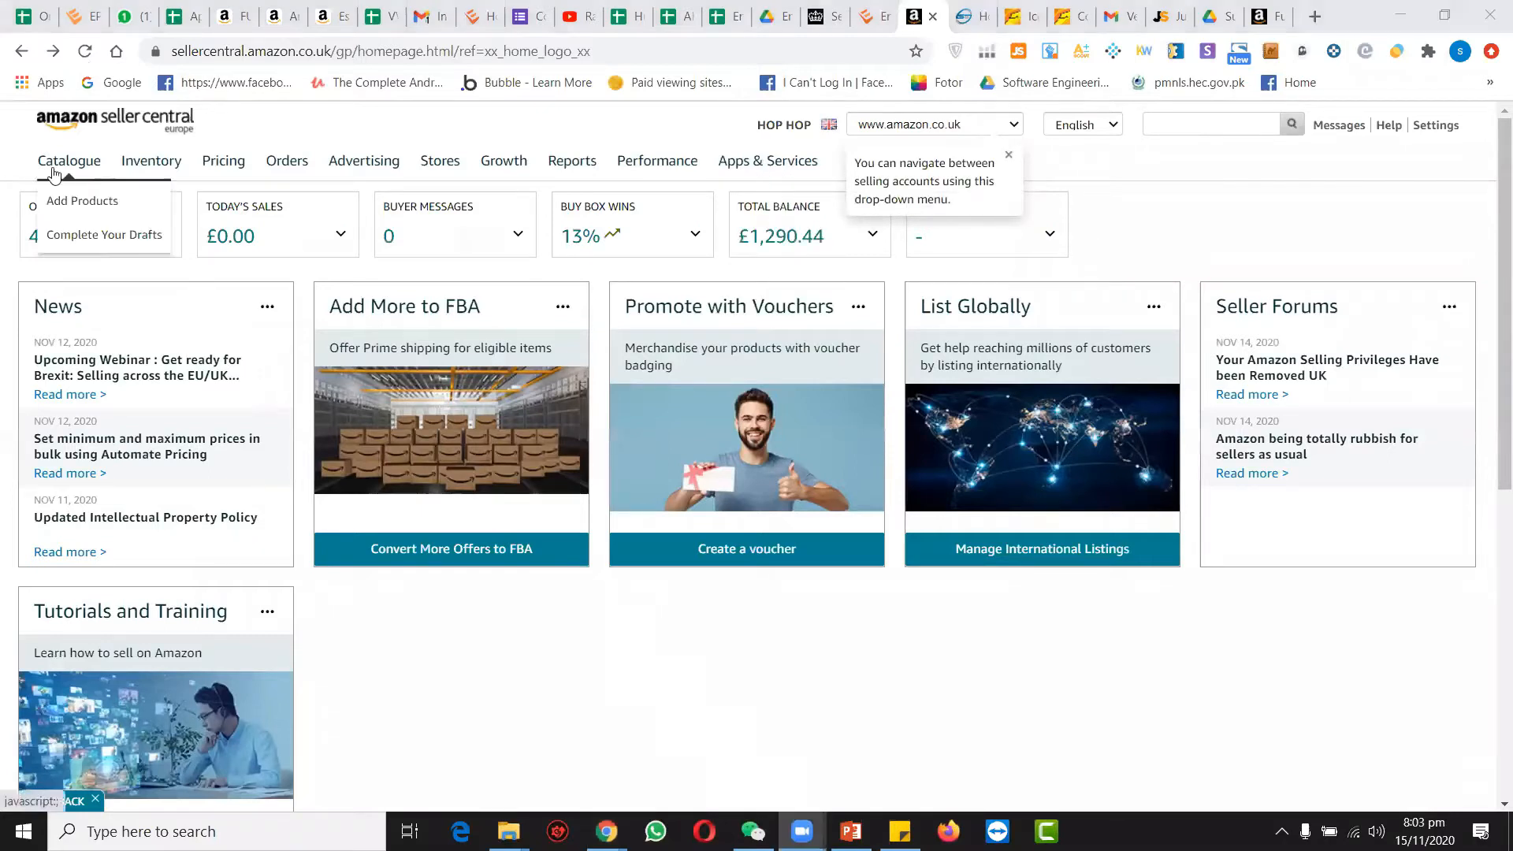
{"action": "left_click", "coordinate": [65, 199]}
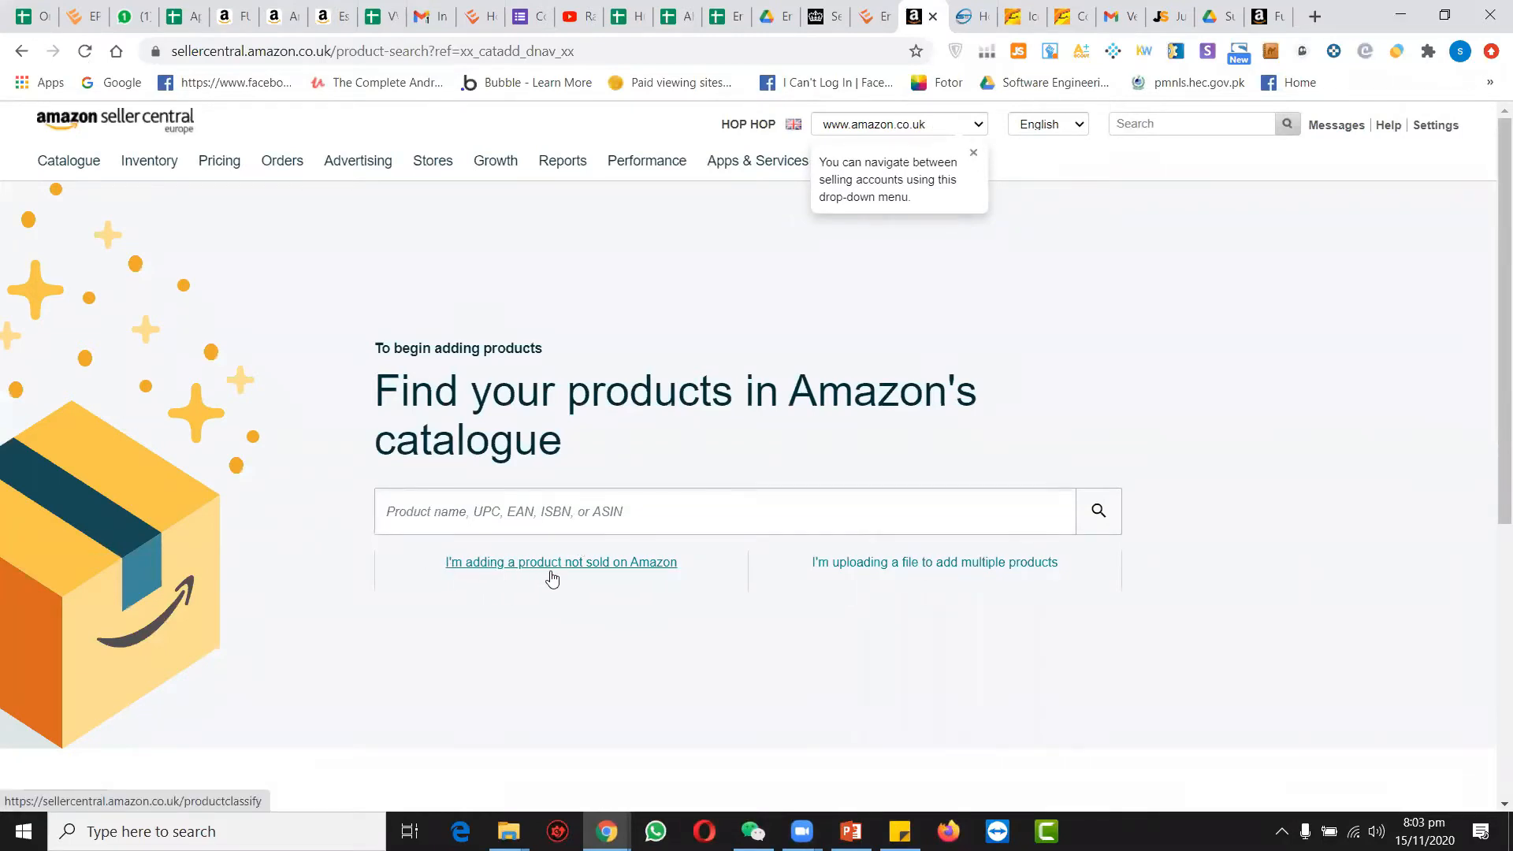
{"action": "left_click", "coordinate": [665, 563]}
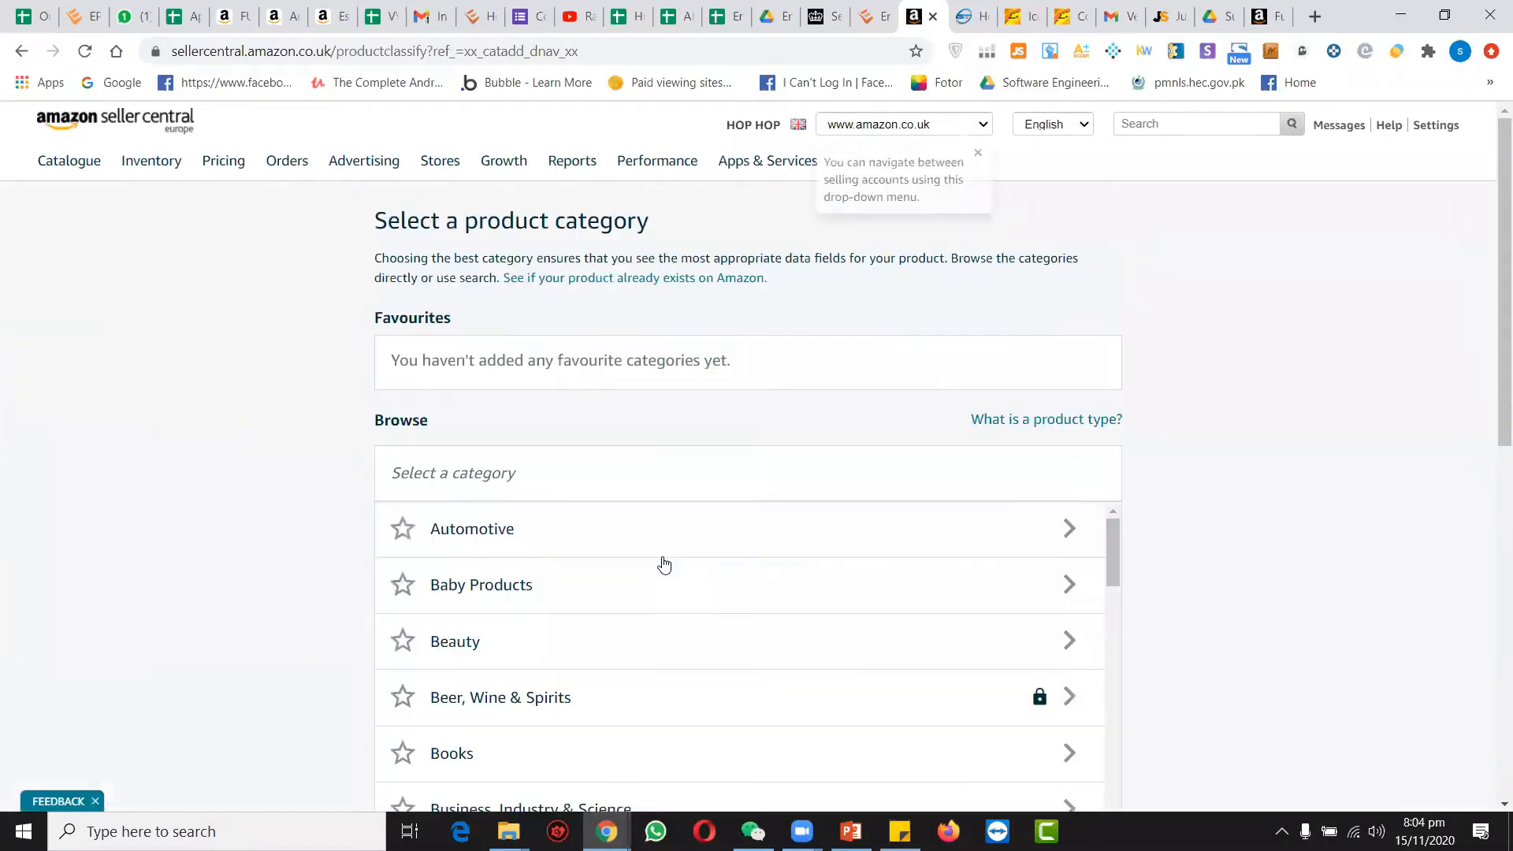
{"action": "scroll", "coordinate": [581, 398], "scroll_direction": "down", "scroll_amount": 1}
{"action": "scroll", "coordinate": [580, 398], "scroll_direction": "down", "scroll_amount": 6}
{"action": "scroll", "coordinate": [578, 395], "scroll_direction": "up", "scroll_amount": 5}
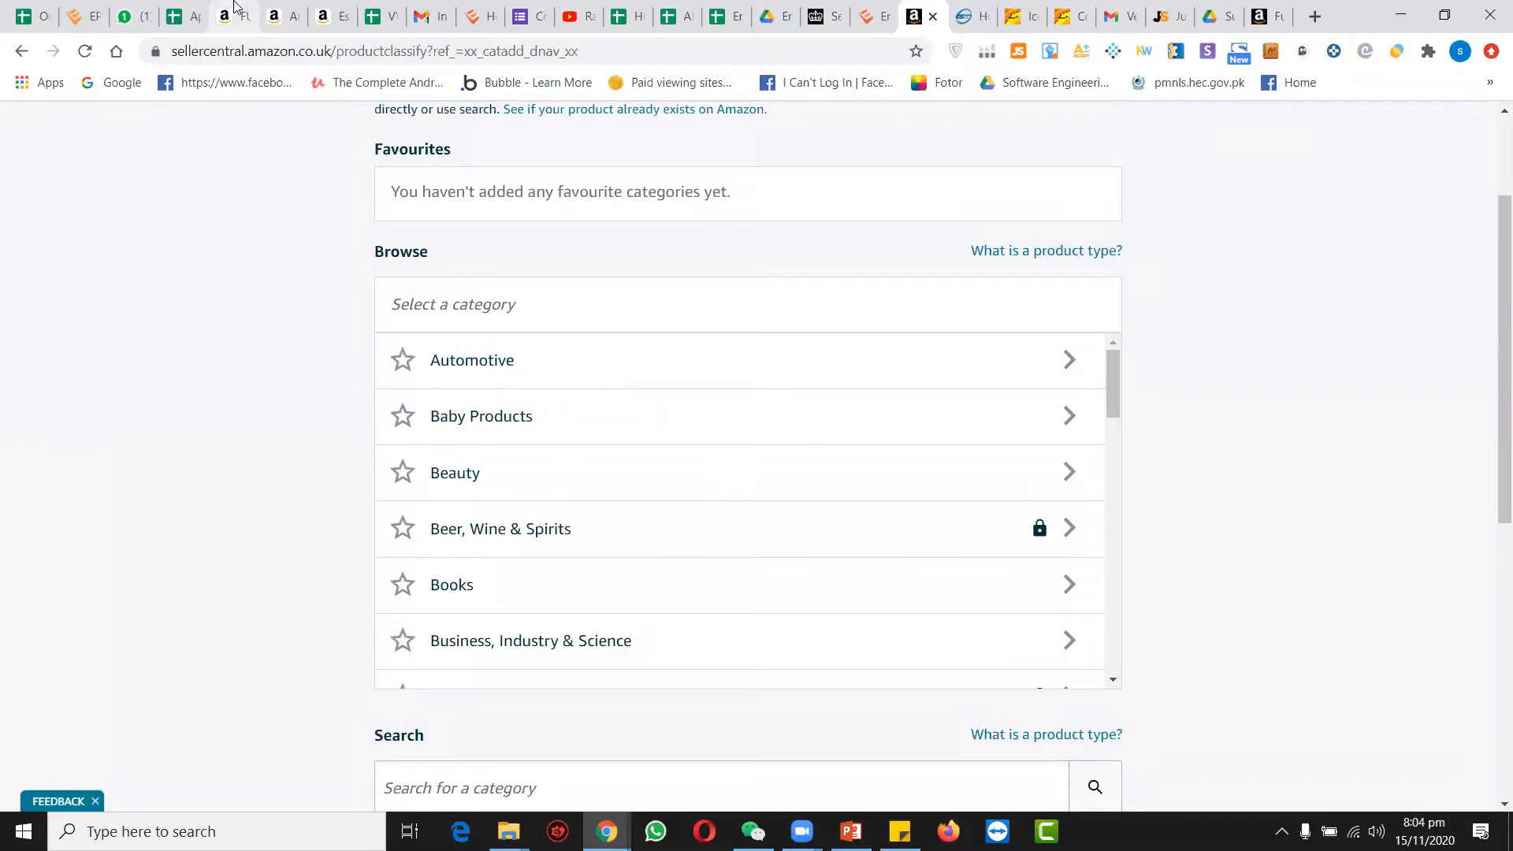
Check the ice cream scoop listing's product information for its category, and return to Seller Central's category selection.
{"action": "left_click", "coordinate": [244, 12]}
{"action": "scroll", "coordinate": [645, 302], "scroll_direction": "up", "scroll_amount": 5}
{"action": "scroll", "coordinate": [645, 302], "scroll_direction": "down", "scroll_amount": 10}
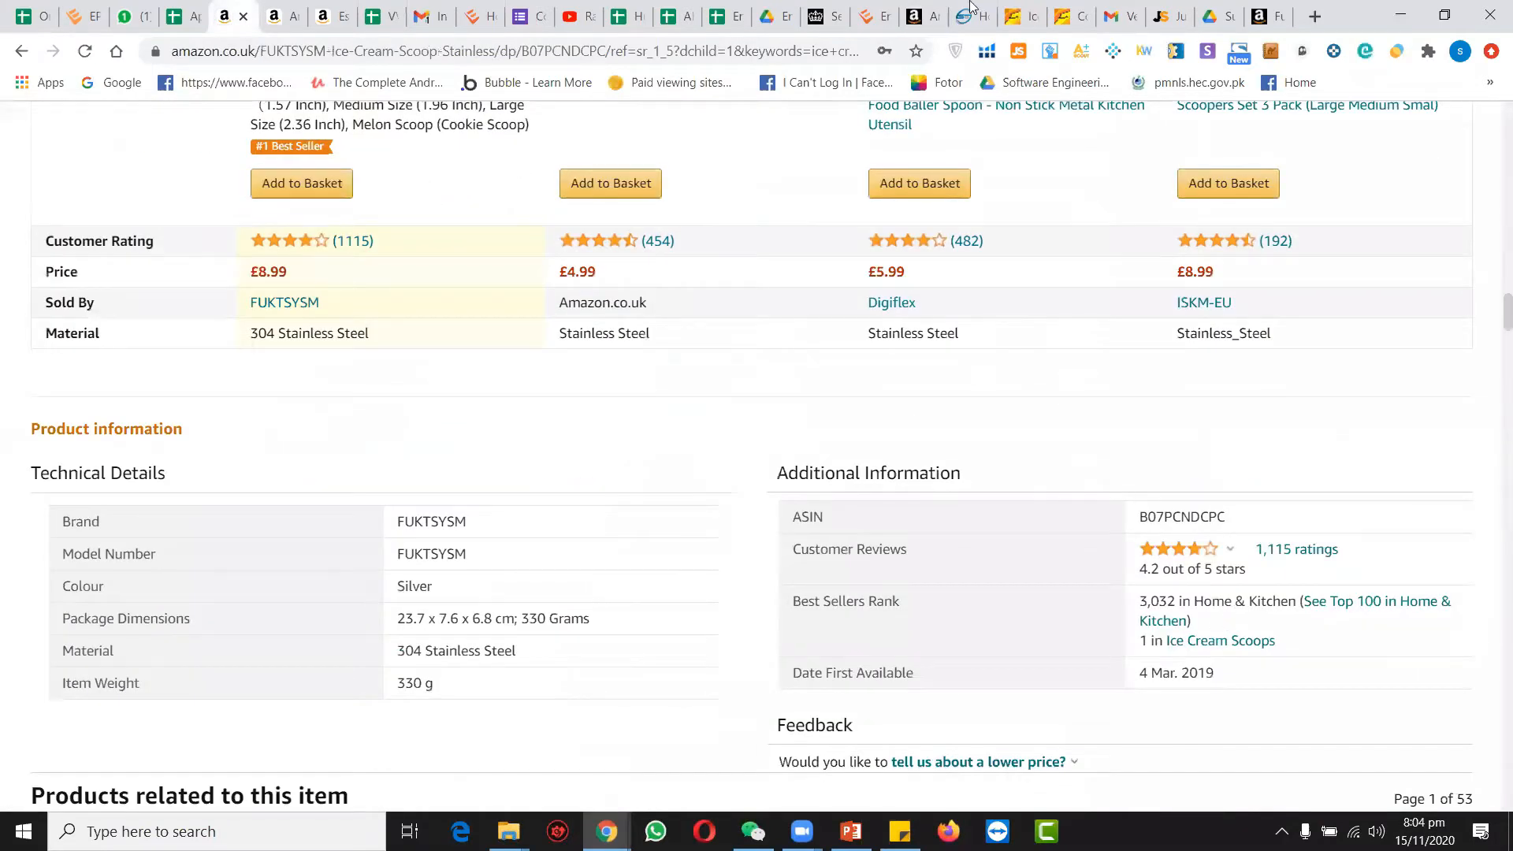
{"action": "left_click", "coordinate": [916, 10]}
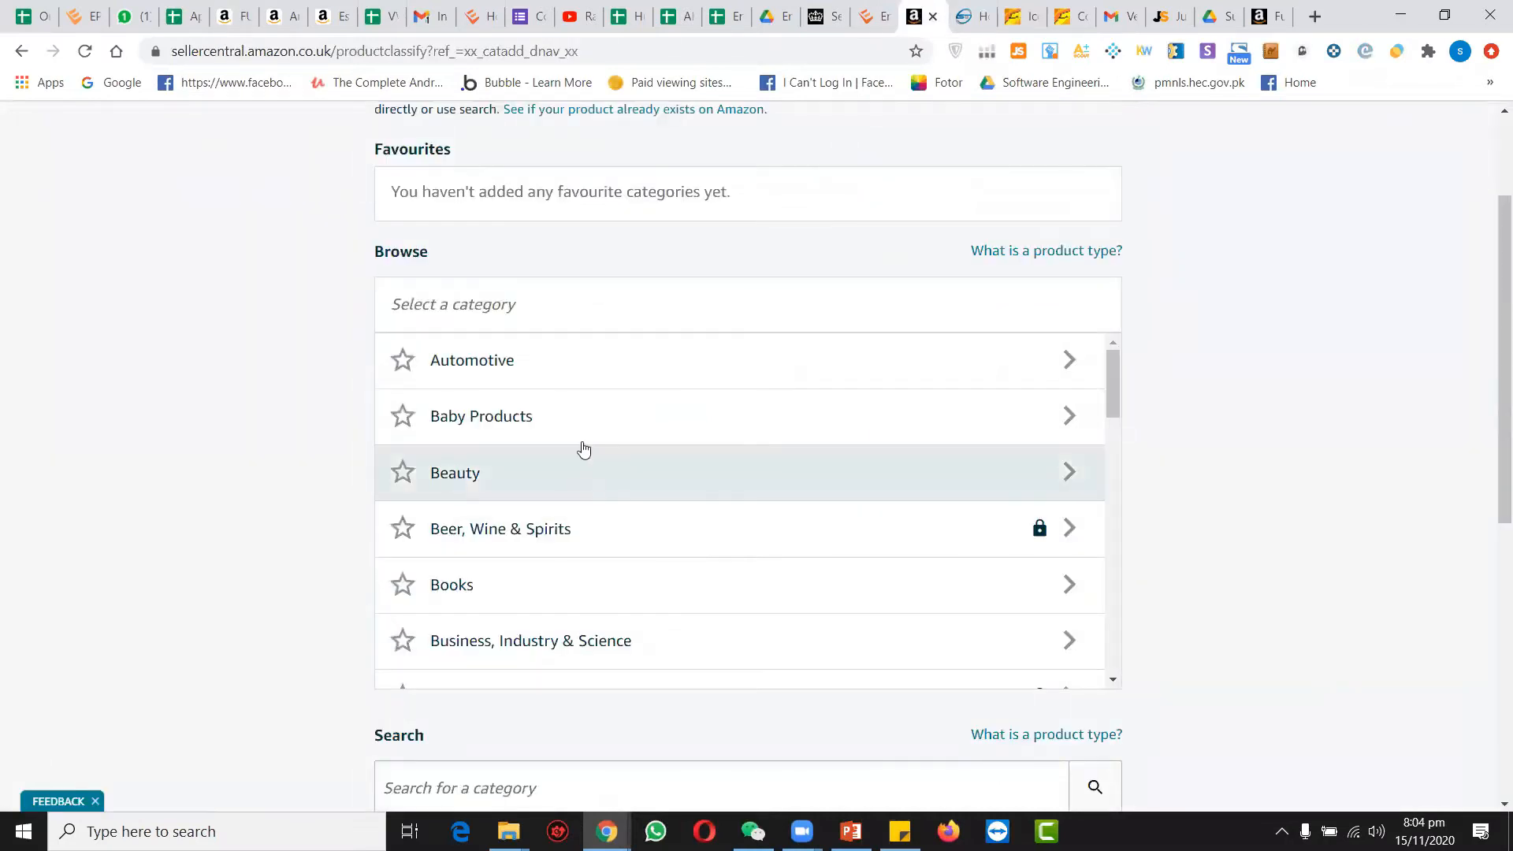
Open the Home & Kitchen category in the product category list.
{"action": "scroll", "coordinate": [587, 451], "scroll_direction": "down", "scroll_amount": 7}
{"action": "scroll", "coordinate": [587, 451], "scroll_direction": "down", "scroll_amount": 1}
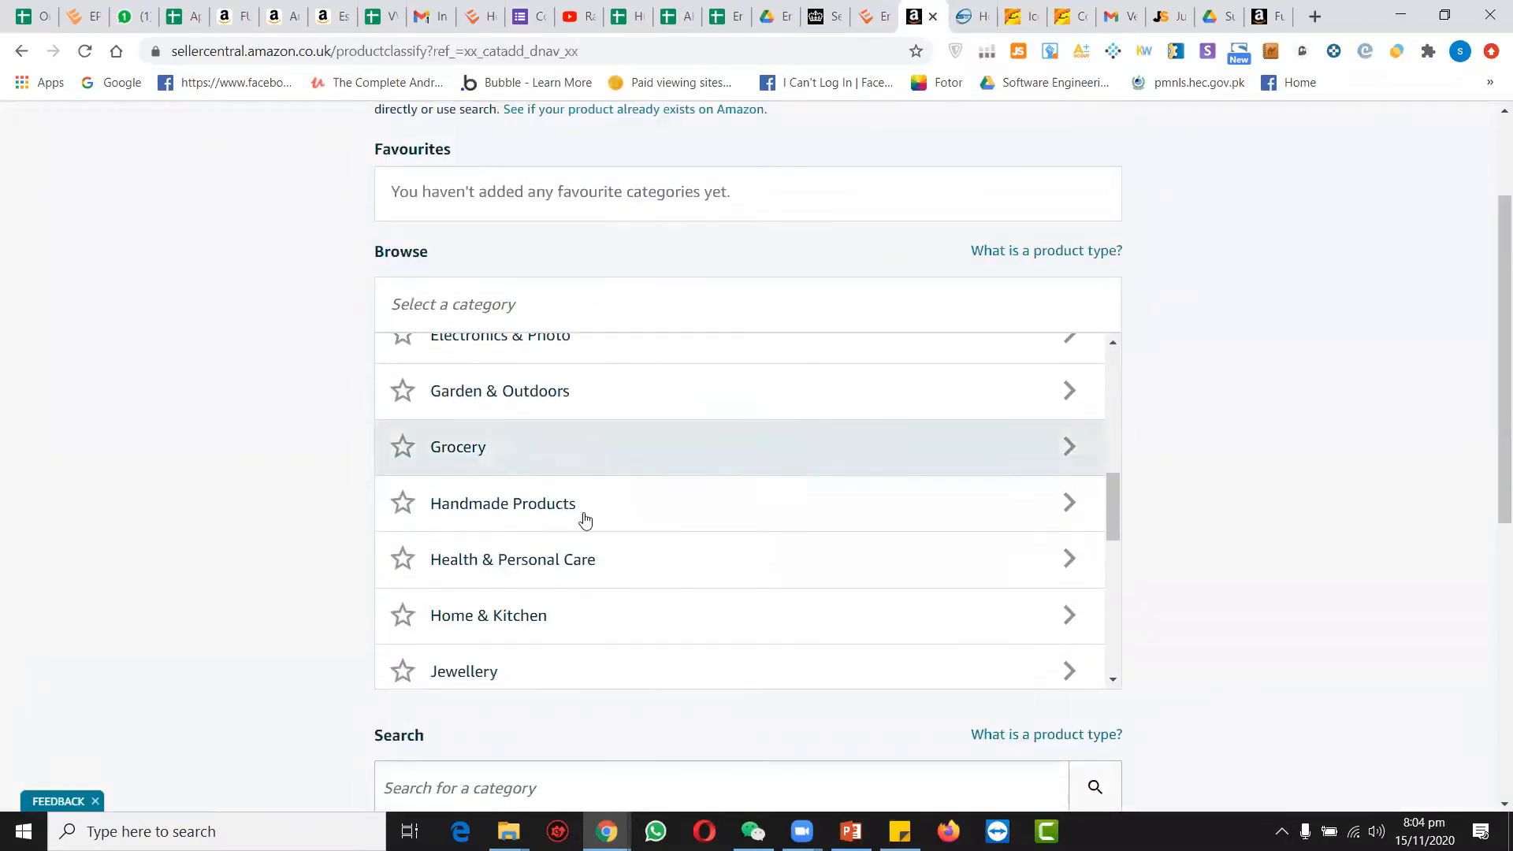
{"action": "scroll", "coordinate": [544, 579], "scroll_direction": "down", "scroll_amount": 1}
{"action": "left_click", "coordinate": [509, 559]}
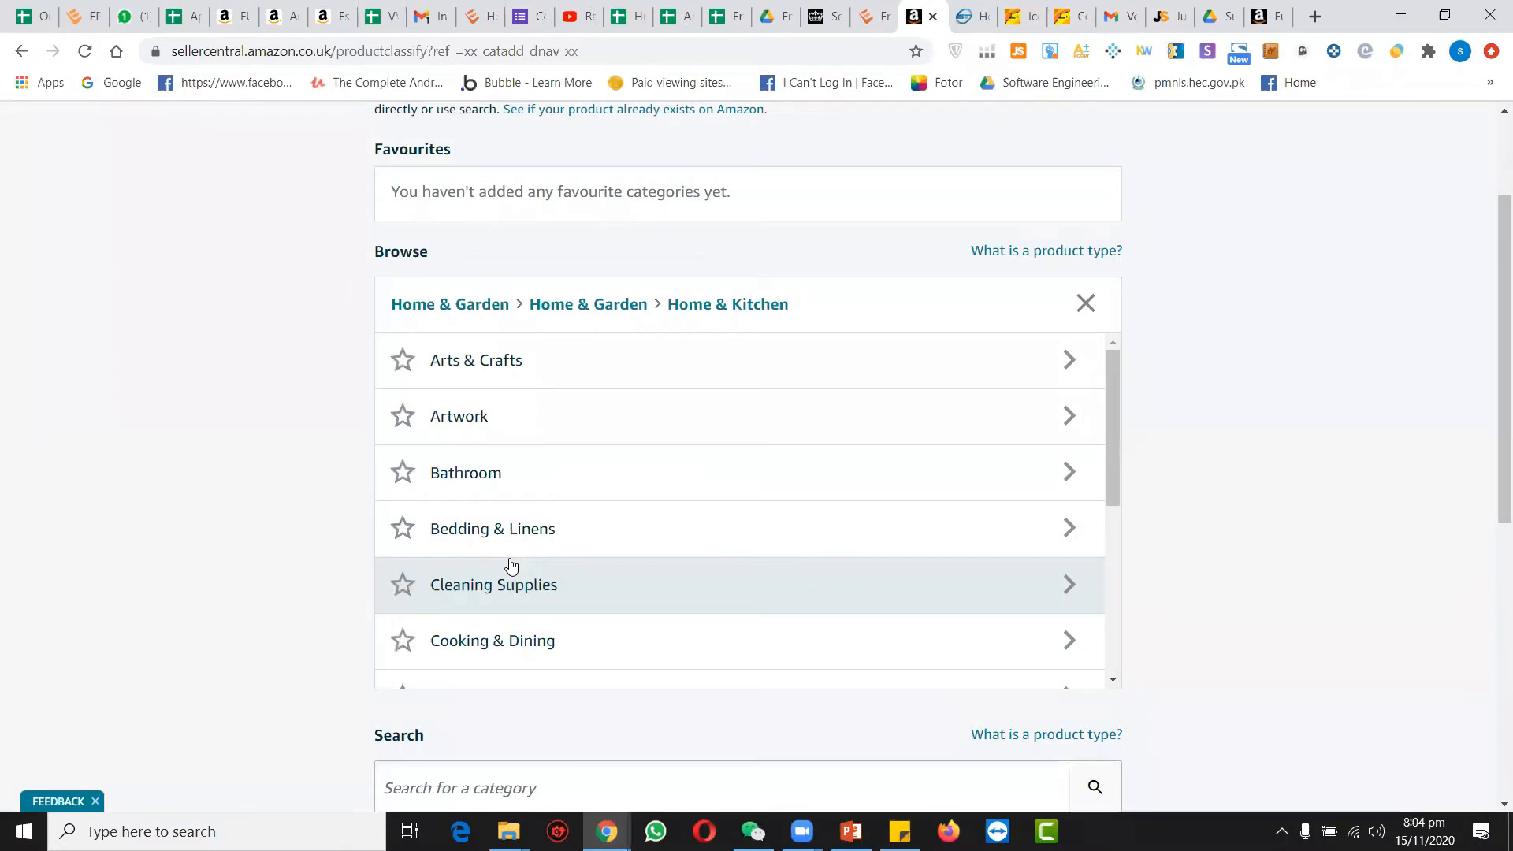
Look through the Home & Kitchen subcategories and browse the Home Accessories category.
{"action": "scroll", "coordinate": [510, 565], "scroll_direction": "down", "scroll_amount": 5}
{"action": "scroll", "coordinate": [511, 565], "scroll_direction": "up", "scroll_amount": 3}
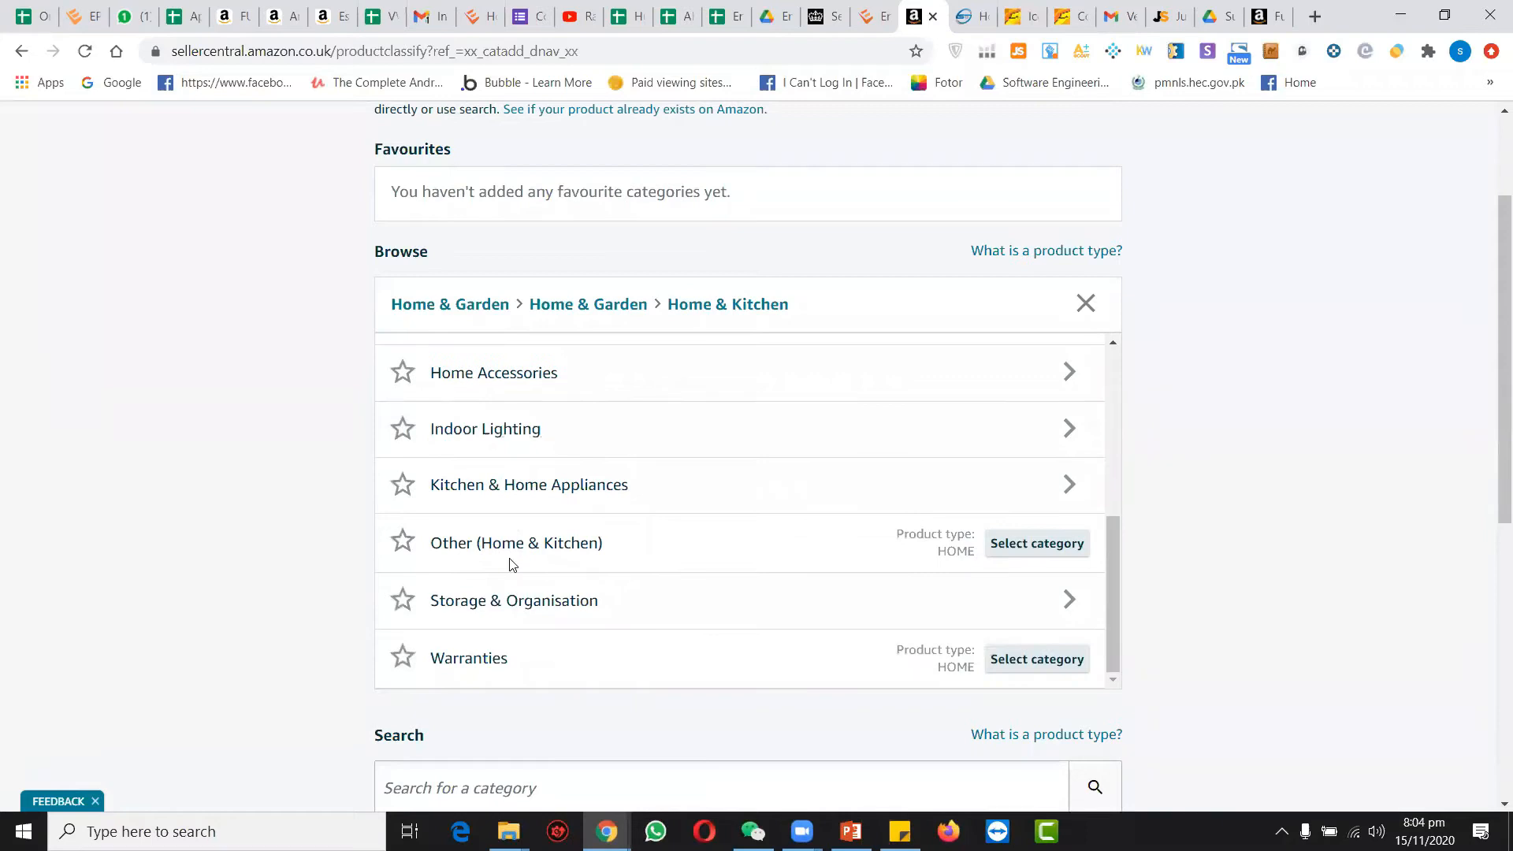
{"action": "scroll", "coordinate": [510, 564], "scroll_direction": "up", "scroll_amount": 4}
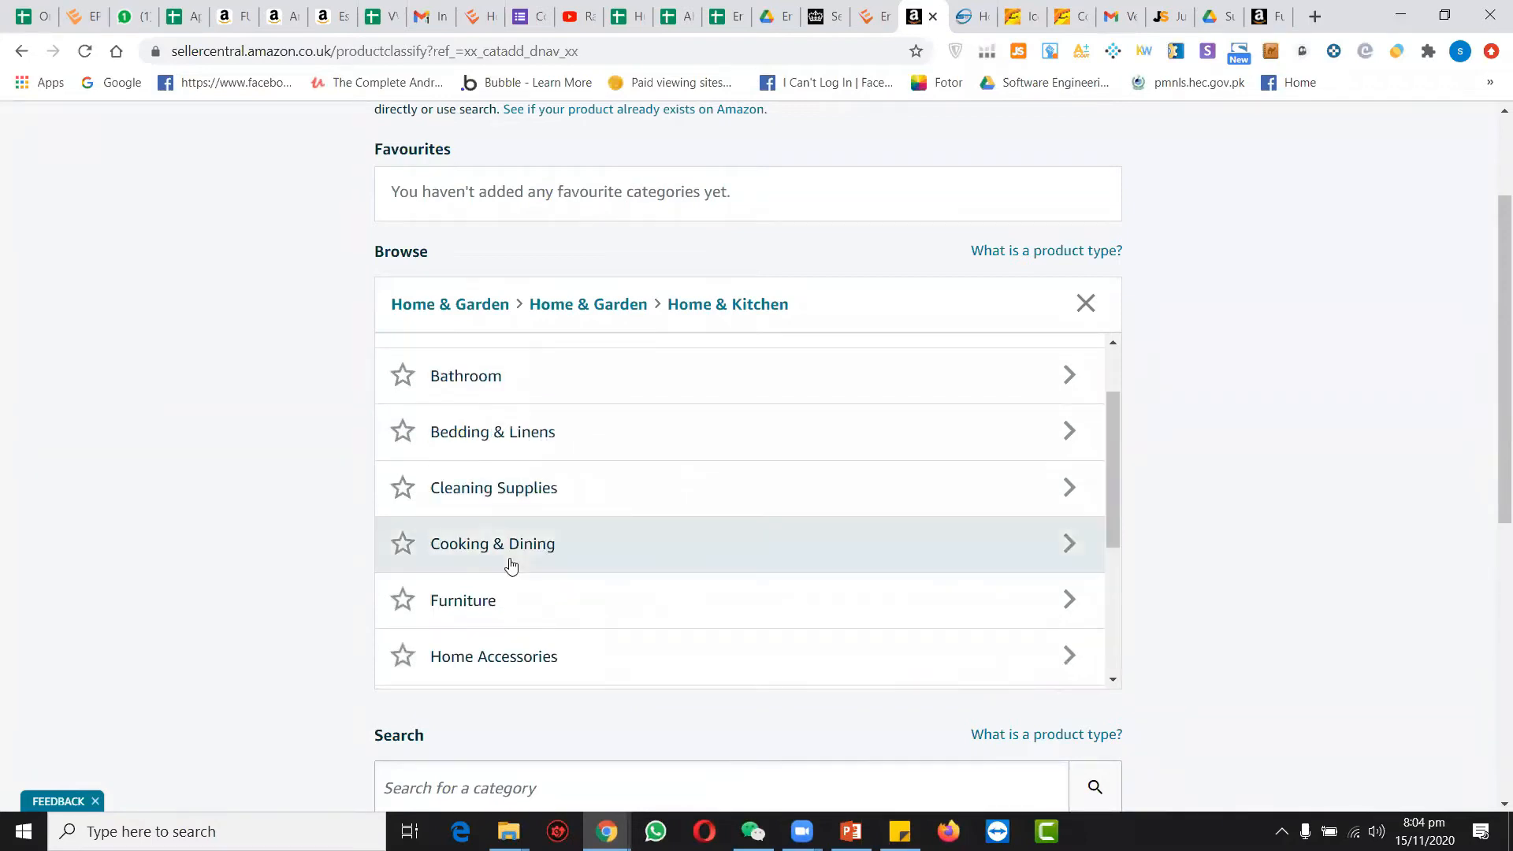
{"action": "scroll", "coordinate": [511, 563], "scroll_direction": "down", "scroll_amount": 4}
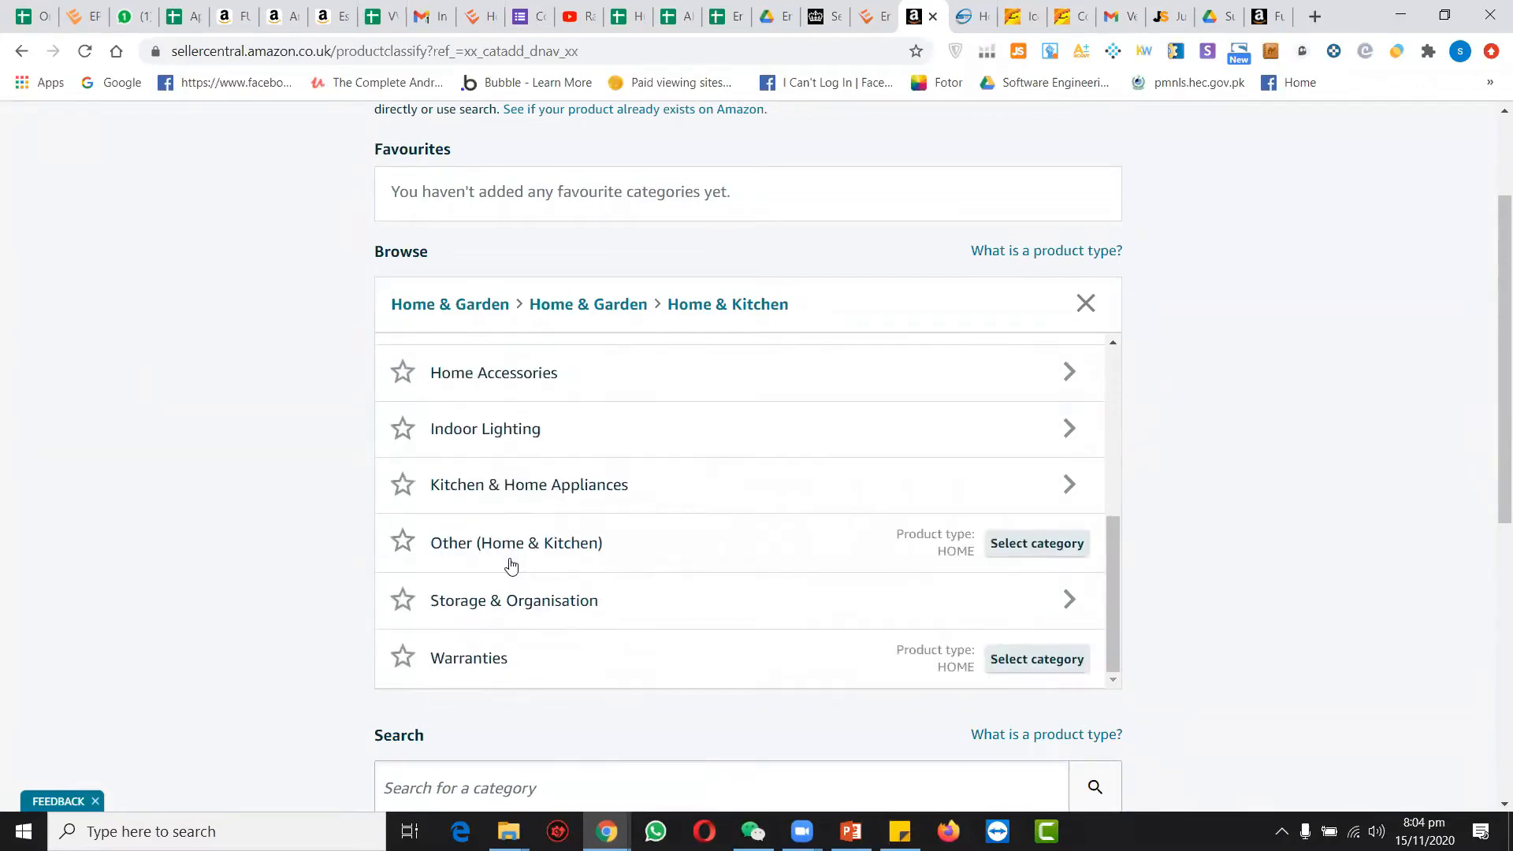
{"action": "left_click", "coordinate": [596, 385]}
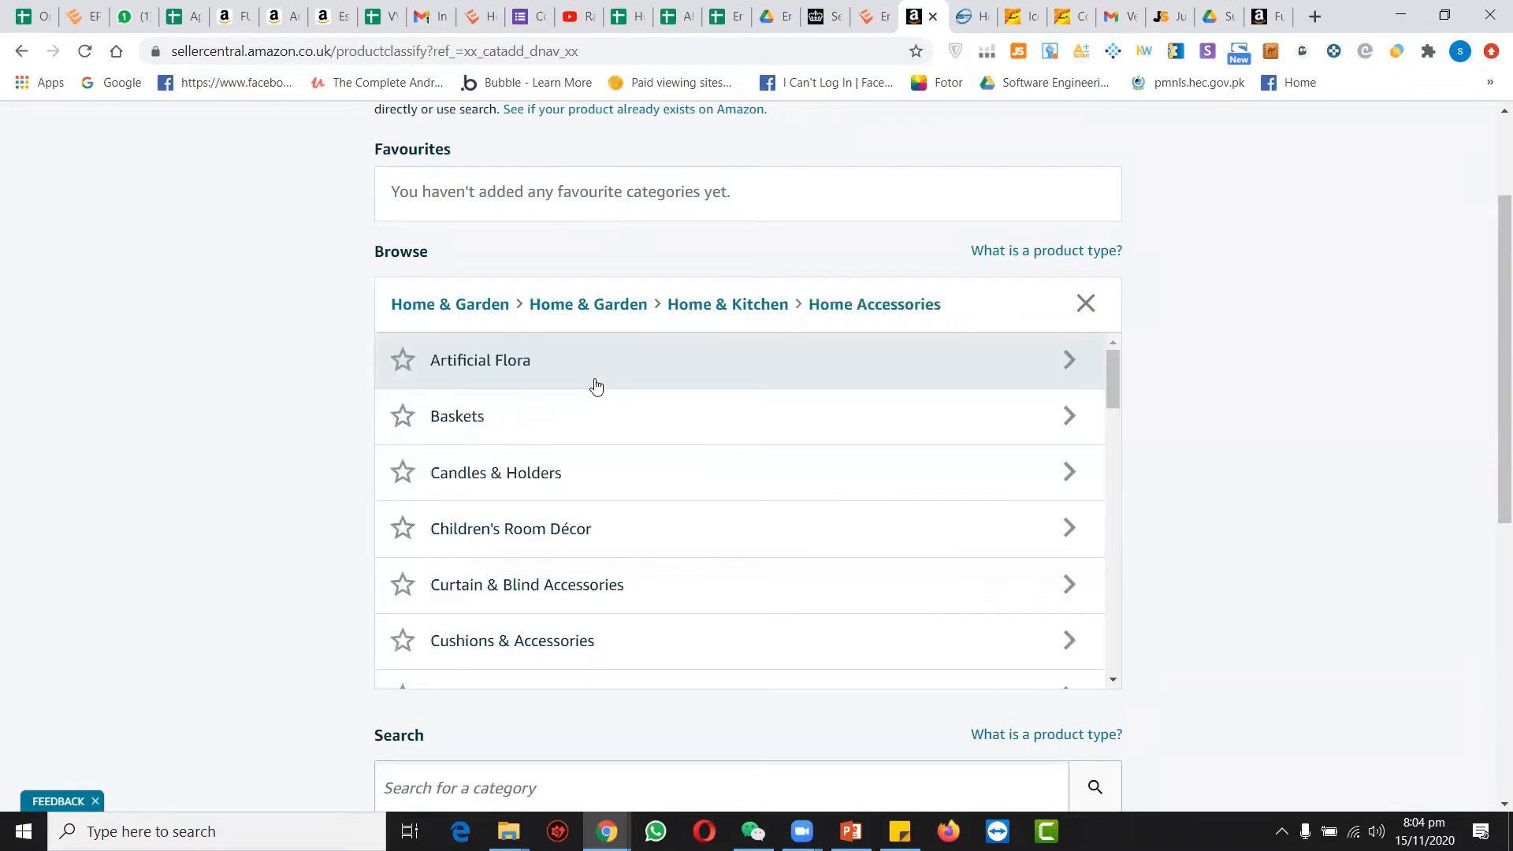
{"action": "scroll", "coordinate": [596, 386], "scroll_direction": "down", "scroll_amount": 5}
Search the categories for "ice cream scoops" and highlight the category path of the matching result.
{"action": "scroll", "coordinate": [162, 665], "scroll_direction": "down", "scroll_amount": 4}
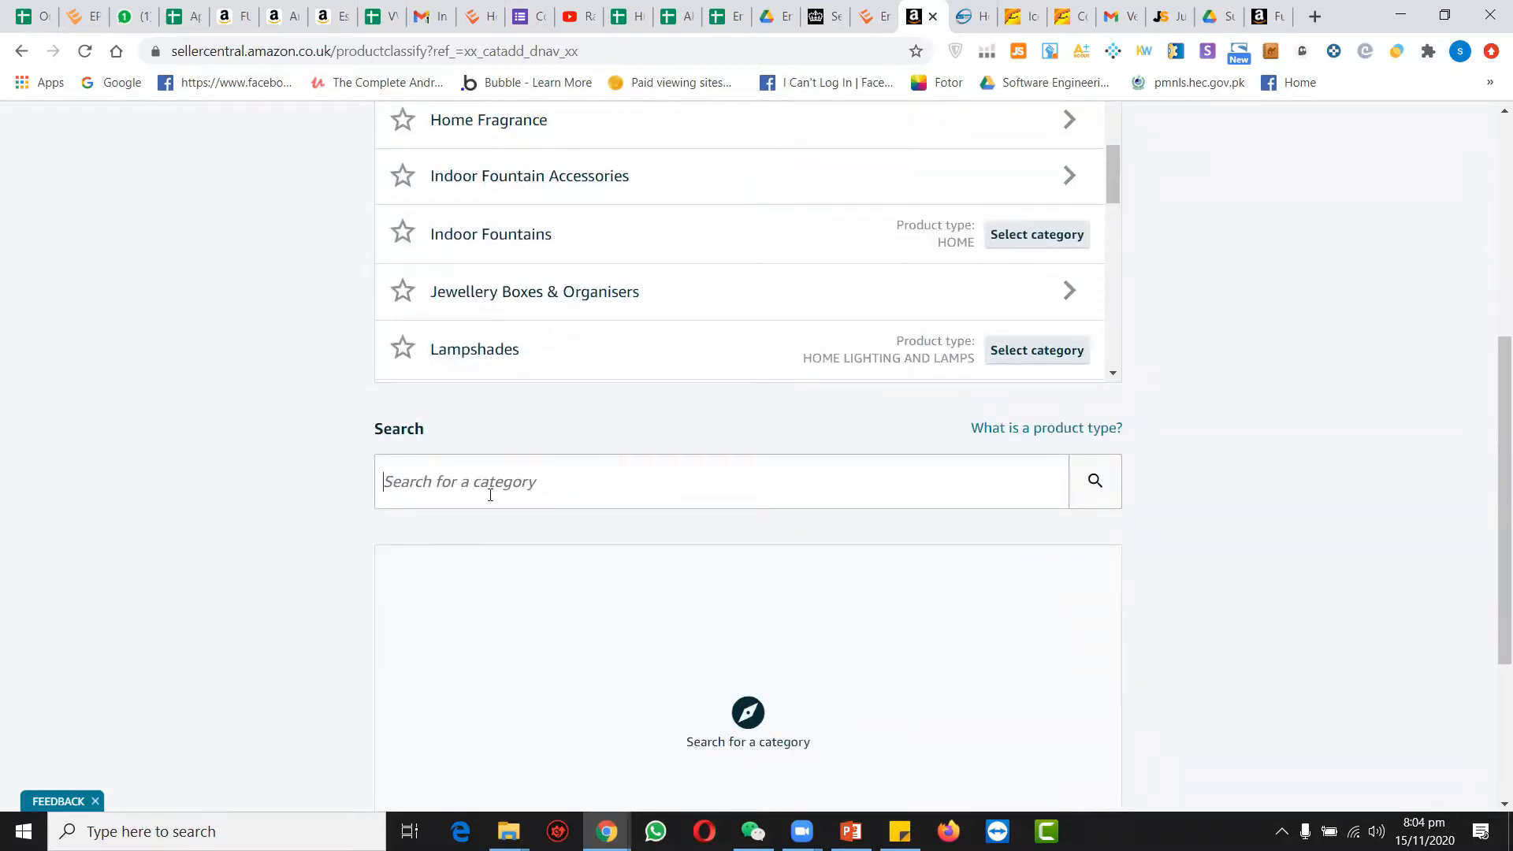
{"action": "type", "text": "ice cream scoops"}
{"action": "key", "text": "Return"}
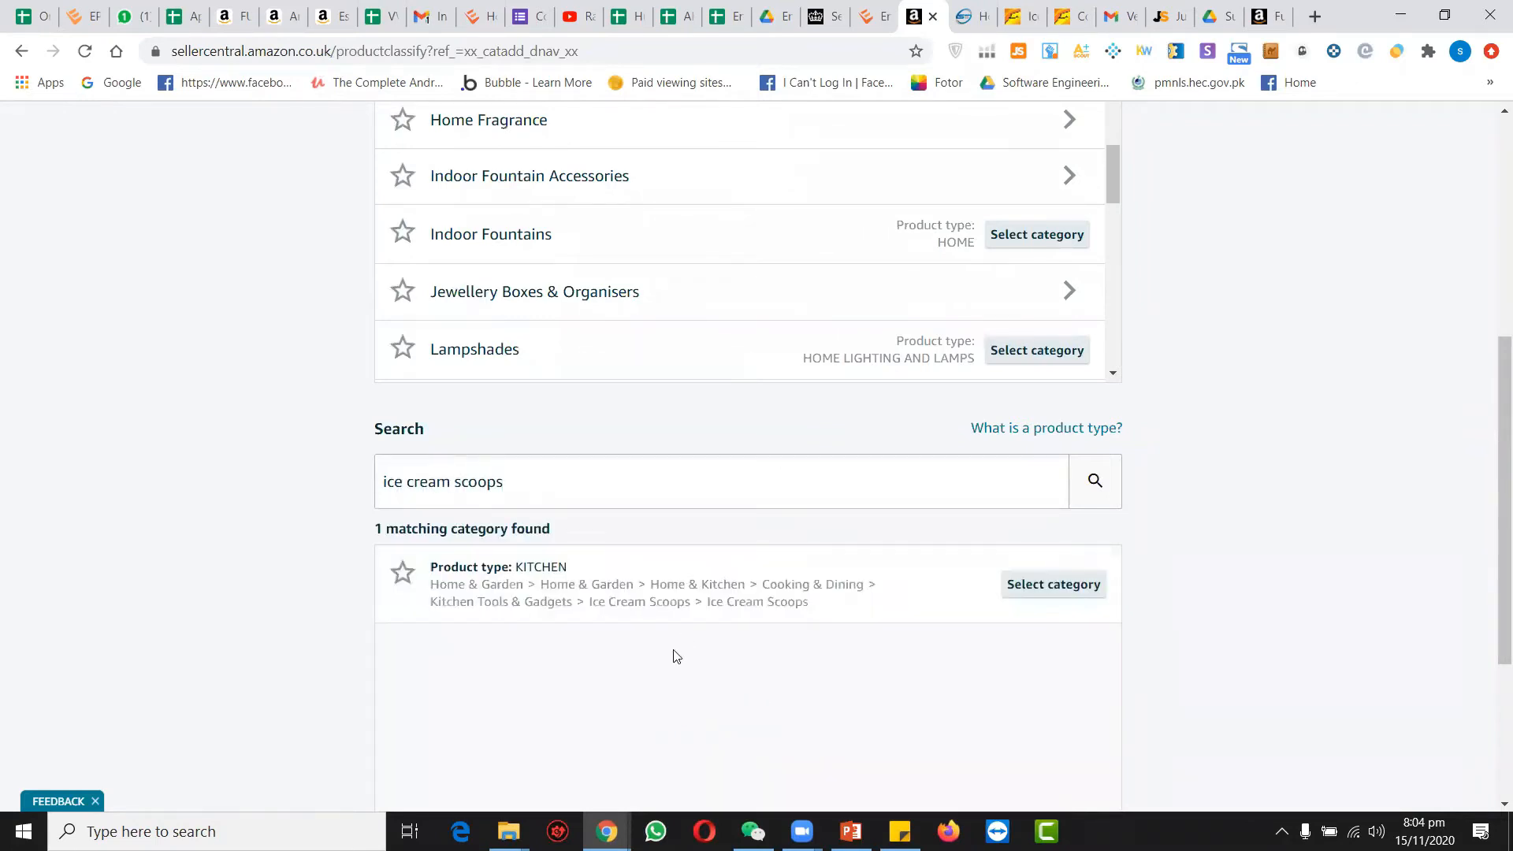
{"action": "left_click_drag", "start_coordinate": [501, 584], "coordinate": [979, 583]}
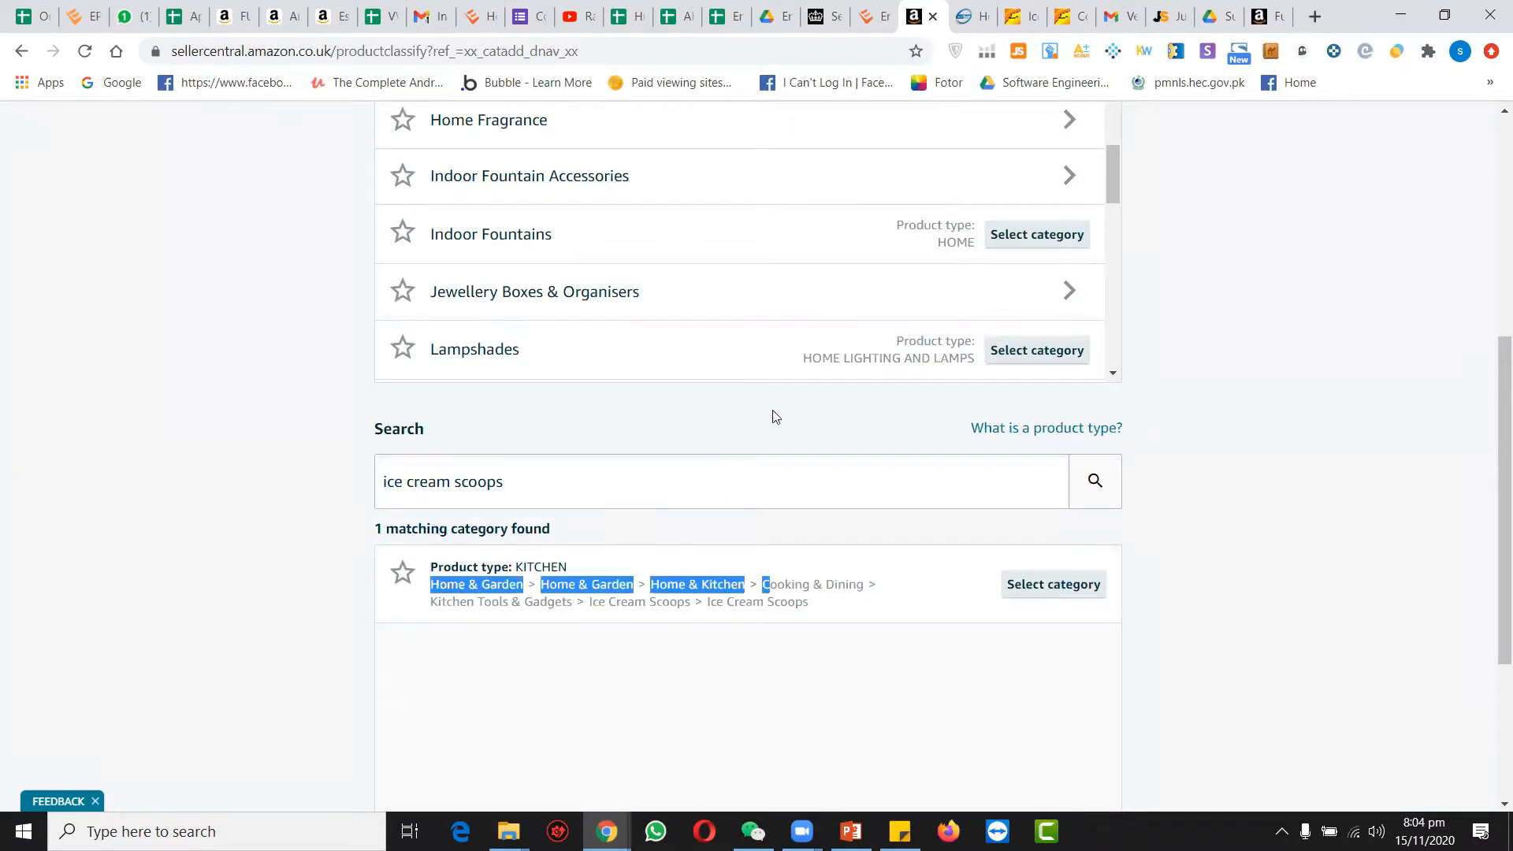
Go back to Home & Kitchen in the category browser and open its Cooking & Dining subcategory.
{"action": "scroll", "coordinate": [747, 206], "scroll_direction": "up", "scroll_amount": 3}
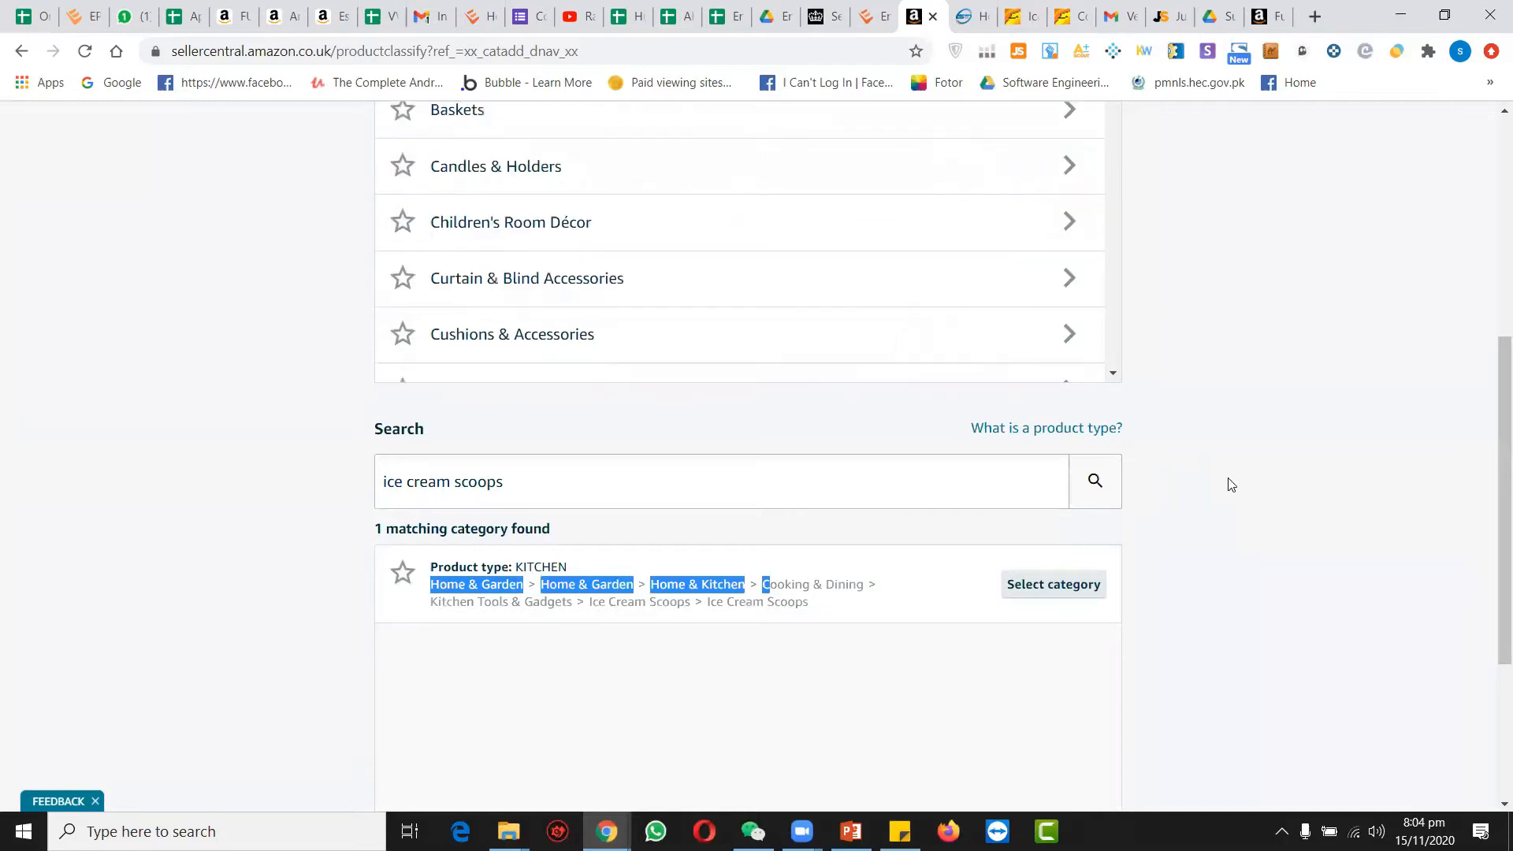
{"action": "scroll", "coordinate": [1232, 485], "scroll_direction": "up", "scroll_amount": 3}
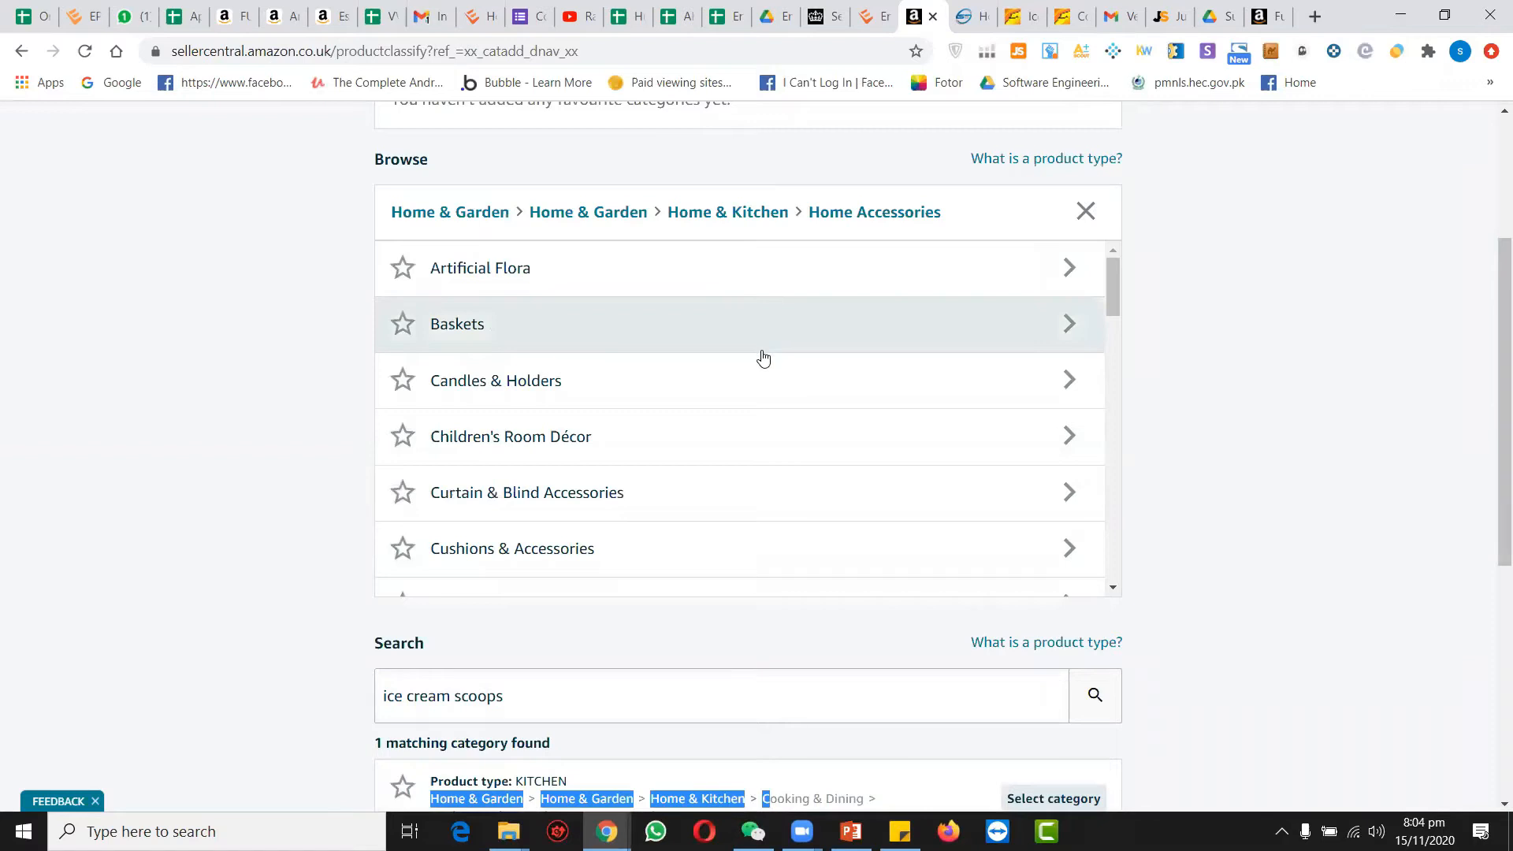
{"action": "left_click", "coordinate": [764, 211]}
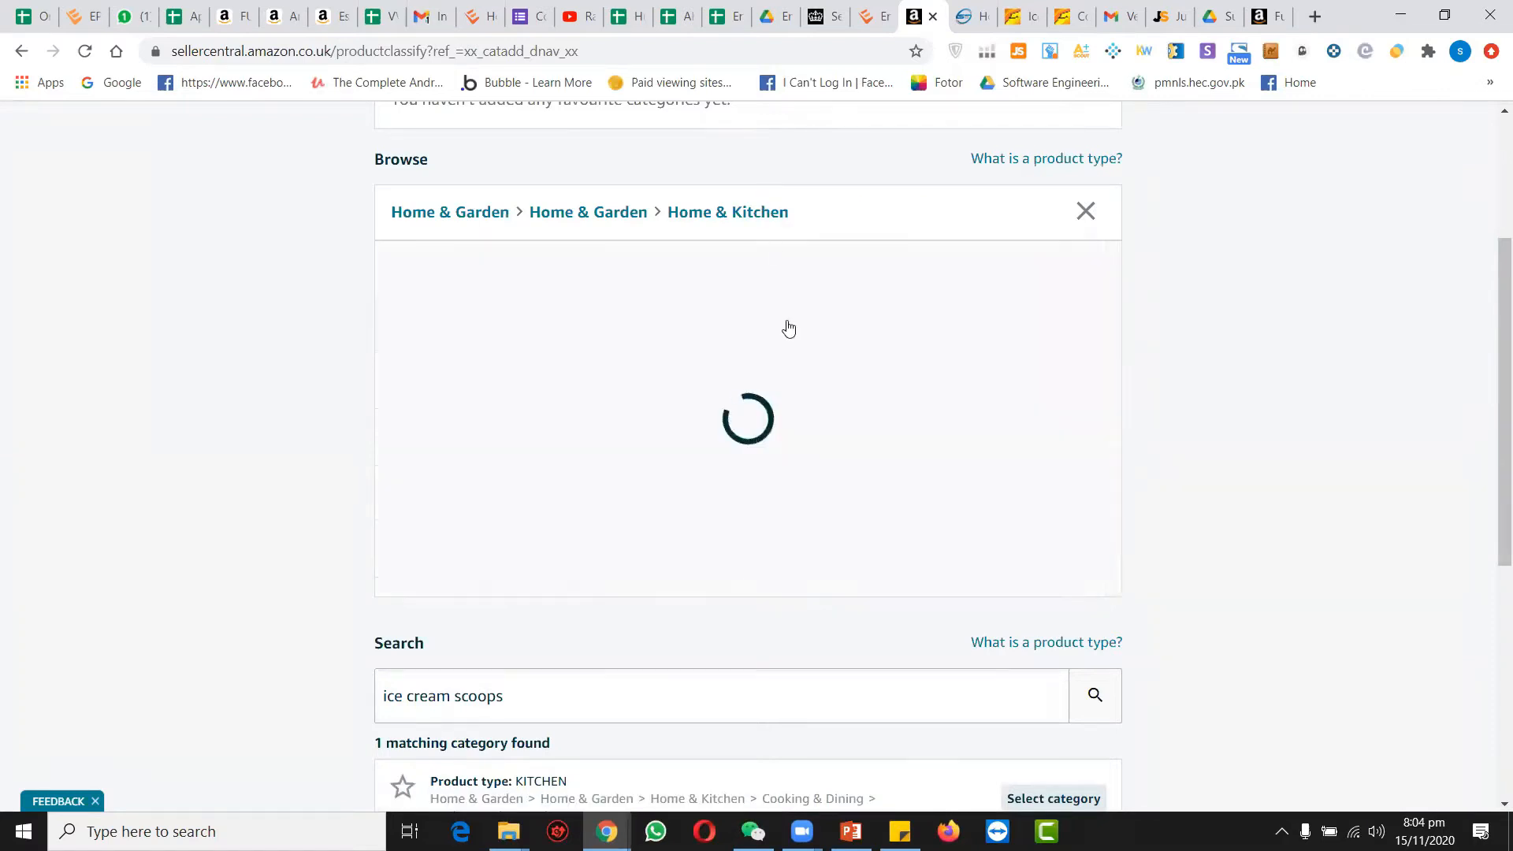
{"action": "scroll", "coordinate": [787, 351], "scroll_direction": "down", "scroll_amount": 3}
{"action": "scroll", "coordinate": [787, 351], "scroll_direction": "up", "scroll_amount": 1}
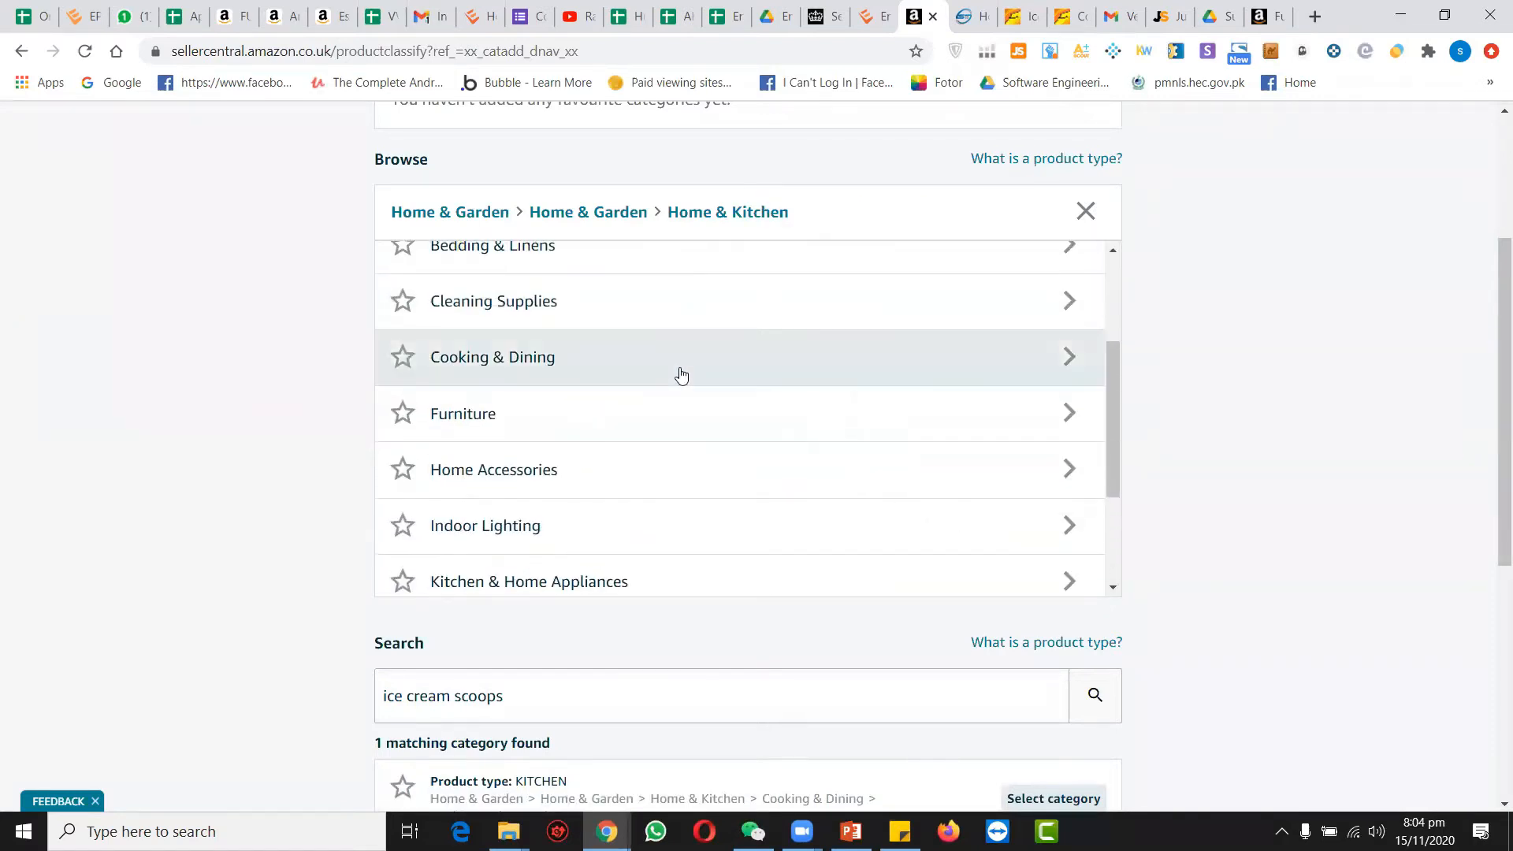
{"action": "left_click", "coordinate": [682, 376]}
Open the Kitchen Tools & Gadgets subcategory within Cooking & Dining.
{"action": "scroll", "coordinate": [866, 434], "scroll_direction": "down", "scroll_amount": 3}
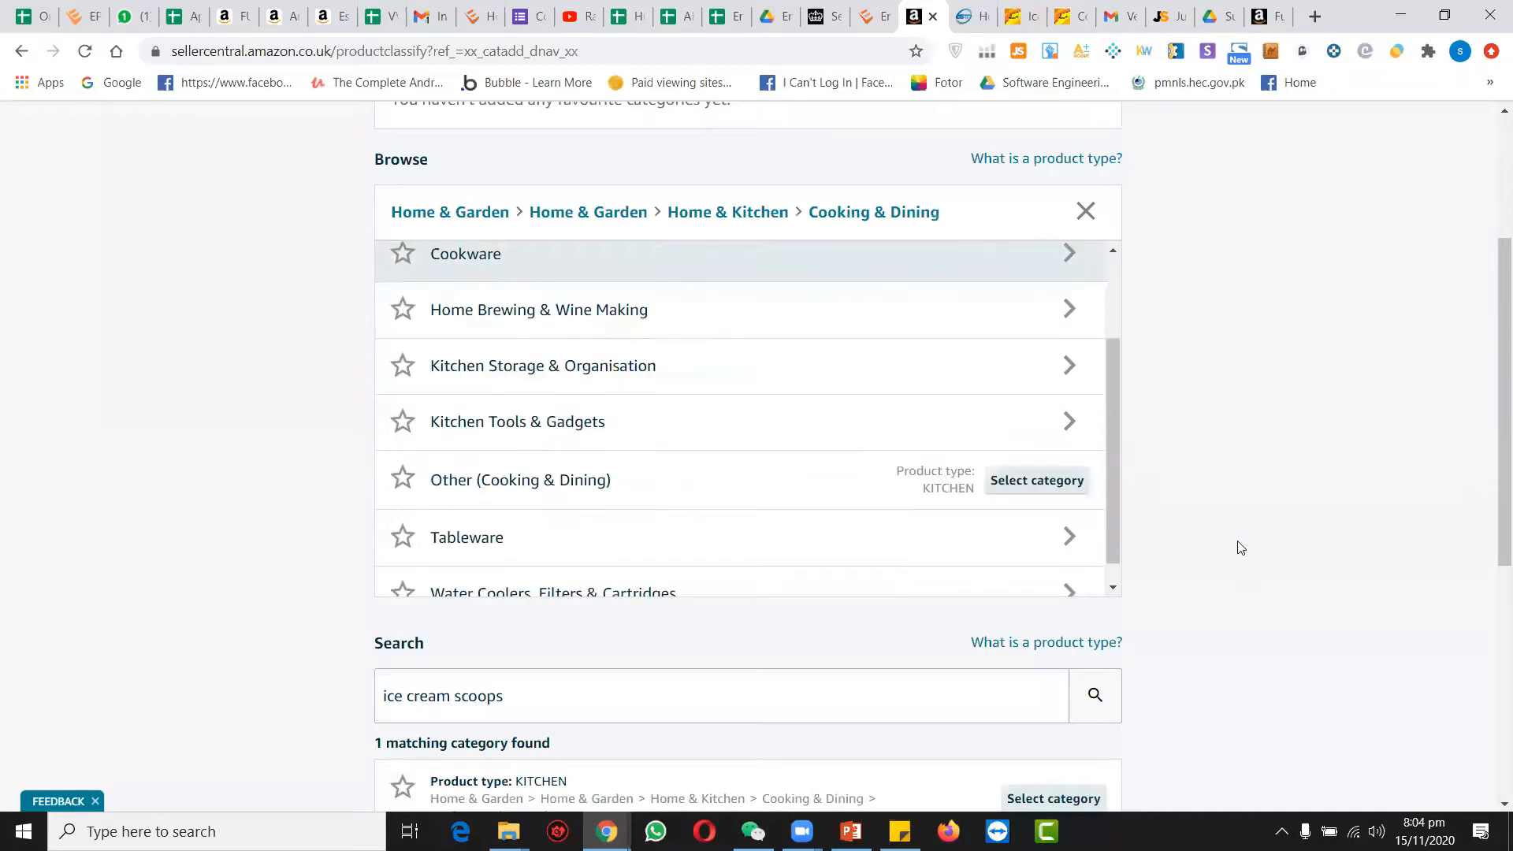
{"action": "scroll", "coordinate": [1238, 545], "scroll_direction": "down", "scroll_amount": 2}
{"action": "scroll", "coordinate": [1236, 544], "scroll_direction": "up", "scroll_amount": 2}
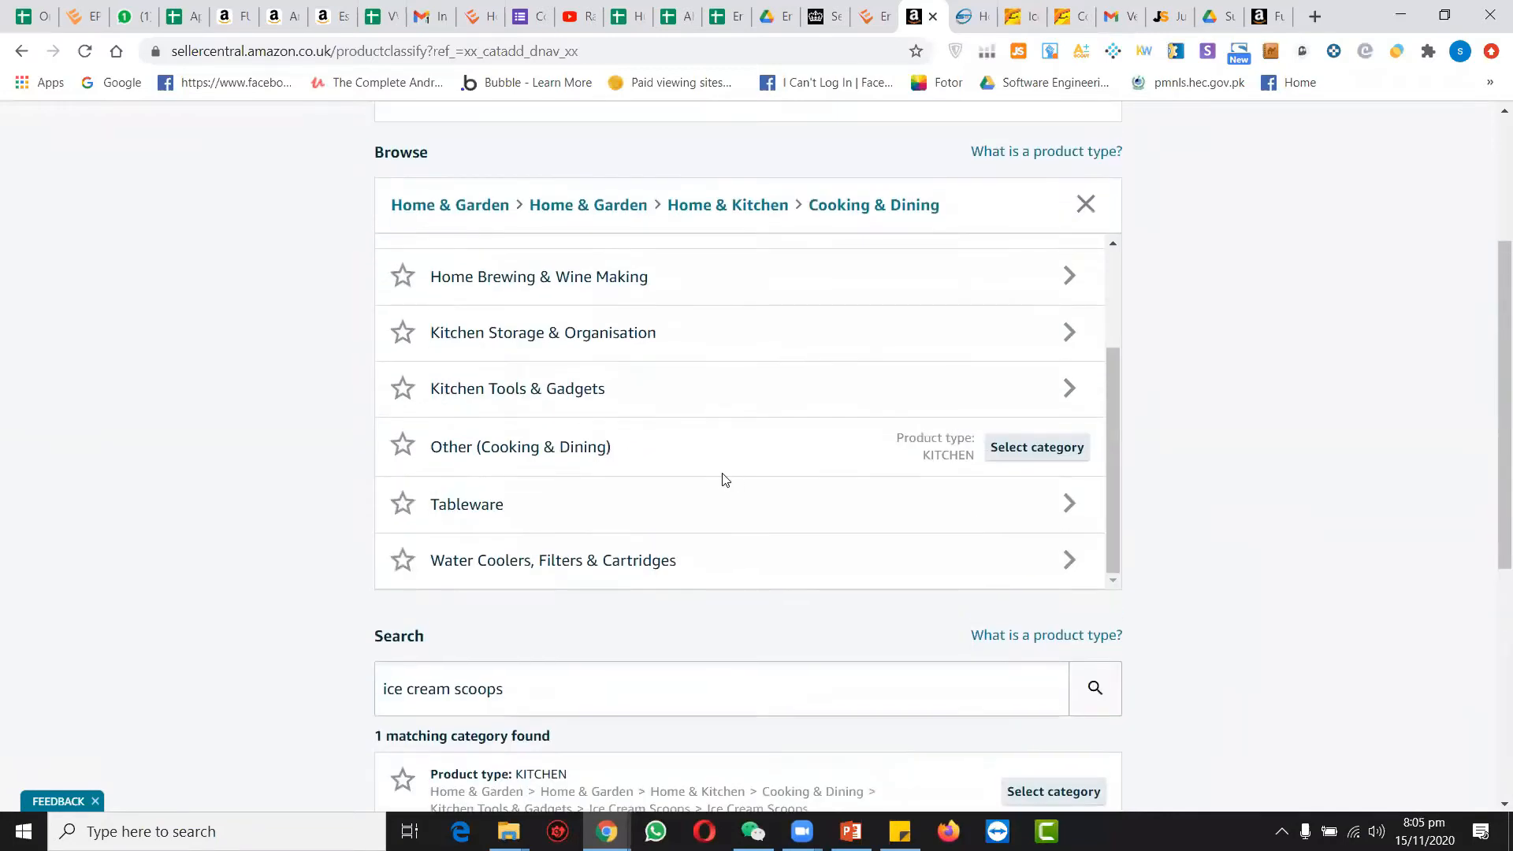
{"action": "left_click", "coordinate": [629, 385]}
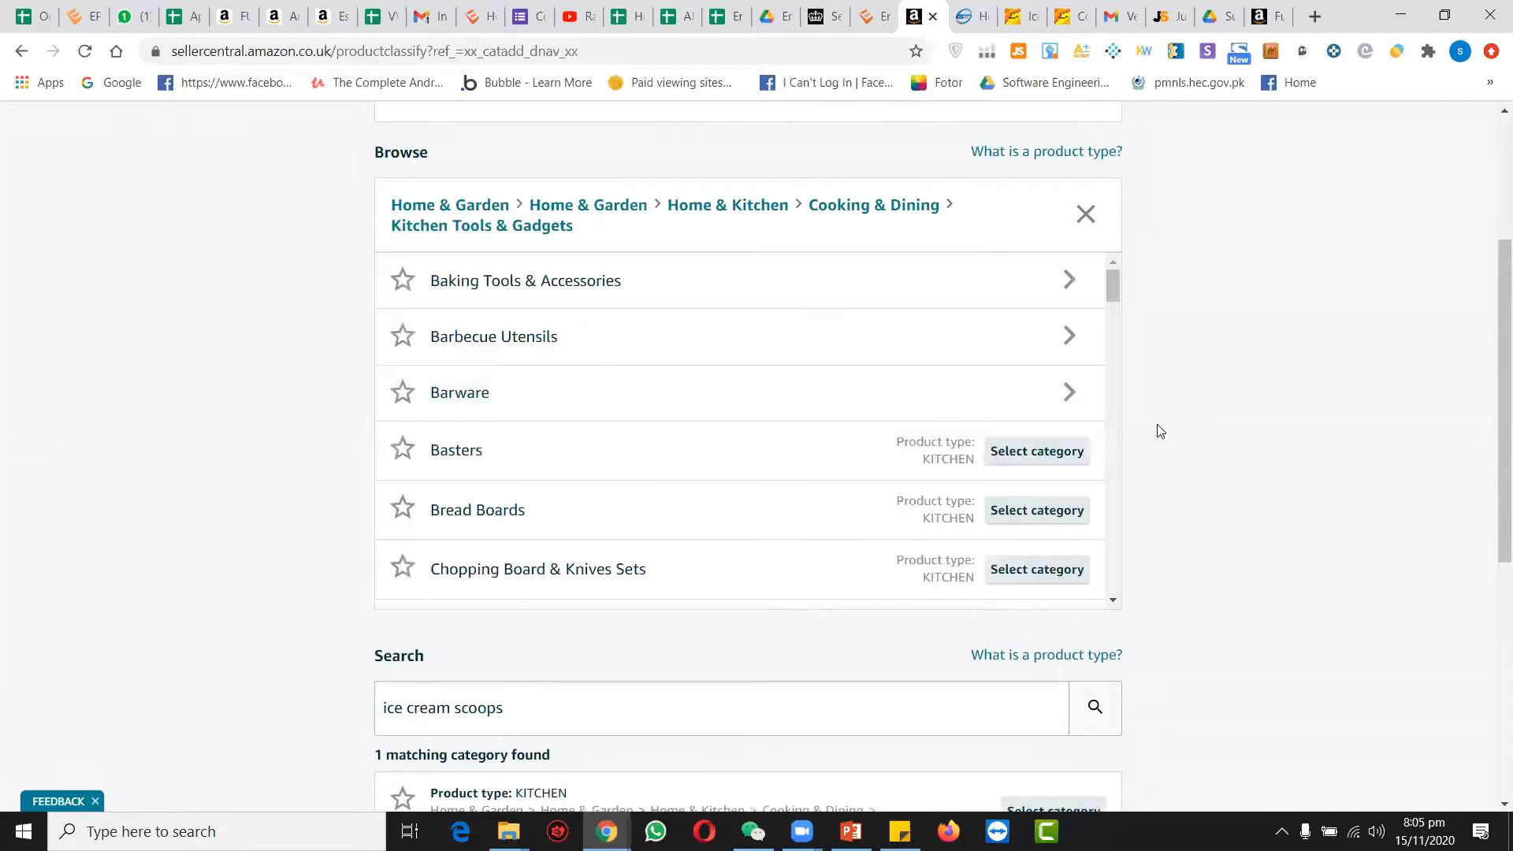
Find Ice Cream Scoops among the Kitchen Tools & Gadgets subcategories and select it as the product's category.
{"action": "scroll", "coordinate": [1160, 431], "scroll_direction": "down", "scroll_amount": 3}
{"action": "scroll", "coordinate": [1158, 430], "scroll_direction": "down", "scroll_amount": 2}
{"action": "scroll", "coordinate": [1156, 429], "scroll_direction": "up", "scroll_amount": 4}
{"action": "scroll", "coordinate": [718, 407], "scroll_direction": "down", "scroll_amount": 2}
{"action": "scroll", "coordinate": [718, 408], "scroll_direction": "down", "scroll_amount": 15}
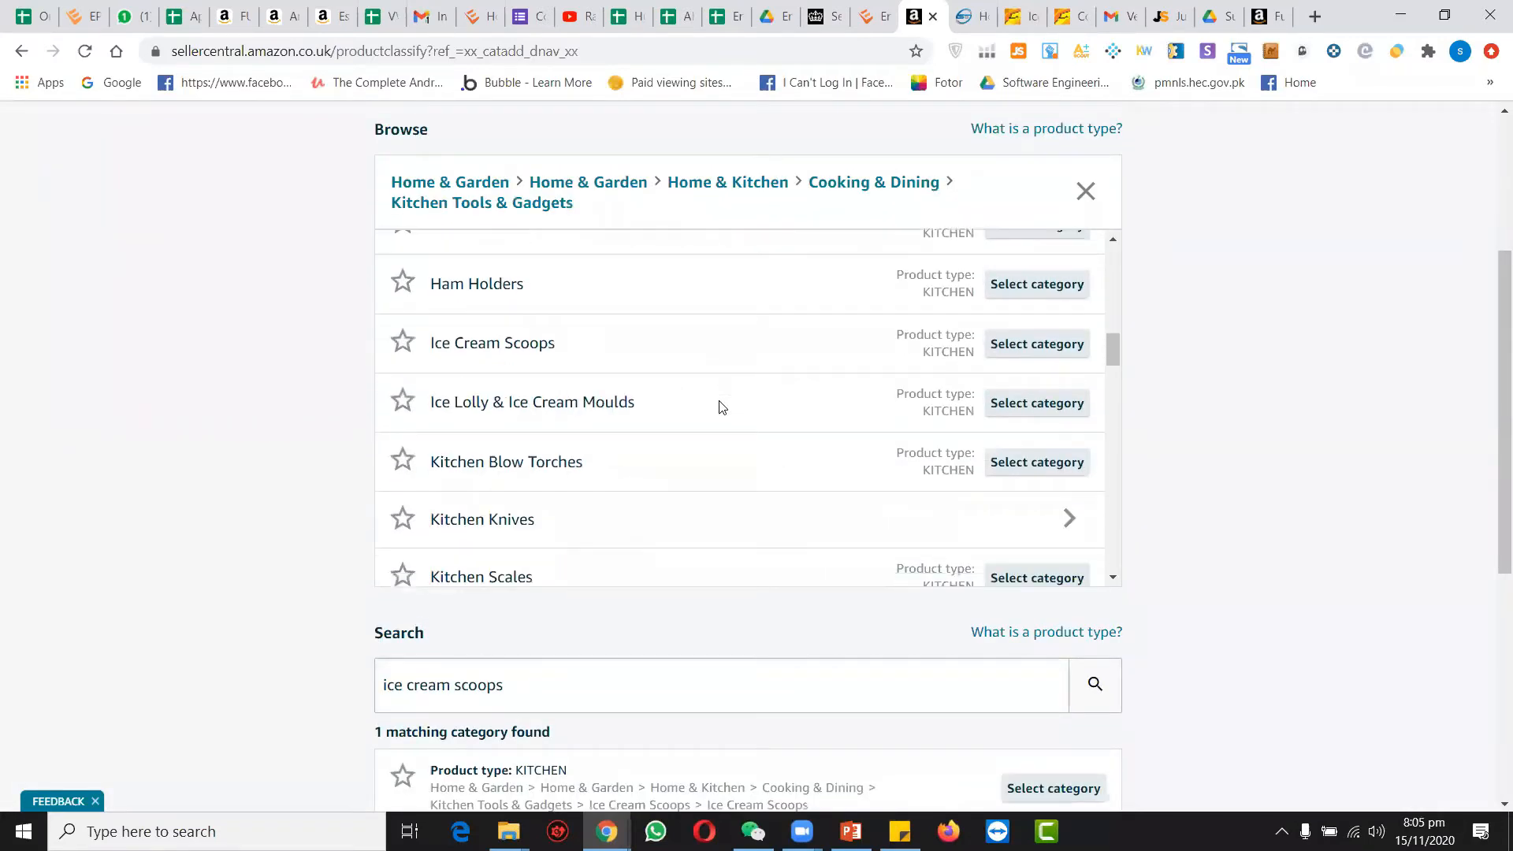
{"action": "scroll", "coordinate": [718, 407], "scroll_direction": "up", "scroll_amount": 2}
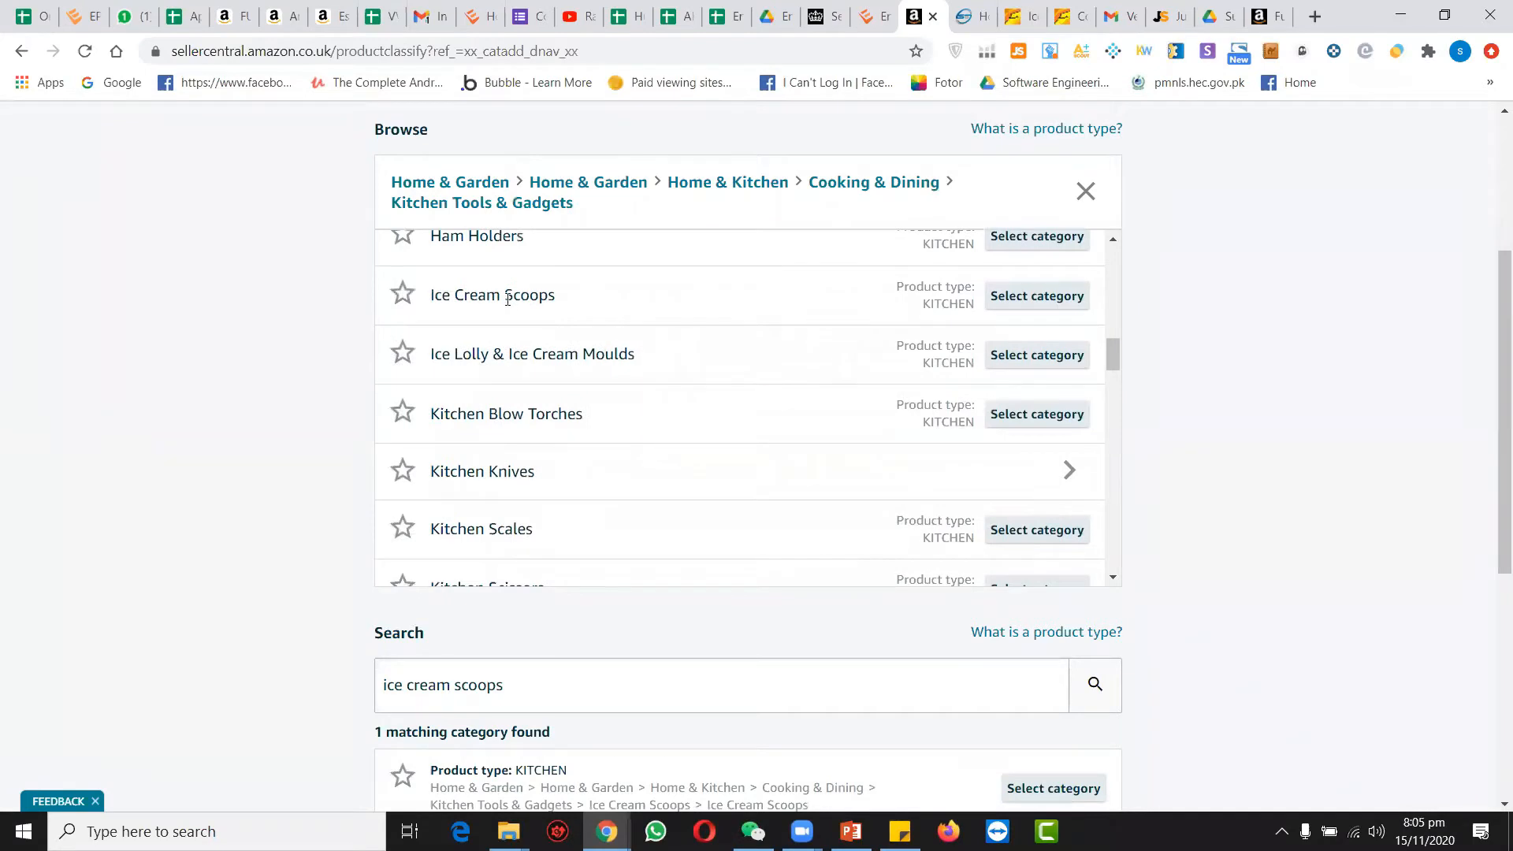
{"action": "left_click", "coordinate": [1058, 295]}
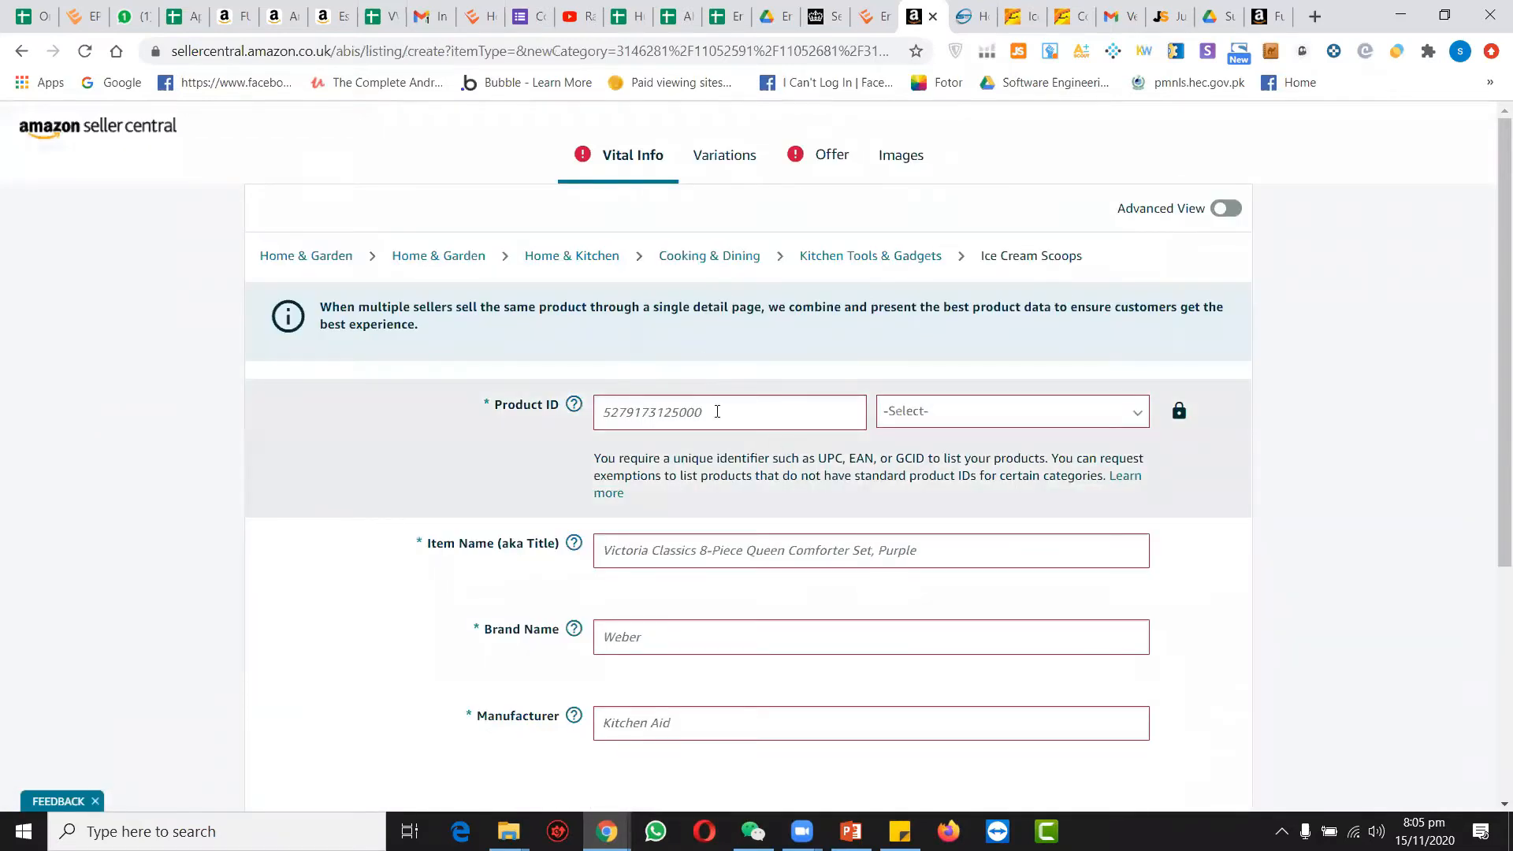
Check the Product ID field's note, then switch to PowerPoint and show the "What is UPC" slide.
{"action": "left_click", "coordinate": [695, 403]}
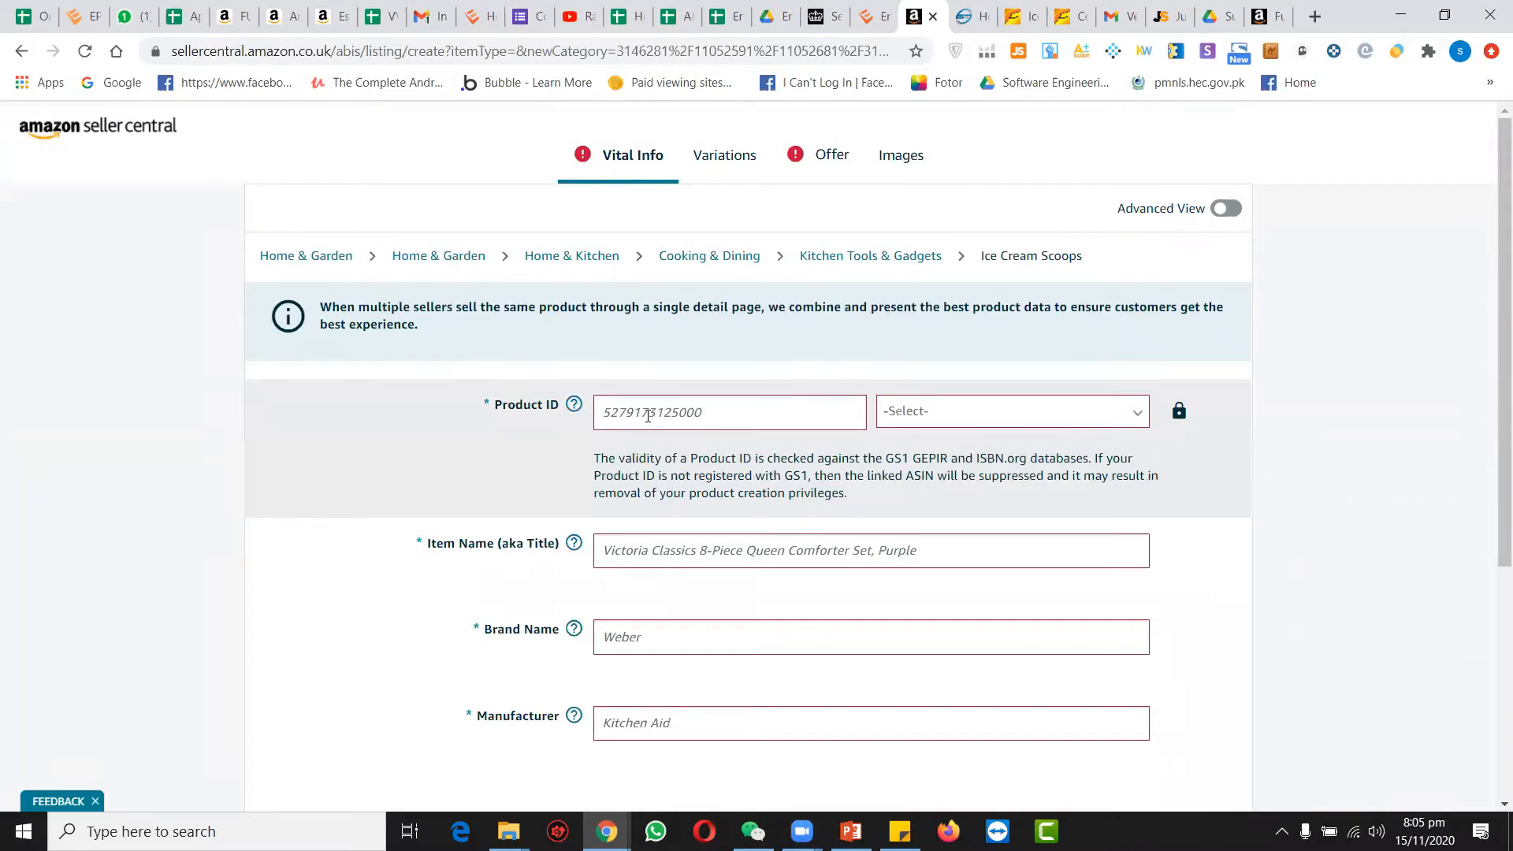
{"action": "left_click", "coordinate": [851, 831]}
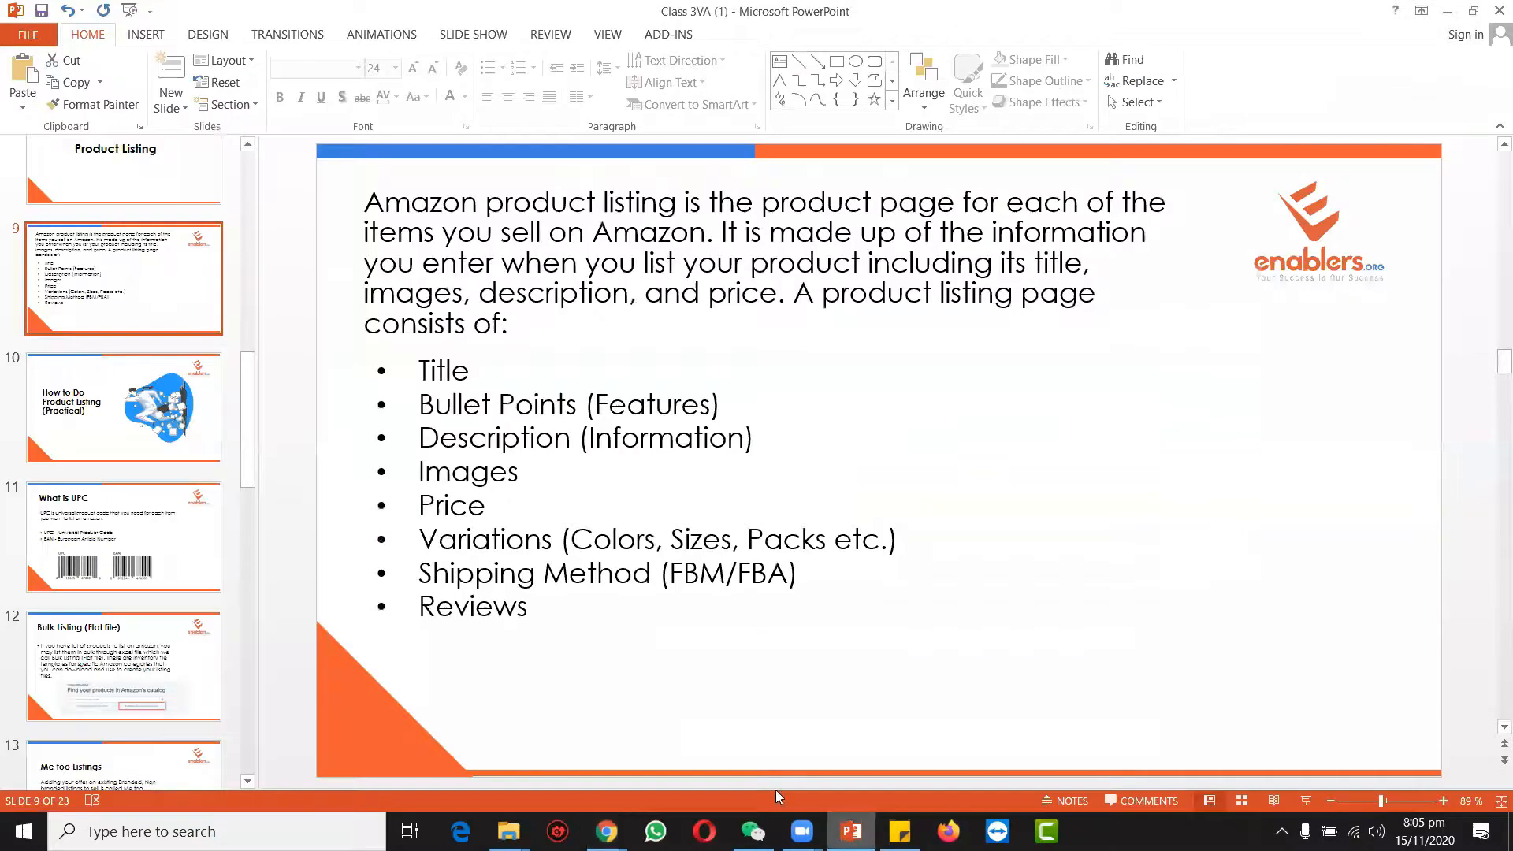
{"action": "left_click", "coordinate": [71, 580]}
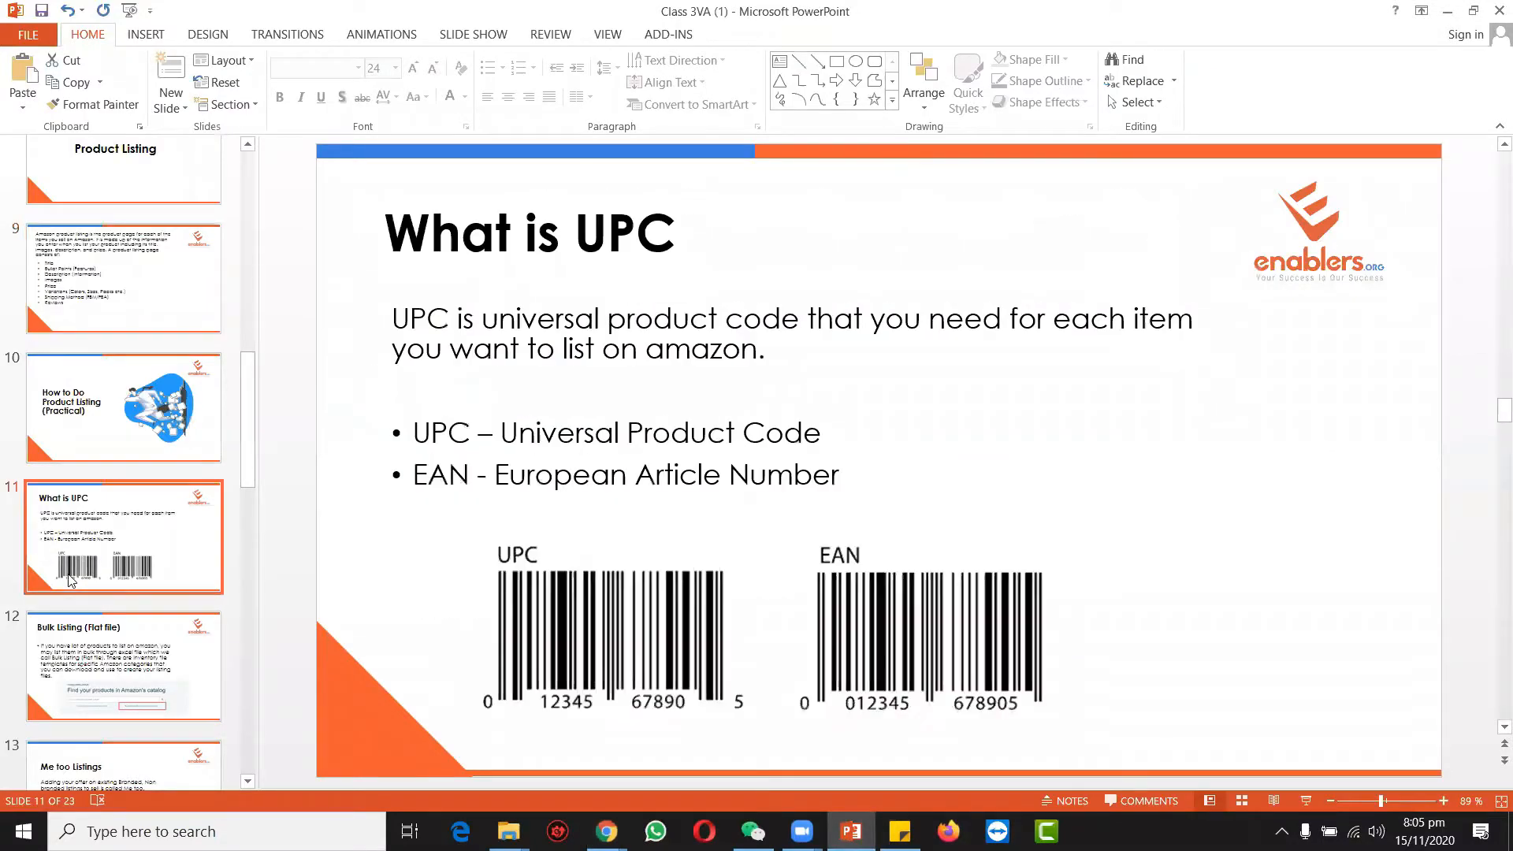
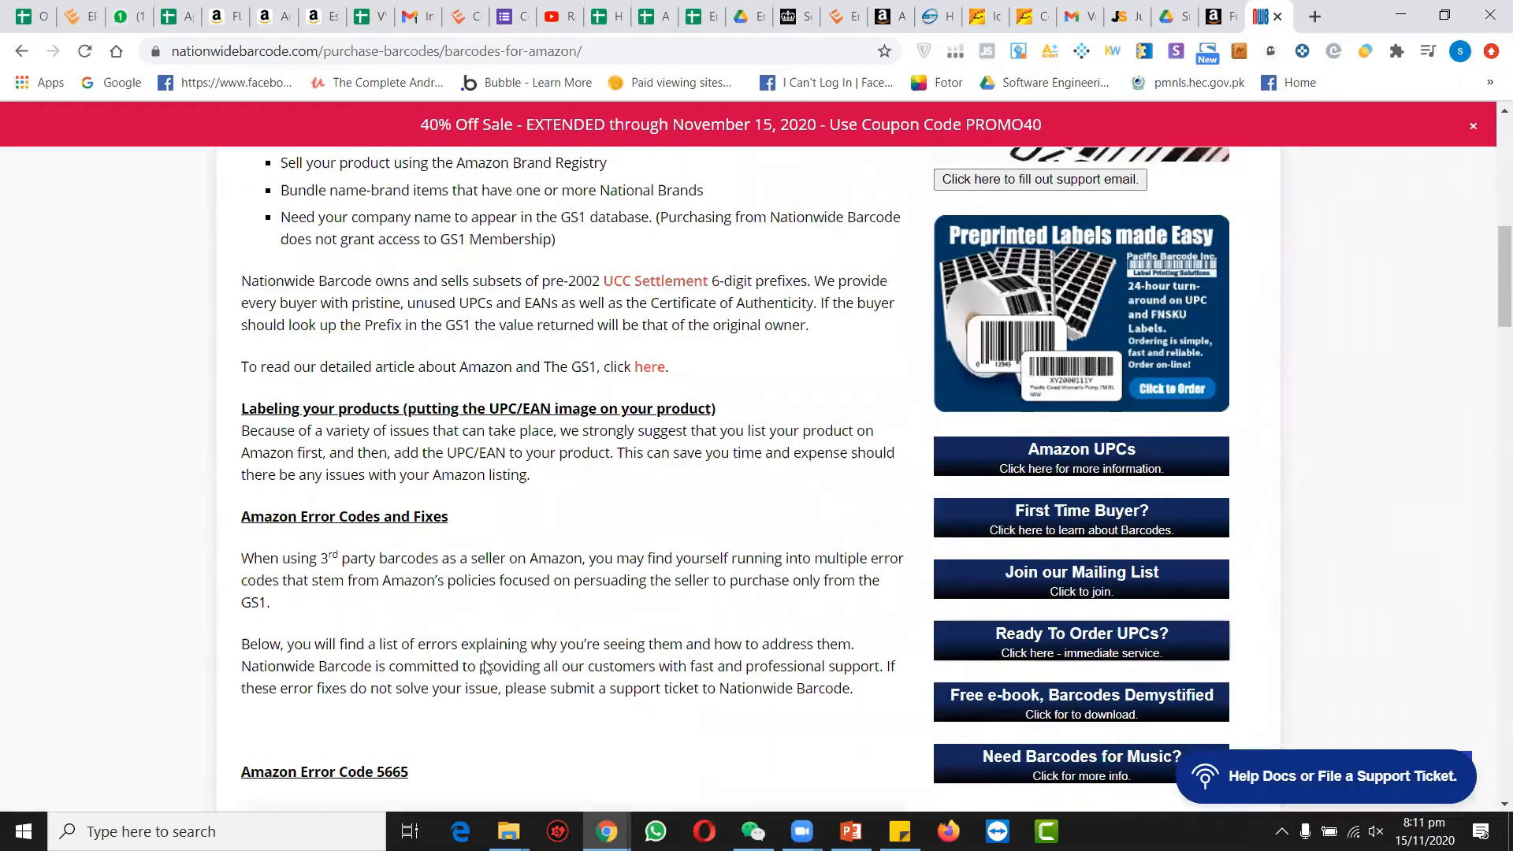
Find the GS1 Originated UPCs/EANs volume pricing table on the Nationwide Barcode page and examine the prices for 1, 10 and 25 codes.
{"action": "scroll", "coordinate": [479, 564], "scroll_direction": "down", "scroll_amount": 10}
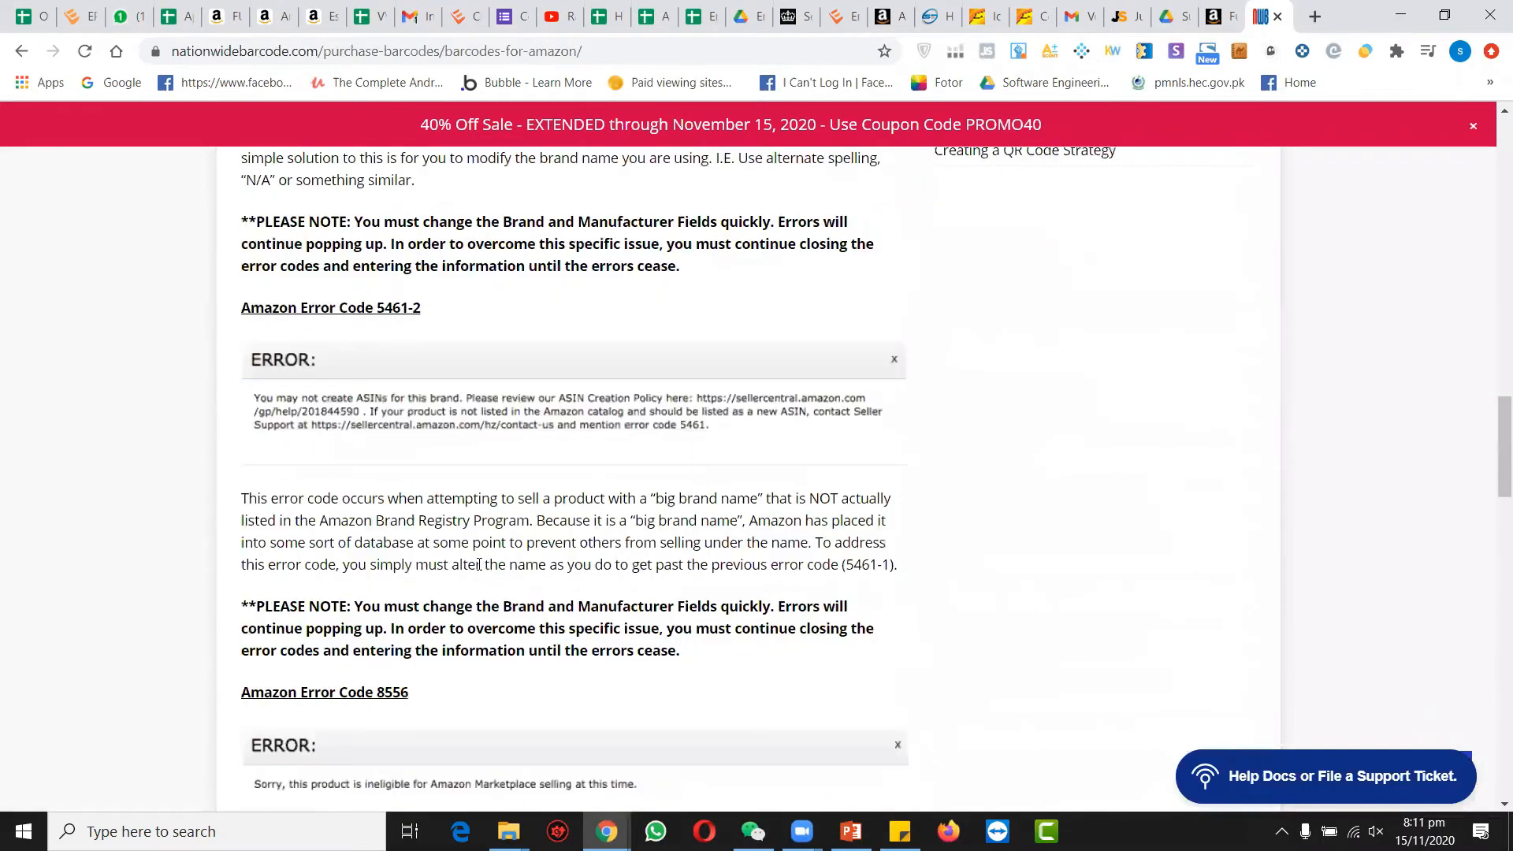
{"action": "scroll", "coordinate": [479, 564], "scroll_direction": "down", "scroll_amount": 10}
{"action": "scroll", "coordinate": [479, 564], "scroll_direction": "down", "scroll_amount": 10}
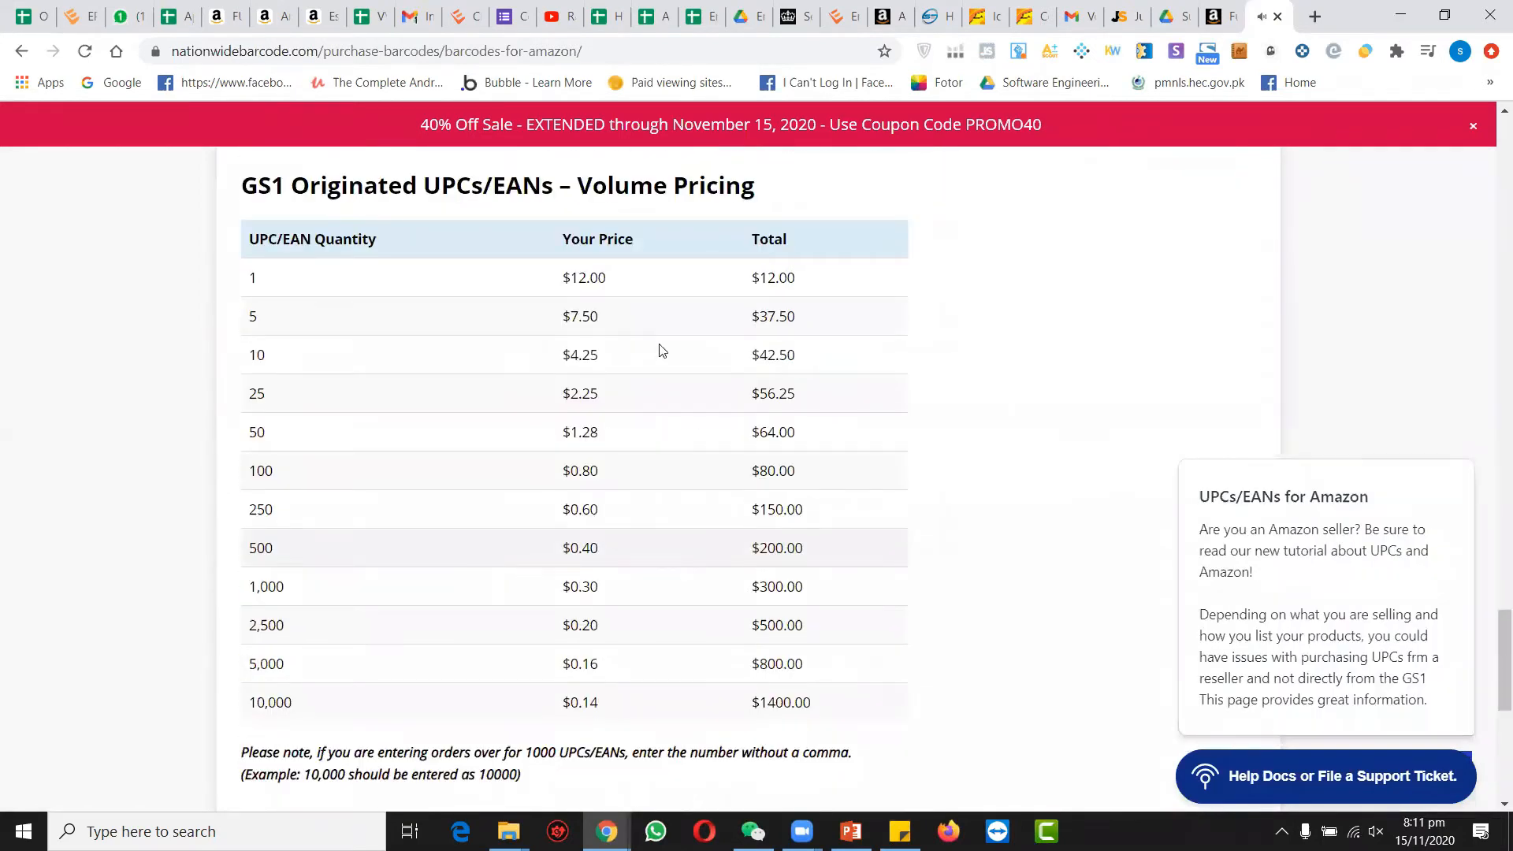
{"action": "double_click", "coordinate": [252, 279]}
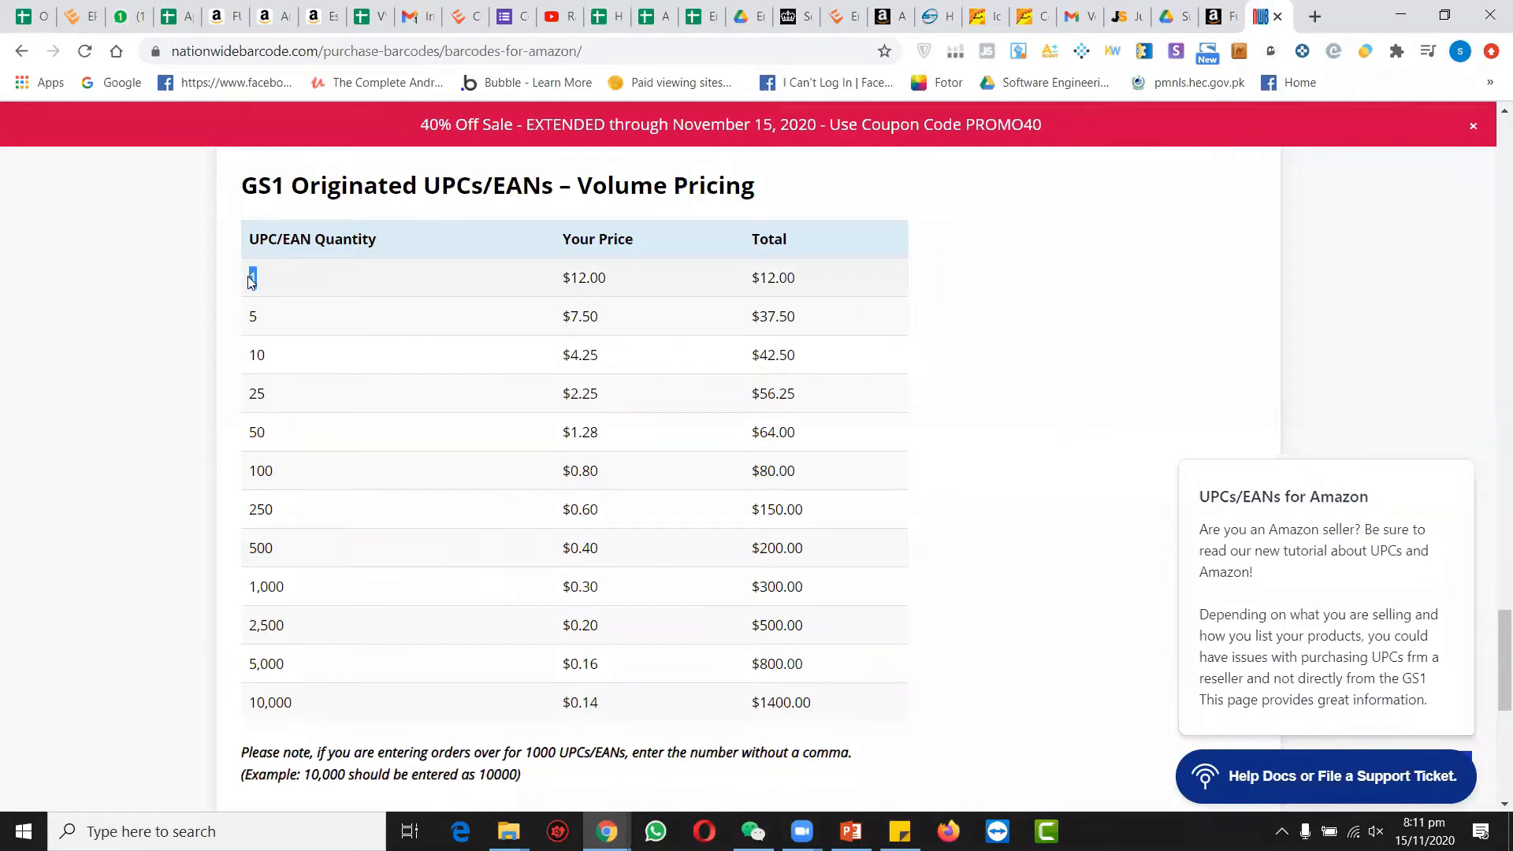
{"action": "double_click", "coordinate": [585, 282]}
{"action": "left_click", "coordinate": [470, 310]}
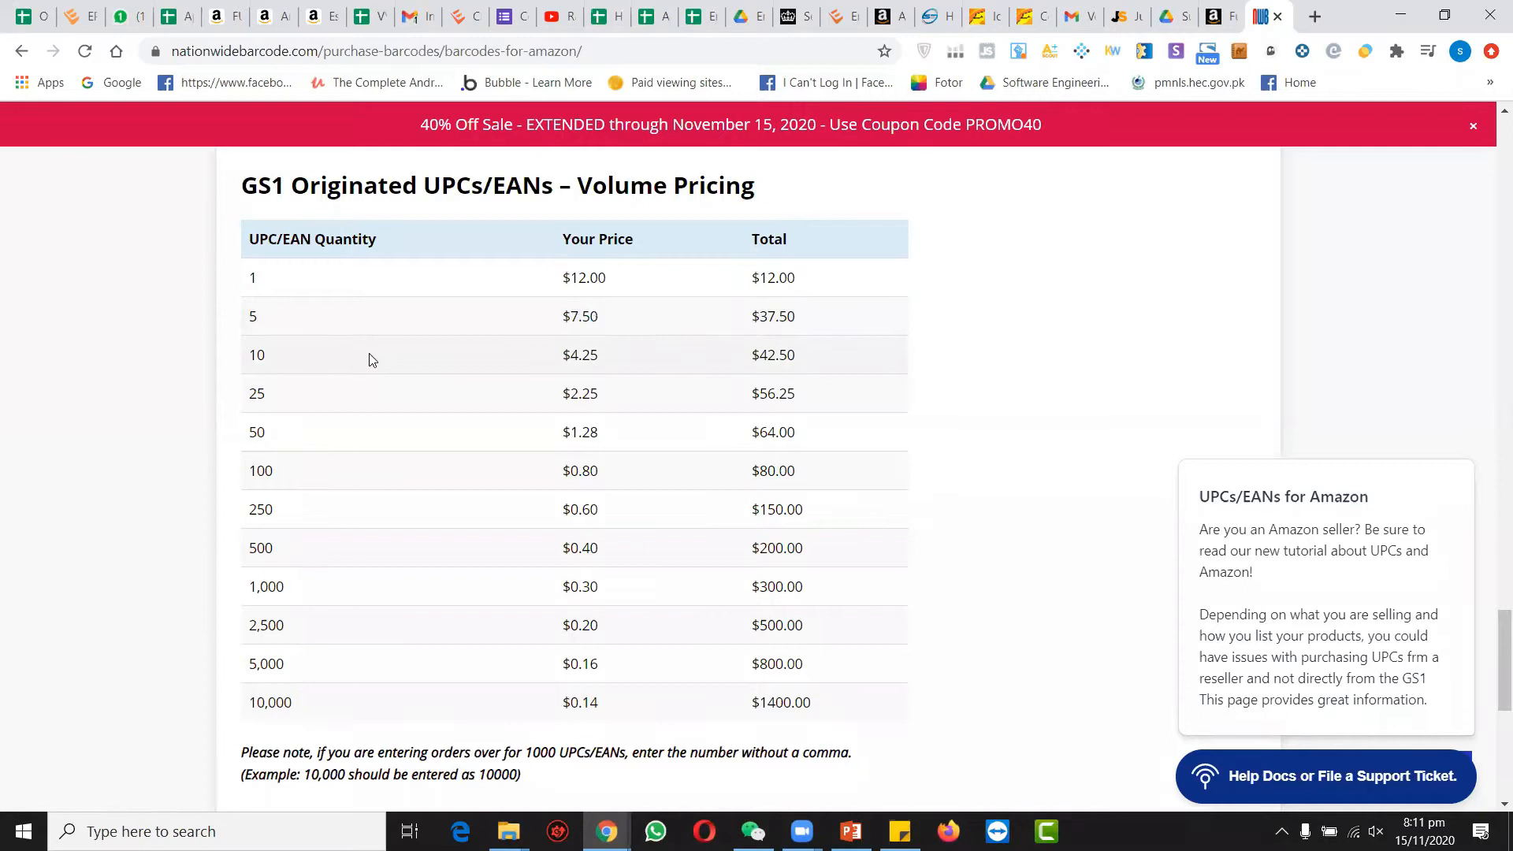
{"action": "left_click_drag", "start_coordinate": [561, 353], "coordinate": [648, 373]}
{"action": "left_click", "coordinate": [285, 396]}
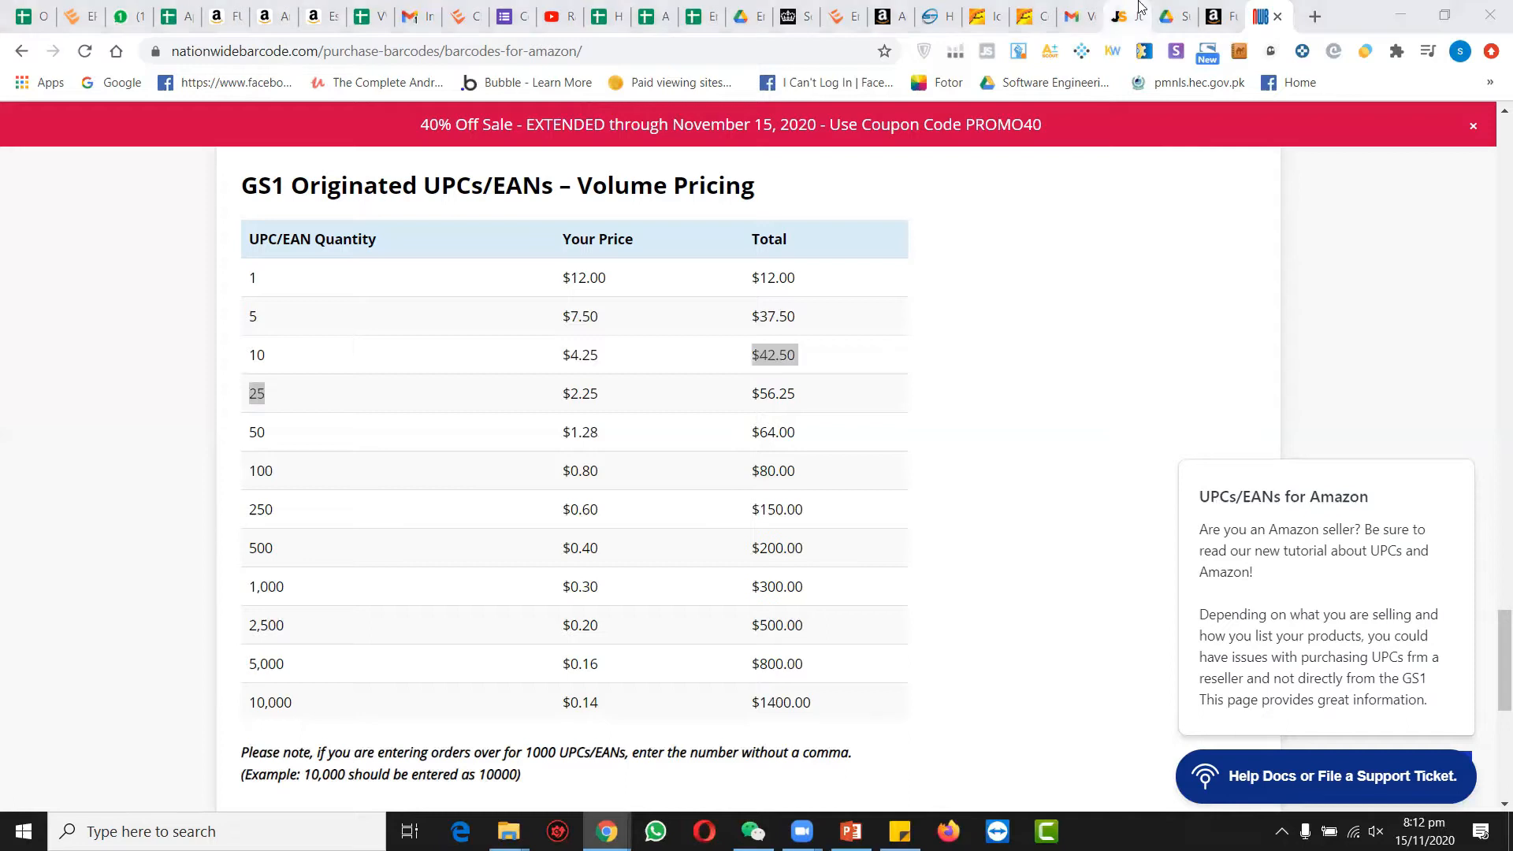
{"action": "left_click", "coordinate": [889, 16]}
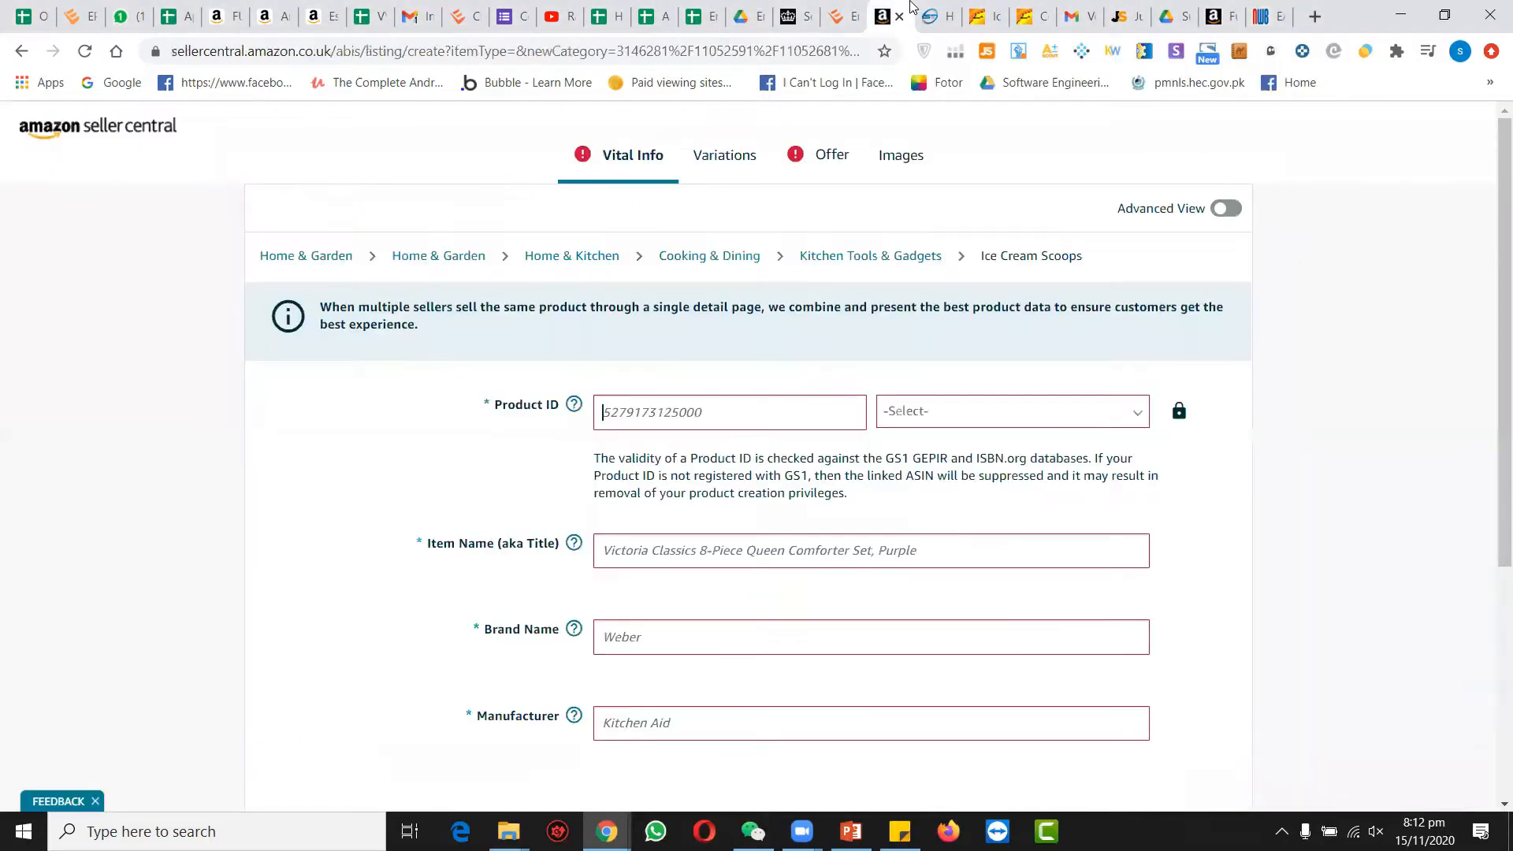
{"action": "left_click", "coordinate": [690, 397]}
{"action": "type", "text": "123q23w"}
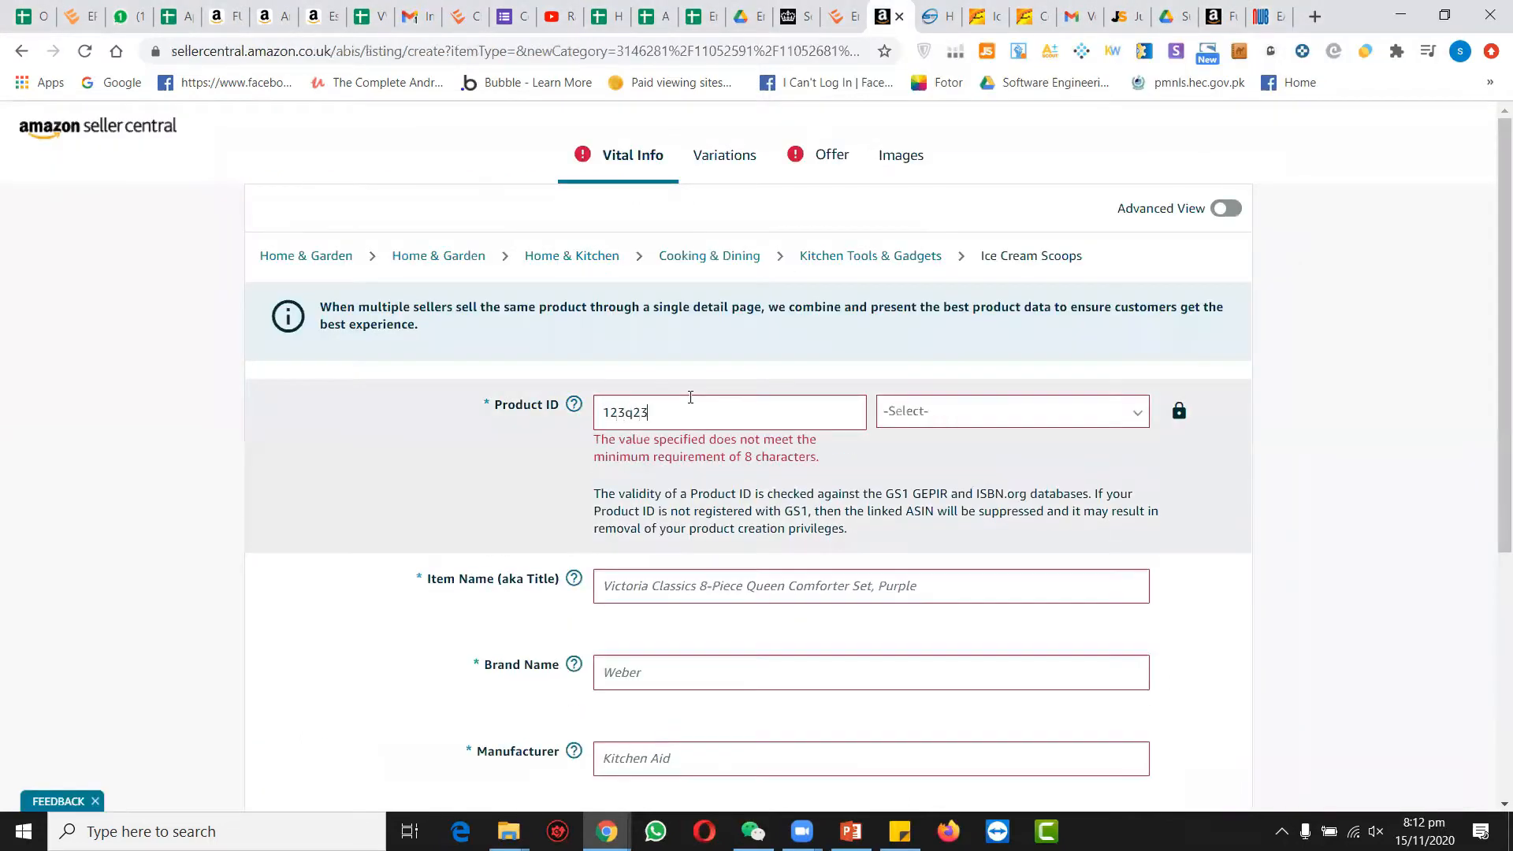
{"action": "key", "text": "BackSpace"}
{"action": "key", "text": "BackSpace"}
{"action": "key", "text": "BackSpace"}
{"action": "key", "text": "BackSpace"}
{"action": "type", "text": "3434343"}
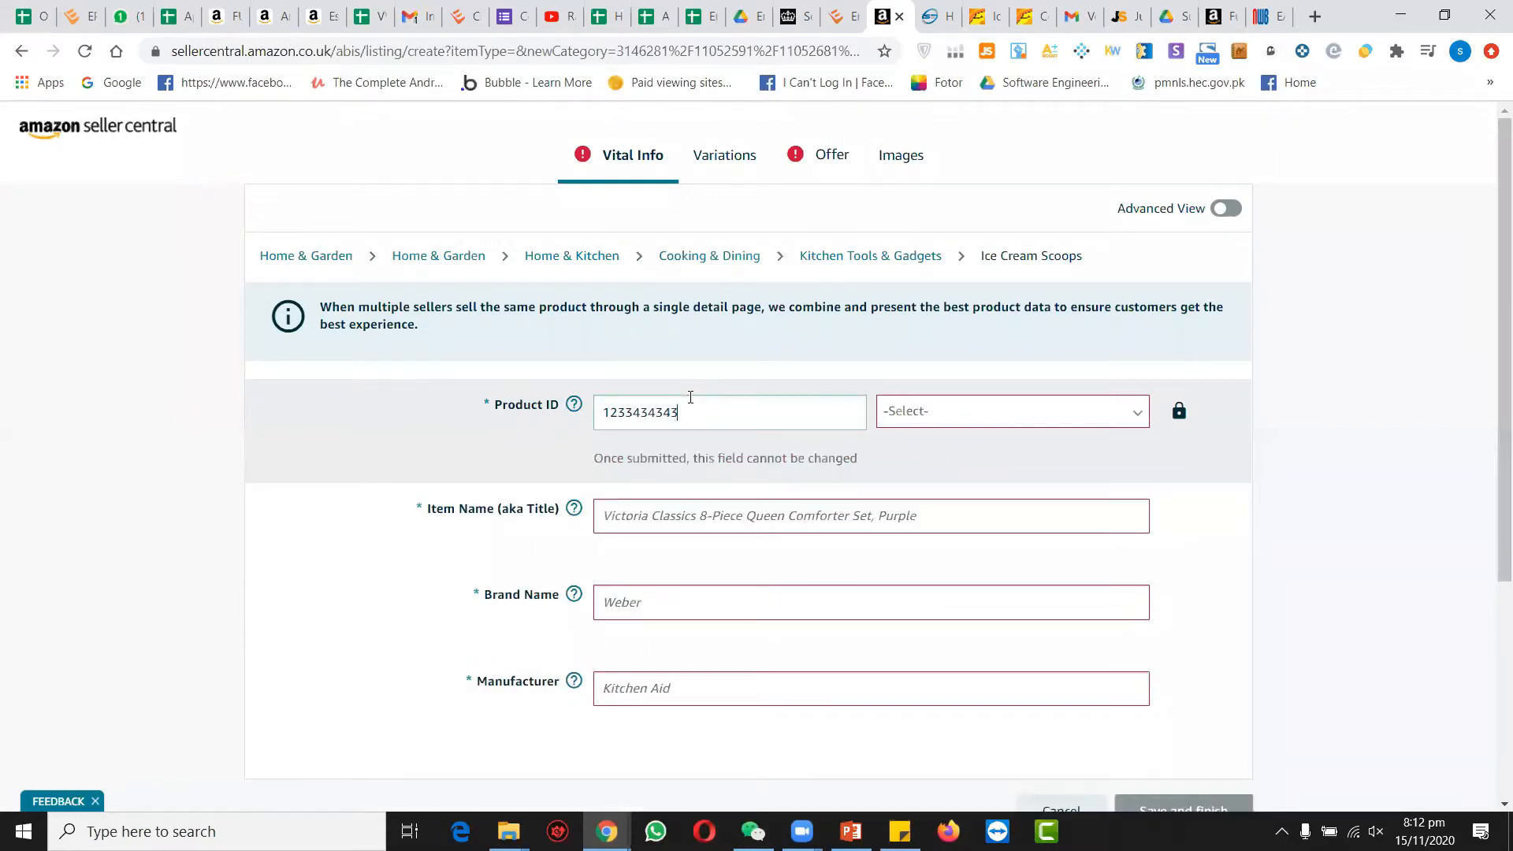
{"action": "left_click", "coordinate": [1022, 427]}
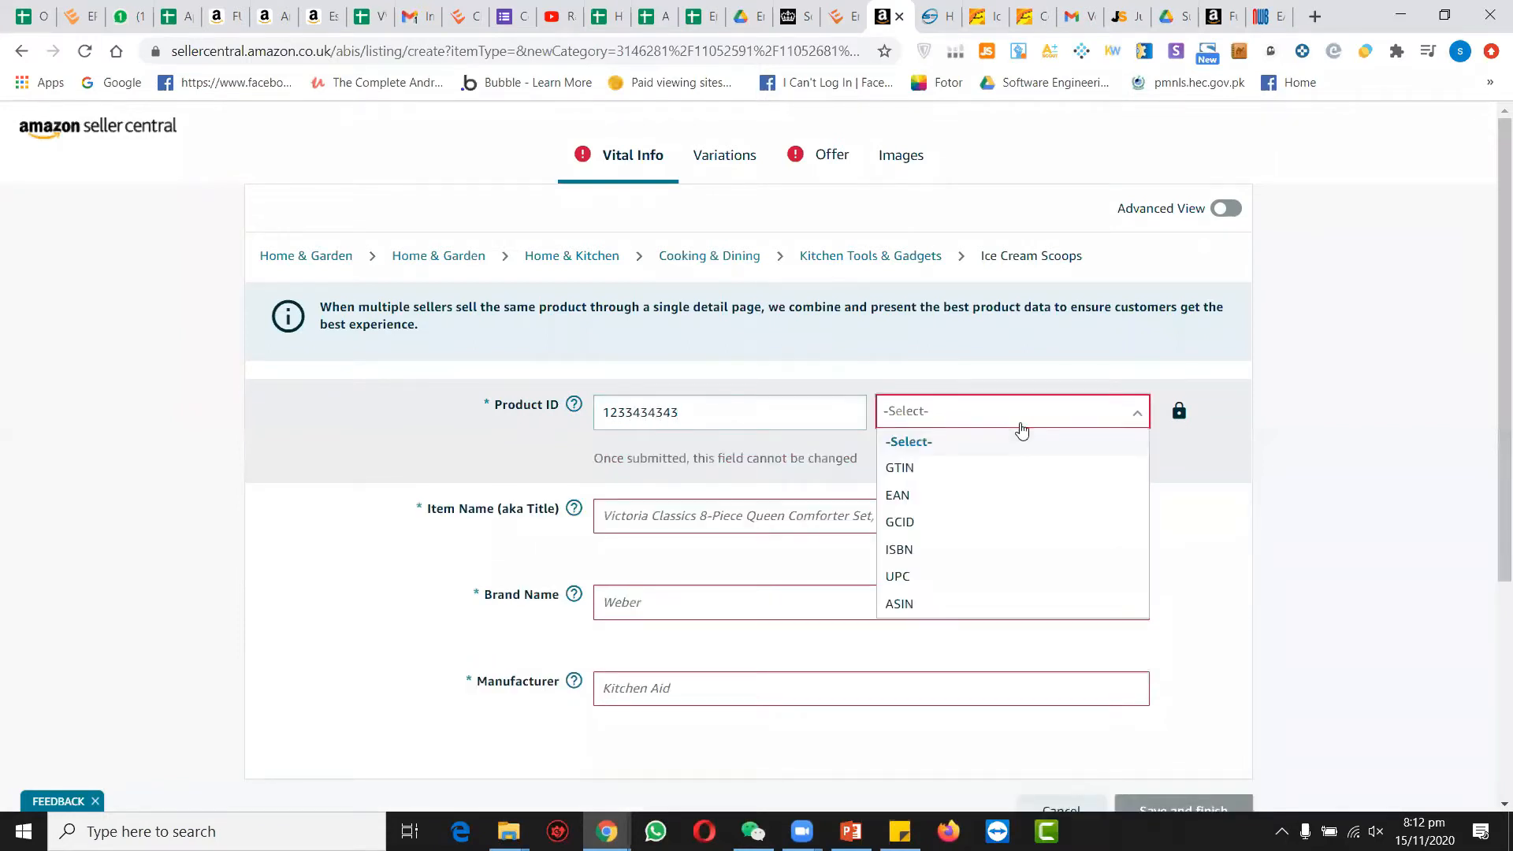
{"action": "left_click", "coordinate": [907, 579]}
Copy the full product title from the FUKTSYSM ice cream scoop page on amazon.co.uk.
{"action": "left_click", "coordinate": [691, 514]}
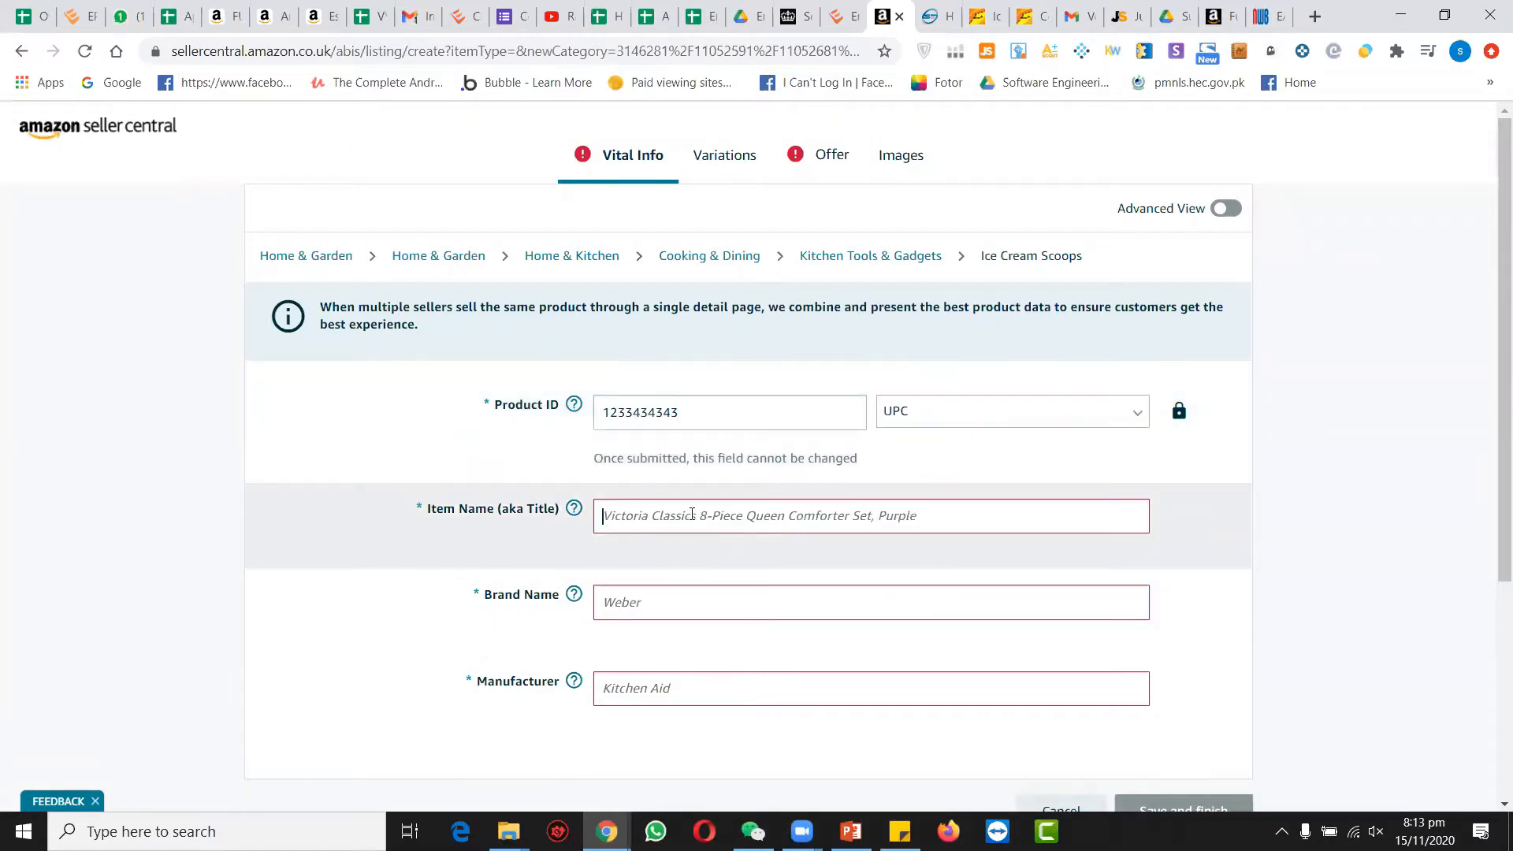
{"action": "left_click_drag", "start_coordinate": [181, 16], "coordinate": [822, 10]}
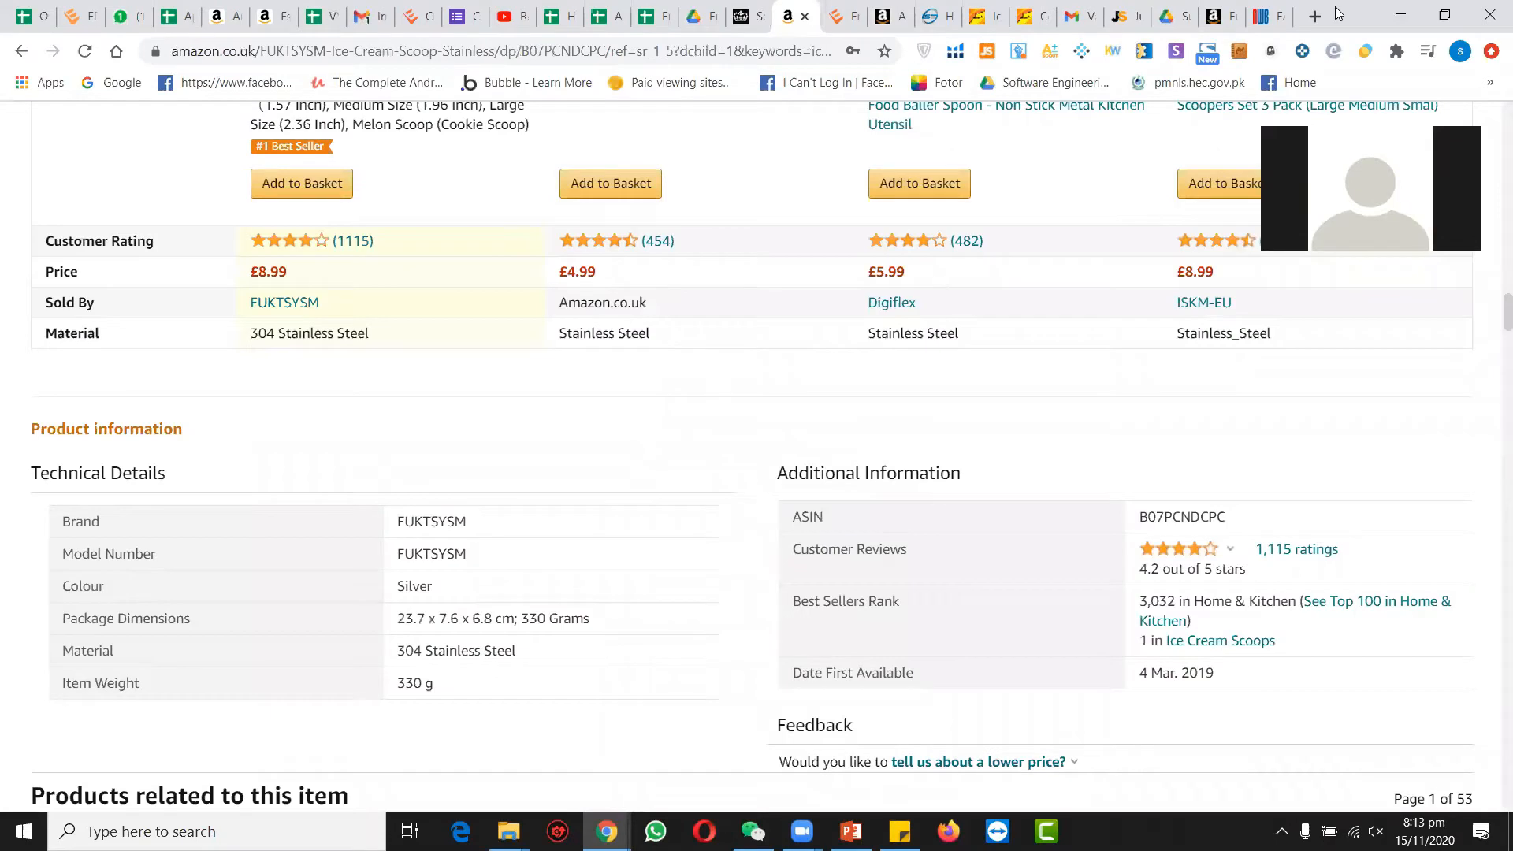
{"action": "scroll", "coordinate": [587, 325], "scroll_direction": "up", "scroll_amount": 10}
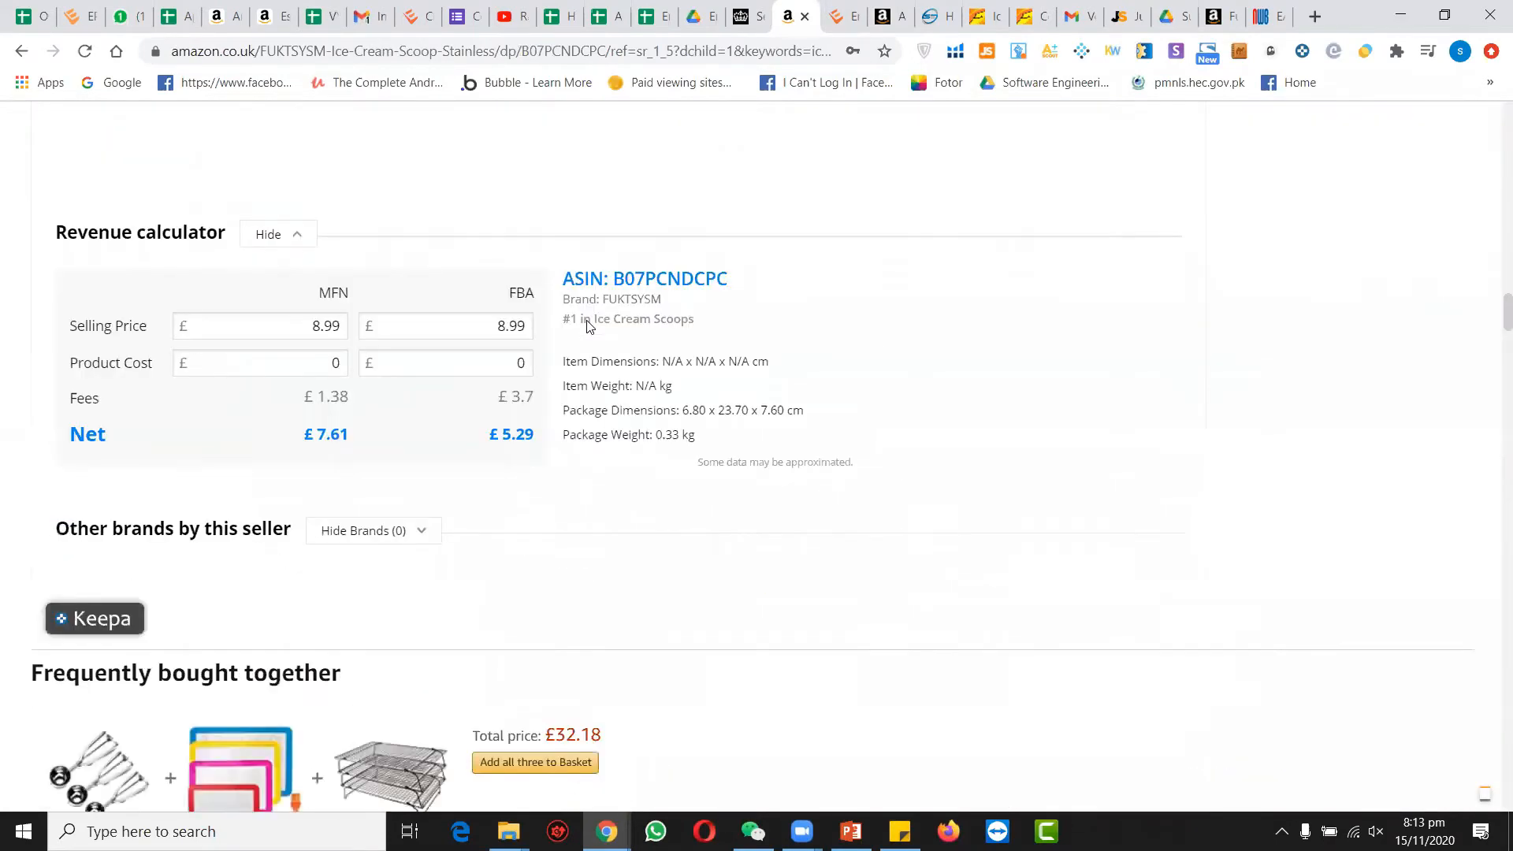
{"action": "scroll", "coordinate": [587, 325], "scroll_direction": "up", "scroll_amount": 15}
{"action": "left_click_drag", "start_coordinate": [834, 469], "coordinate": [490, 394]}
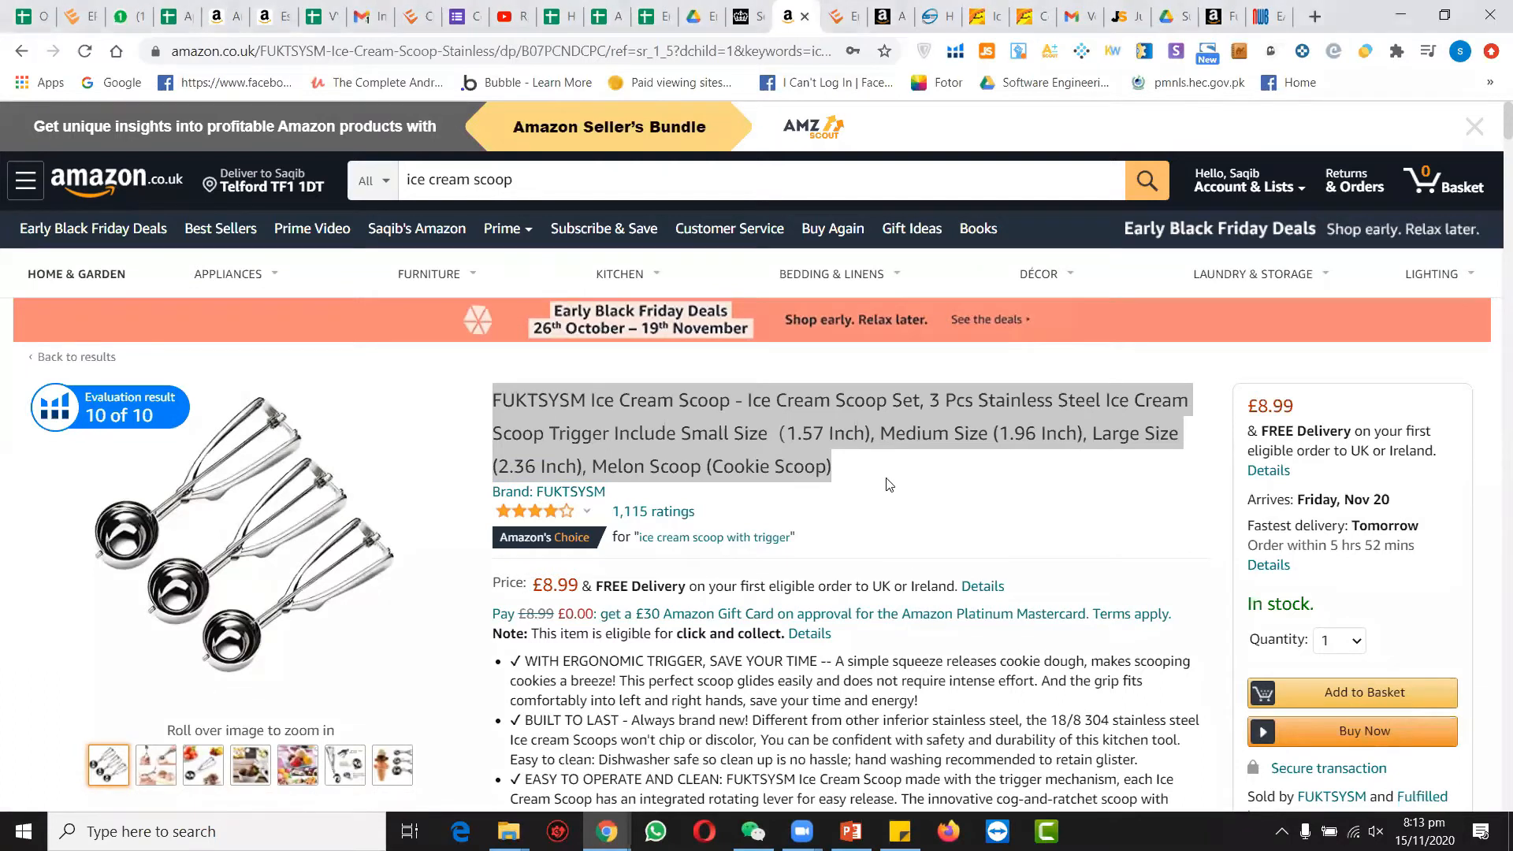
{"action": "right_click", "coordinate": [801, 471]}
{"action": "left_click", "coordinate": [826, 487]}
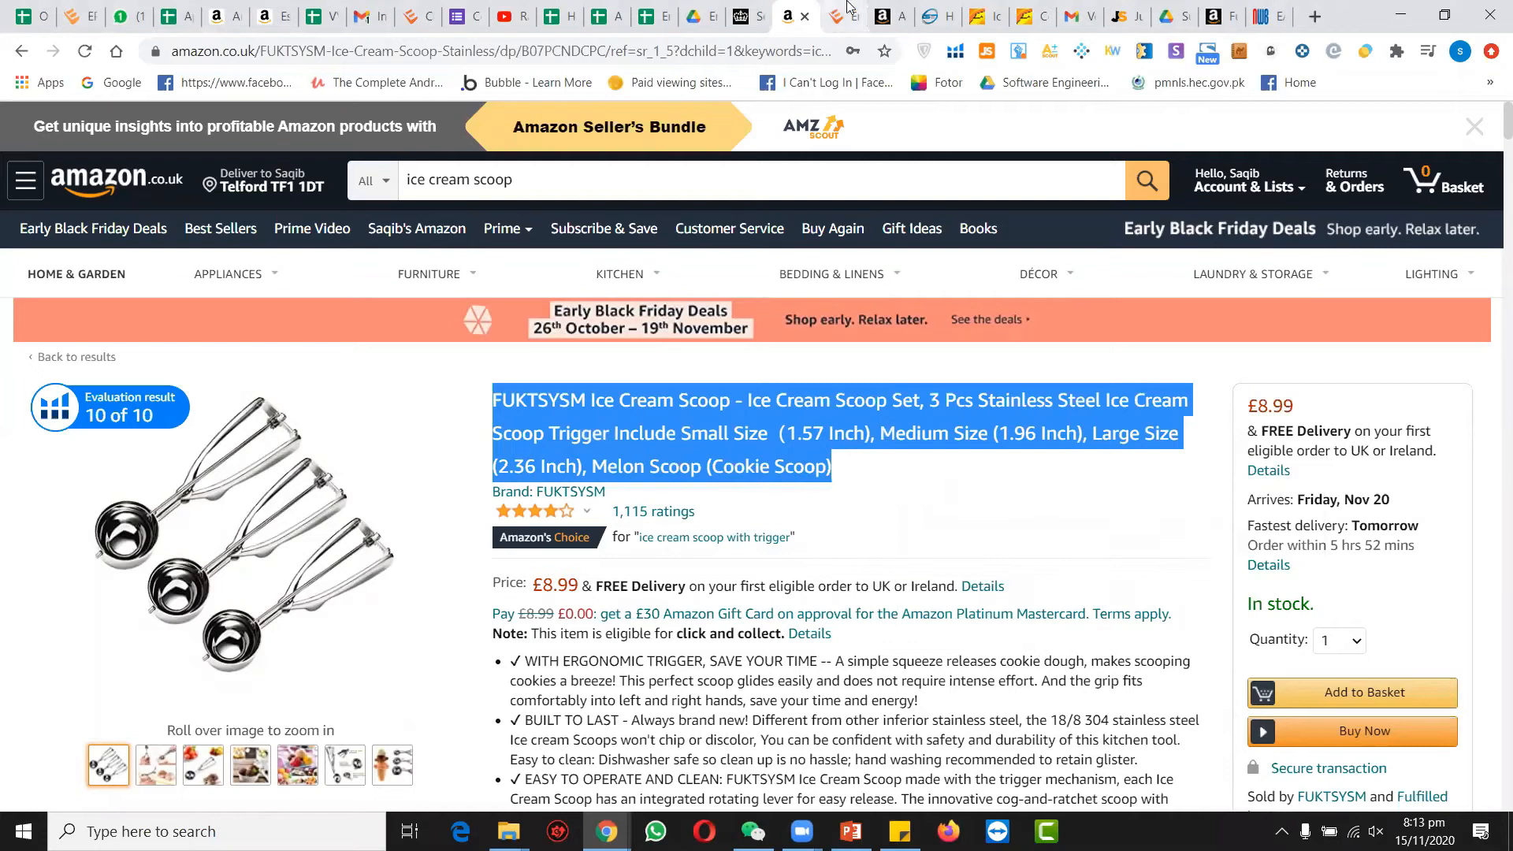
Return to the Seller Central listing form and paste the copied title as the Item Name.
{"action": "left_click", "coordinate": [875, 10]}
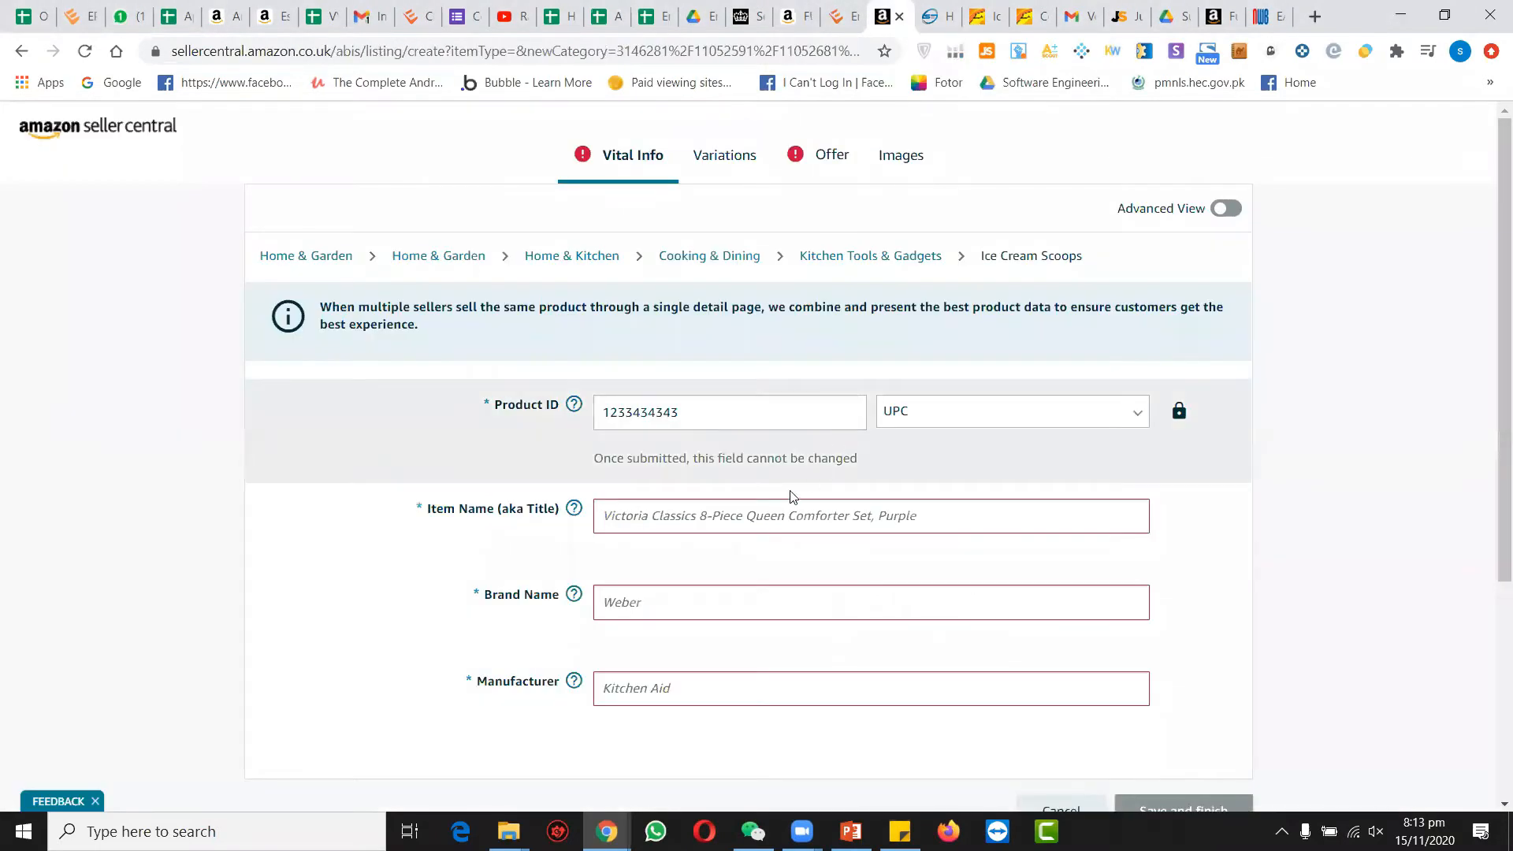
{"action": "mouse_move", "coordinate": [574, 508]}
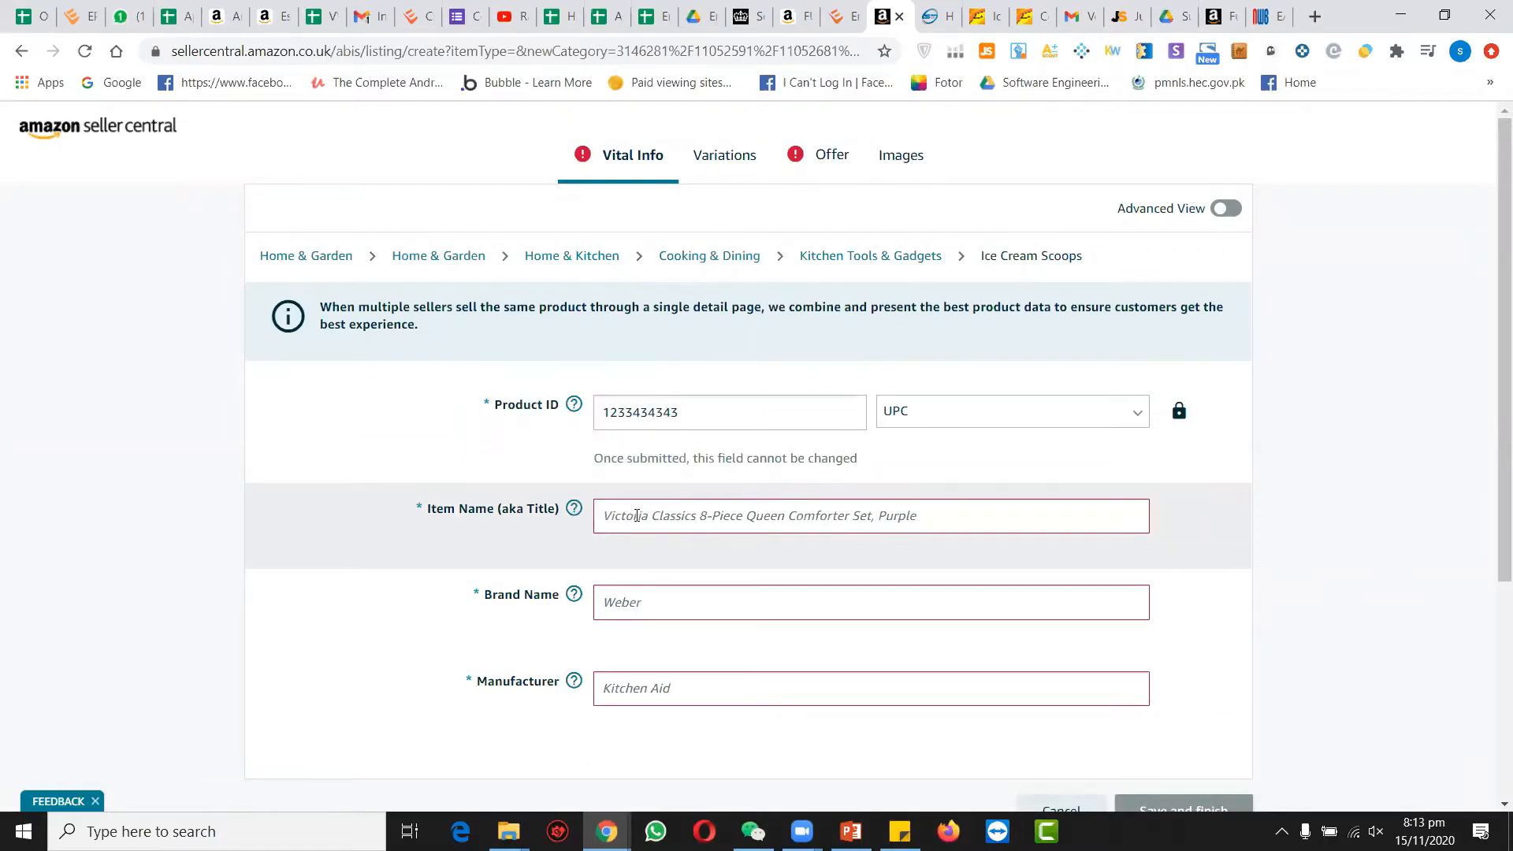
{"action": "key", "text": "ctrl+v"}
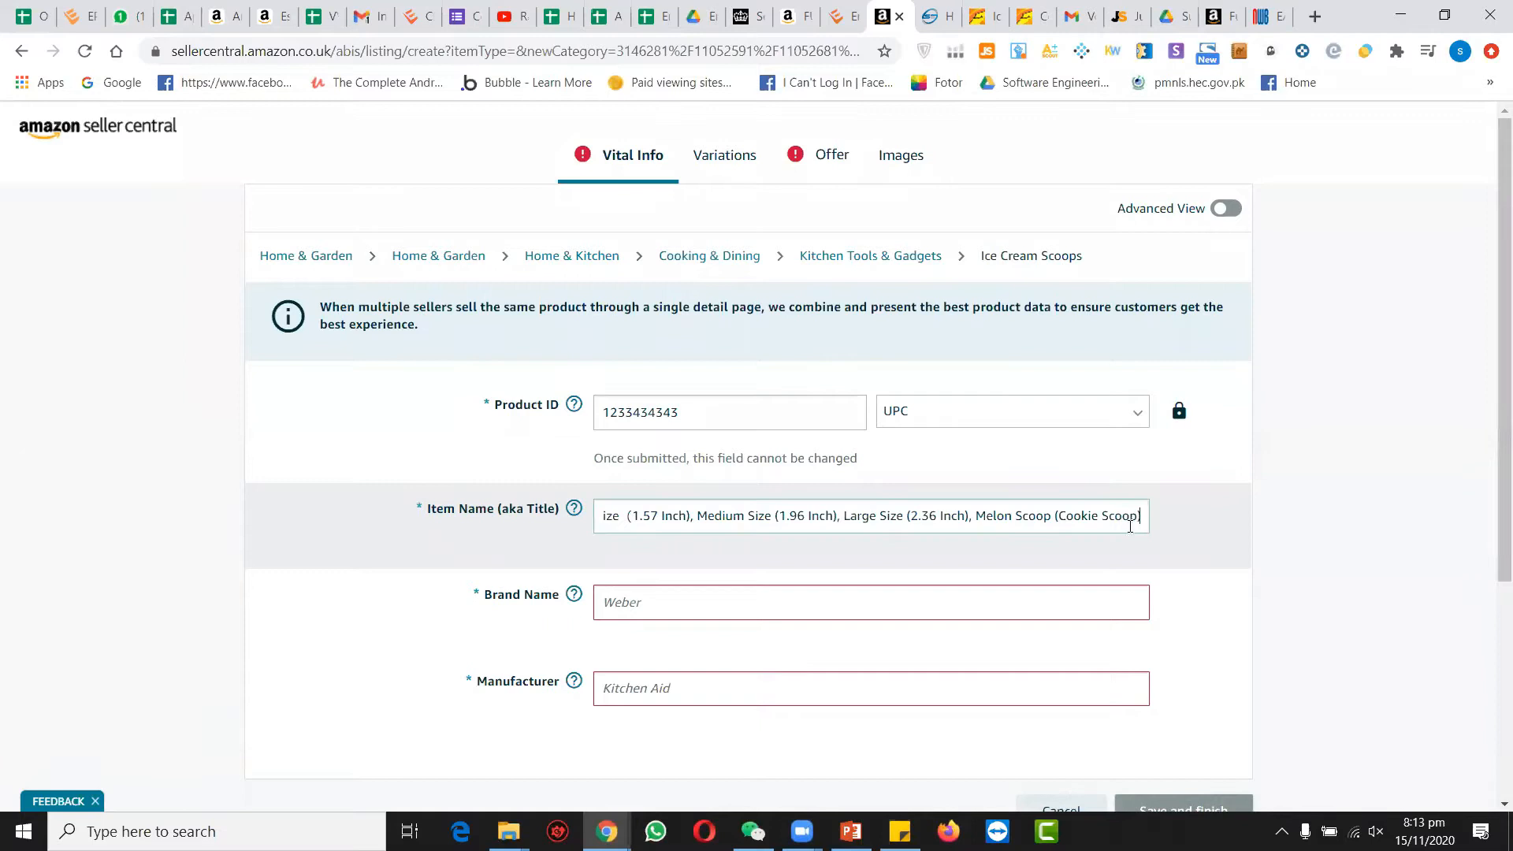
Switch to Word 2013, create a blank document and paste the copied product title into it.
{"action": "key", "text": "super"}
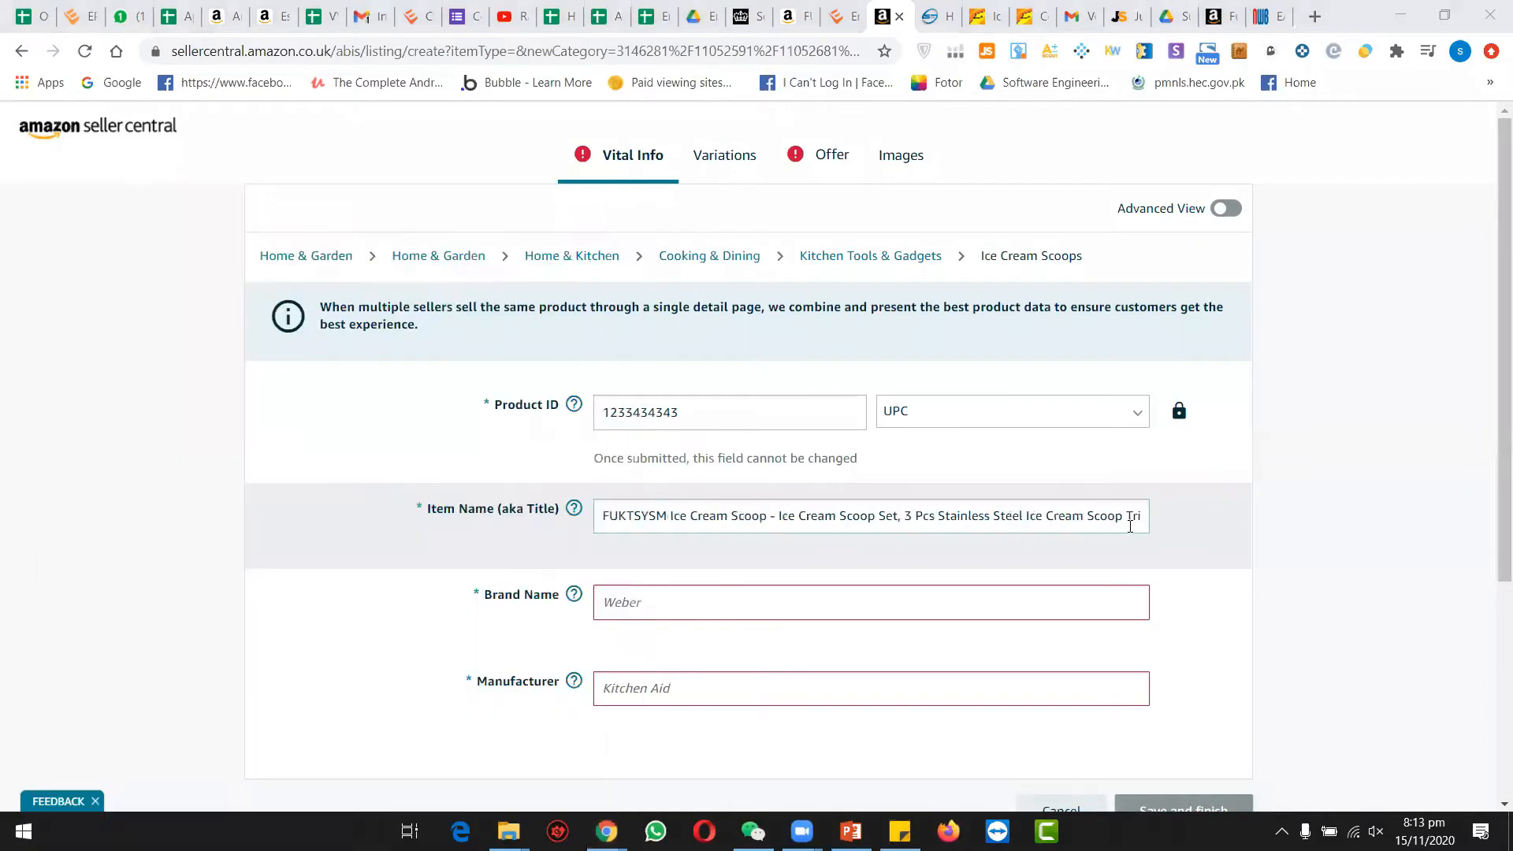
{"action": "type", "text": "word"}
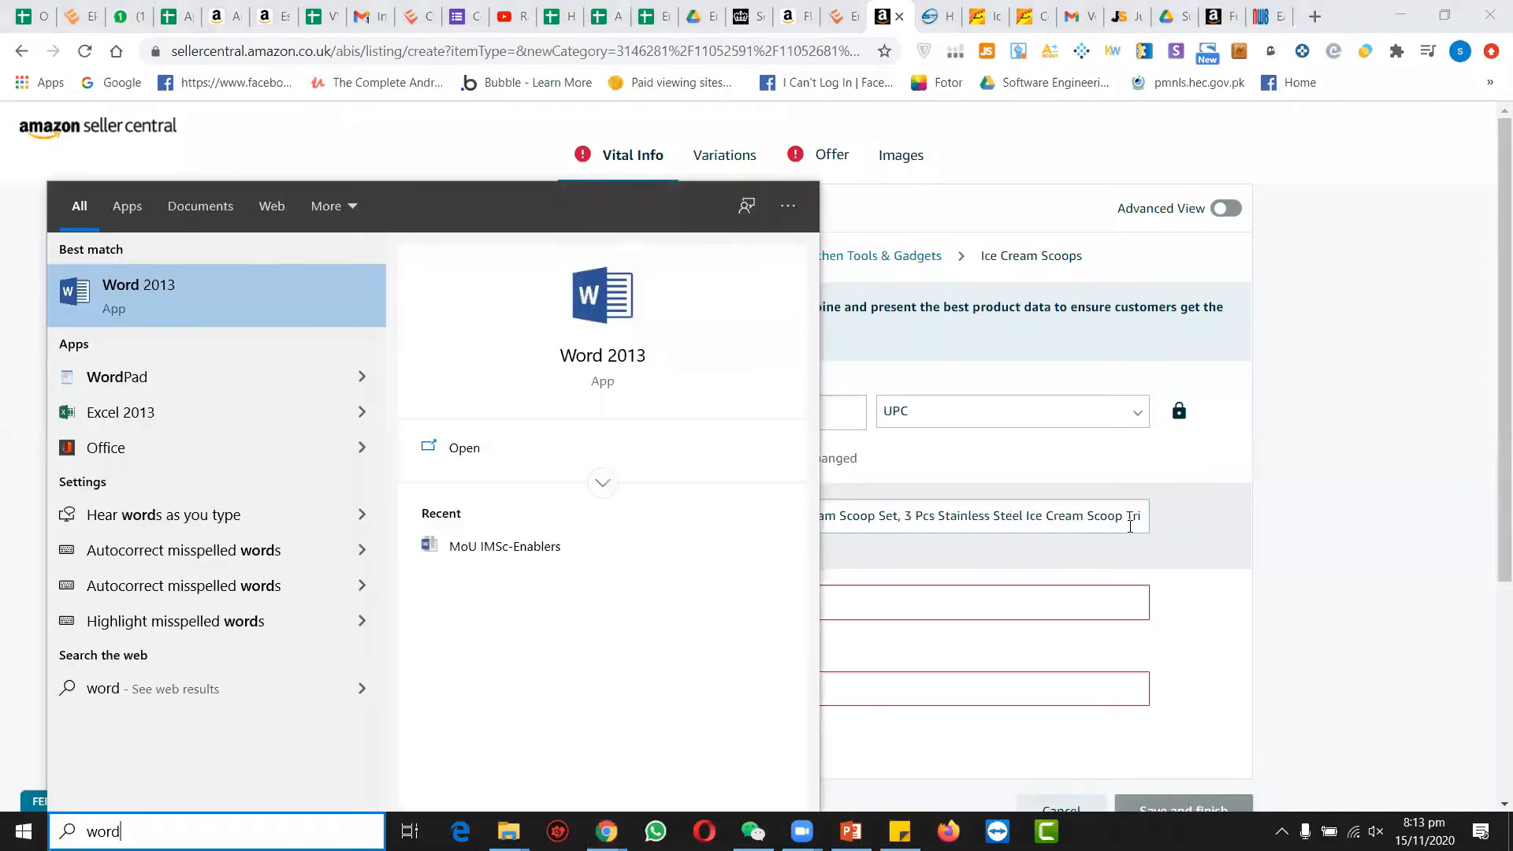
{"action": "key", "text": "Return"}
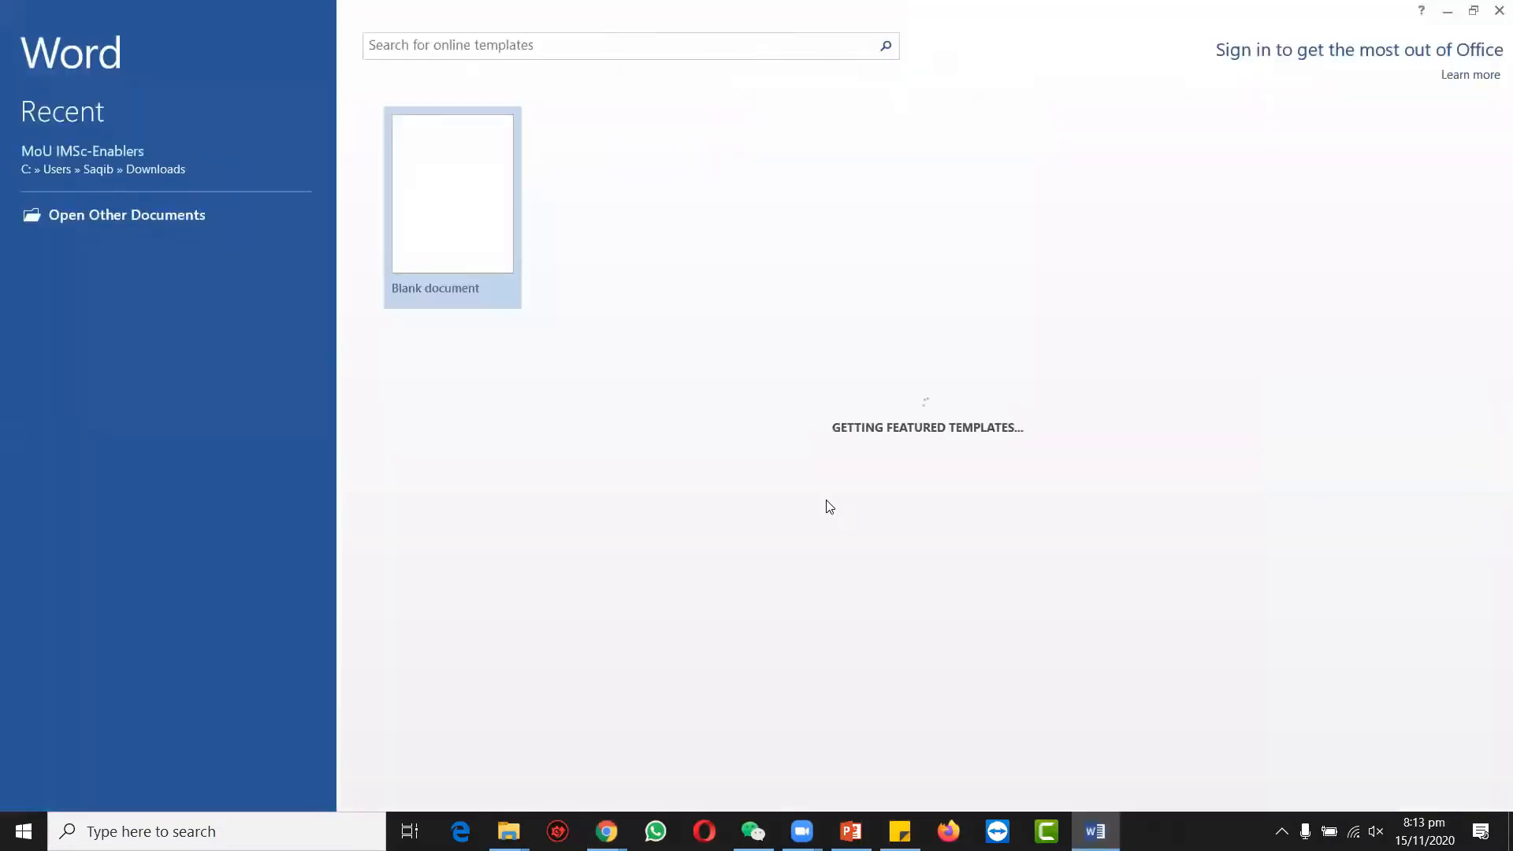
{"action": "left_click", "coordinate": [442, 152]}
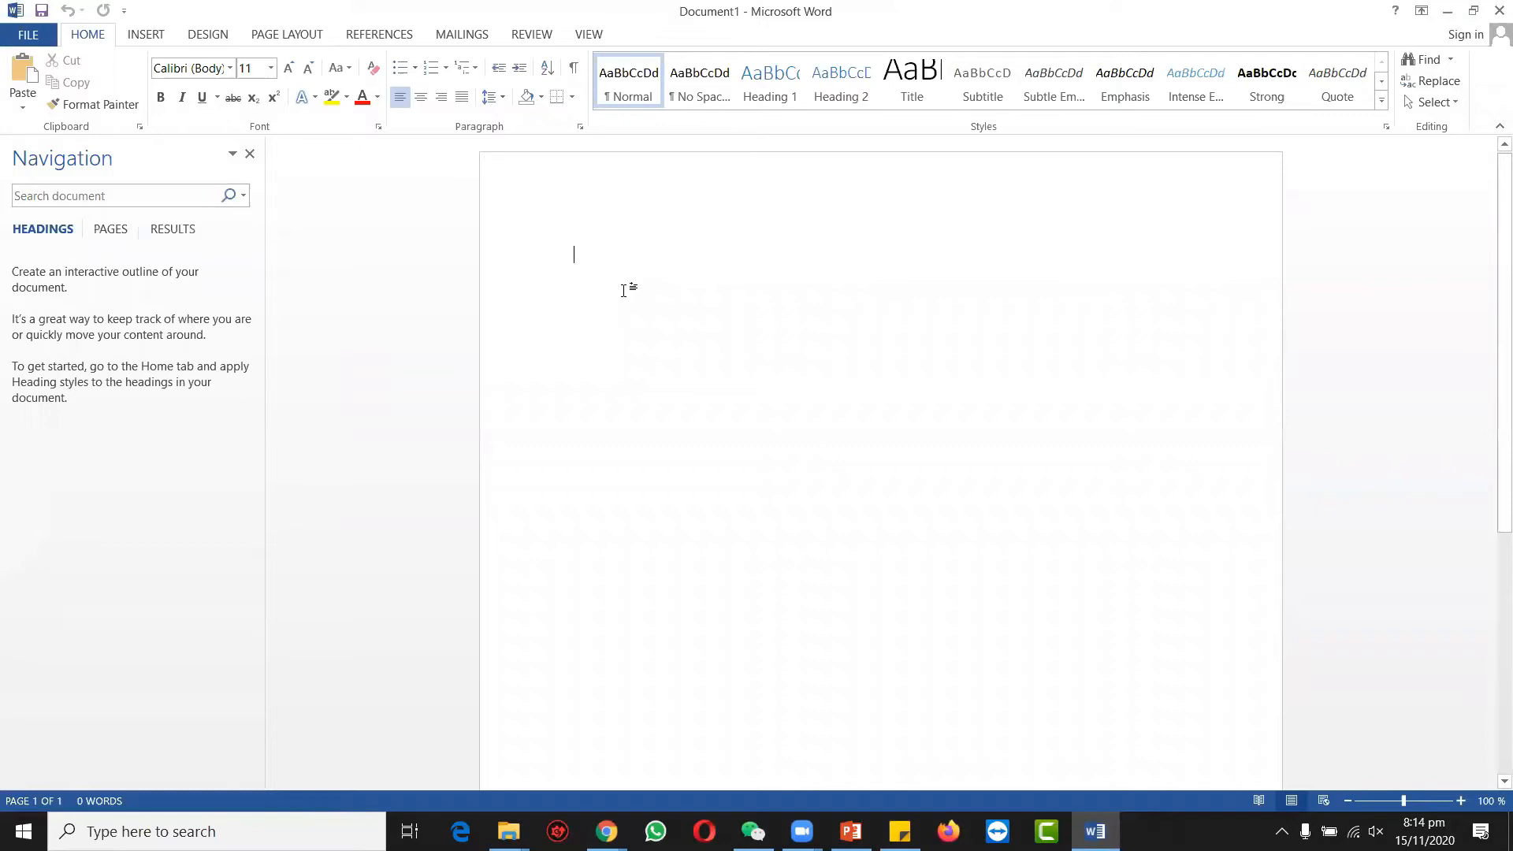
{"action": "key", "text": "ctrl+v"}
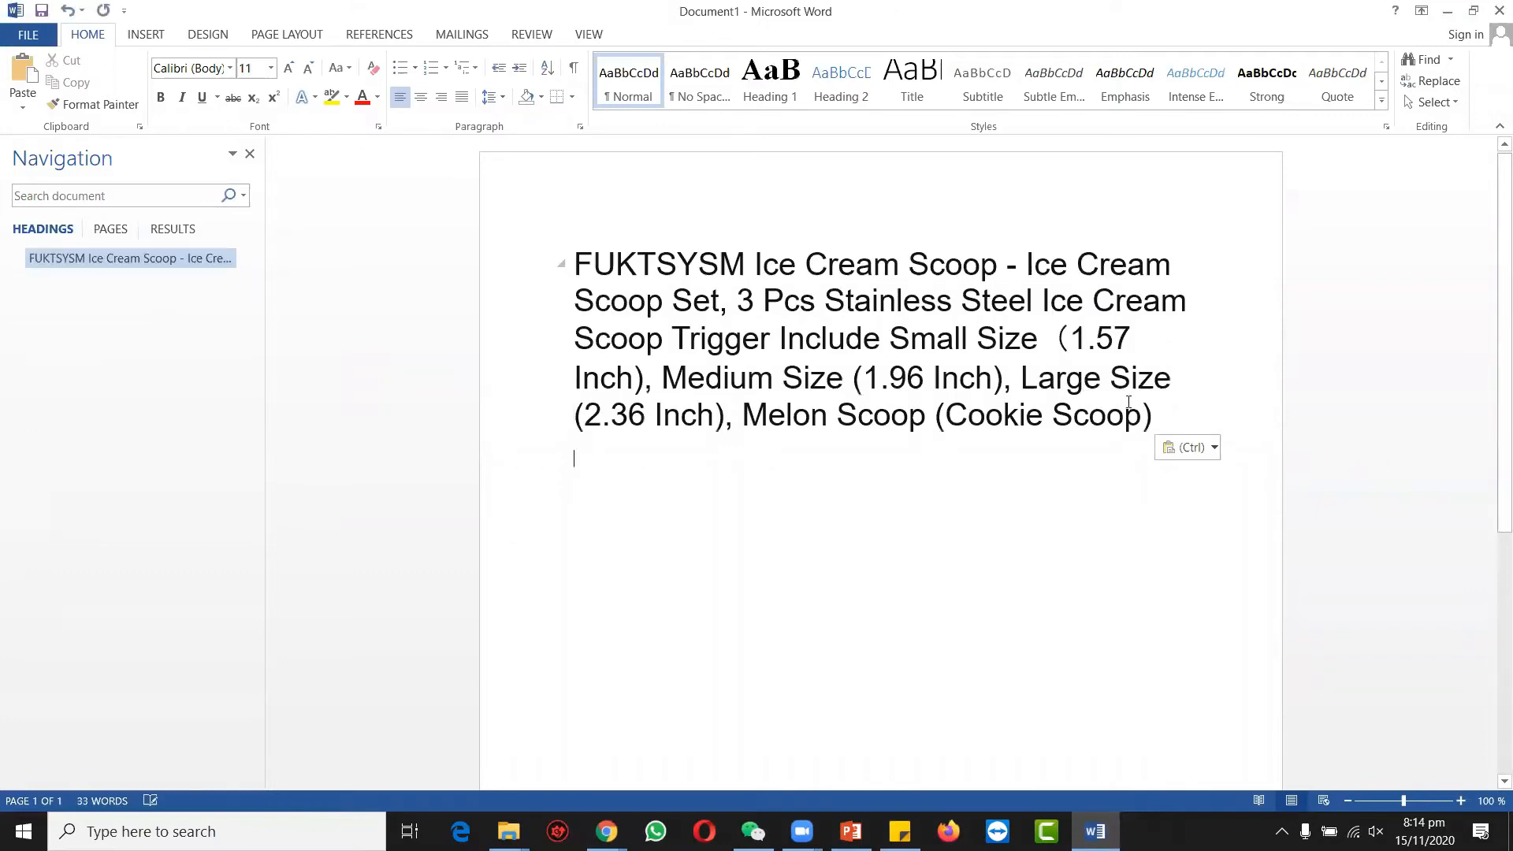
Check the character count of the whole pasted title with Word Count, then close the statistics.
{"action": "left_click_drag", "start_coordinate": [1153, 410], "coordinate": [574, 264]}
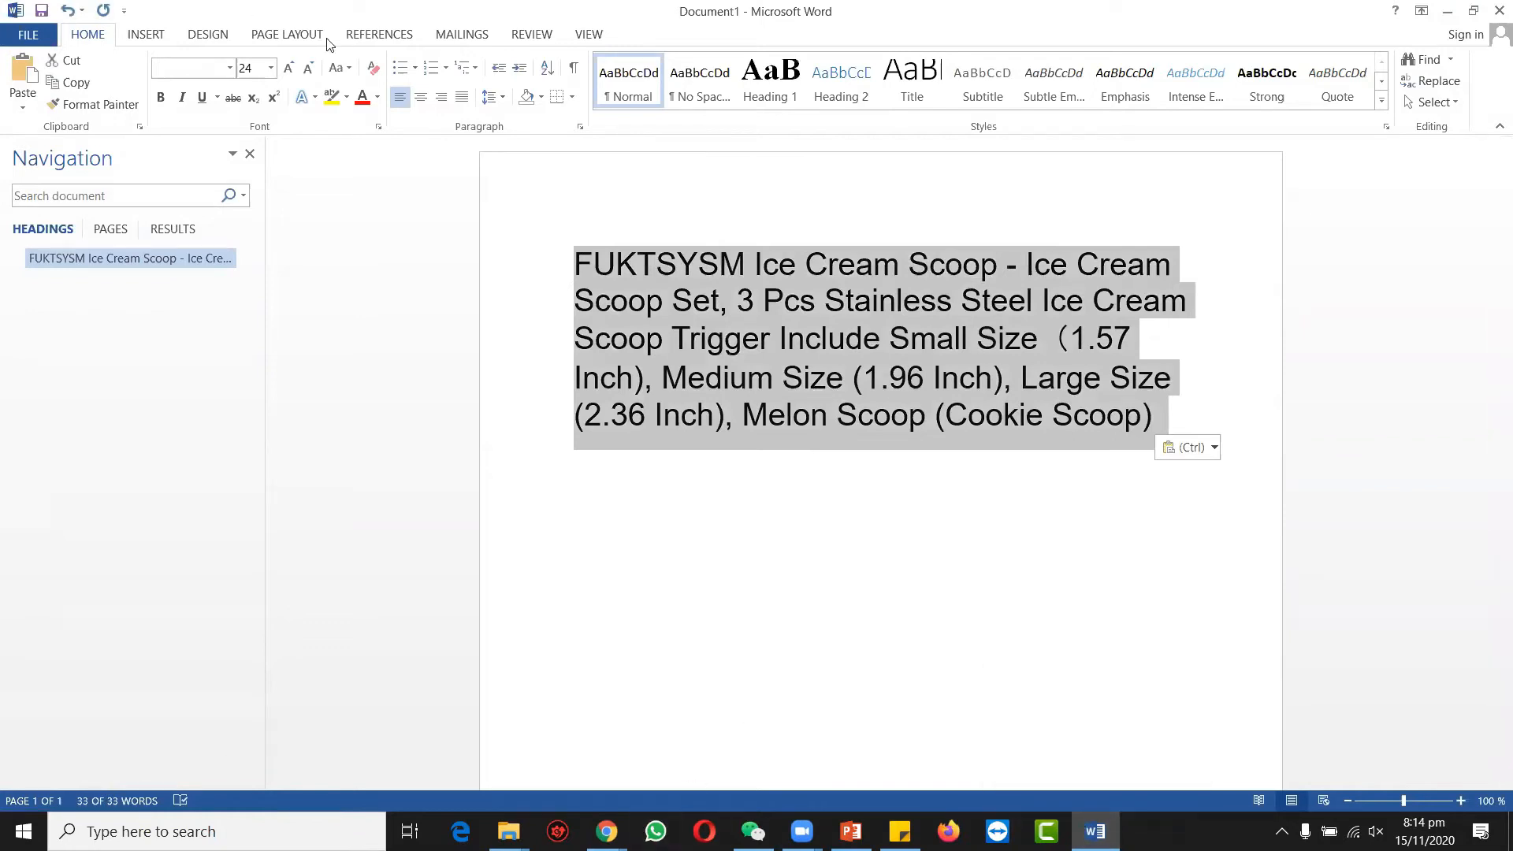
{"action": "scroll", "coordinate": [329, 43], "scroll_direction": "down", "scroll_amount": 6}
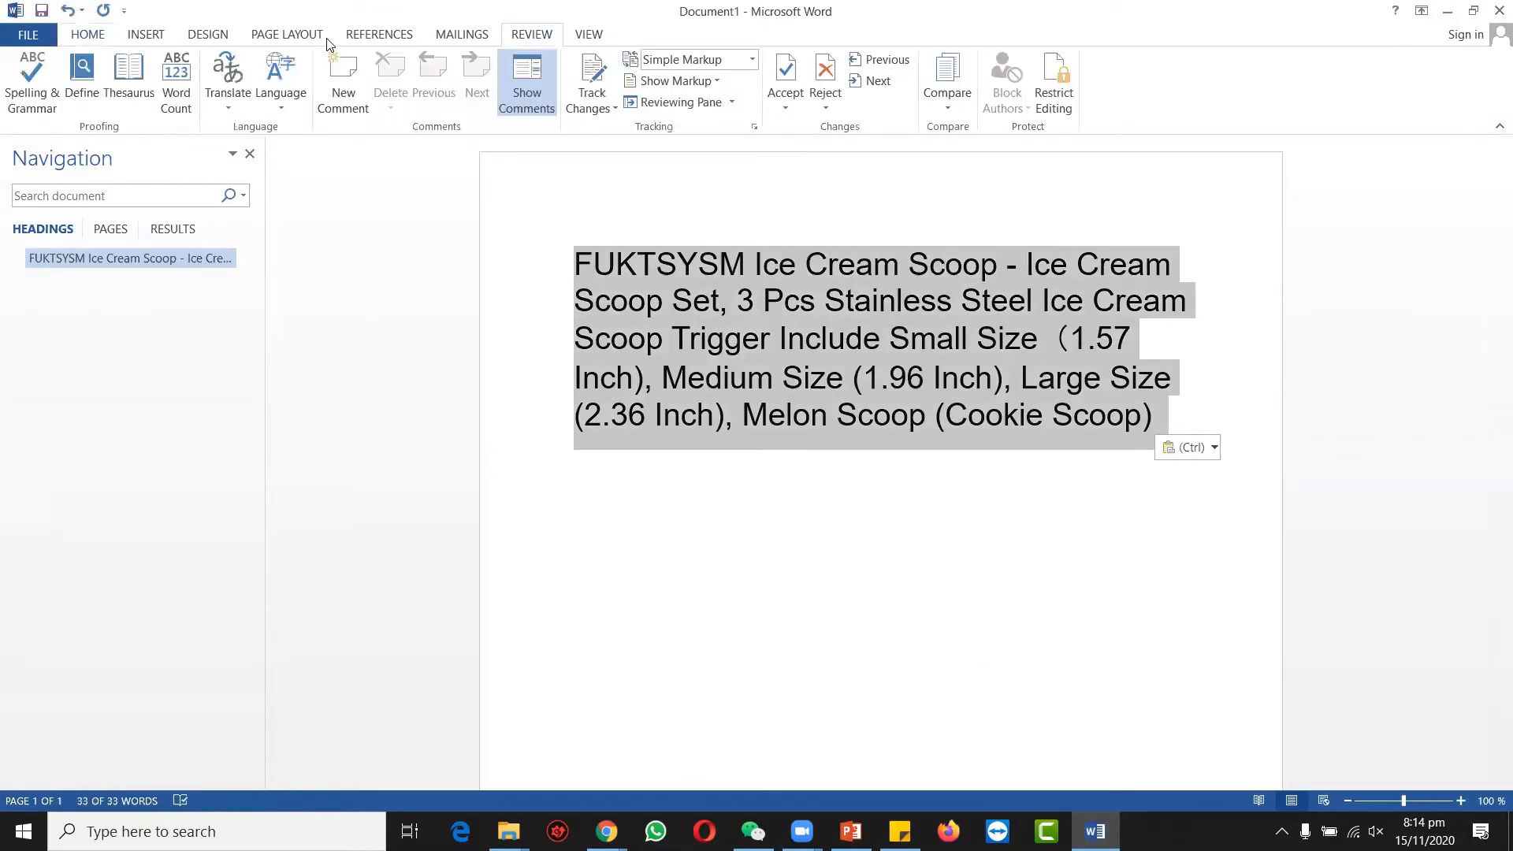
{"action": "left_click", "coordinate": [167, 95]}
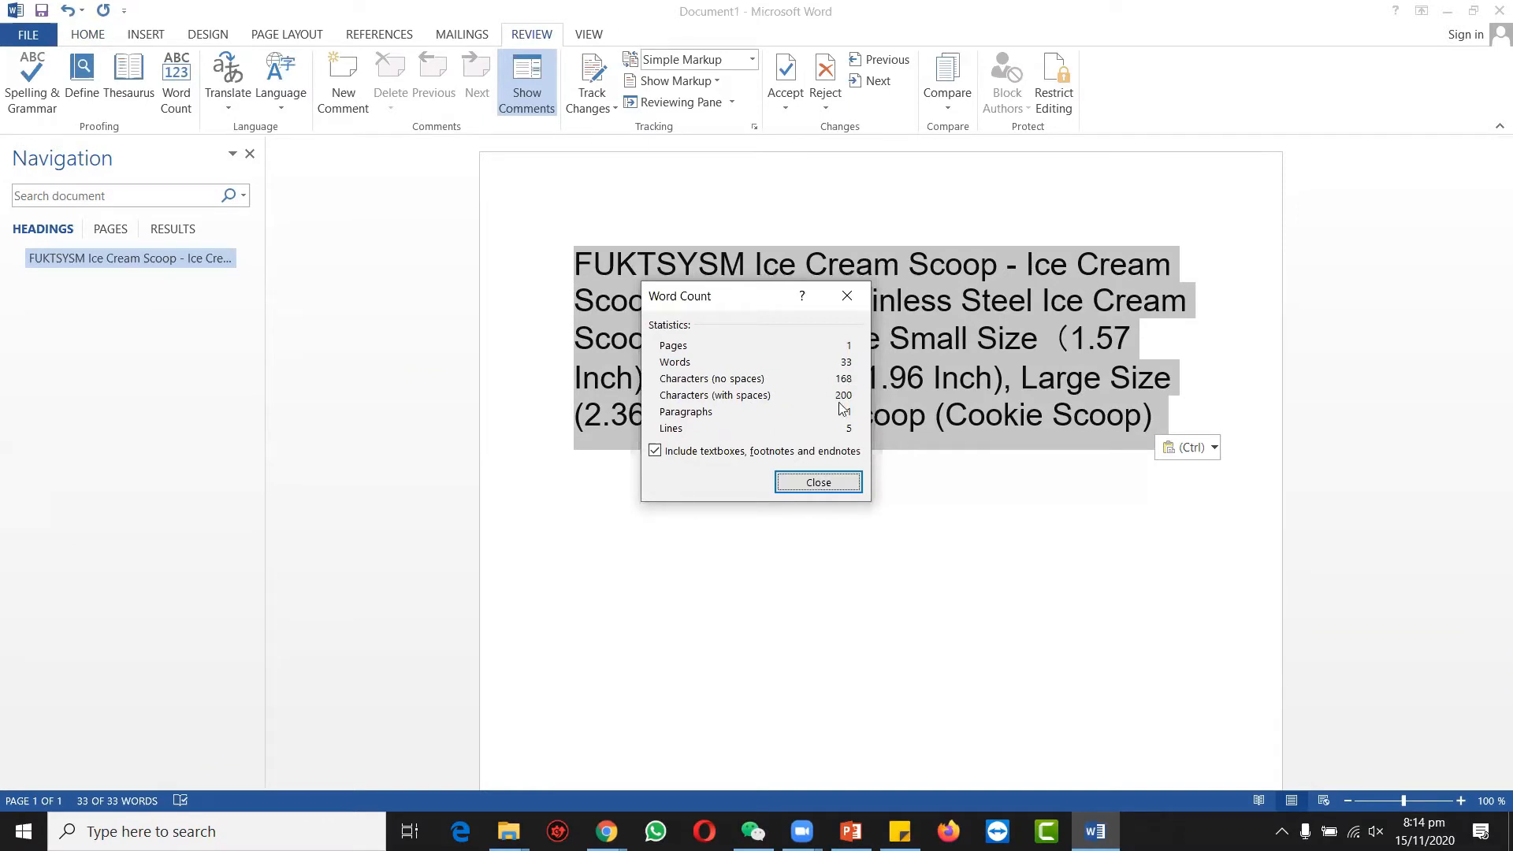
{"action": "left_click", "coordinate": [807, 482]}
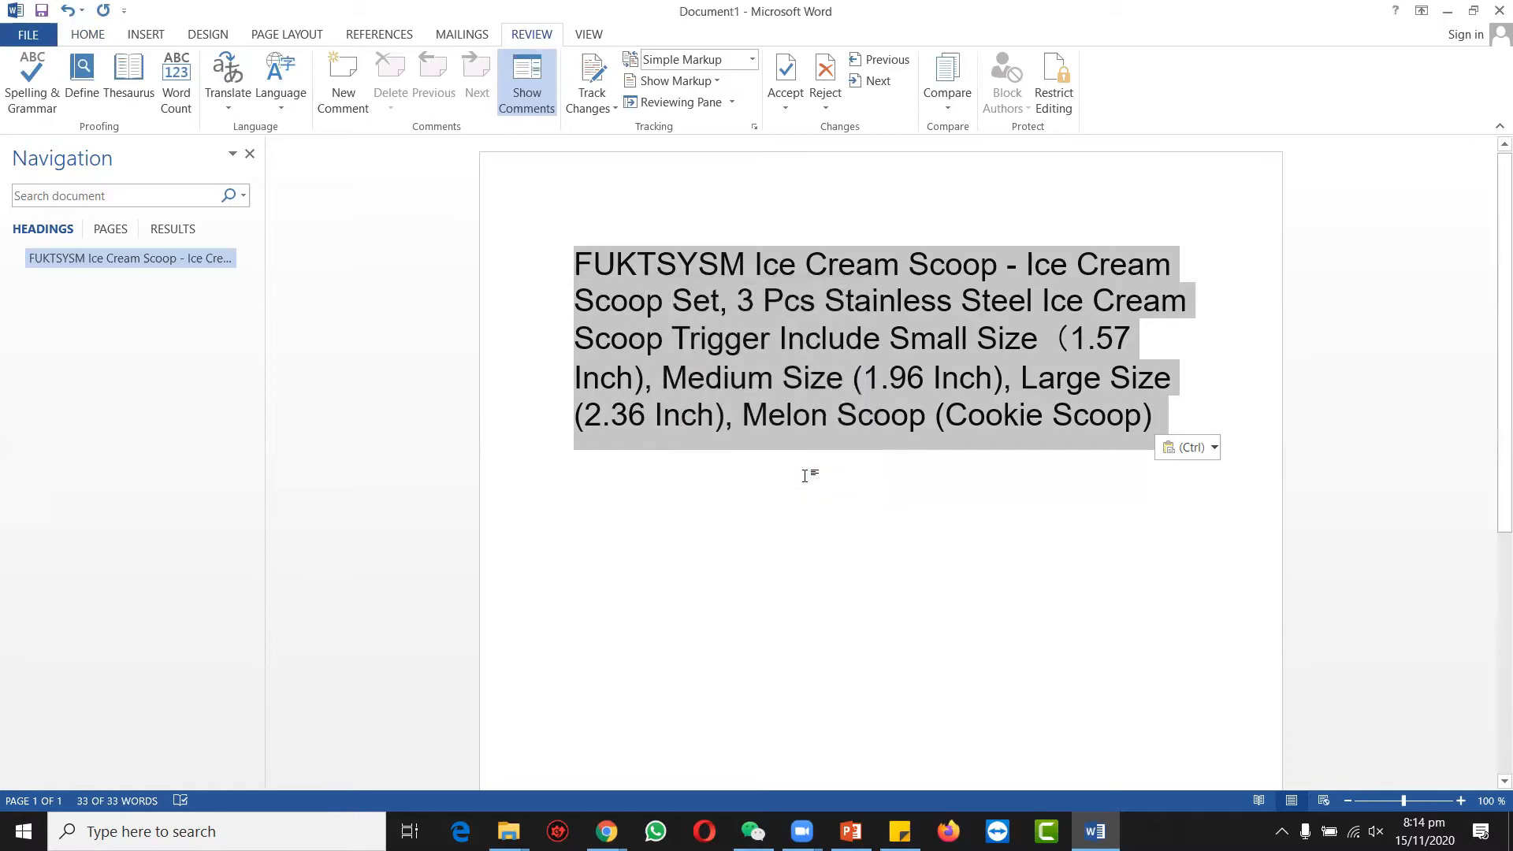
Switch back to the Seller Central listing form in Chrome and open the Brand Name field for entry.
{"action": "key", "text": "alt+Tab"}
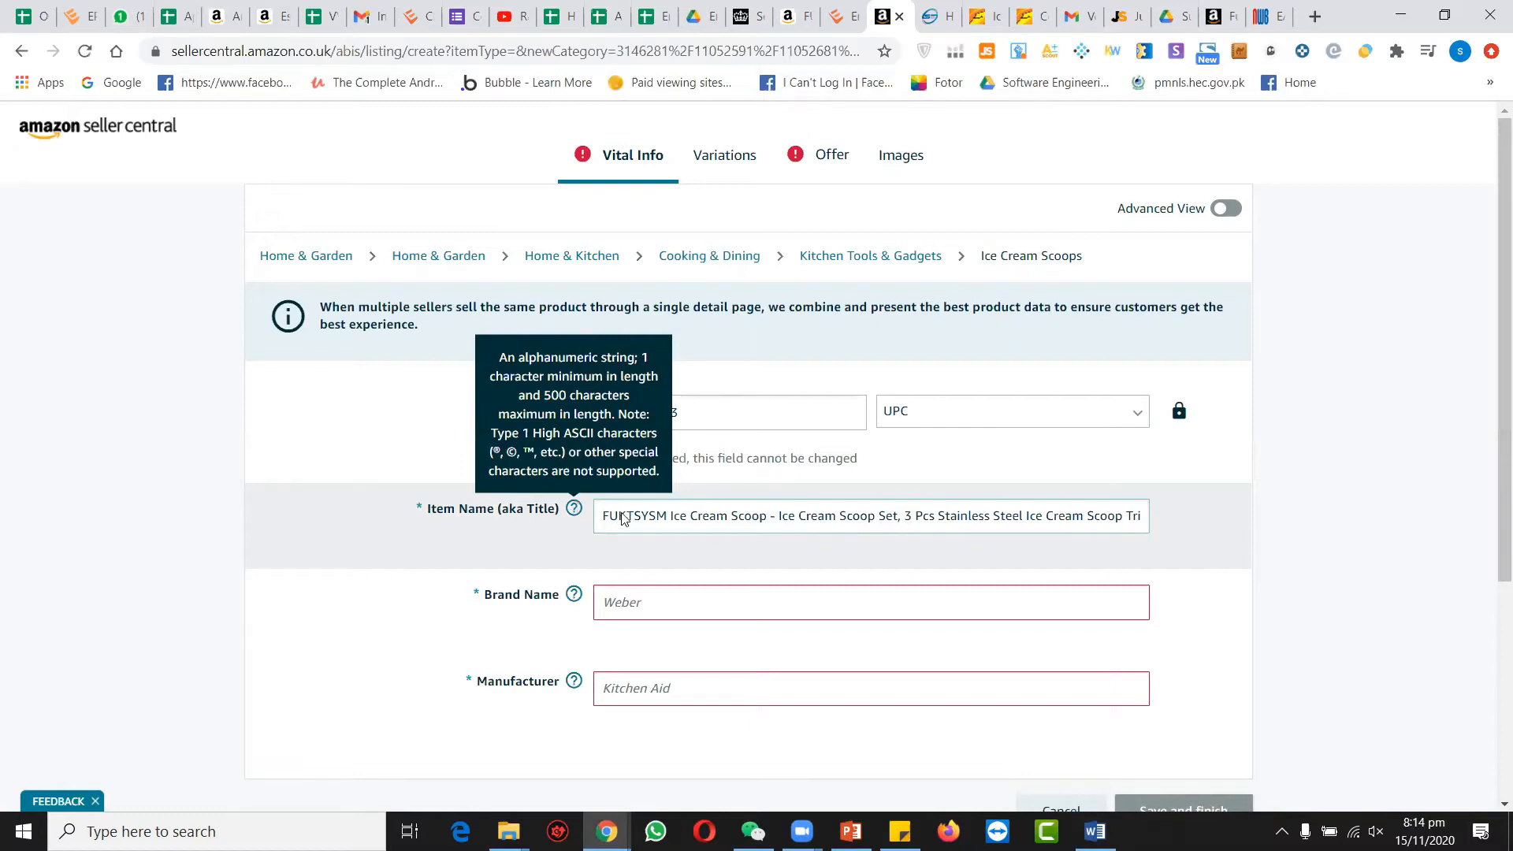
{"action": "scroll", "coordinate": [691, 599], "scroll_direction": "down", "scroll_amount": 2}
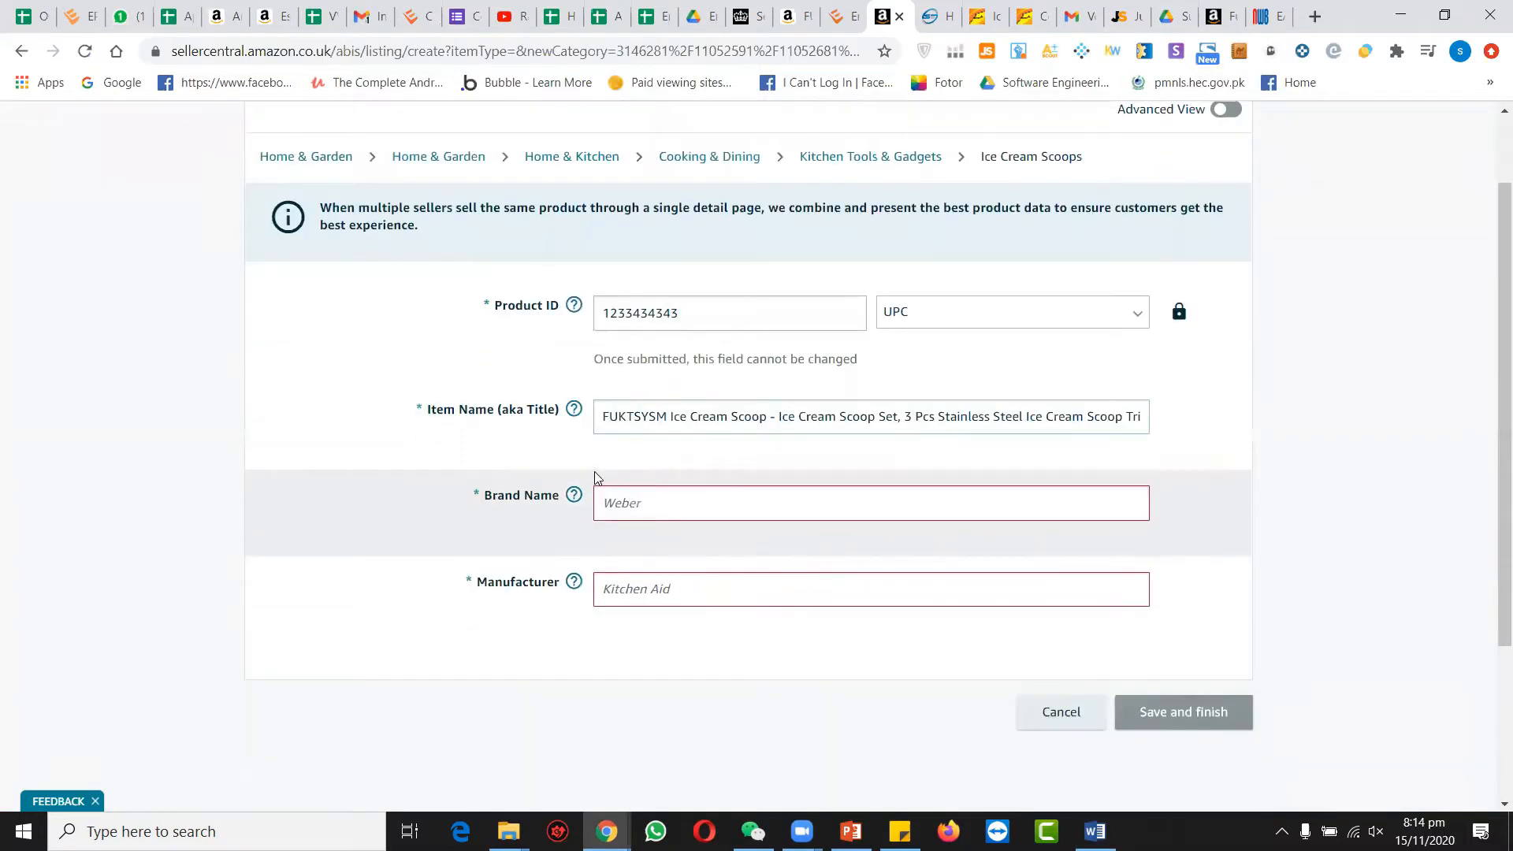
{"action": "left_click", "coordinate": [643, 493]}
{"action": "type", "text": "Alphabeta"}
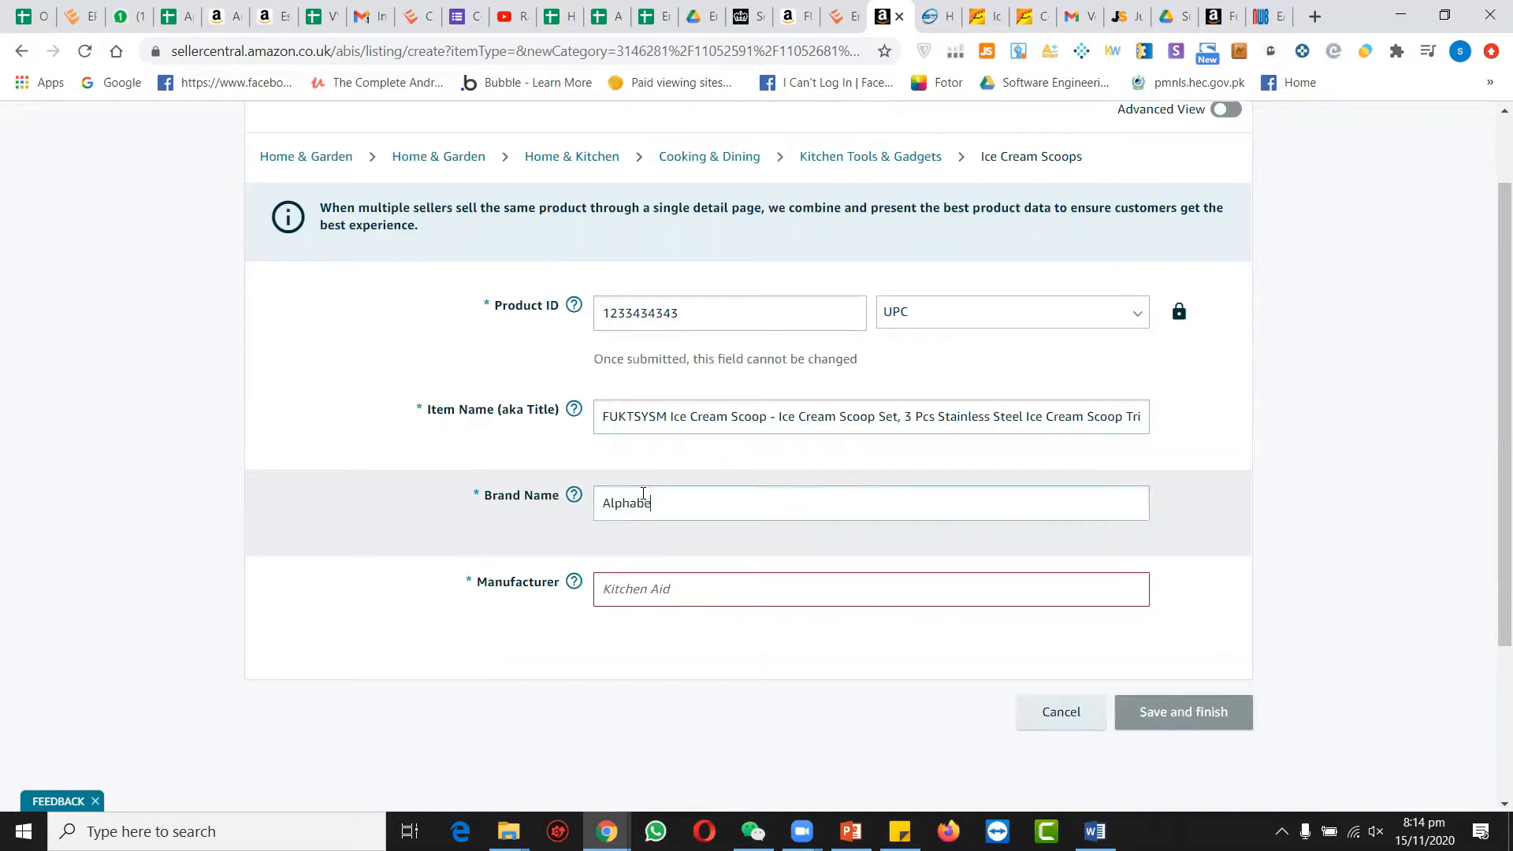
{"action": "key", "text": "BackSpace"}
{"action": "key", "text": "BackSpace"}
{"action": "key", "text": "BackSpace"}
{"action": "key", "text": "BackSpace"}
{"action": "key", "text": "BackSpace"}
{"action": "key", "text": "BackSpace"}
{"action": "key", "text": "BackSpace"}
{"action": "key", "text": "BackSpace"}
{"action": "key", "text": "BackSpace"}
Set both the Brand Name and the Manufacturer to HOPHOP.
{"action": "type", "text": "HOPHOP"}
{"action": "left_click", "coordinate": [658, 587]}
{"action": "type", "text": "HOPHOP"}
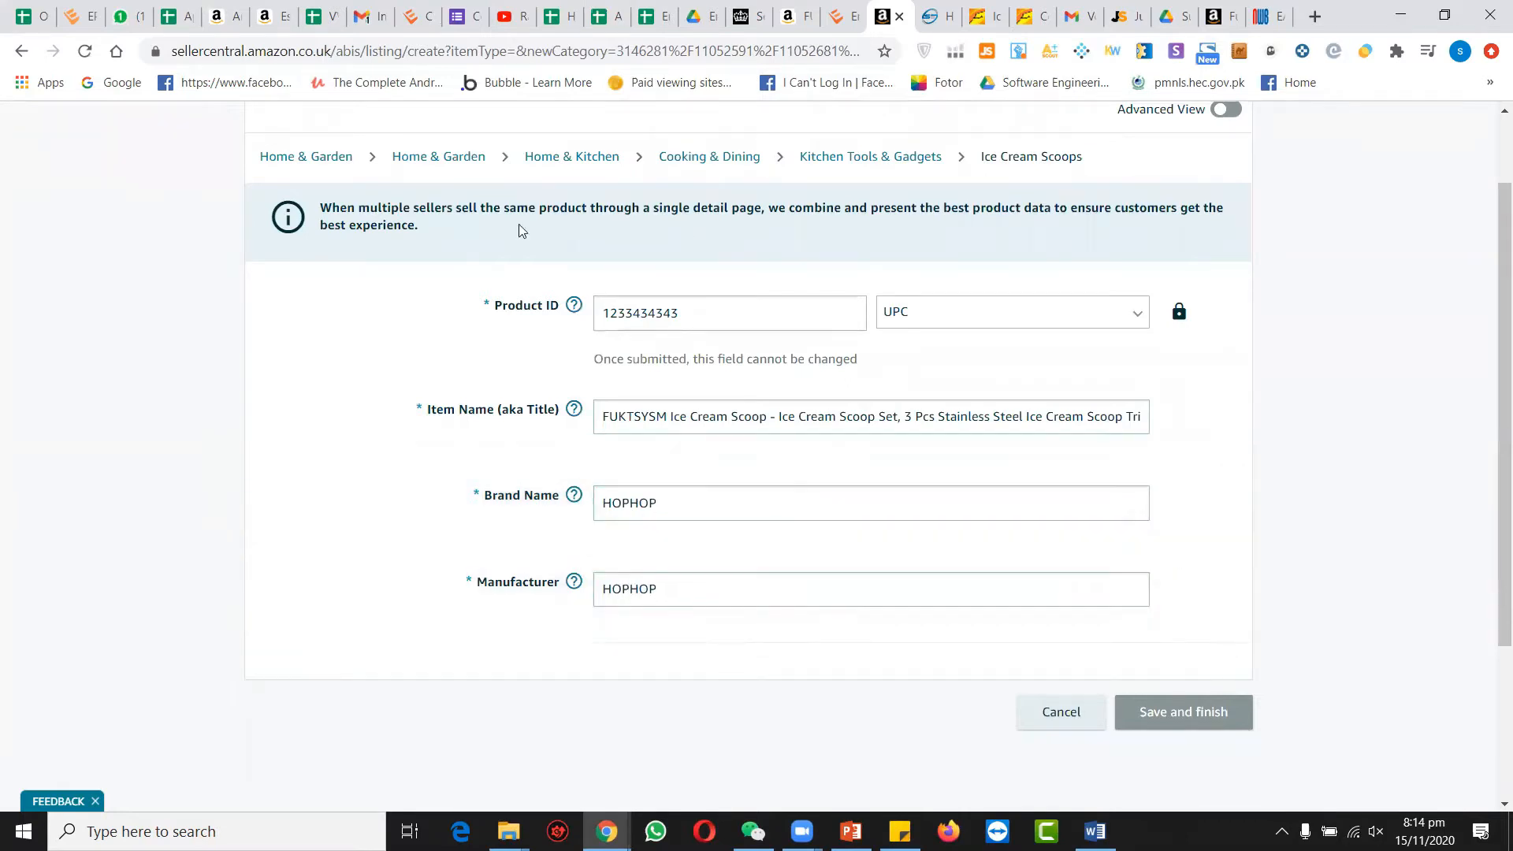
Set the listing's Variations Theme to Color and enter black and blue as the colour terms.
{"action": "scroll", "coordinate": [516, 229], "scroll_direction": "up", "scroll_amount": 1}
{"action": "left_click", "coordinate": [705, 148]}
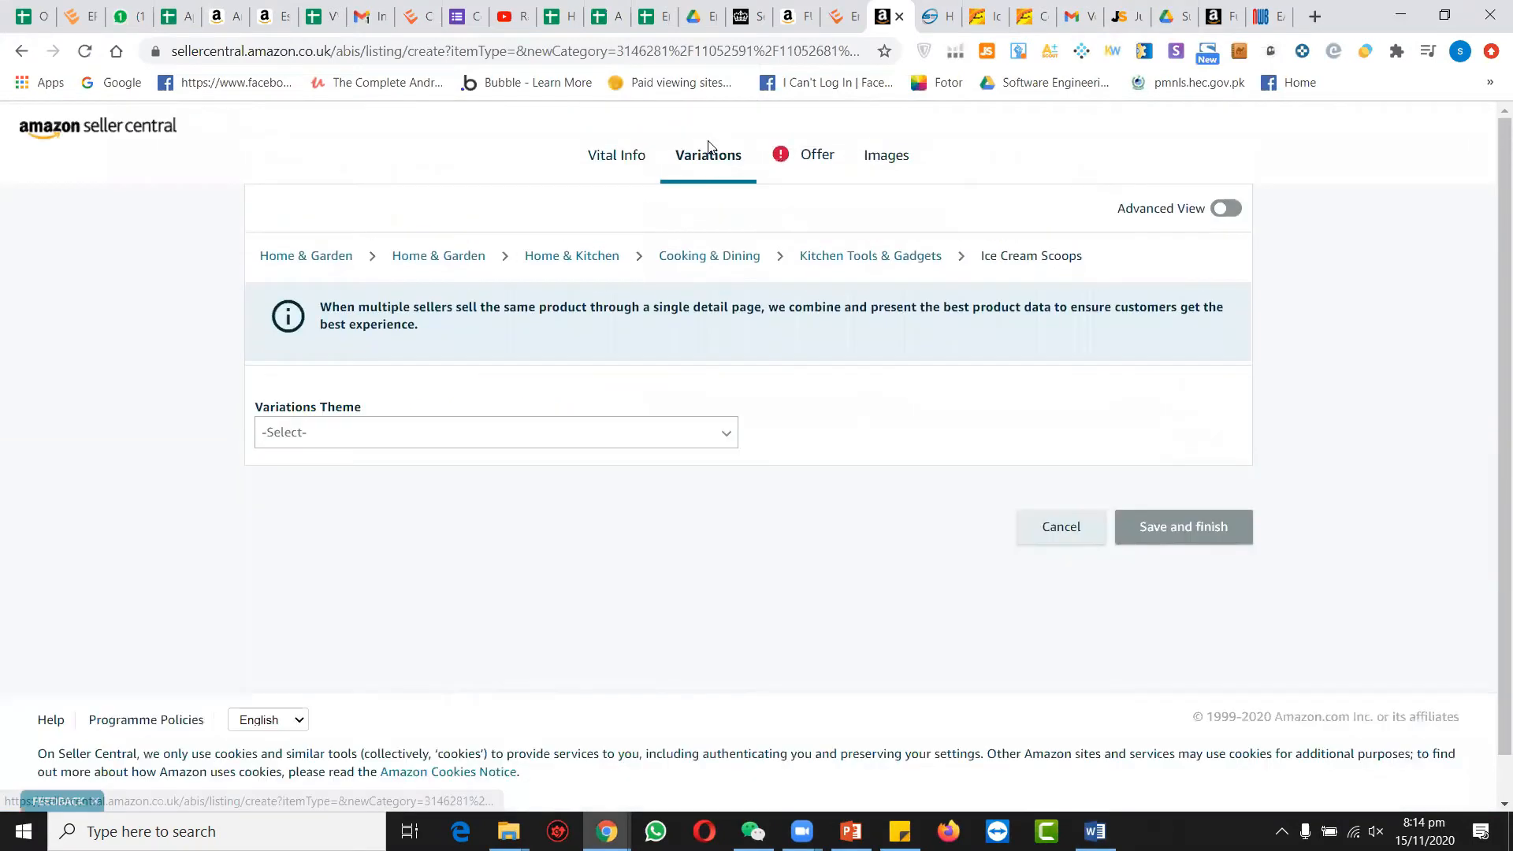
{"action": "left_click", "coordinate": [549, 446]}
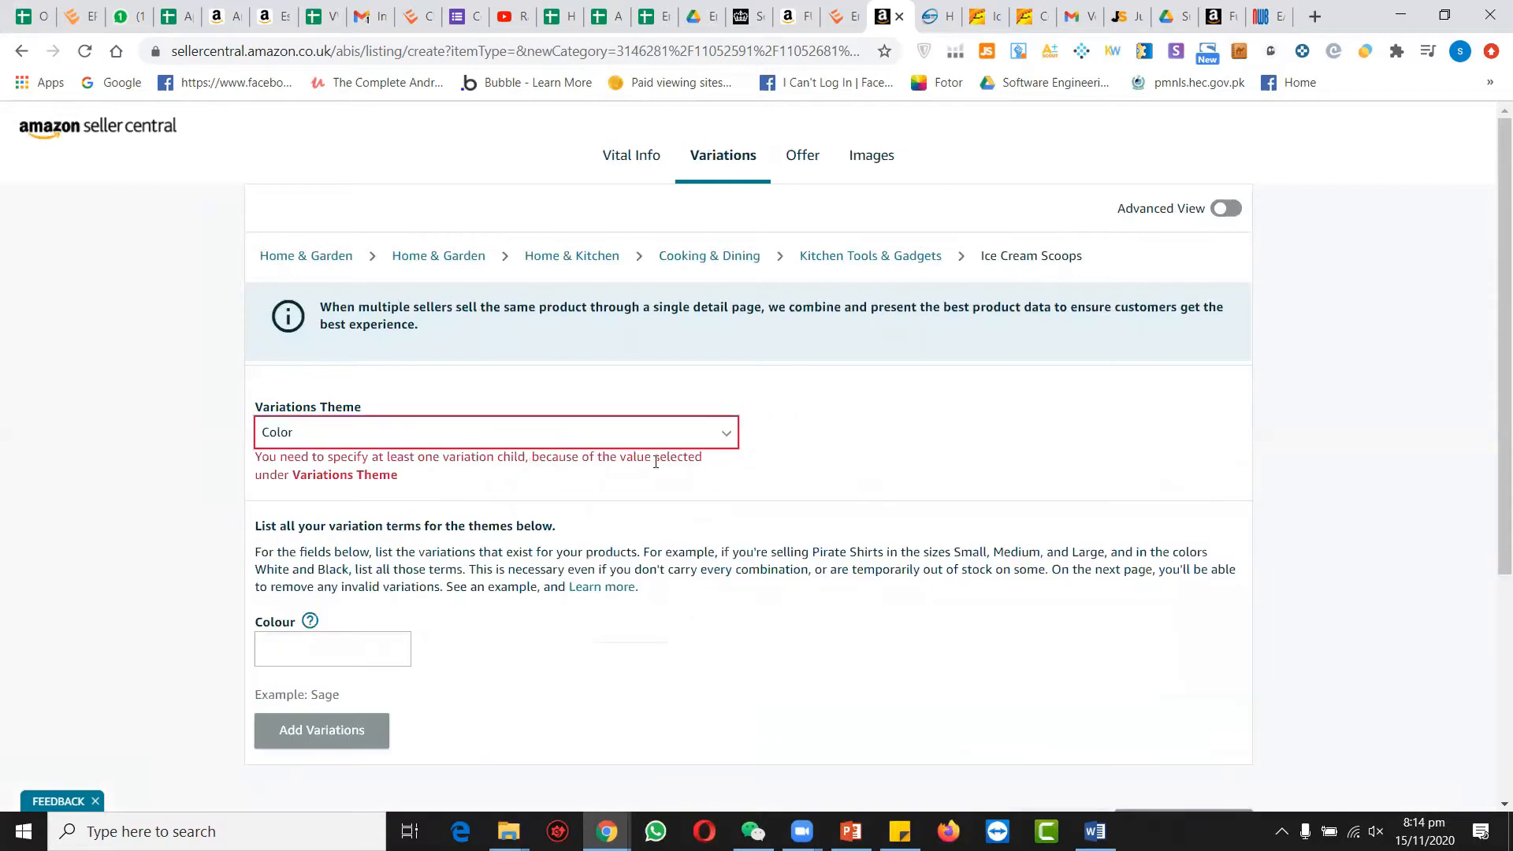
{"action": "left_click", "coordinate": [323, 658]}
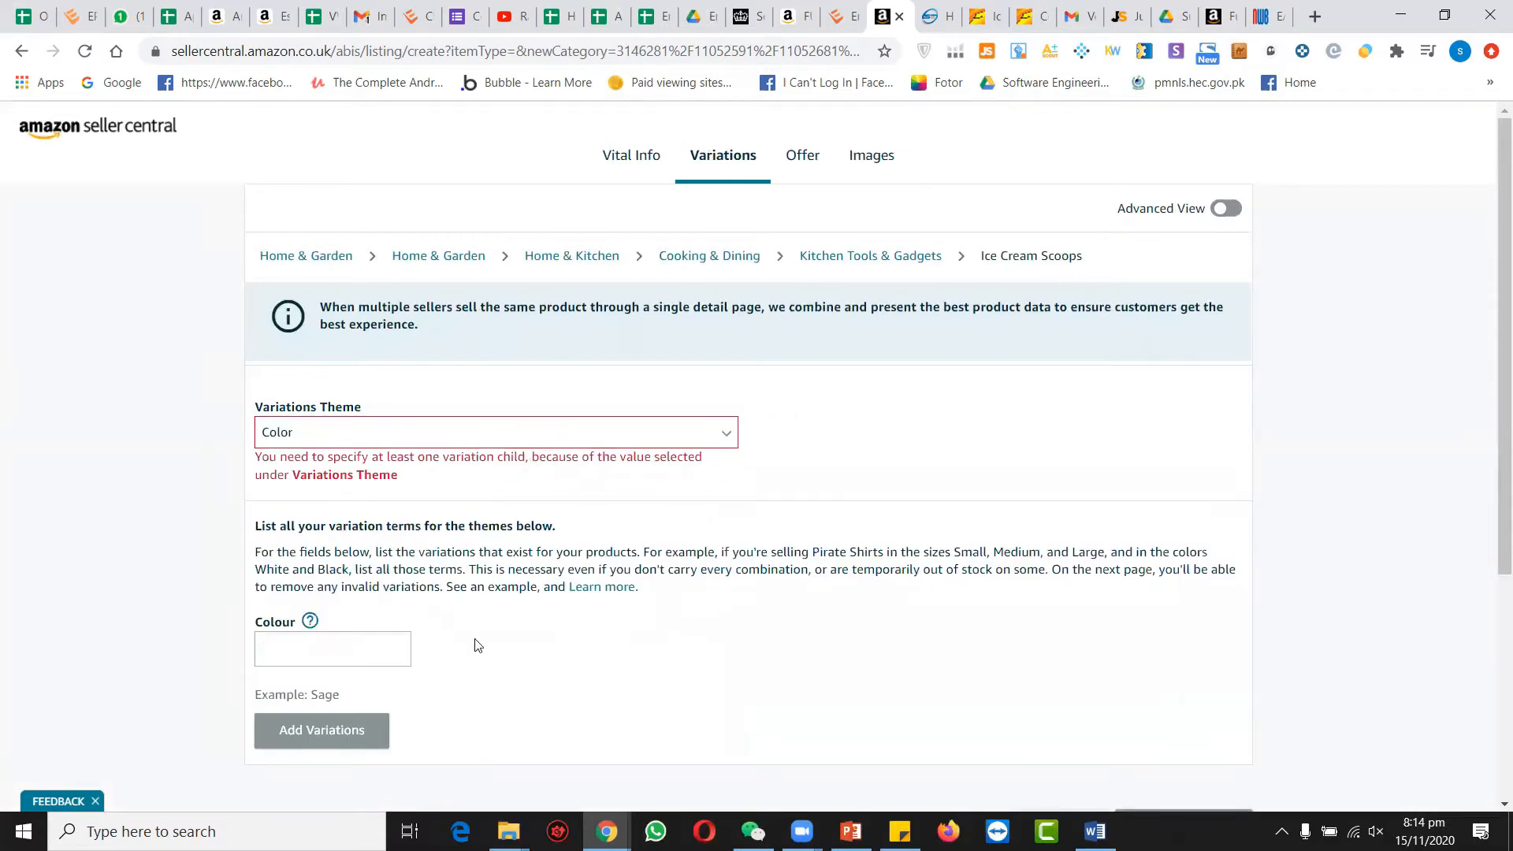
{"action": "type", "text": "b"}
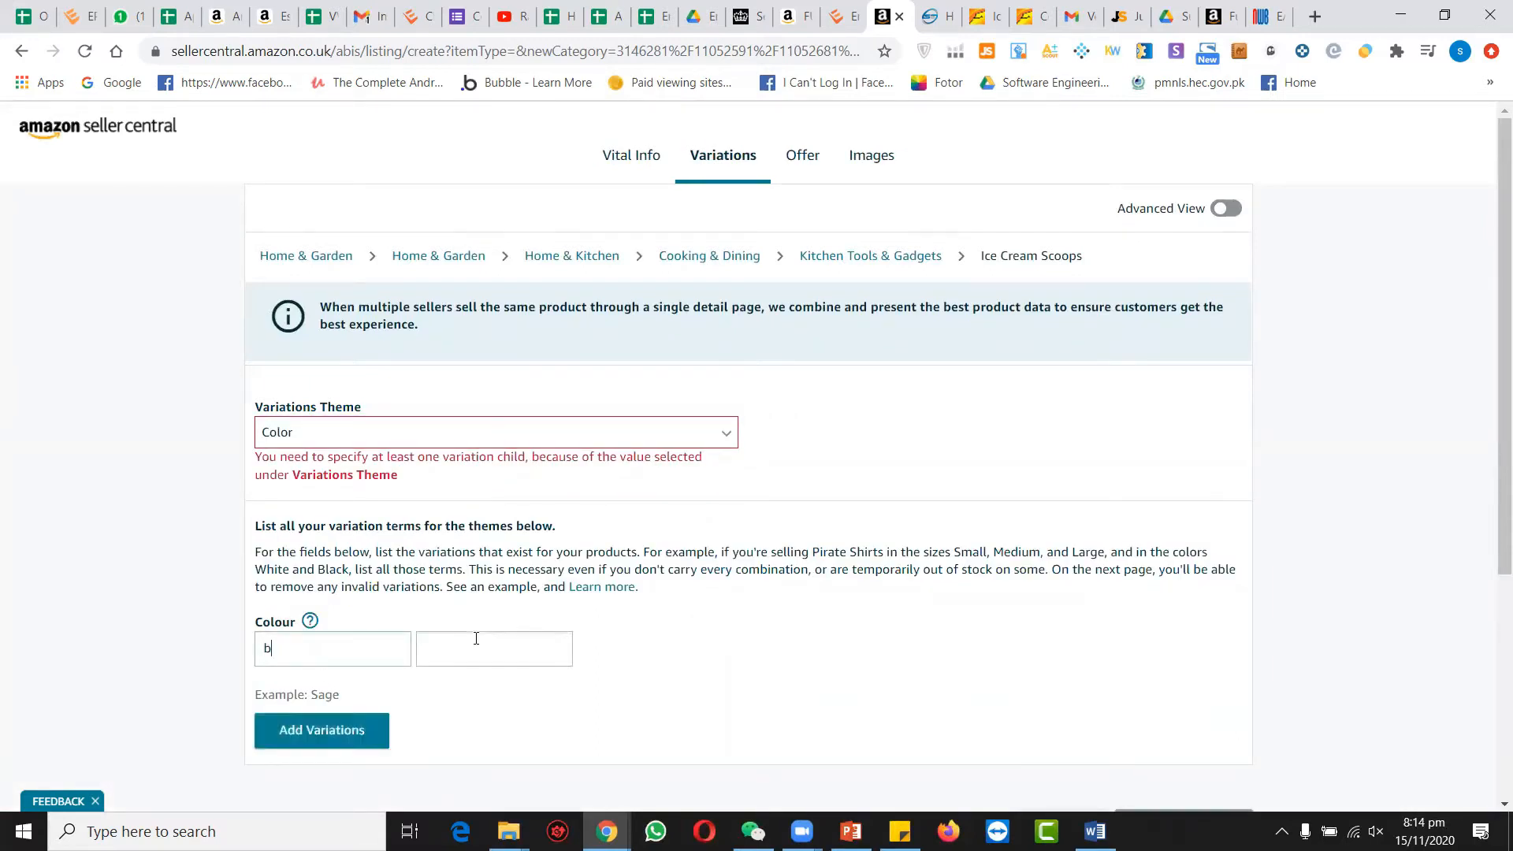
{"action": "type", "text": "black"}
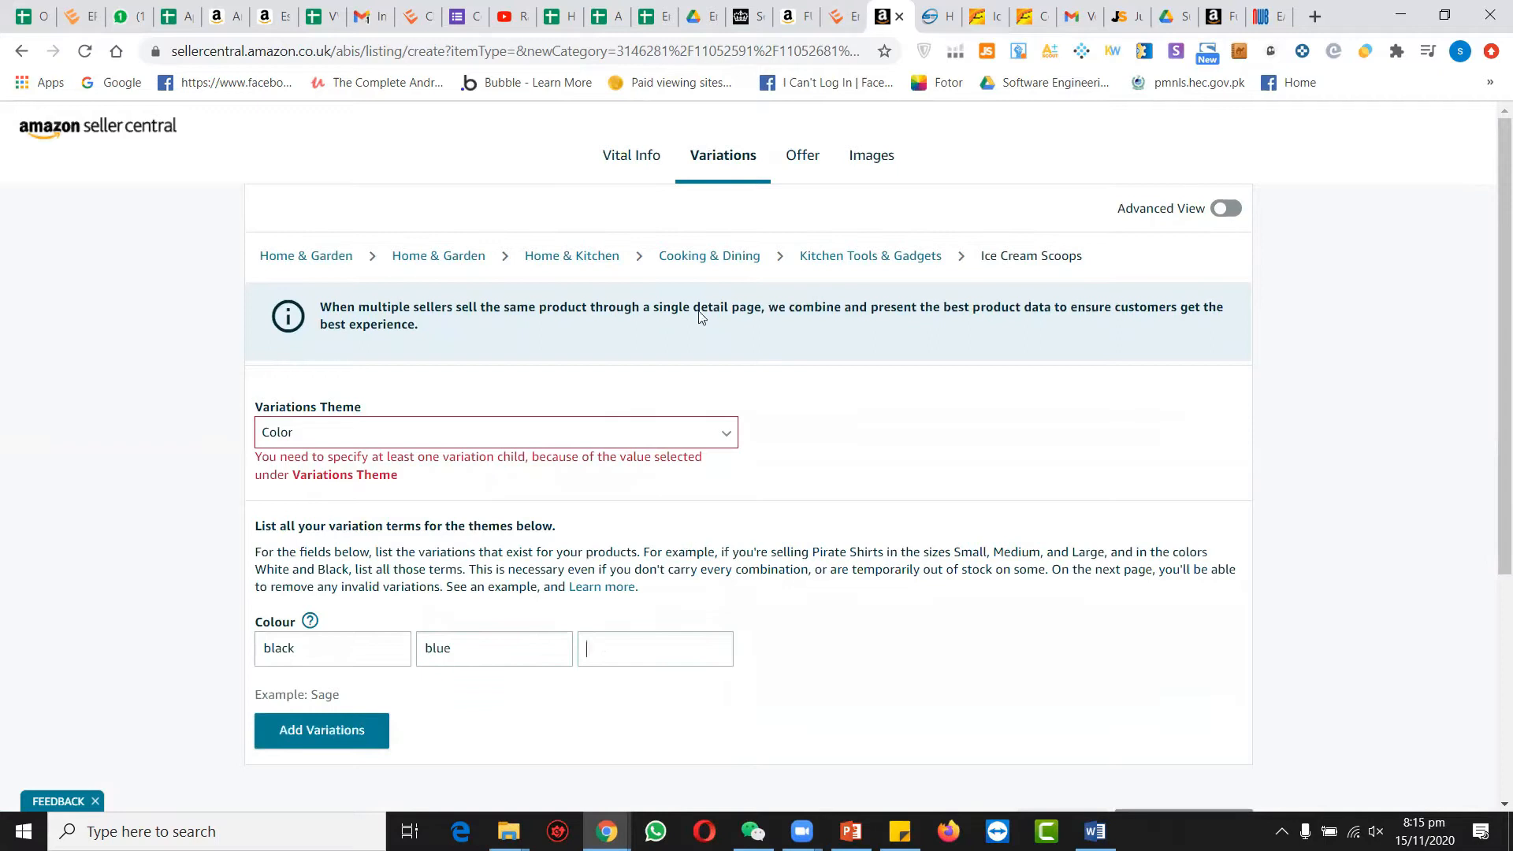
Set the offer's Fulfilment Channel to Amazon will dispatch and provide customer service (Fulfilled by Amazon).
{"action": "left_click", "coordinate": [808, 170]}
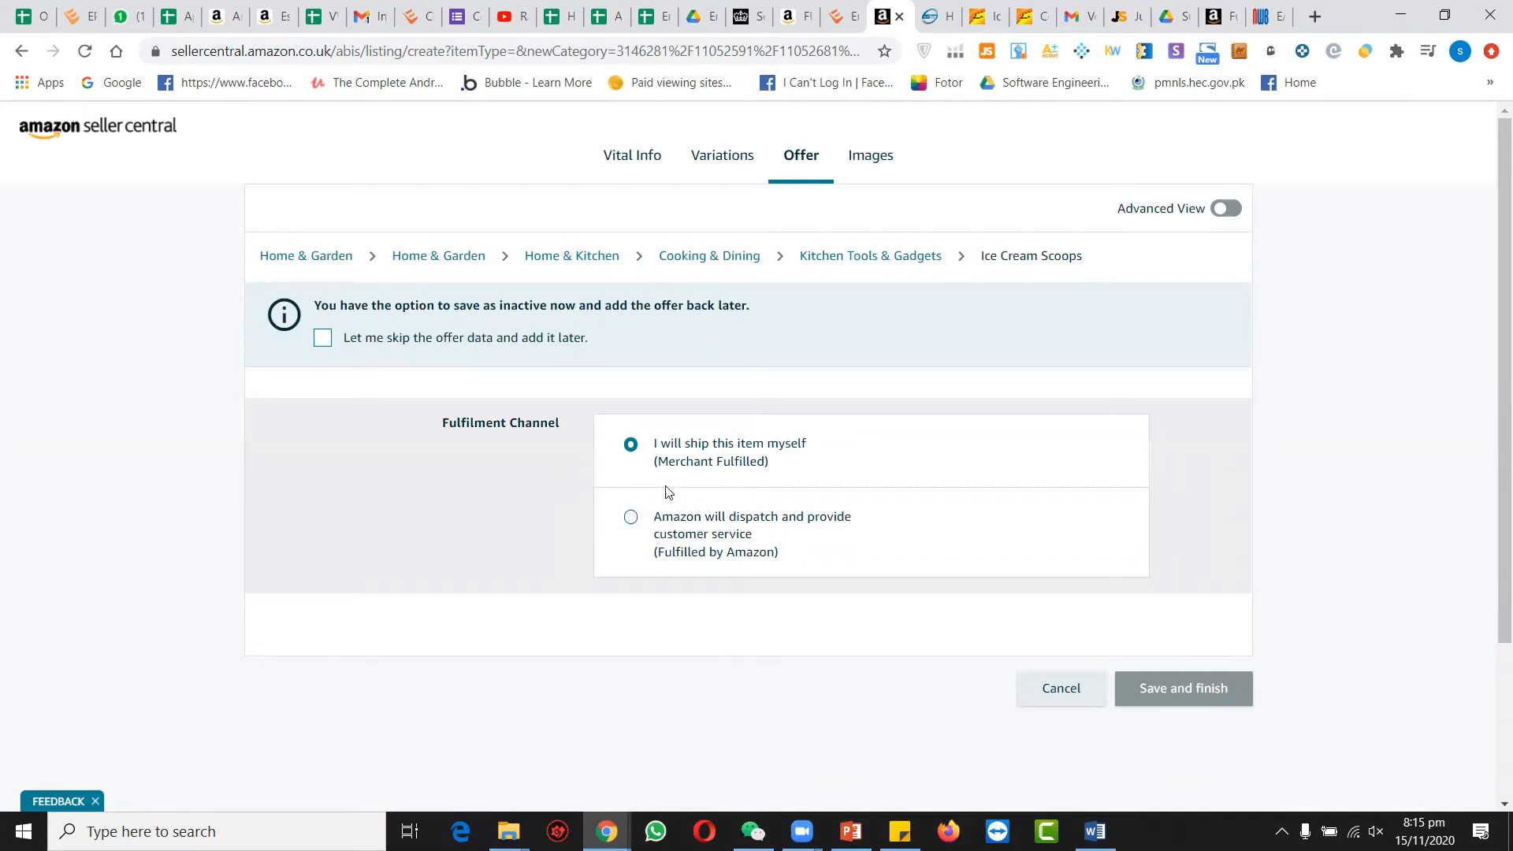
{"action": "left_click", "coordinate": [630, 526]}
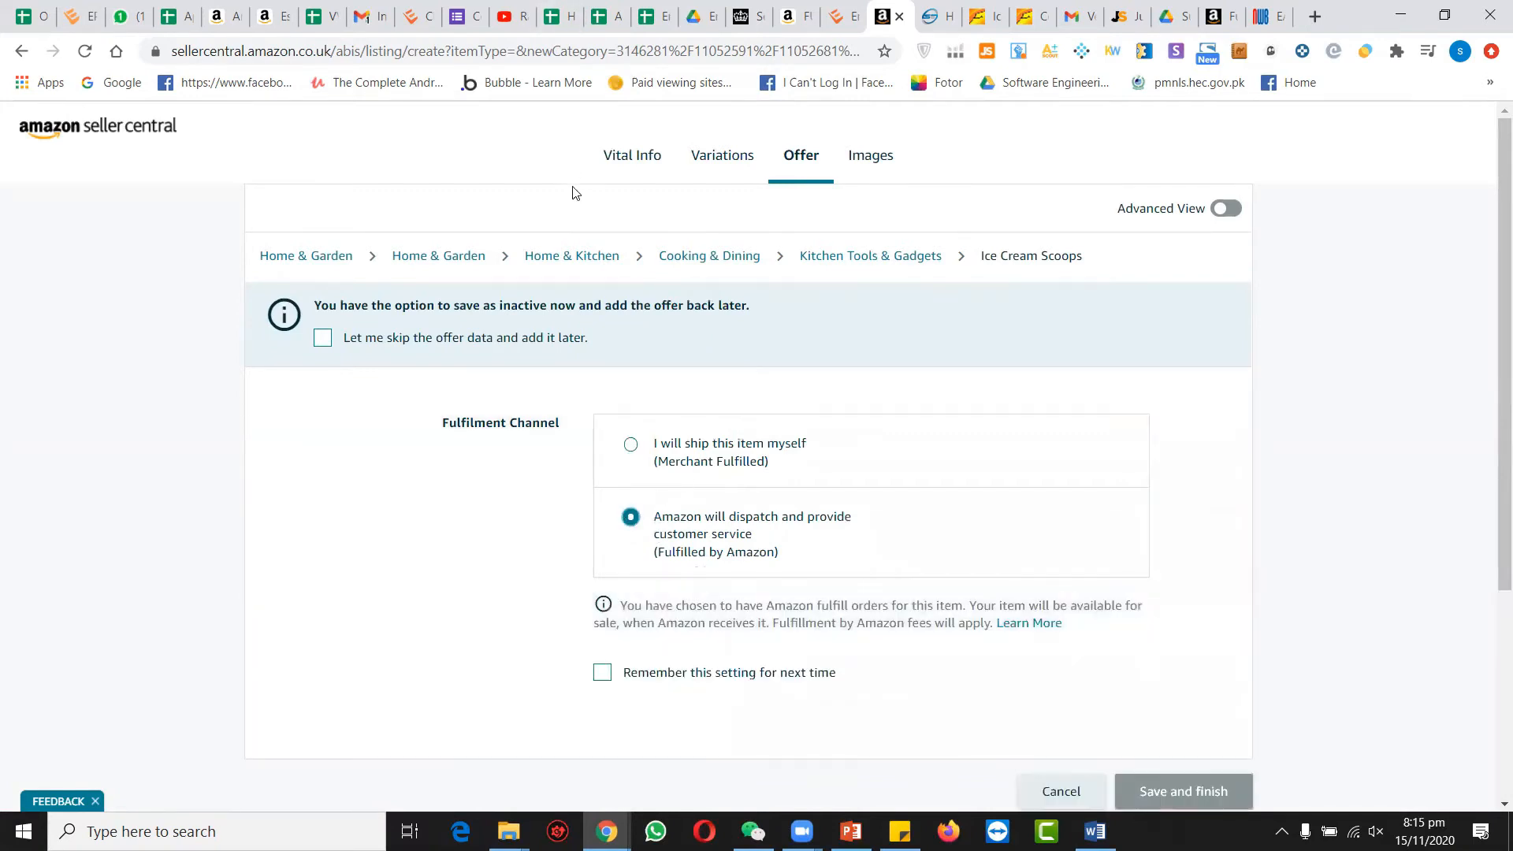
Go back to the Vital Info section, turn on Advanced View and look over its additional Size and Size Map fields.
{"action": "left_click", "coordinate": [626, 157]}
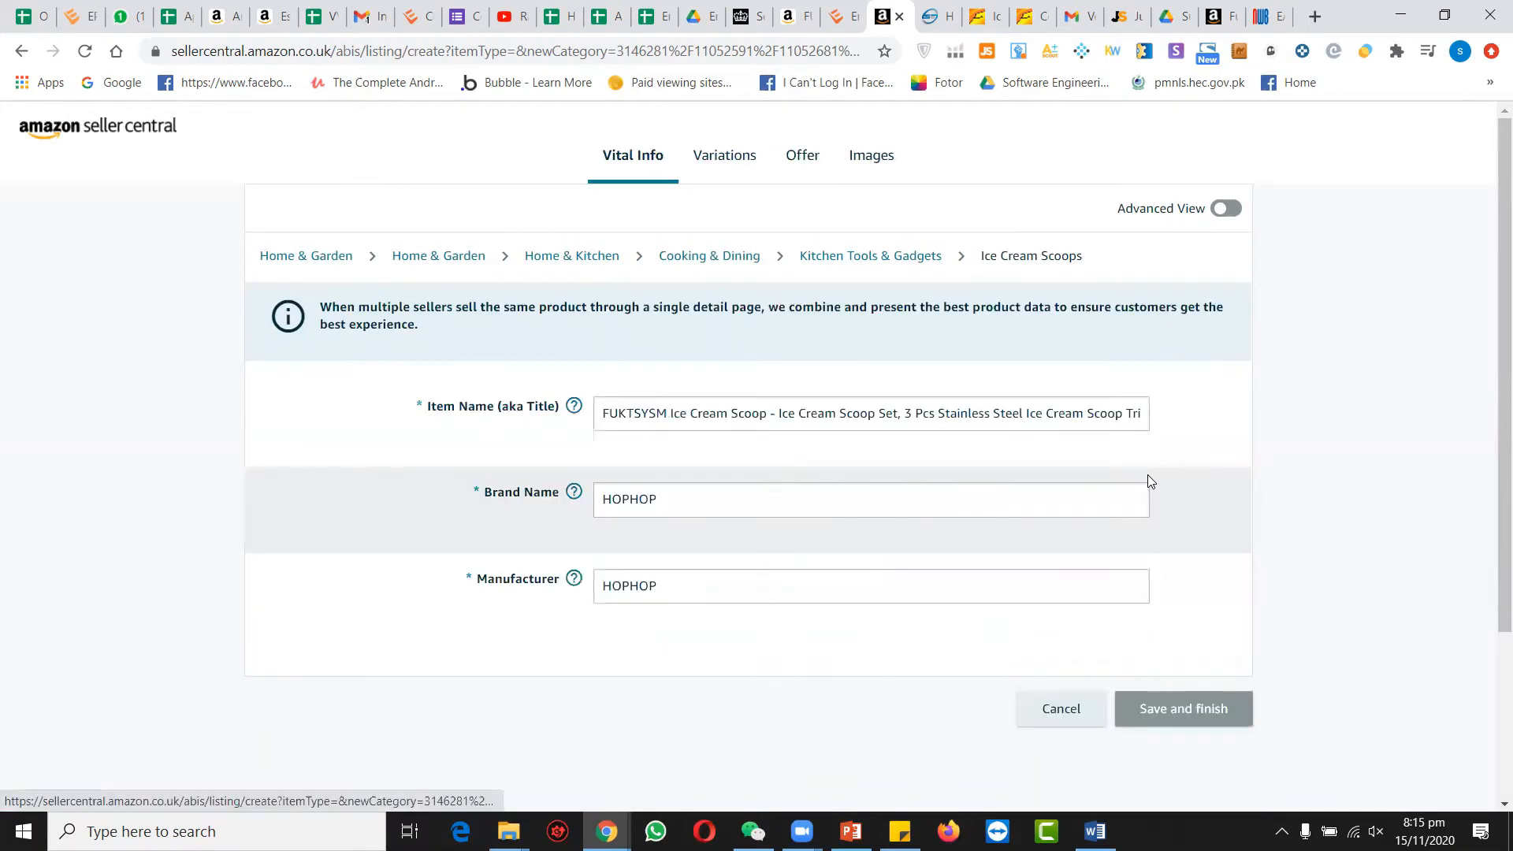
{"action": "left_click", "coordinate": [1222, 211]}
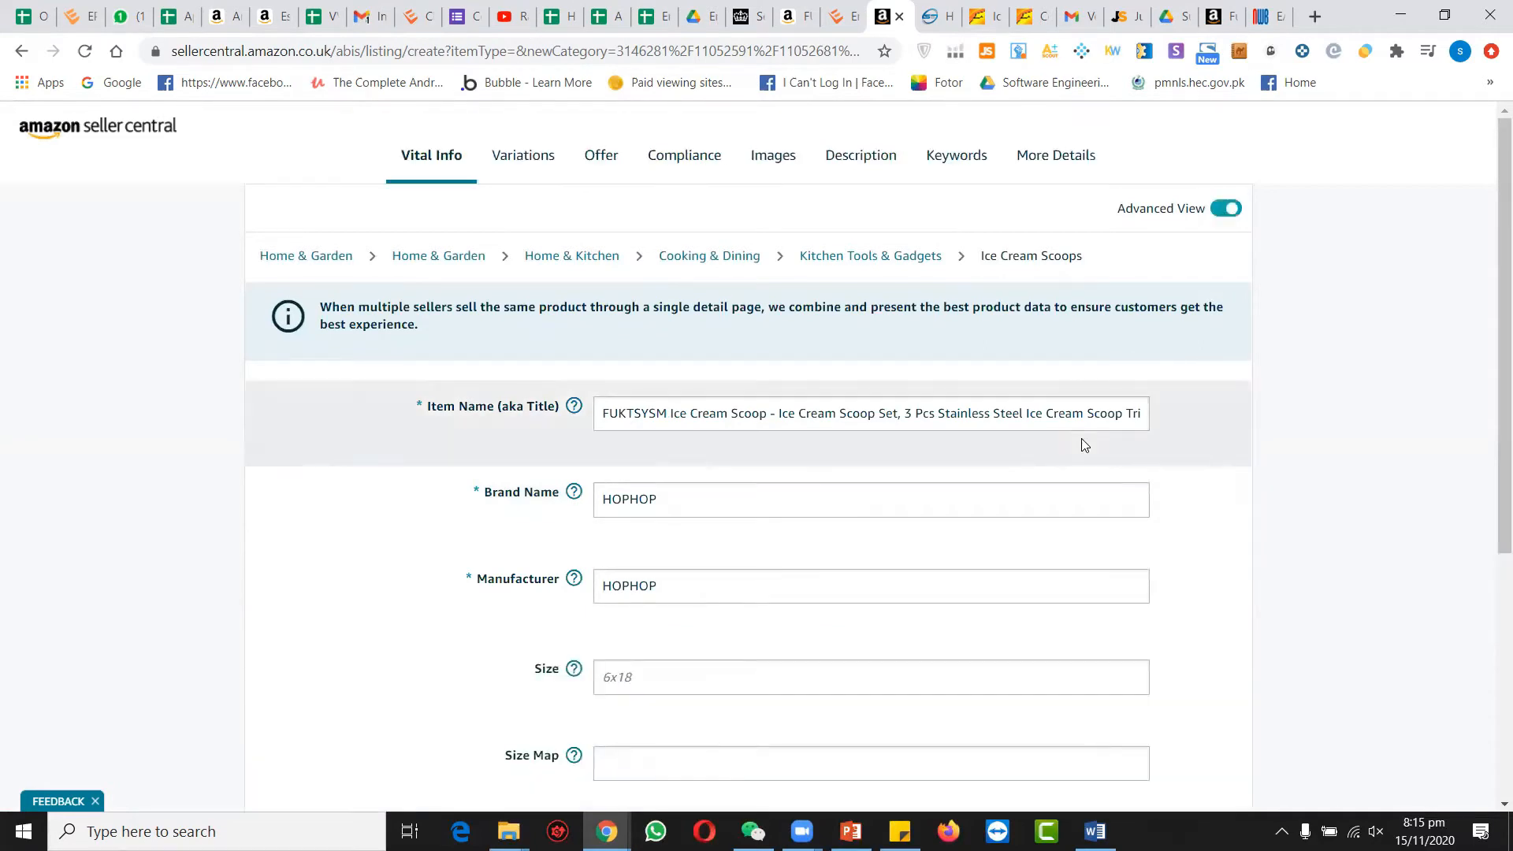
{"action": "scroll", "coordinate": [1083, 442], "scroll_direction": "down", "scroll_amount": 3}
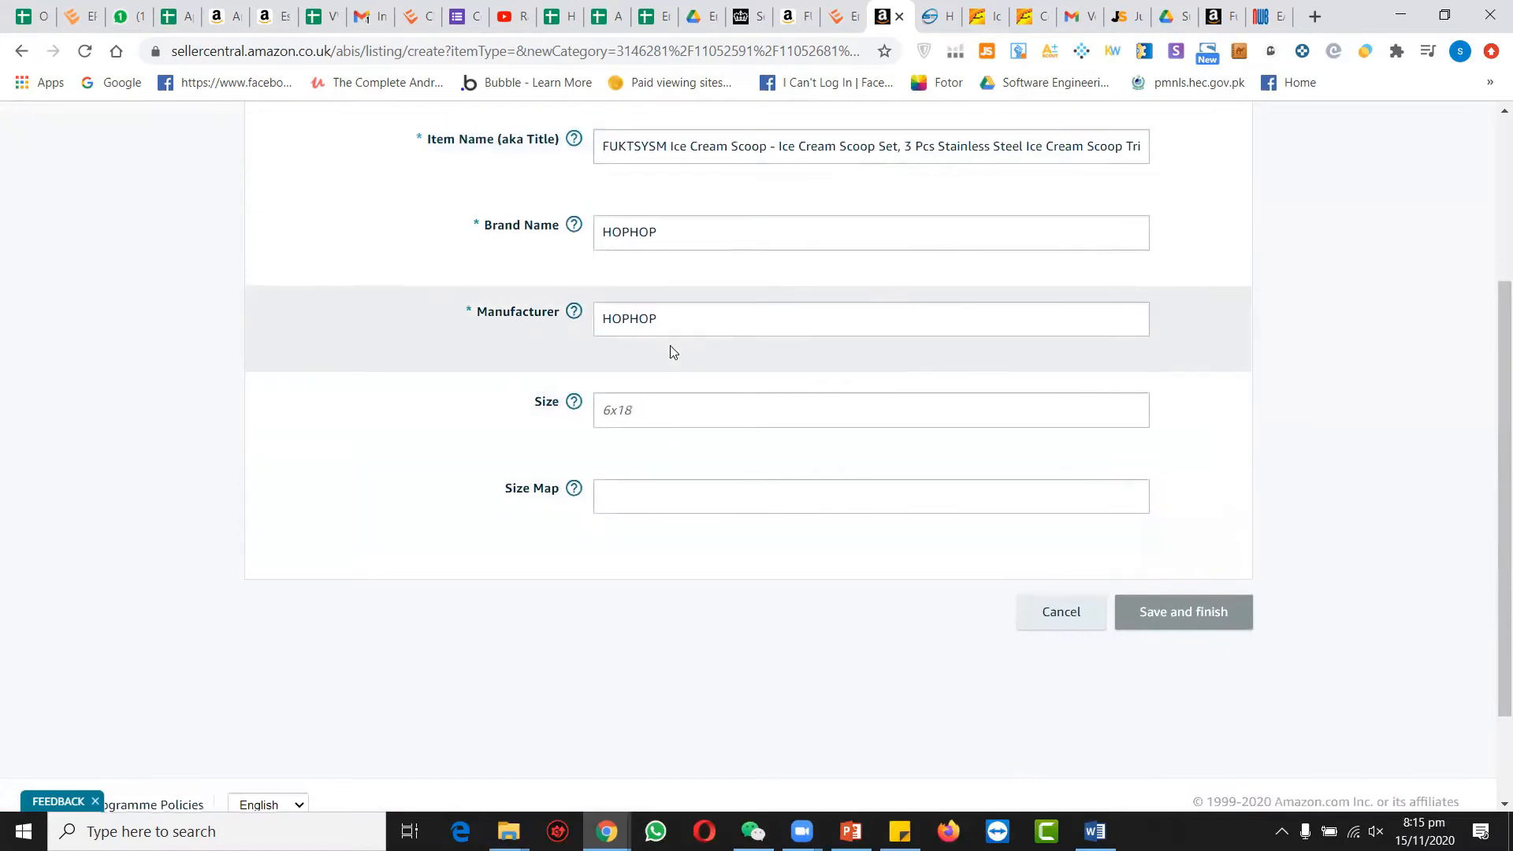
{"action": "scroll", "coordinate": [674, 353], "scroll_direction": "up", "scroll_amount": 2}
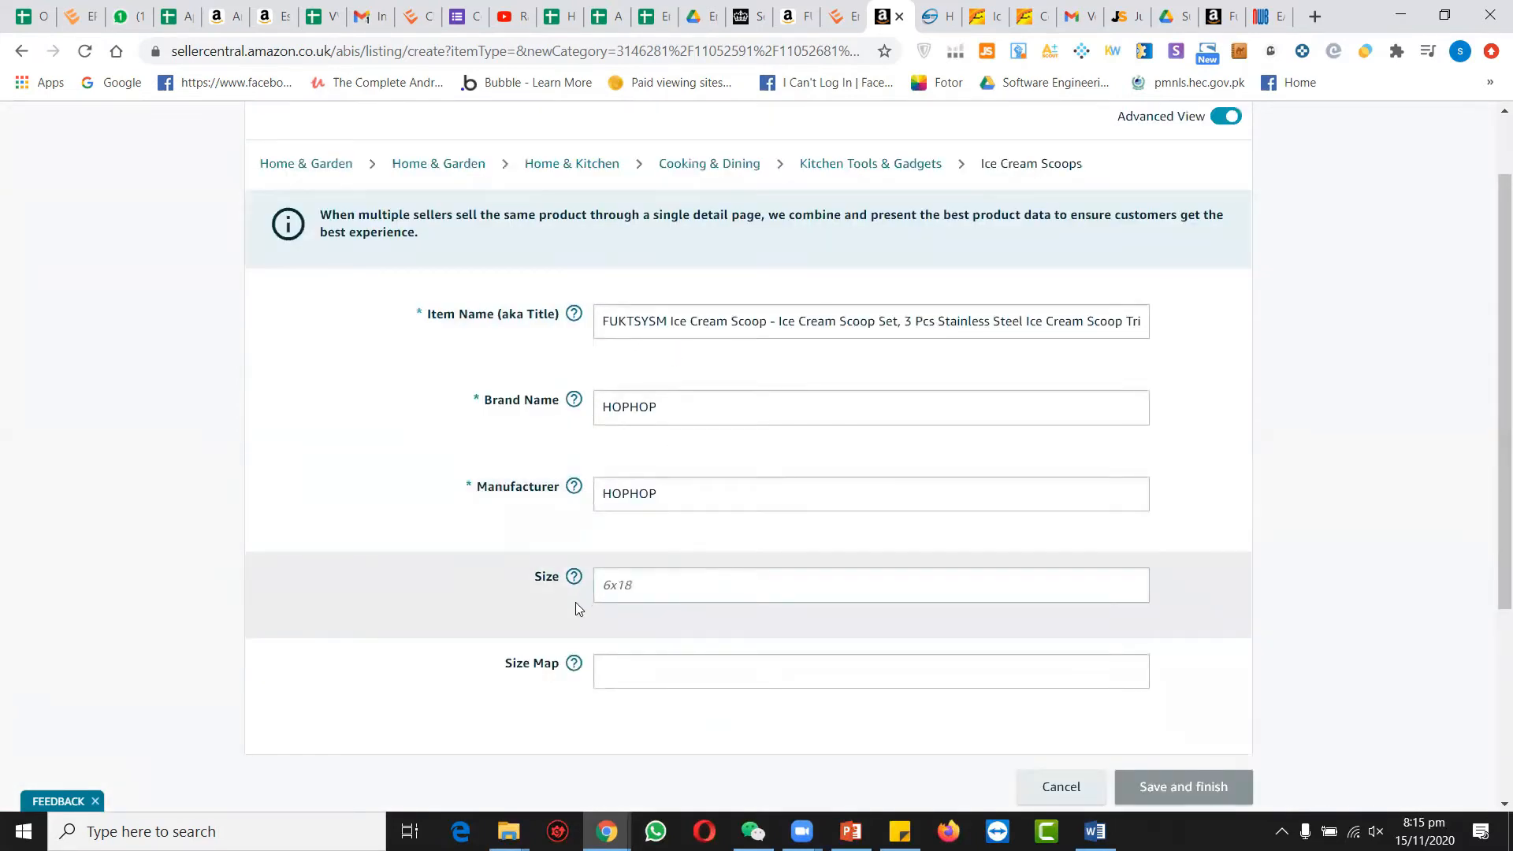
{"action": "scroll", "coordinate": [631, 442], "scroll_direction": "up", "scroll_amount": 1}
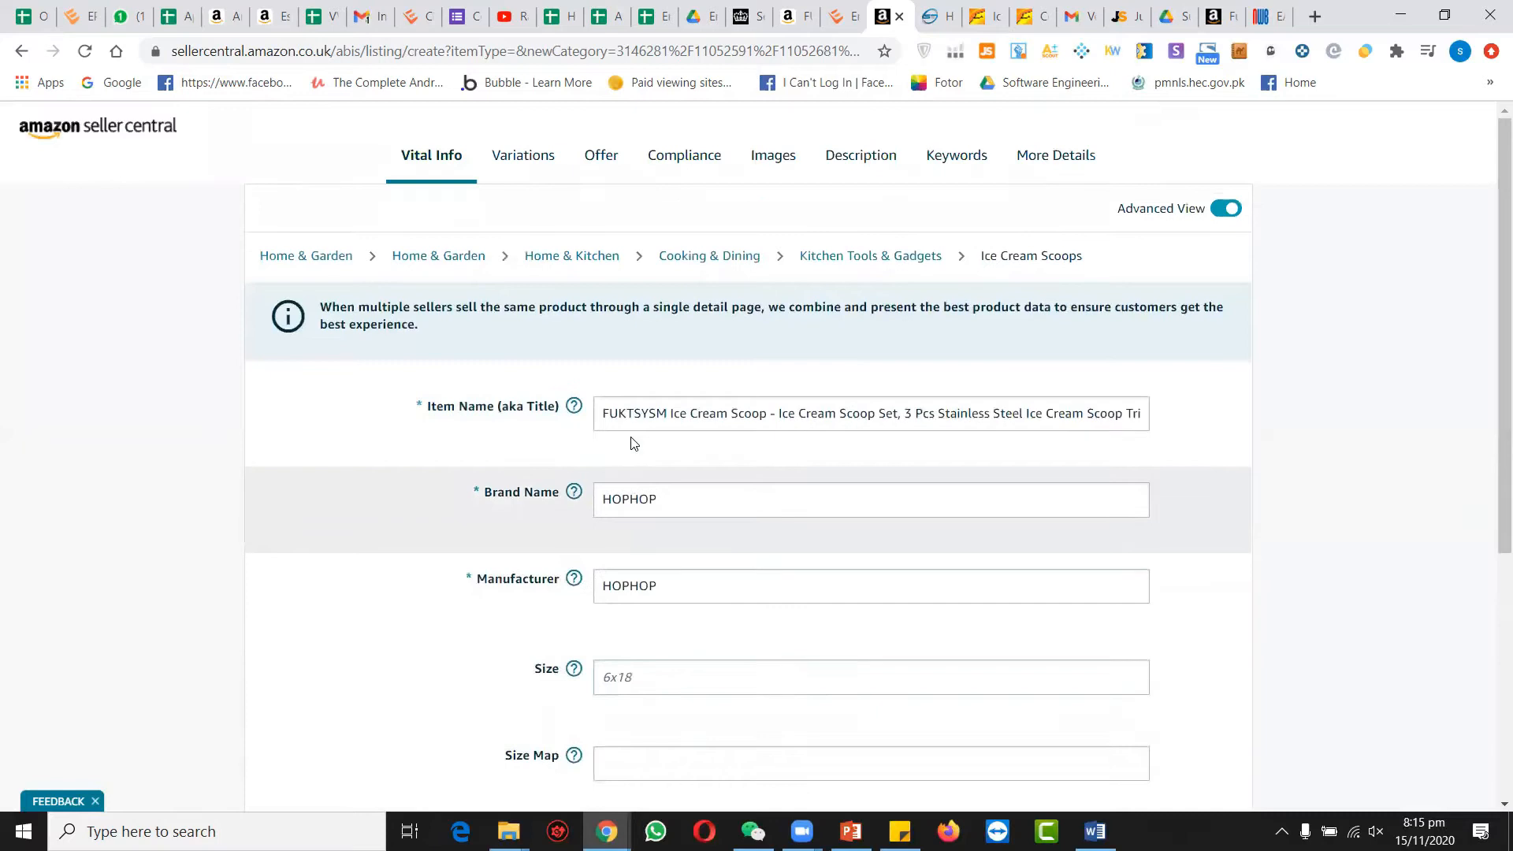
Reopen the Variations section in Advanced View and look over the theme and colour terms.
{"action": "left_click", "coordinate": [524, 157]}
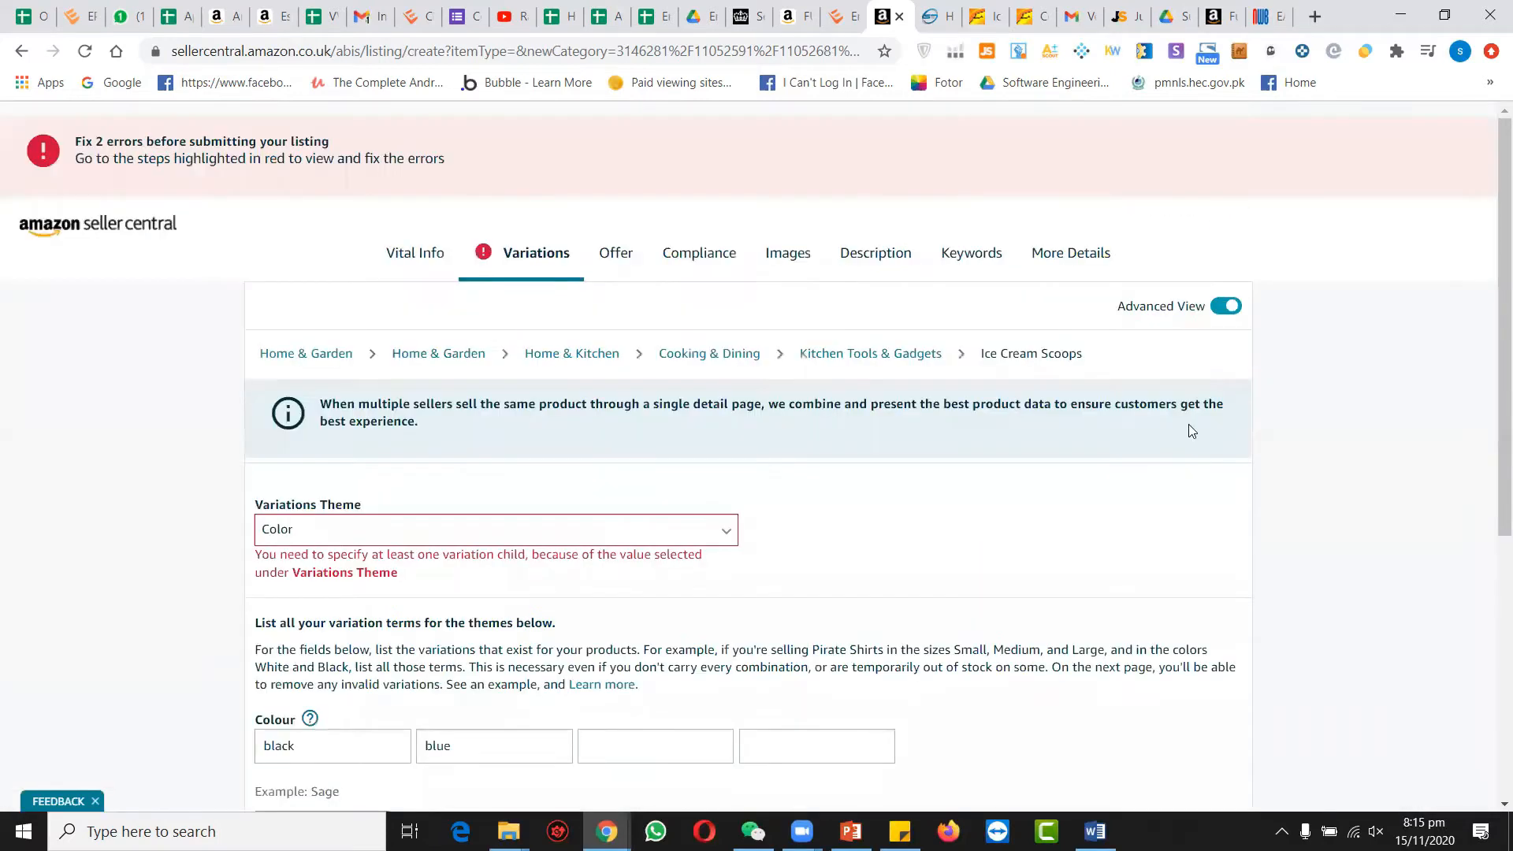
{"action": "scroll", "coordinate": [1189, 429], "scroll_direction": "down", "scroll_amount": 6}
{"action": "scroll", "coordinate": [973, 692], "scroll_direction": "up", "scroll_amount": 5}
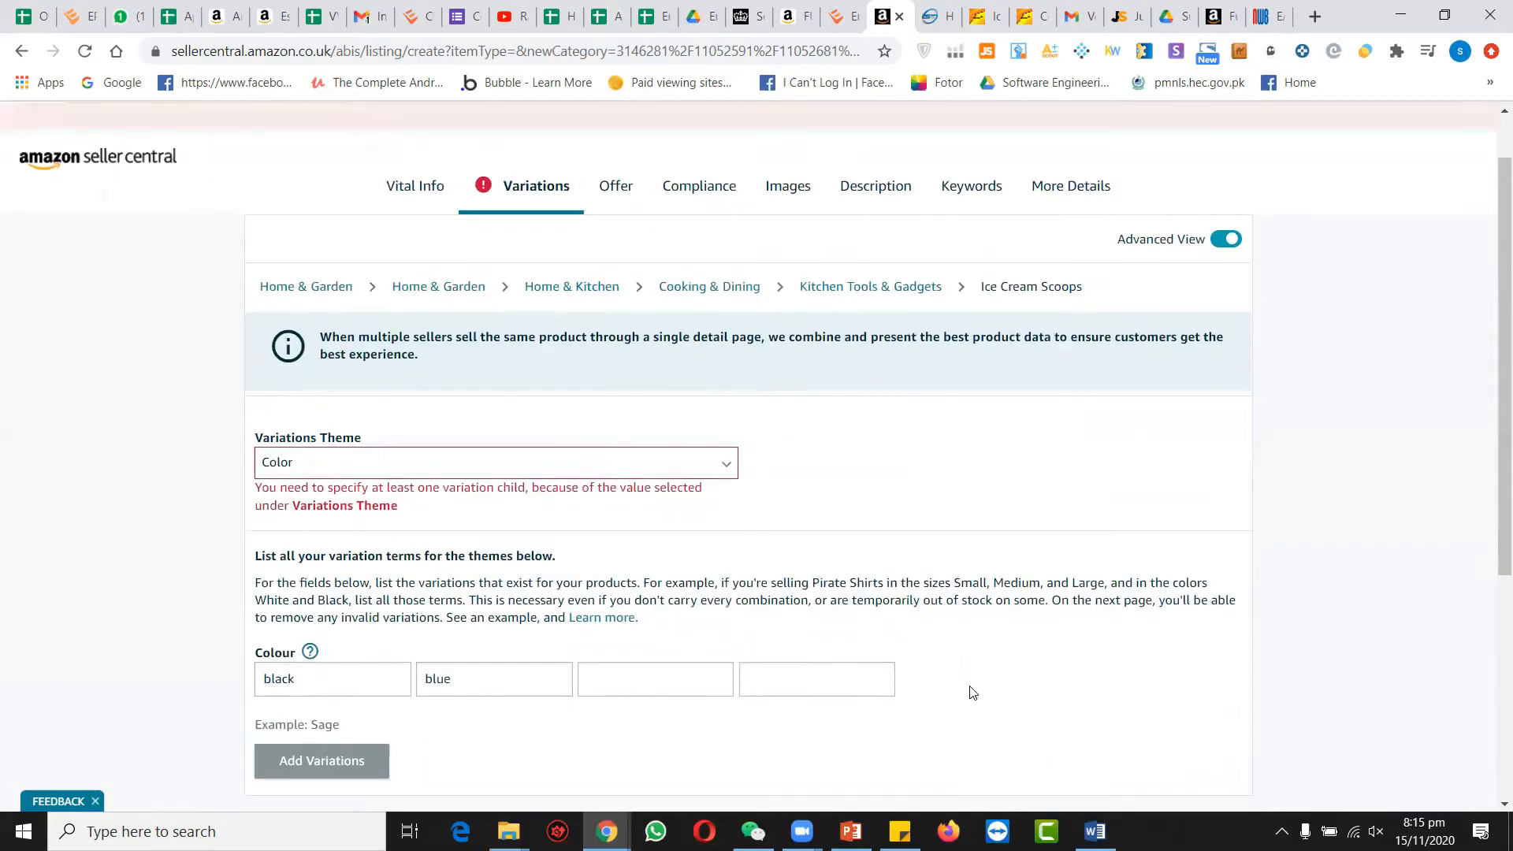
Look through the available Variations Theme options and select Color again.
{"action": "left_click", "coordinate": [300, 529]}
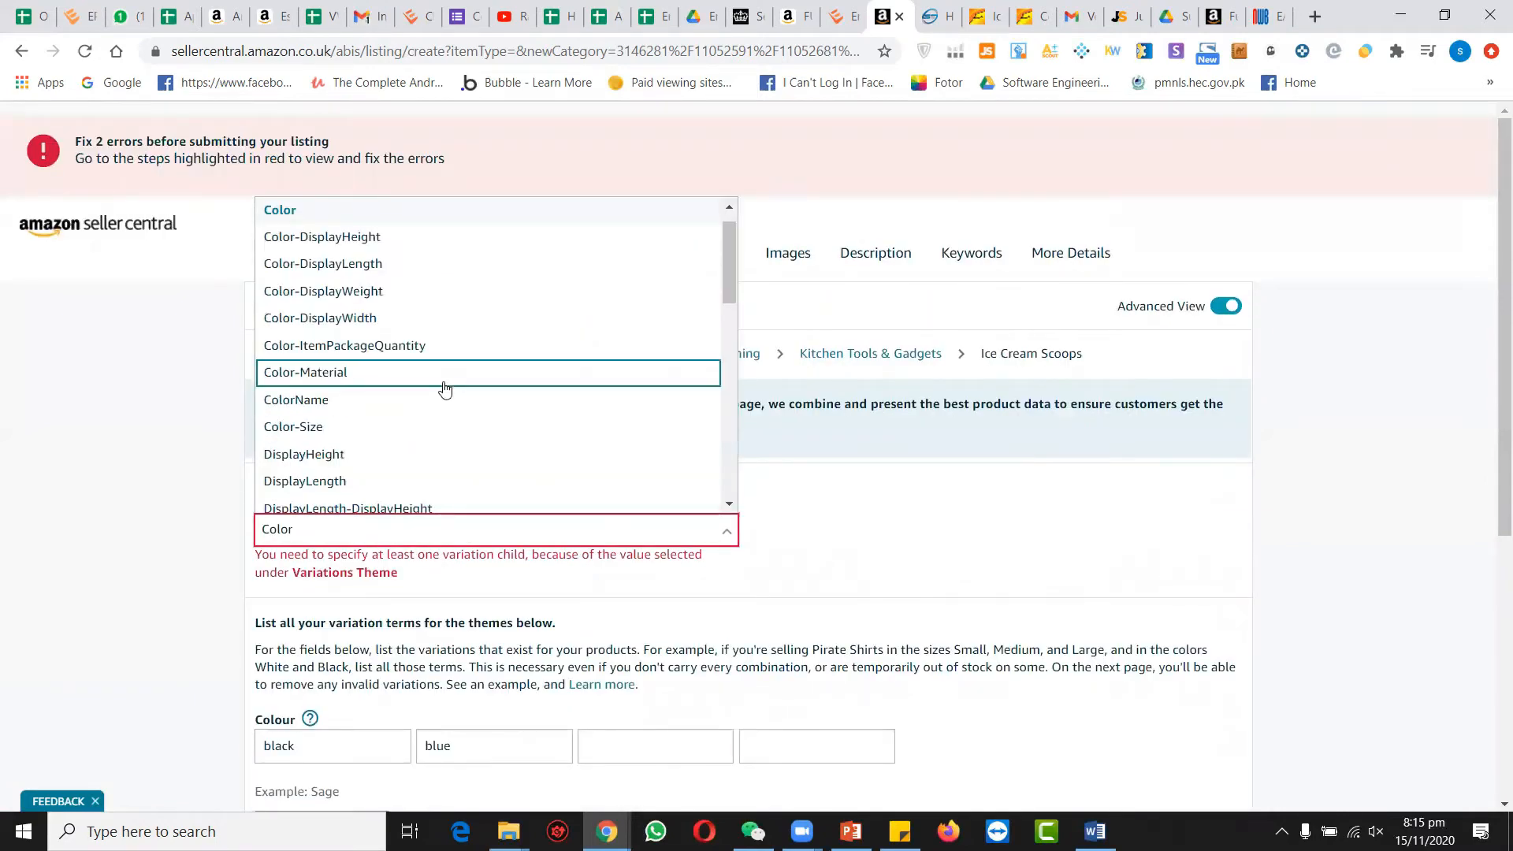
{"action": "scroll", "coordinate": [446, 389], "scroll_direction": "down", "scroll_amount": 6}
{"action": "scroll", "coordinate": [445, 389], "scroll_direction": "up", "scroll_amount": 7}
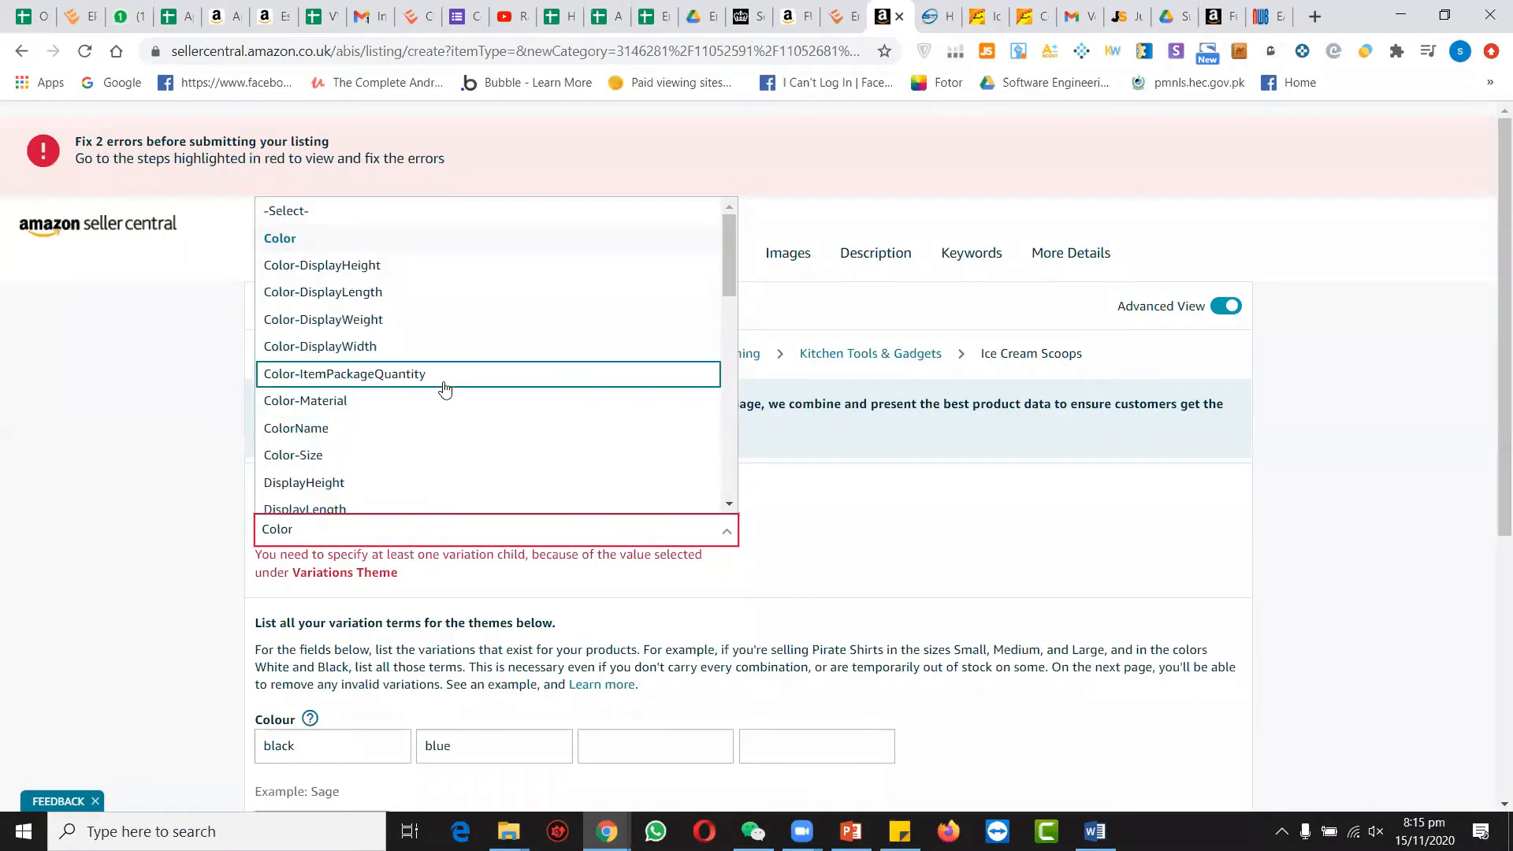
{"action": "left_click", "coordinate": [332, 239]}
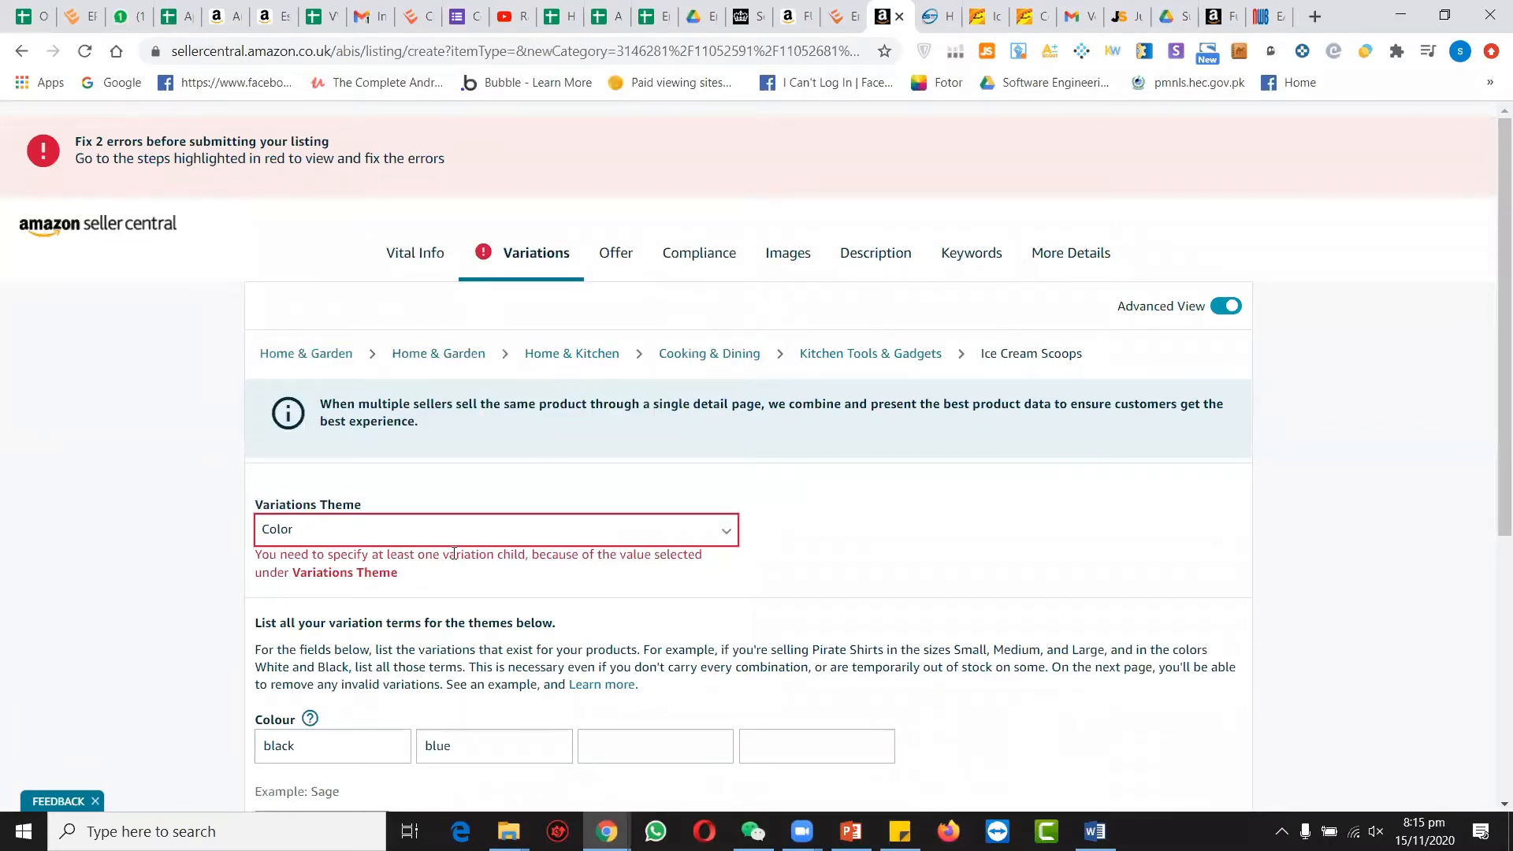
Add pink and yellow as the third and fourth colour terms of the listing's variations.
{"action": "scroll", "coordinate": [453, 553], "scroll_direction": "down", "scroll_amount": 1}
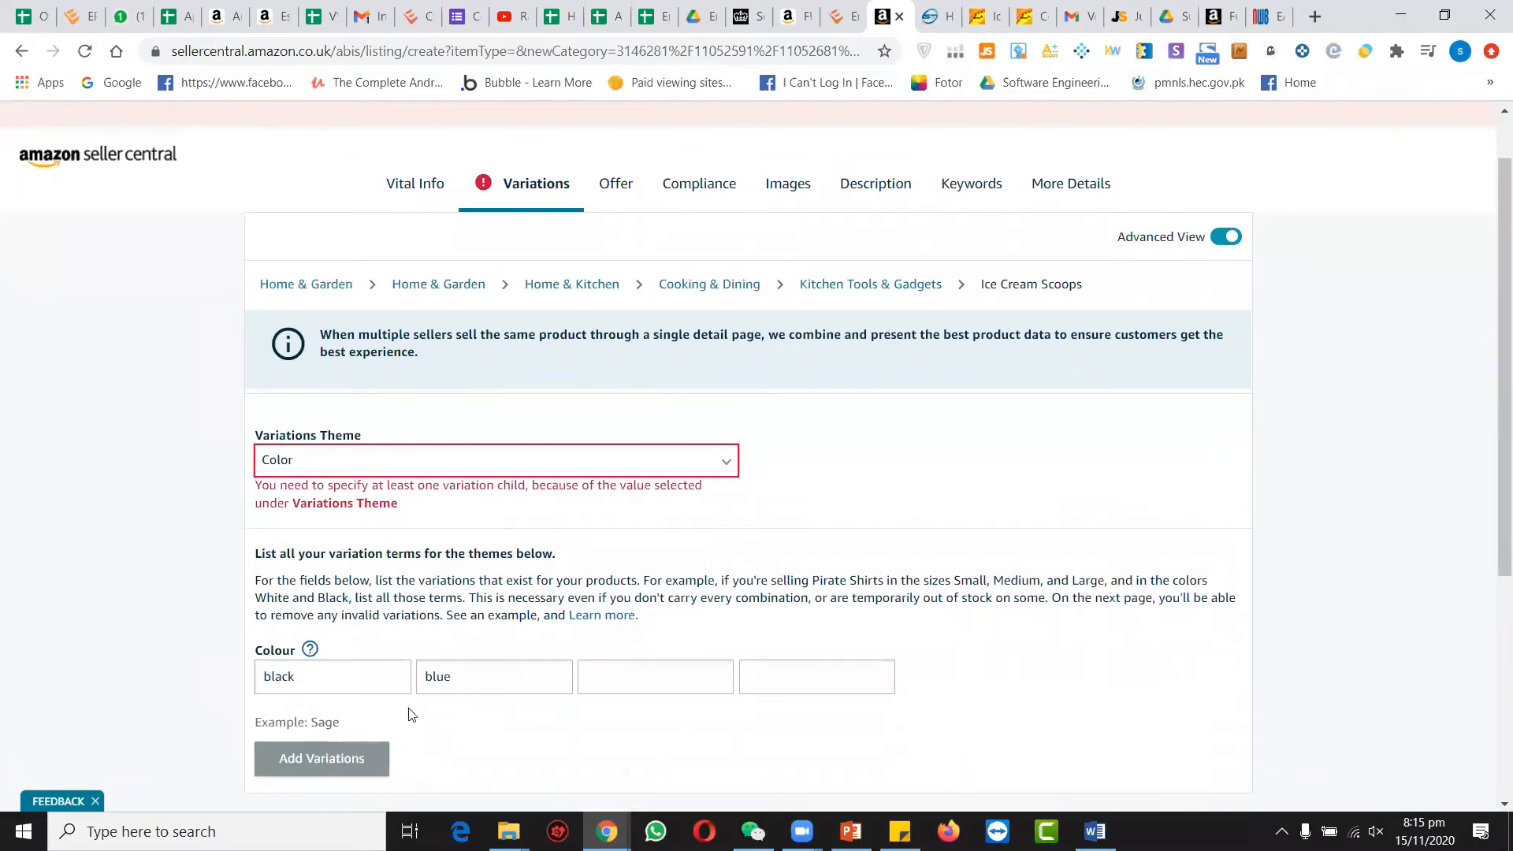
{"action": "left_click", "coordinate": [695, 663]}
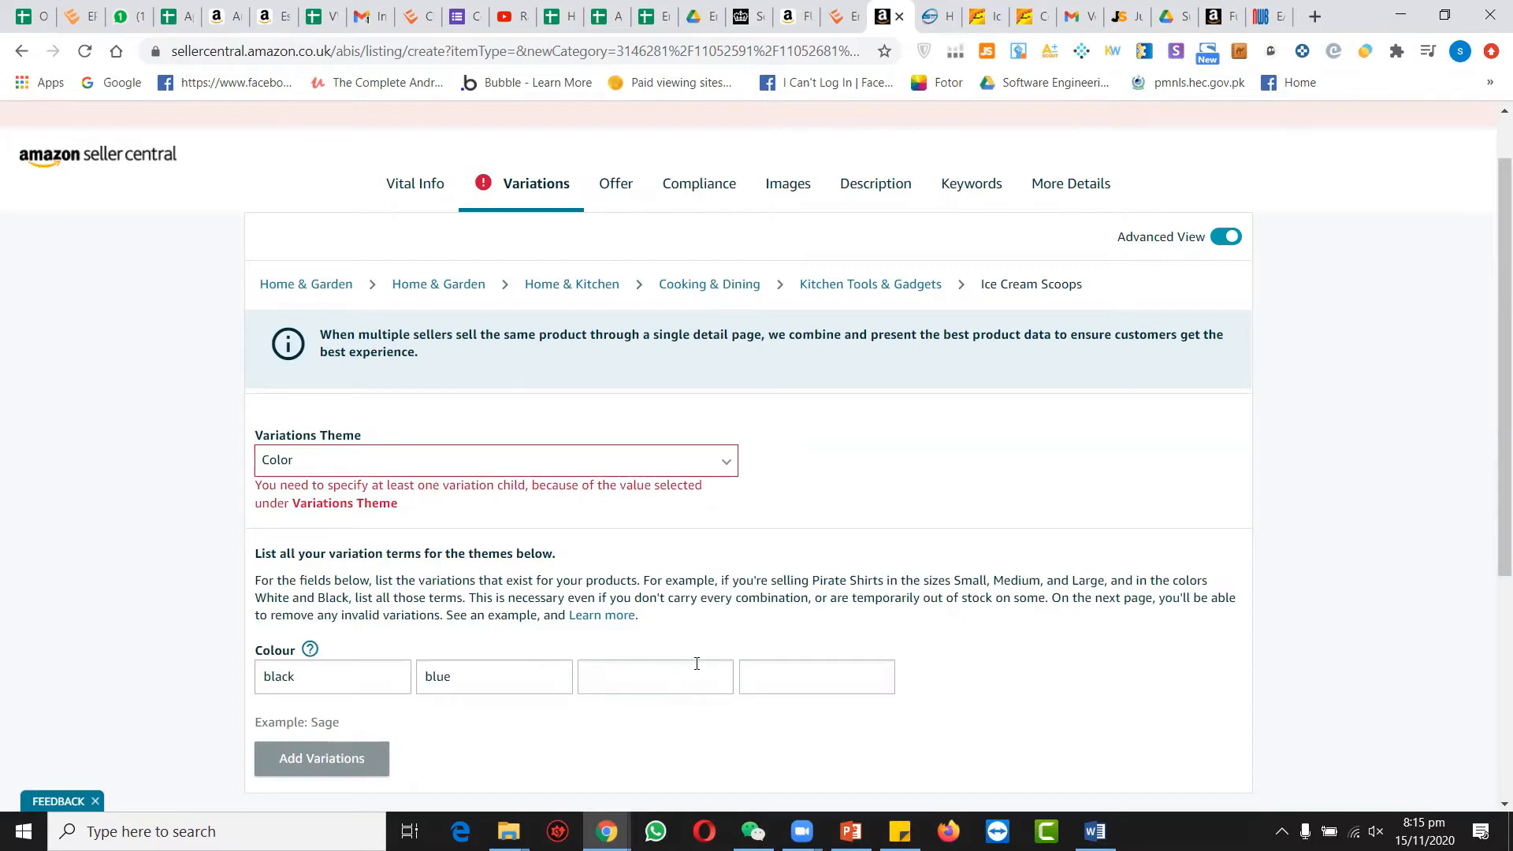
{"action": "type", "text": "pink"}
{"action": "key", "text": "Tab"}
{"action": "type", "text": "ye"}
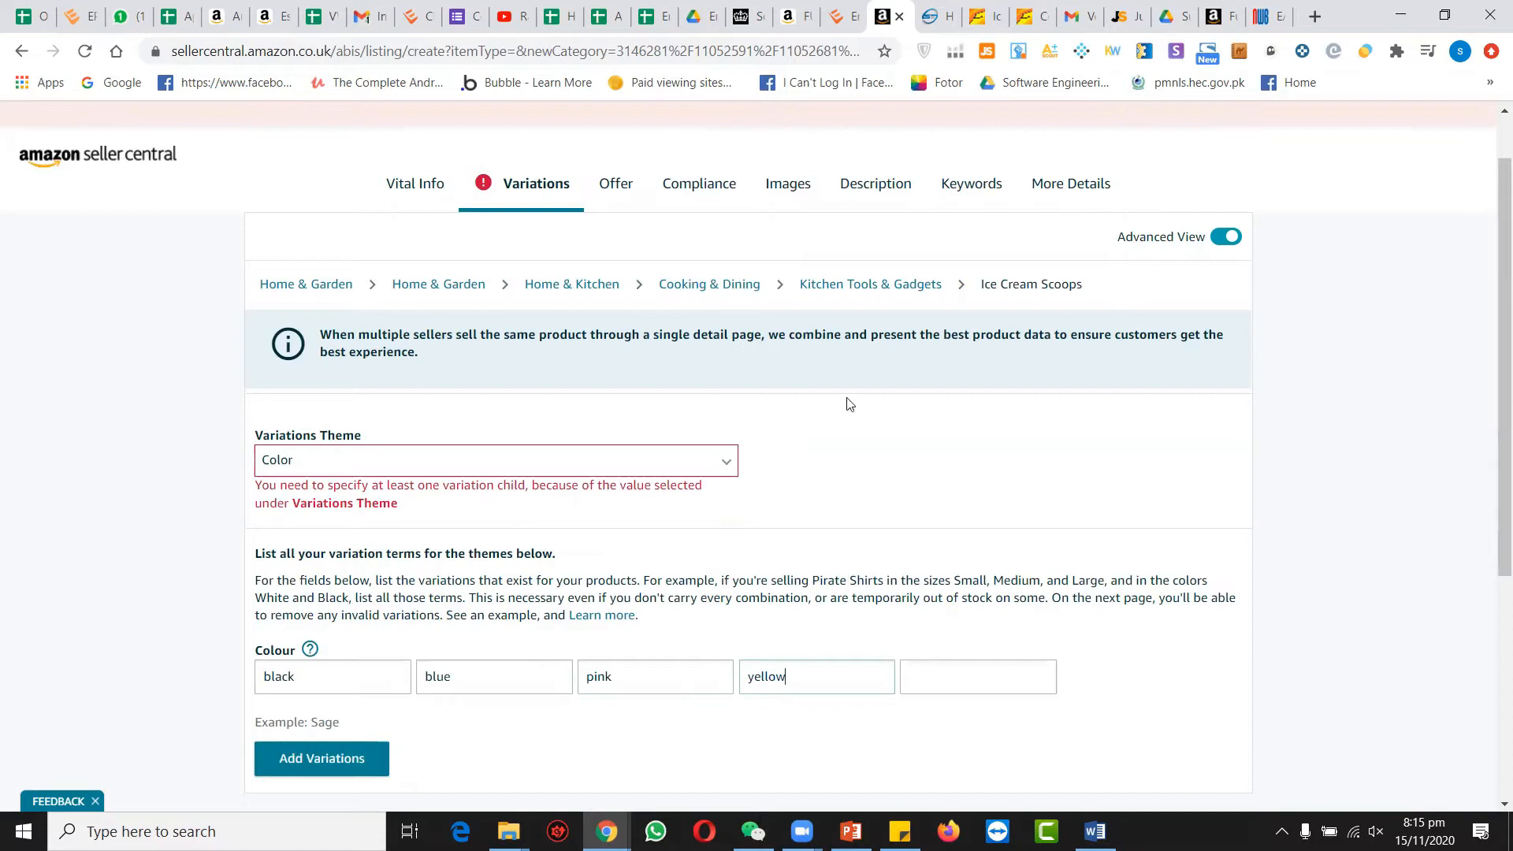
Open the Offer section and look over the Recommended Retail Price, Product Tax Code and Handling Time fields.
{"action": "left_click", "coordinate": [622, 189]}
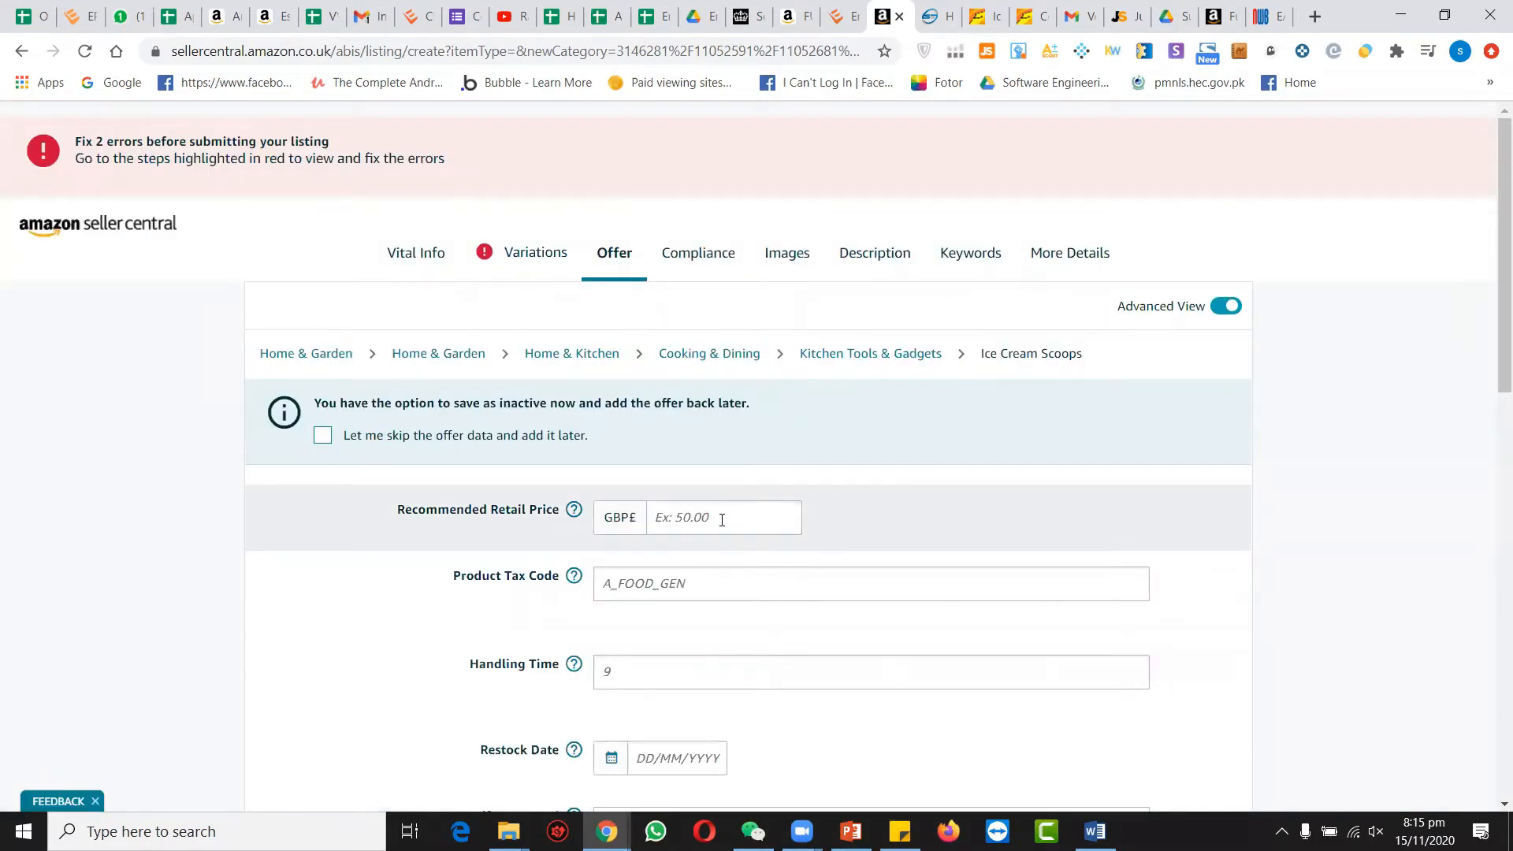
{"action": "scroll", "coordinate": [721, 520], "scroll_direction": "down", "scroll_amount": 1}
{"action": "left_click", "coordinate": [688, 521]}
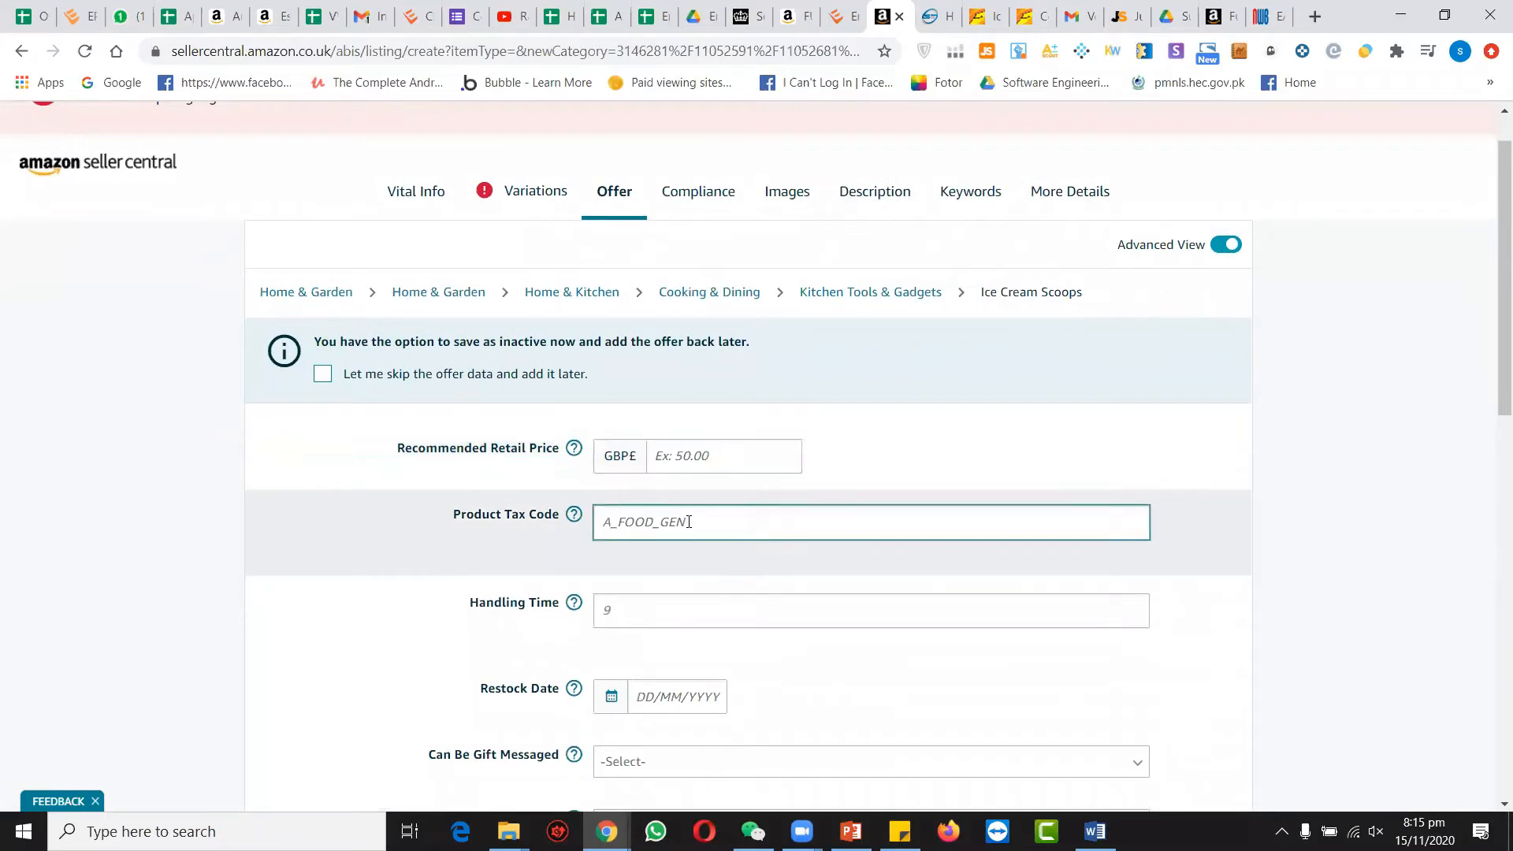
{"action": "scroll", "coordinate": [688, 522], "scroll_direction": "down", "scroll_amount": 3}
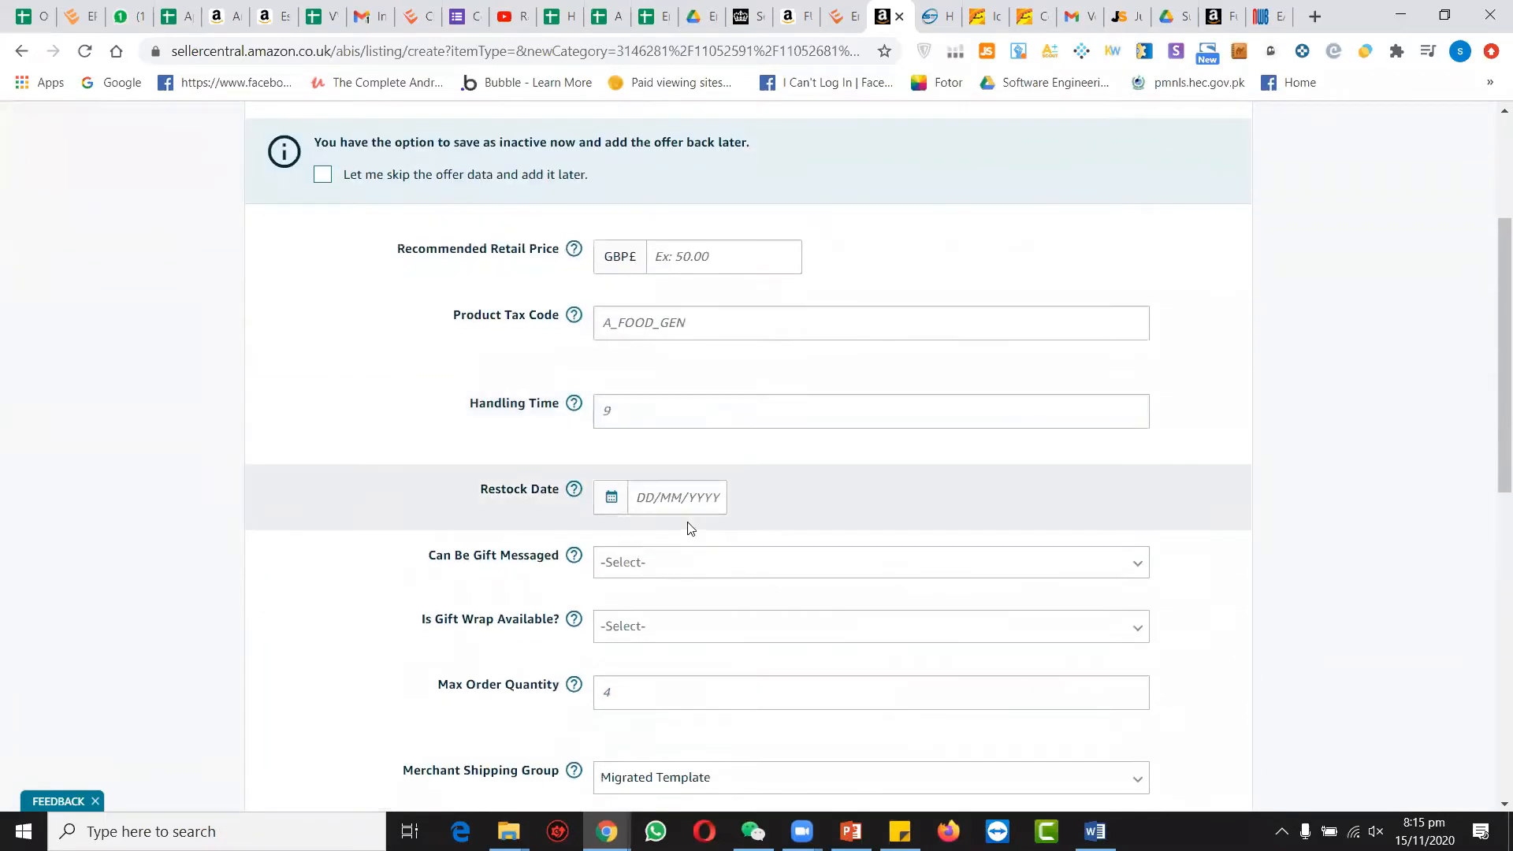
{"action": "left_click", "coordinate": [638, 411]}
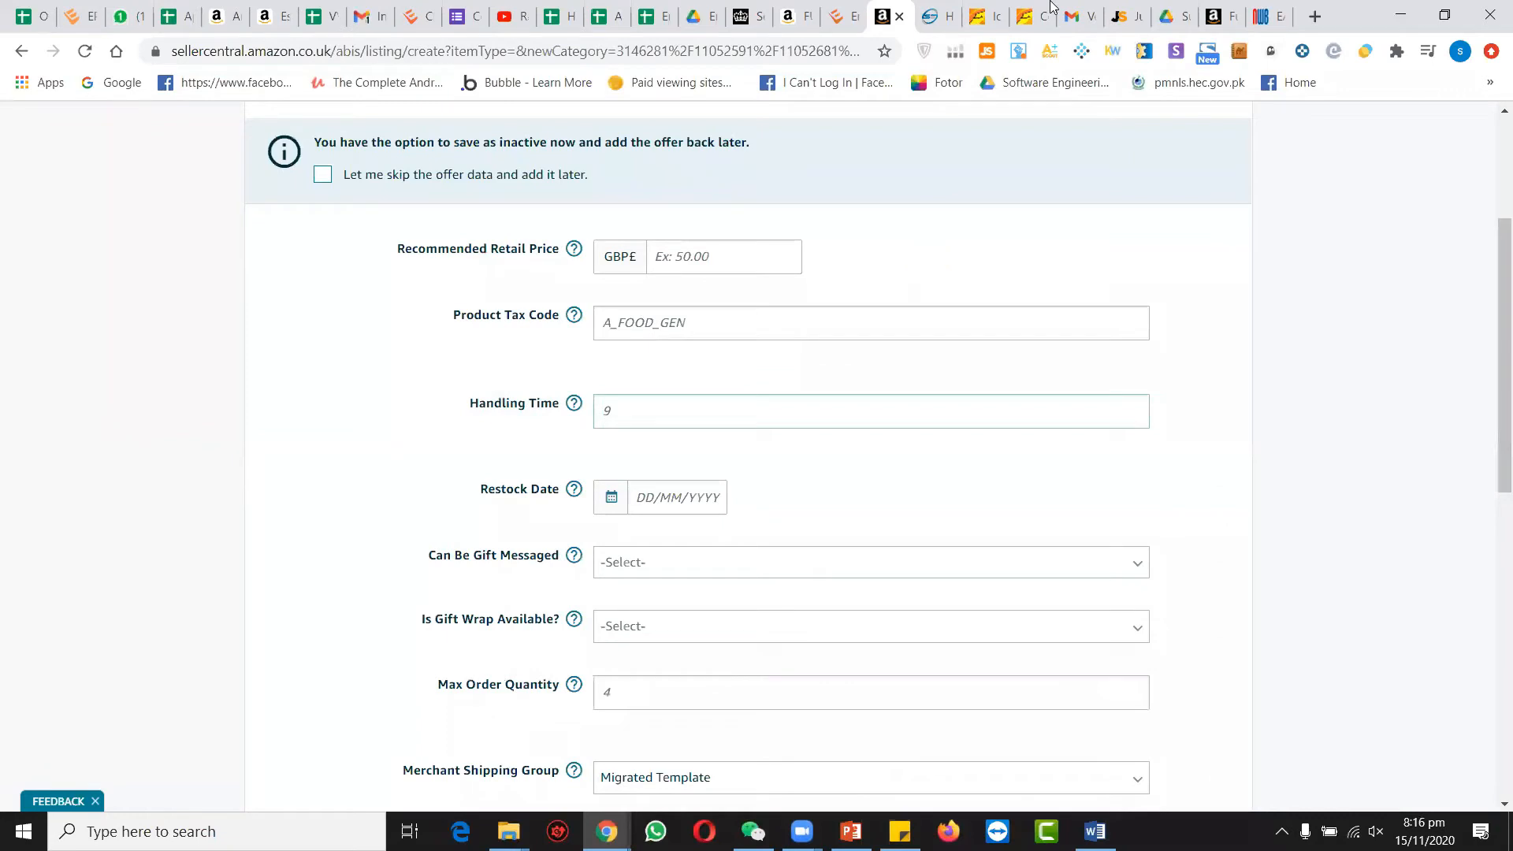
{"action": "scroll", "coordinate": [884, 256], "scroll_direction": "up", "scroll_amount": 3}
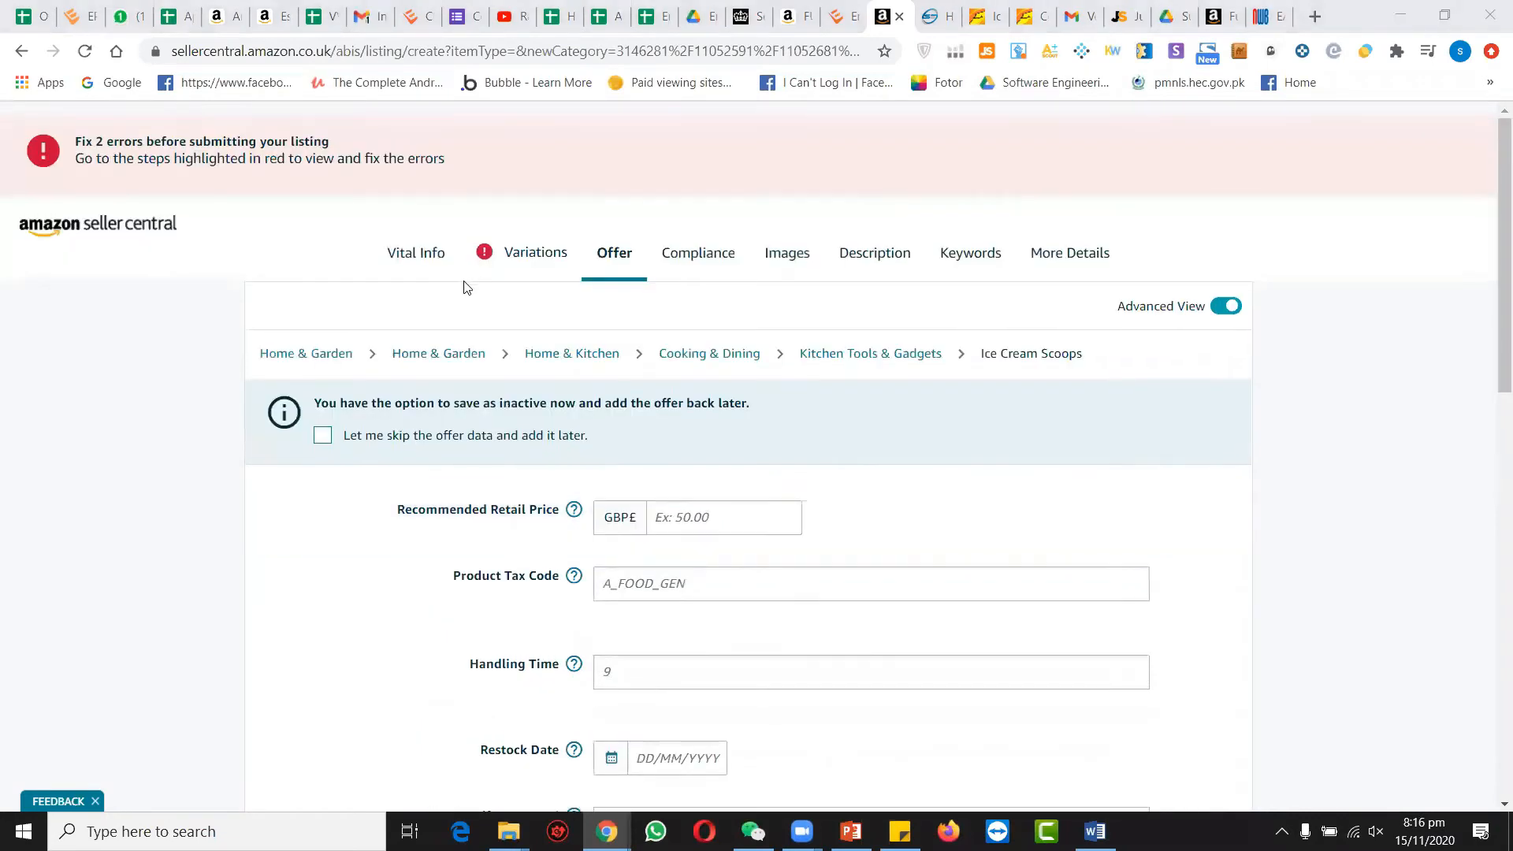
Return to the Variations section and add the black, blue, pink and yellow variations to the listing.
{"action": "left_click", "coordinate": [502, 272]}
{"action": "scroll", "coordinate": [524, 395], "scroll_direction": "down", "scroll_amount": 1}
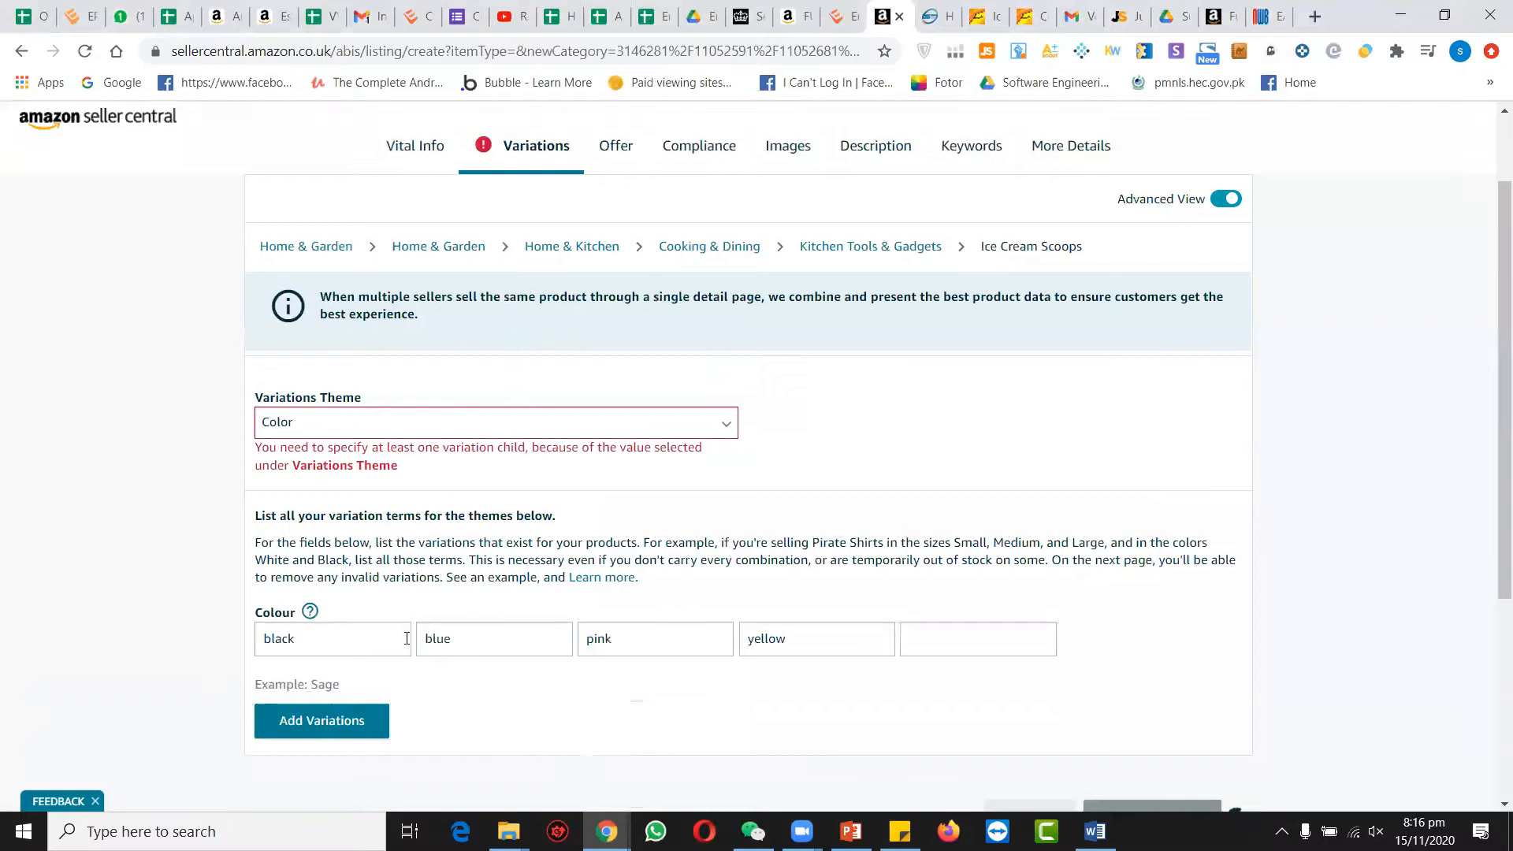
{"action": "left_click", "coordinate": [362, 731]}
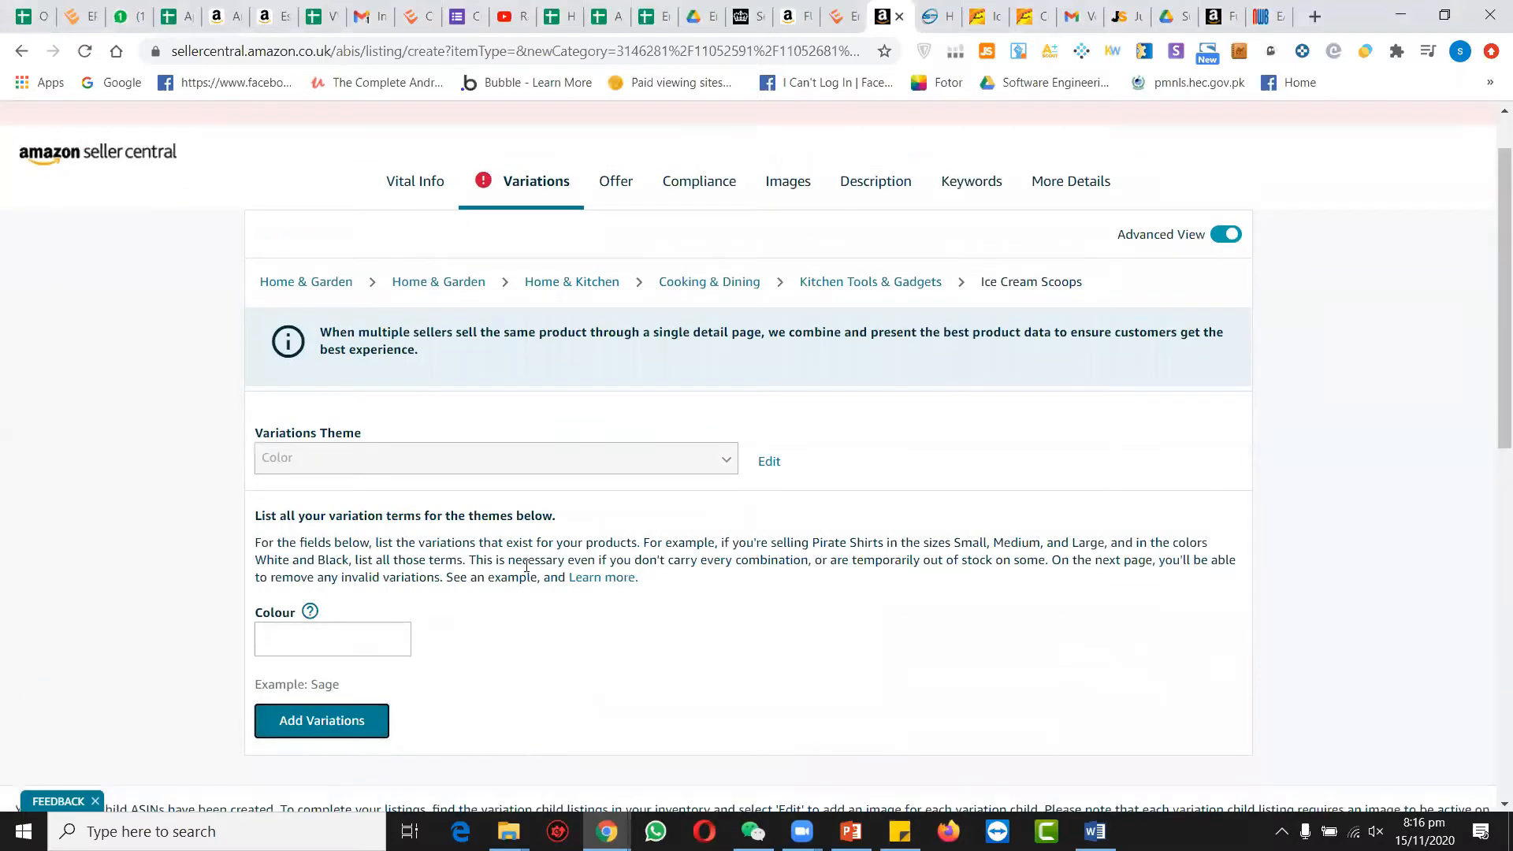
{"action": "left_click", "coordinate": [781, 457]}
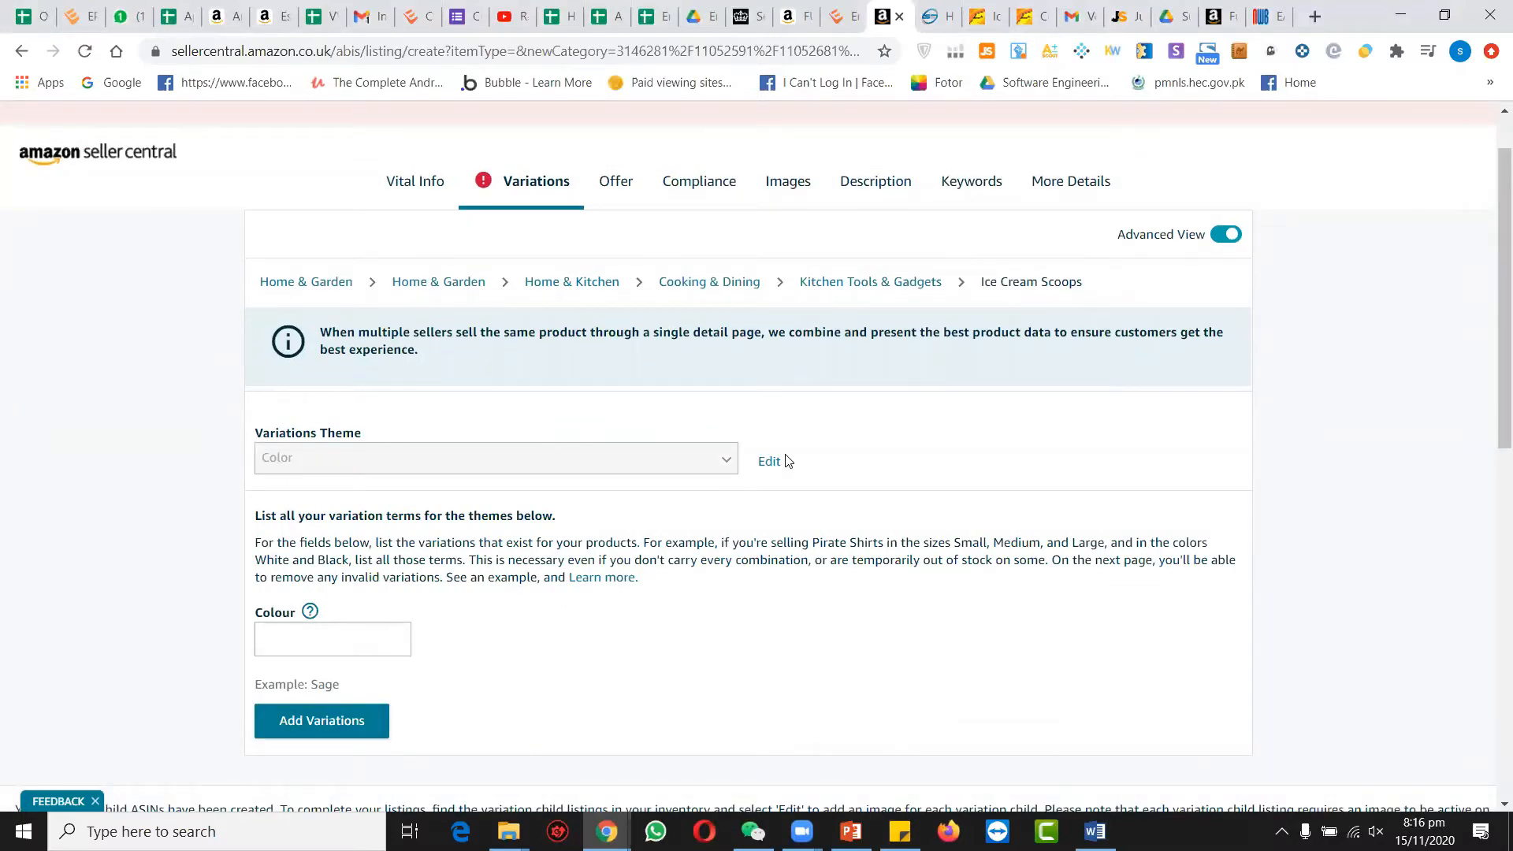
Reopen the Offer section and examine the Handling Time, Can Be Gift Messaged and Is Gift Wrap Available fields.
{"action": "left_click", "coordinate": [613, 179]}
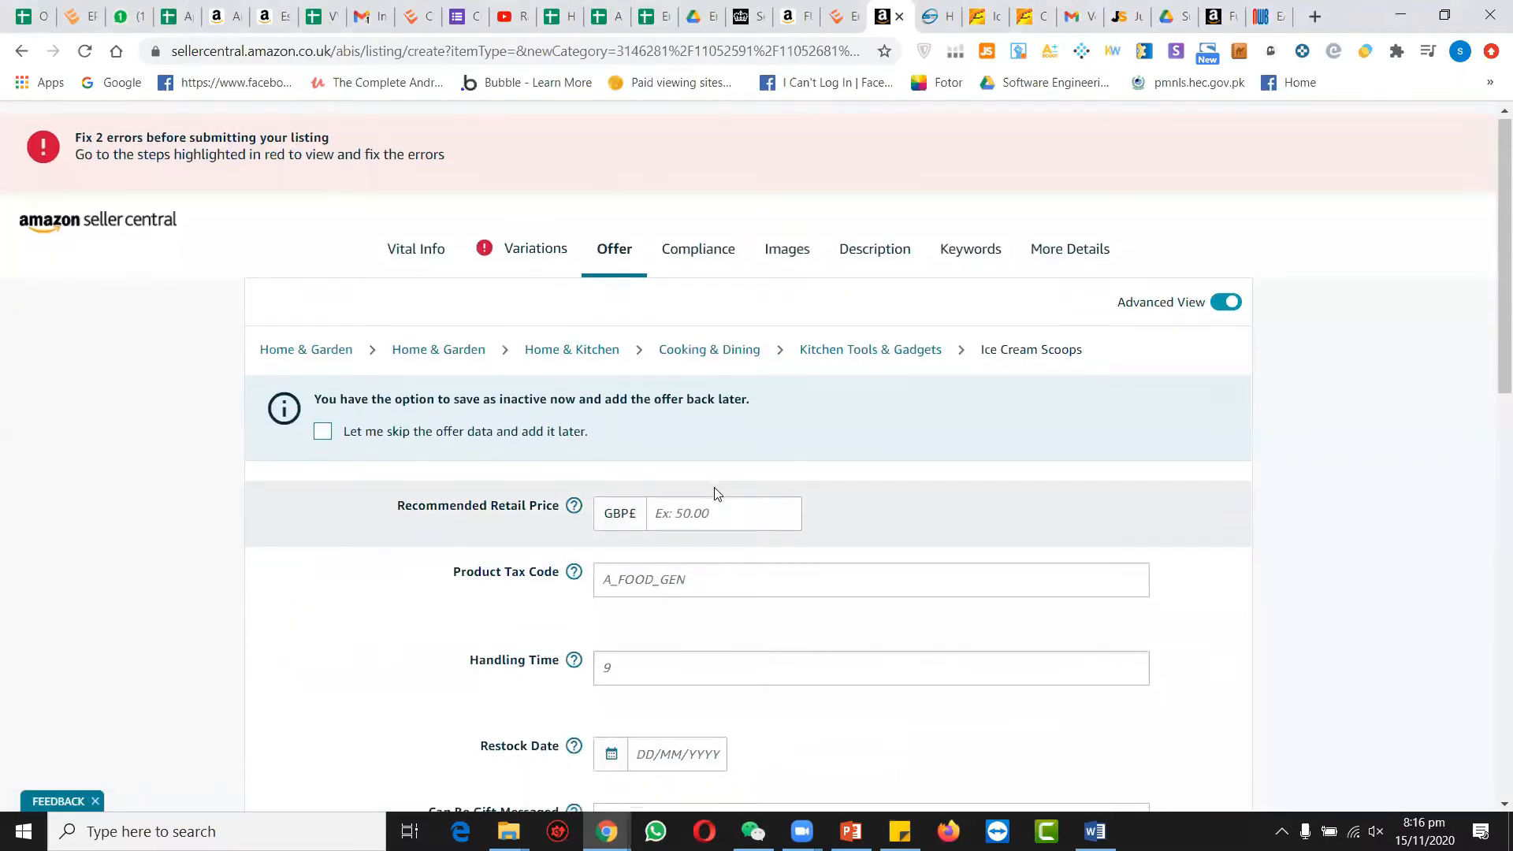
{"action": "scroll", "coordinate": [717, 494], "scroll_direction": "down", "scroll_amount": 3}
{"action": "scroll", "coordinate": [717, 494], "scroll_direction": "up", "scroll_amount": 1}
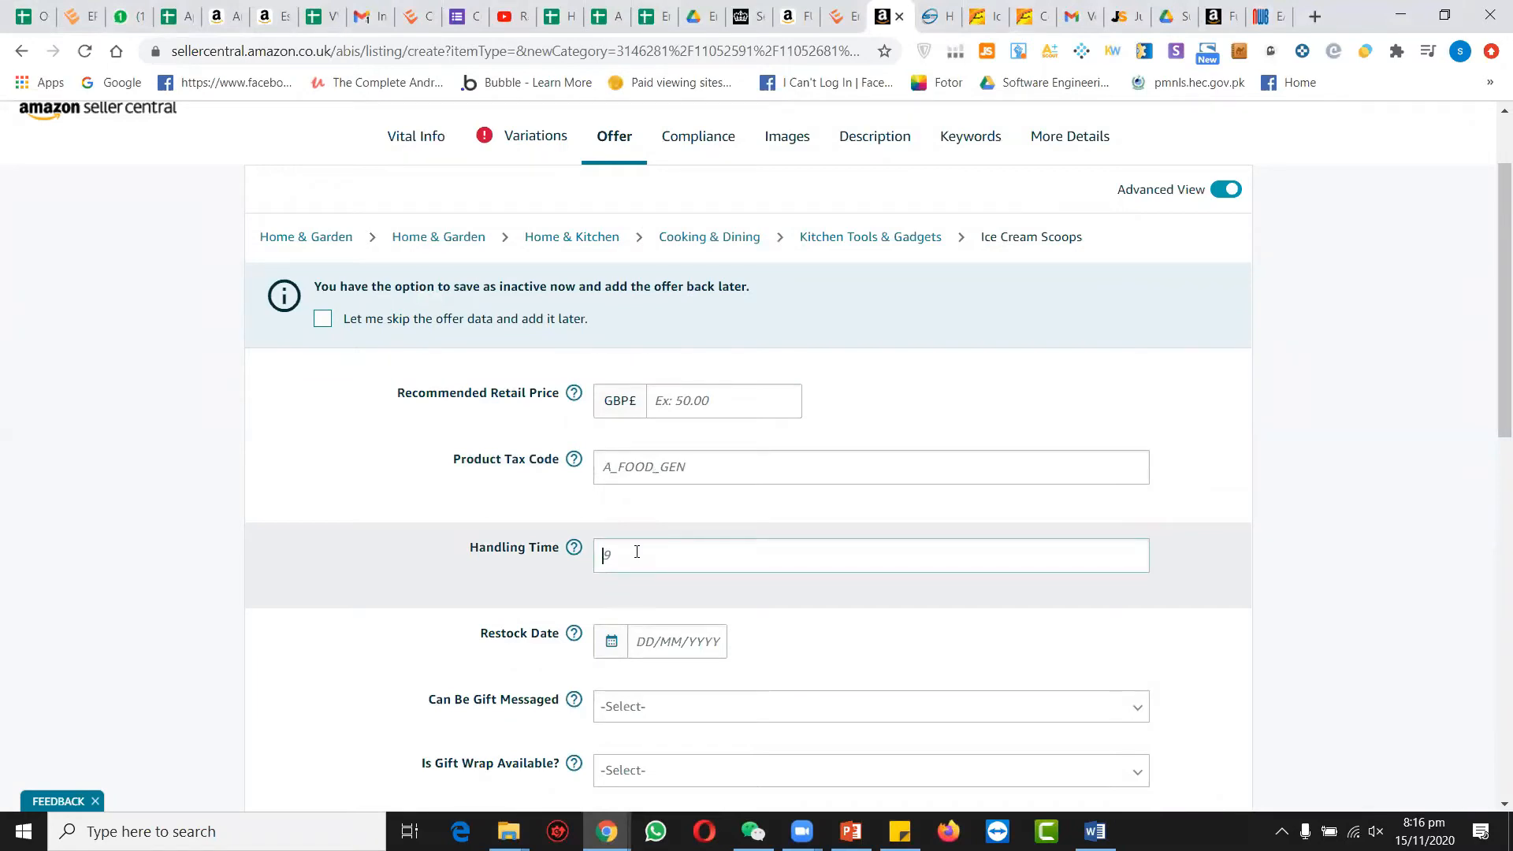
{"action": "scroll", "coordinate": [636, 552], "scroll_direction": "down", "scroll_amount": 4}
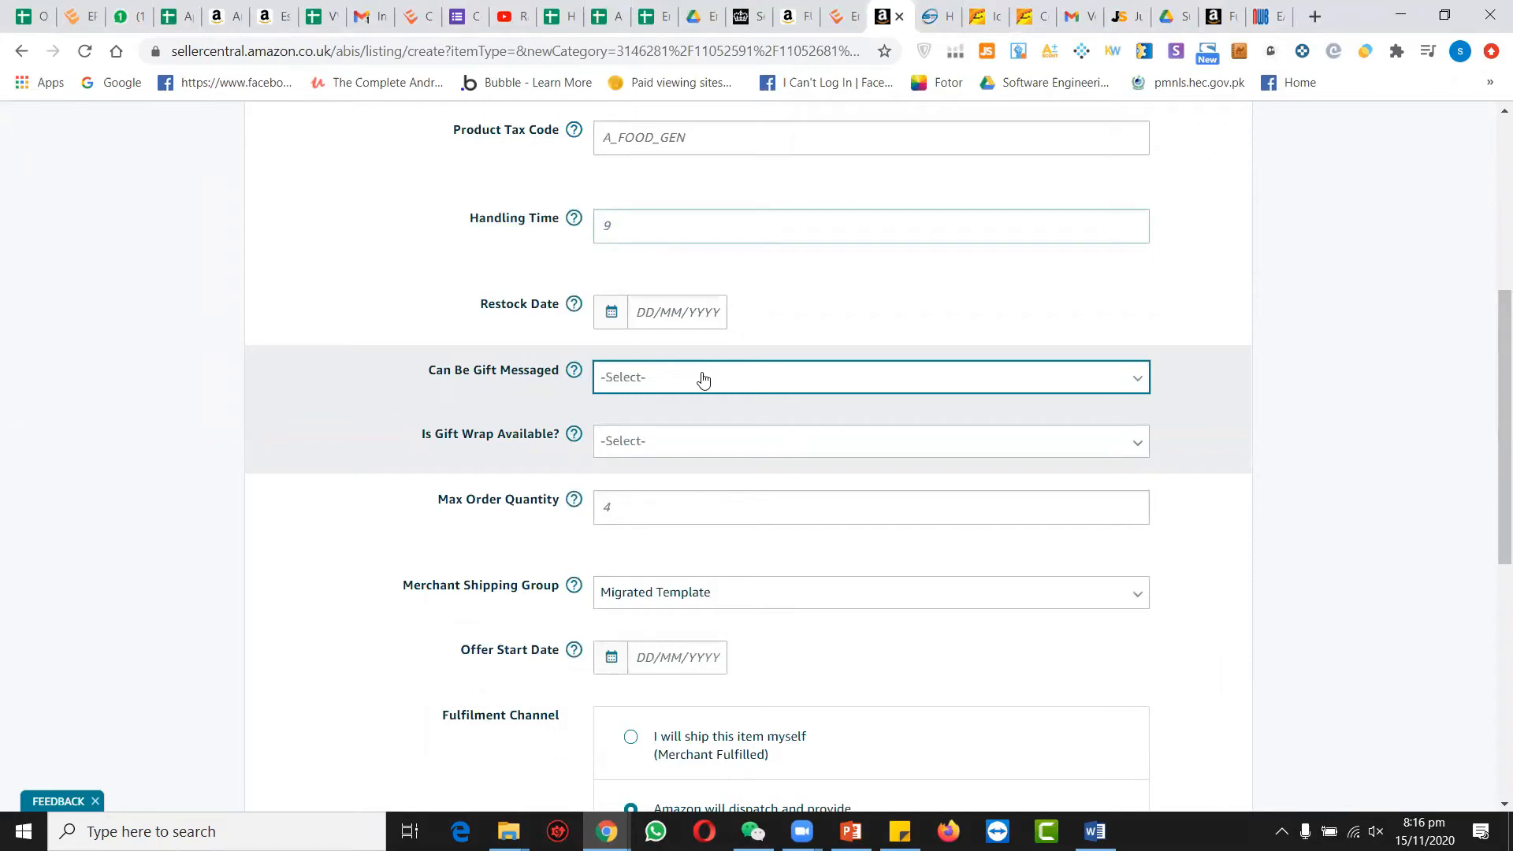
{"action": "left_click", "coordinate": [703, 379]}
{"action": "left_click", "coordinate": [702, 379]}
{"action": "left_click", "coordinate": [646, 446]}
{"action": "left_click", "coordinate": [646, 446]}
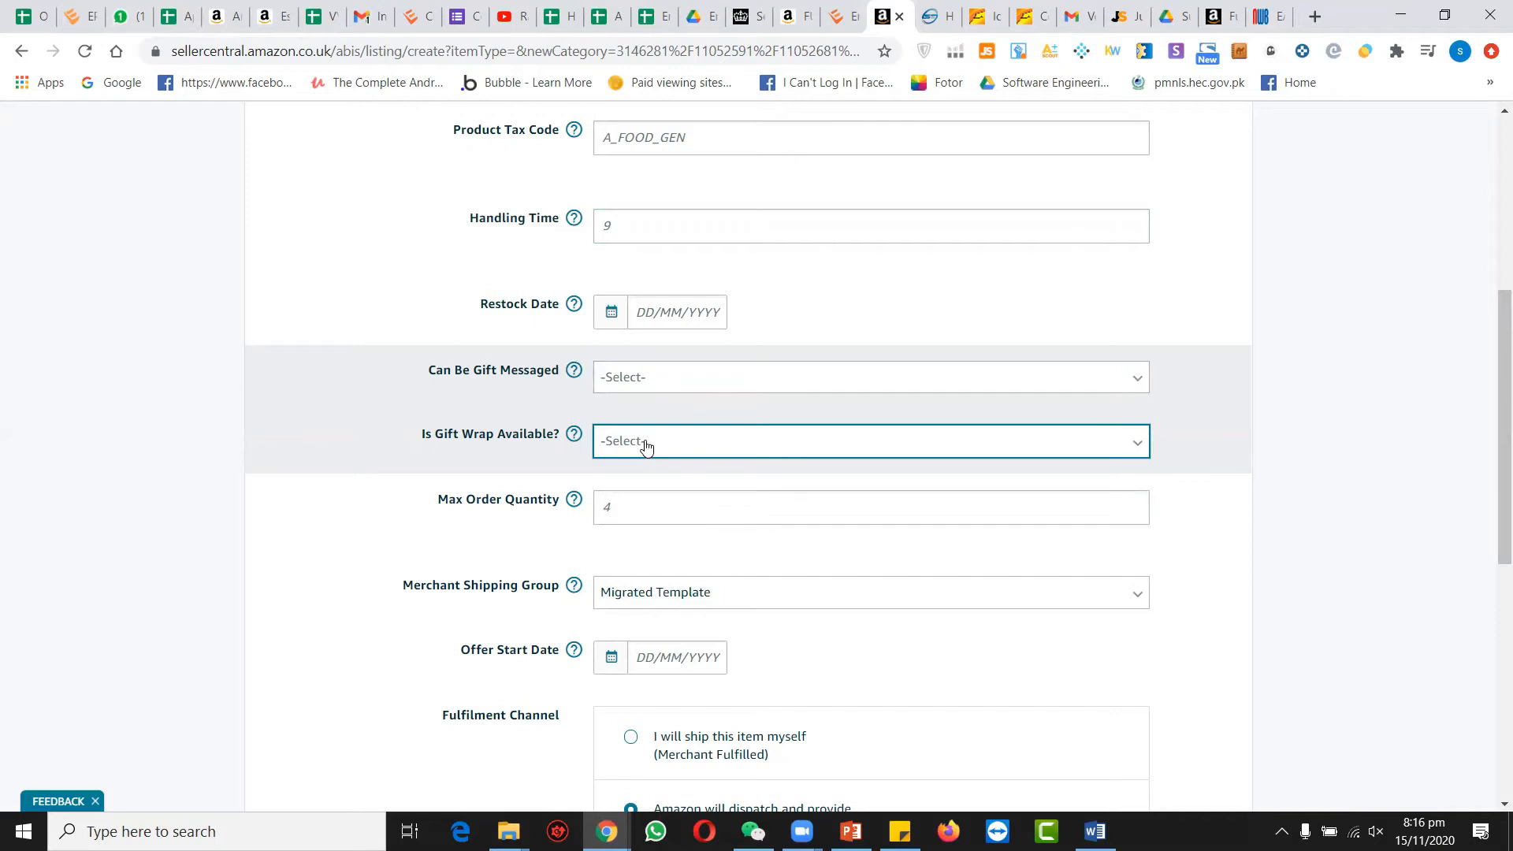
Set the offer's Max Order Quantity to 2 and check the Fulfilment Channel choice.
{"action": "left_click", "coordinate": [623, 498]}
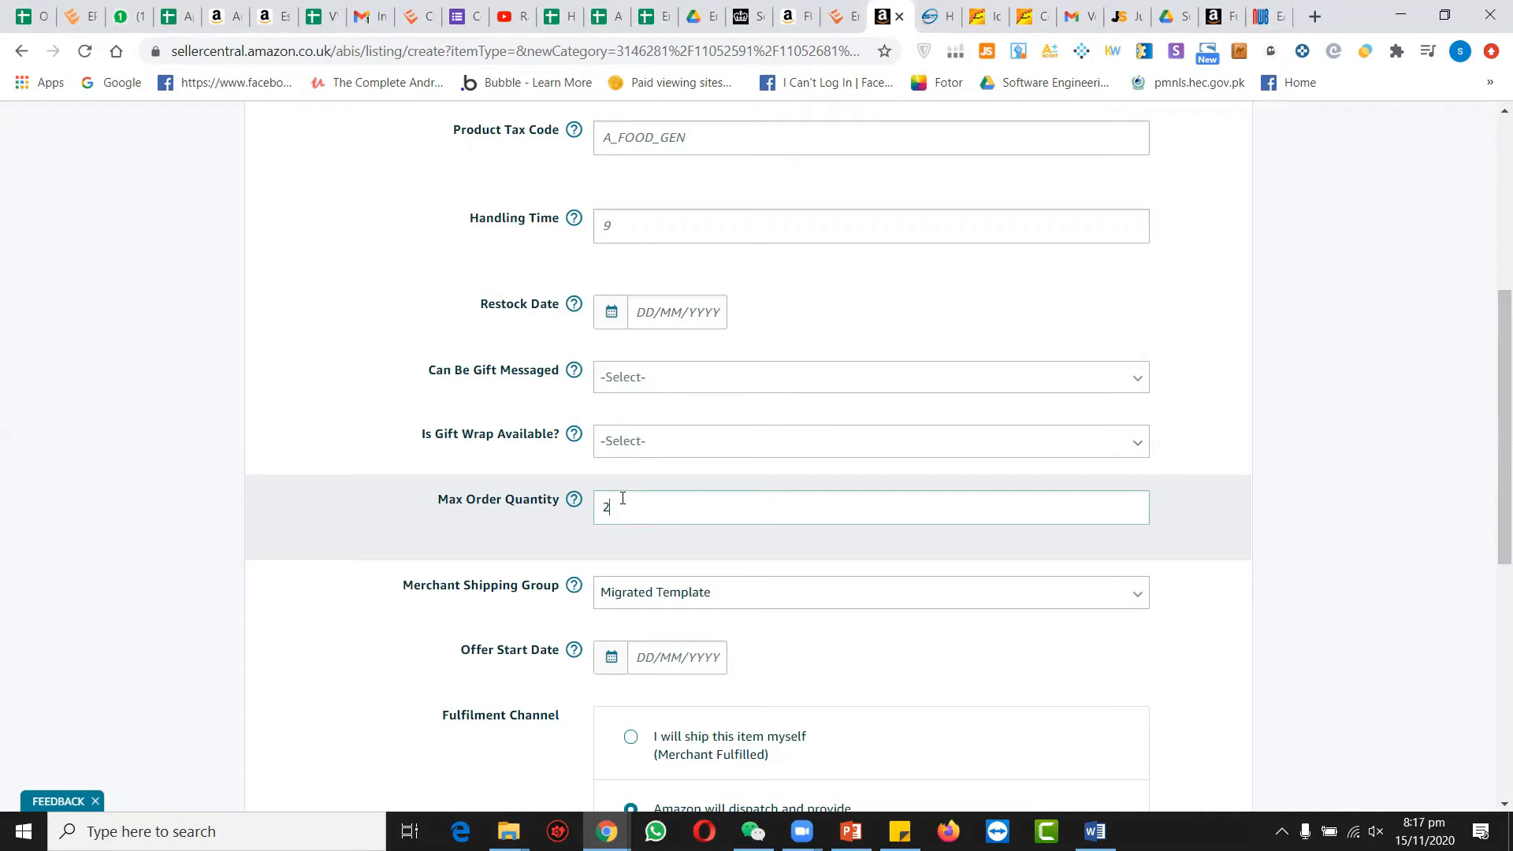
{"action": "scroll", "coordinate": [670, 473], "scroll_direction": "down", "scroll_amount": 5}
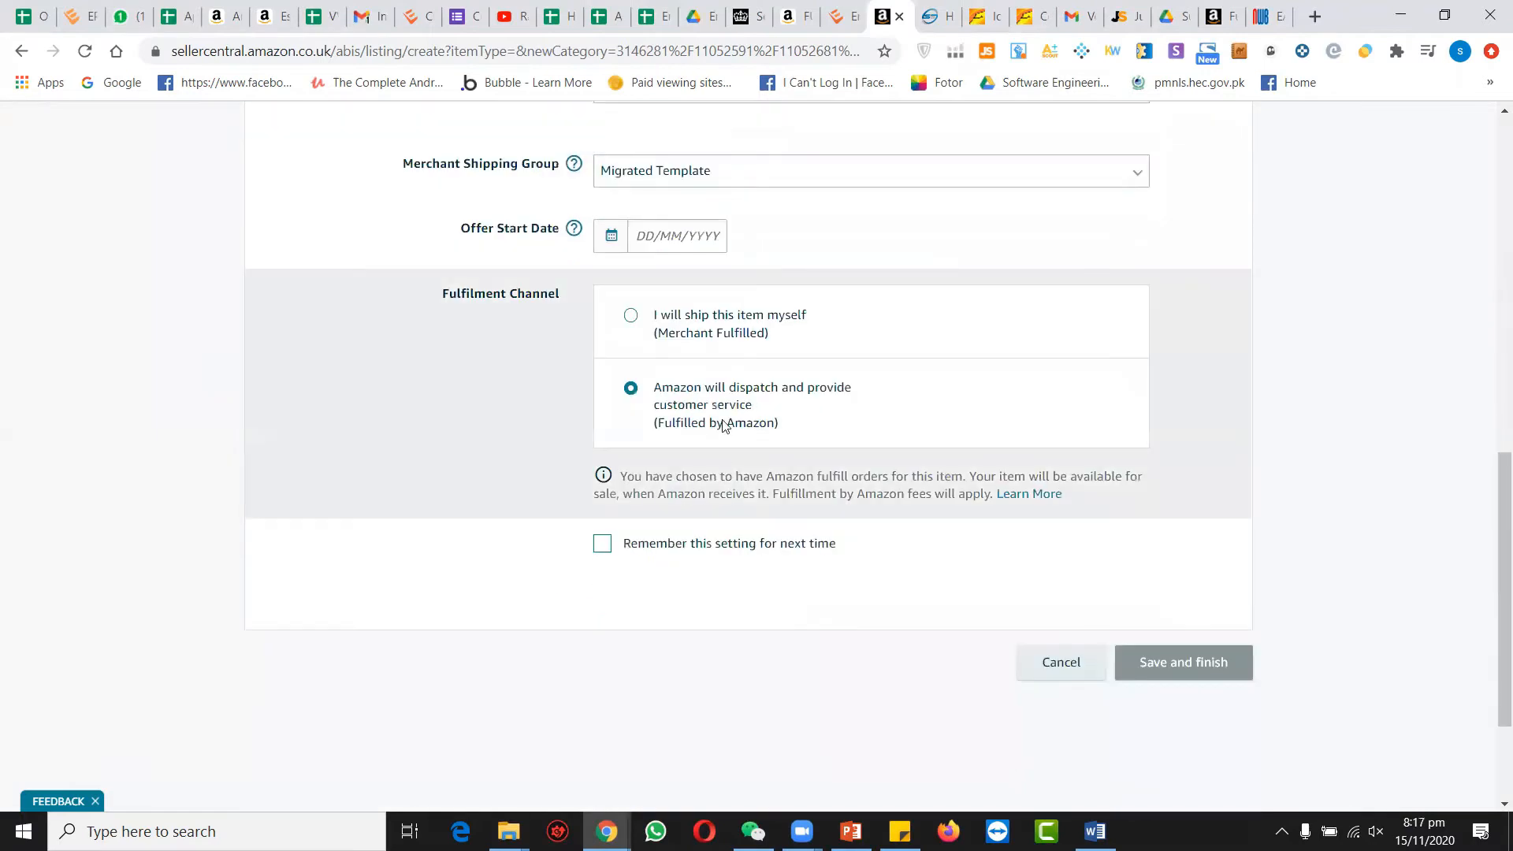
{"action": "scroll", "coordinate": [711, 396], "scroll_direction": "up", "scroll_amount": 5}
{"action": "scroll", "coordinate": [711, 396], "scroll_direction": "up", "scroll_amount": 5}
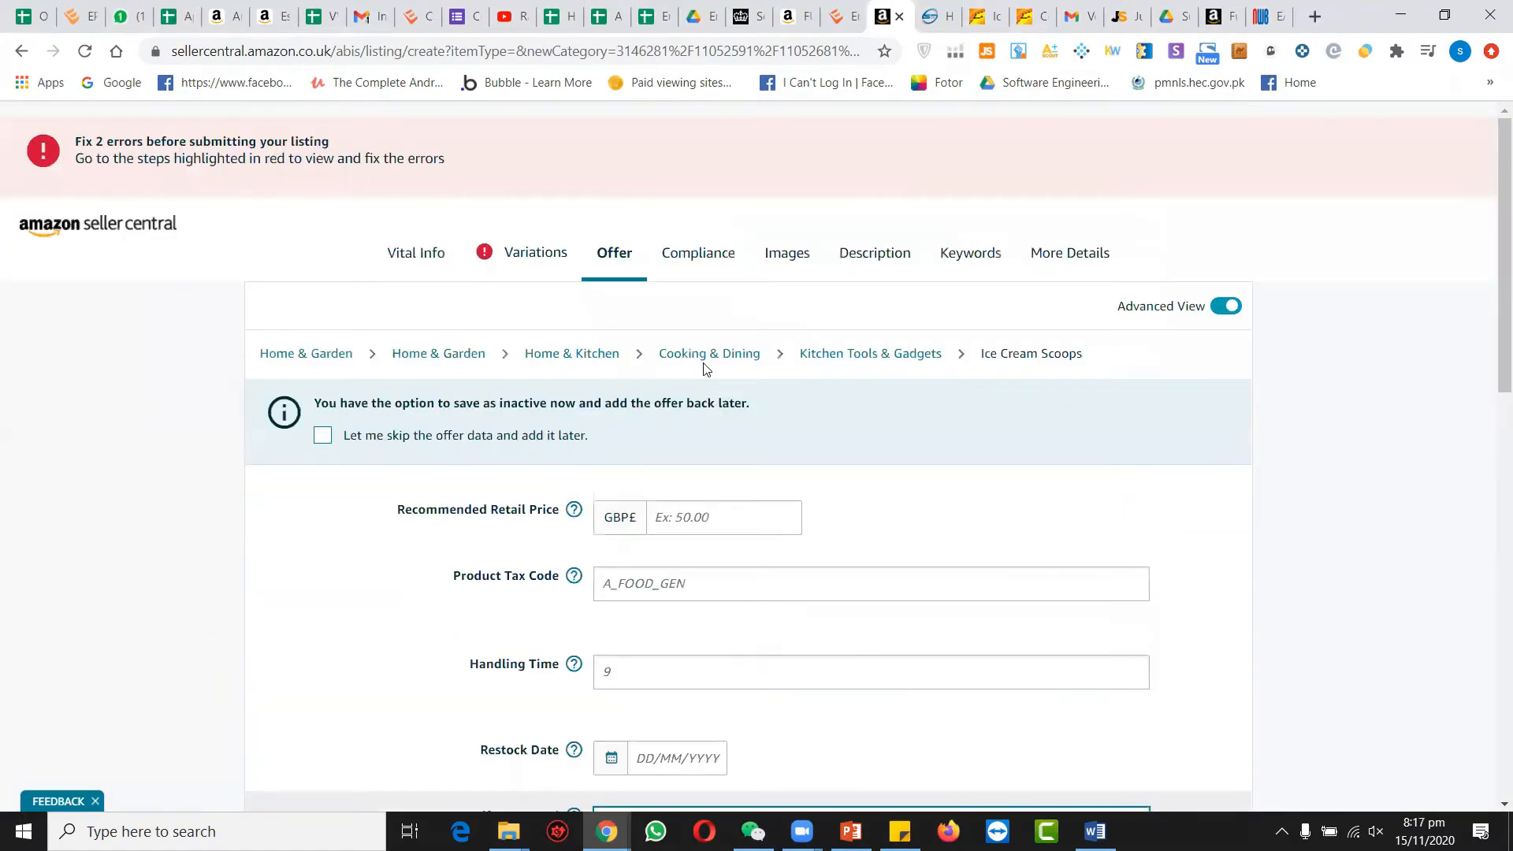
Look through the Compliance section's battery and weight fields and the Images section's upload slots.
{"action": "left_click", "coordinate": [712, 253]}
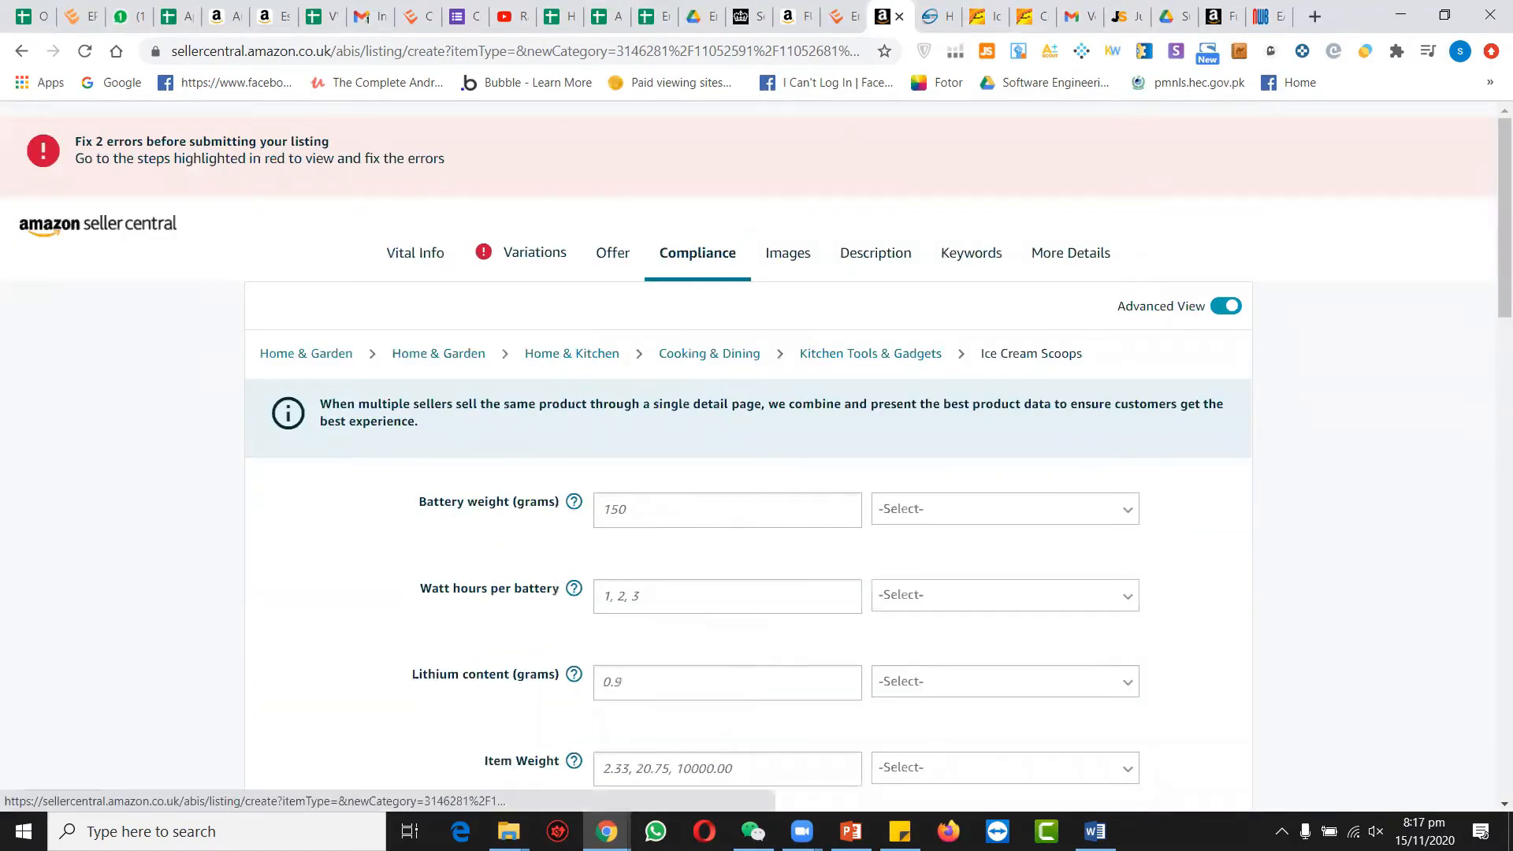
{"action": "scroll", "coordinate": [715, 673], "scroll_direction": "down", "scroll_amount": 8}
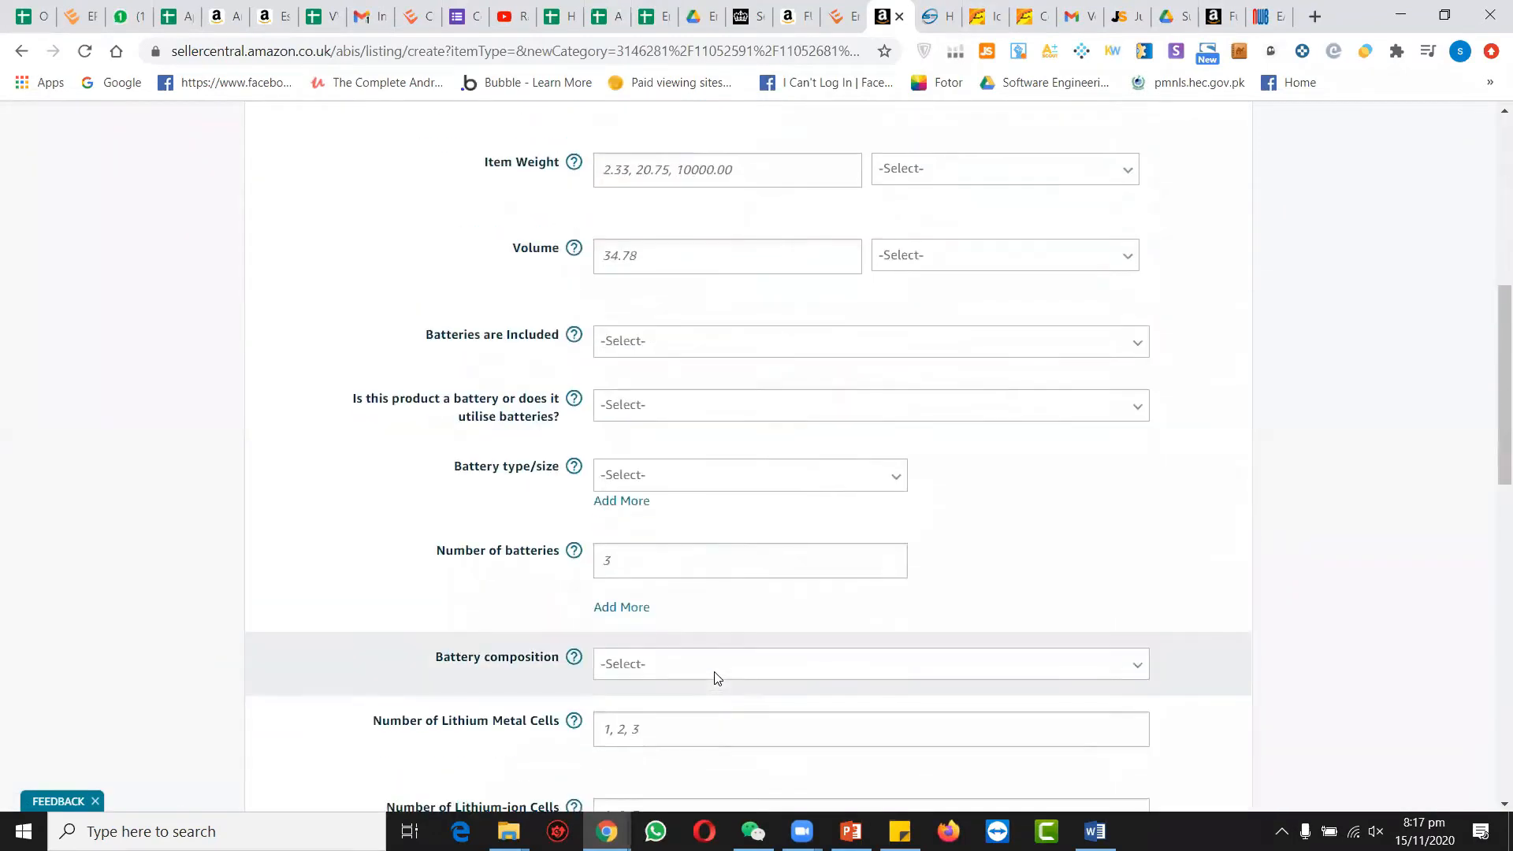
{"action": "scroll", "coordinate": [715, 678], "scroll_direction": "down", "scroll_amount": 14}
{"action": "key", "text": "Home"}
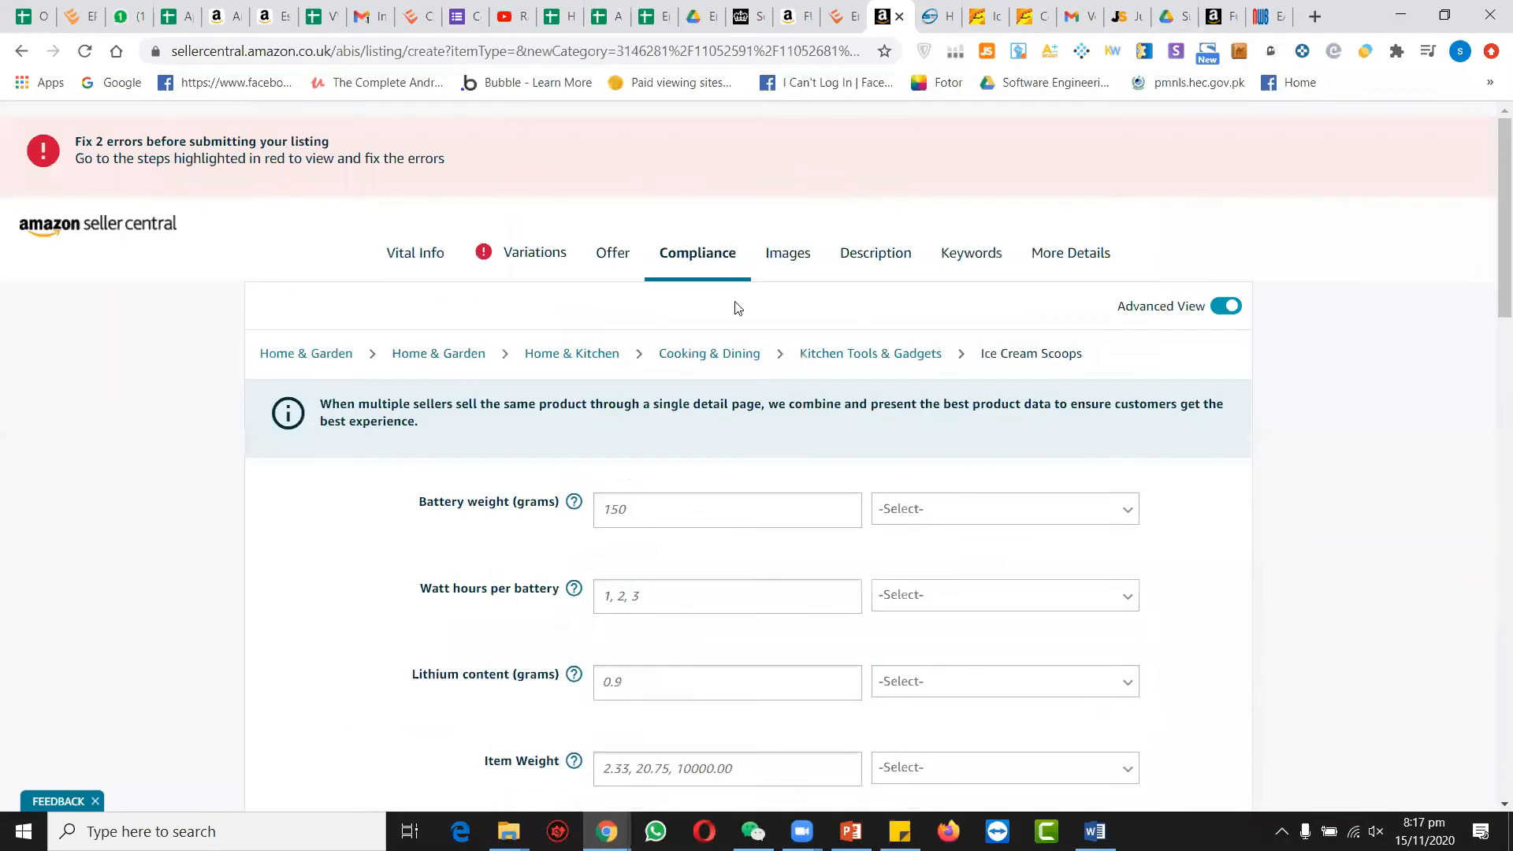
{"action": "left_click", "coordinate": [813, 255]}
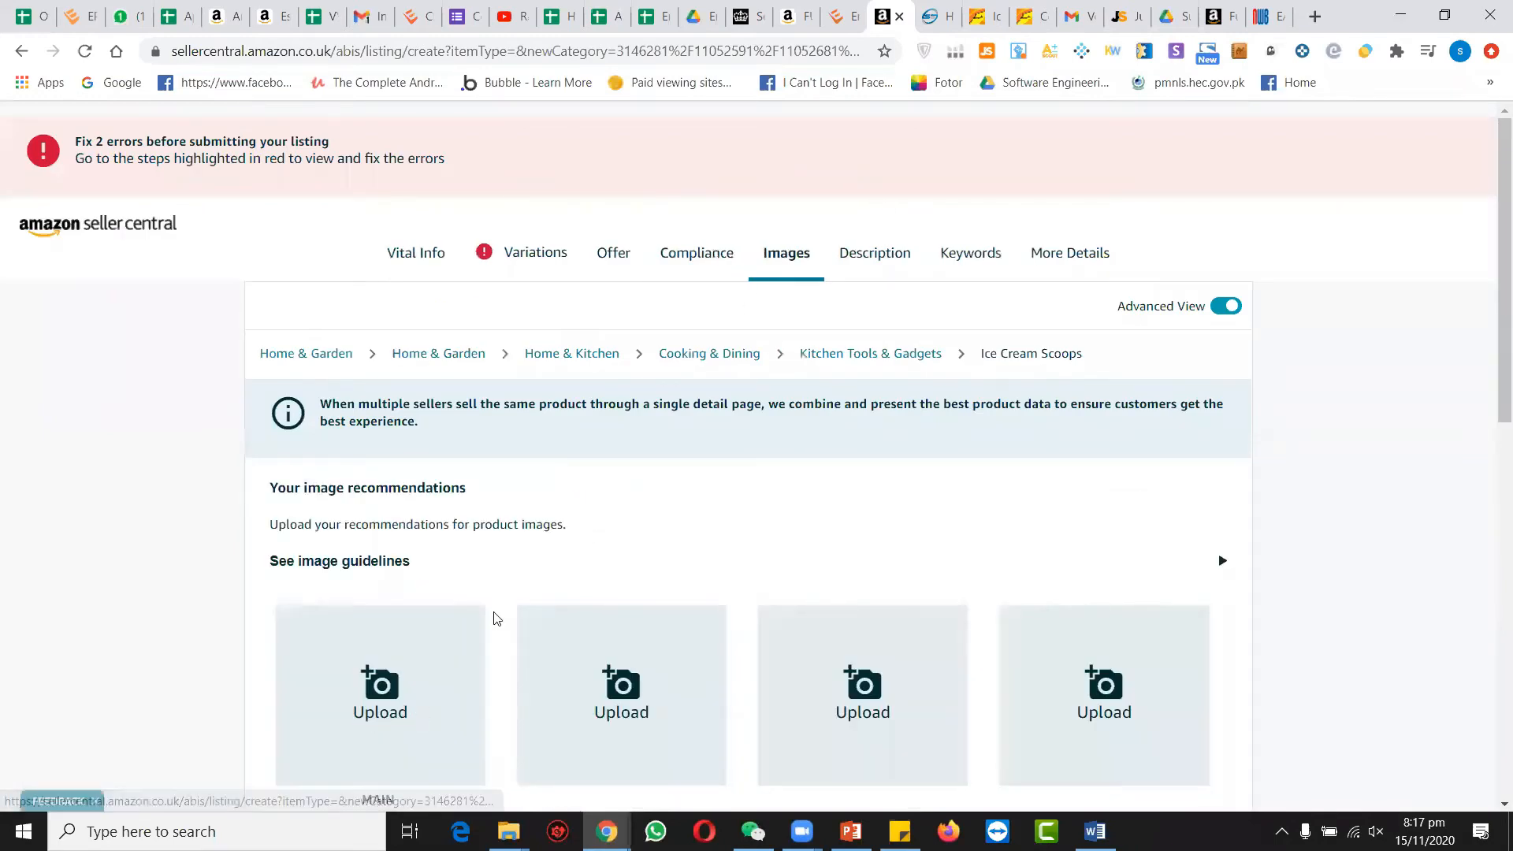
{"action": "scroll", "coordinate": [493, 618], "scroll_direction": "down", "scroll_amount": 2}
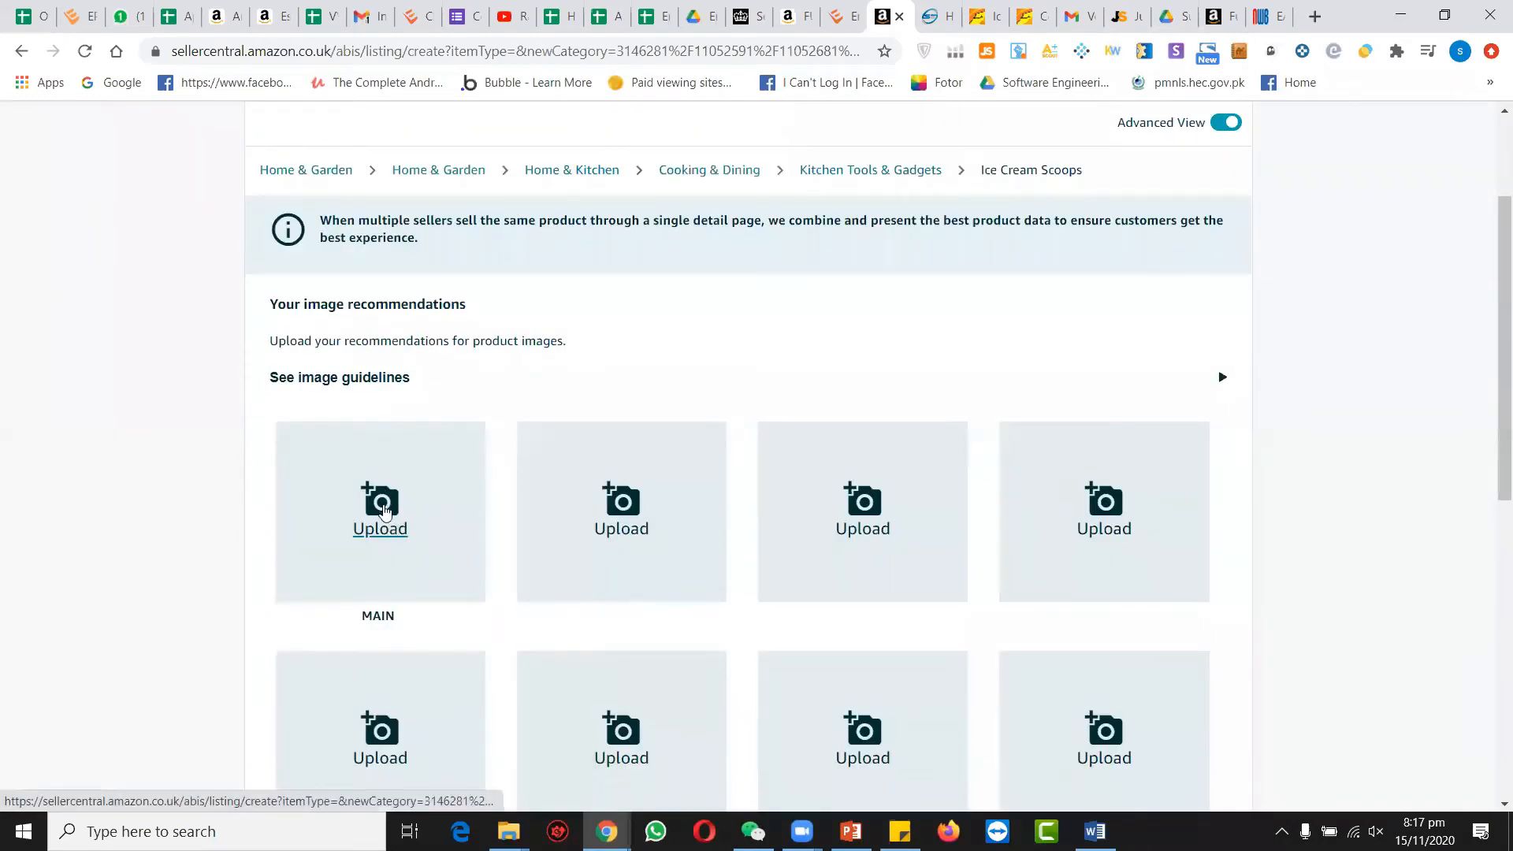
View the gallery images of the FUKTSYSM ice cream scoop on its Amazon product page, and return to the listing's Images section.
{"action": "left_click", "coordinate": [209, 11]}
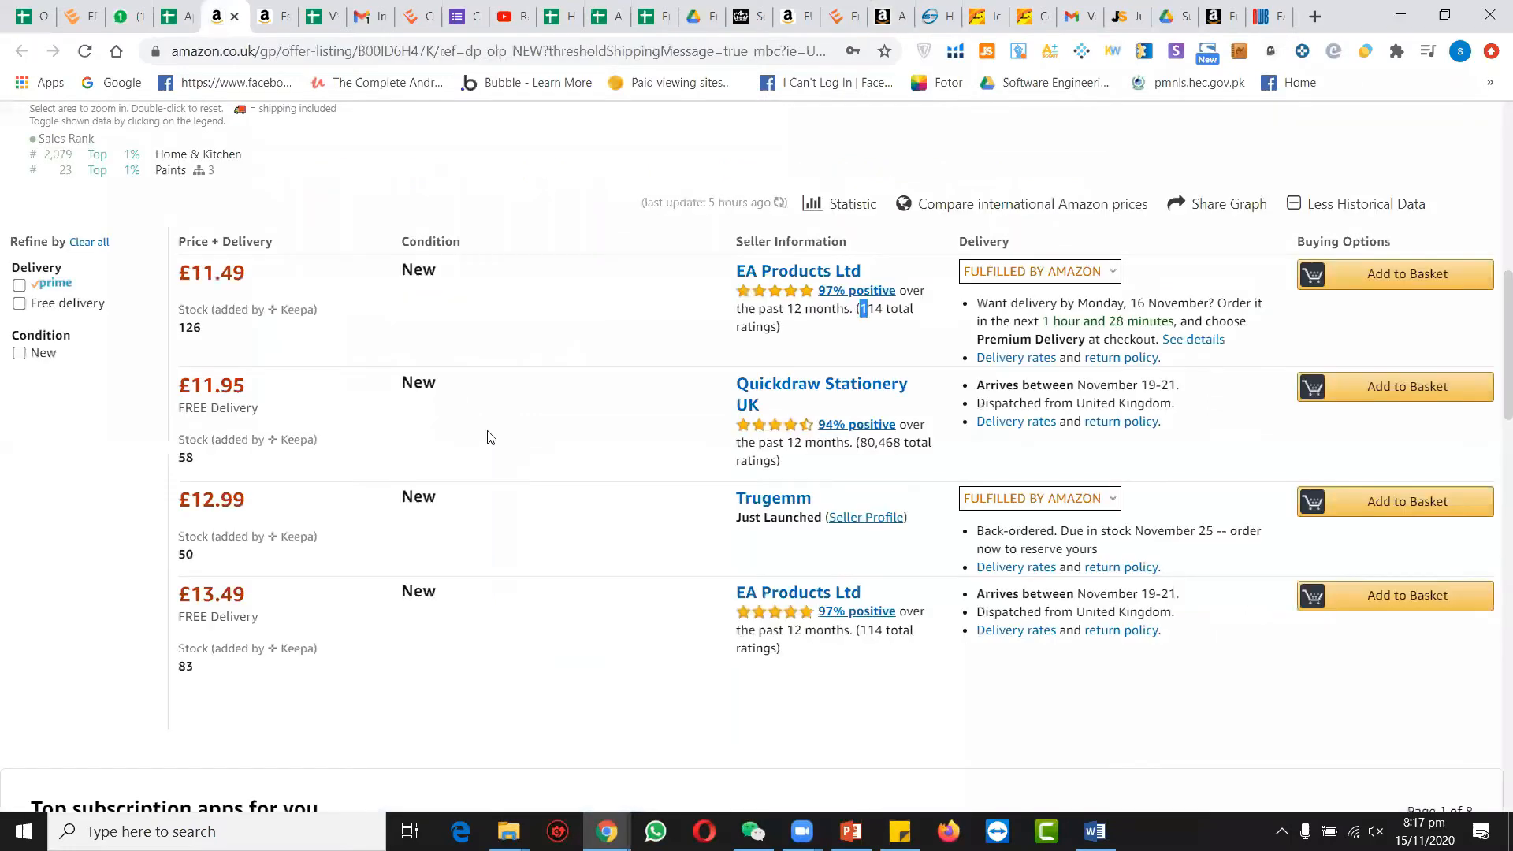
{"action": "scroll", "coordinate": [487, 437], "scroll_direction": "up", "scroll_amount": 5}
{"action": "left_click", "coordinate": [790, 15]}
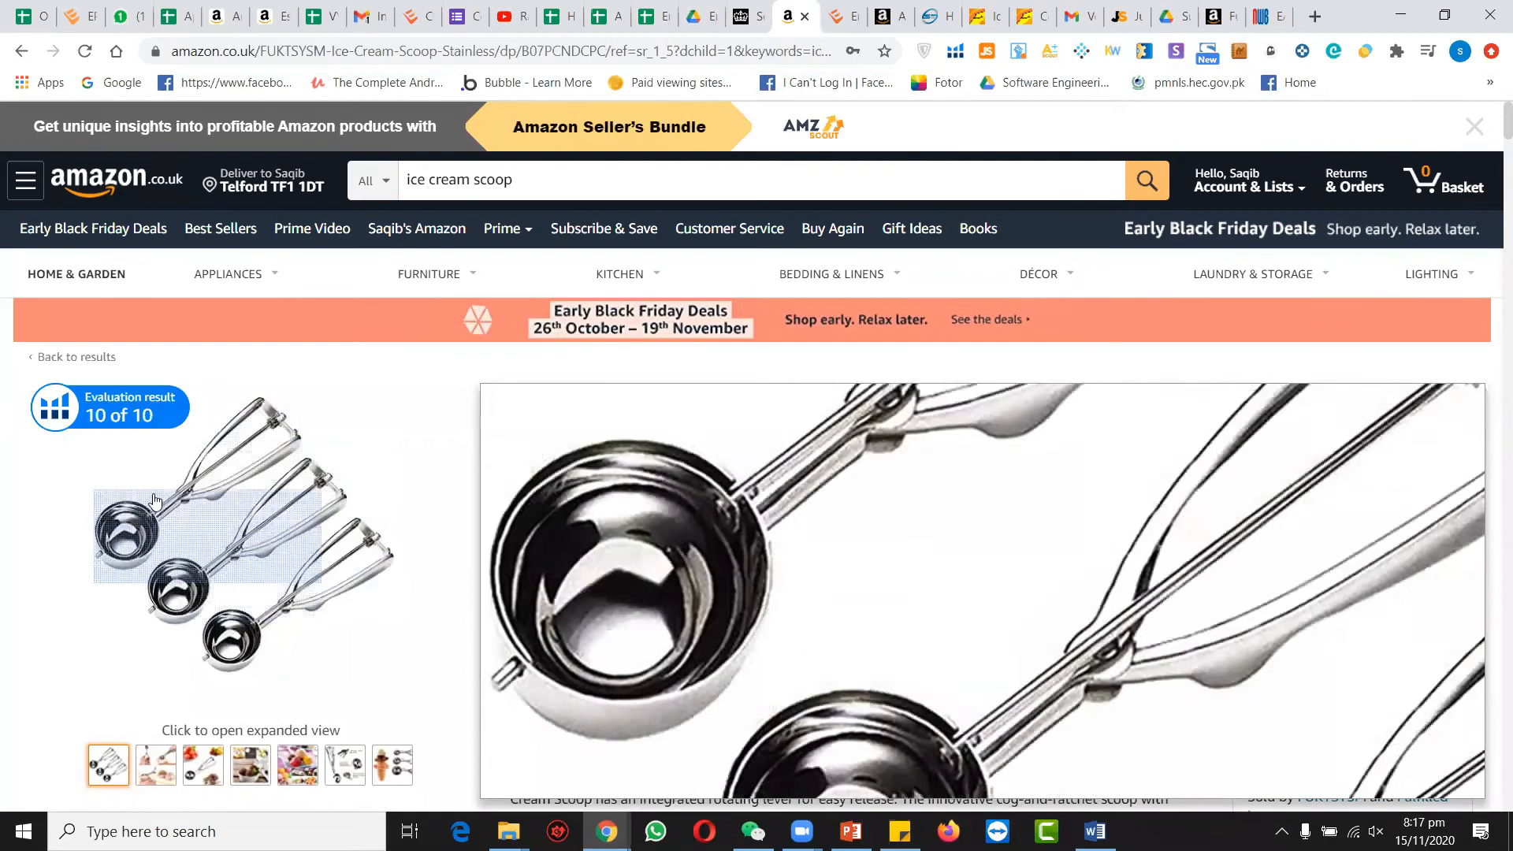
{"action": "left_click", "coordinate": [145, 652]}
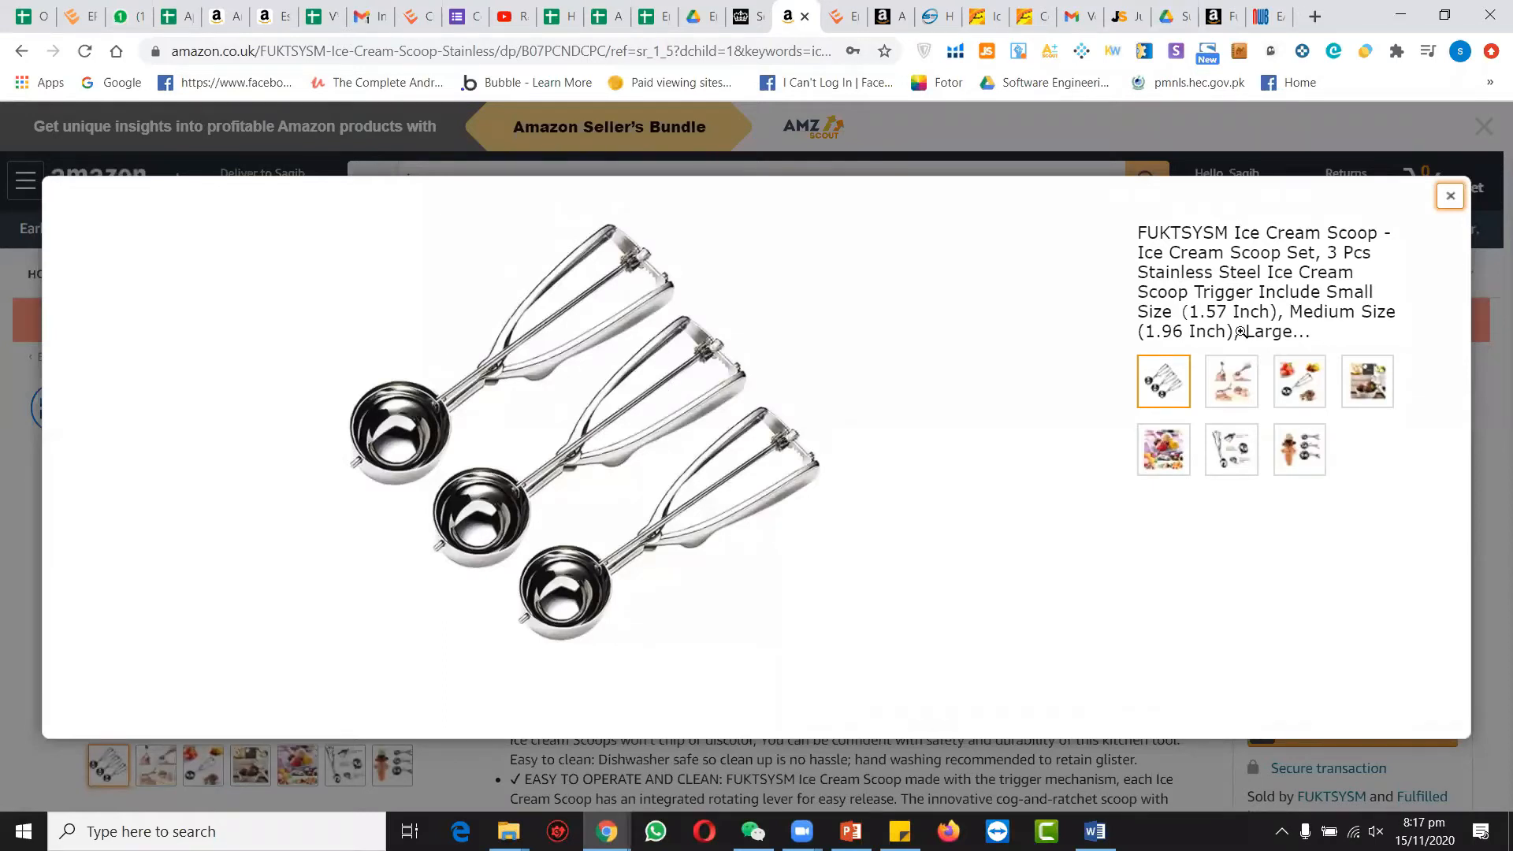
{"action": "left_click", "coordinate": [1231, 383]}
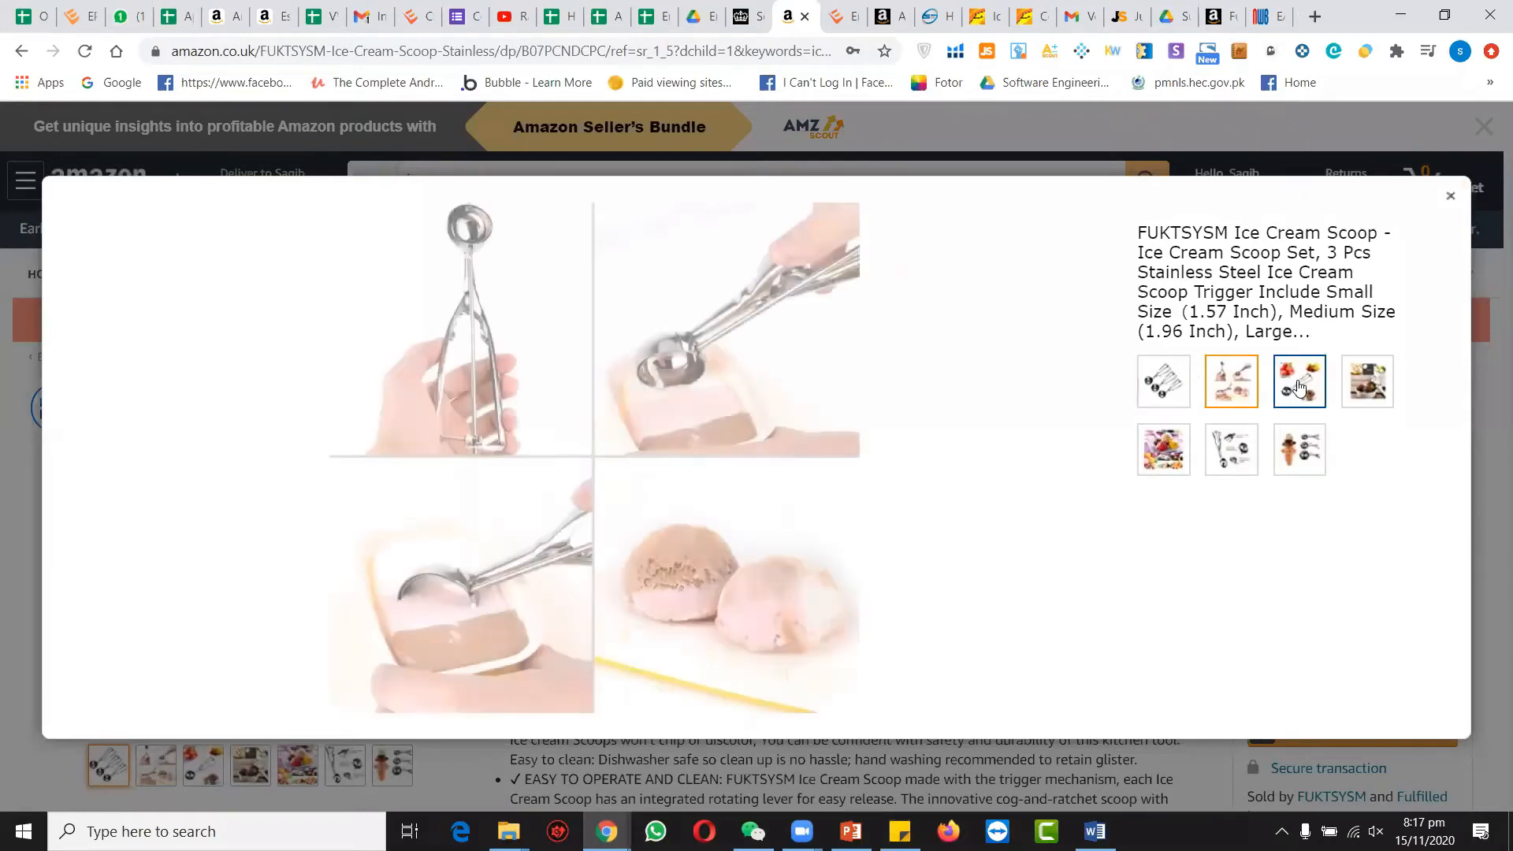
{"action": "left_click", "coordinate": [1299, 387]}
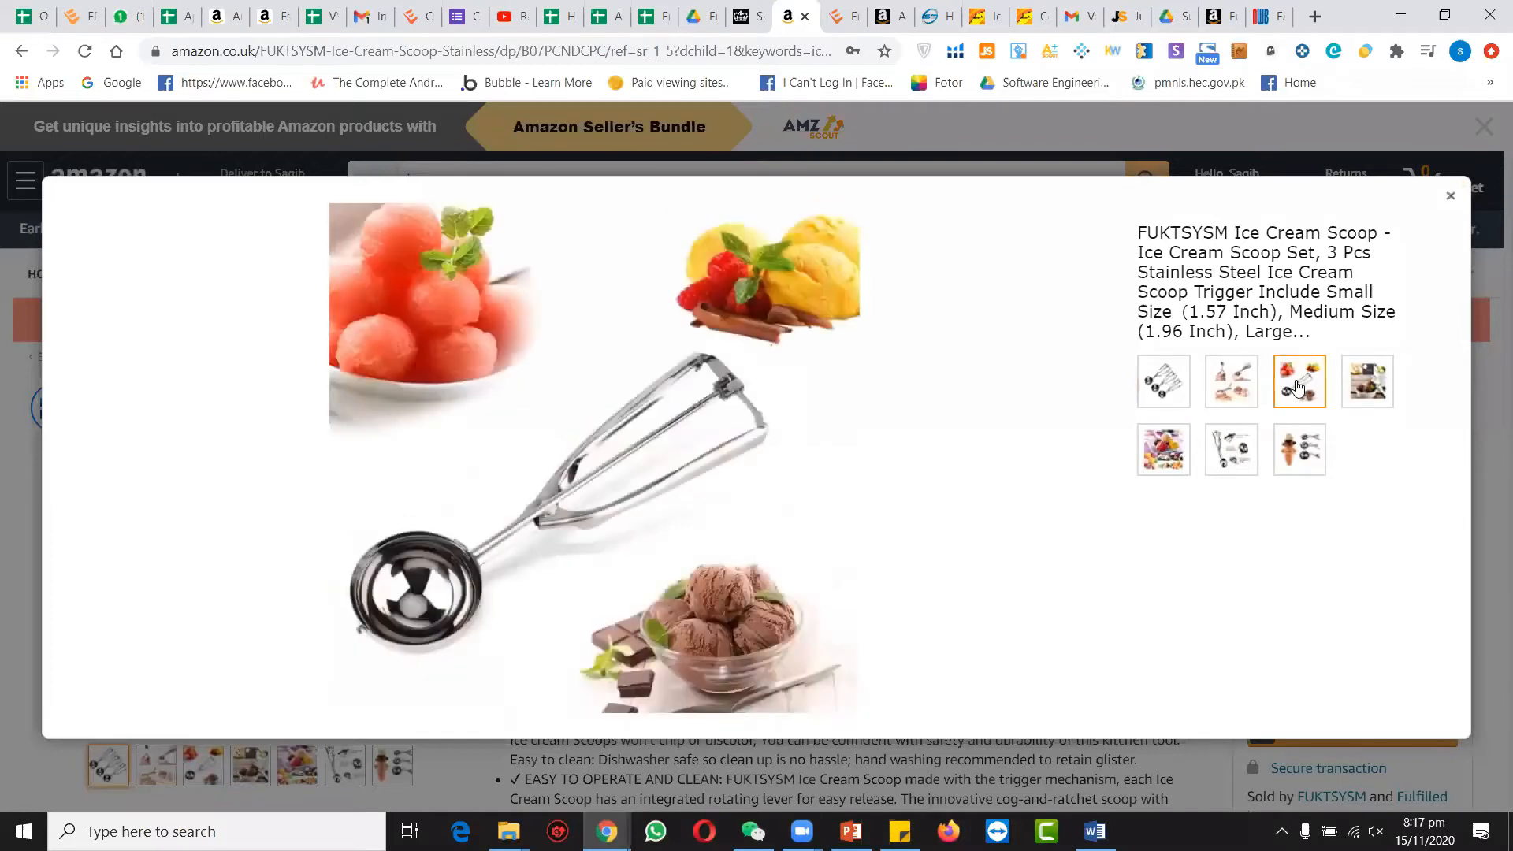
{"action": "left_click", "coordinate": [1371, 386]}
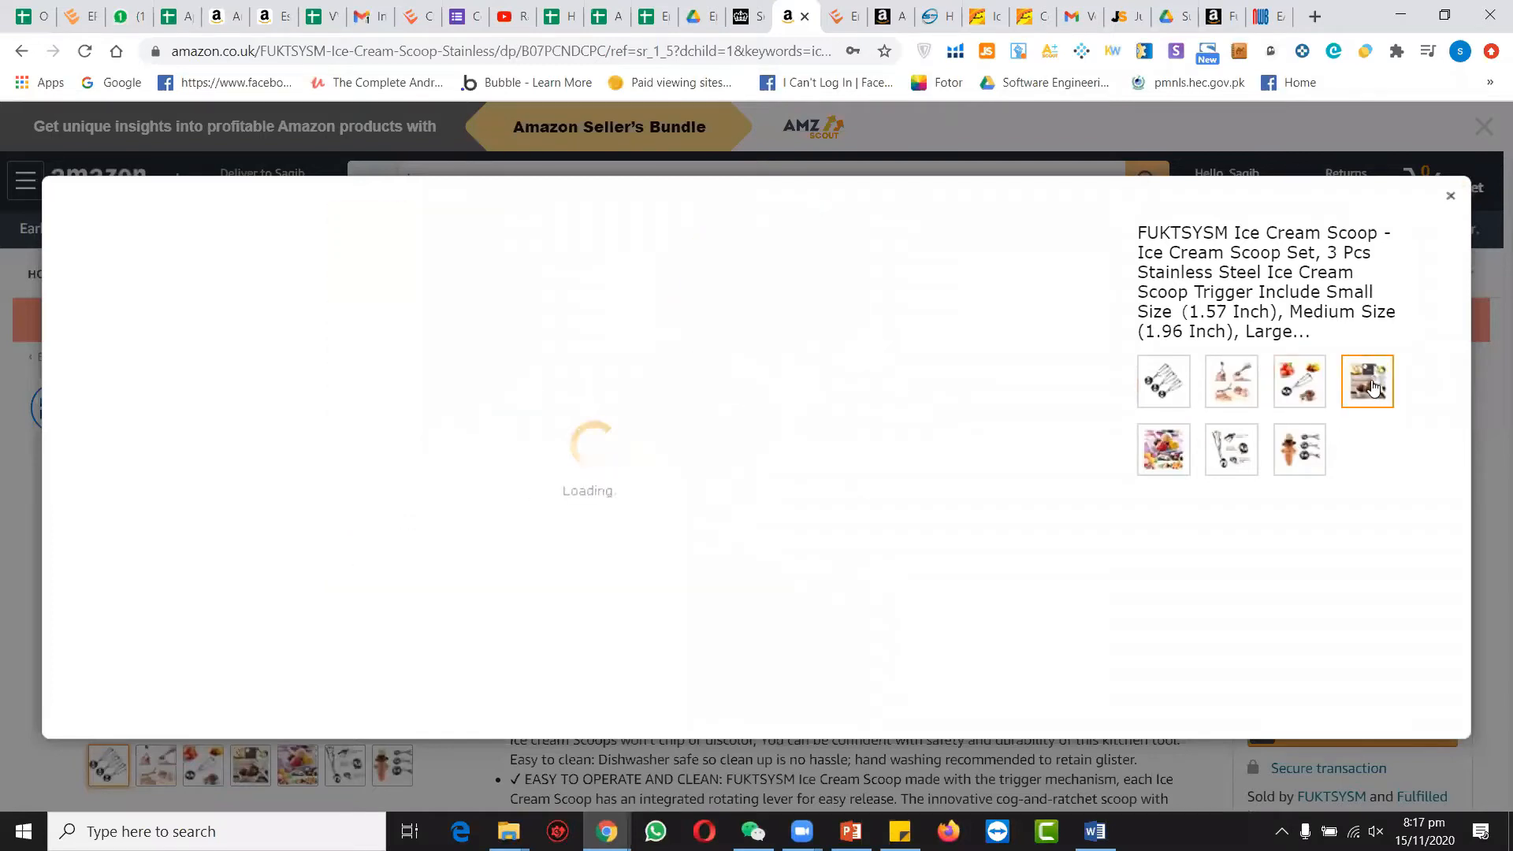
{"action": "left_click", "coordinate": [1158, 465]}
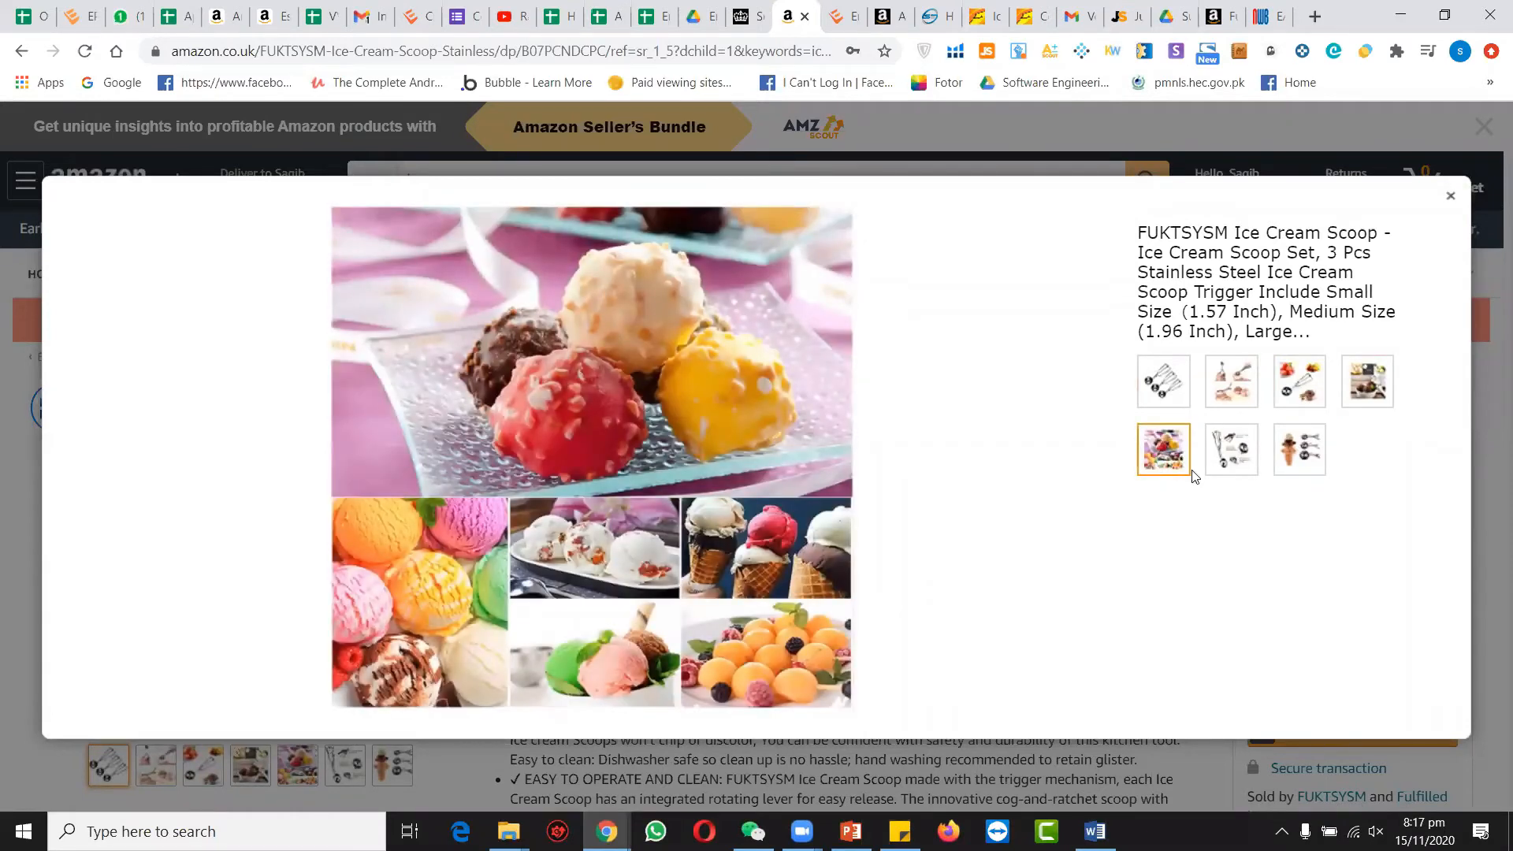
{"action": "left_click", "coordinate": [1230, 456]}
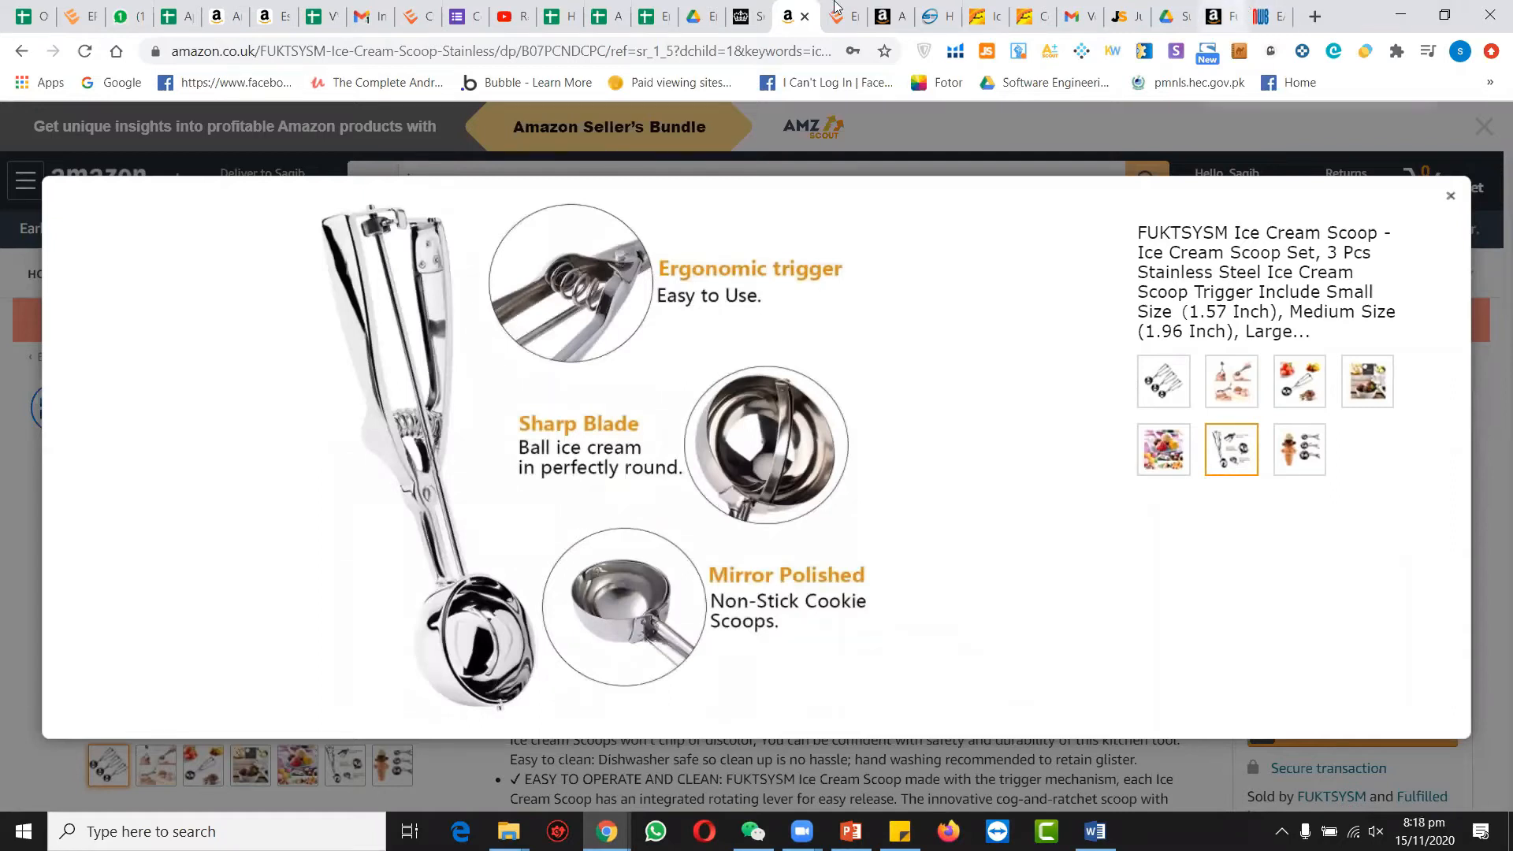
{"action": "left_click", "coordinate": [884, 15]}
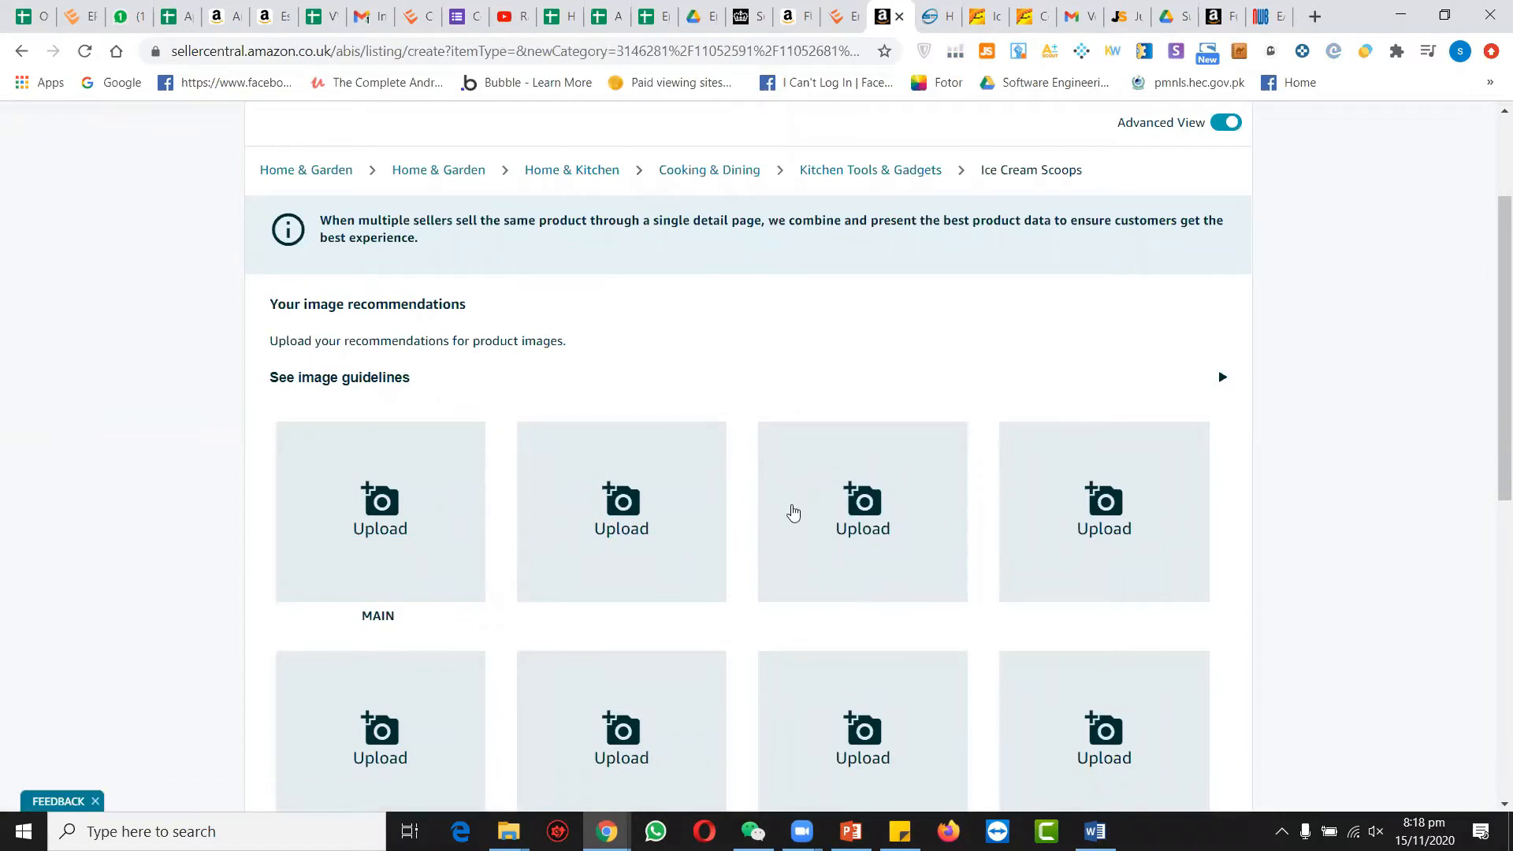
Check the listing's remaining image slots against the FUKTSYSM product page, closing its enlarged gallery and viewing the last product thumbnail.
{"action": "scroll", "coordinate": [1028, 530], "scroll_direction": "down", "scroll_amount": 4}
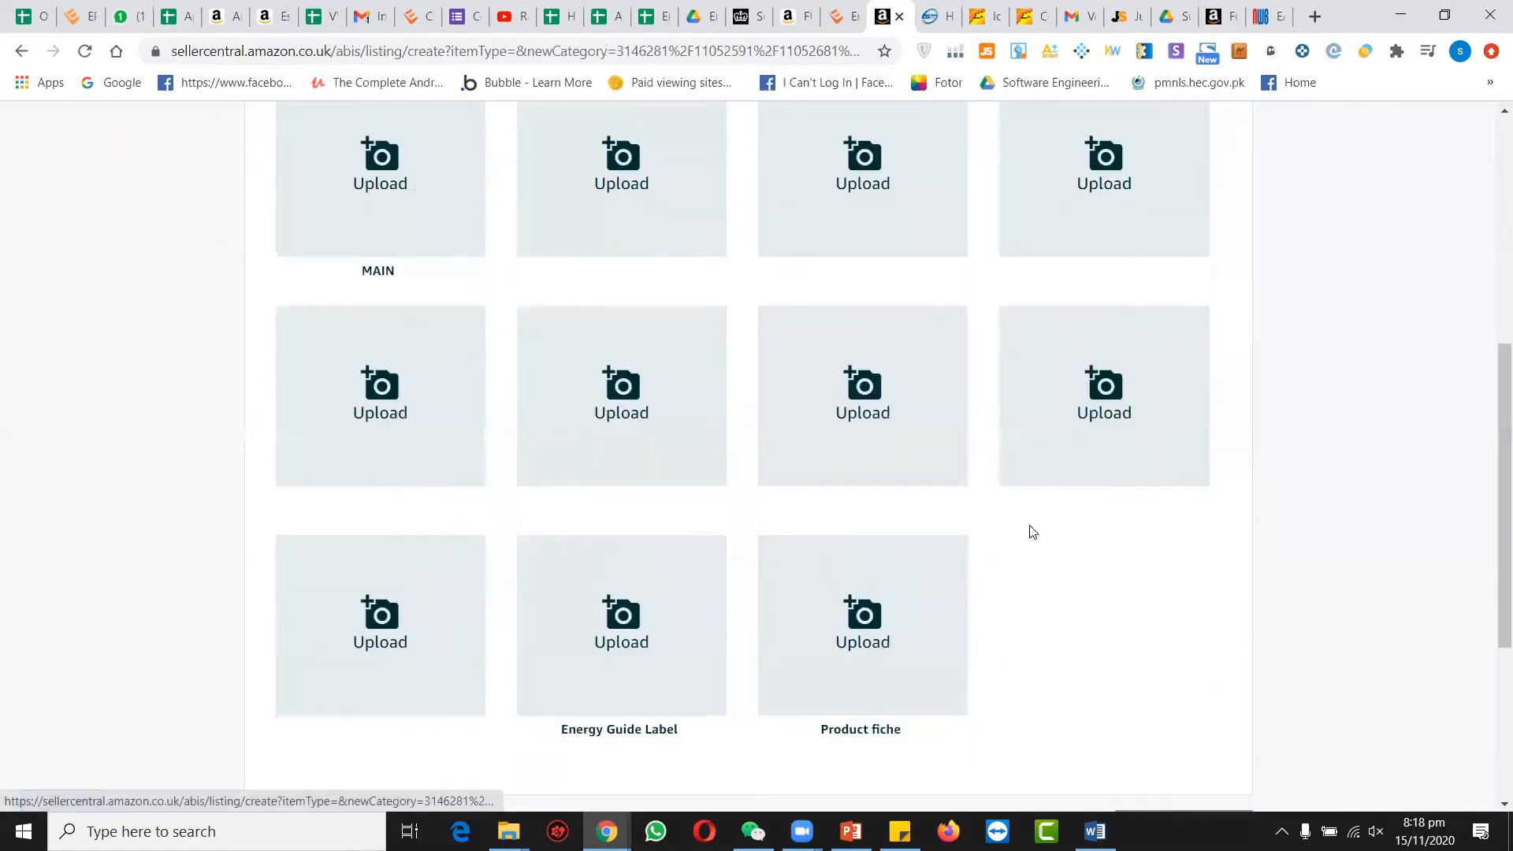
{"action": "scroll", "coordinate": [1032, 531], "scroll_direction": "up", "scroll_amount": 2}
{"action": "left_click", "coordinate": [789, 16]}
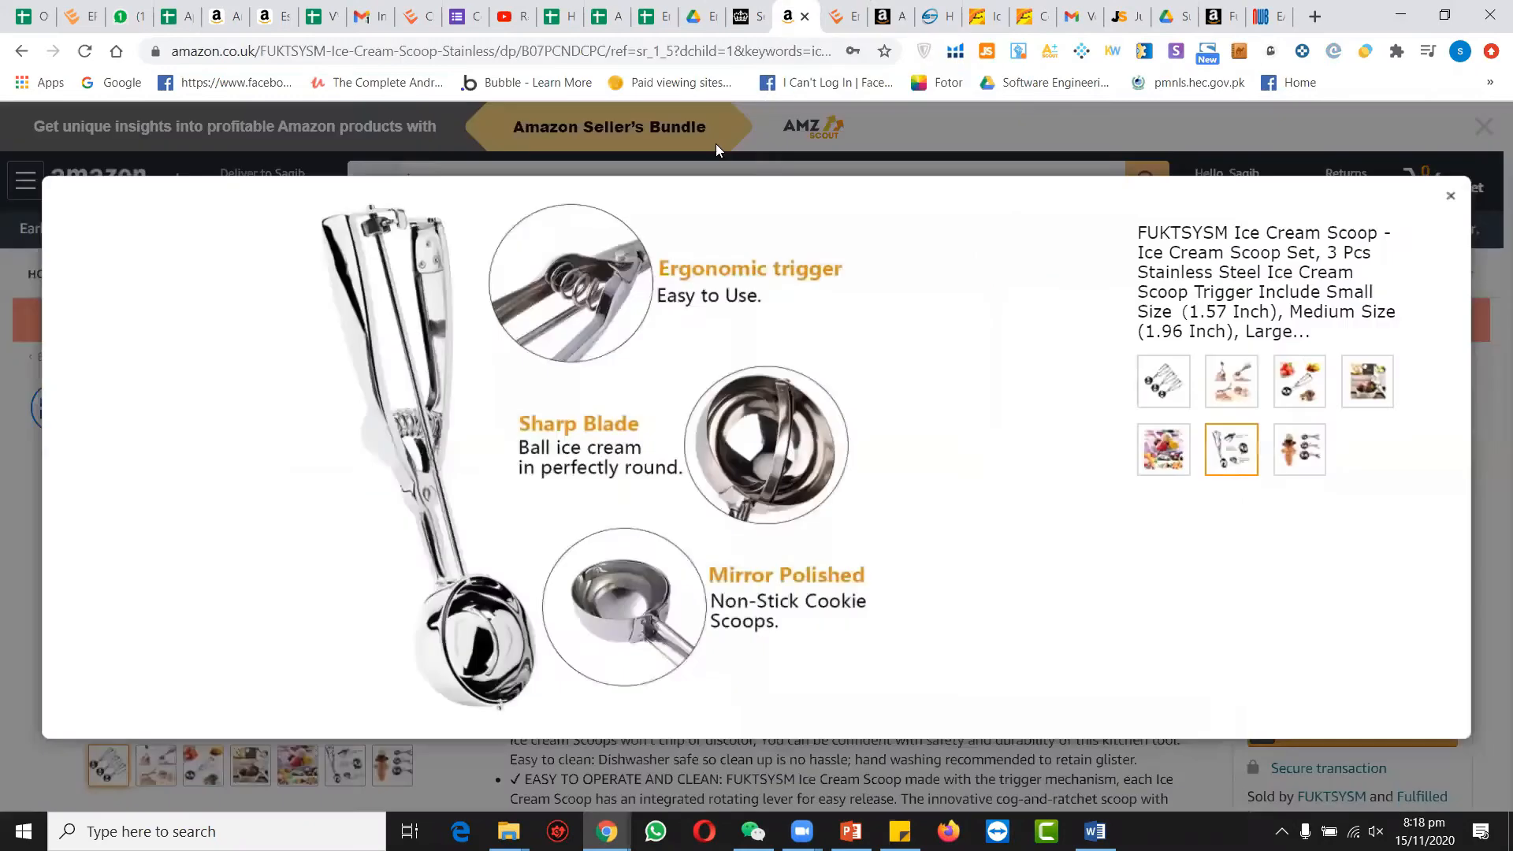
{"action": "left_click", "coordinate": [717, 148]}
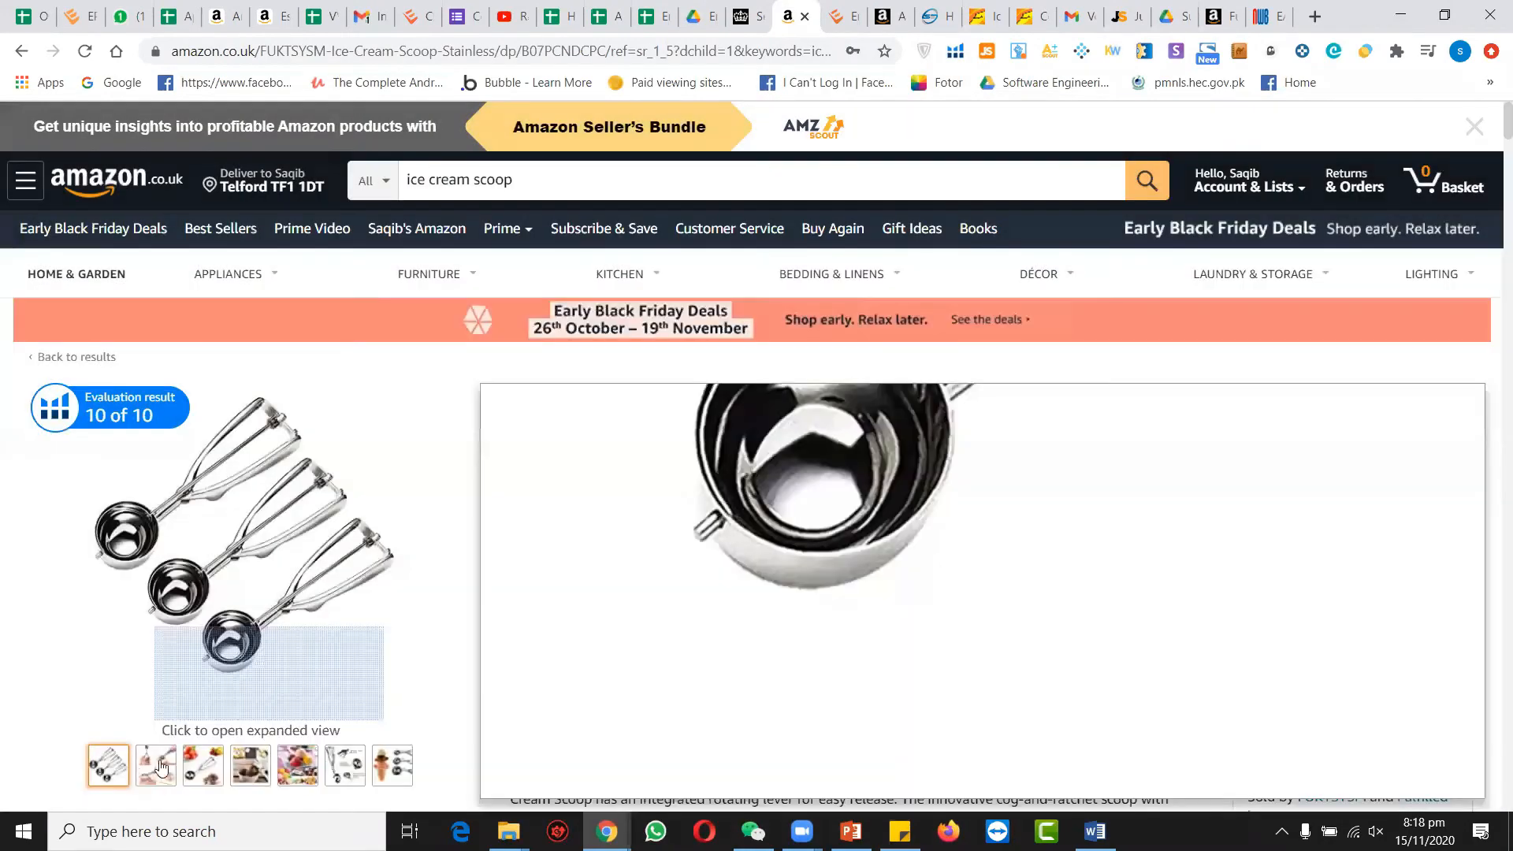
{"action": "left_click", "coordinate": [407, 775]}
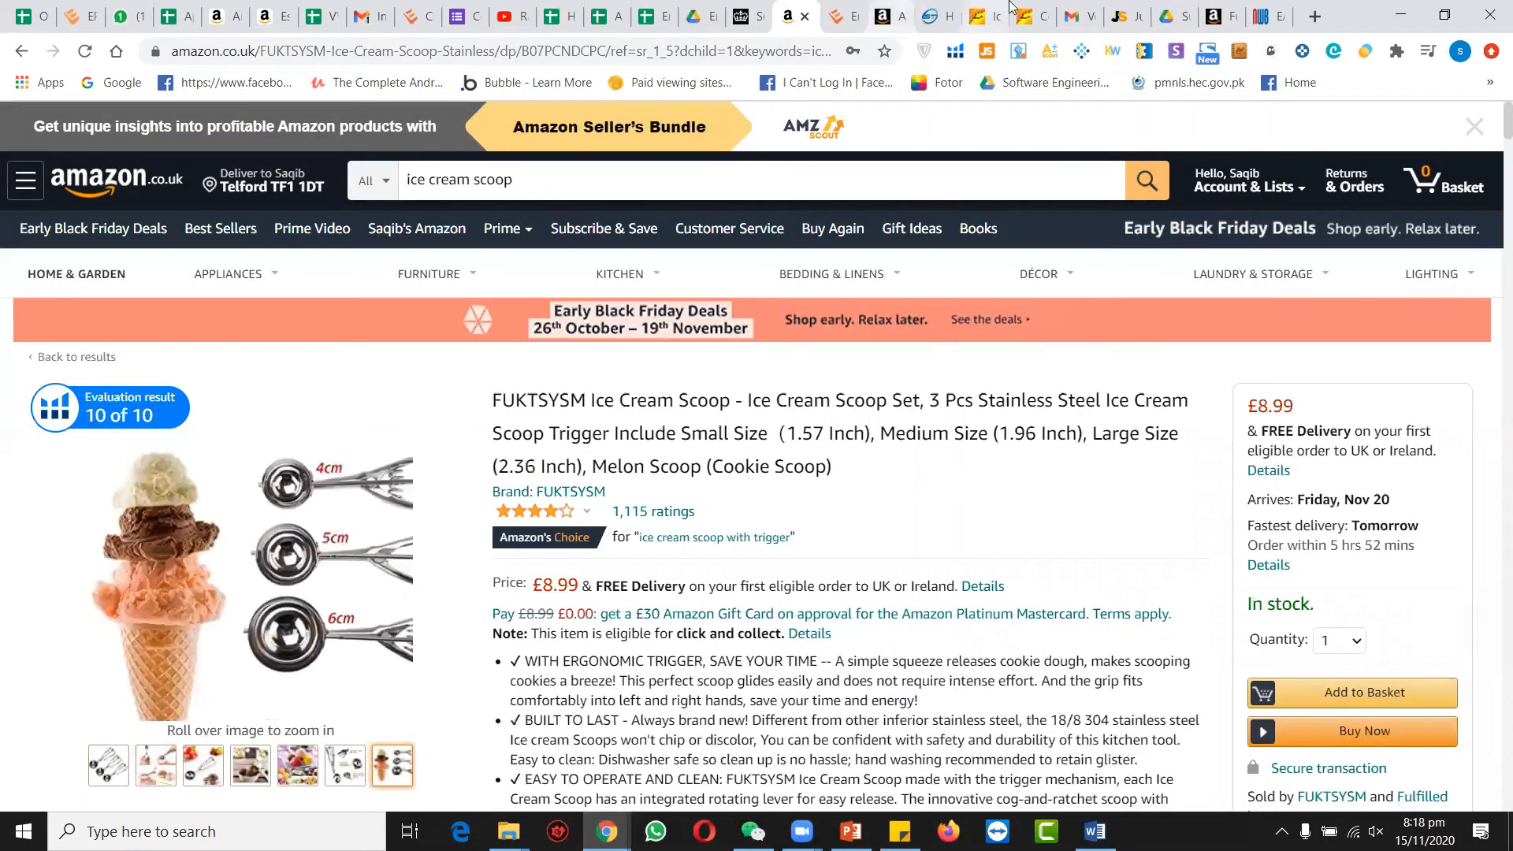
{"action": "left_click", "coordinate": [908, 9]}
{"action": "scroll", "coordinate": [471, 439], "scroll_direction": "up", "scroll_amount": 3}
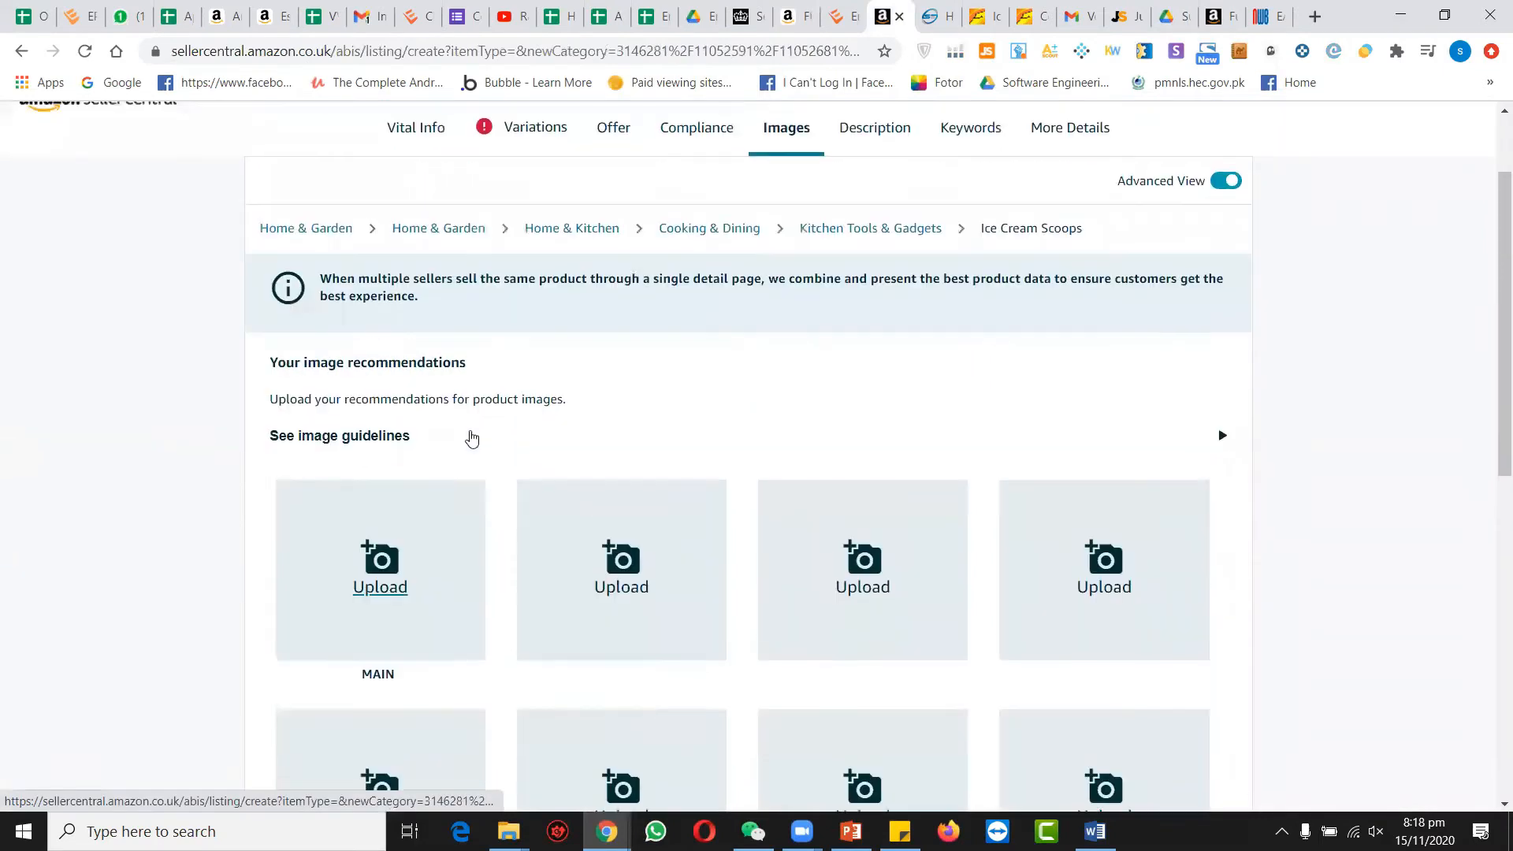
In the Description section, fill the Product Description with the FUKTSYSM ice cream scoop's full product title from its Amazon page.
{"action": "left_click", "coordinate": [875, 129]}
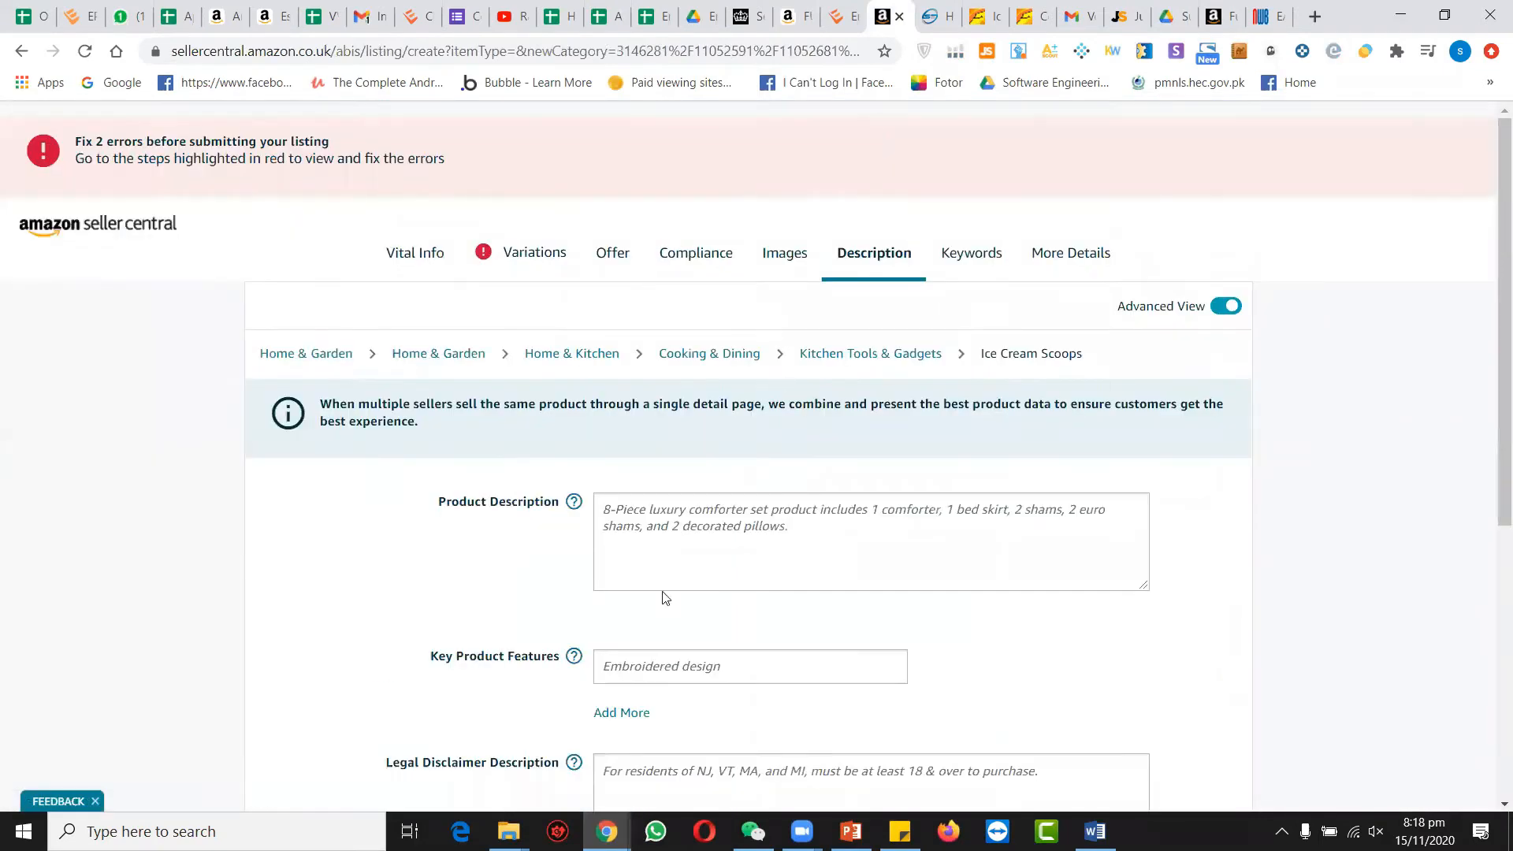
{"action": "scroll", "coordinate": [711, 501], "scroll_direction": "down", "scroll_amount": 2}
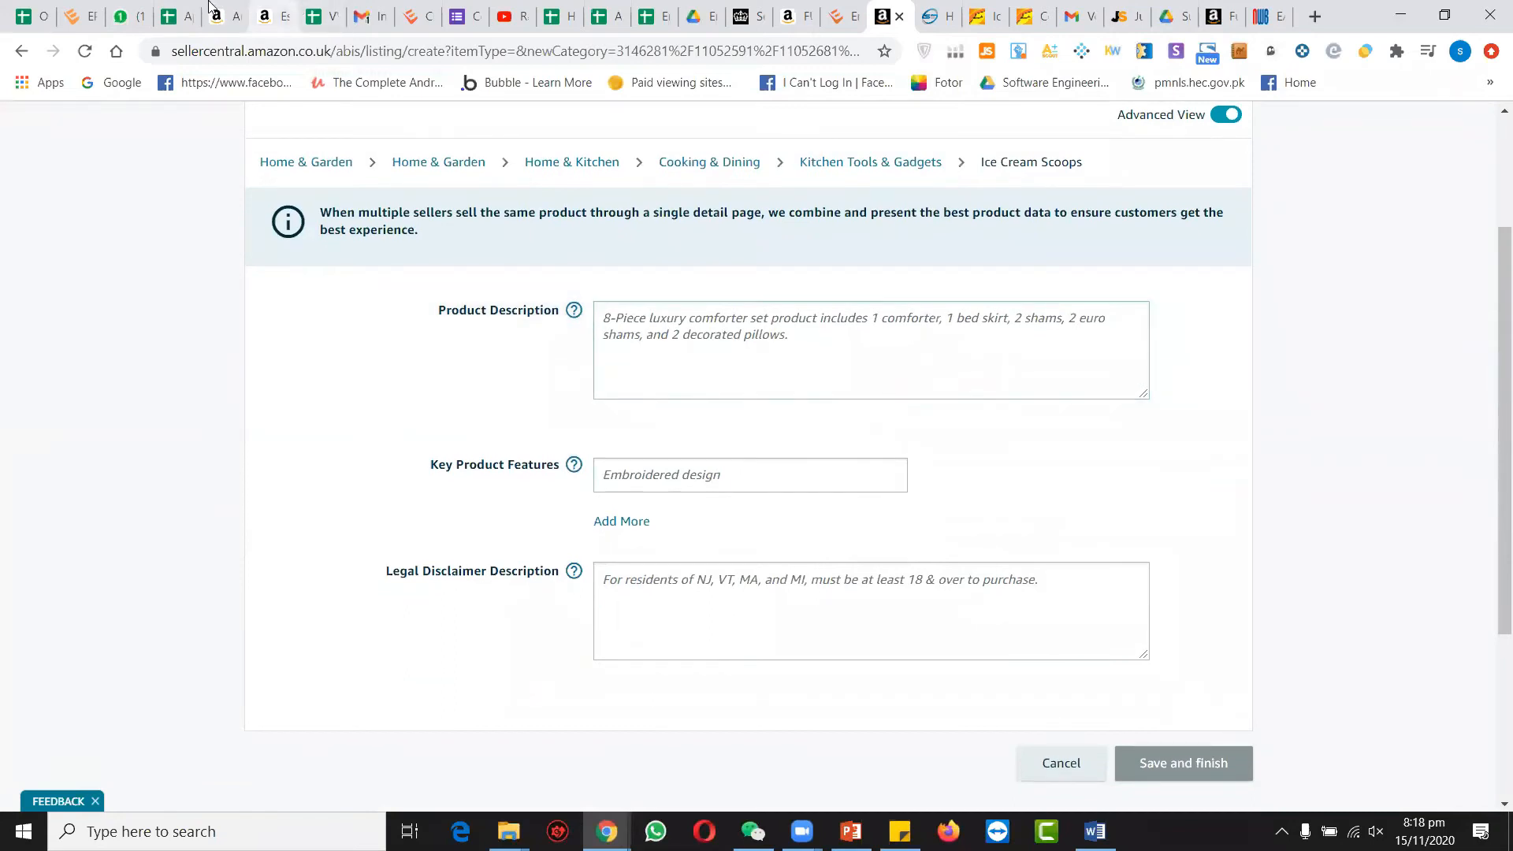
{"action": "left_click", "coordinate": [804, 9]}
{"action": "scroll", "coordinate": [749, 466], "scroll_direction": "down", "scroll_amount": 15}
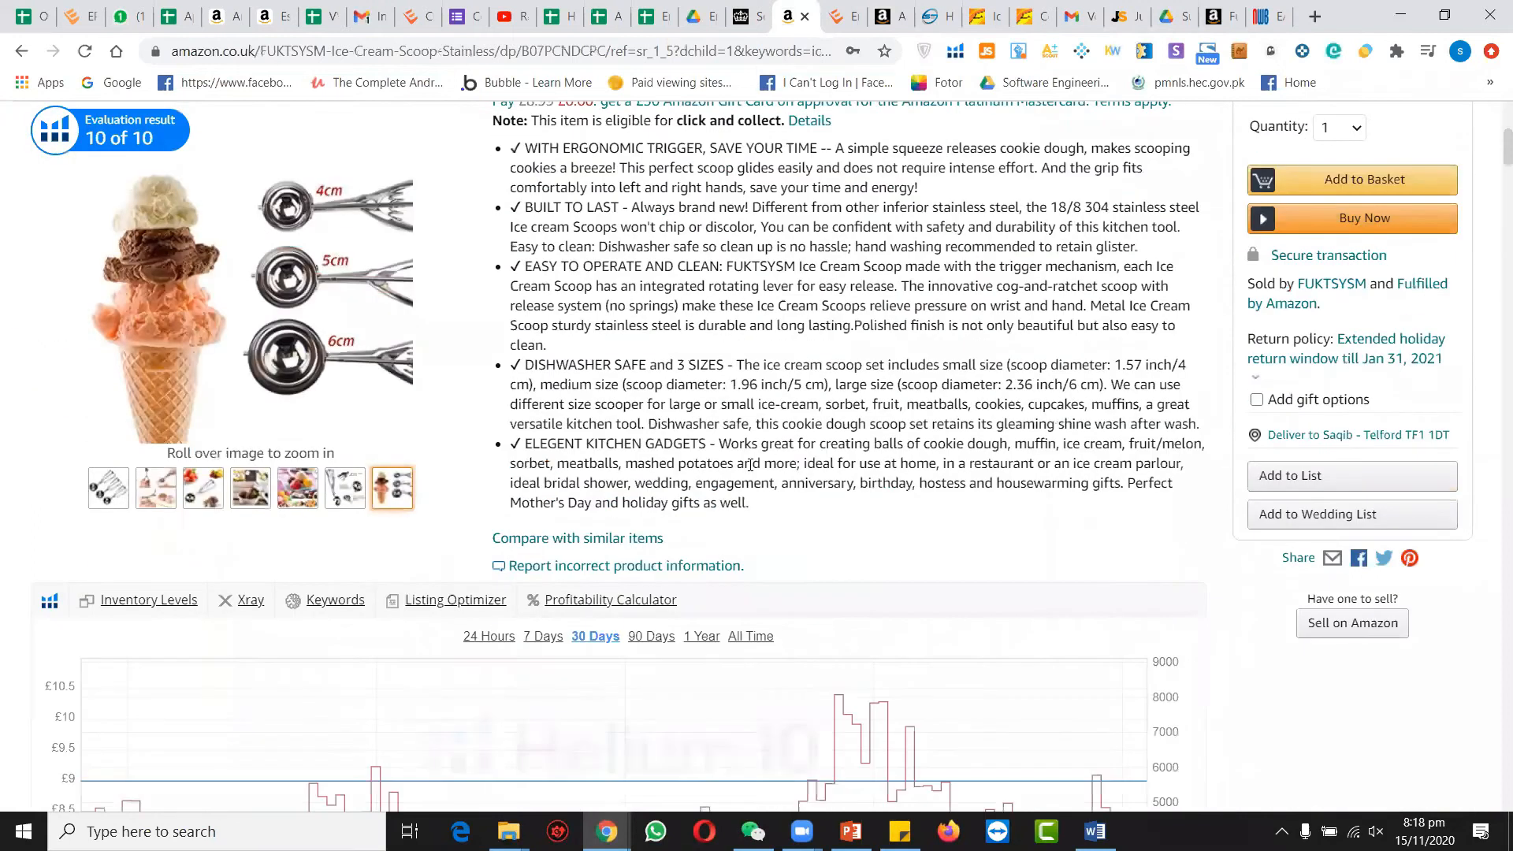
{"action": "scroll", "coordinate": [749, 466], "scroll_direction": "down", "scroll_amount": 10}
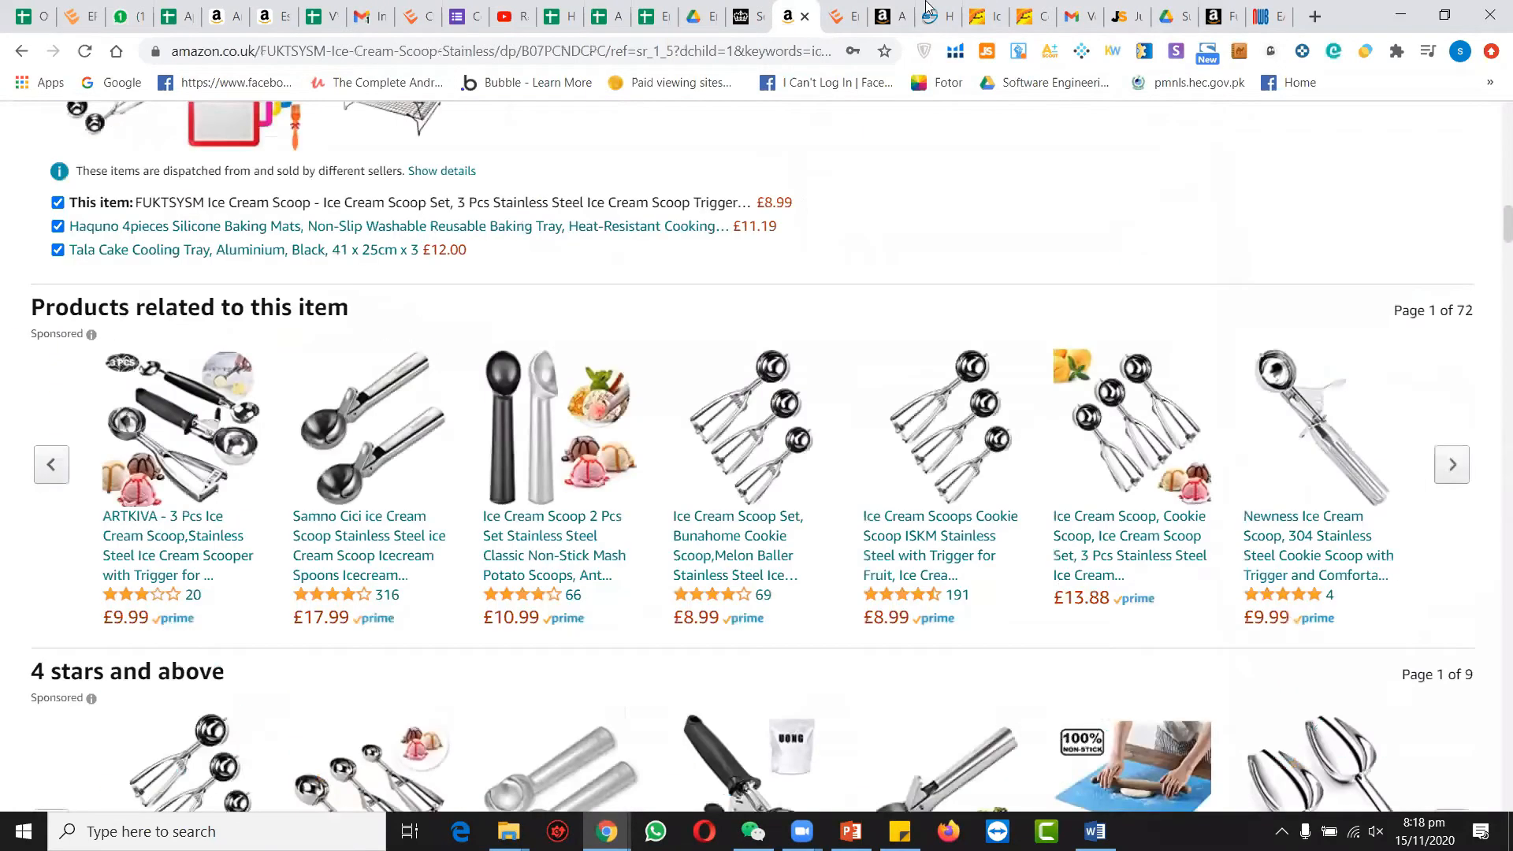
{"action": "left_click", "coordinate": [890, 11]}
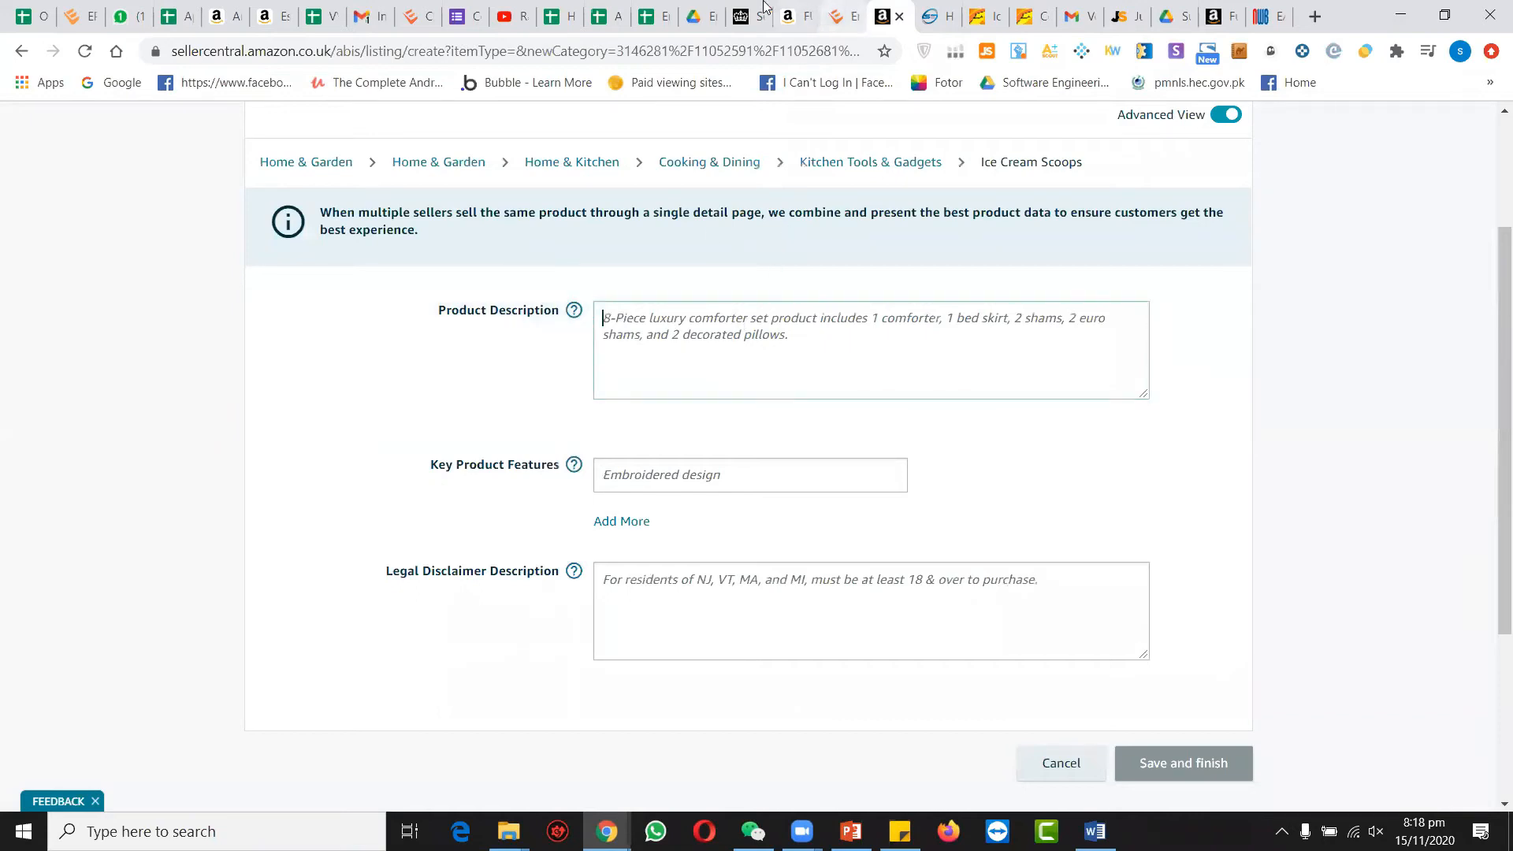
{"action": "type", "text": "FUKTSYSM Ice Cream Scoop - Ice Cream Scoop Set, 3 Pcs Stainless Steel Ice Cream Scoop Trigger Include Small Size  (1.57 Inch), Medium Size (1.96 Inch), Large Size (2.36 Inch), Melon Scoop (Cookie Scoop)"}
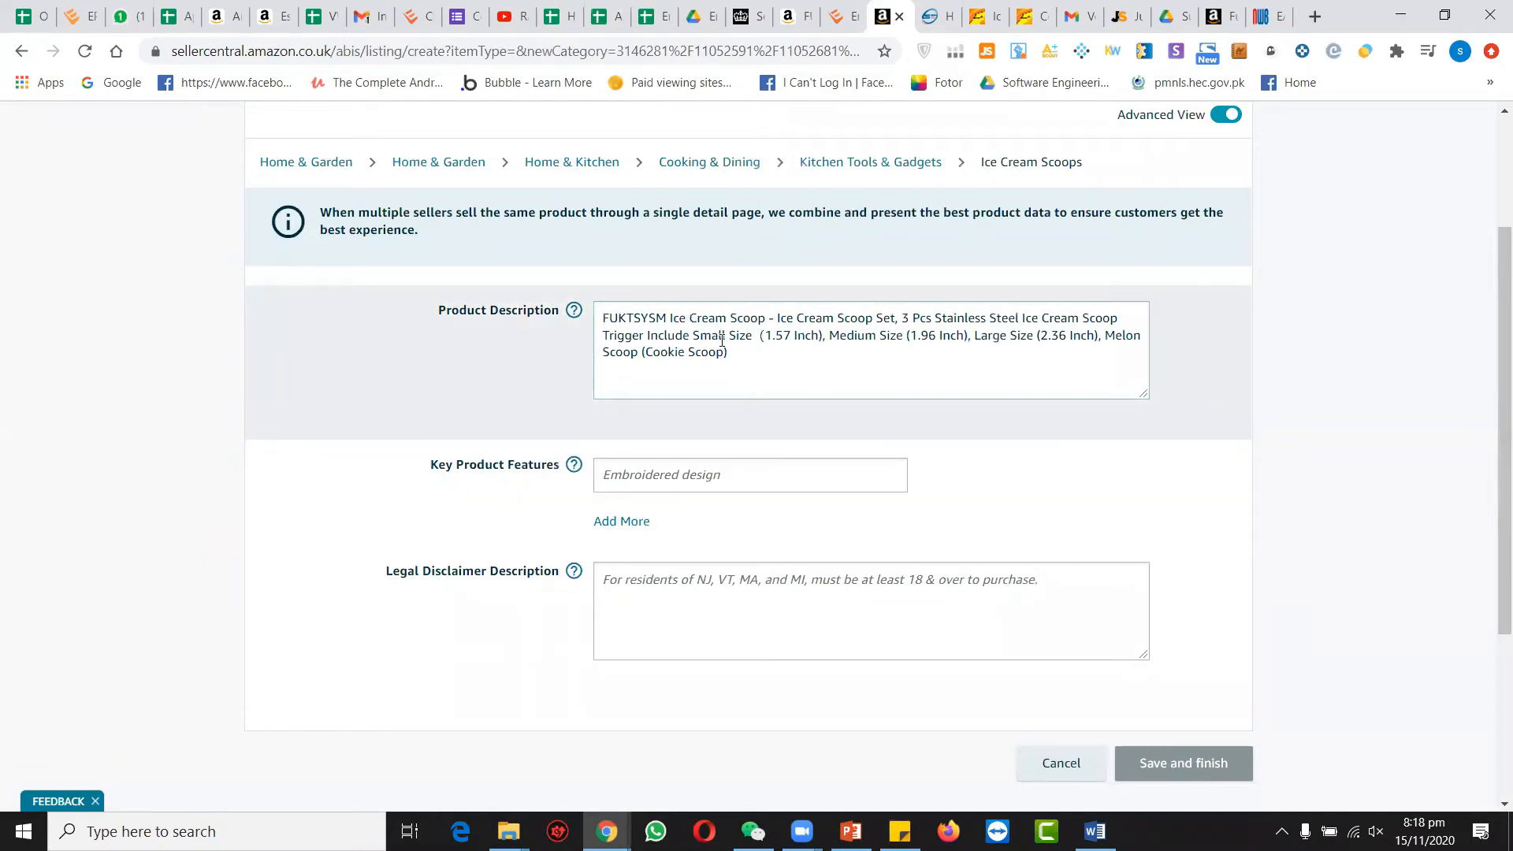
{"action": "key", "text": "ctrl+a"}
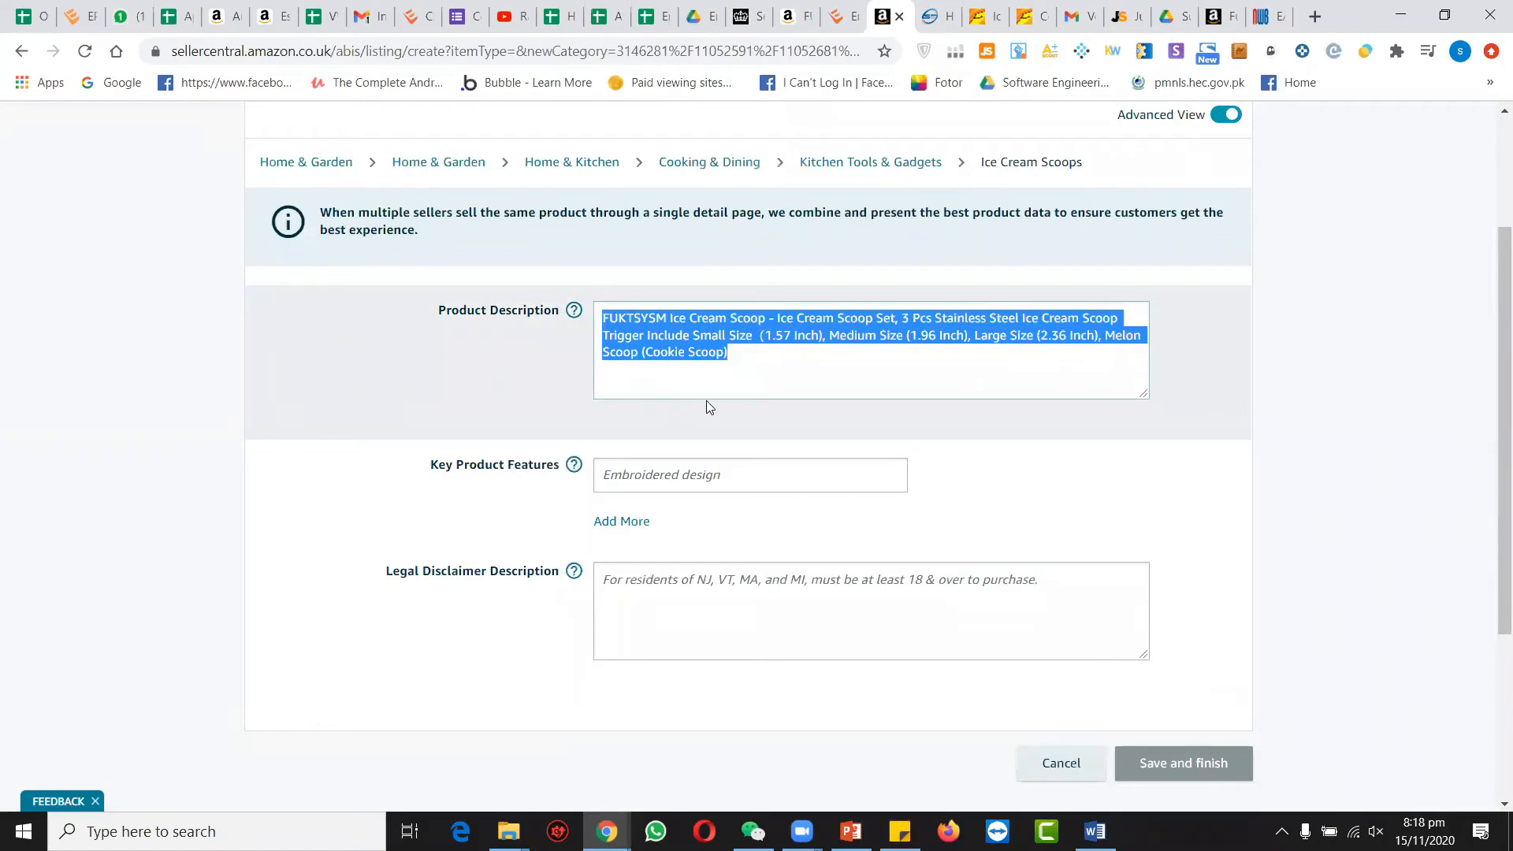
{"action": "left_click", "coordinate": [471, 443]}
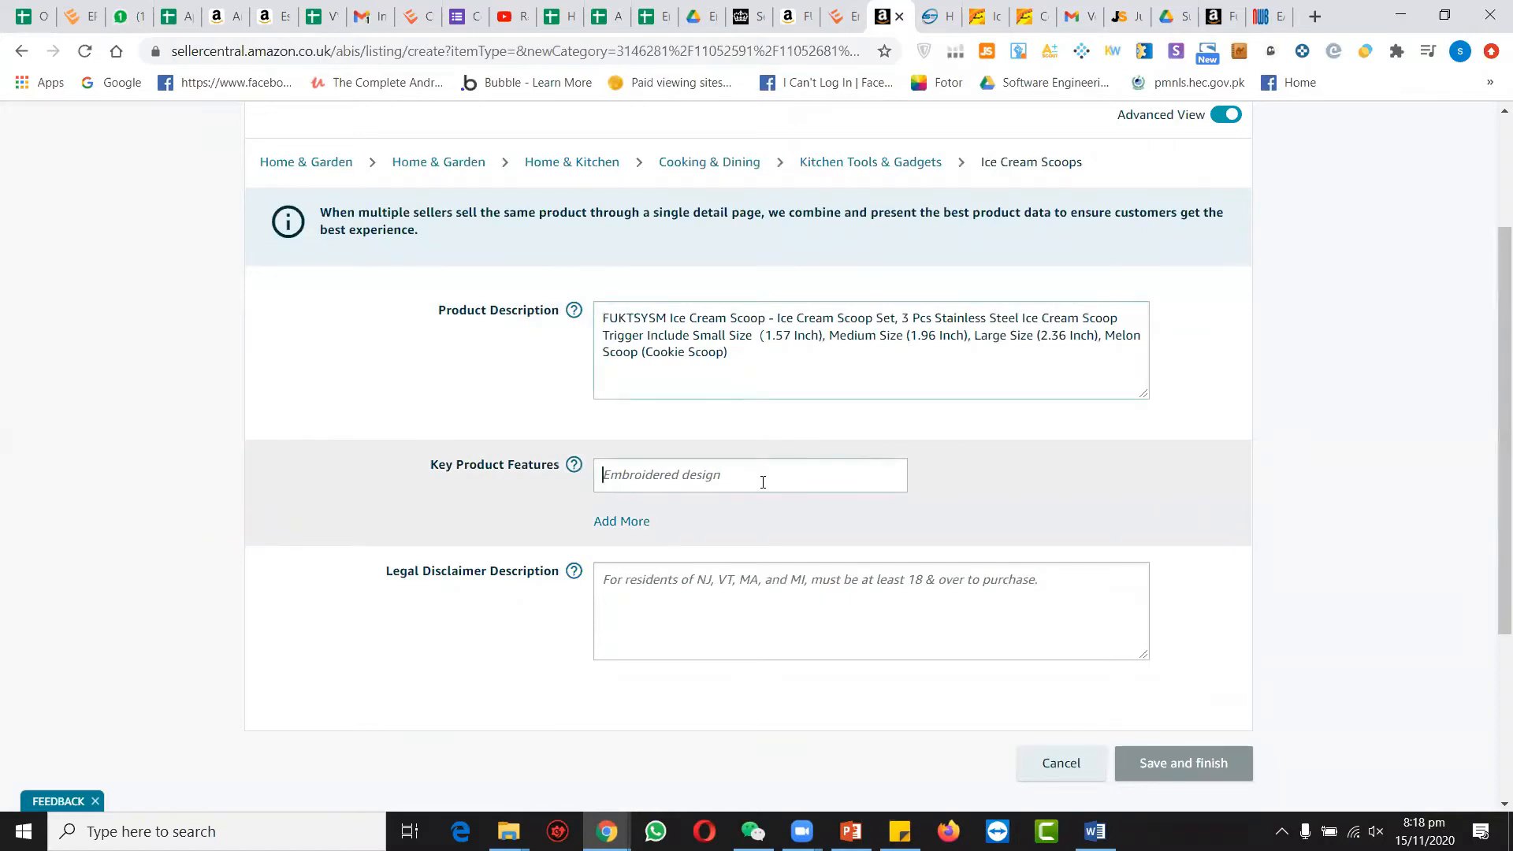
Copy the "WITH ERGONOMIC TRIGGER, SAVE YOUR TIME" bullet from the FUKTSYSM product page into the first Key Product Features field.
{"action": "left_click", "coordinate": [794, 16]}
{"action": "scroll", "coordinate": [778, 363], "scroll_direction": "up", "scroll_amount": 15}
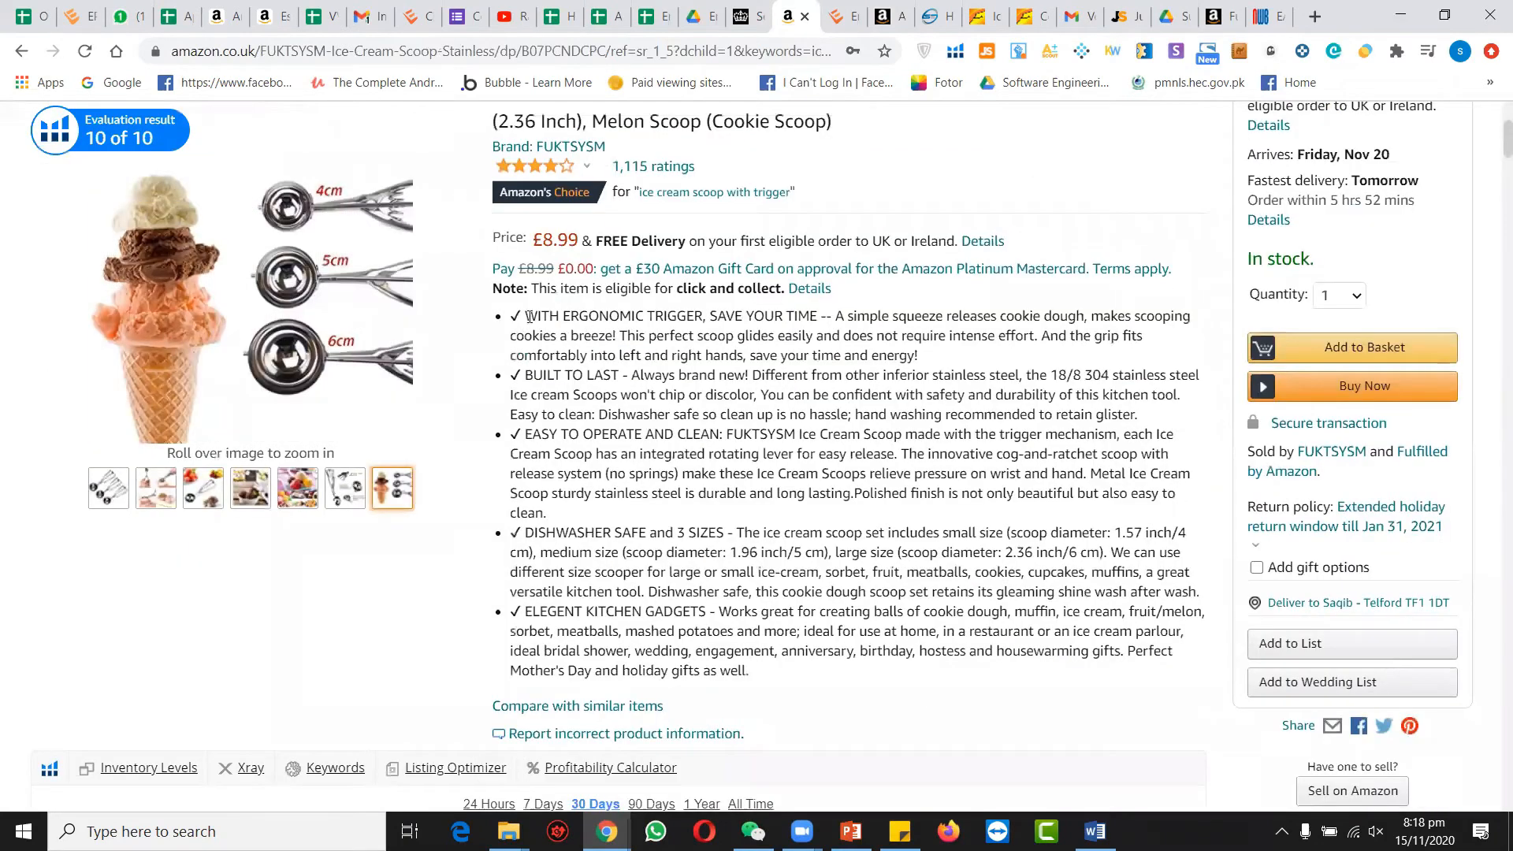
{"action": "left_click_drag", "start_coordinate": [516, 315], "coordinate": [927, 367]}
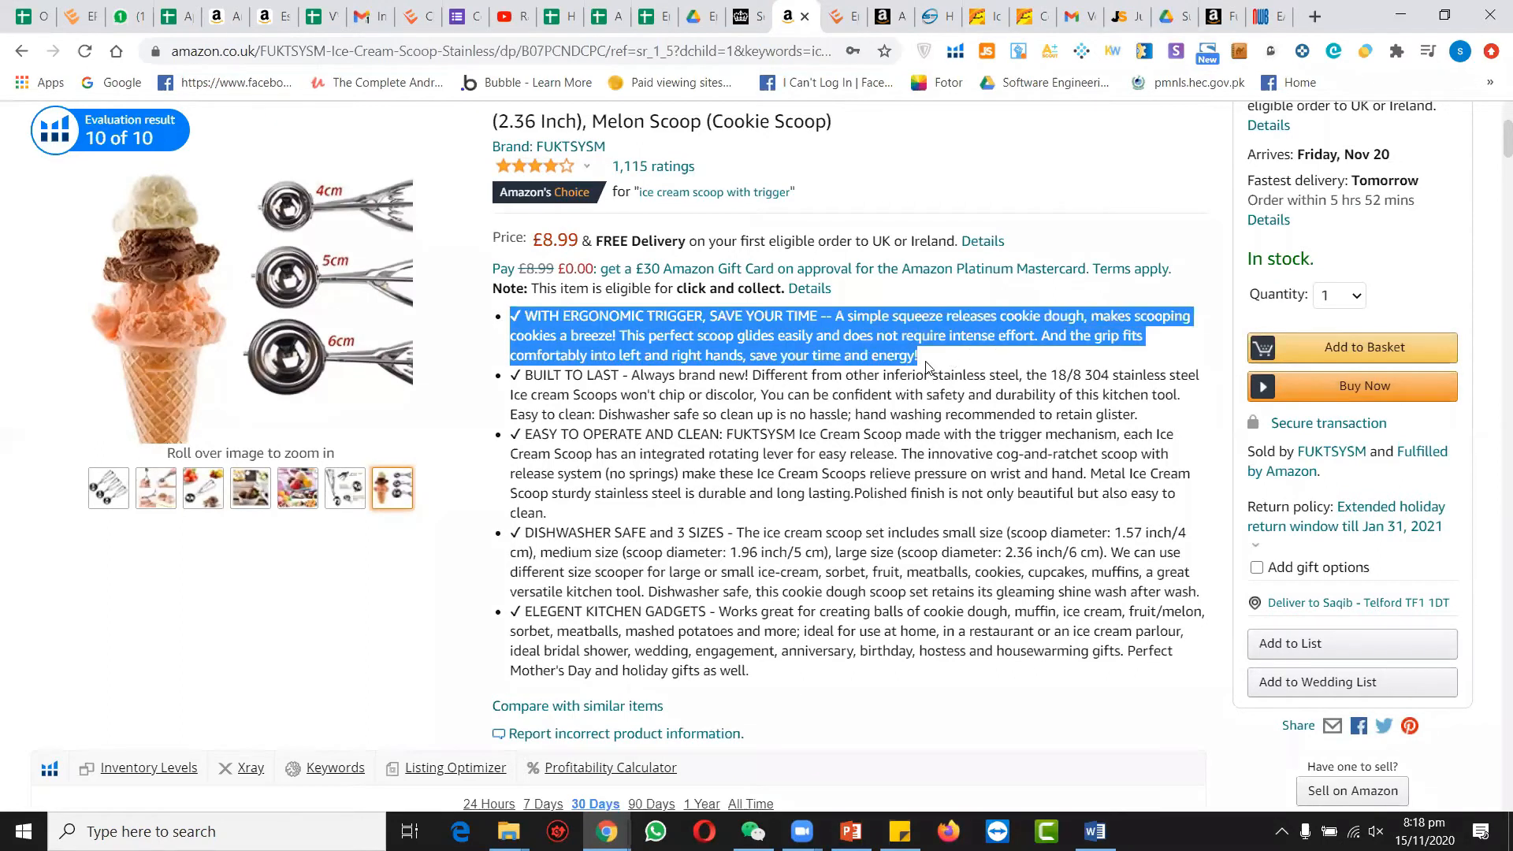
{"action": "key", "text": "ctrl+c"}
{"action": "left_click", "coordinate": [887, 16]}
{"action": "key", "text": "ctrl+v"}
Add four more Key Product Features fields to the listing's description.
{"action": "left_click", "coordinate": [622, 522]}
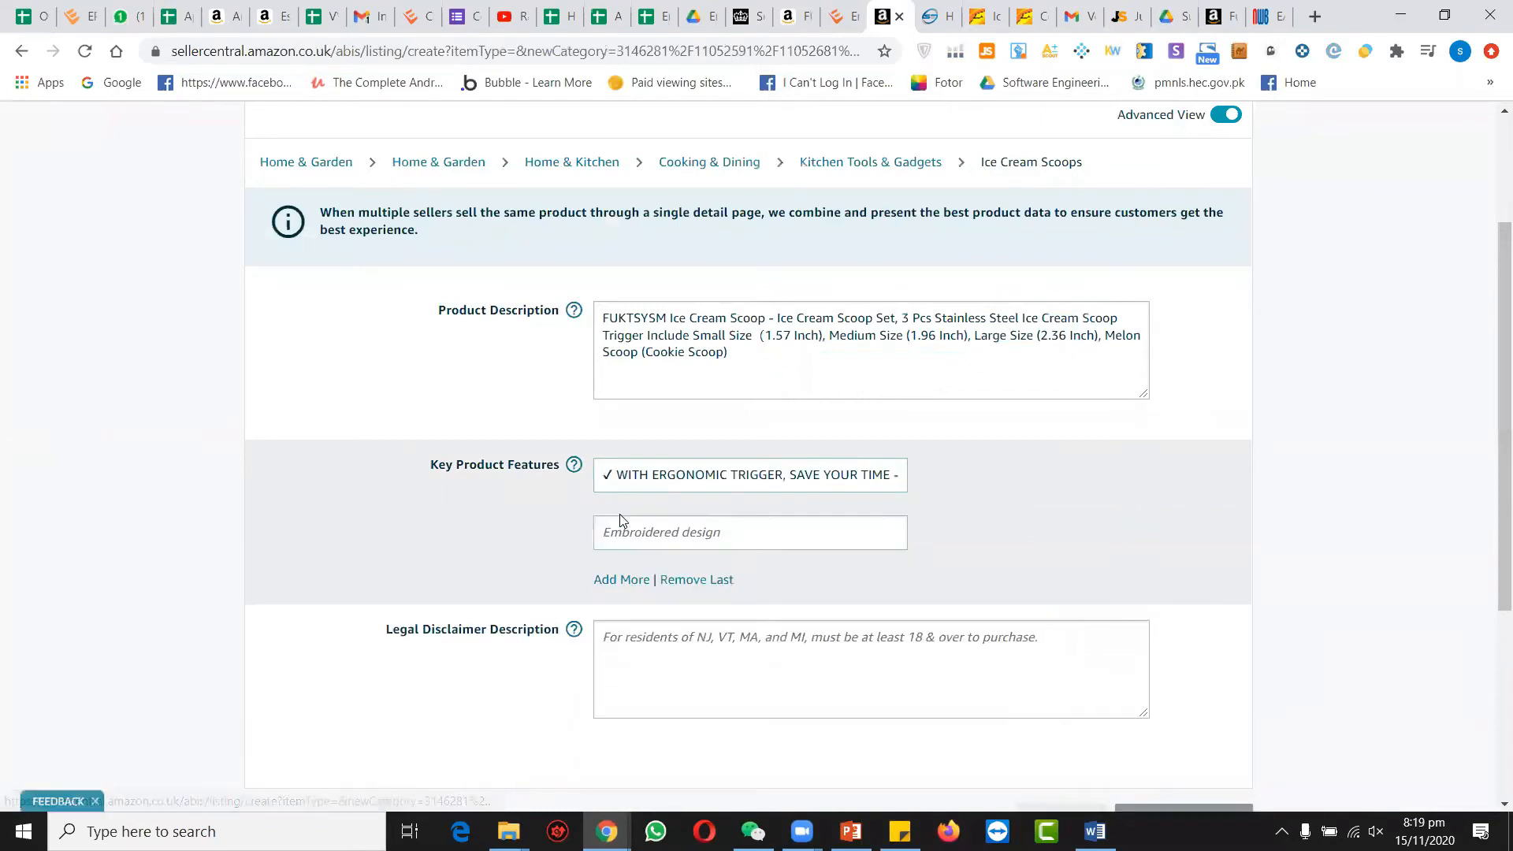
{"action": "left_click", "coordinate": [622, 583]}
{"action": "left_click", "coordinate": [611, 640]}
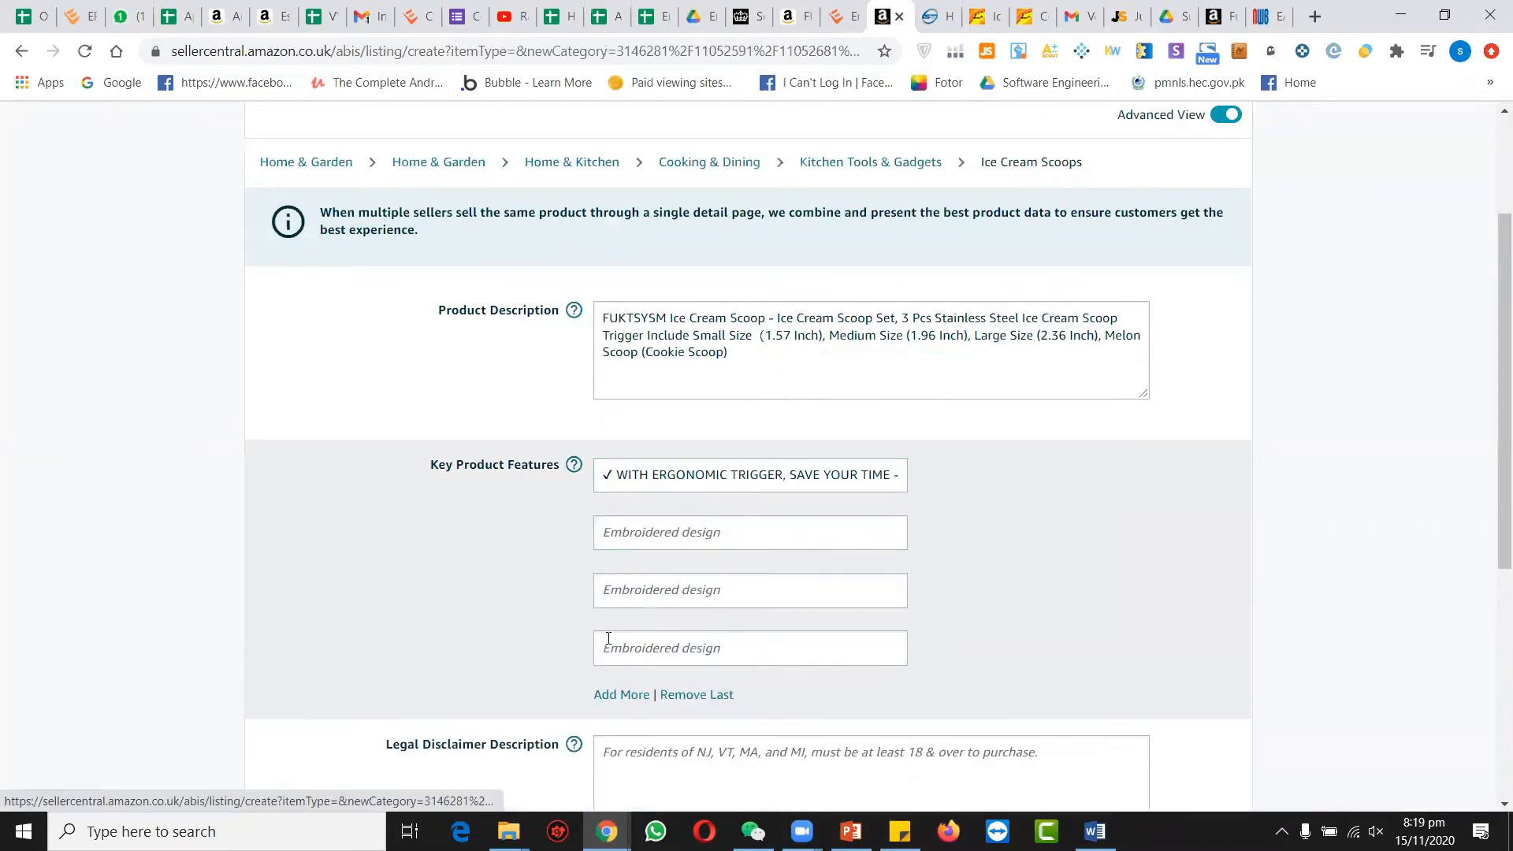
{"action": "left_click", "coordinate": [615, 697]}
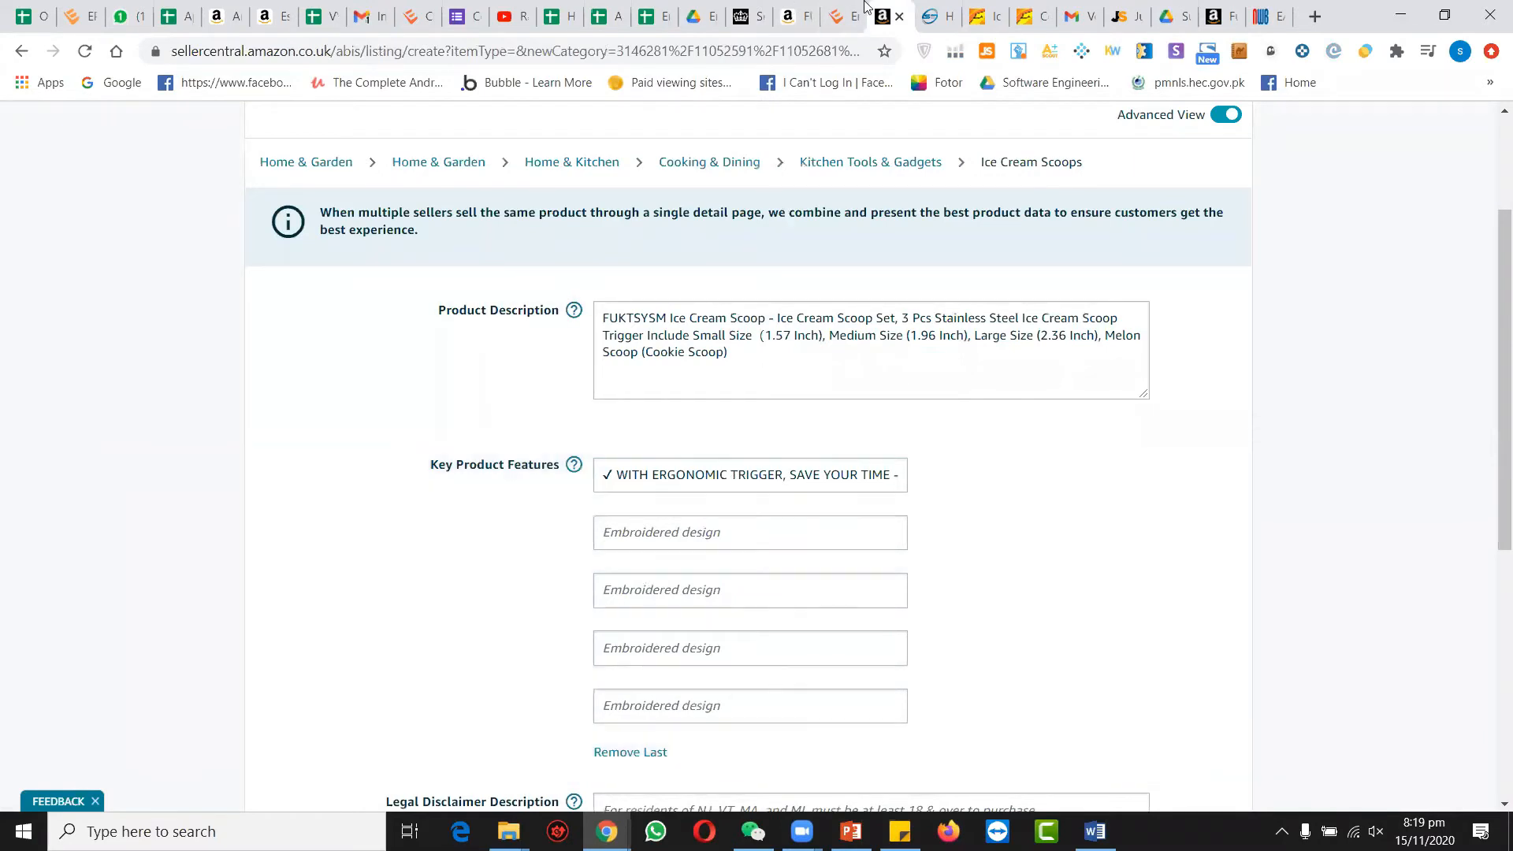
Copy the "BUILT TO LAST" bullet from the FUKTSYSM product page into the second Key Product Features field.
{"action": "left_click", "coordinate": [800, 11]}
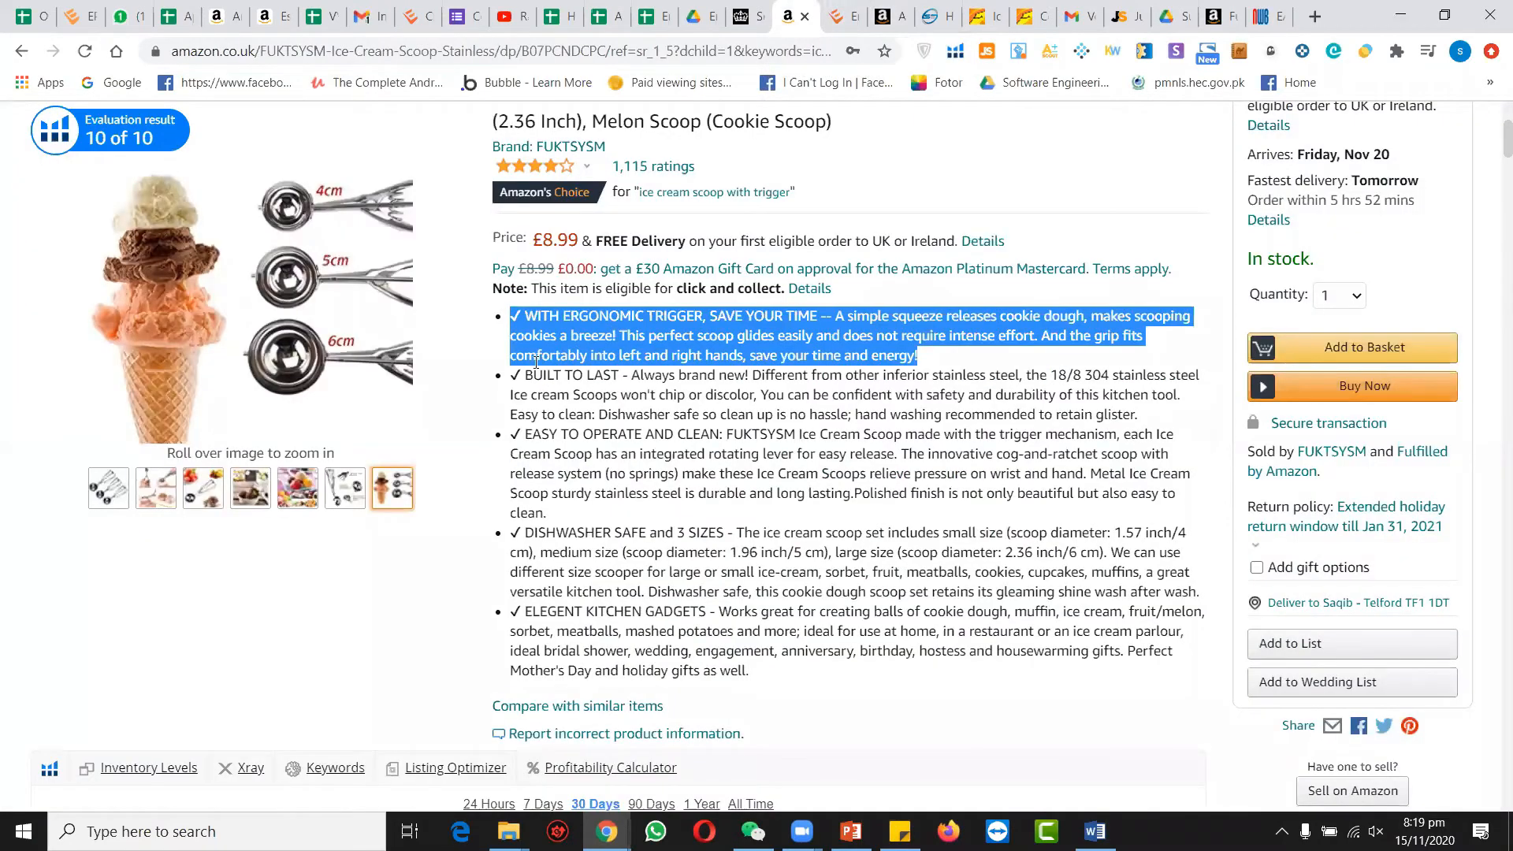
{"action": "left_click_drag", "start_coordinate": [511, 382], "coordinate": [996, 398]}
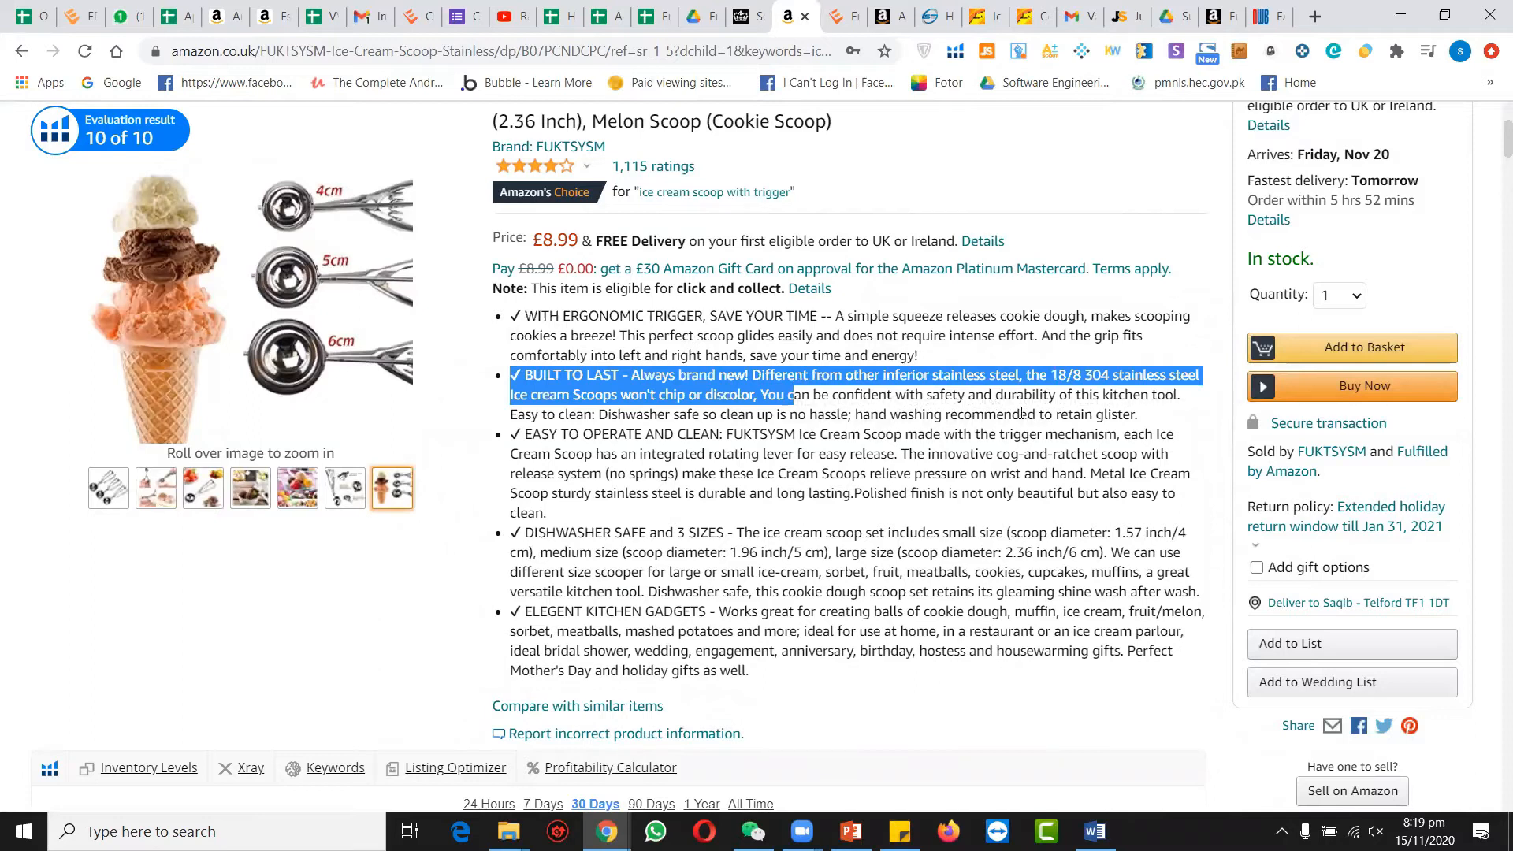
{"action": "left_click", "coordinate": [1144, 417]}
{"action": "left_click_drag", "start_coordinate": [1141, 416], "coordinate": [488, 373]}
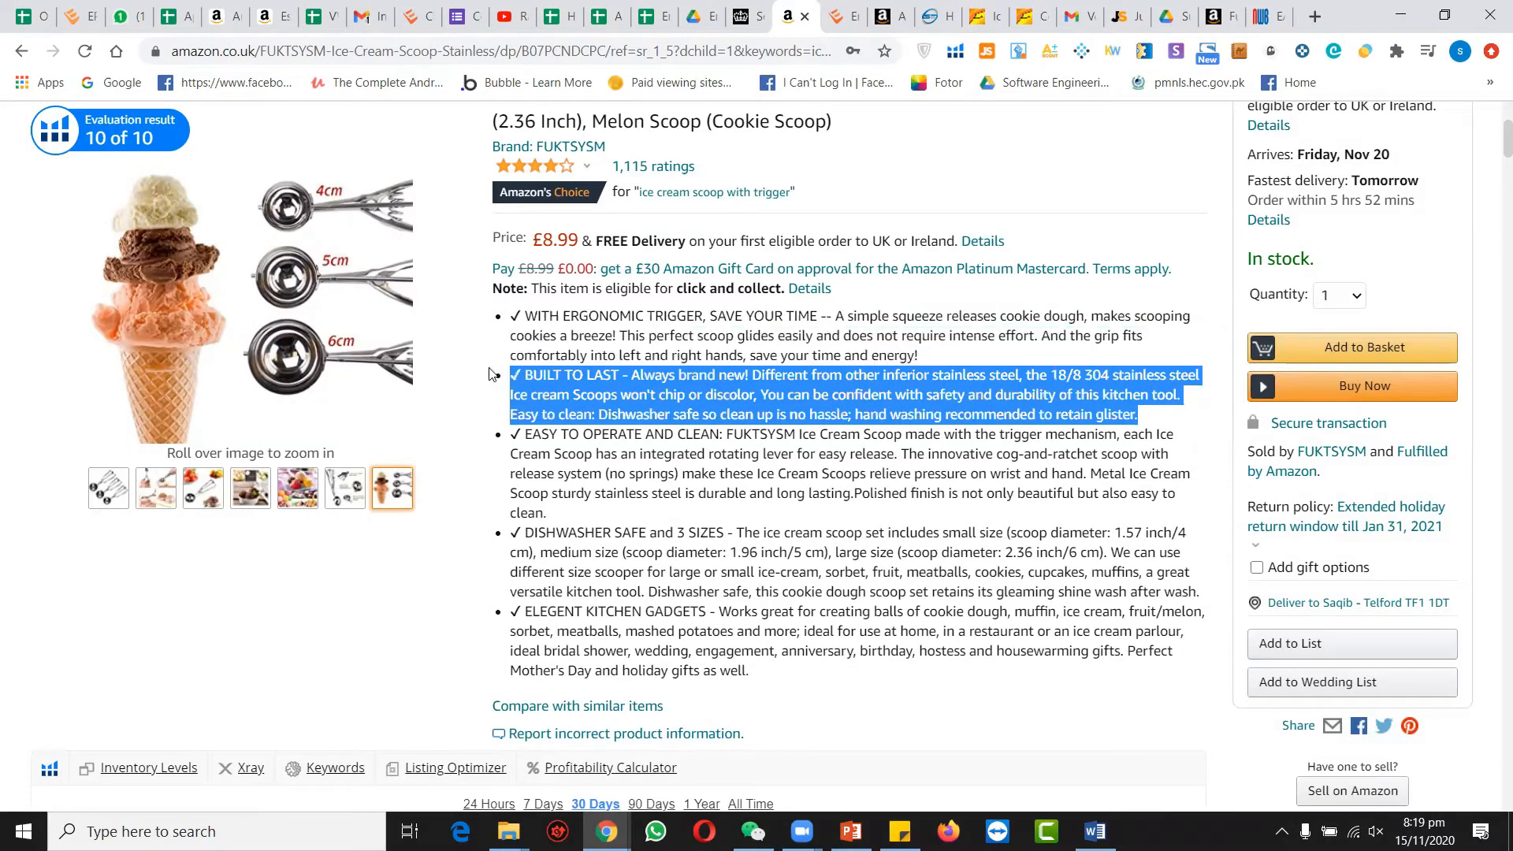
{"action": "left_click", "coordinate": [888, 16]}
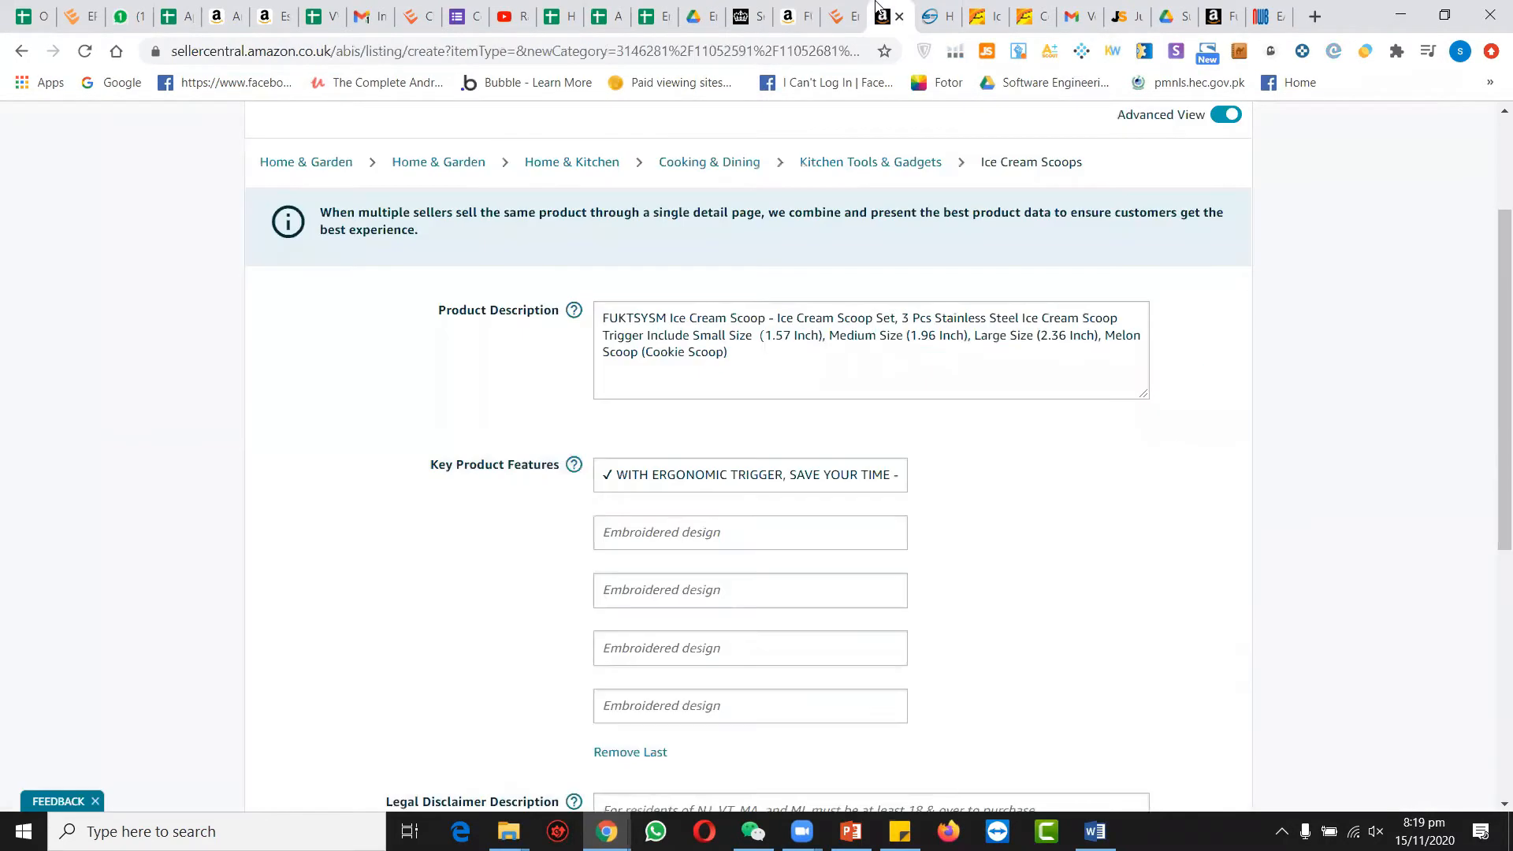
{"action": "key", "text": "ctrl+v"}
{"action": "scroll", "coordinate": [701, 504], "scroll_direction": "down", "scroll_amount": 2}
{"action": "left_click", "coordinate": [682, 457]}
{"action": "scroll", "coordinate": [683, 457], "scroll_direction": "down", "scroll_amount": 3}
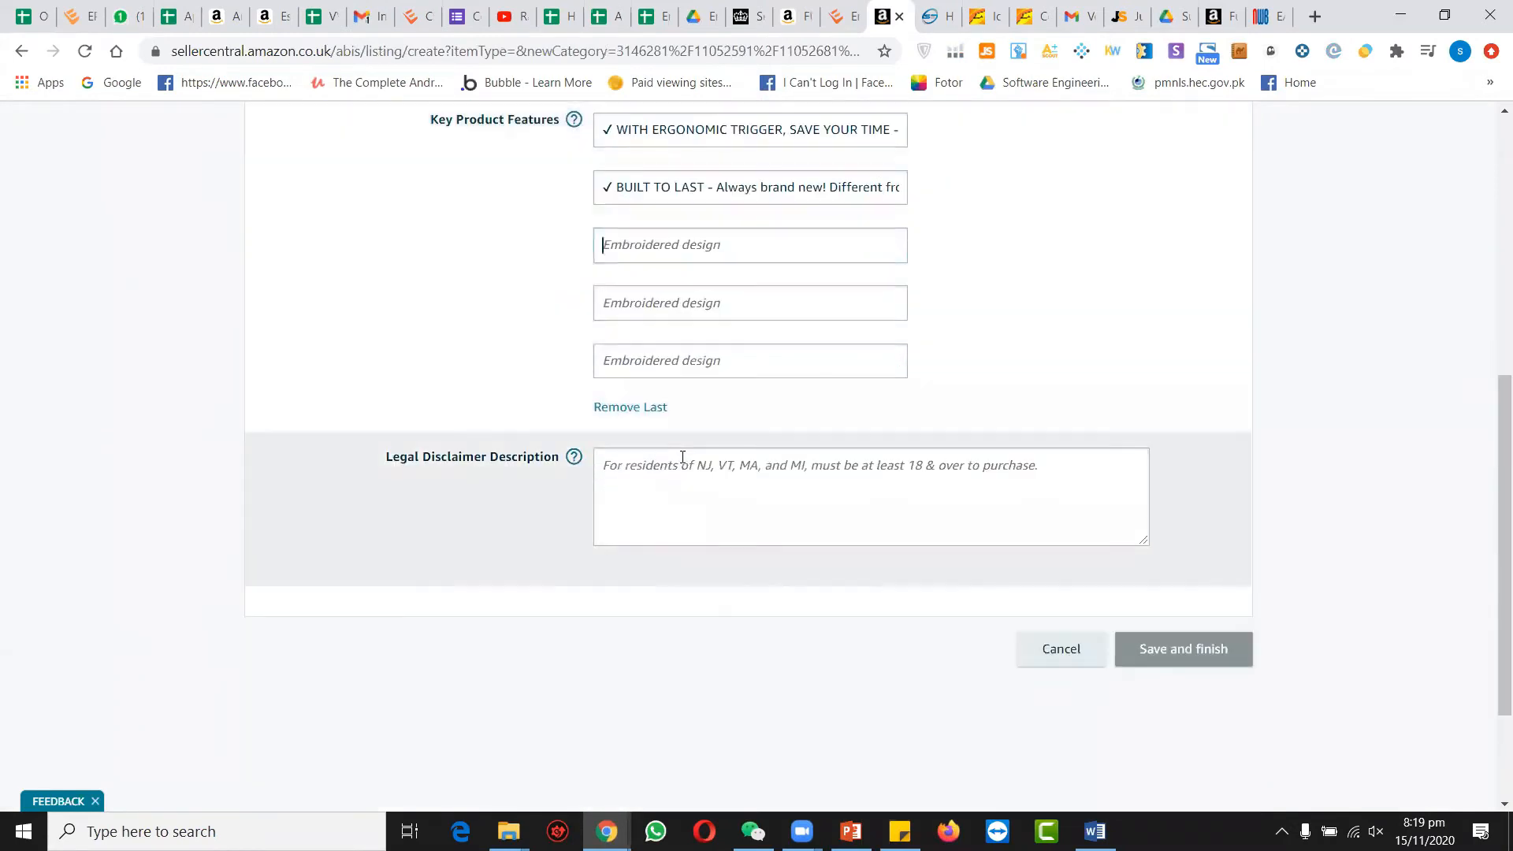
Open the Keywords section, check the Search Terms help and add a second PlatinumKeyword field.
{"action": "scroll", "coordinate": [881, 477], "scroll_direction": "up", "scroll_amount": 7}
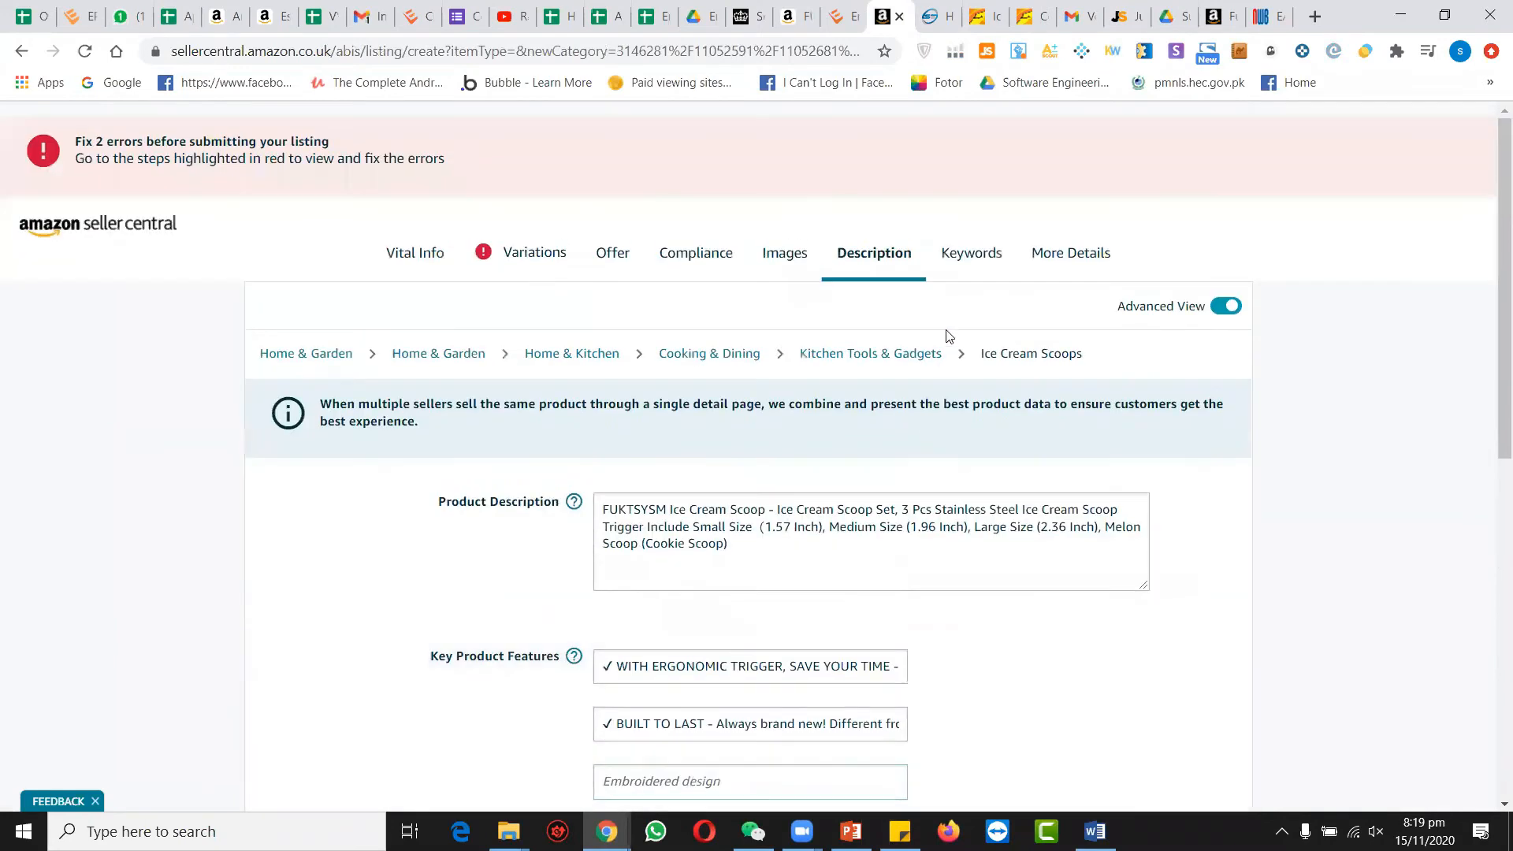
{"action": "left_click", "coordinate": [969, 252]}
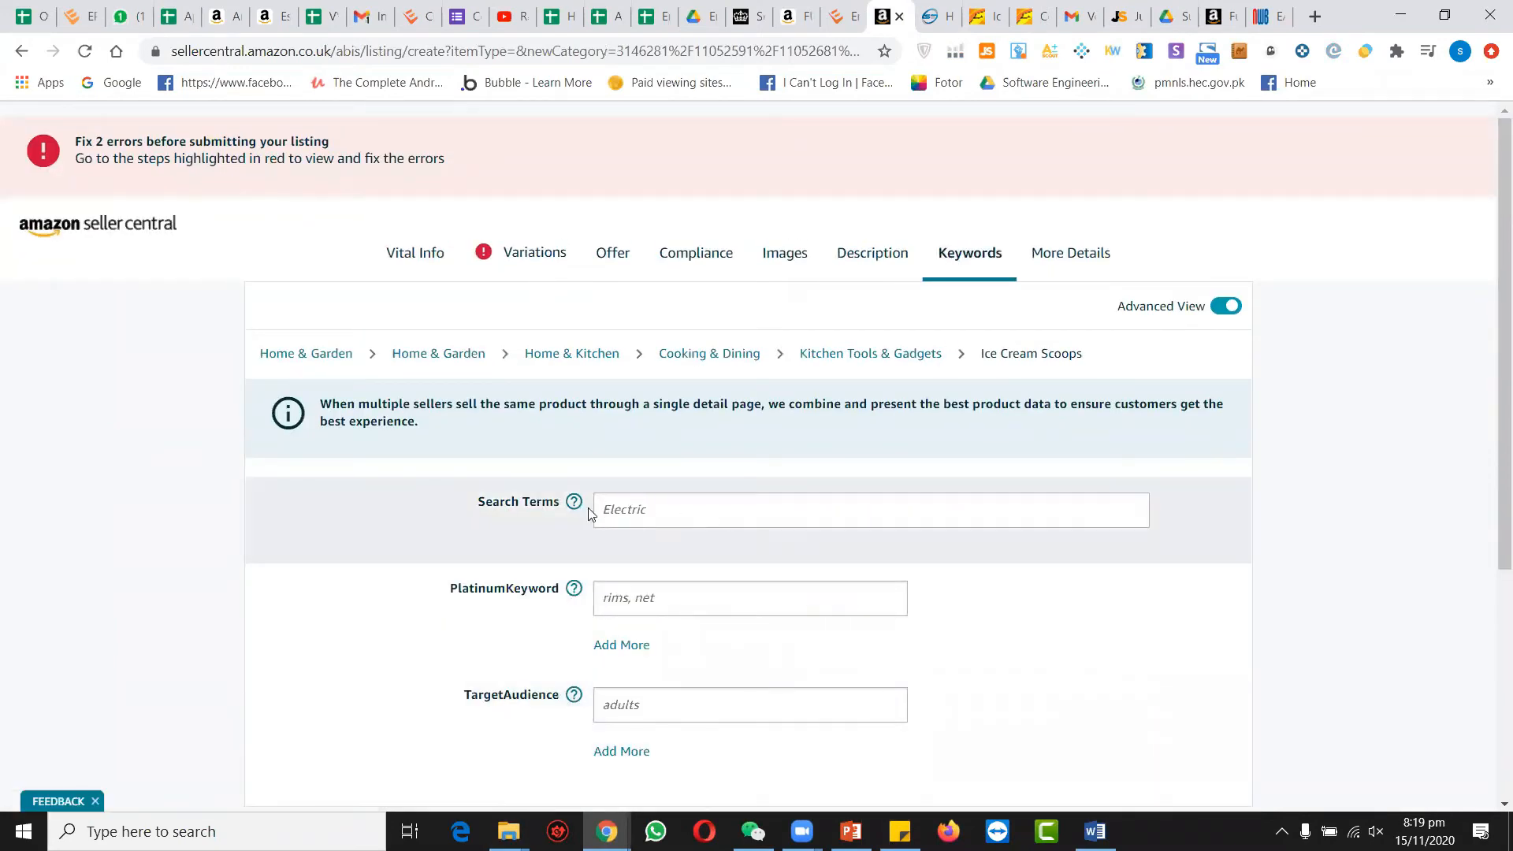
{"action": "mouse_move", "coordinate": [573, 507]}
{"action": "scroll", "coordinate": [649, 520], "scroll_direction": "down", "scroll_amount": 1}
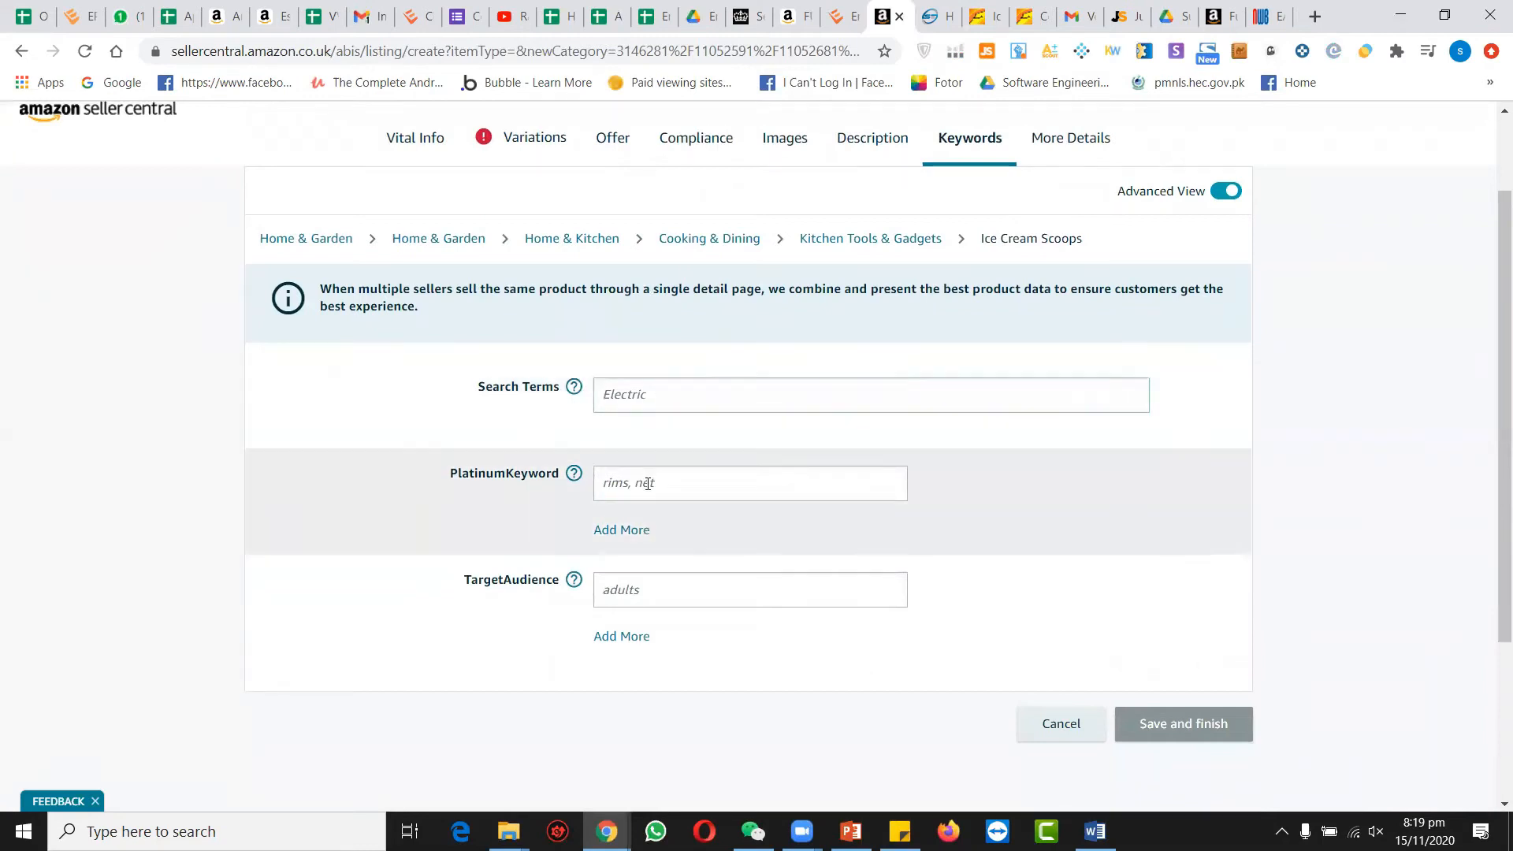
{"action": "left_click", "coordinate": [619, 530]}
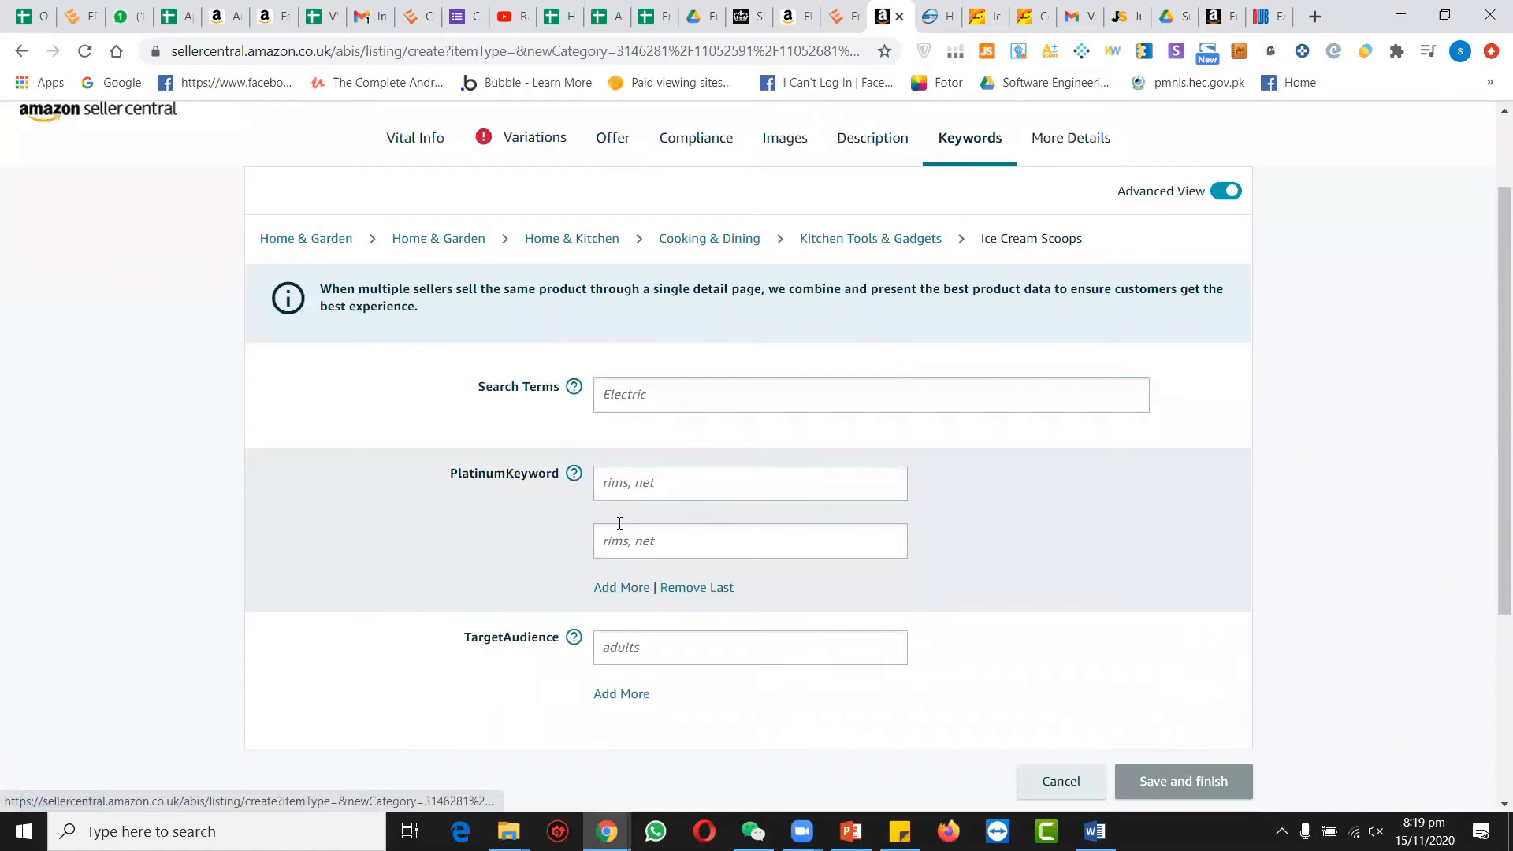
{"action": "mouse_move", "coordinate": [574, 472]}
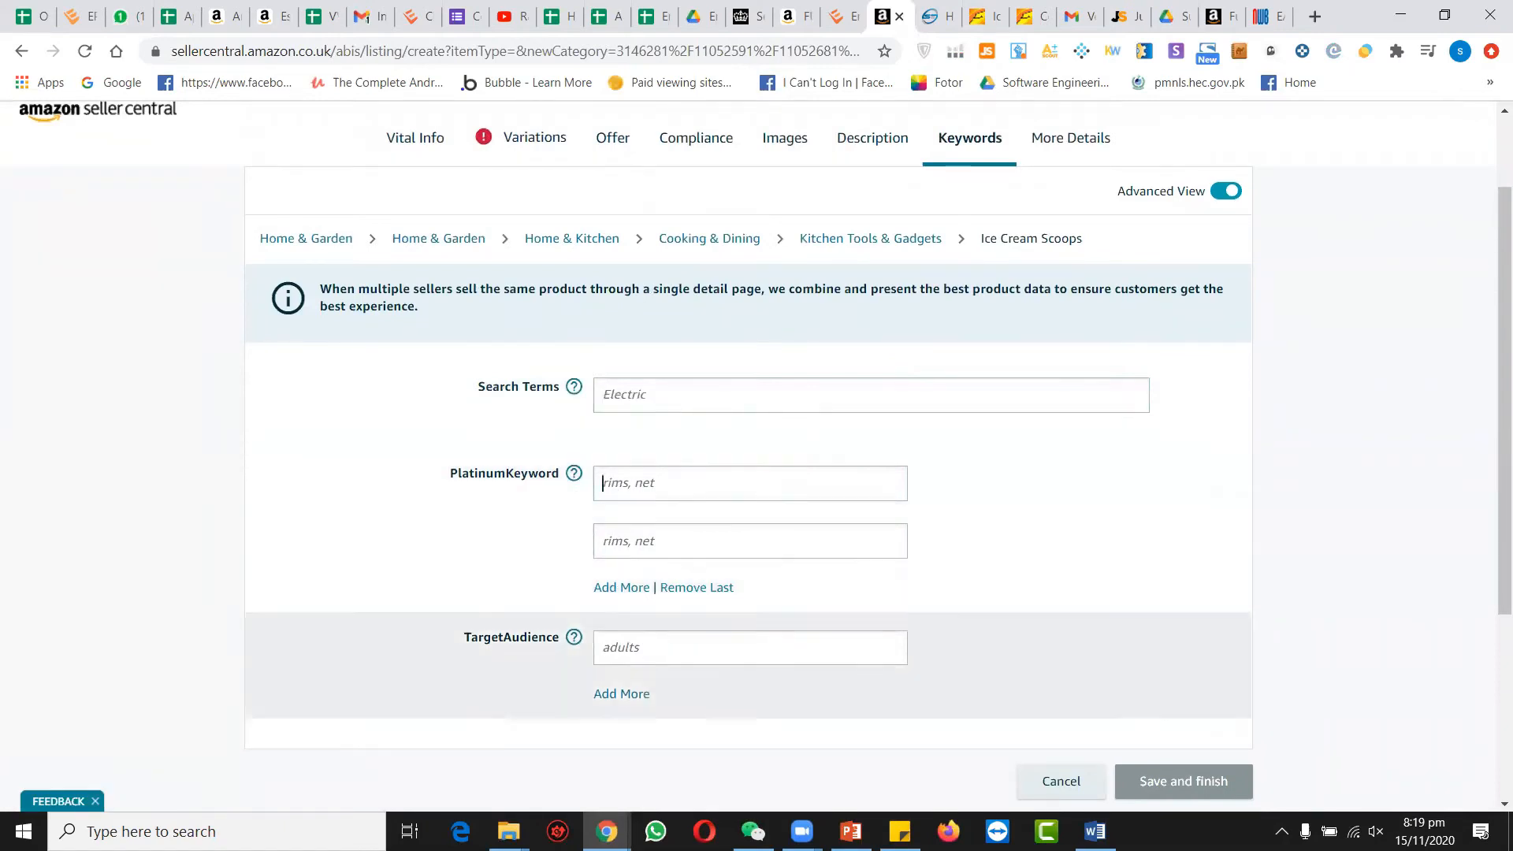
Set the TargetAudience to "women" and add a second entry, "man".
{"action": "type", "text": "women"}
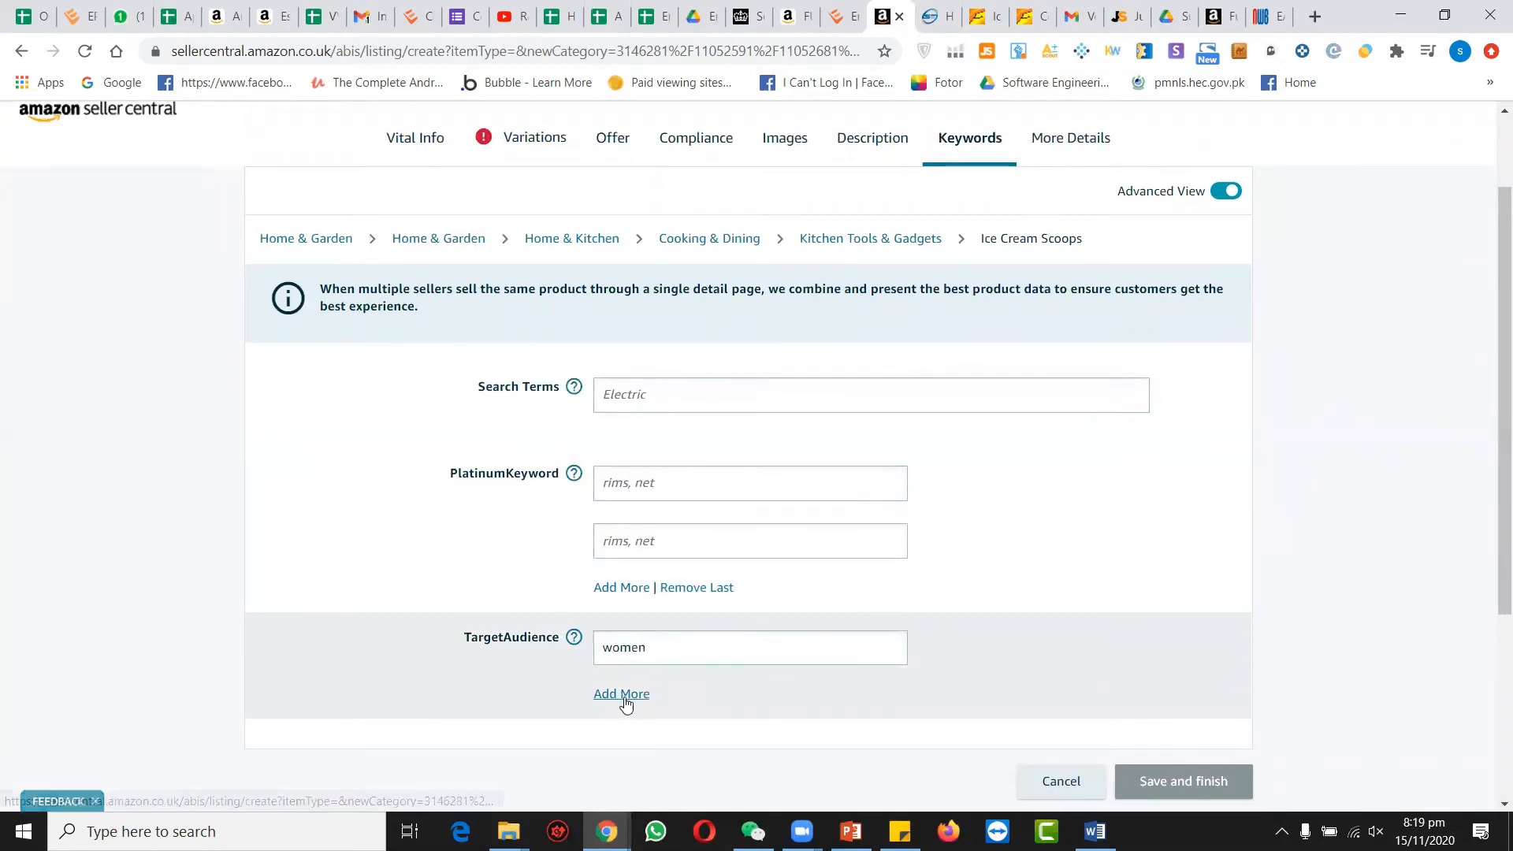
{"action": "left_click", "coordinate": [623, 693]}
{"action": "left_click", "coordinate": [659, 708]}
{"action": "type", "text": "an"}
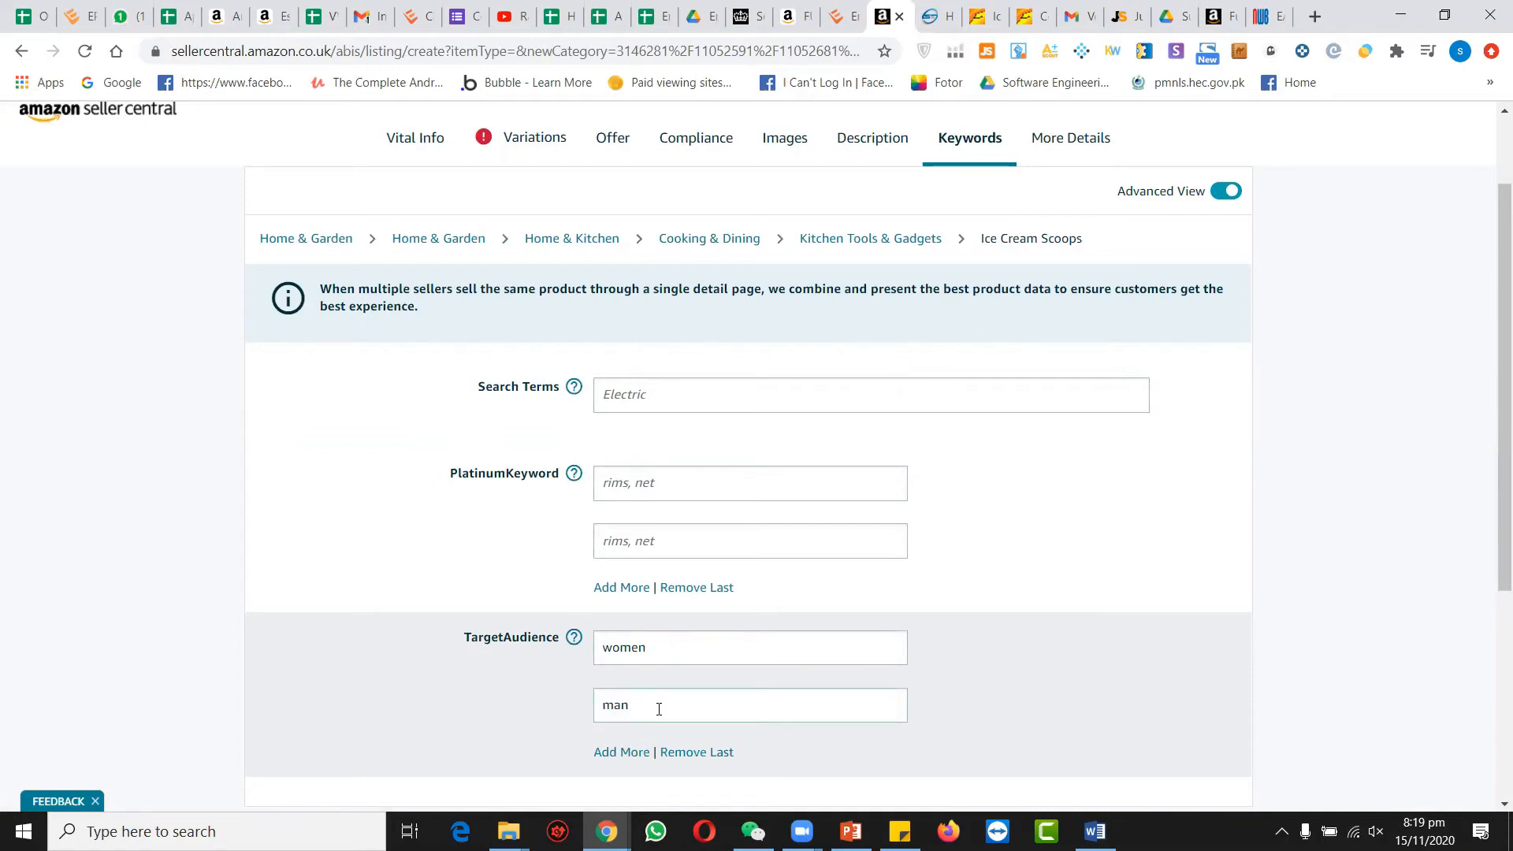
{"action": "scroll", "coordinate": [659, 708], "scroll_direction": "down", "scroll_amount": 5}
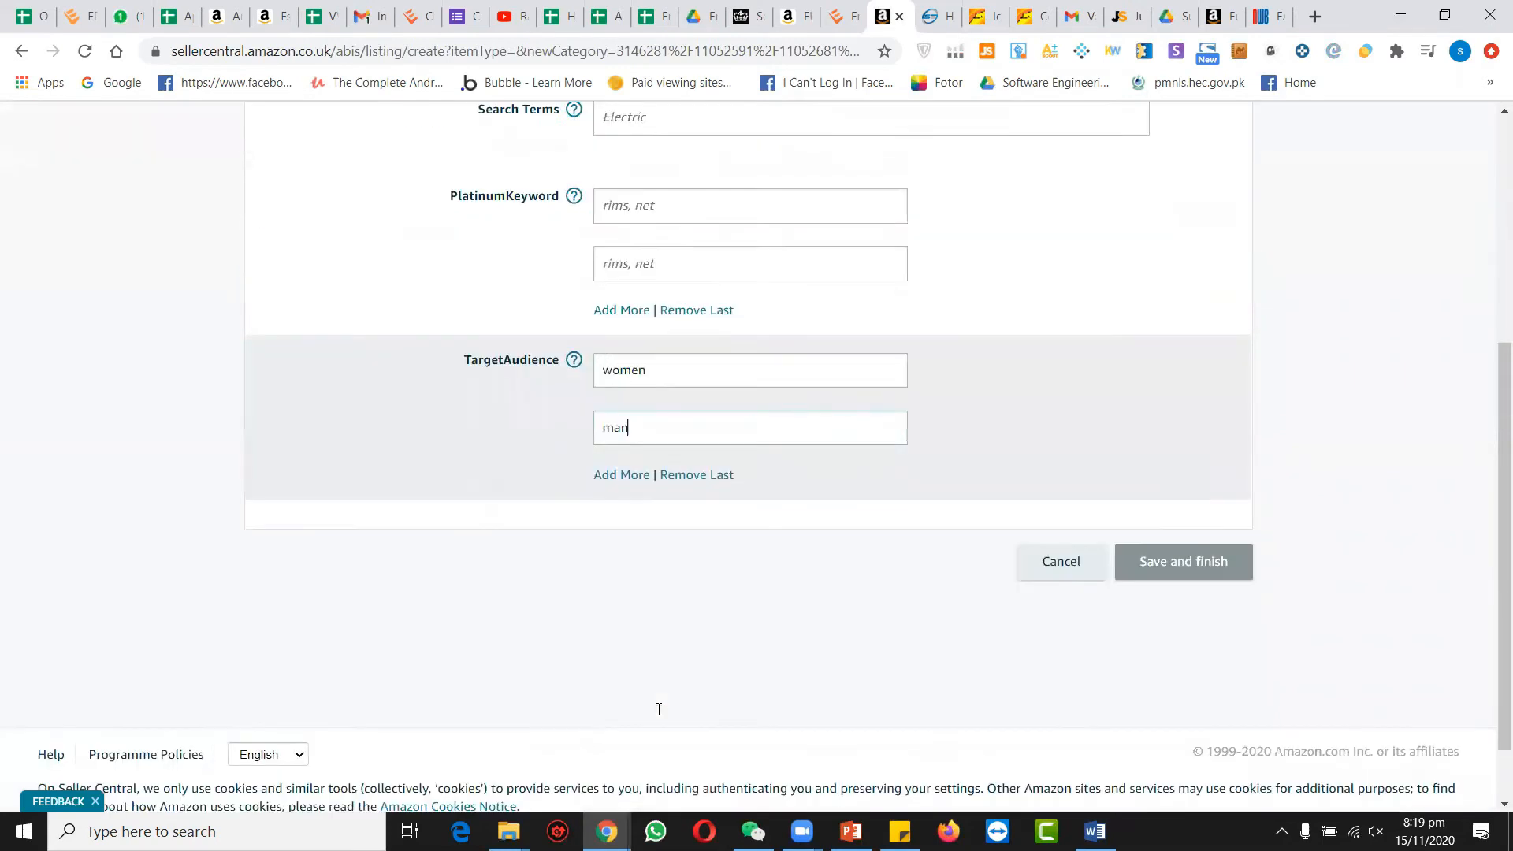
Open the More Details section and look through its display dimension, weight, capacity, wattage and part number fields.
{"action": "left_click", "coordinate": [1182, 483]}
{"action": "left_click_drag", "start_coordinate": [1083, 238], "coordinate": [1083, 253]}
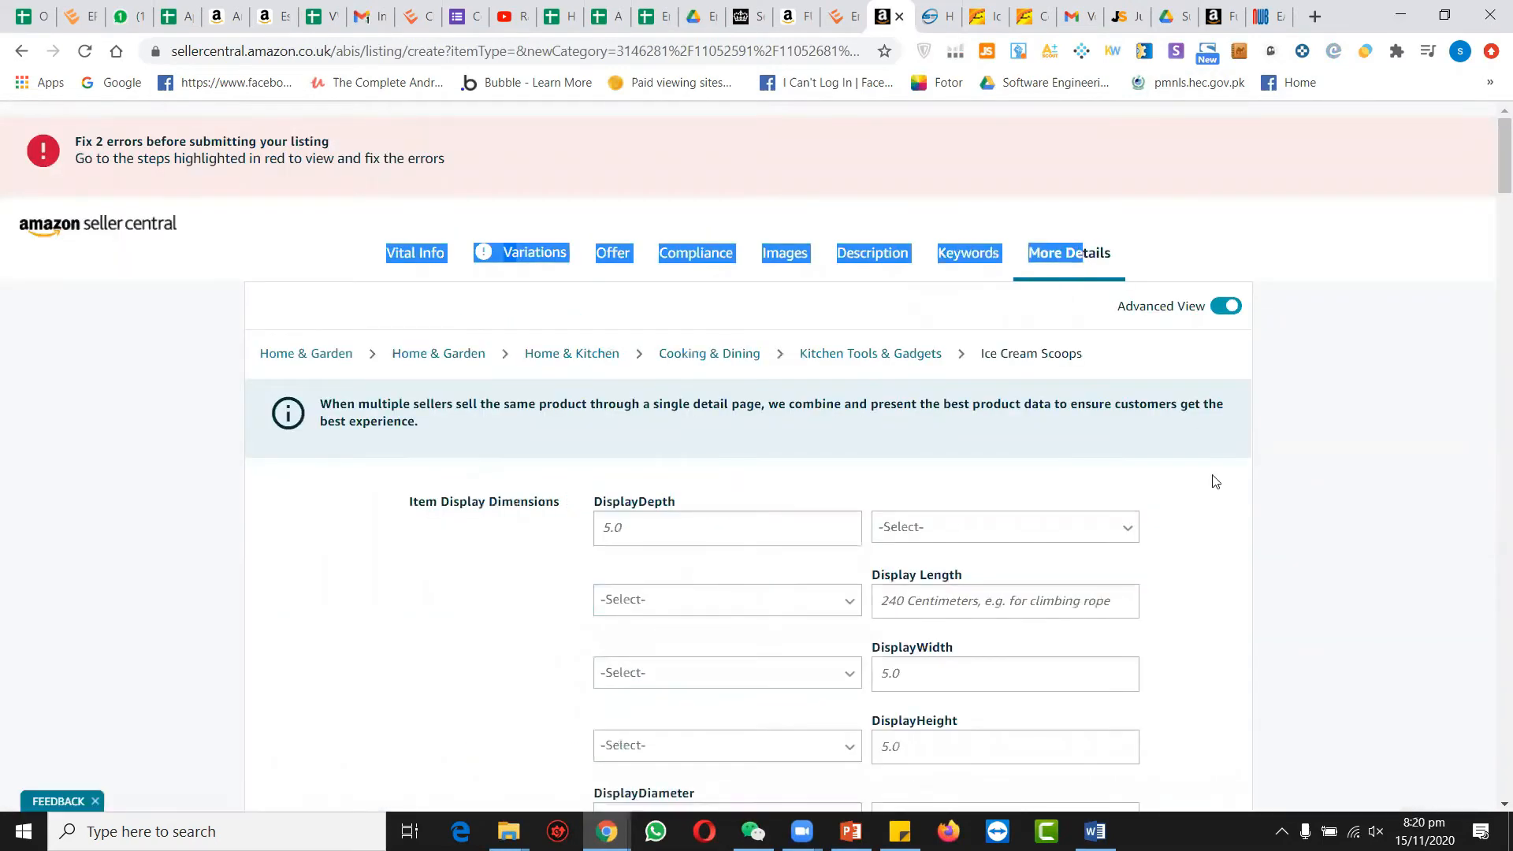
{"action": "scroll", "coordinate": [1212, 479], "scroll_direction": "down", "scroll_amount": 4}
{"action": "scroll", "coordinate": [635, 582], "scroll_direction": "down", "scroll_amount": 9}
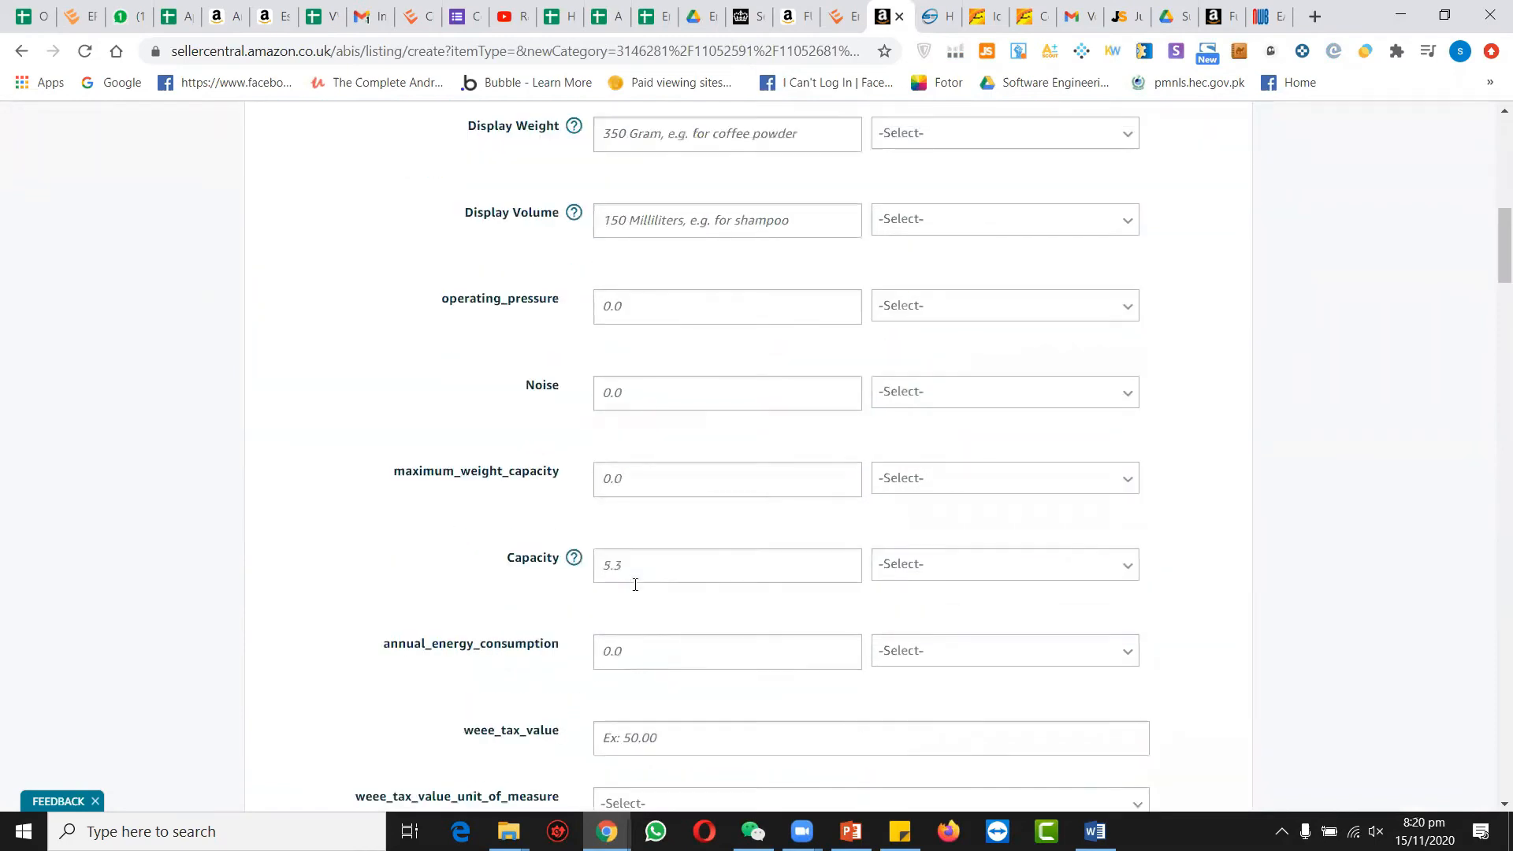
{"action": "scroll", "coordinate": [635, 589], "scroll_direction": "down", "scroll_amount": 10}
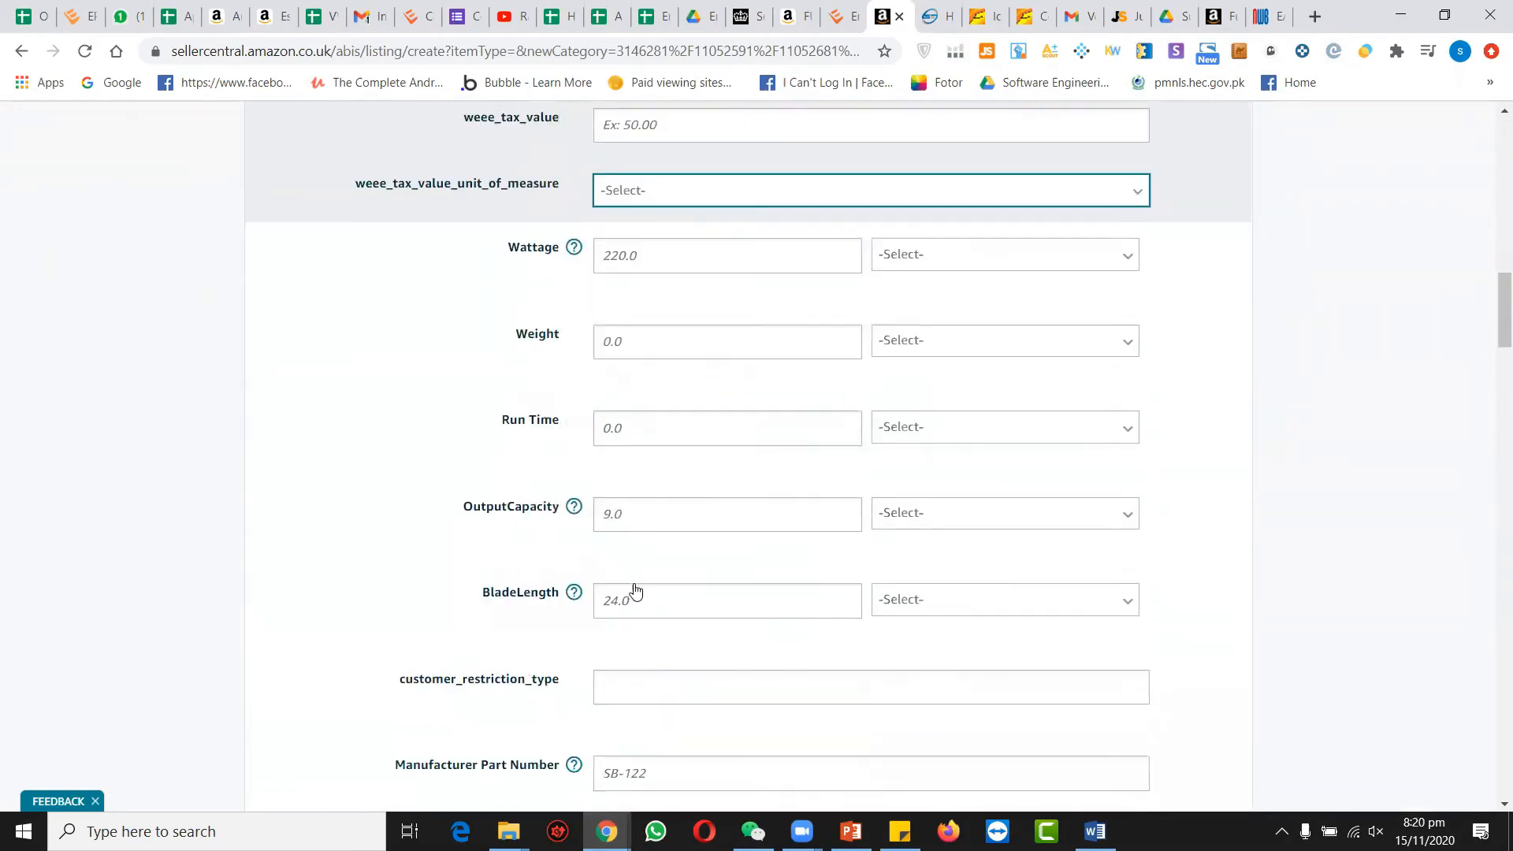
{"action": "scroll", "coordinate": [635, 591], "scroll_direction": "down", "scroll_amount": 17}
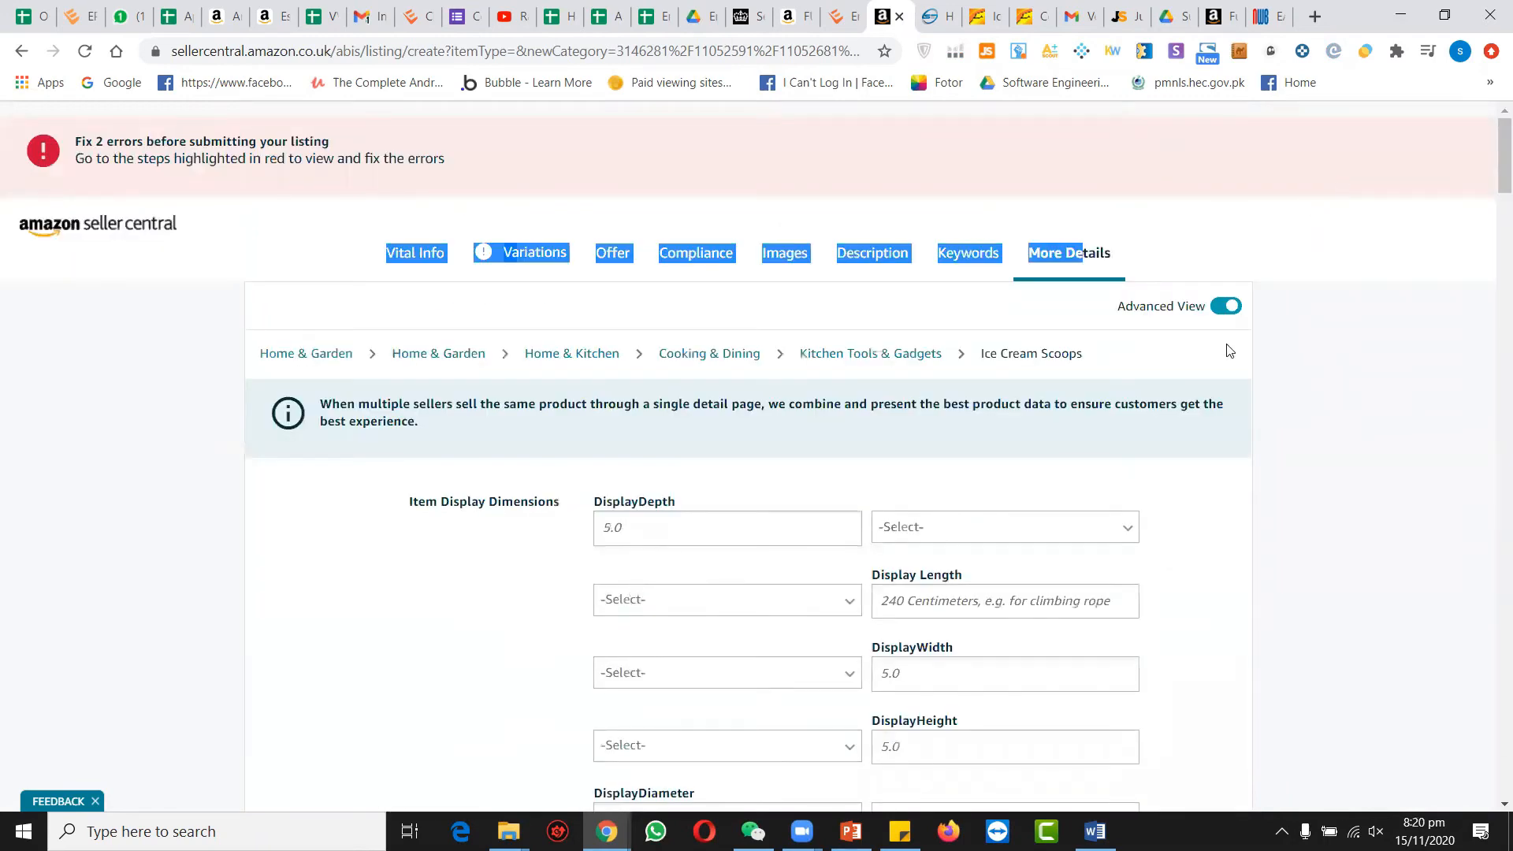
Turn off Advanced View and look through the listing's Images, Offer and Vital Info sections.
{"action": "left_click", "coordinate": [1226, 311]}
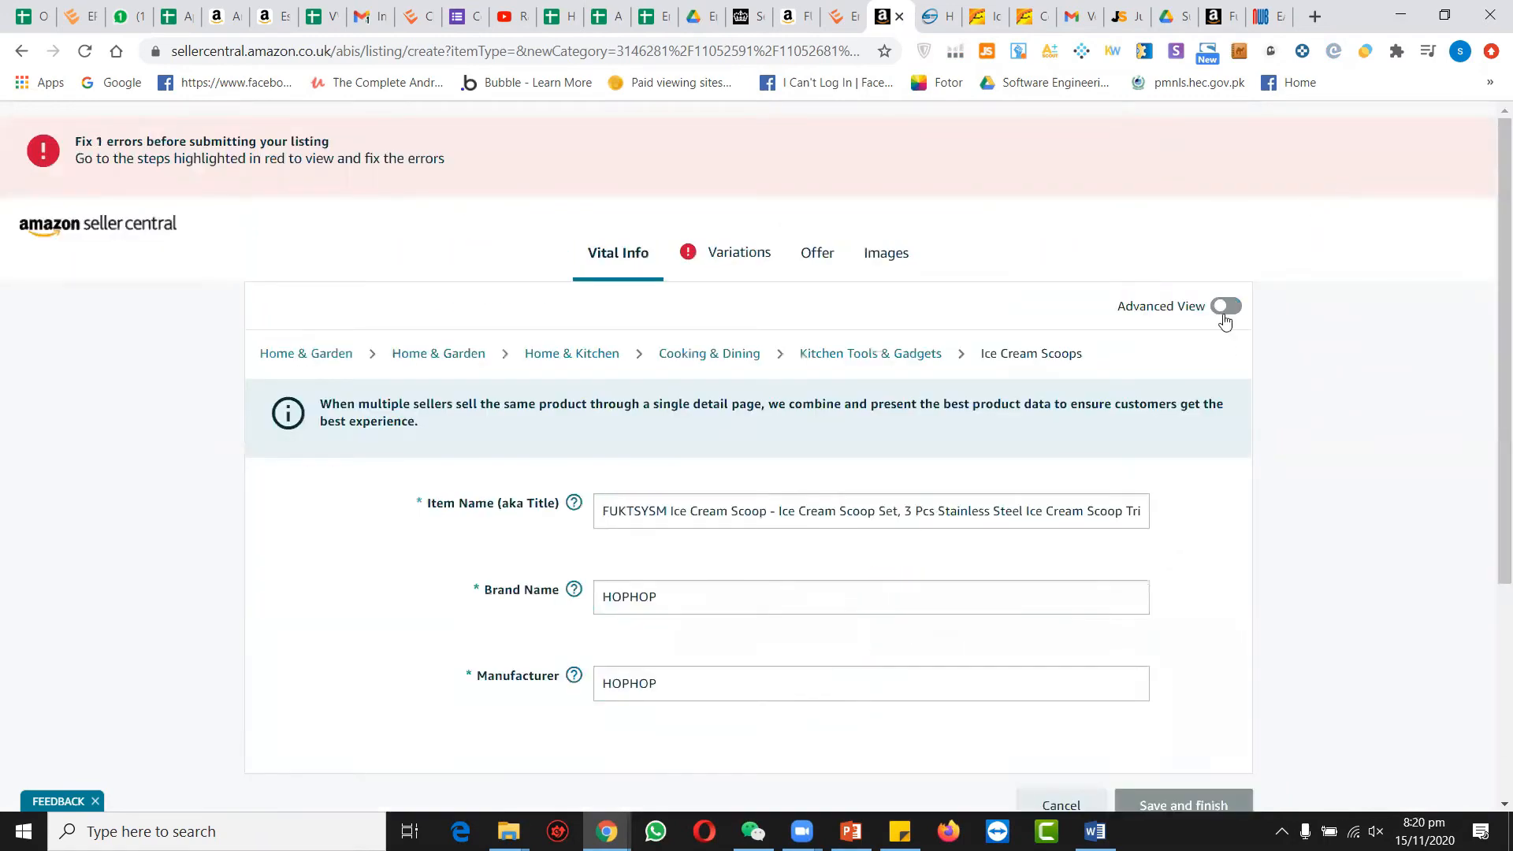
{"action": "left_click", "coordinate": [850, 268]}
{"action": "left_click", "coordinate": [815, 253]}
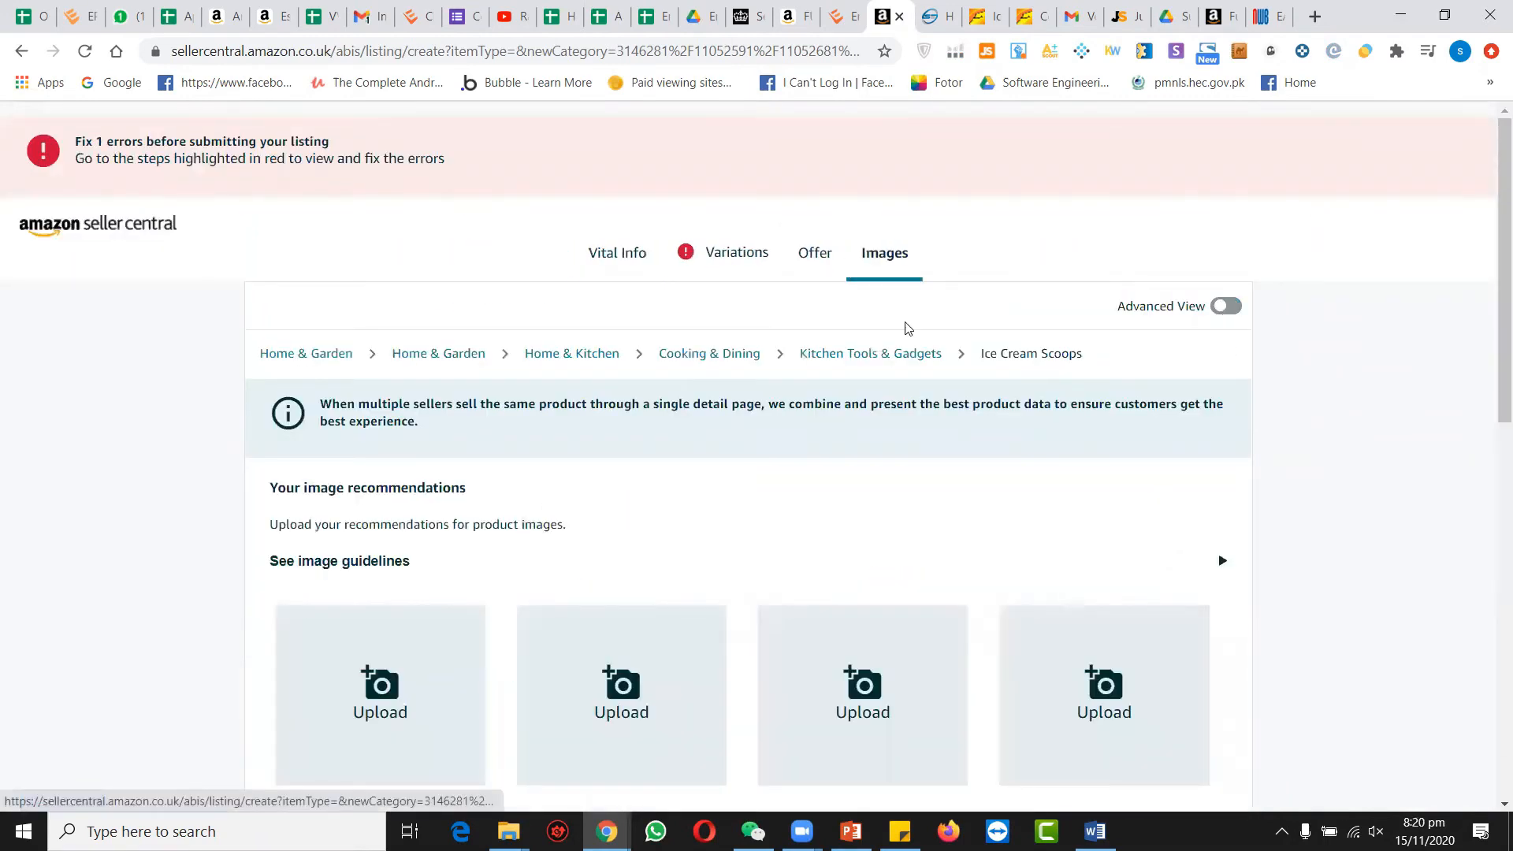
{"action": "scroll", "coordinate": [910, 417], "scroll_direction": "down", "scroll_amount": 5}
{"action": "scroll", "coordinate": [912, 423], "scroll_direction": "up", "scroll_amount": 5}
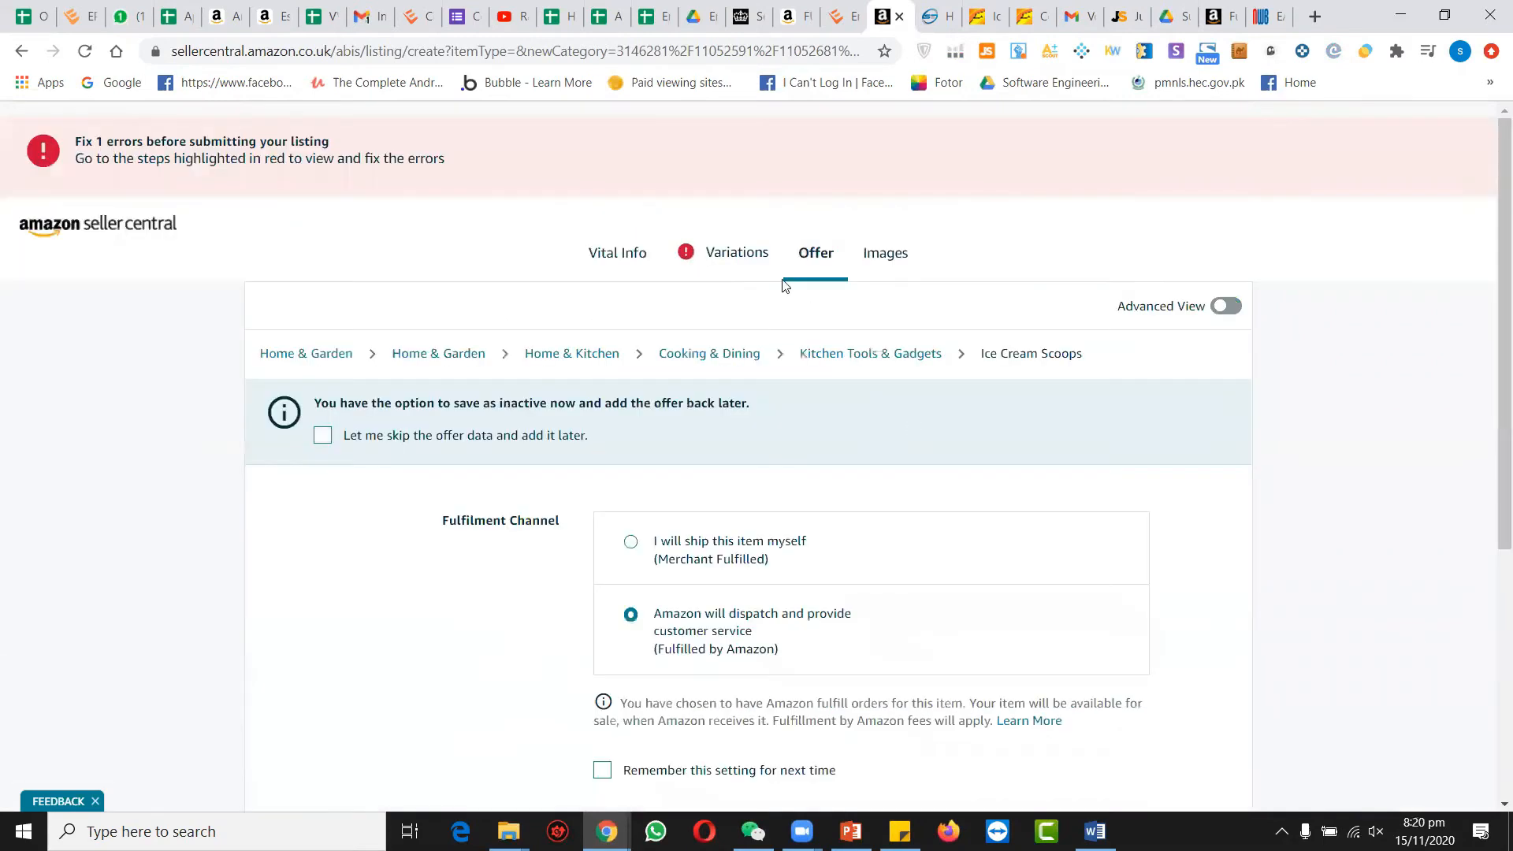
{"action": "left_click", "coordinate": [633, 254]}
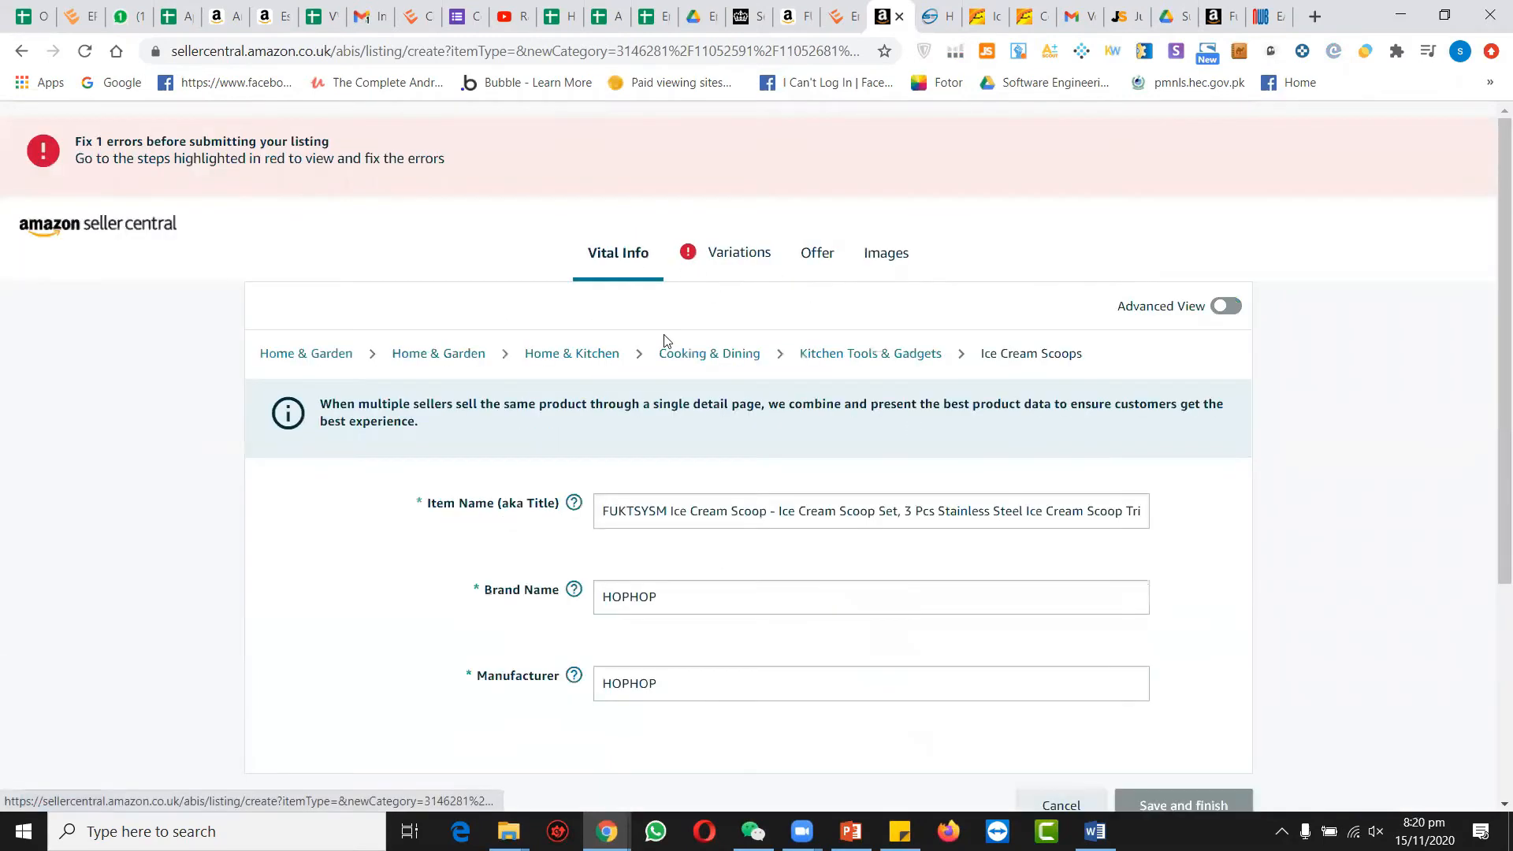
Leave the listing form, open the FBA inventory and highlight the ASIN of the Major Brushes paint set.
{"action": "left_click", "coordinate": [18, 51]}
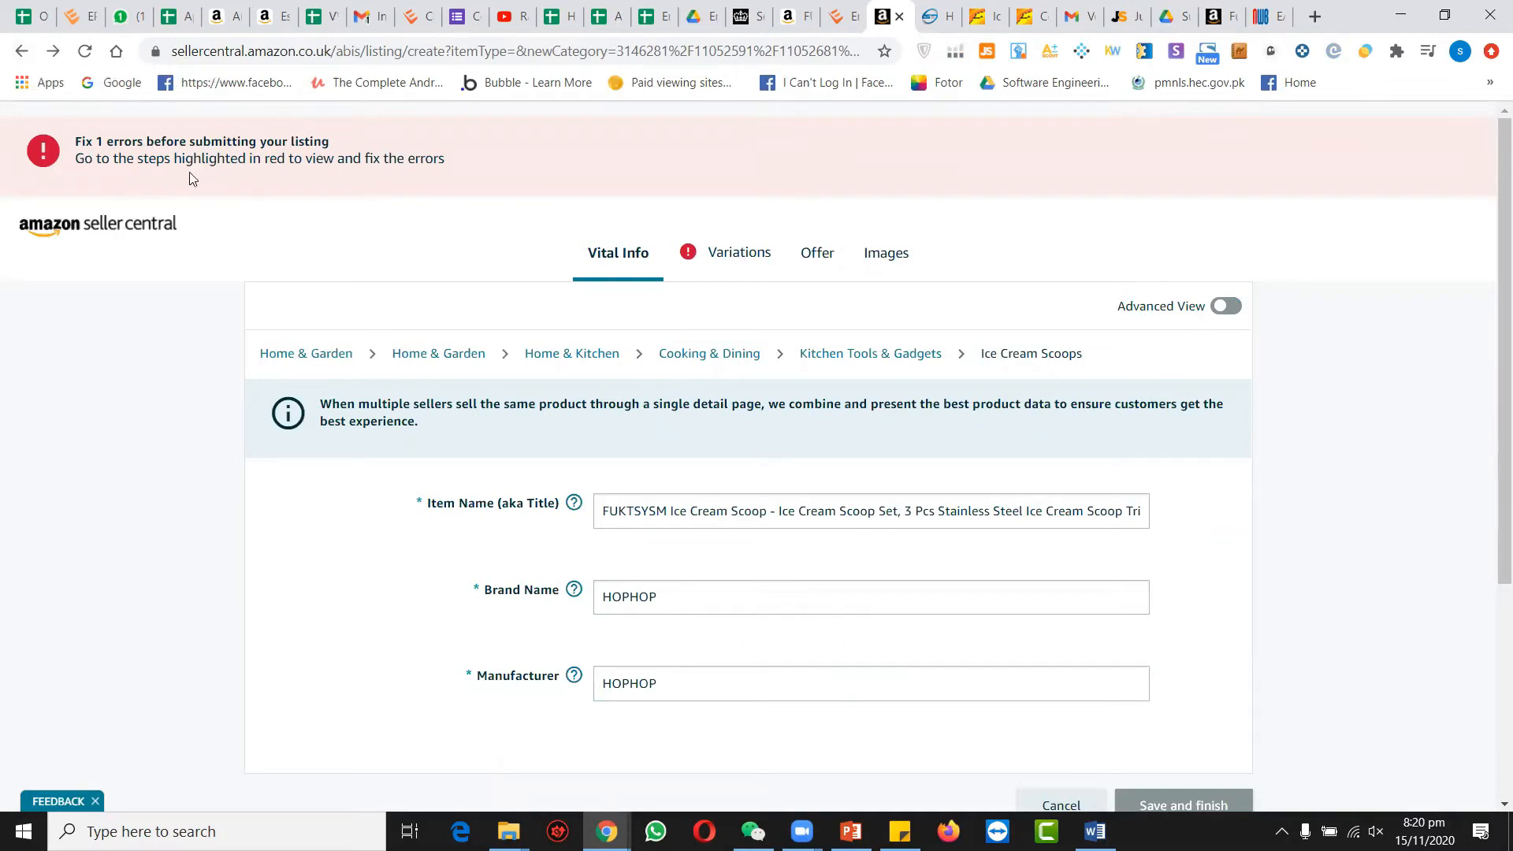
{"action": "left_click", "coordinate": [83, 230]}
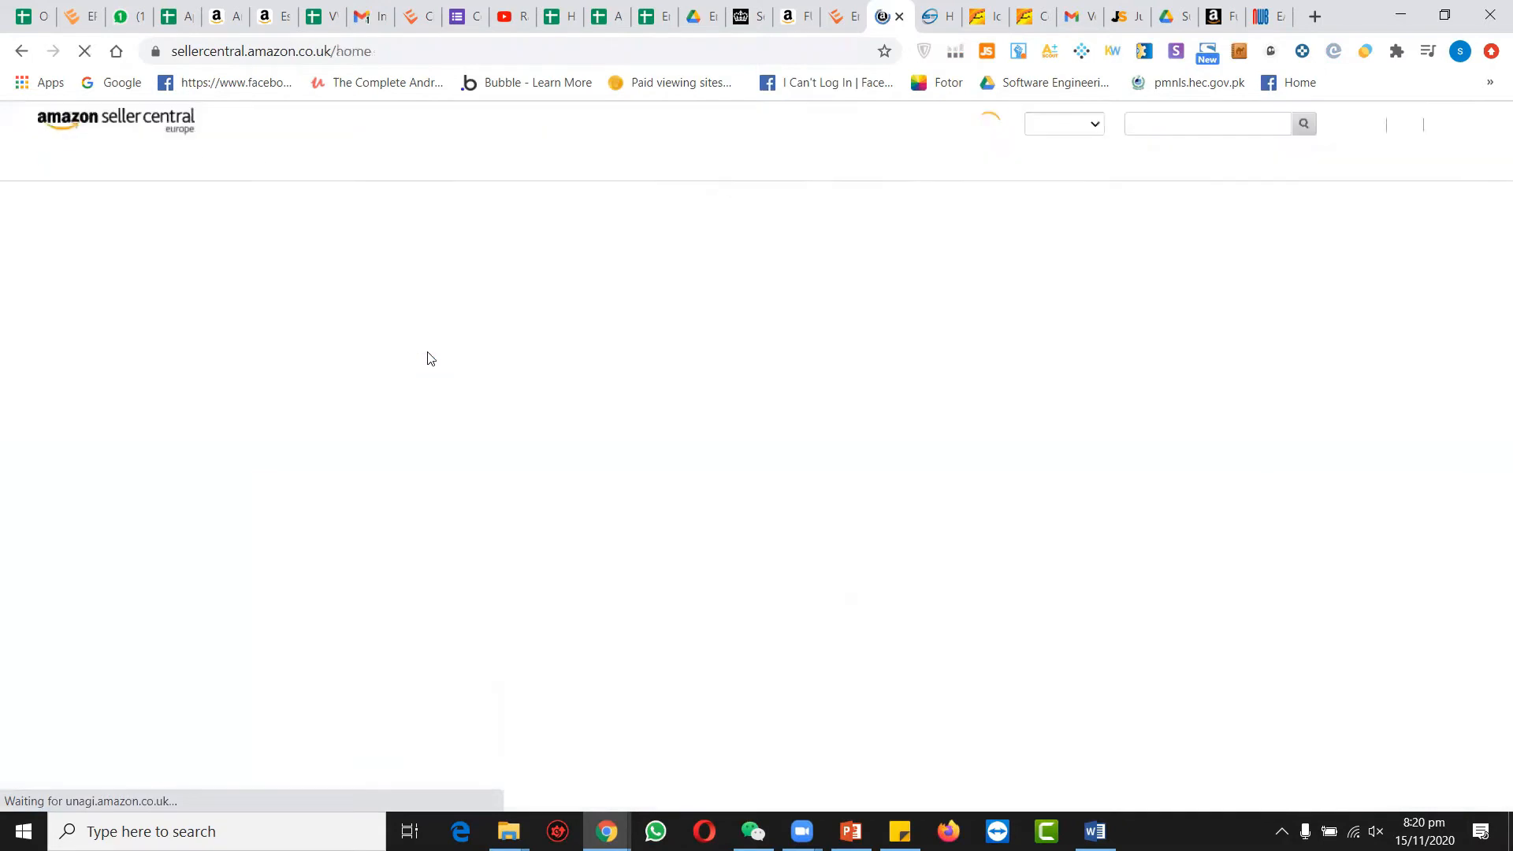
{"action": "mouse_move", "coordinate": [165, 201]}
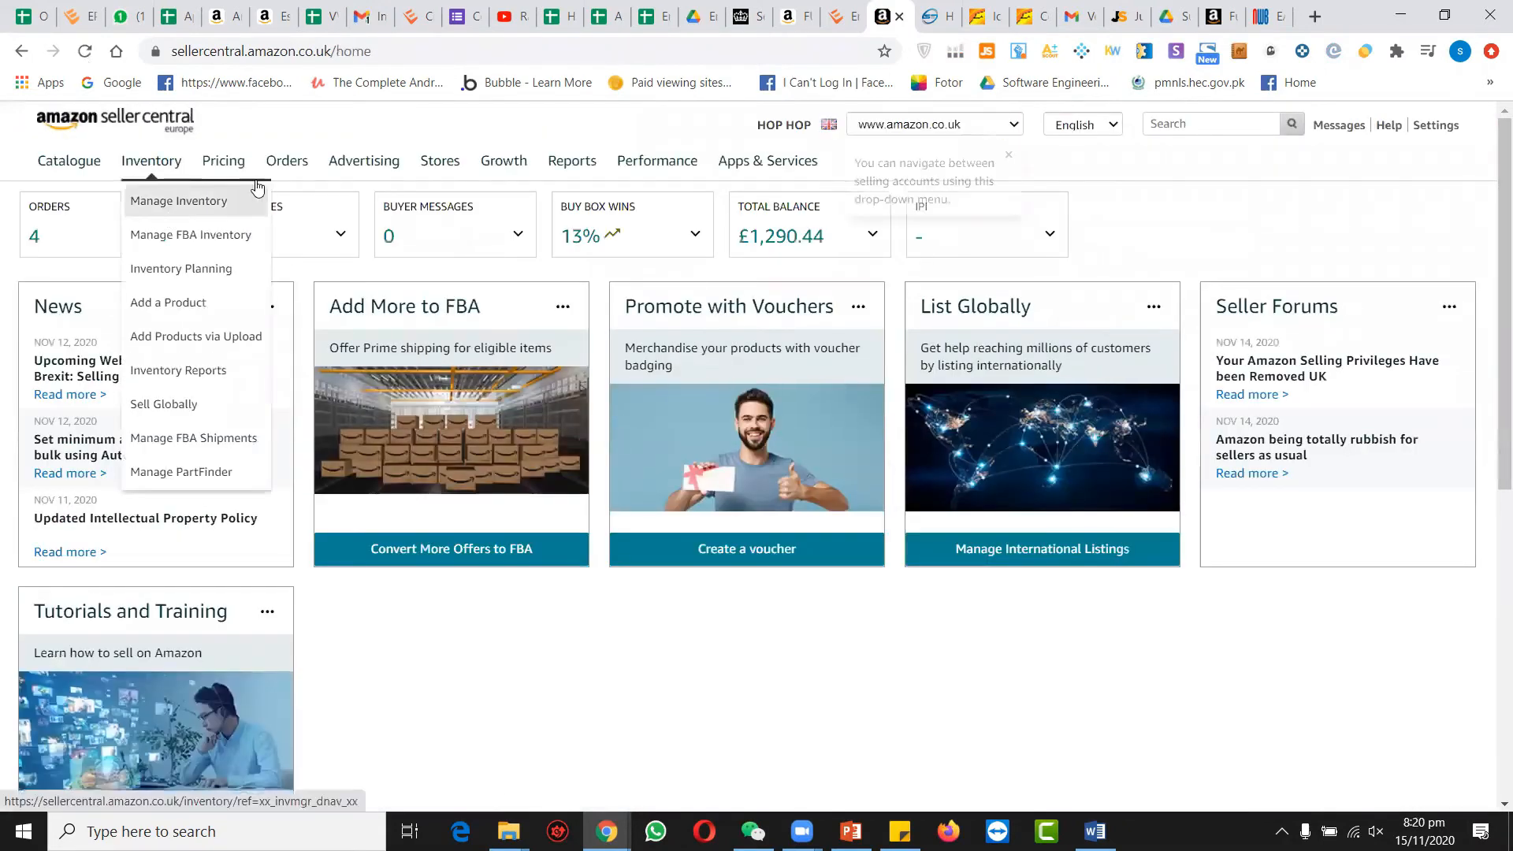
{"action": "left_click", "coordinate": [197, 235]}
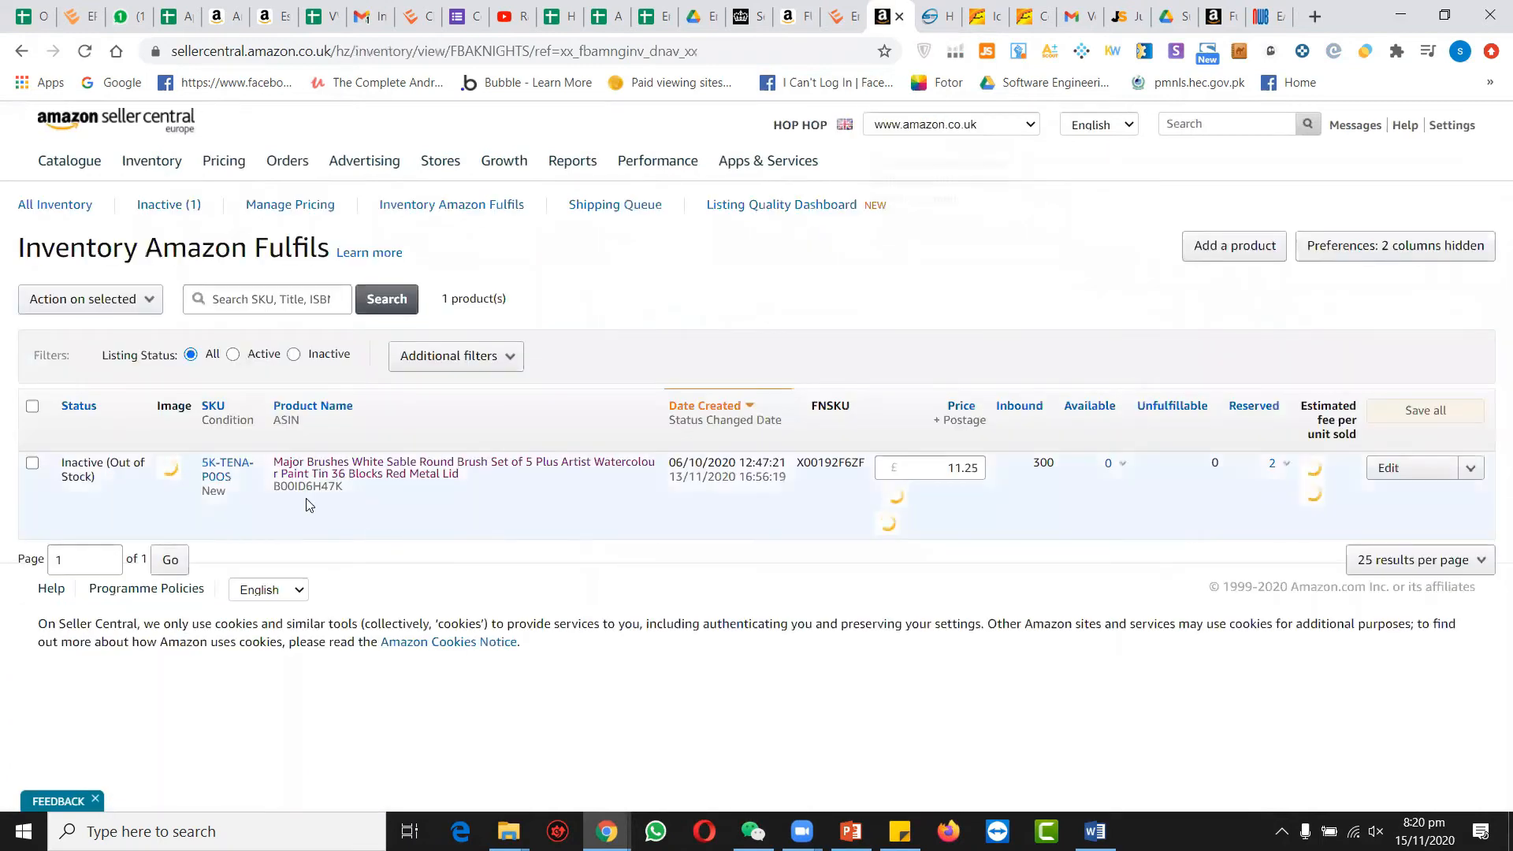
{"action": "left_click_drag", "start_coordinate": [368, 490], "coordinate": [292, 491]}
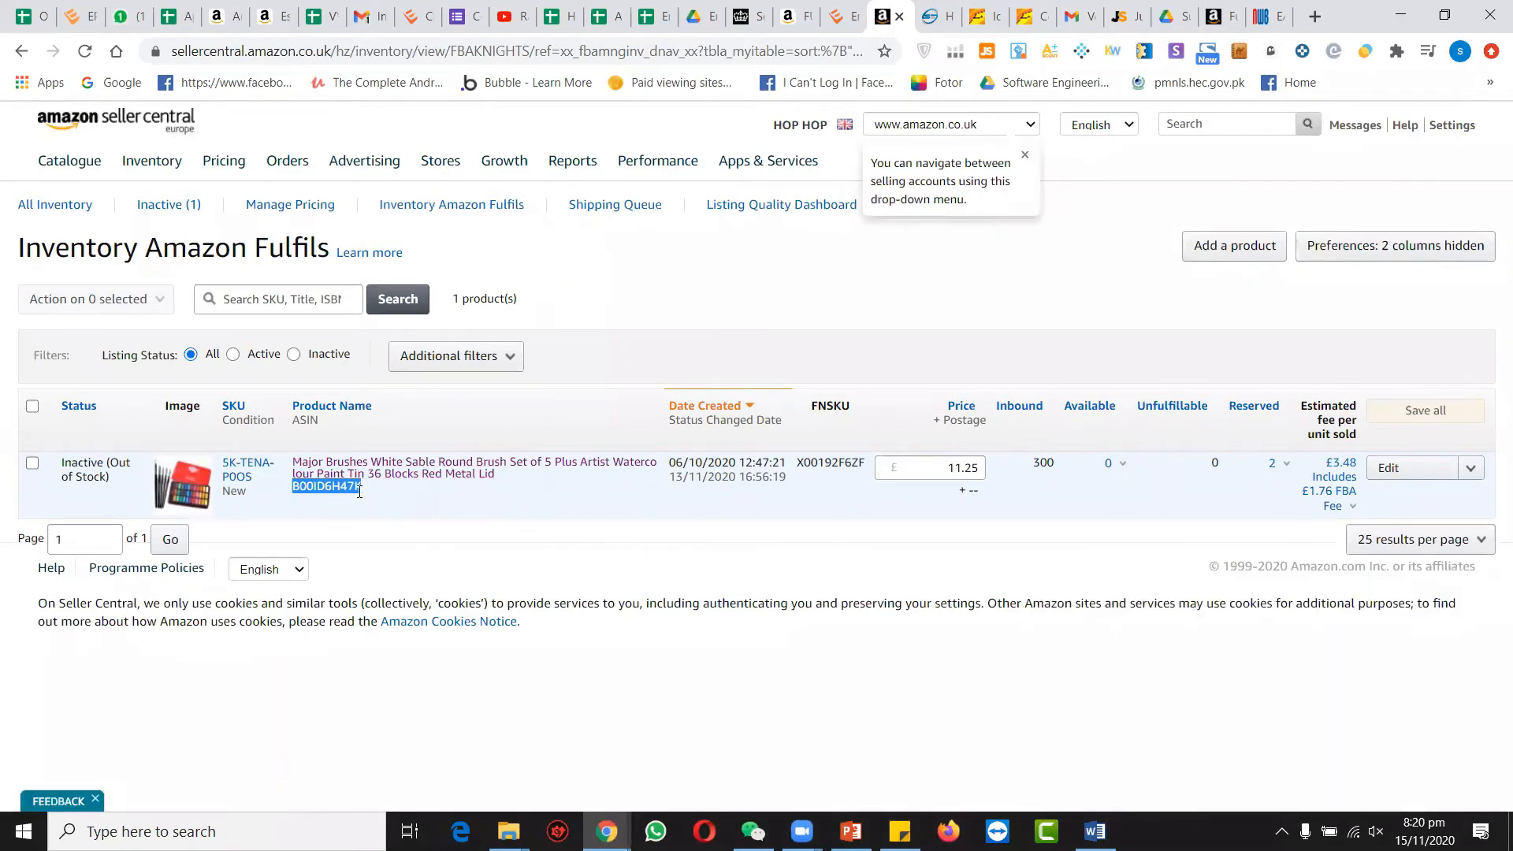
{"action": "mouse_move", "coordinate": [309, 467]}
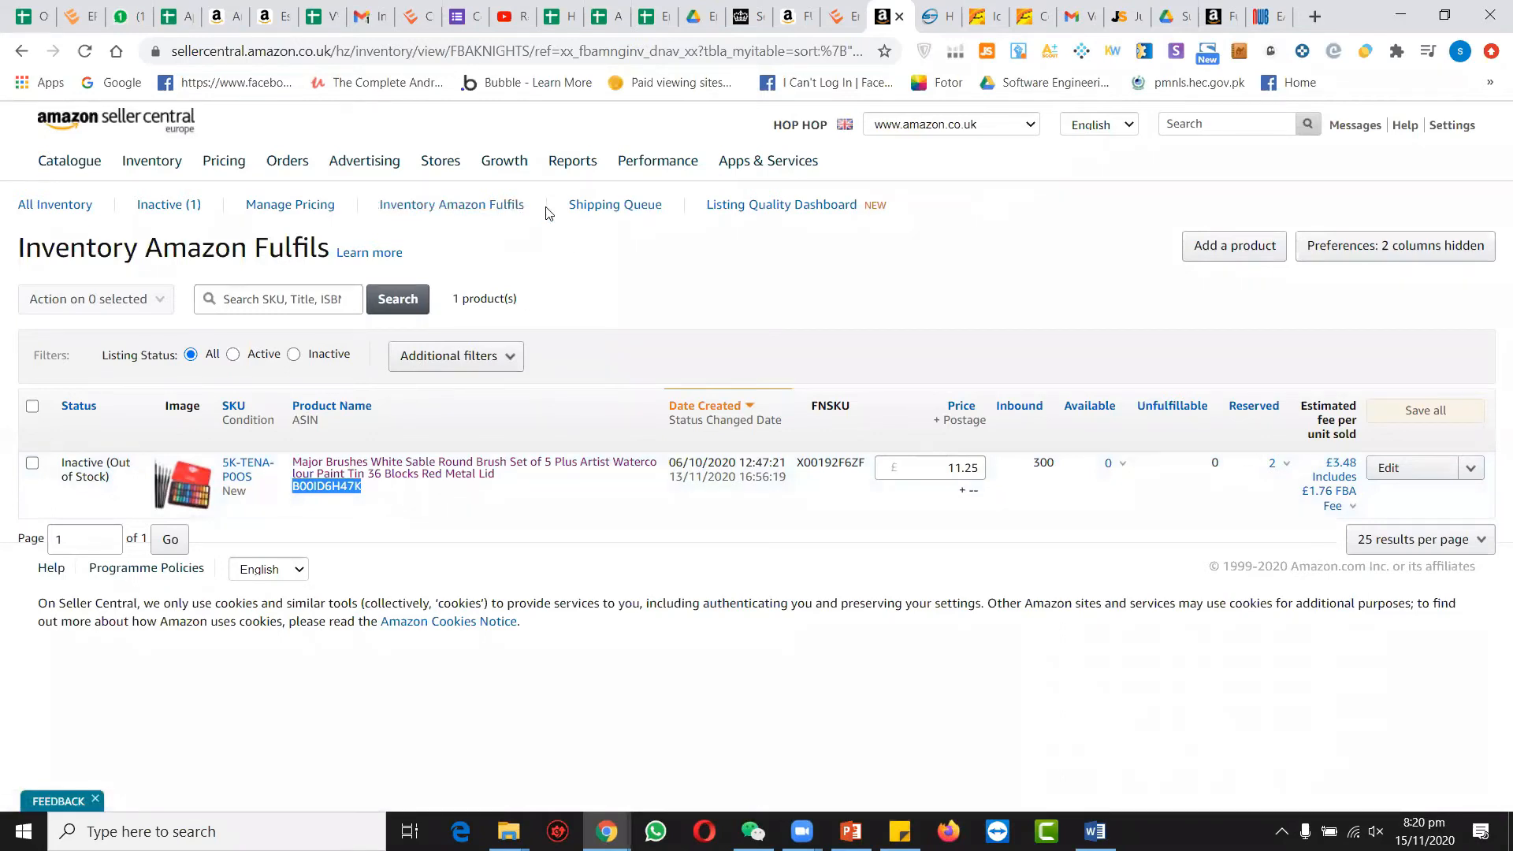
{"action": "mouse_move", "coordinate": [457, 182]}
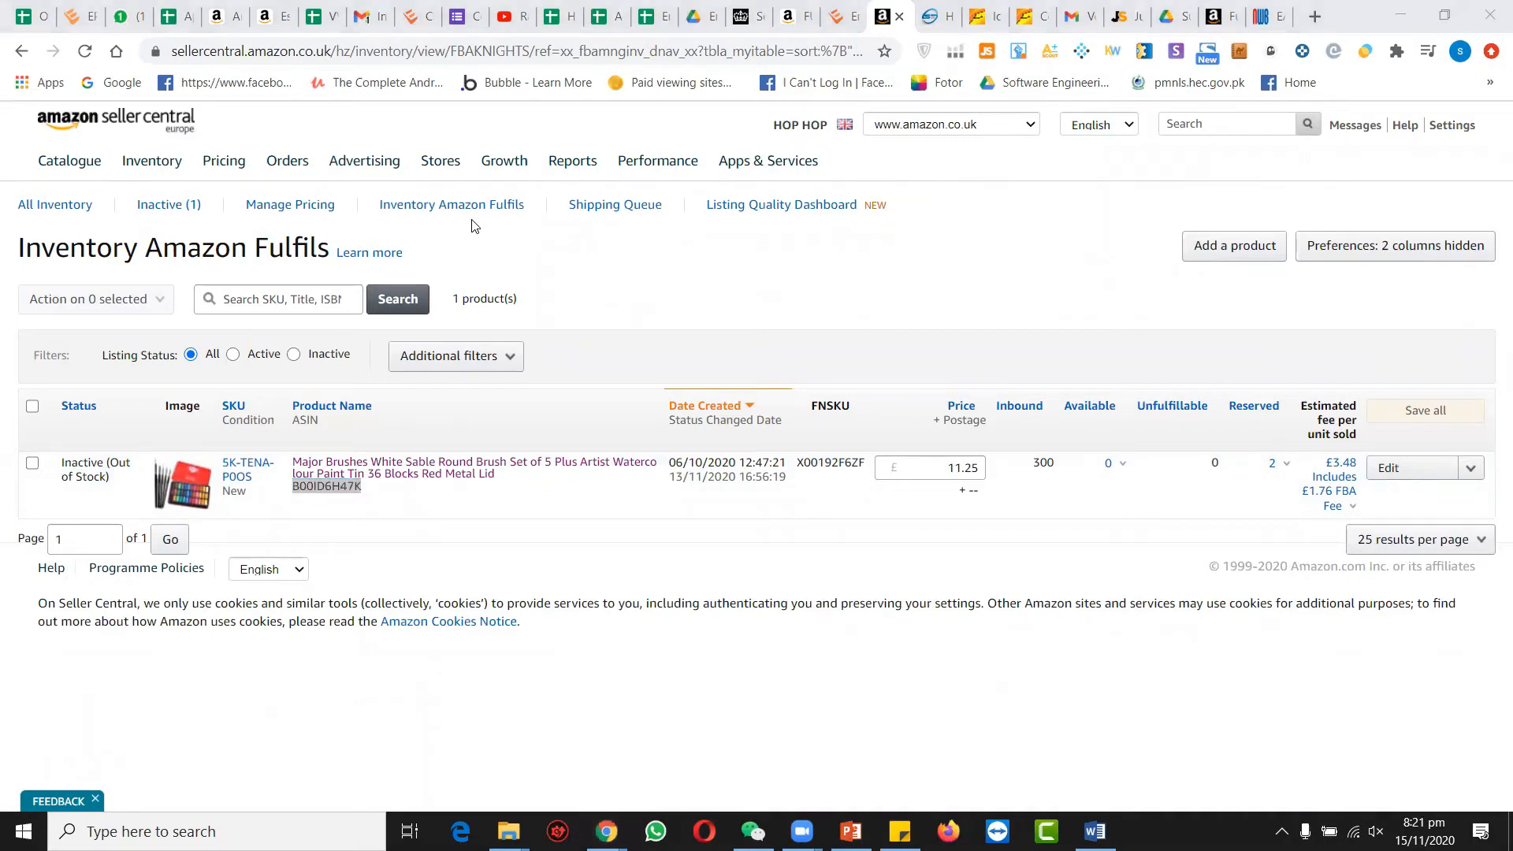
Switch to the PowerPoint presentation and show the "Bulk Listing (Flat file)" slide.
{"action": "key", "text": "alt+Tab"}
{"action": "key", "text": "alt+Tab"}
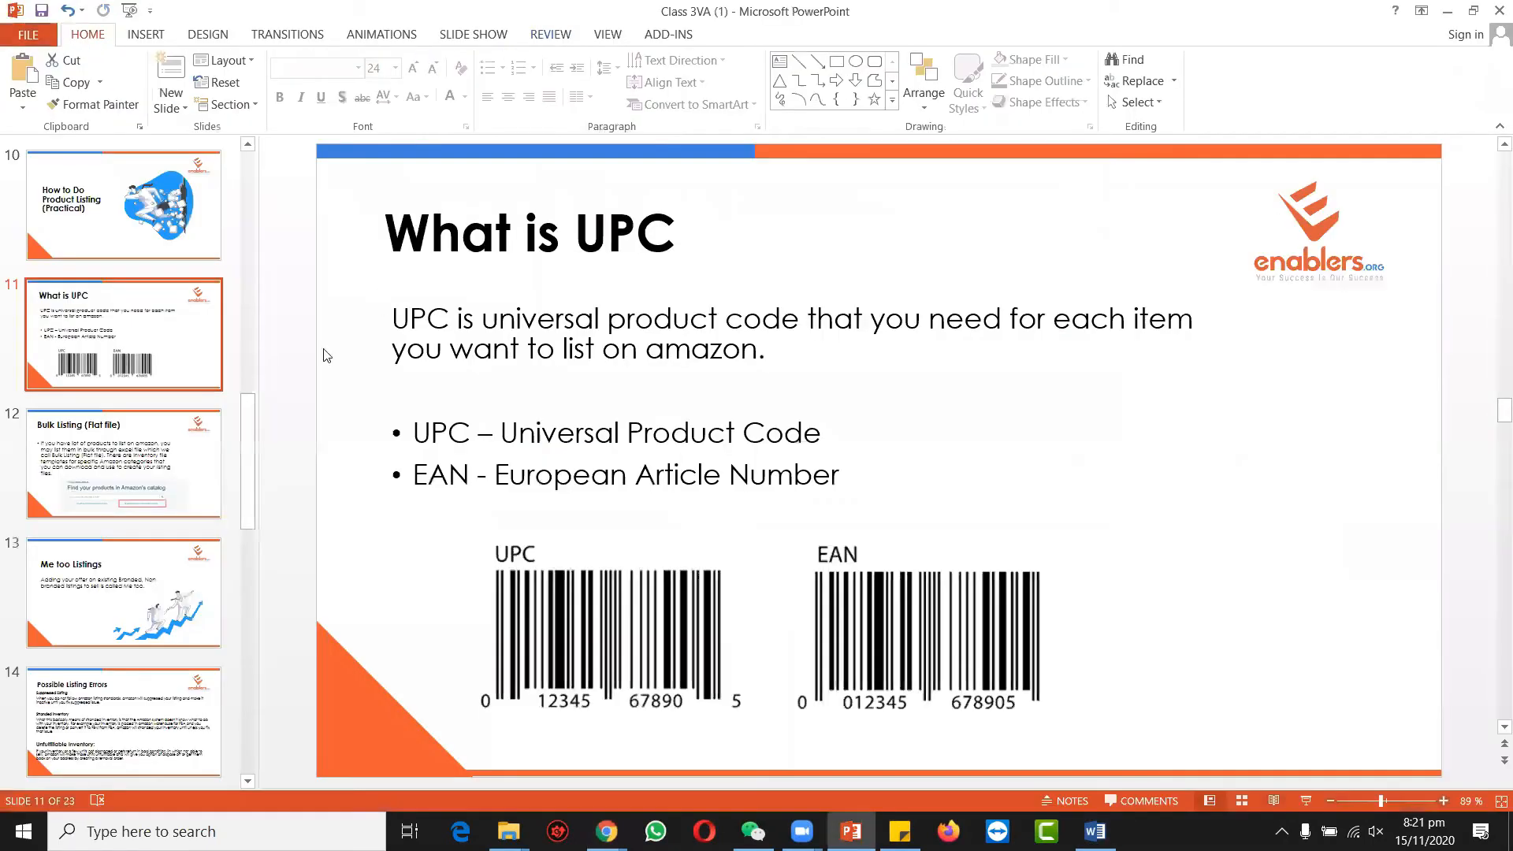
{"action": "left_click", "coordinate": [214, 431]}
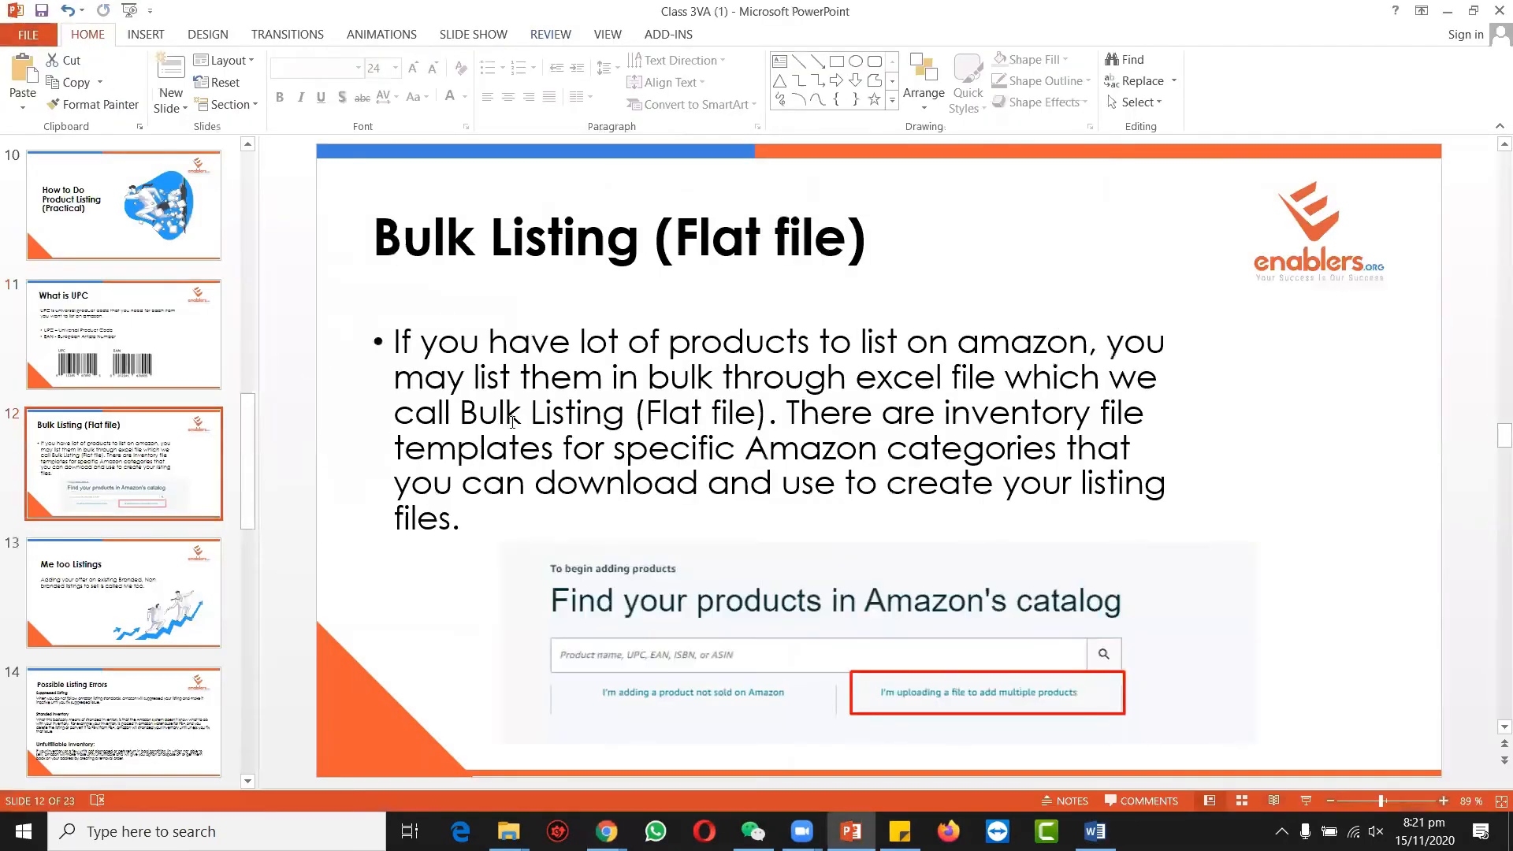
Return to Seller Central in Chrome and open the inventory file download page for adding multiple products by upload.
{"action": "key", "text": "alt+Tab"}
{"action": "key", "text": "alt+Tab"}
{"action": "key", "text": "Tab"}
{"action": "key", "text": "Tab"}
{"action": "mouse_move", "coordinate": [70, 160]}
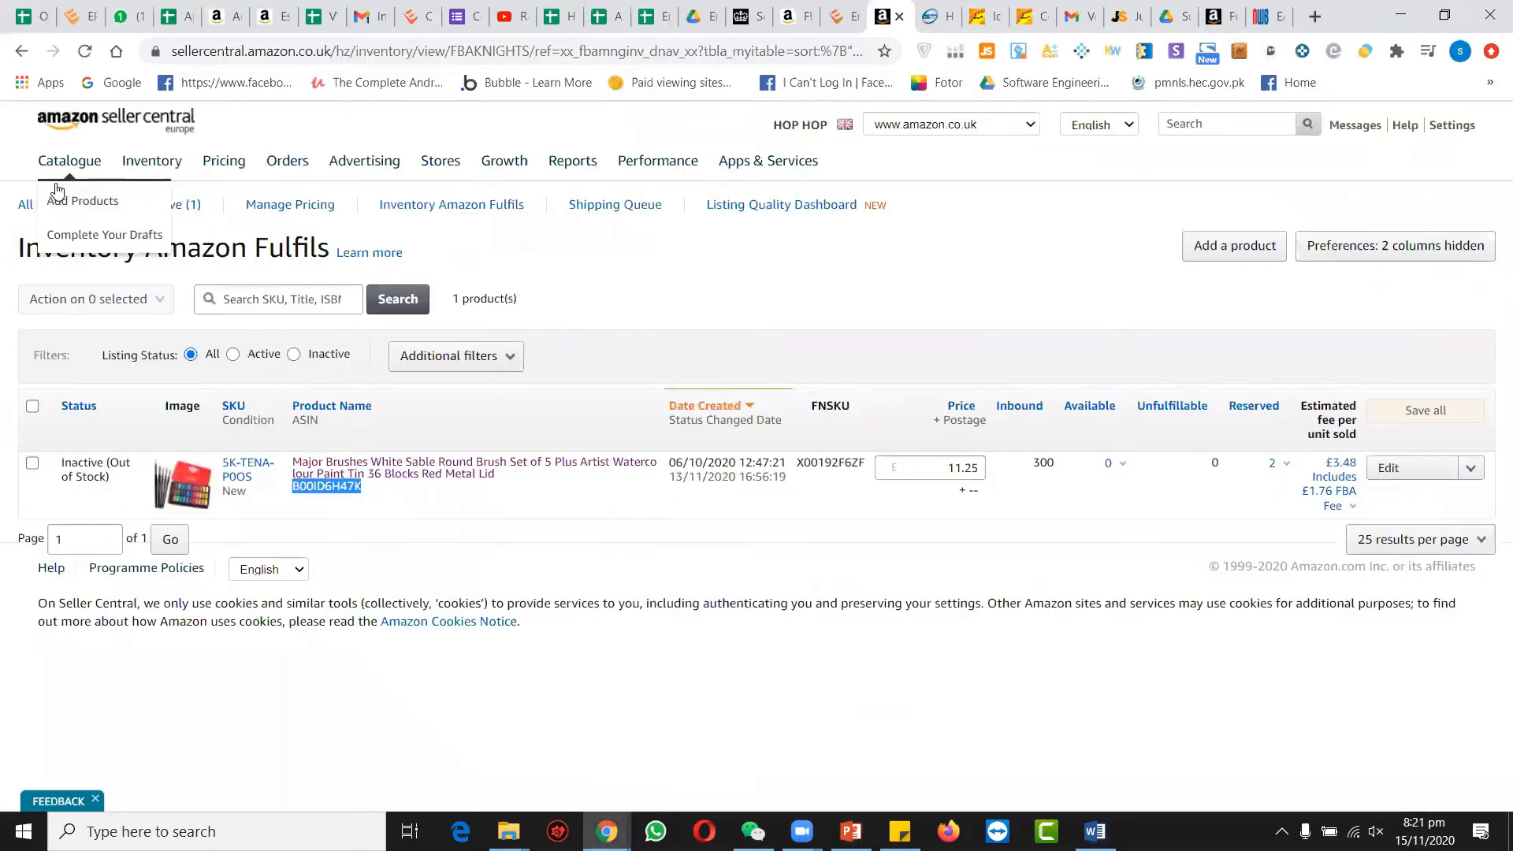
{"action": "left_click", "coordinate": [63, 198]}
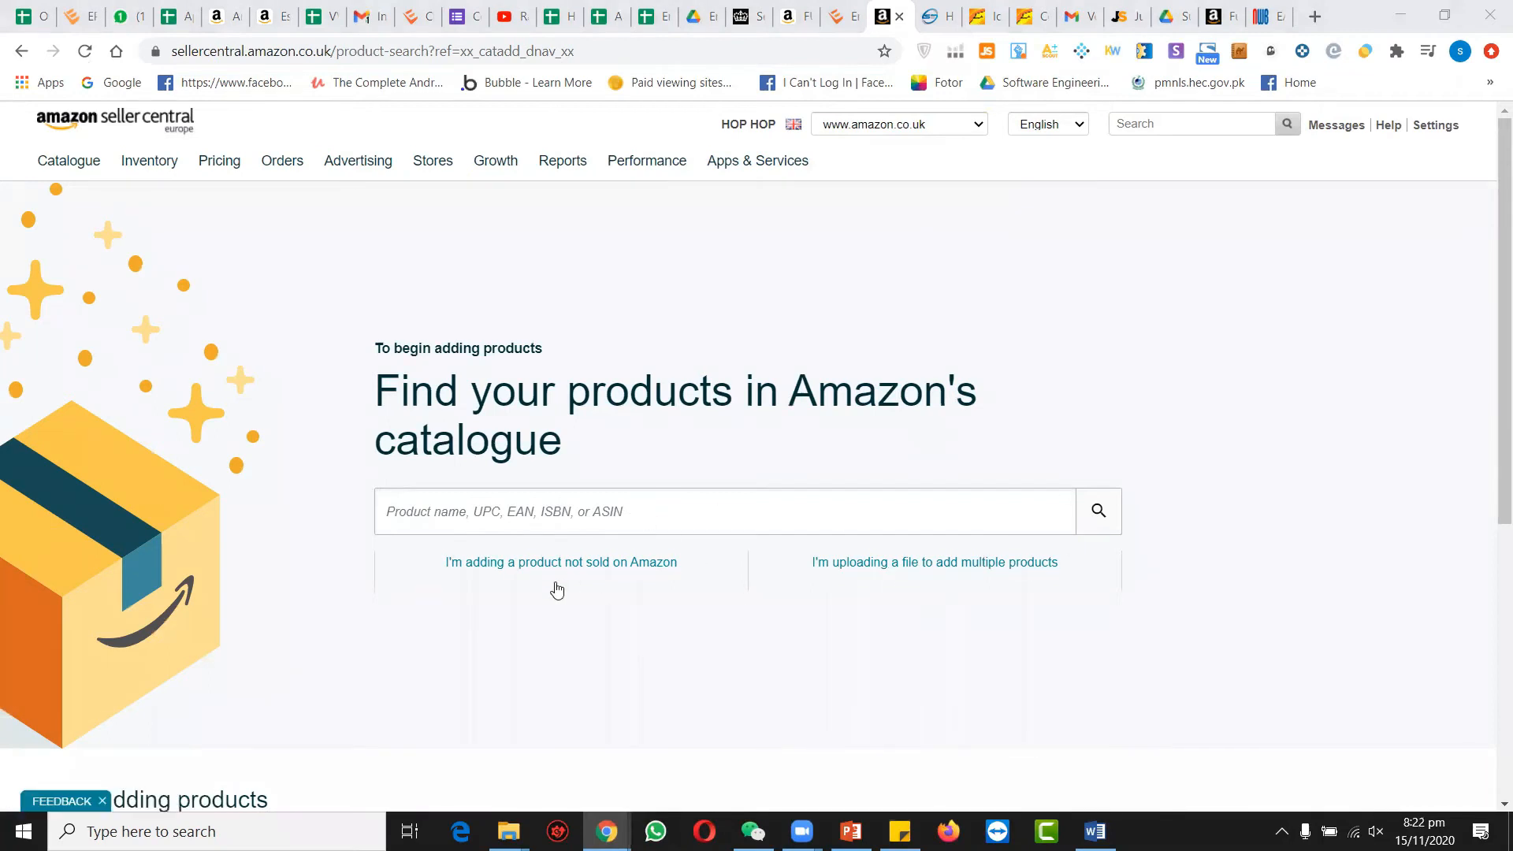
{"action": "left_click", "coordinate": [880, 581]}
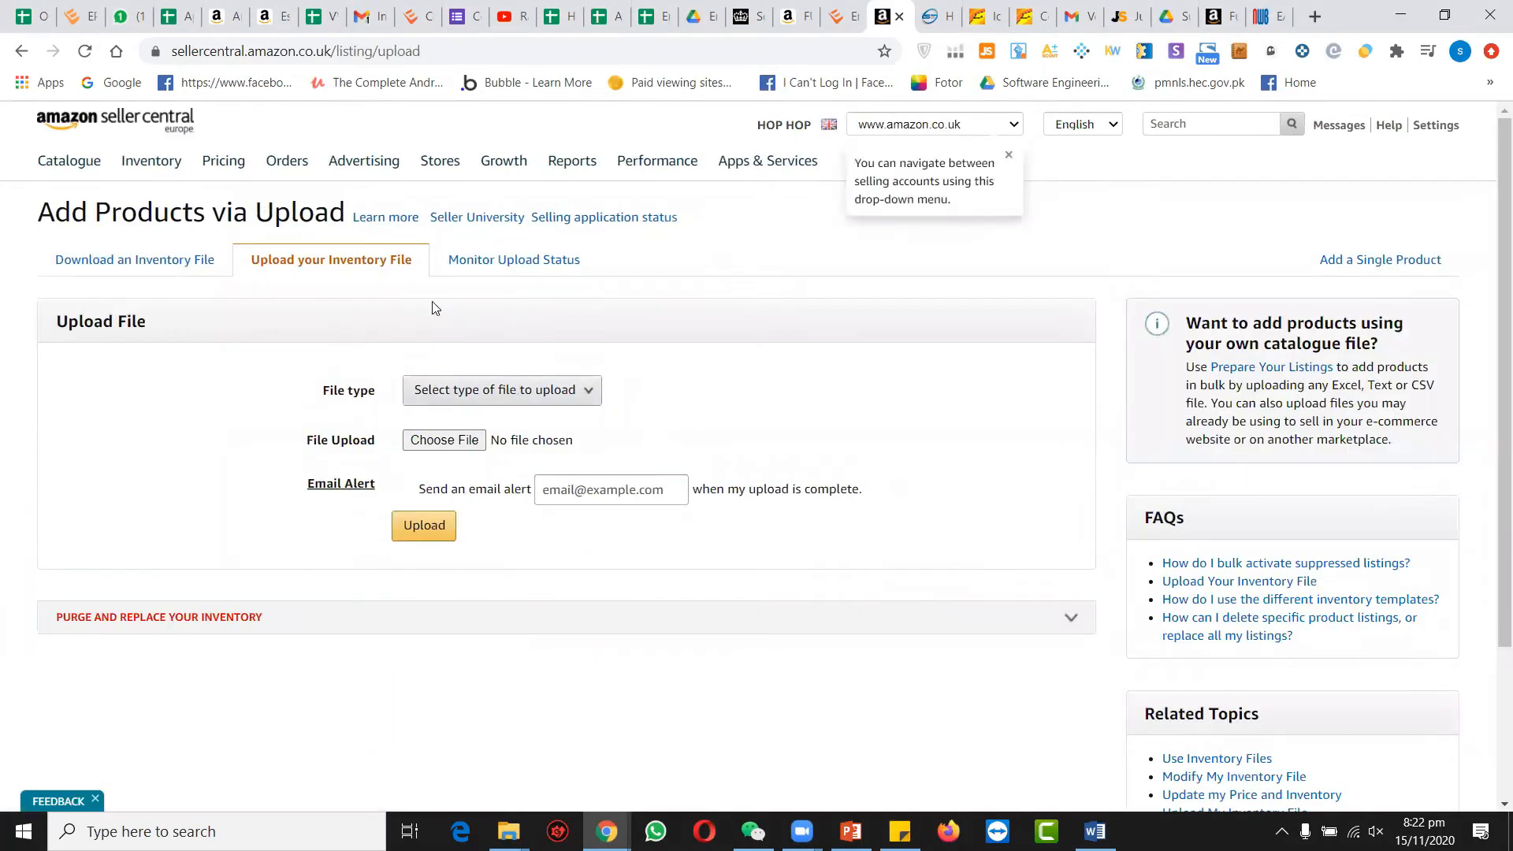
{"action": "left_click", "coordinate": [175, 262]}
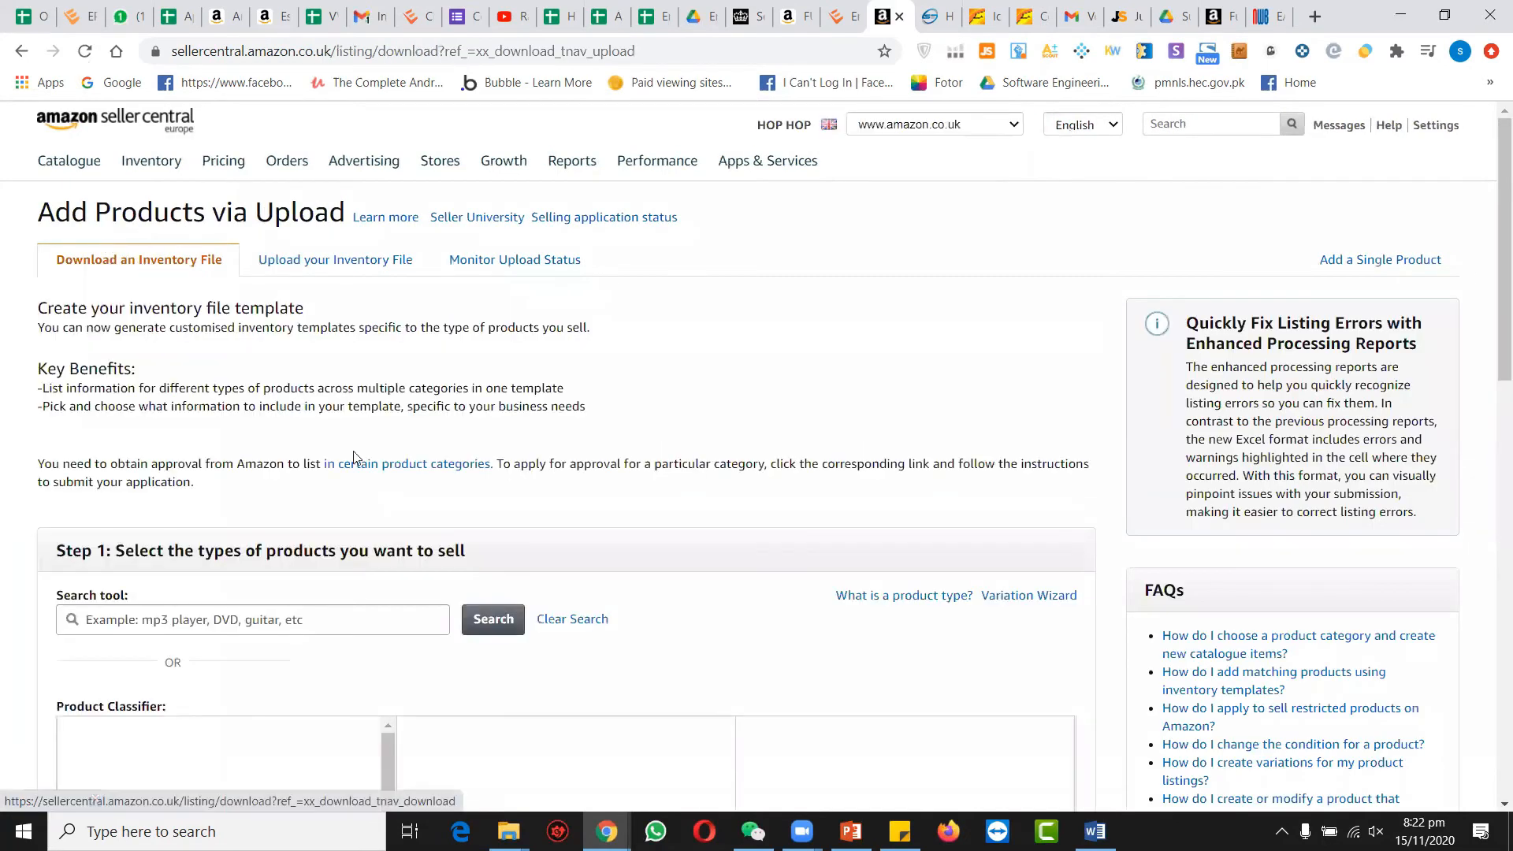
Search the product types for "ice cream scoop" and select the KITCHEN type for Ice Cream Scoops.
{"action": "scroll", "coordinate": [385, 478], "scroll_direction": "down", "scroll_amount": 3}
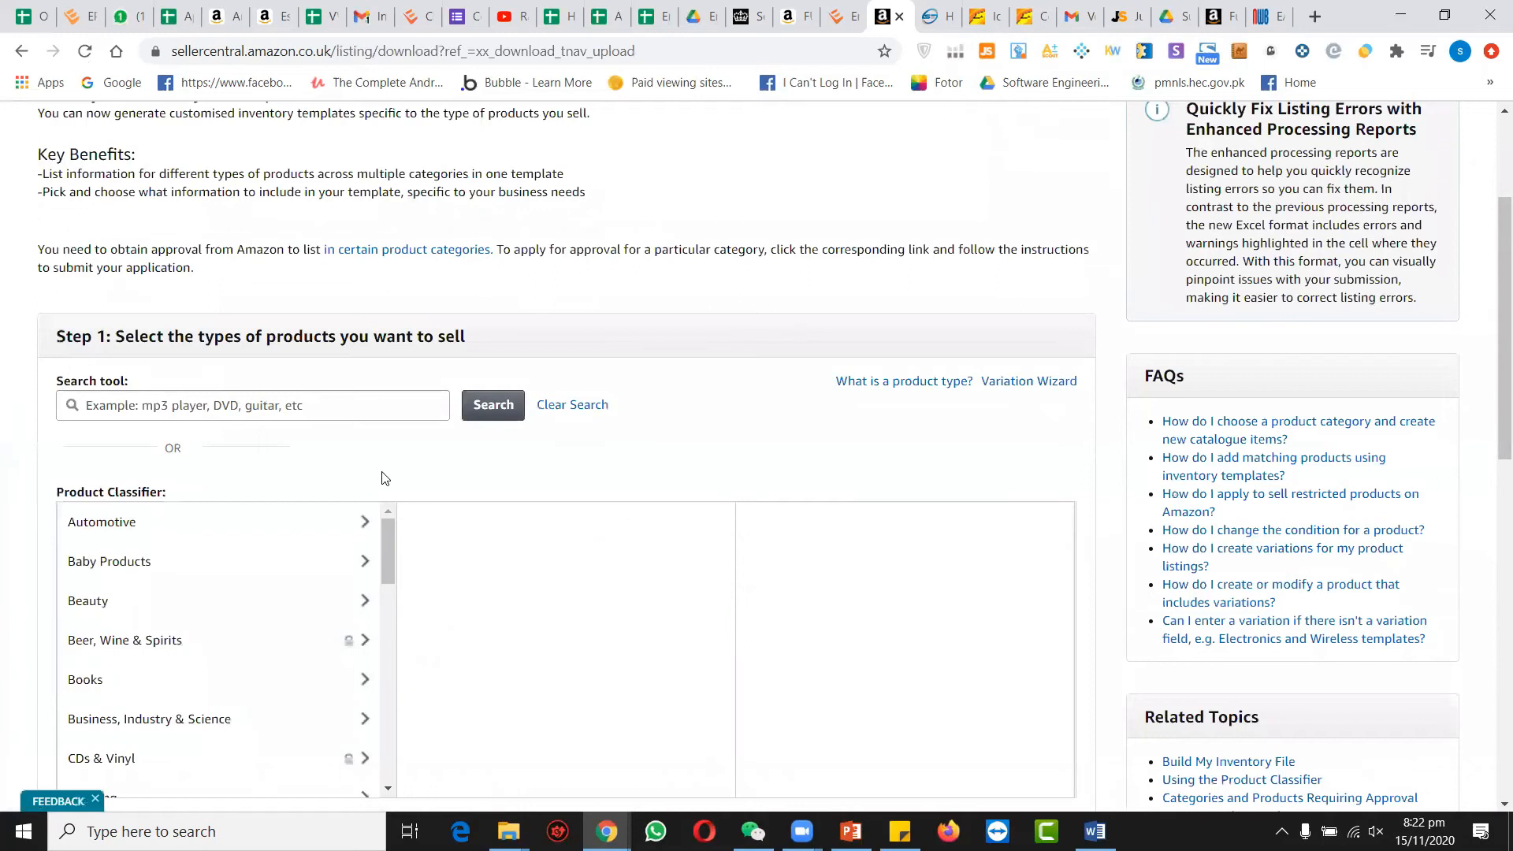
{"action": "scroll", "coordinate": [385, 478], "scroll_direction": "down", "scroll_amount": 5}
{"action": "scroll", "coordinate": [382, 476], "scroll_direction": "up", "scroll_amount": 6}
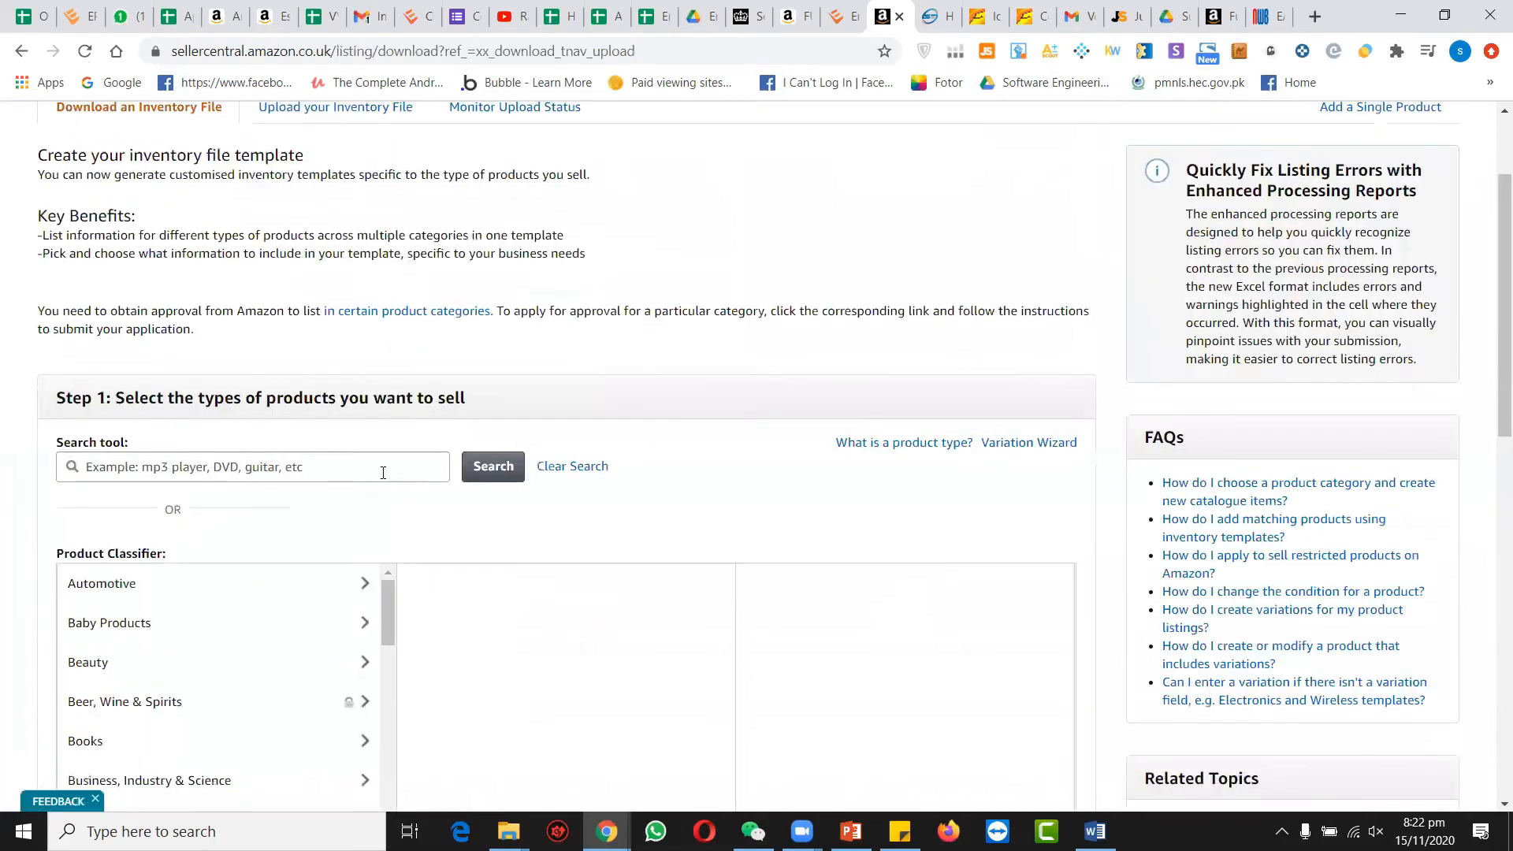
{"action": "left_click", "coordinate": [318, 475]}
{"action": "type", "text": "i"}
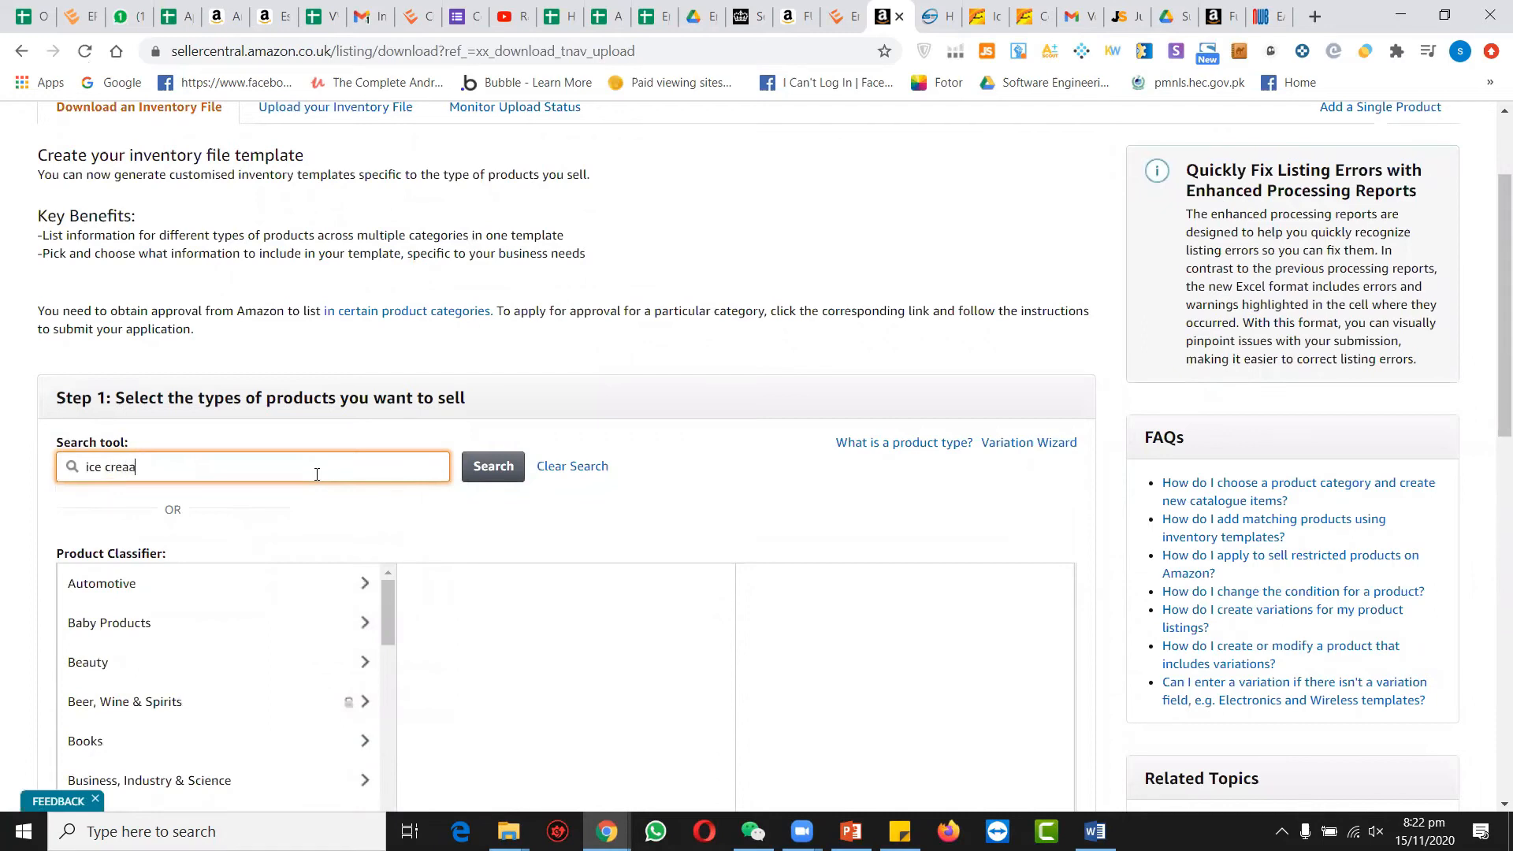
{"action": "type", "text": "ce cream scoop"}
{"action": "key", "text": "Return"}
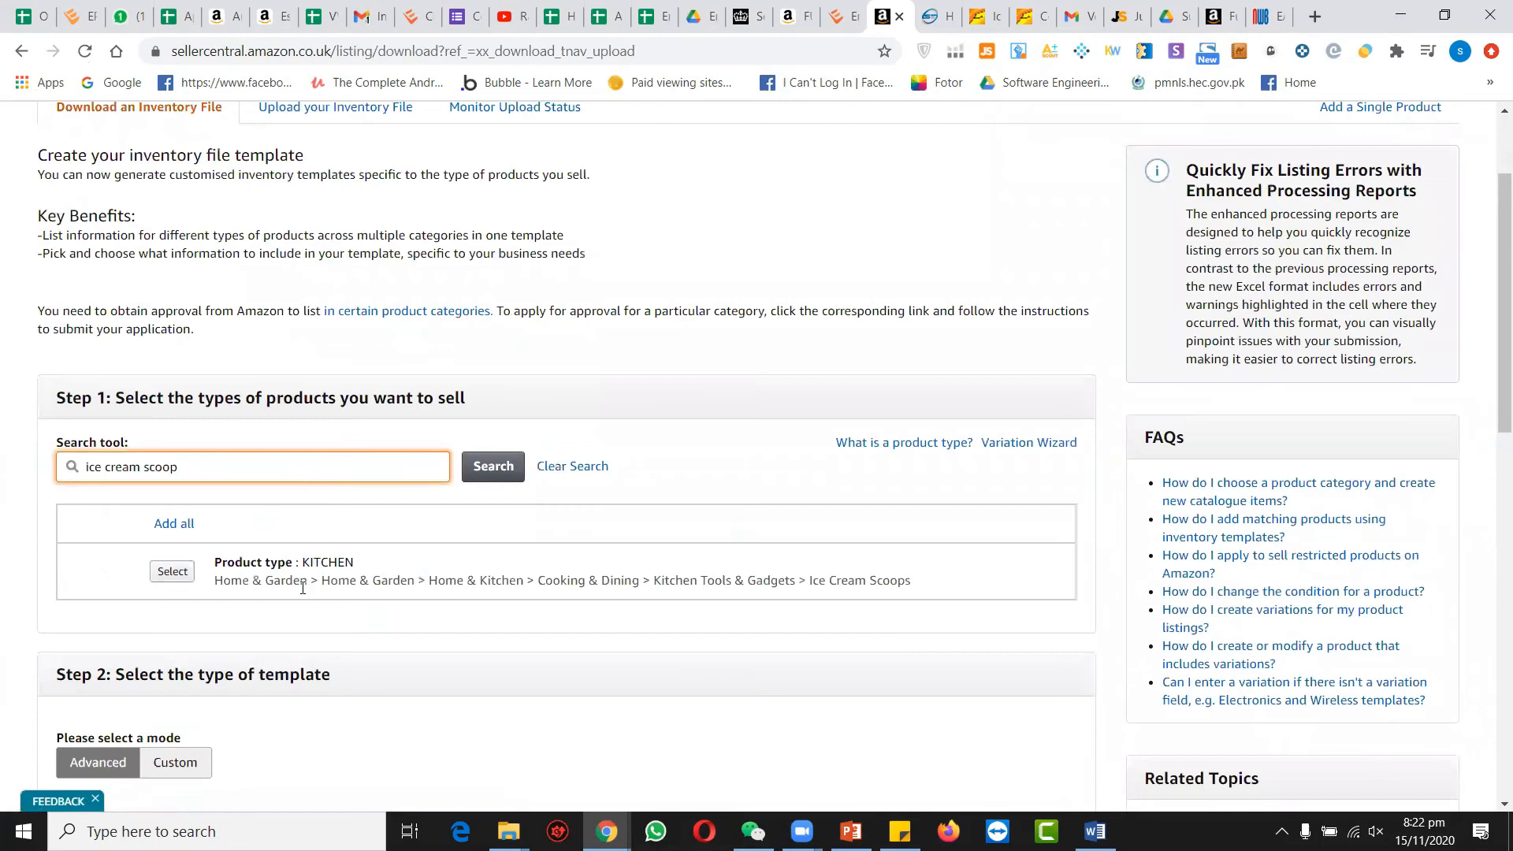
{"action": "left_click", "coordinate": [172, 571]}
Highlight the Ice Cream Scoops node ID, generate the Advanced template for Amazon.co.uk and open the downloaded IceCreamScoops.xlsm in Excel.
{"action": "scroll", "coordinate": [519, 681], "scroll_direction": "down", "scroll_amount": 5}
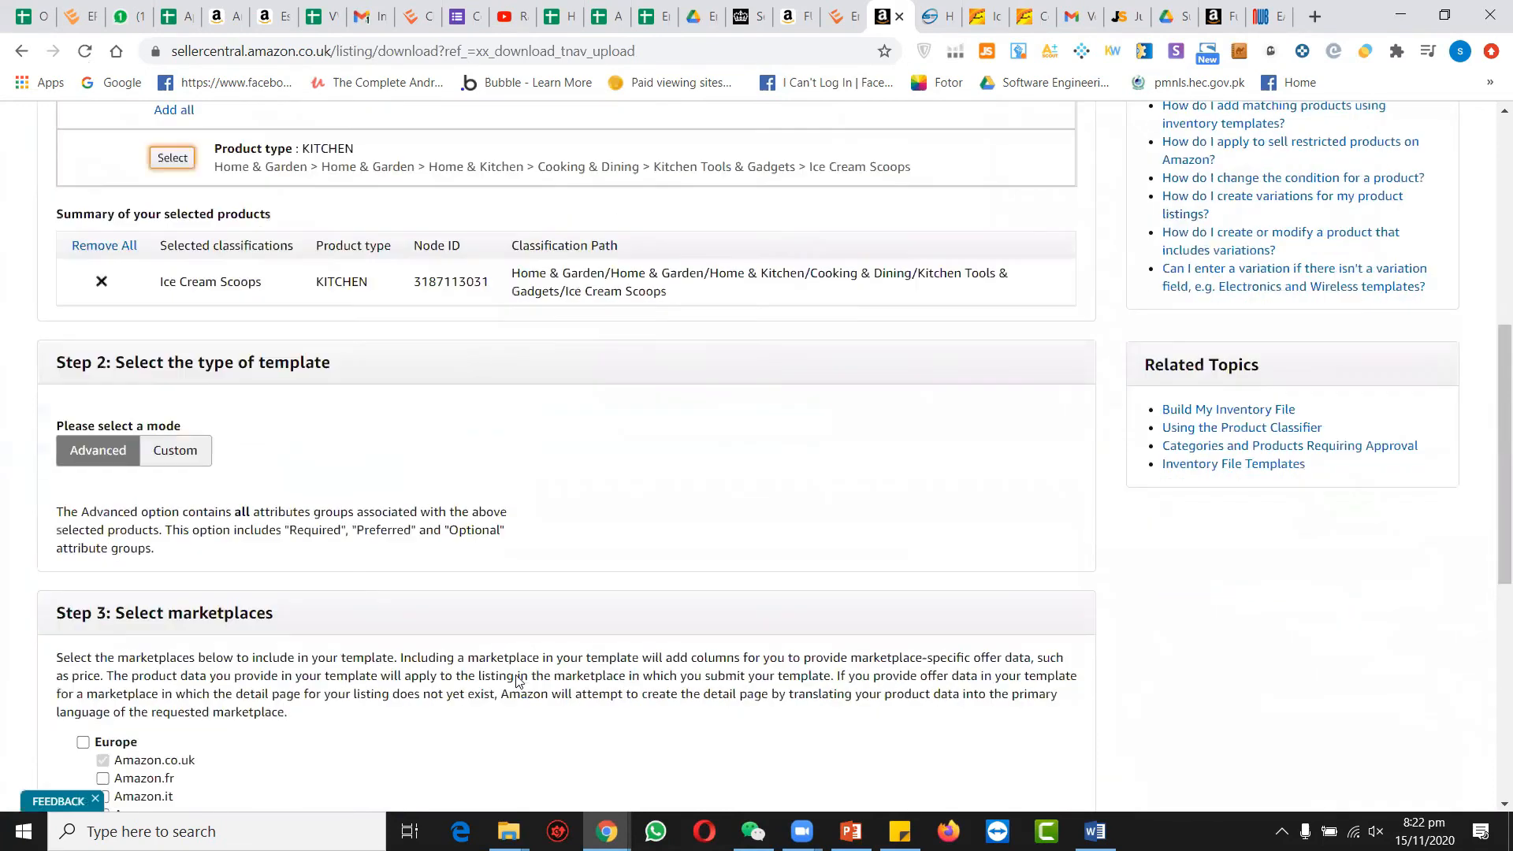
{"action": "left_click_drag", "start_coordinate": [414, 282], "coordinate": [497, 289]}
{"action": "scroll", "coordinate": [374, 419], "scroll_direction": "down", "scroll_amount": 1}
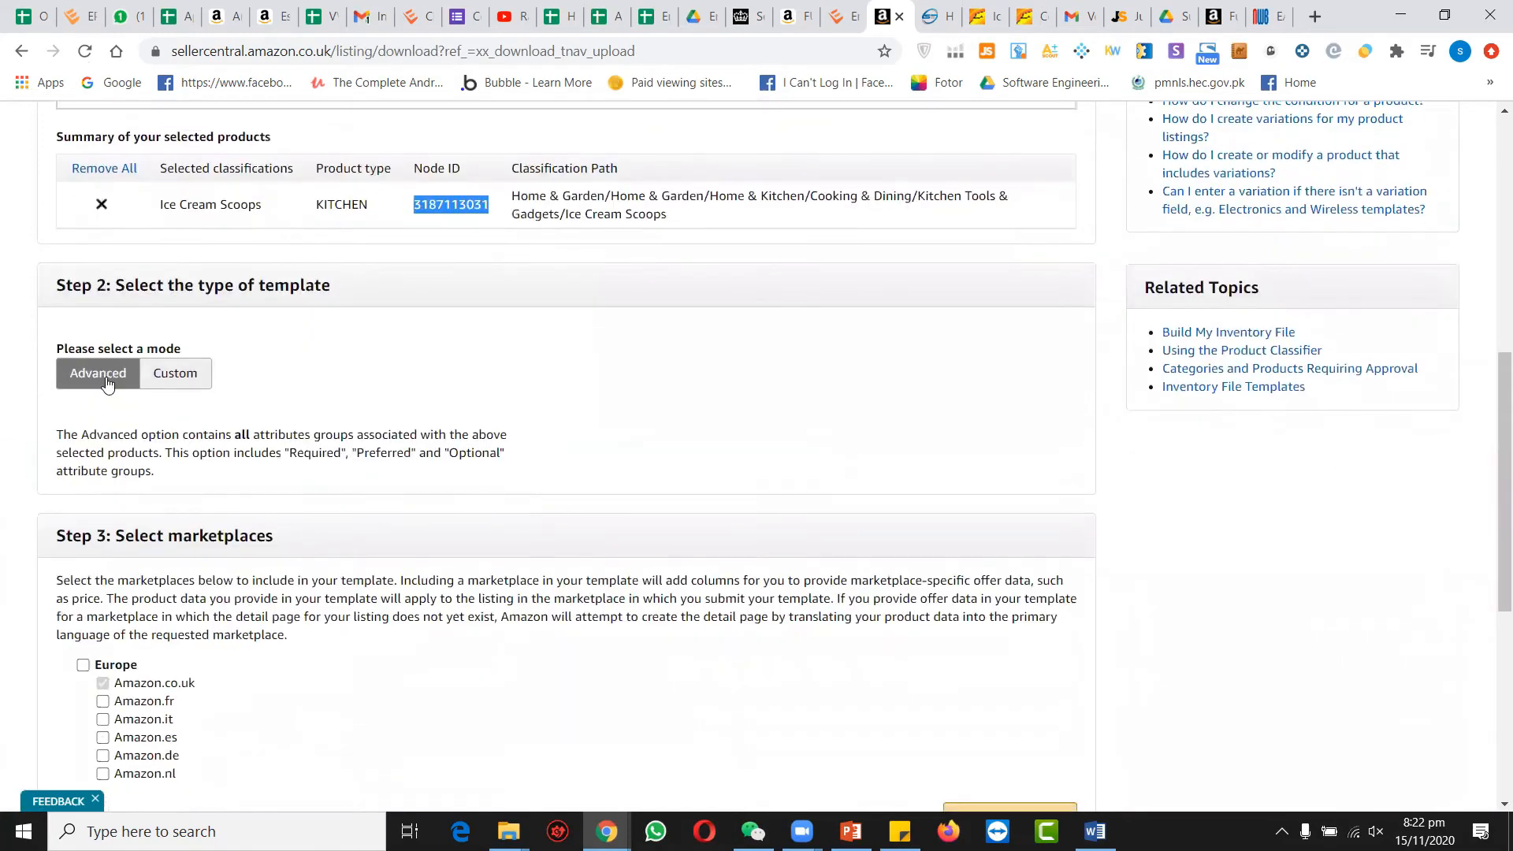
{"action": "scroll", "coordinate": [418, 604], "scroll_direction": "down", "scroll_amount": 6}
{"action": "scroll", "coordinate": [419, 607], "scroll_direction": "up", "scroll_amount": 2}
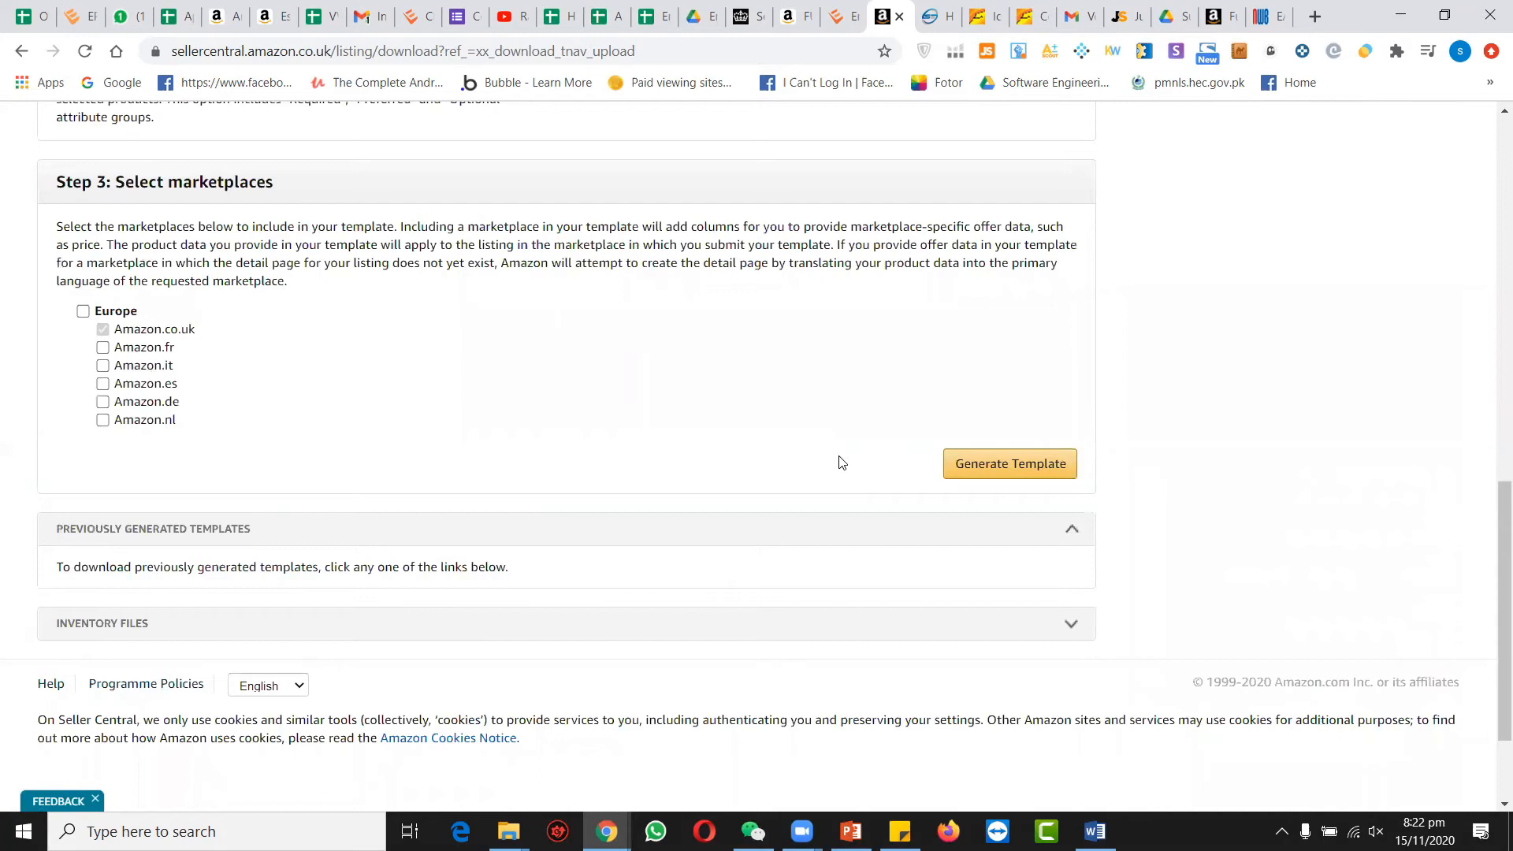
{"action": "left_click", "coordinate": [995, 465]}
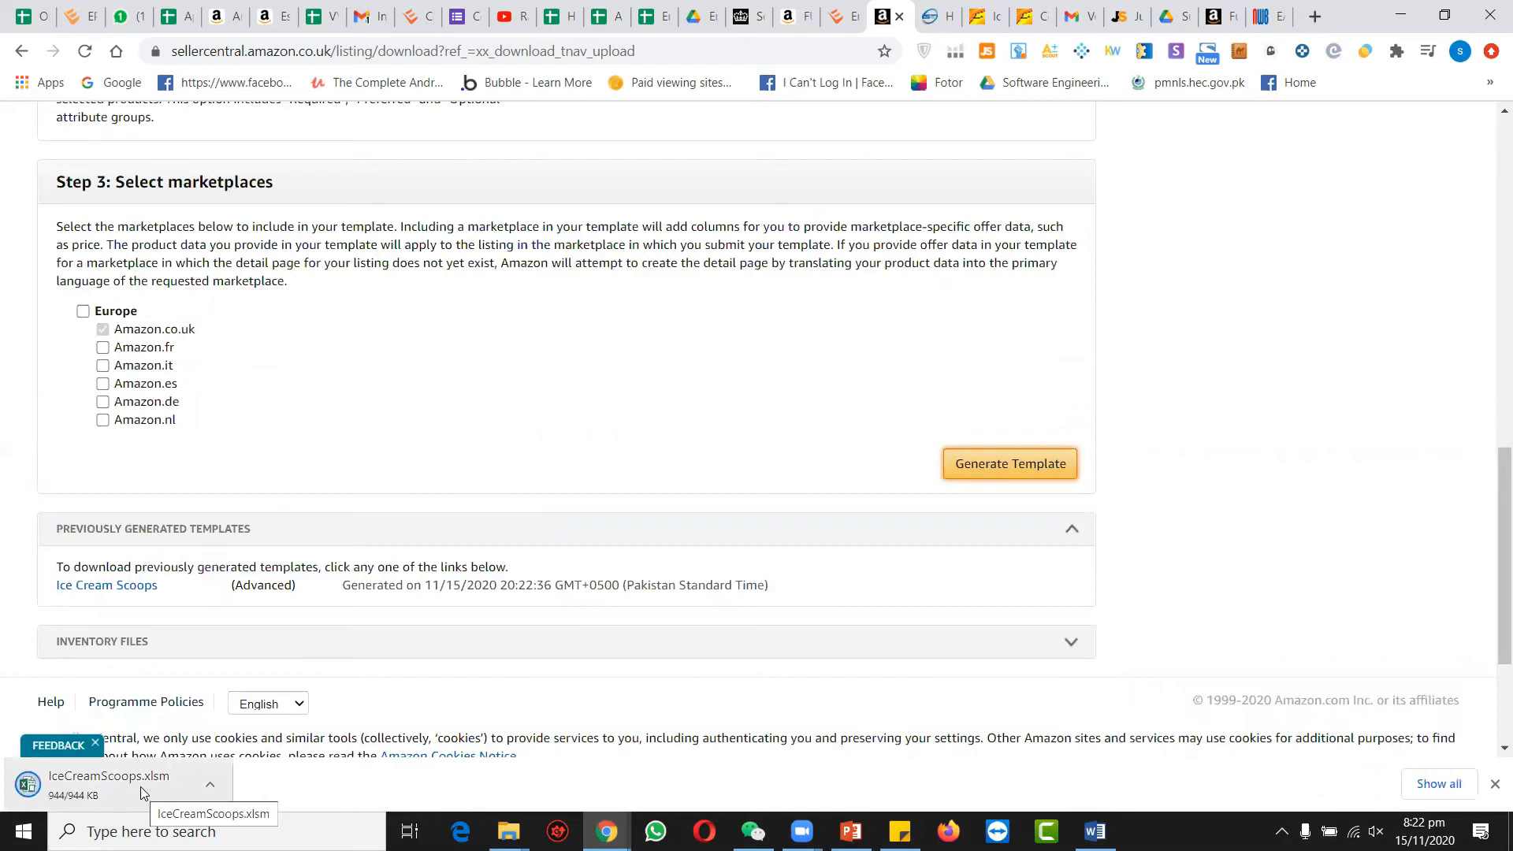
{"action": "left_click", "coordinate": [140, 786]}
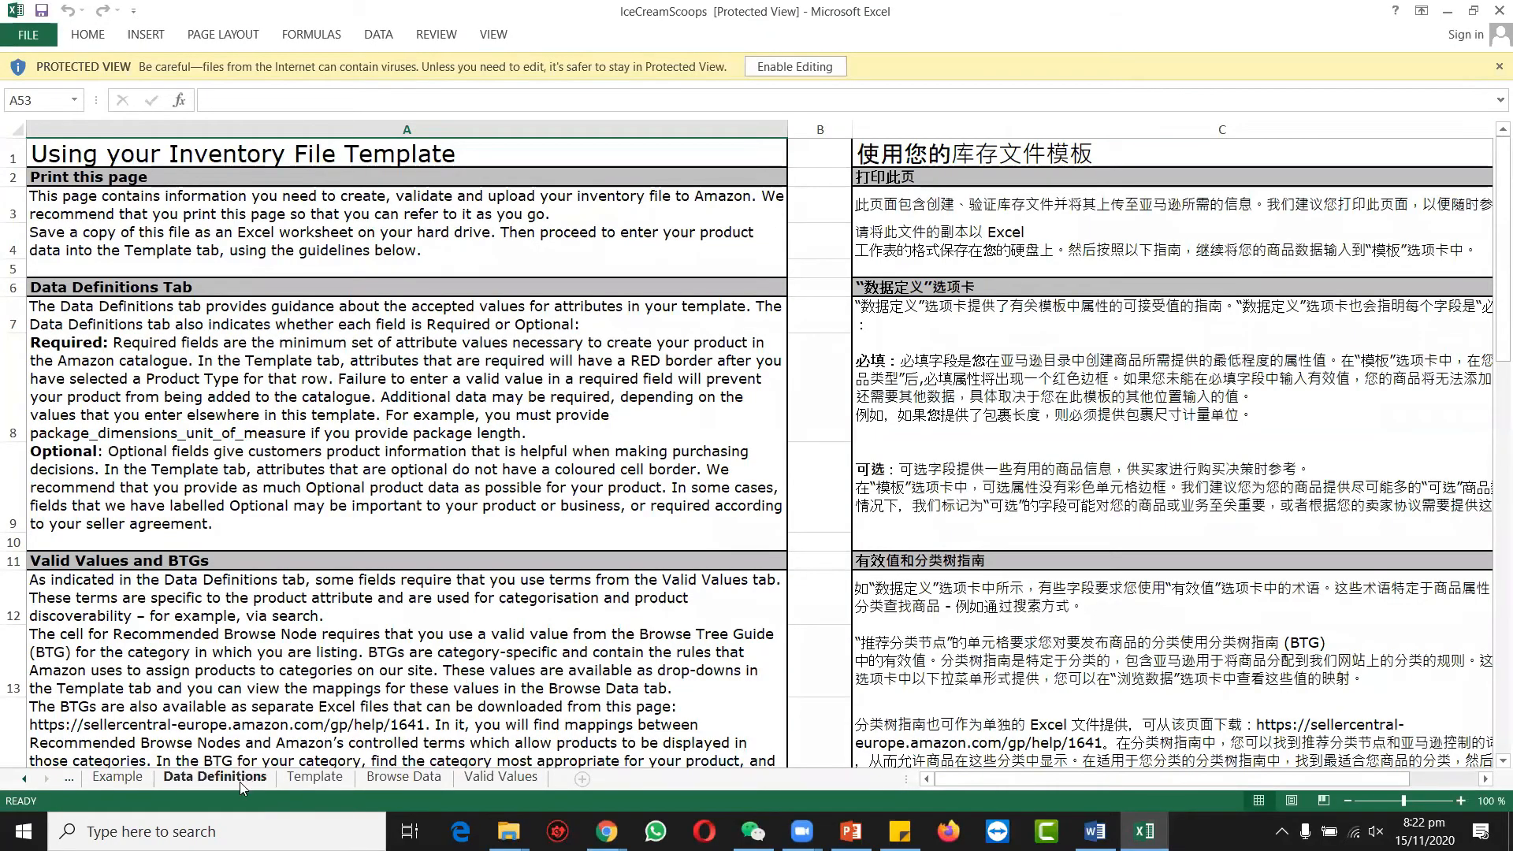
Look through the workbook's Data Definitions, Example and Template sheets.
{"action": "left_click", "coordinate": [328, 780]}
{"action": "left_click", "coordinate": [202, 777]}
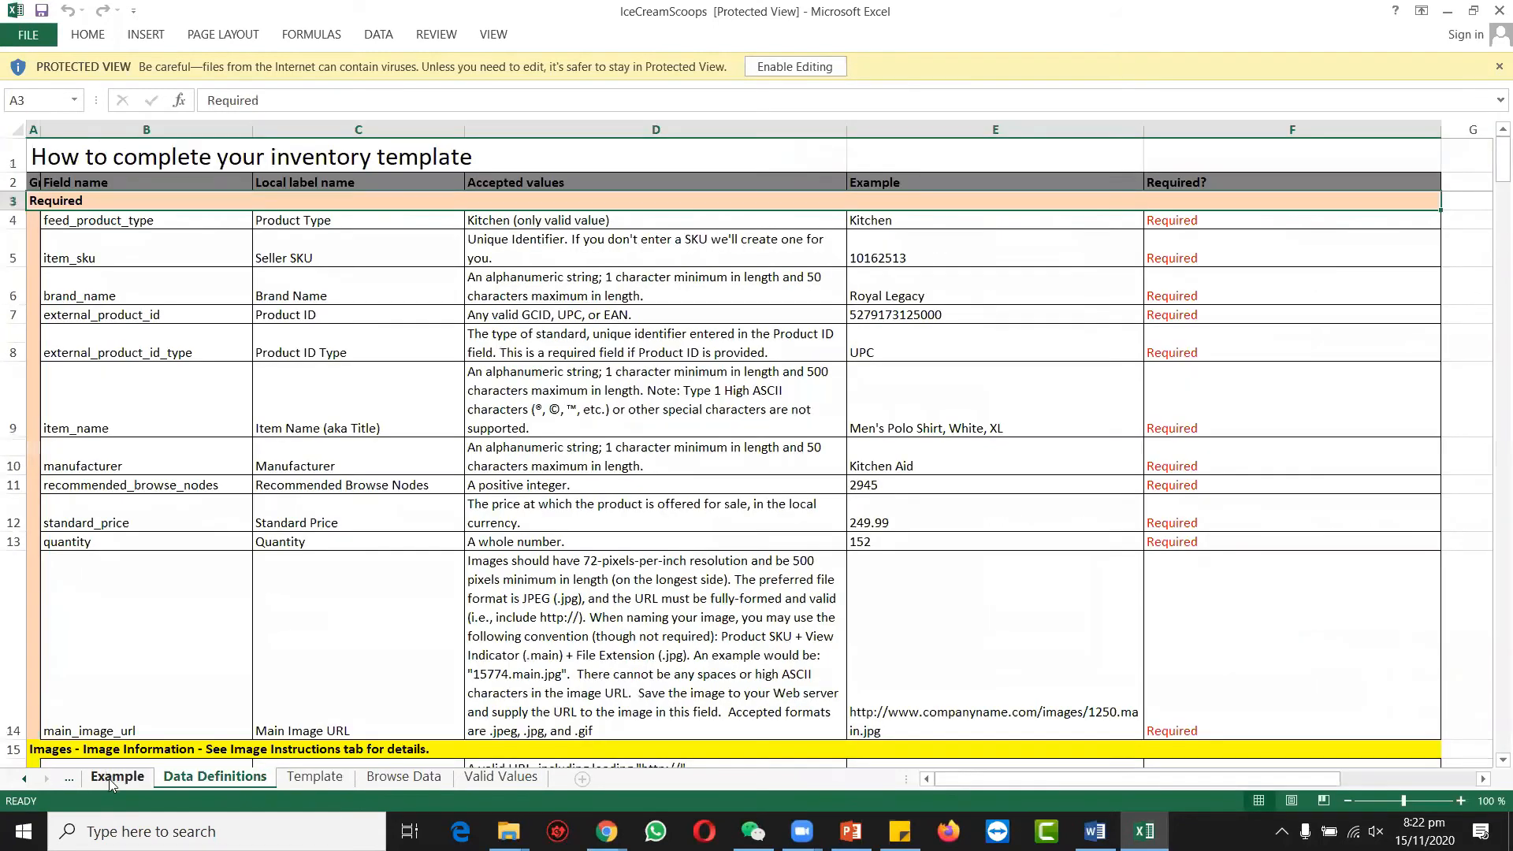
{"action": "left_click", "coordinate": [109, 779]}
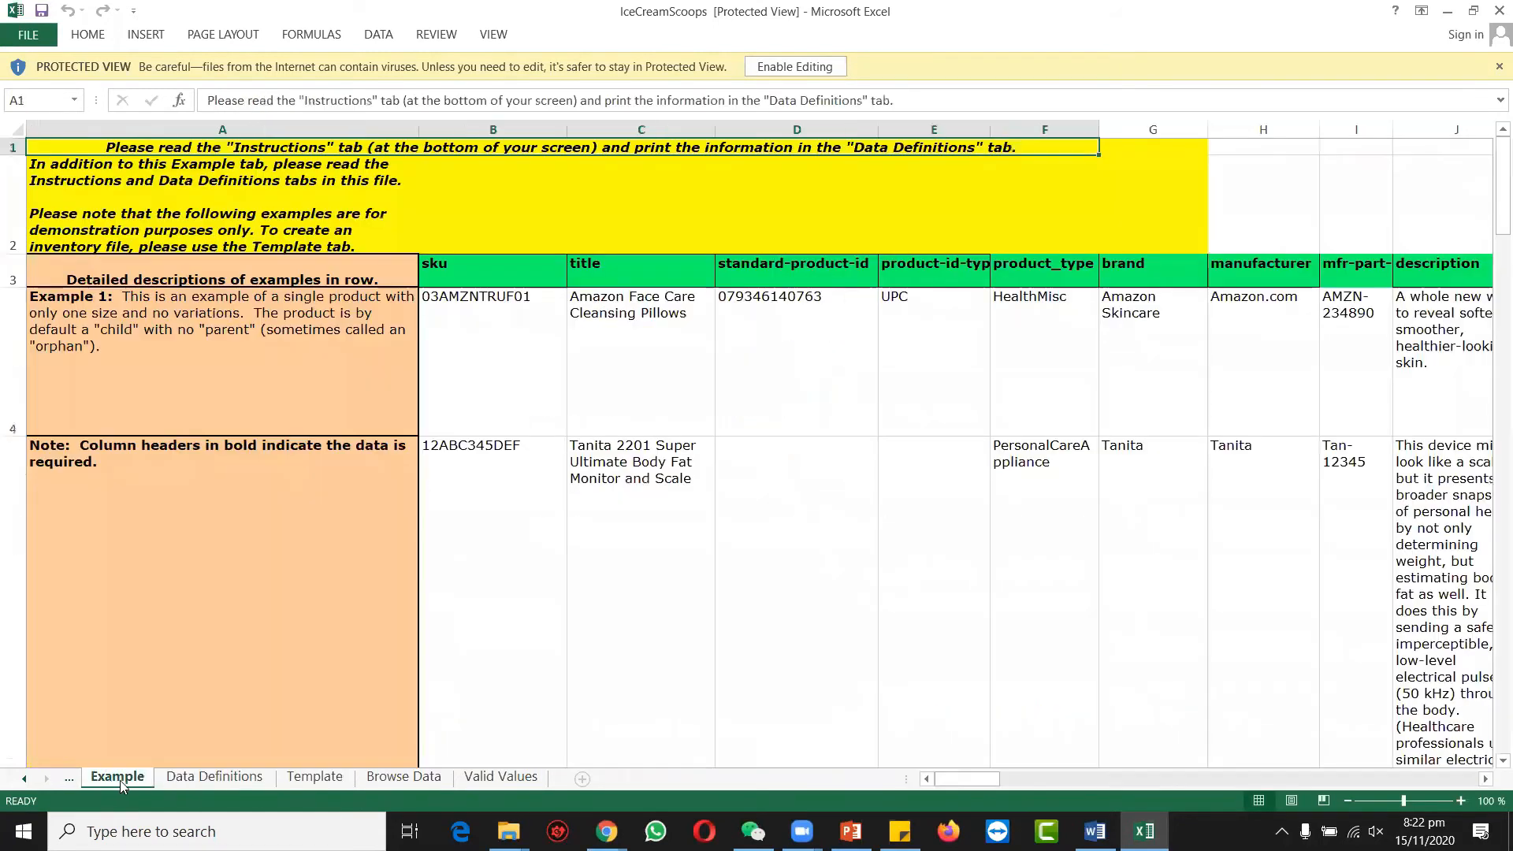
{"action": "left_click", "coordinate": [208, 783]}
{"action": "left_click", "coordinate": [308, 777]}
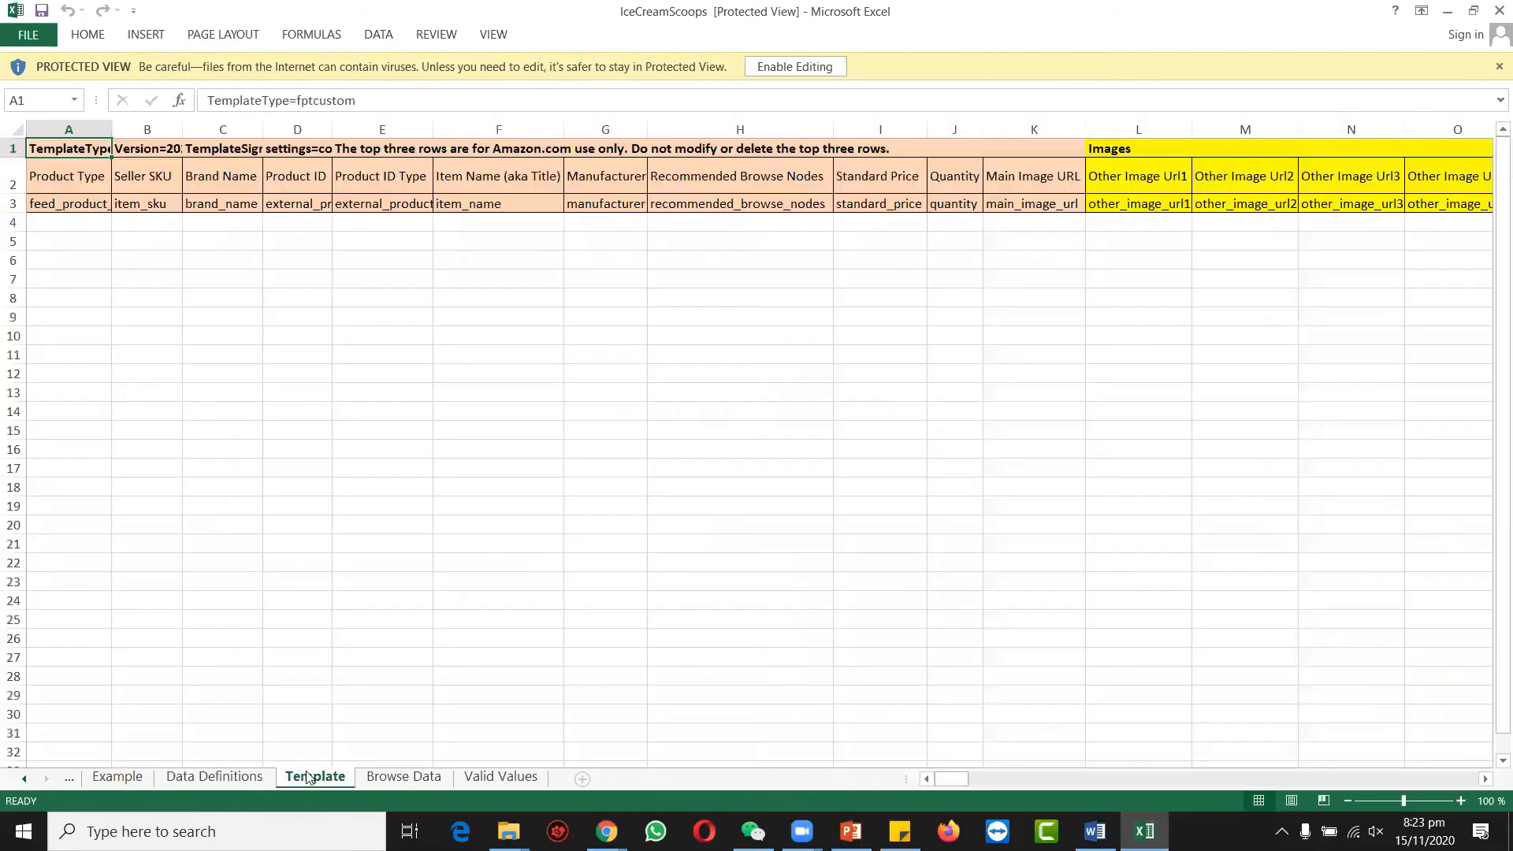
{"action": "left_click", "coordinate": [137, 768]}
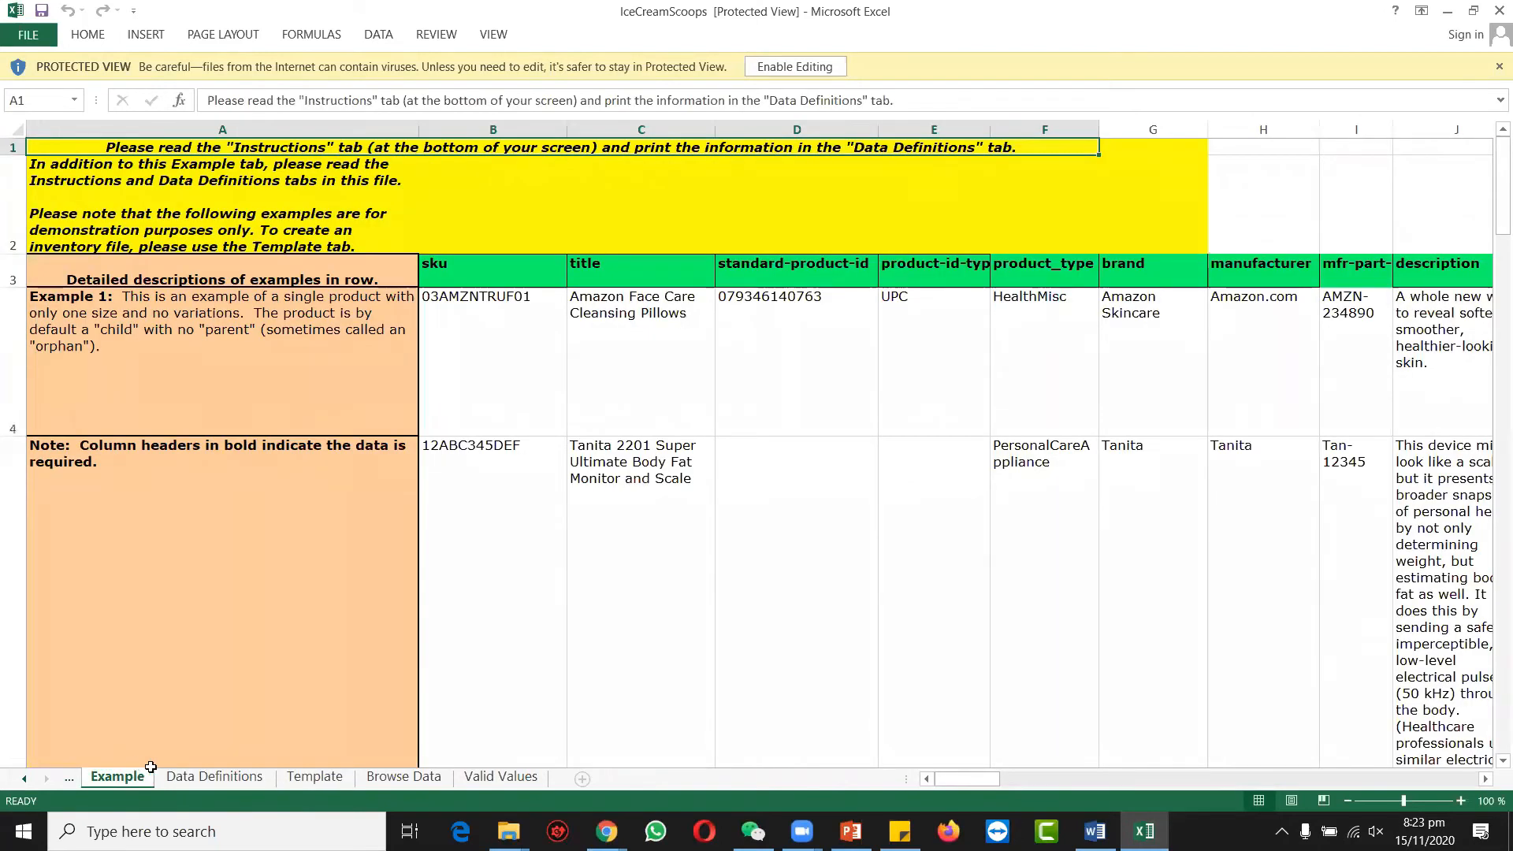
Enable editing of the workbook and set the Product Type in row 4 of the Template sheet to kitchen.
{"action": "left_click", "coordinate": [322, 777]}
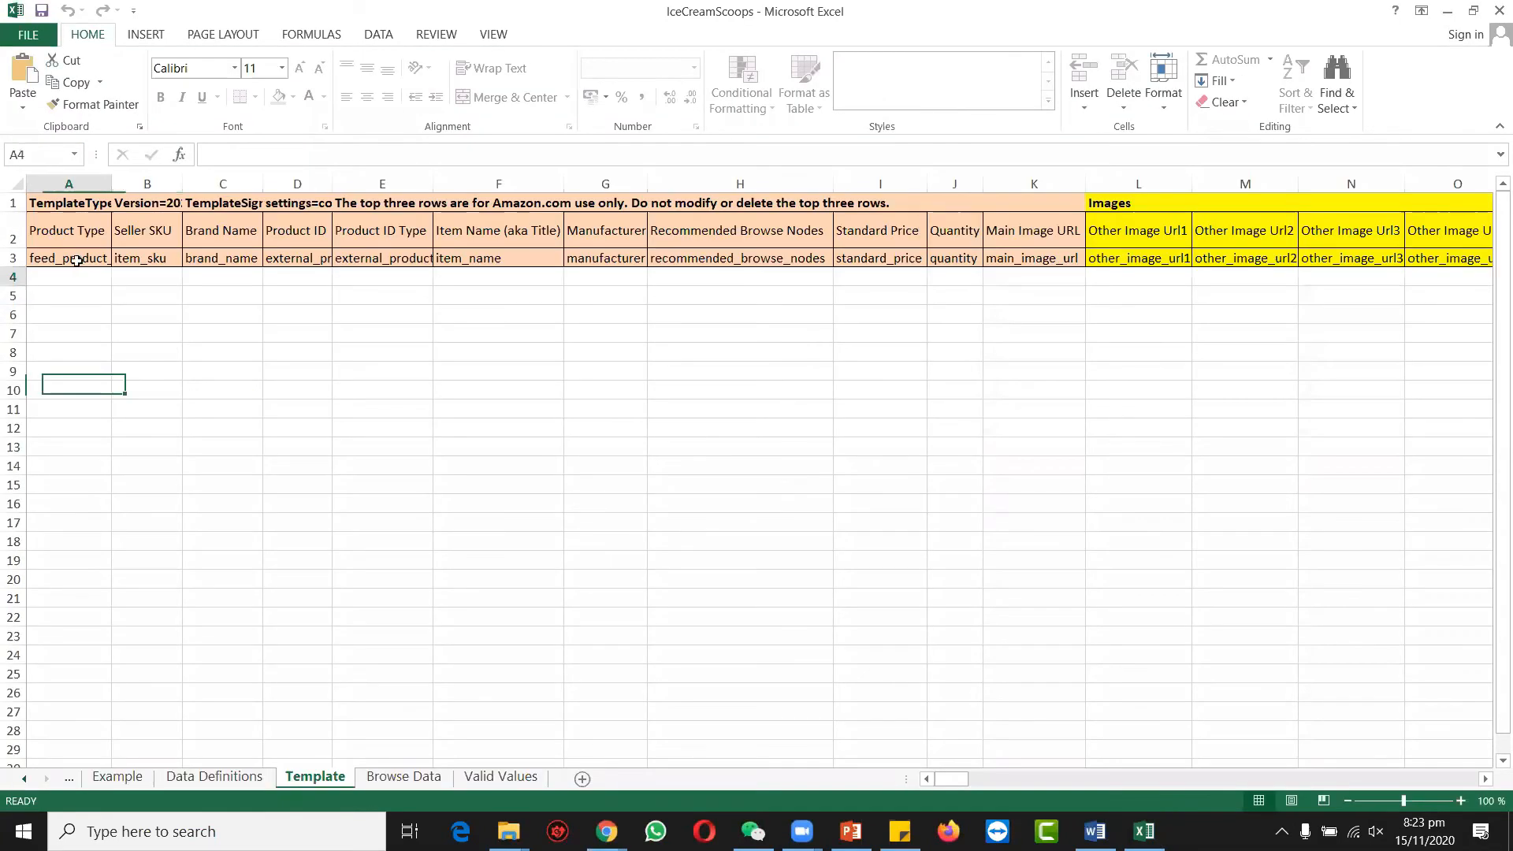
{"action": "left_click", "coordinate": [75, 276]}
{"action": "left_click", "coordinate": [117, 279]}
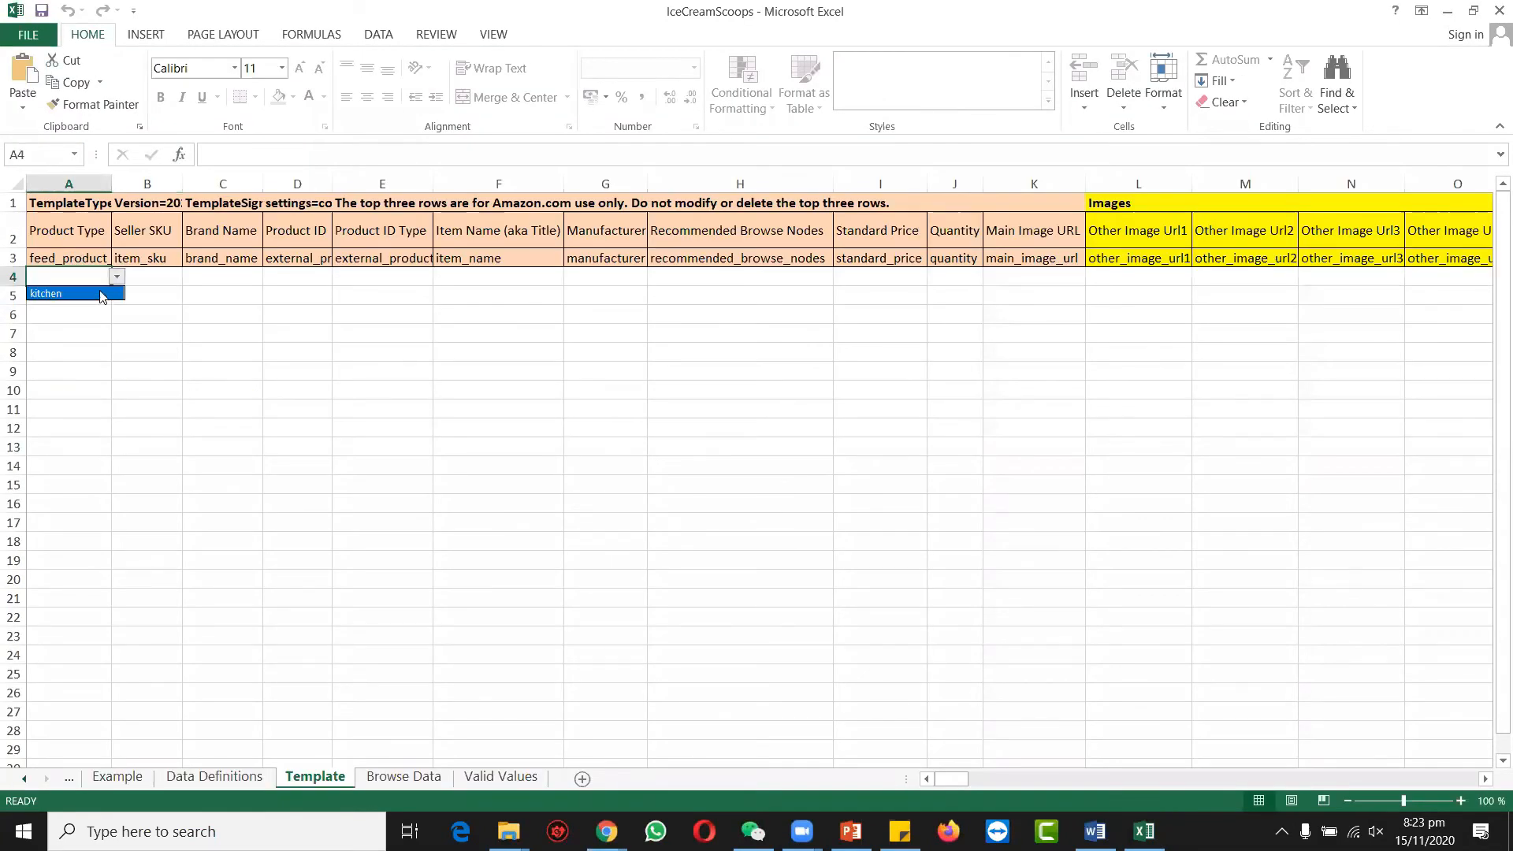
{"action": "left_click", "coordinate": [101, 293]}
Enter a seller SKU made of a first name and 123 in cell B4.
{"action": "left_click", "coordinate": [142, 275]}
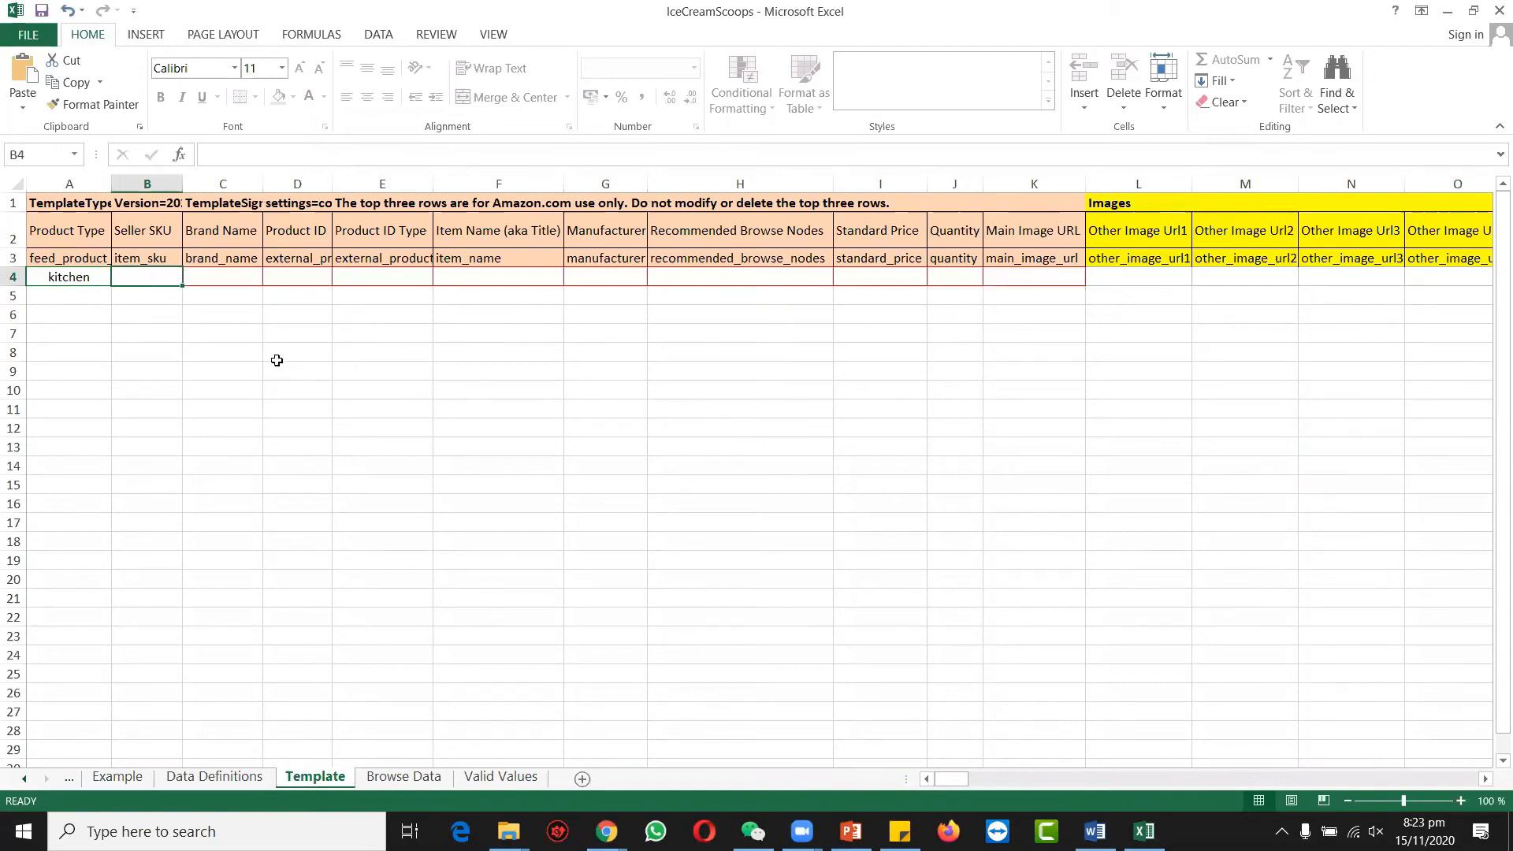
{"action": "type", "text": "tahira123"}
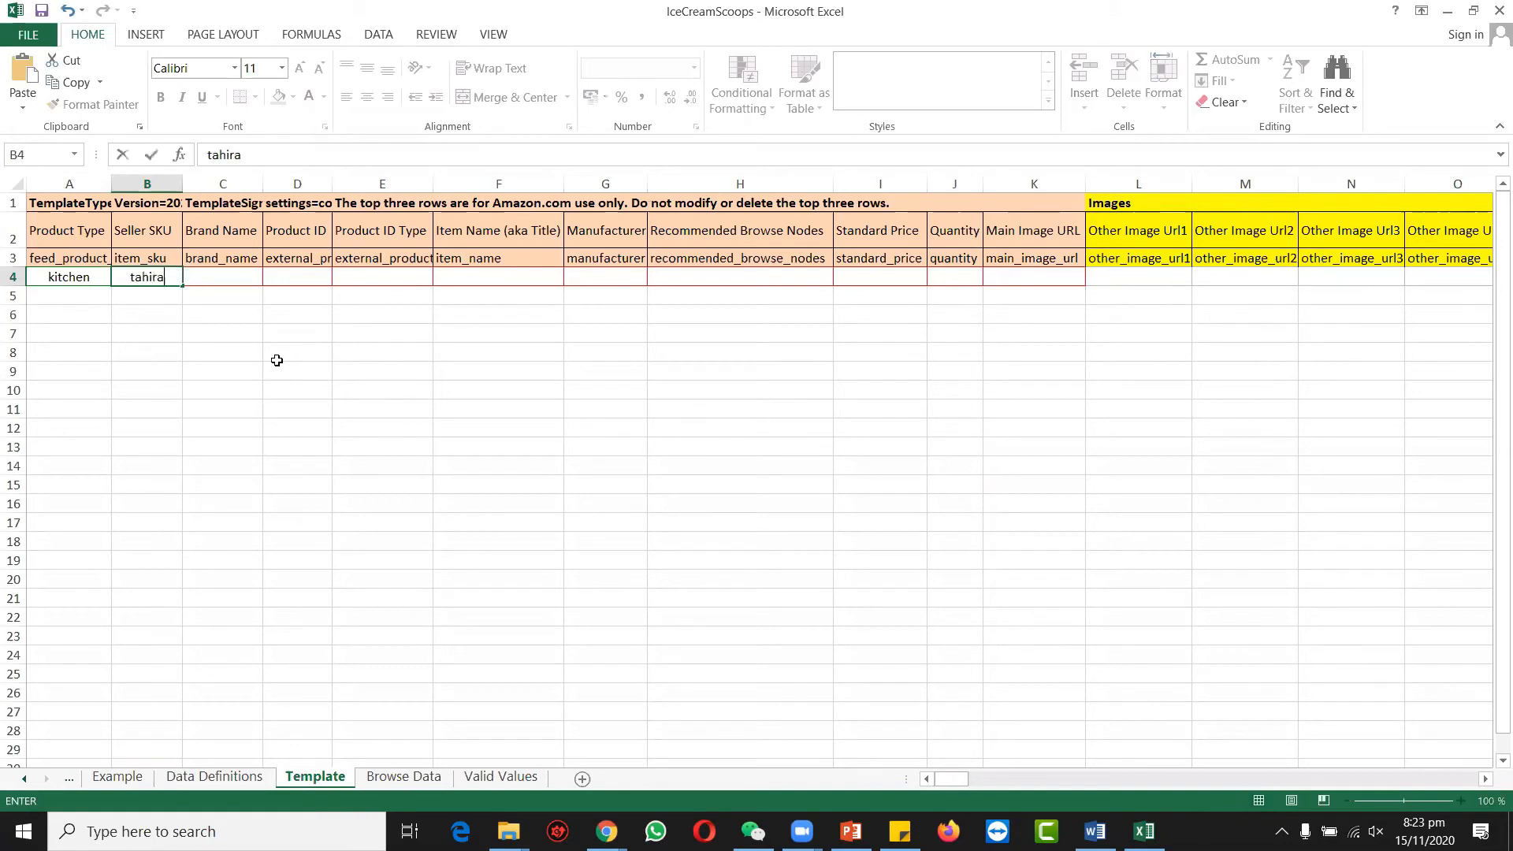
{"action": "key", "text": "Tab"}
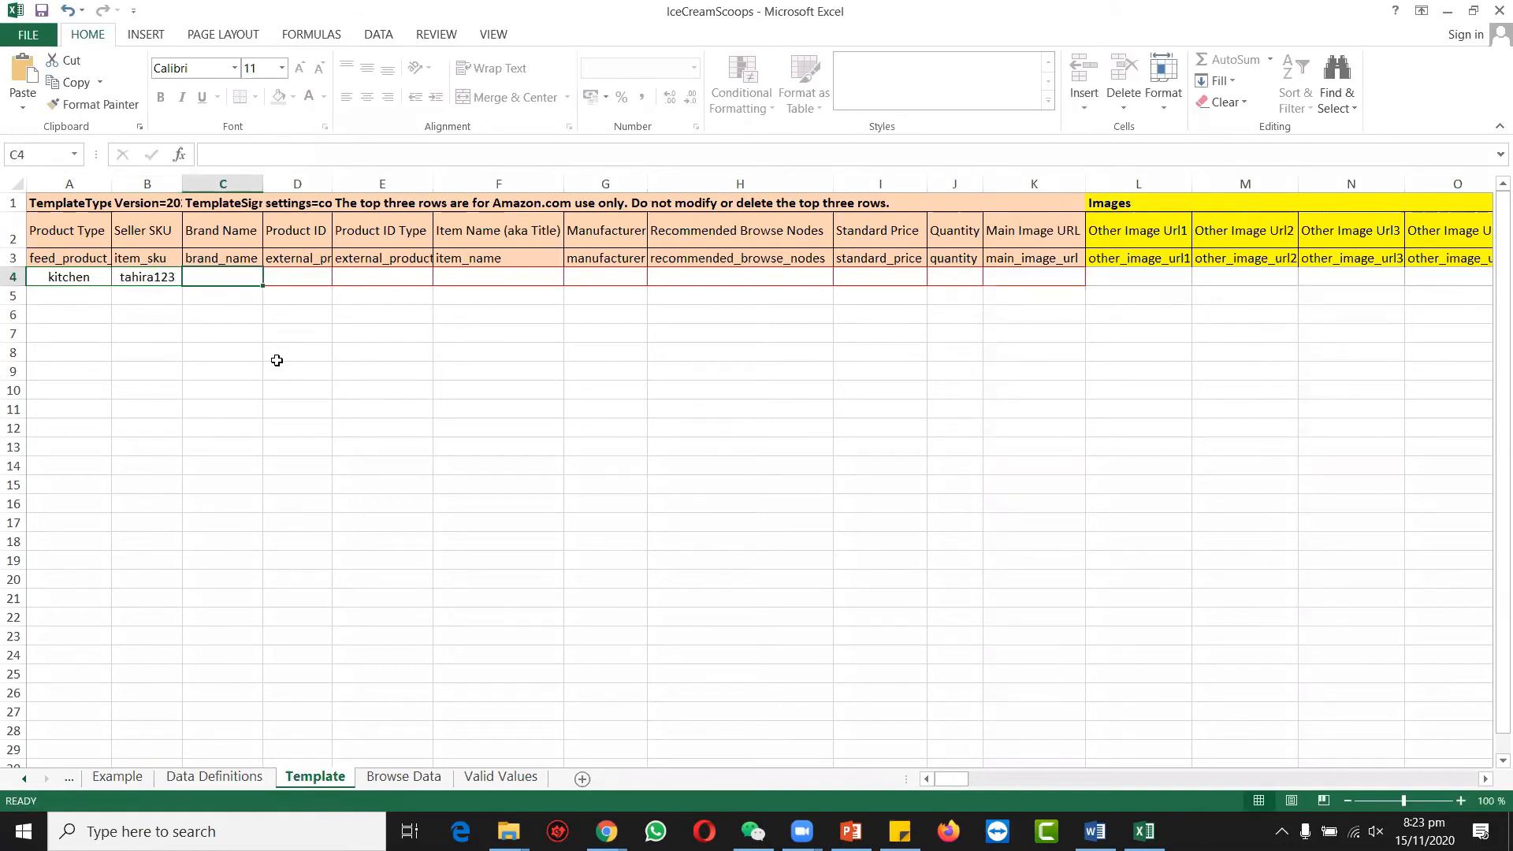
Enter hophop as the Brand Name in cell C4 and widen the Product ID column to show its full header.
{"action": "type", "text": "hophop"}
{"action": "key", "text": "Tab"}
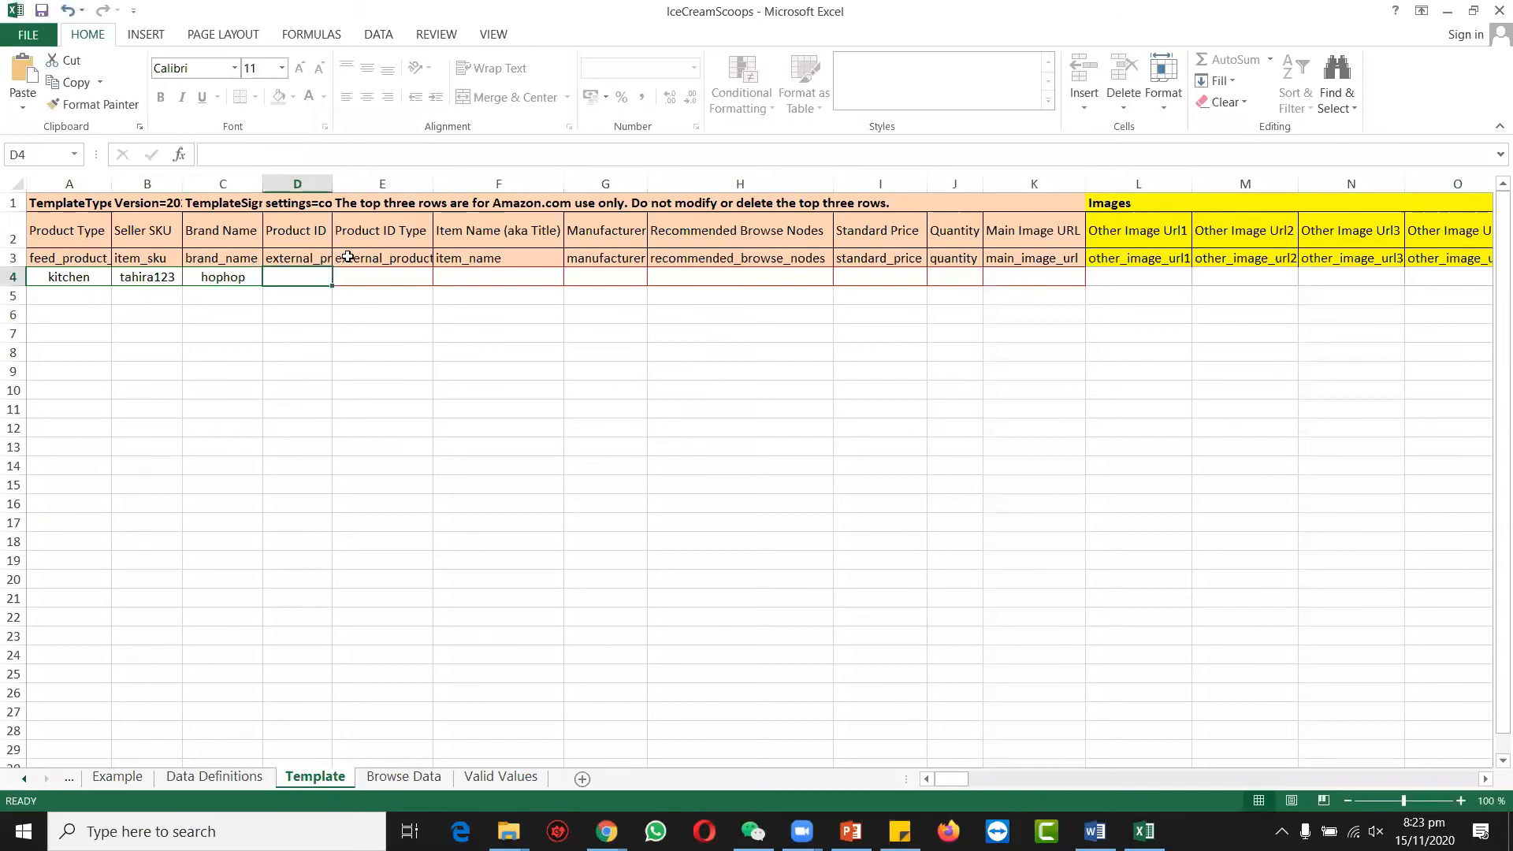
{"action": "left_click", "coordinate": [307, 260]}
{"action": "left_click_drag", "start_coordinate": [326, 184], "coordinate": [367, 184]}
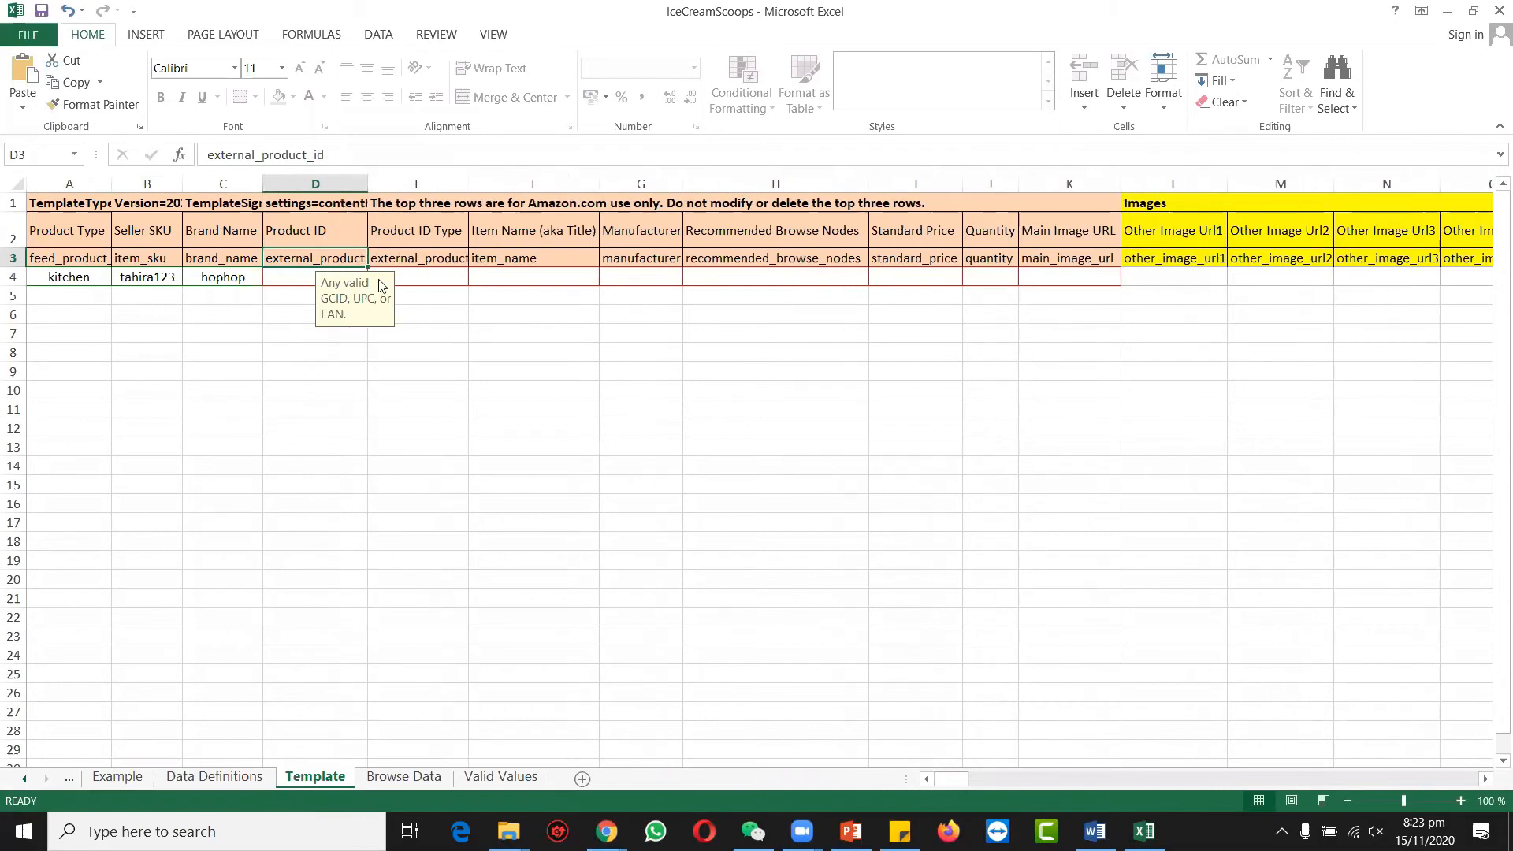
{"action": "left_click", "coordinate": [280, 275]}
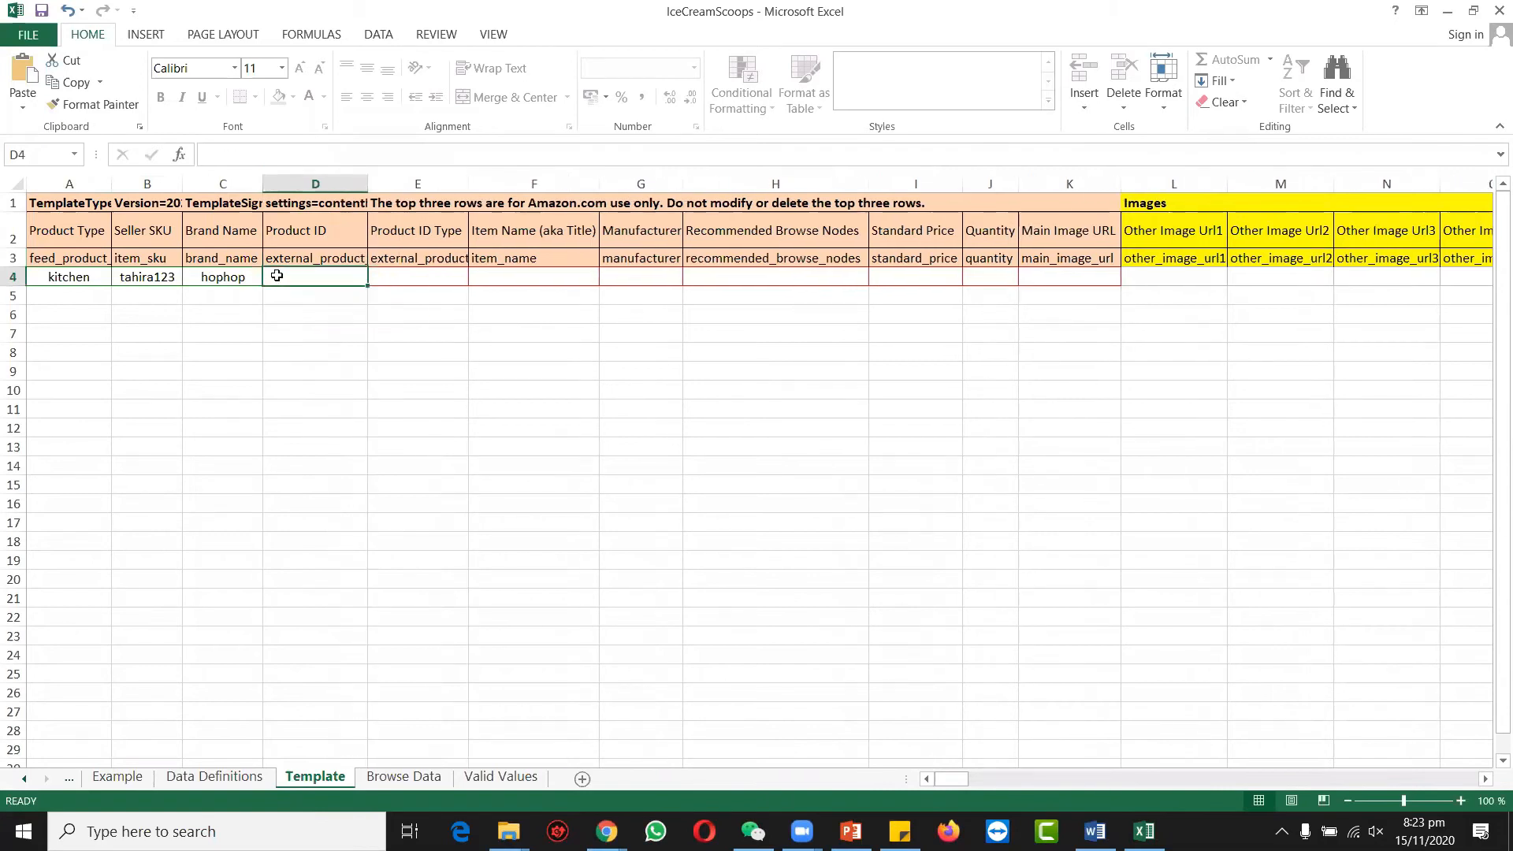
Set the Product ID Type in cell E4 to UPC.
{"action": "left_click", "coordinate": [409, 284]}
{"action": "left_click", "coordinate": [473, 277]}
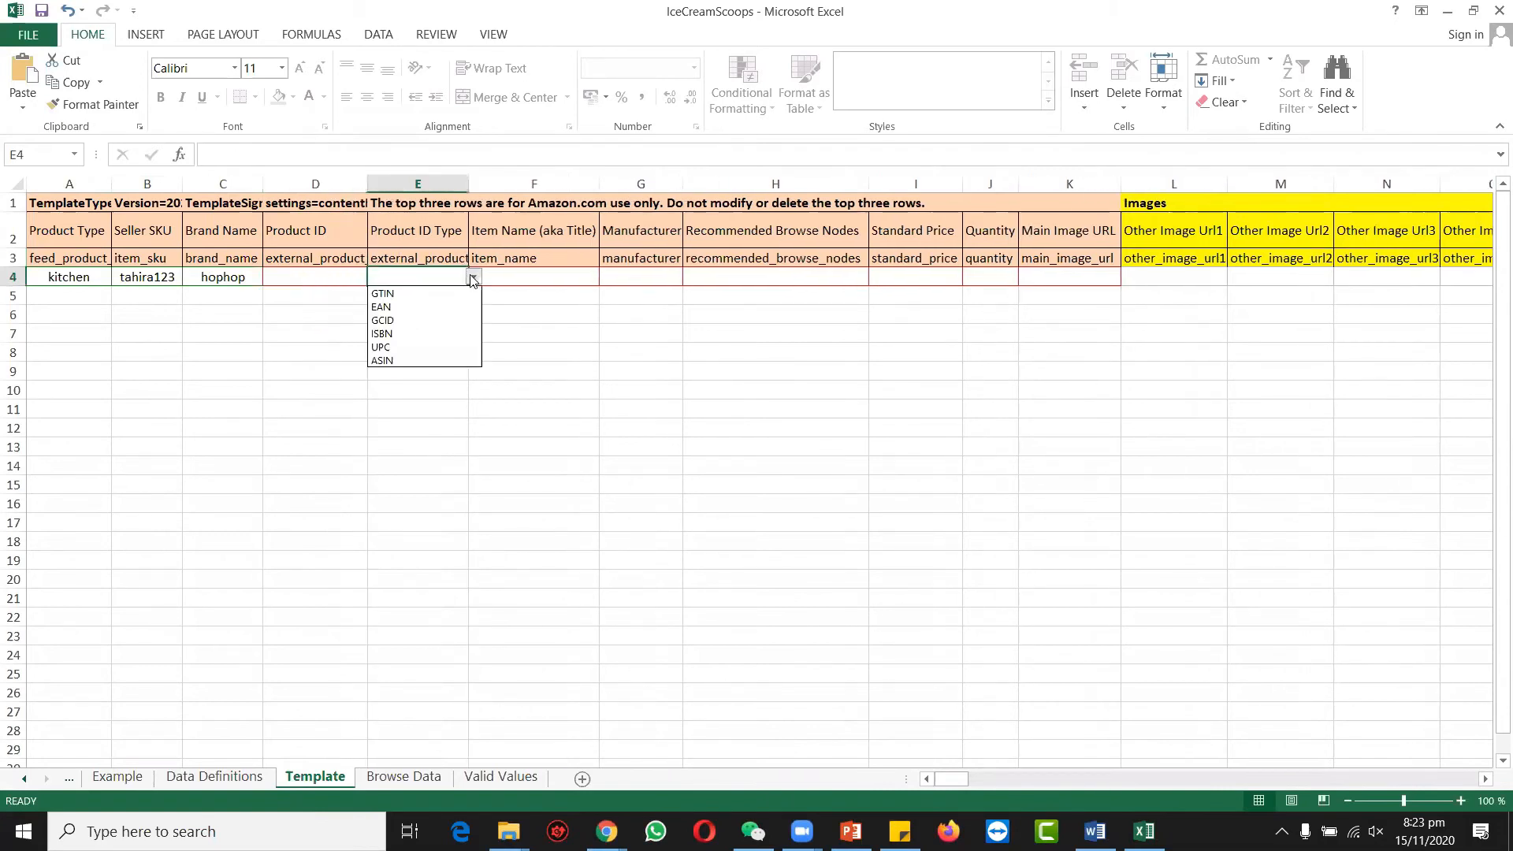
{"action": "left_click", "coordinate": [425, 346]}
{"action": "left_click", "coordinate": [524, 275]}
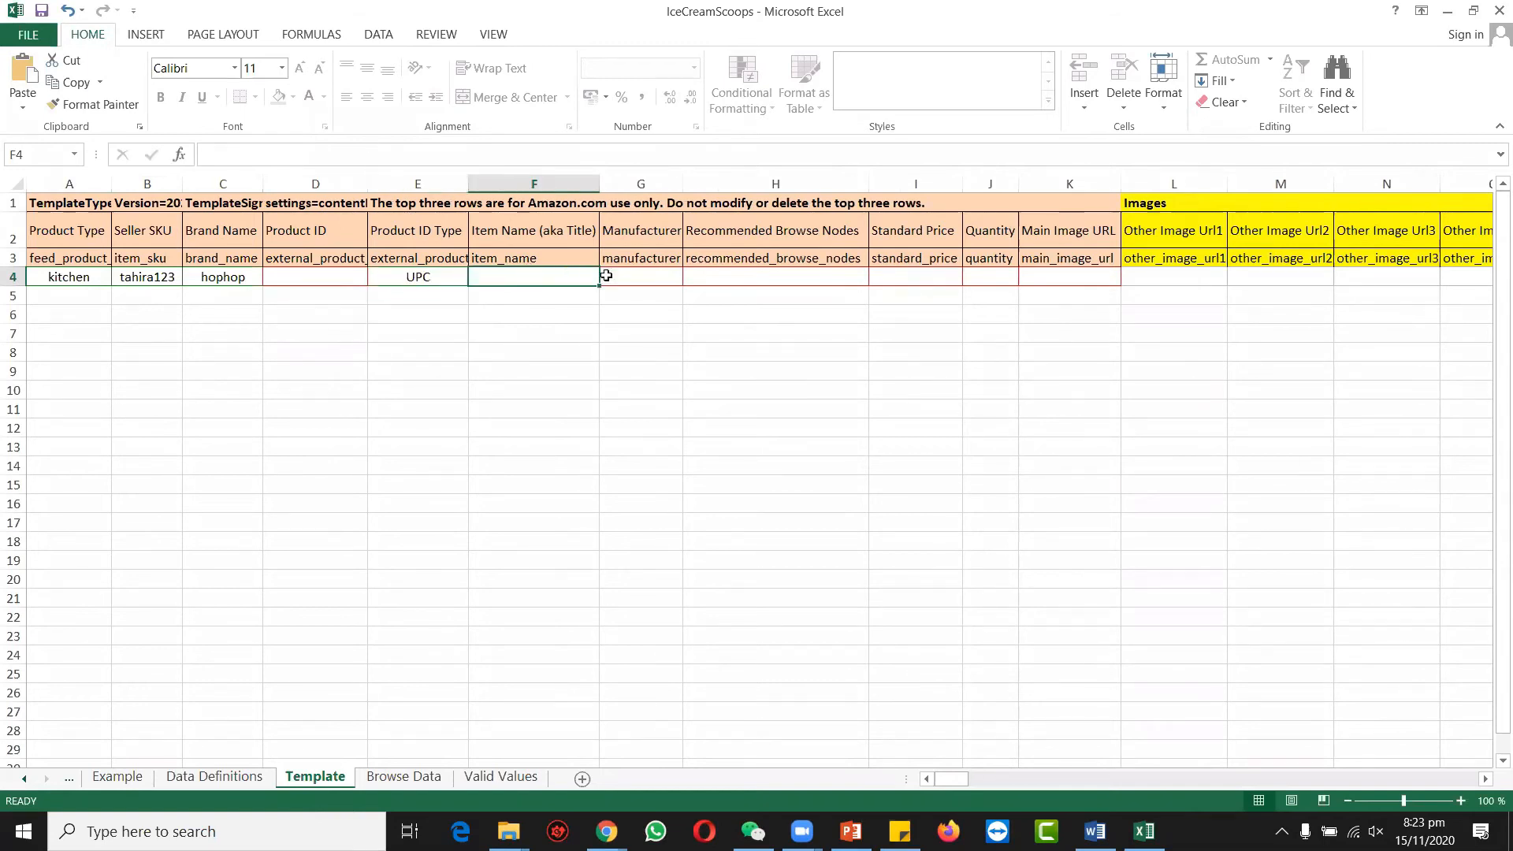
{"action": "left_click", "coordinate": [634, 283]}
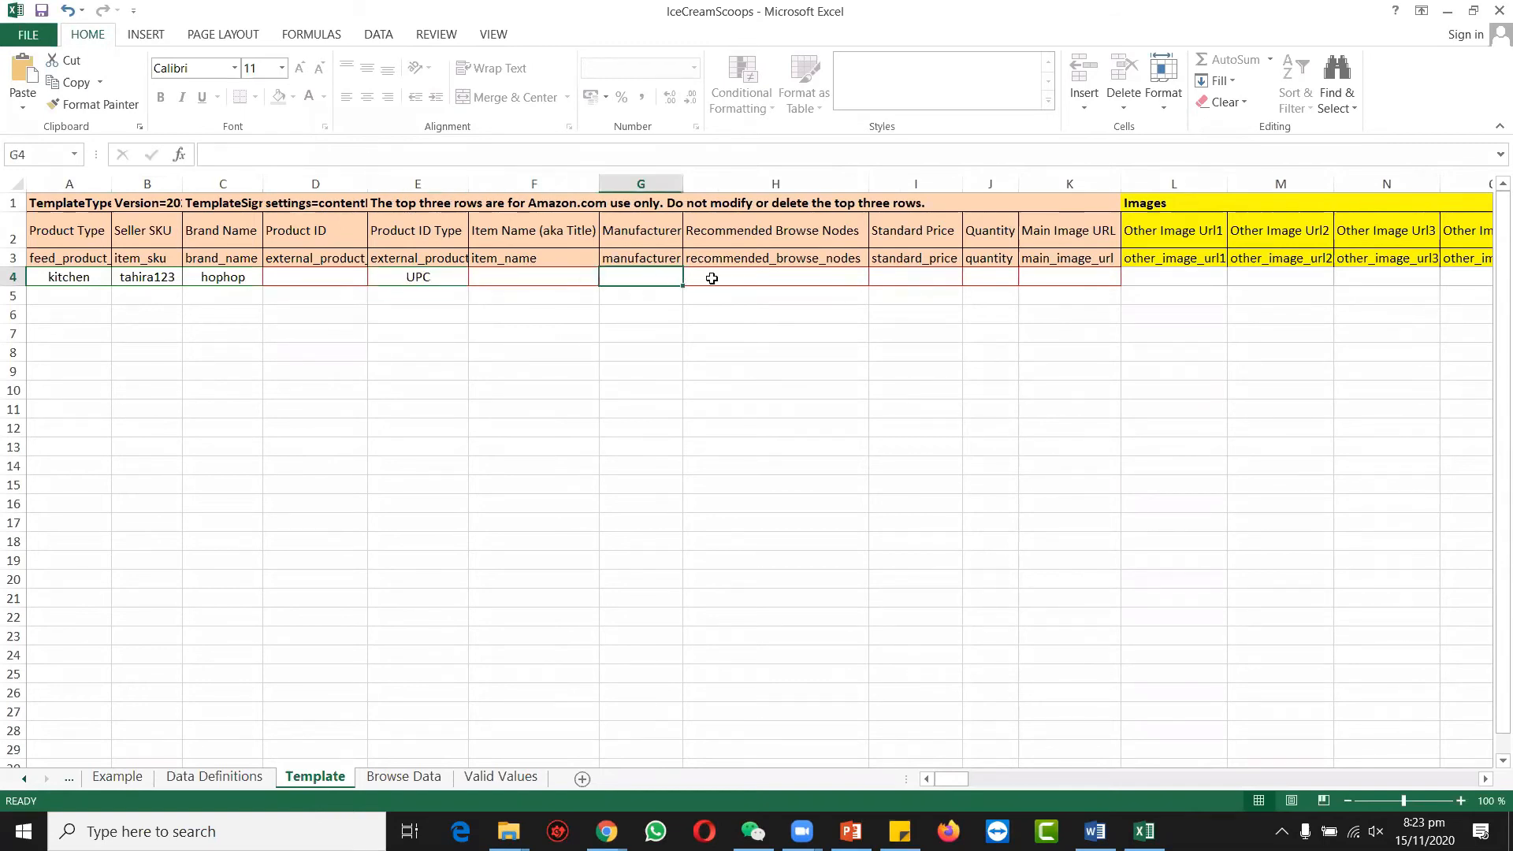
{"action": "left_click", "coordinate": [826, 277]}
{"action": "left_click", "coordinate": [874, 276]}
{"action": "left_click", "coordinate": [813, 292]}
Switch to the Seller Central page in Chrome, check the Ice Cream Scoops node ID against the template, and return to Excel.
{"action": "key", "text": "alt+Tab"}
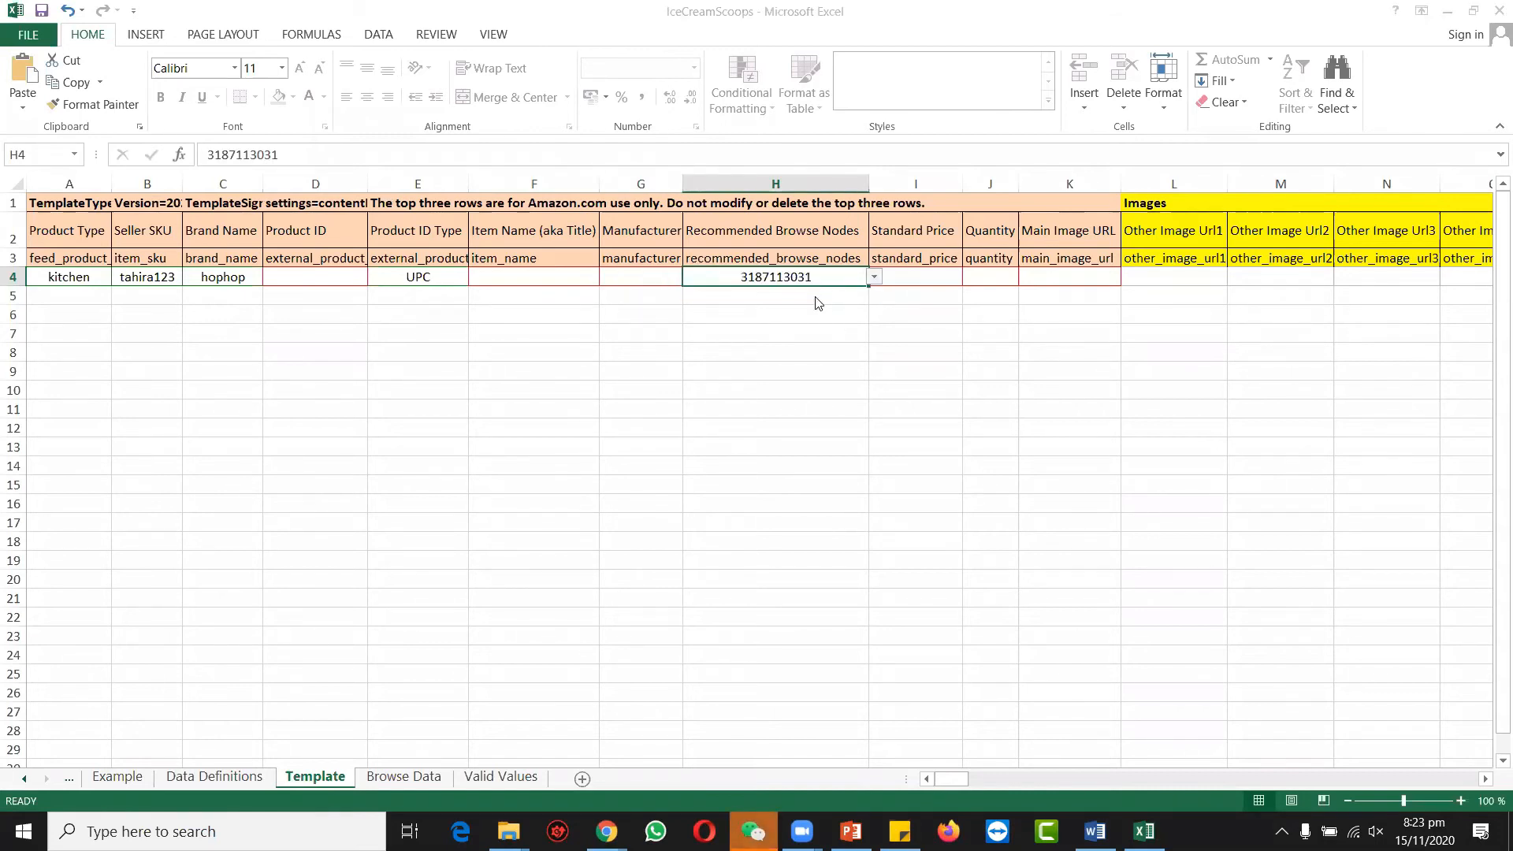
{"action": "scroll", "coordinate": [813, 300], "scroll_direction": "up", "scroll_amount": 15}
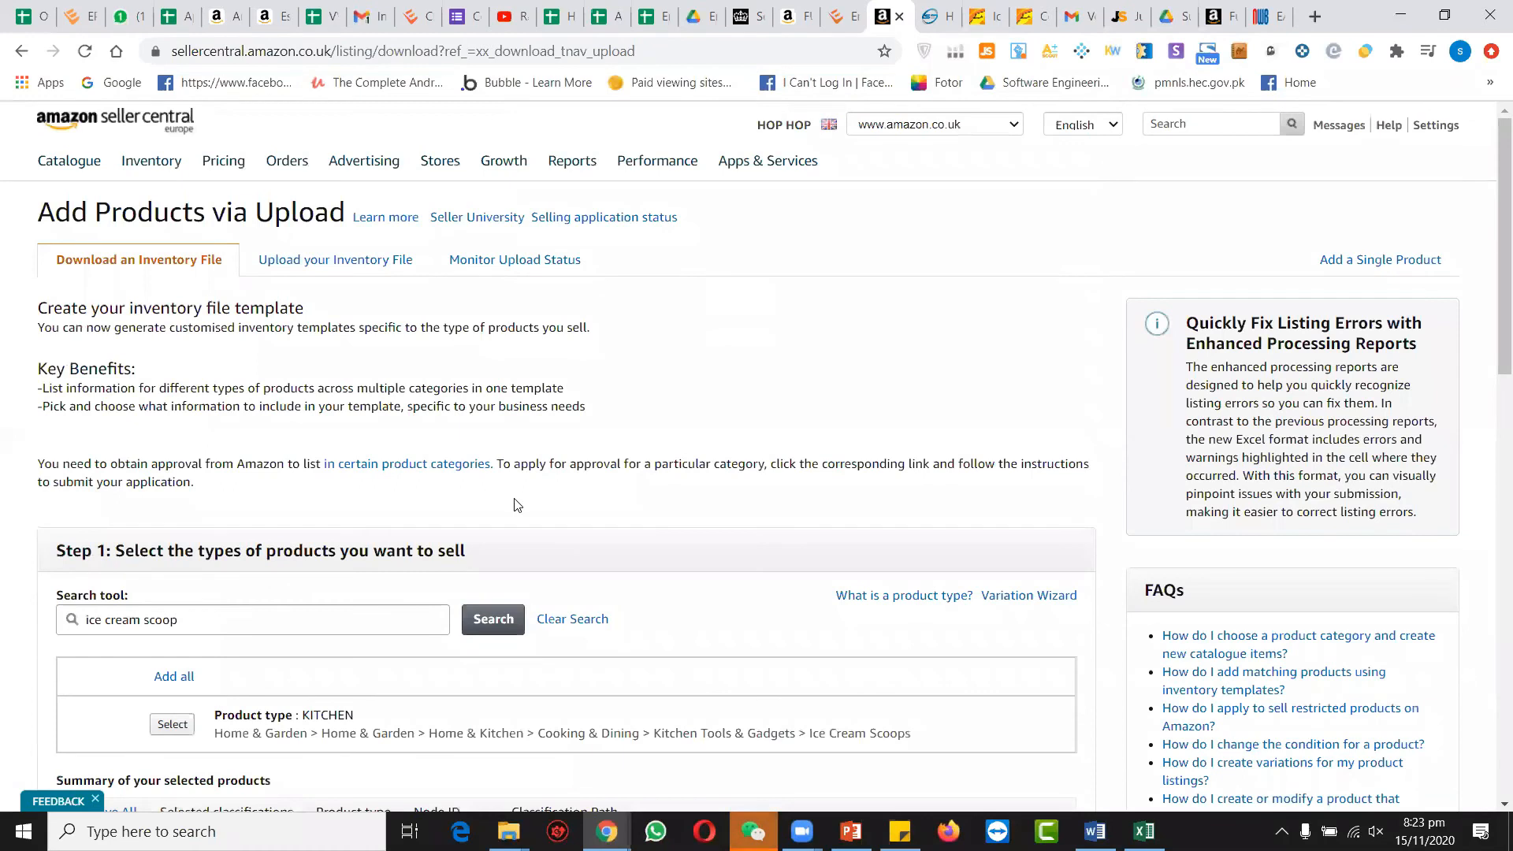
{"action": "scroll", "coordinate": [517, 505], "scroll_direction": "down", "scroll_amount": 2}
{"action": "left_click", "coordinate": [415, 711]}
{"action": "left_click_drag", "start_coordinate": [415, 709], "coordinate": [482, 705]}
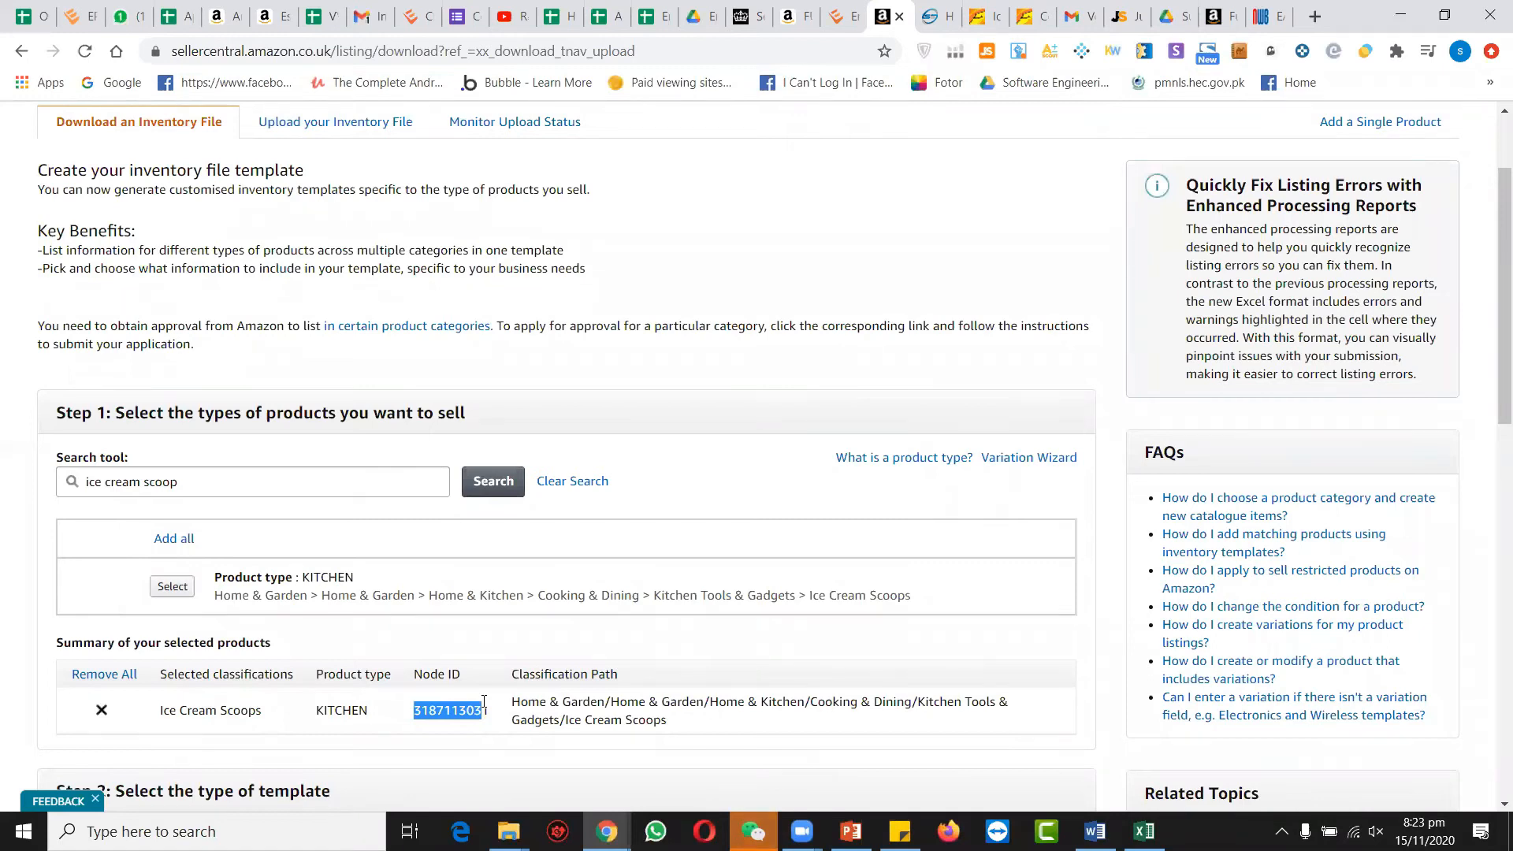
{"action": "key", "text": "alt+Tab"}
Go over the price, quantity and main image cells in row 4, and look up imgur in a new Chrome tab as an image host.
{"action": "left_click", "coordinate": [951, 277]}
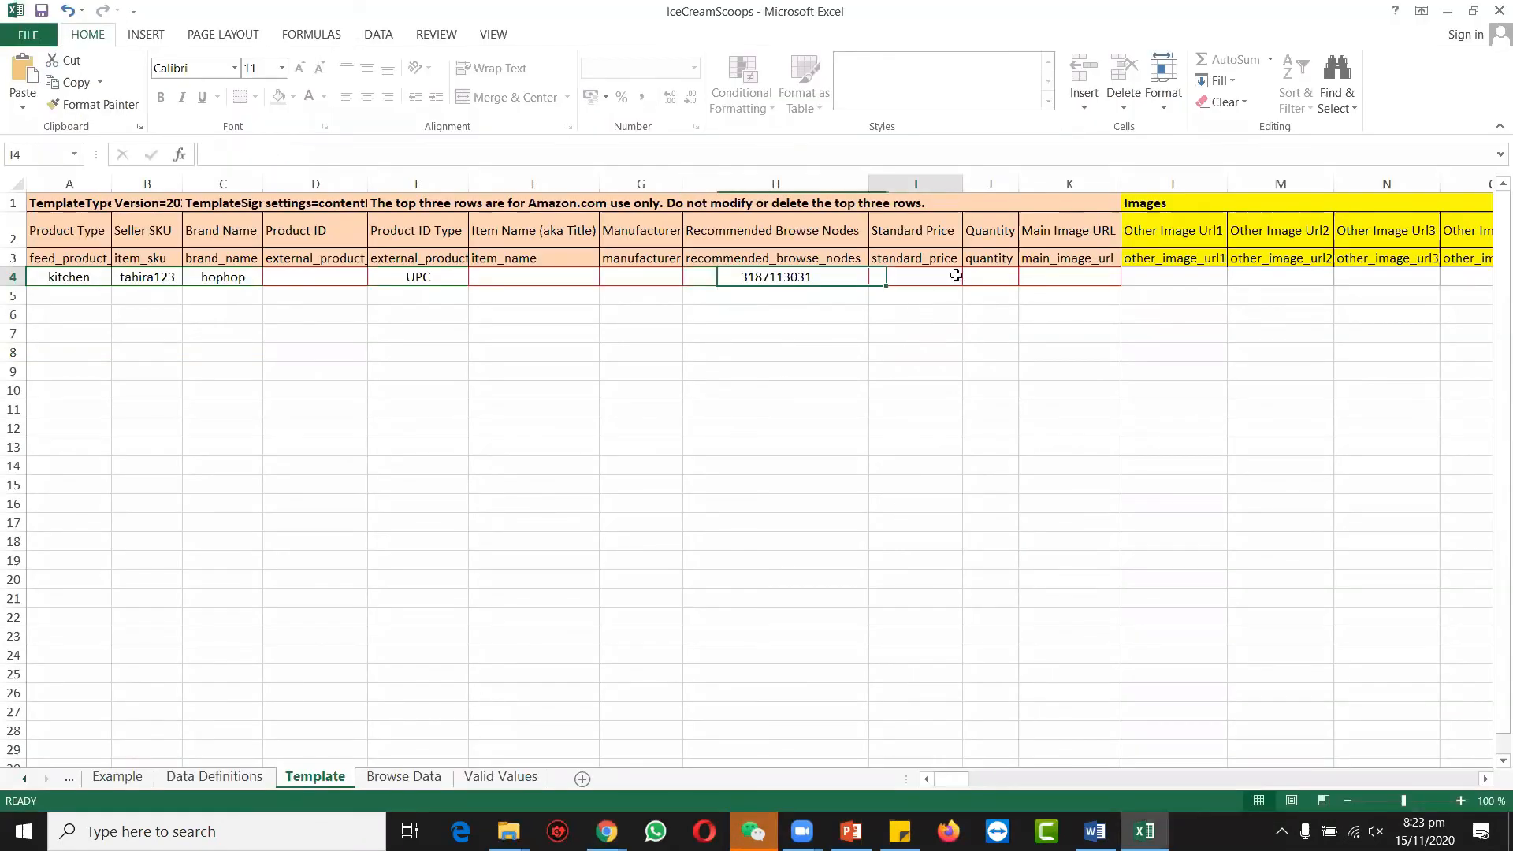
{"action": "left_click", "coordinate": [993, 280]}
{"action": "left_click", "coordinate": [1059, 282]}
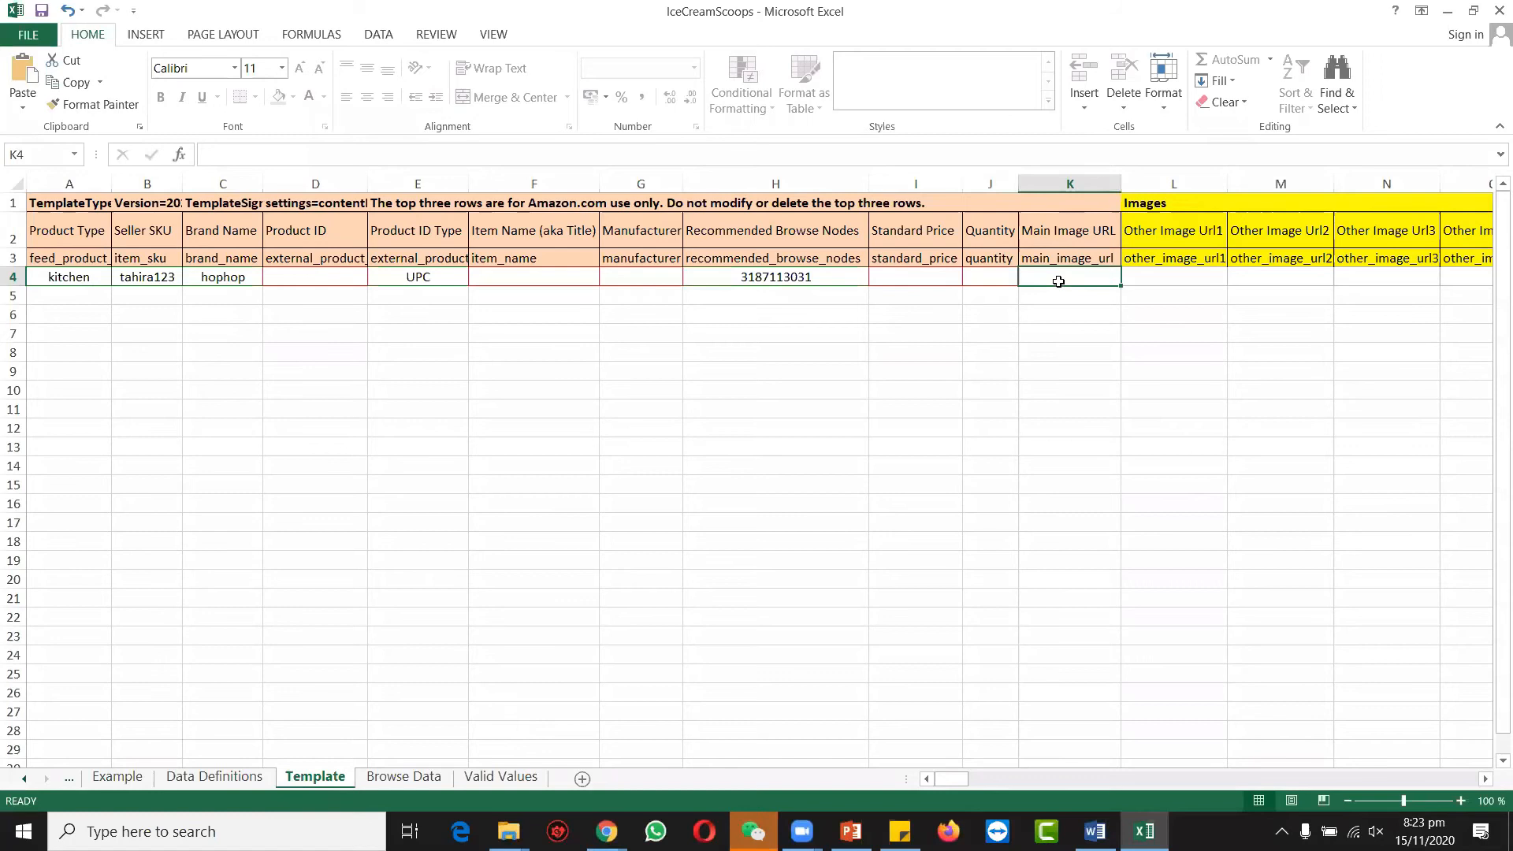
{"action": "key", "text": "alt+Tab"}
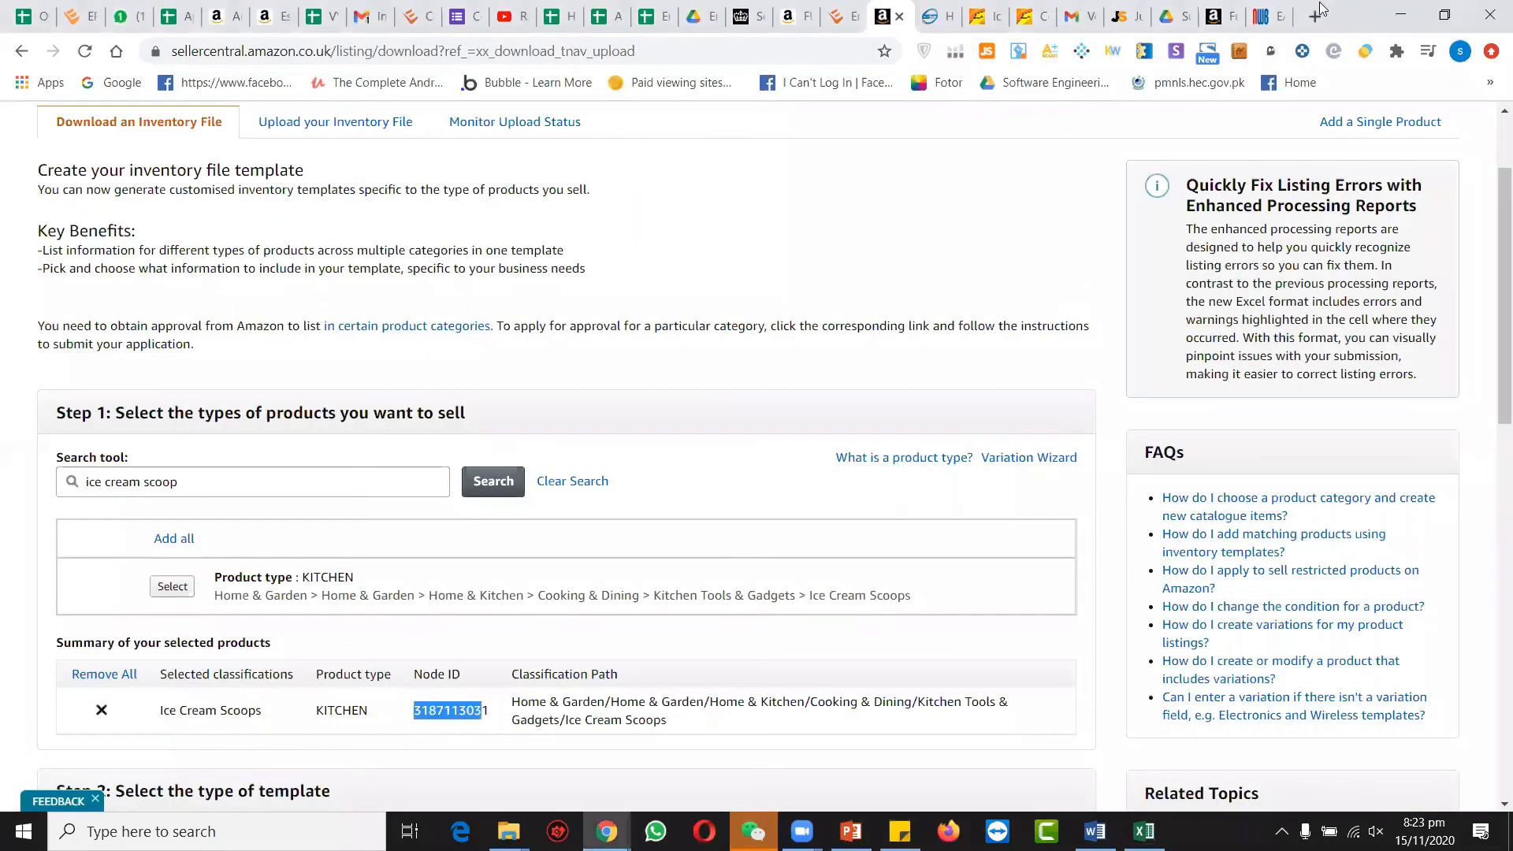
{"action": "left_click", "coordinate": [1314, 16]}
{"action": "type", "text": "imgur"}
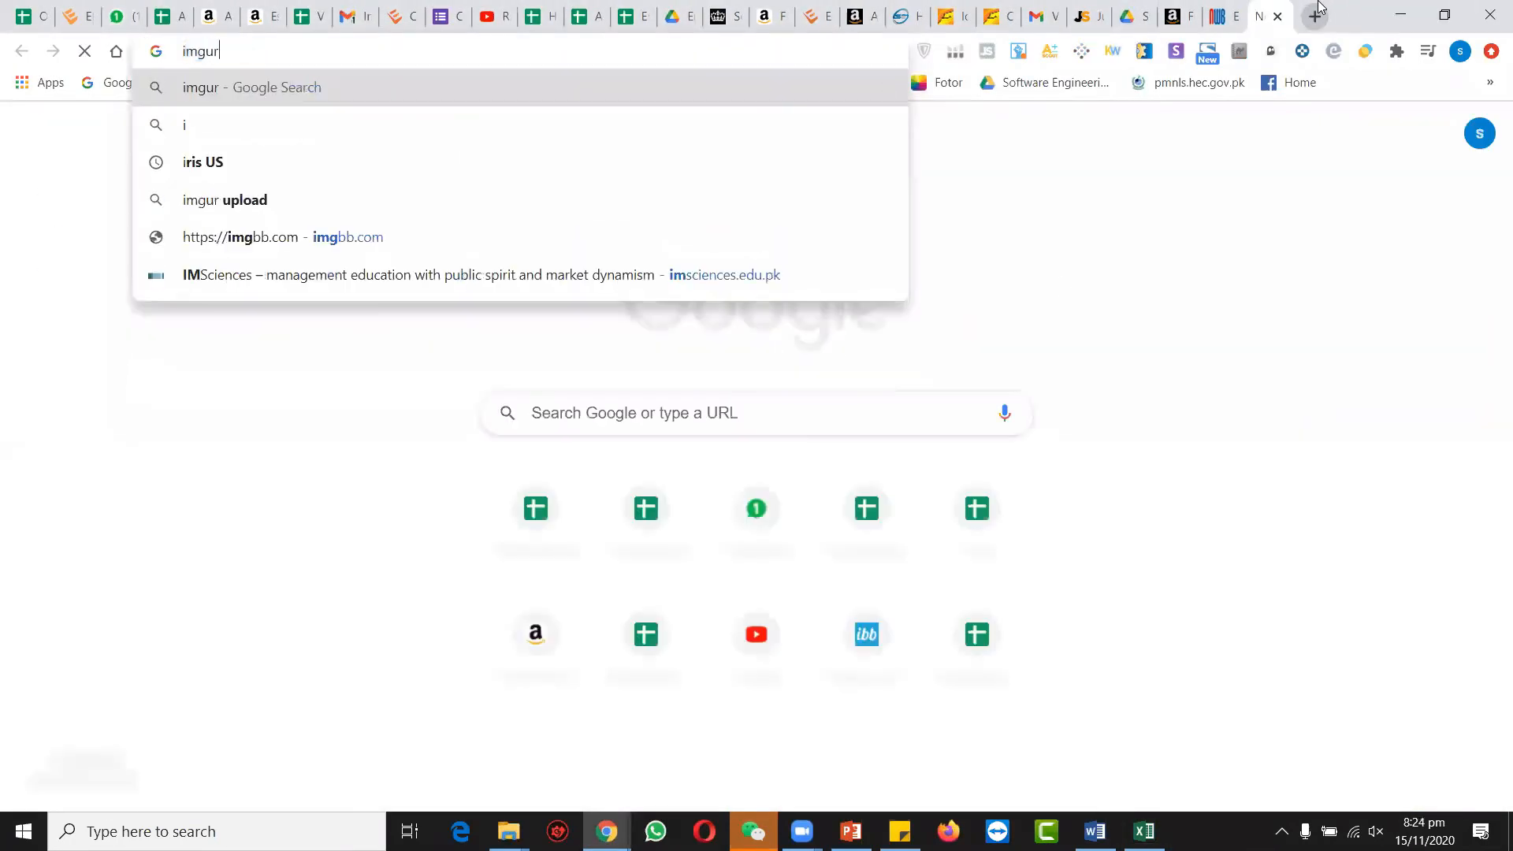
{"action": "key", "text": "Return"}
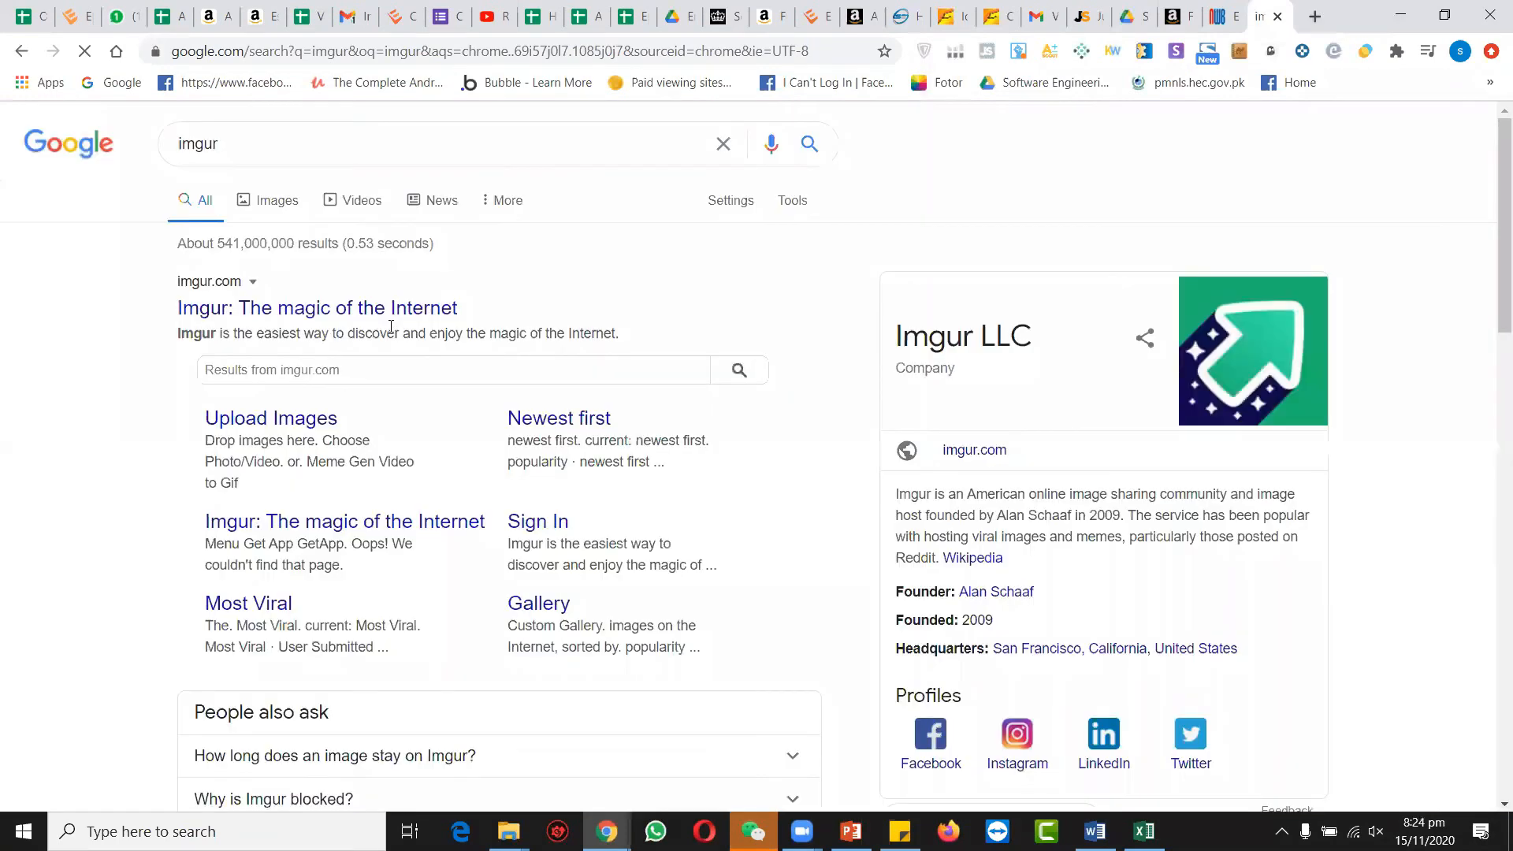
{"action": "left_click", "coordinate": [367, 308]}
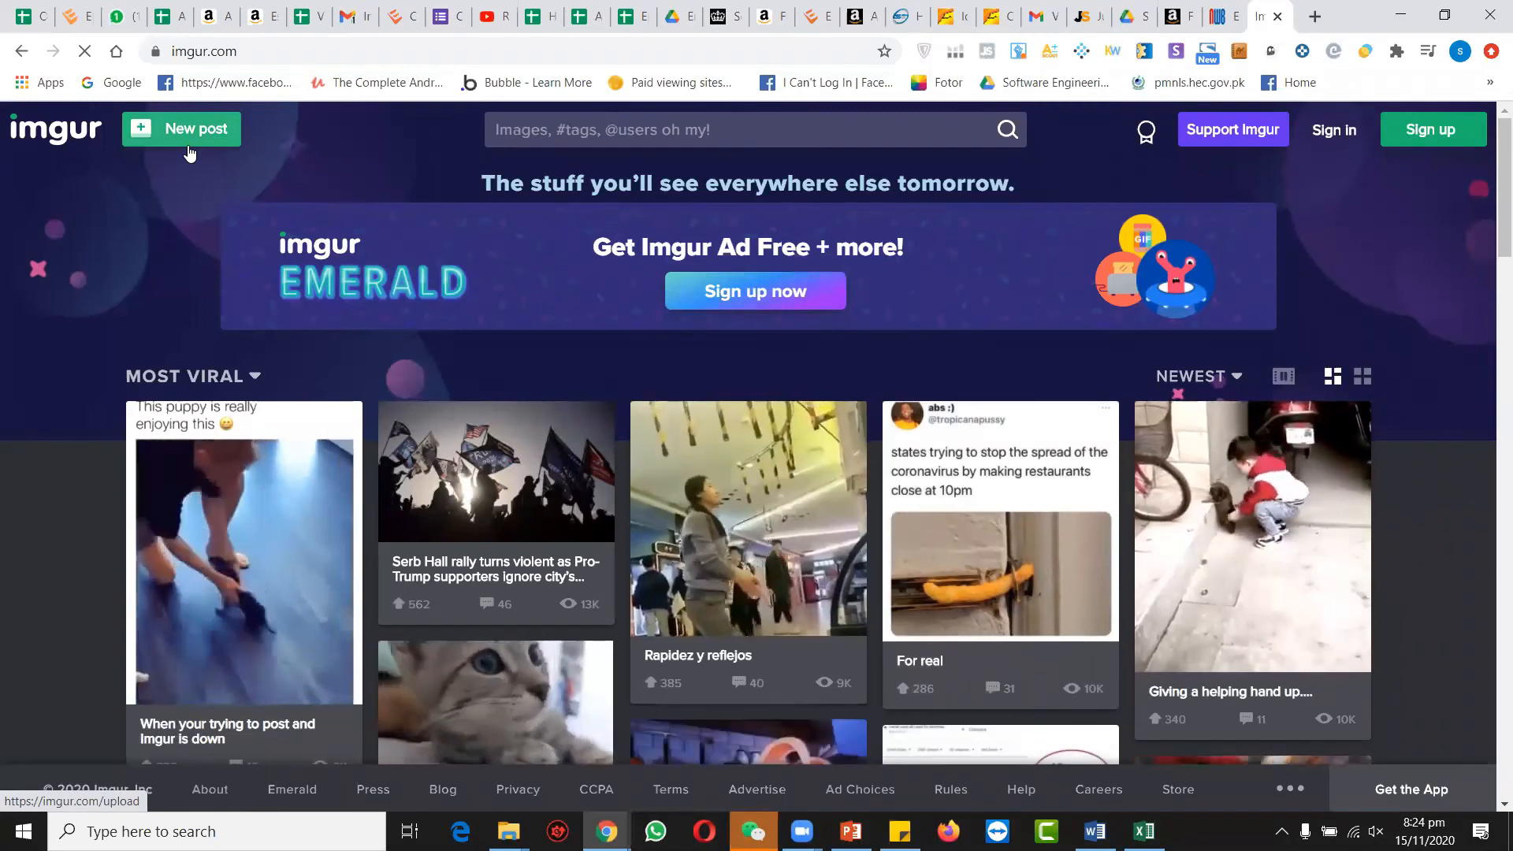
Open imgbb.com and upload the image wp4038671 from the Desktop folder without auto-deletion.
{"action": "left_click", "coordinate": [333, 53]}
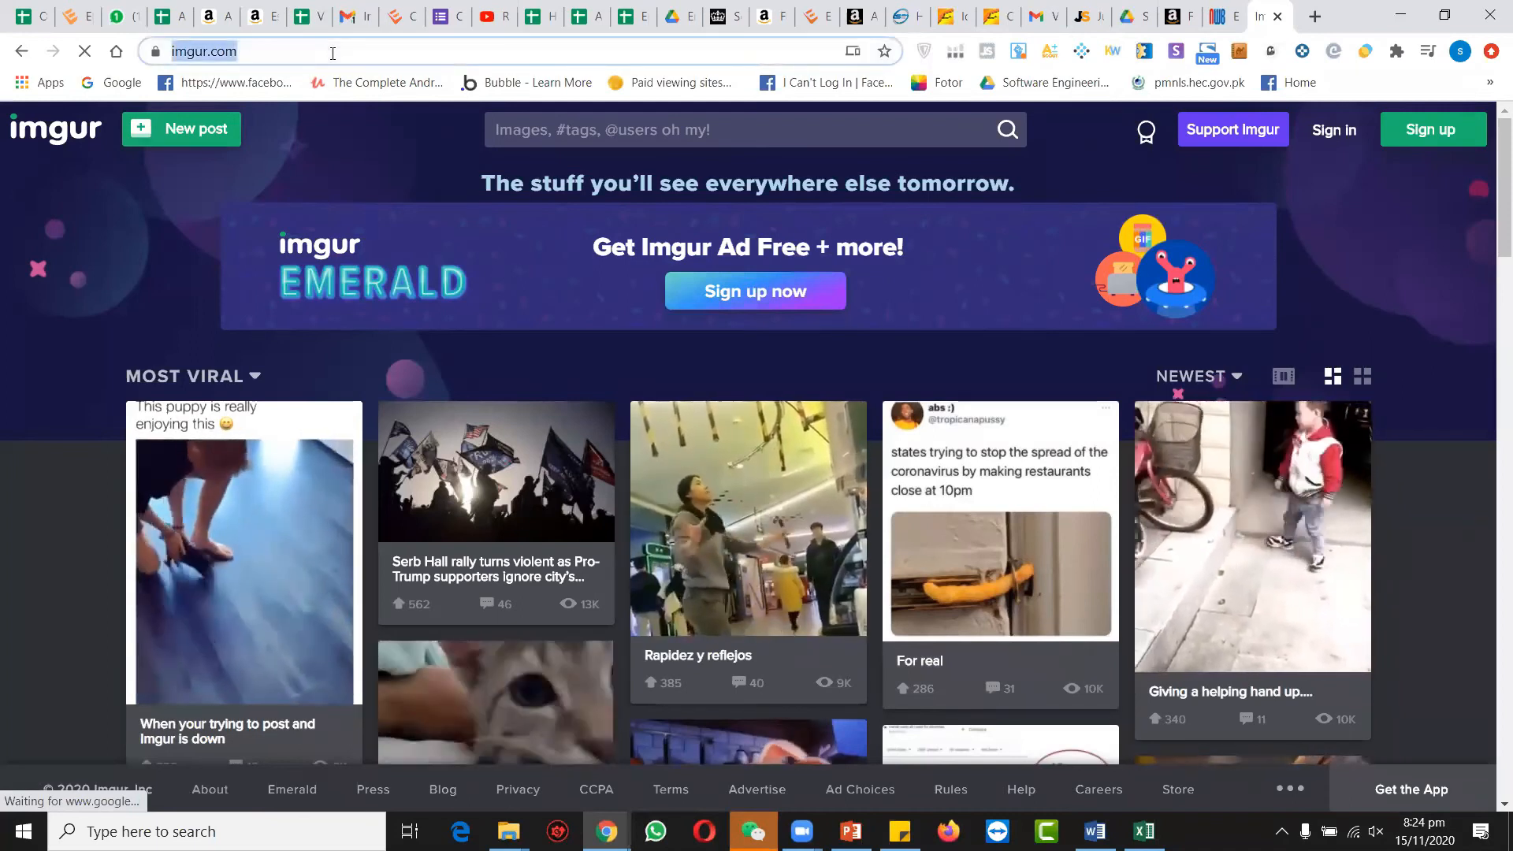
{"action": "type", "text": "img"}
{"action": "key", "text": "Return"}
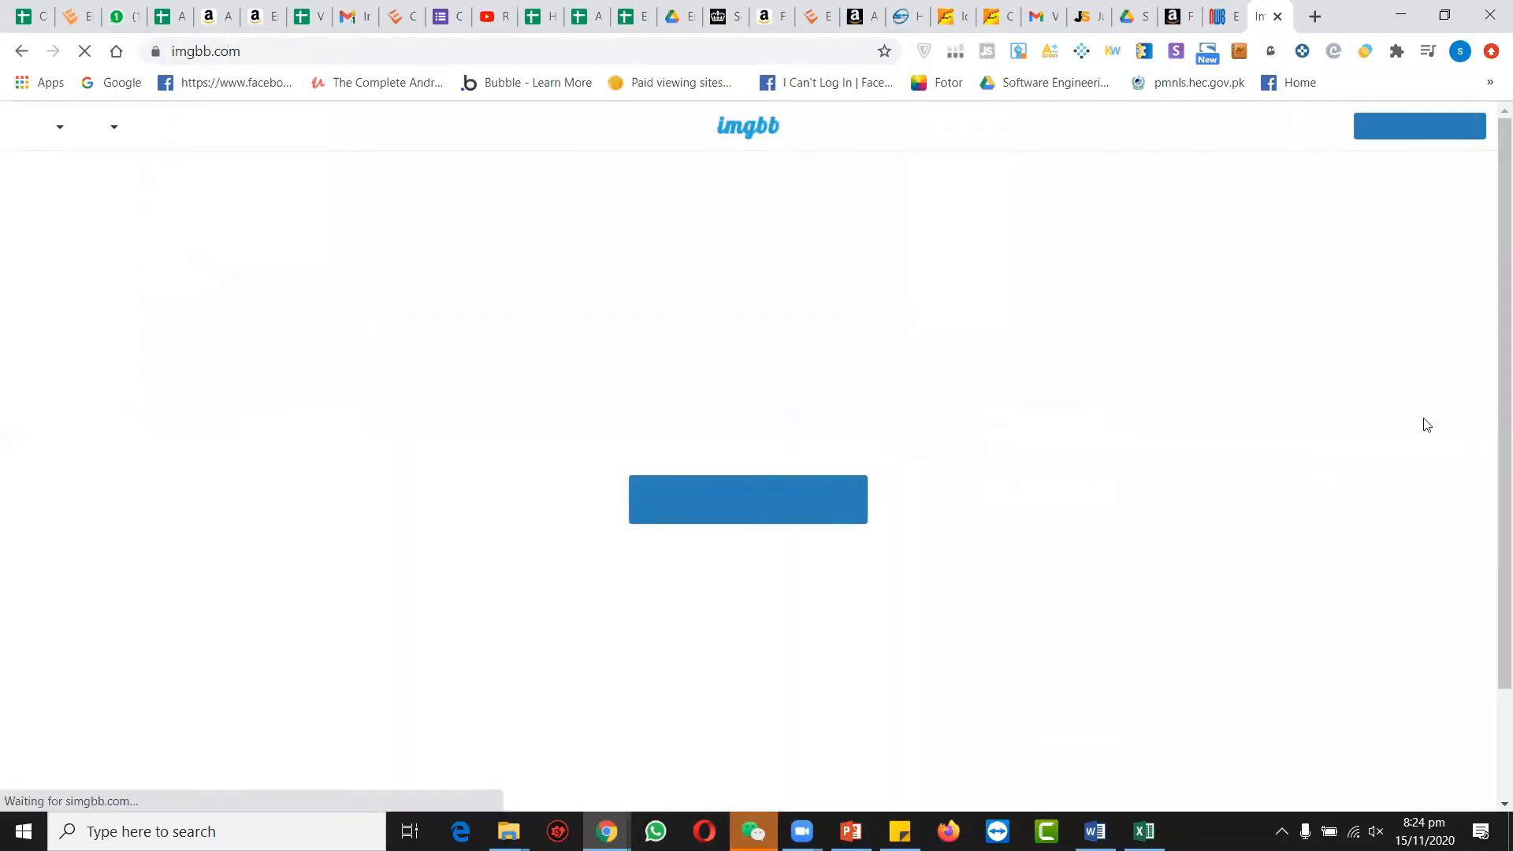
{"action": "left_click", "coordinate": [726, 504]}
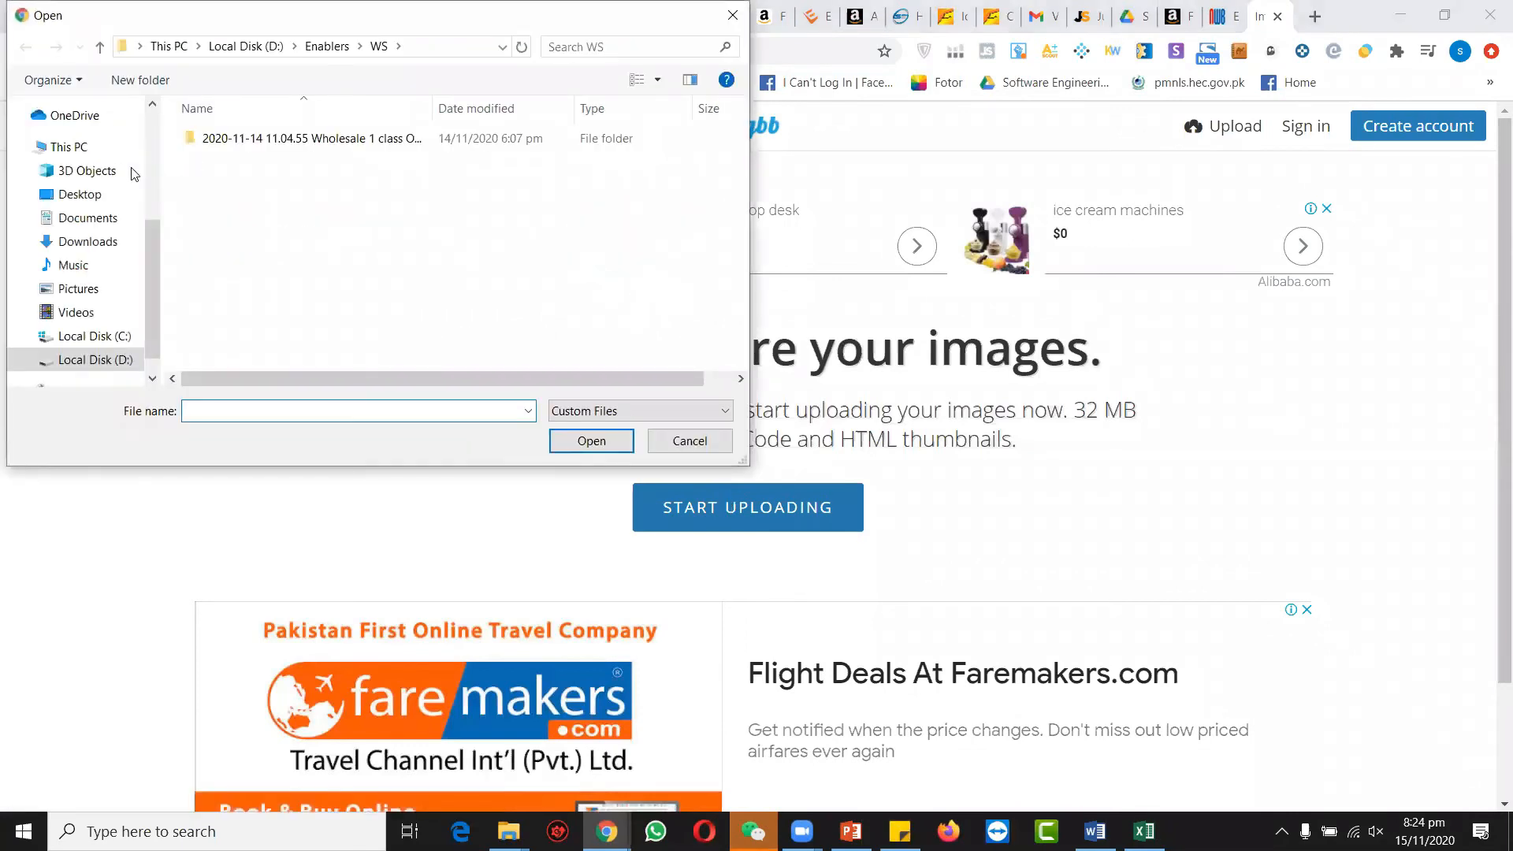
{"action": "left_click", "coordinate": [88, 194]}
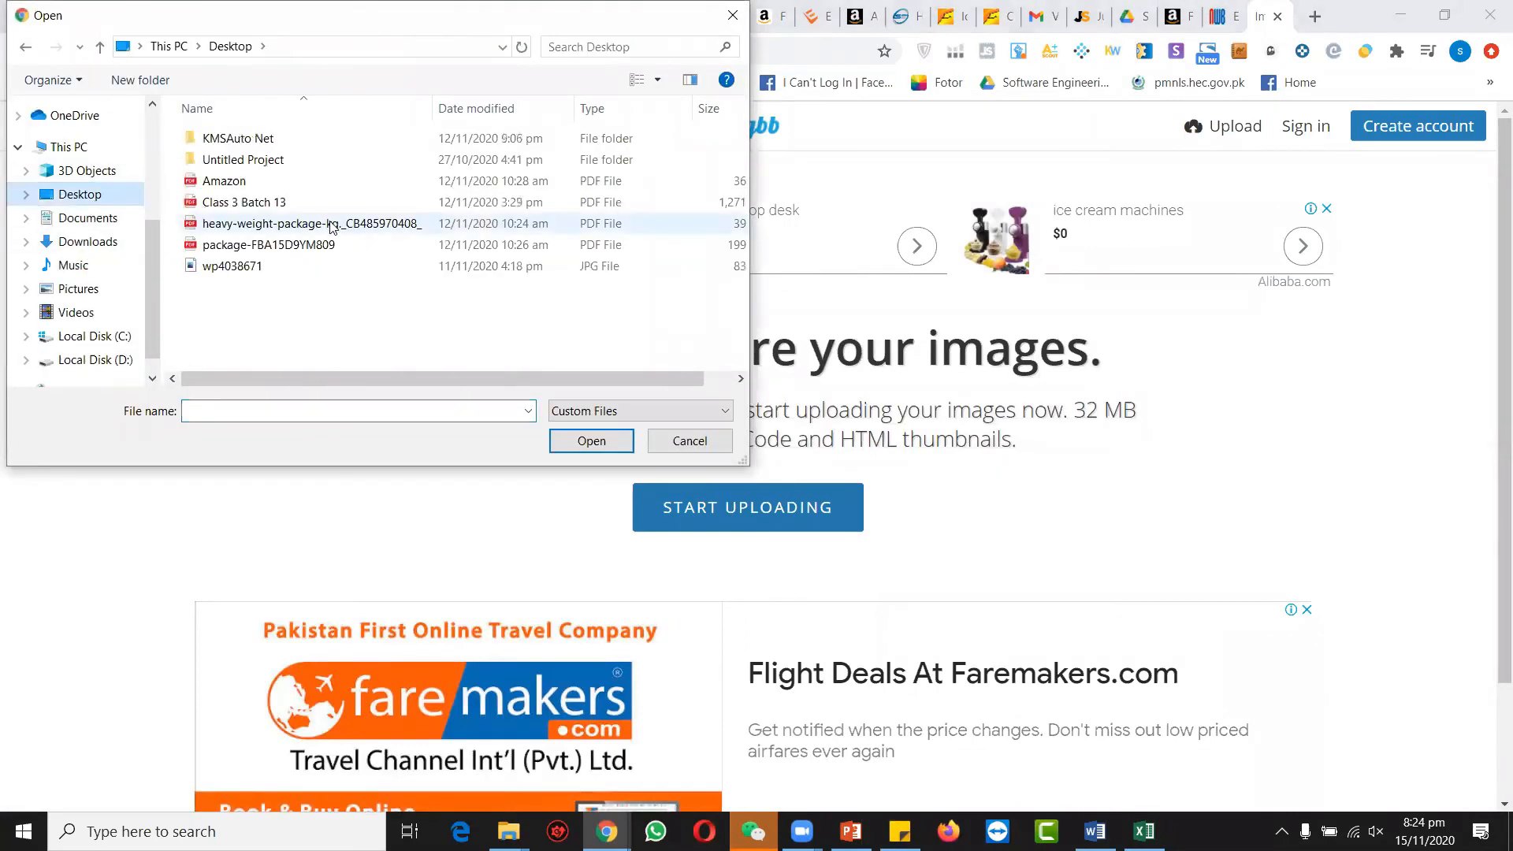
{"action": "double_click", "coordinate": [342, 266]}
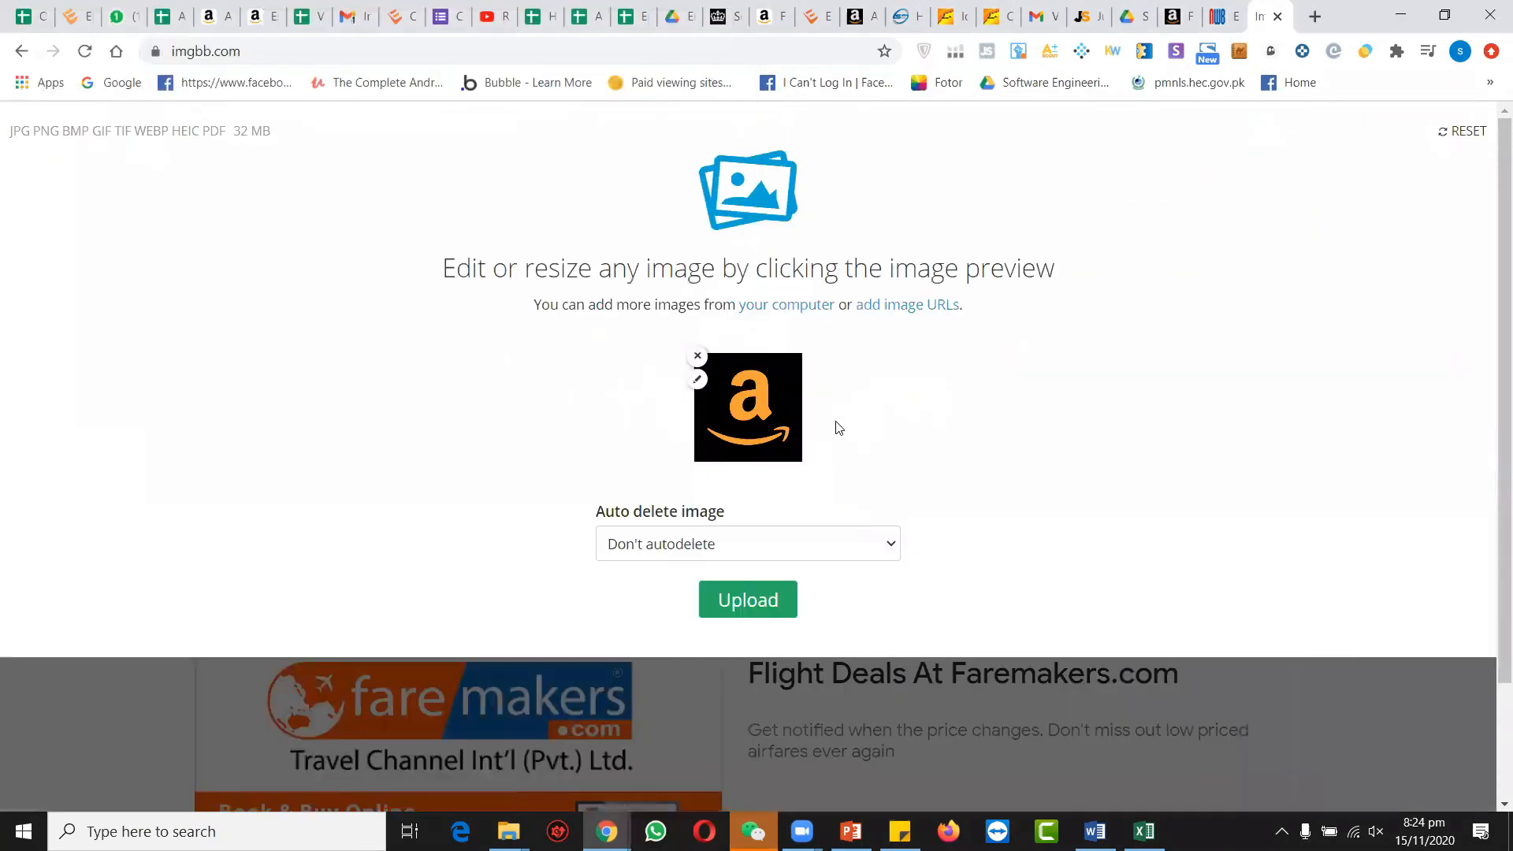
{"action": "left_click", "coordinate": [774, 609]}
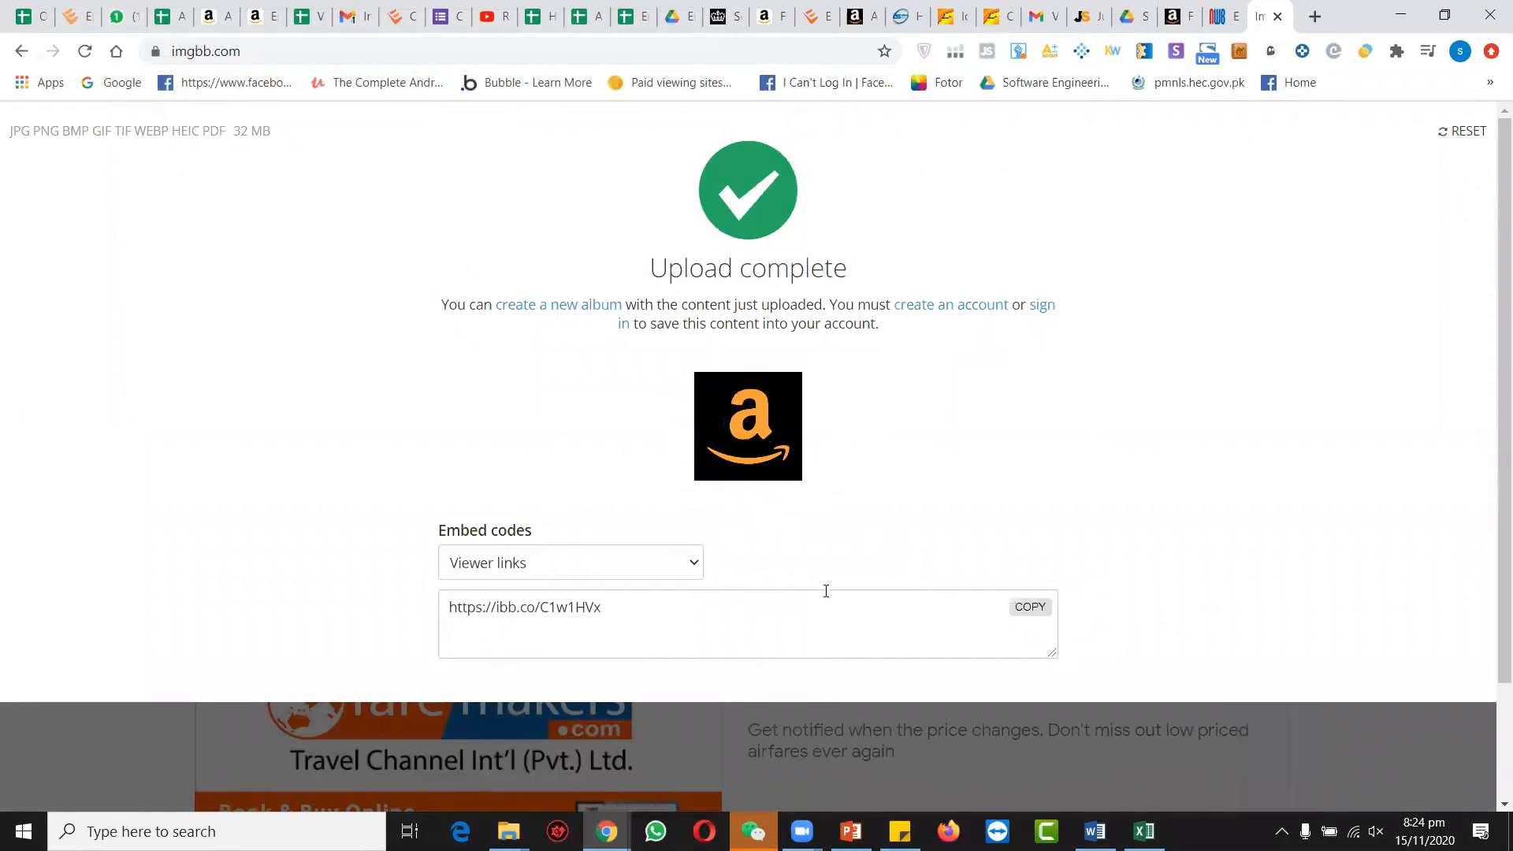
{"action": "left_click", "coordinate": [976, 591]}
{"action": "key", "text": "ctrl+c"}
{"action": "left_click", "coordinate": [1041, 612]}
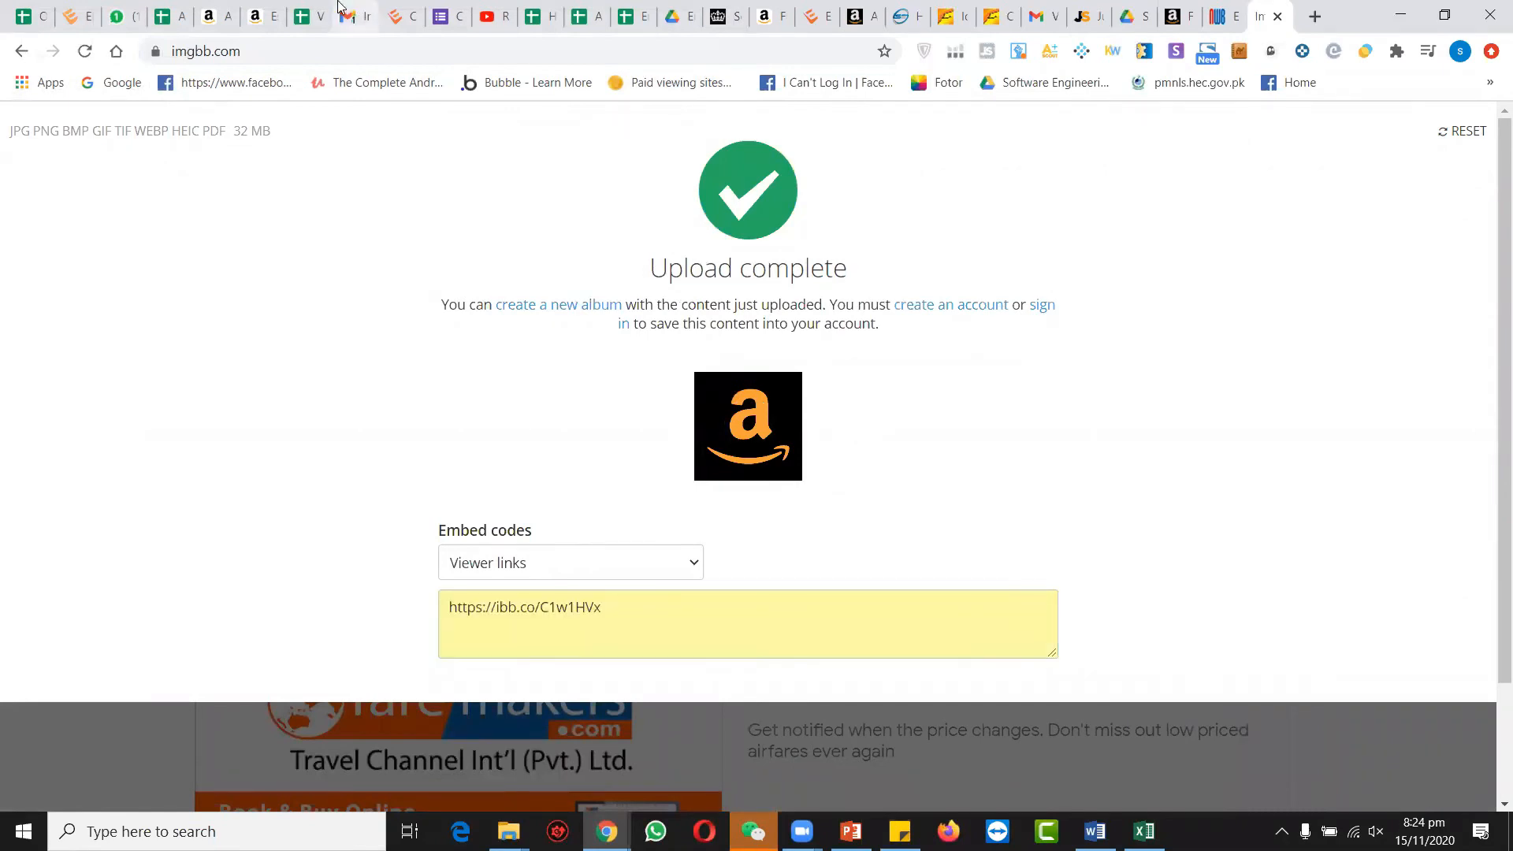
{"action": "key", "text": "alt+Tab"}
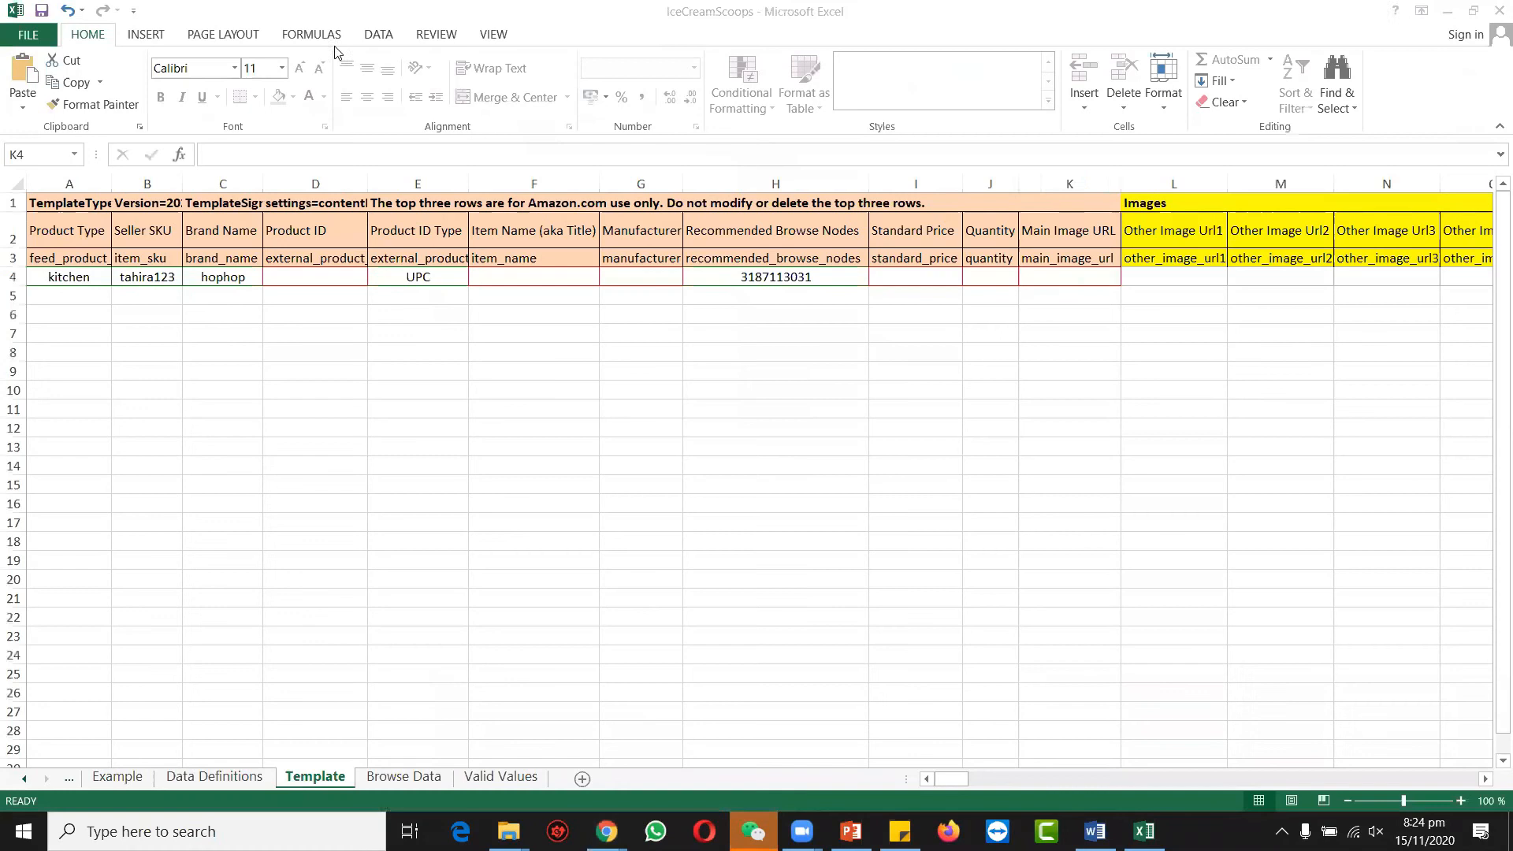
{"action": "left_click", "coordinate": [1085, 281]}
{"action": "key", "text": "ctrl+v"}
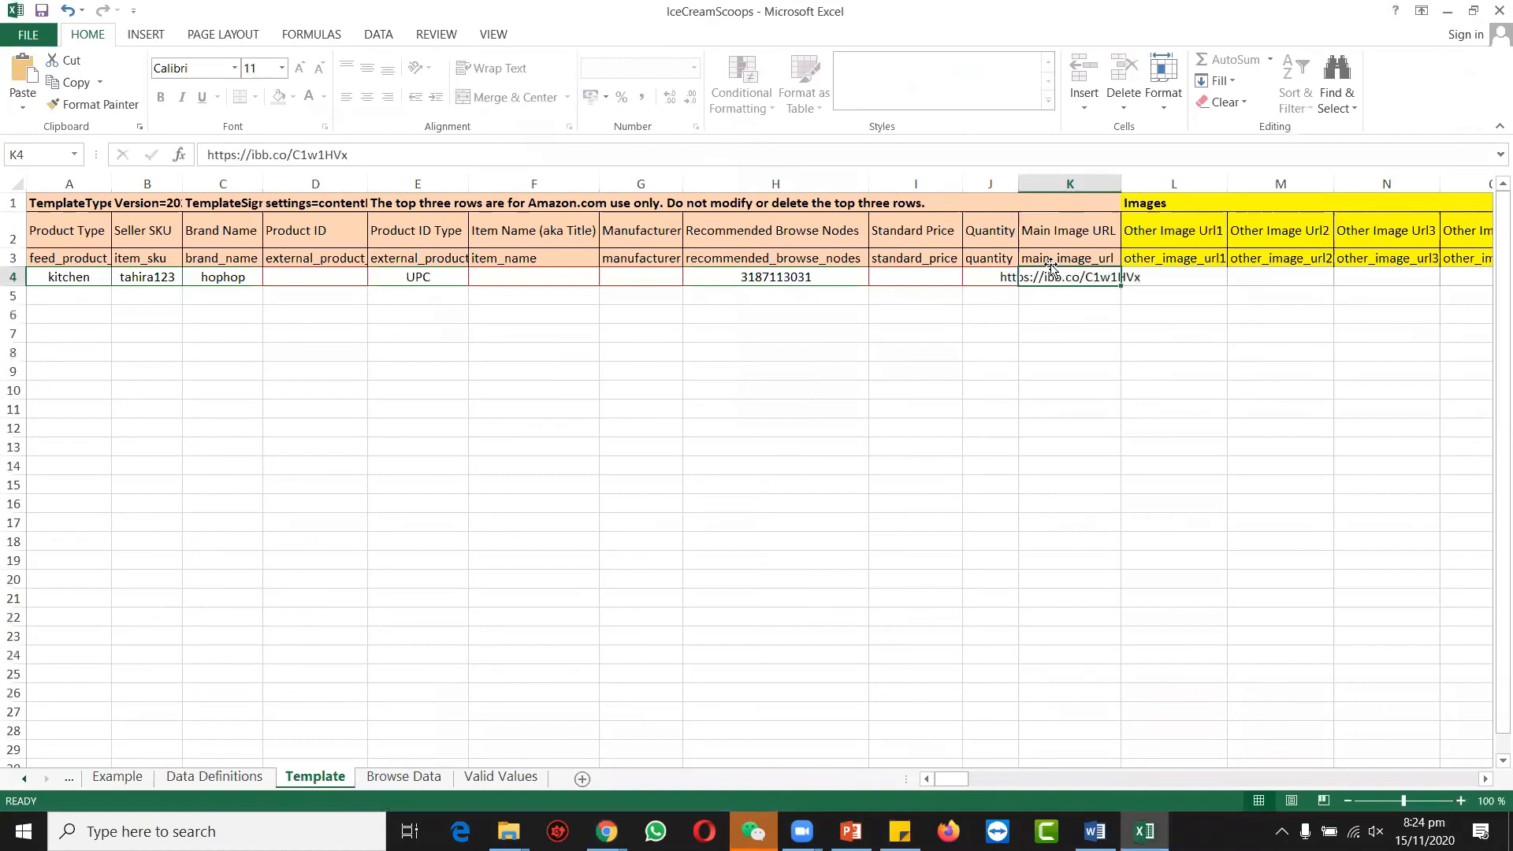
Look through the Other Image Url columns of the Images section in row 4.
{"action": "left_click", "coordinate": [1074, 311]}
{"action": "left_click", "coordinate": [1187, 278]}
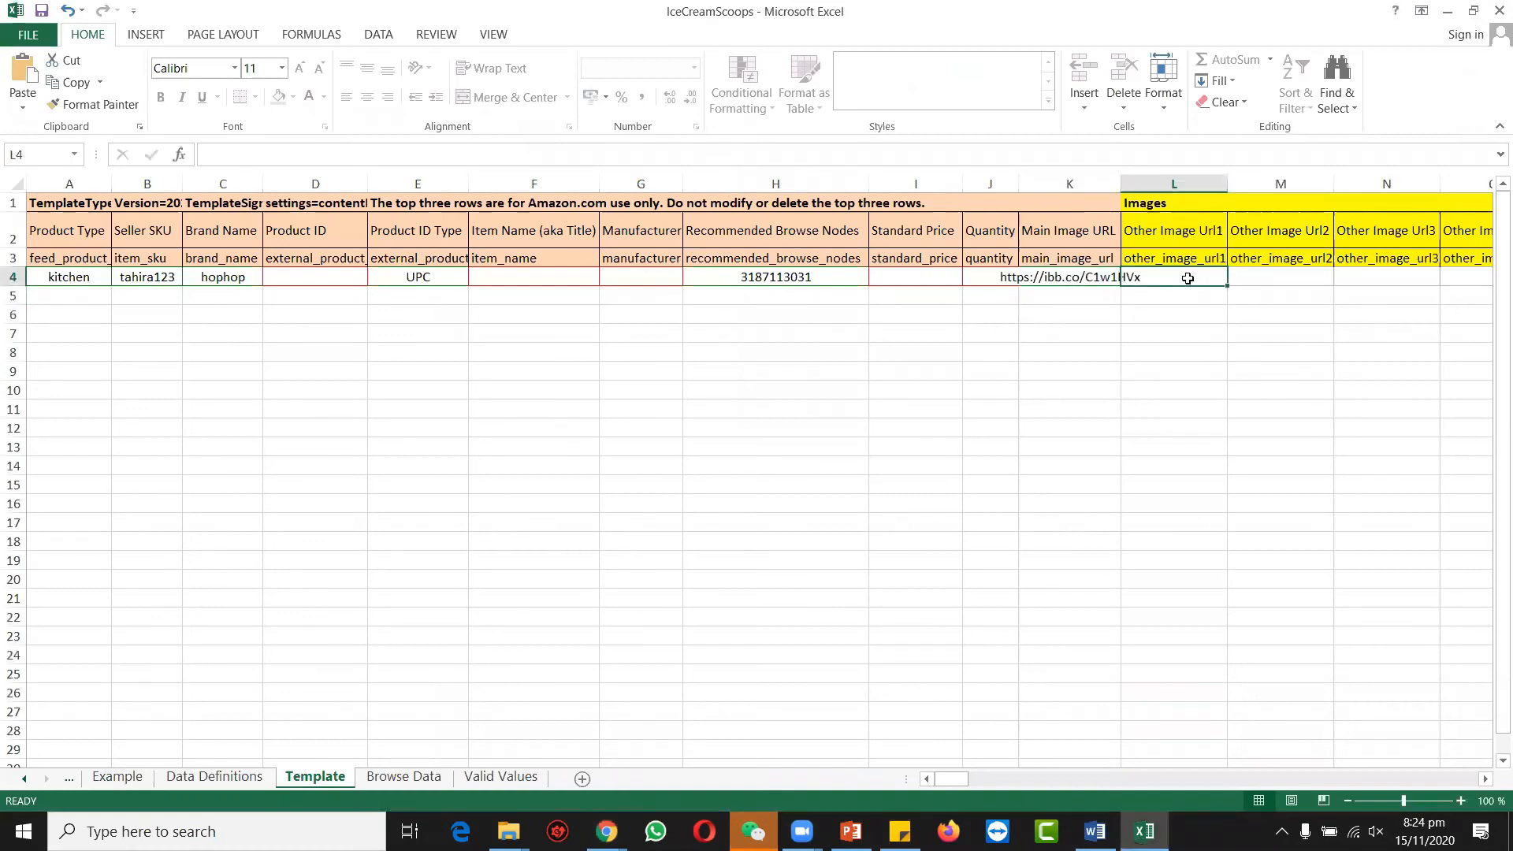
{"action": "key", "text": "Right"}
{"action": "key", "text": "Right"}
{"action": "key", "text": "Left"}
{"action": "key", "text": "Left"}
{"action": "key", "text": "Left"}
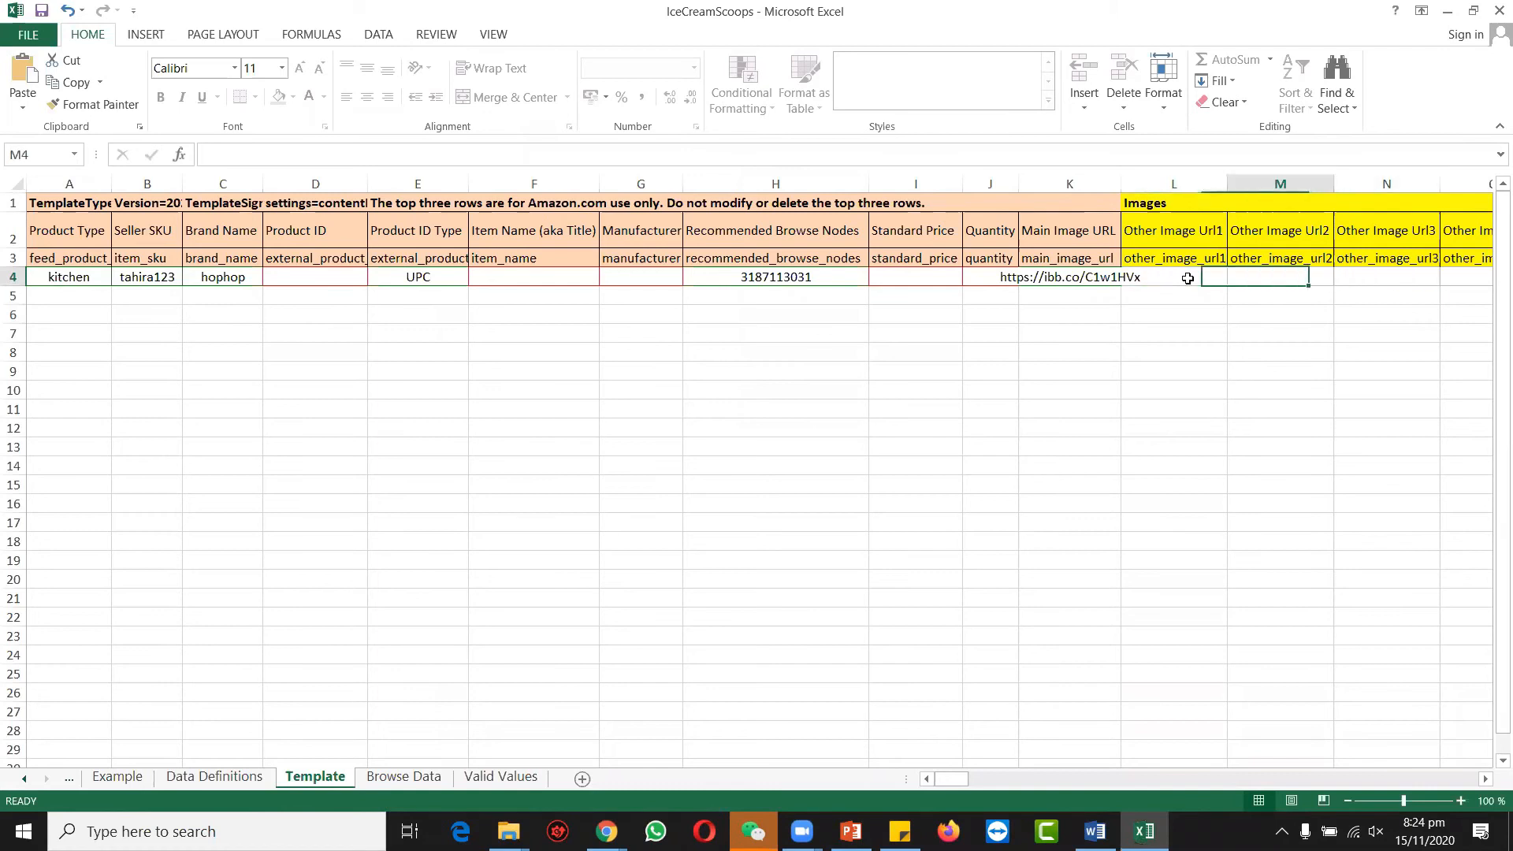
{"action": "key", "text": "Right"}
{"action": "key", "text": "Right"}
{"action": "key", "text": "Right"}
{"action": "key", "text": "Right"}
{"action": "key", "text": "Right"}
{"action": "key", "text": "Right"}
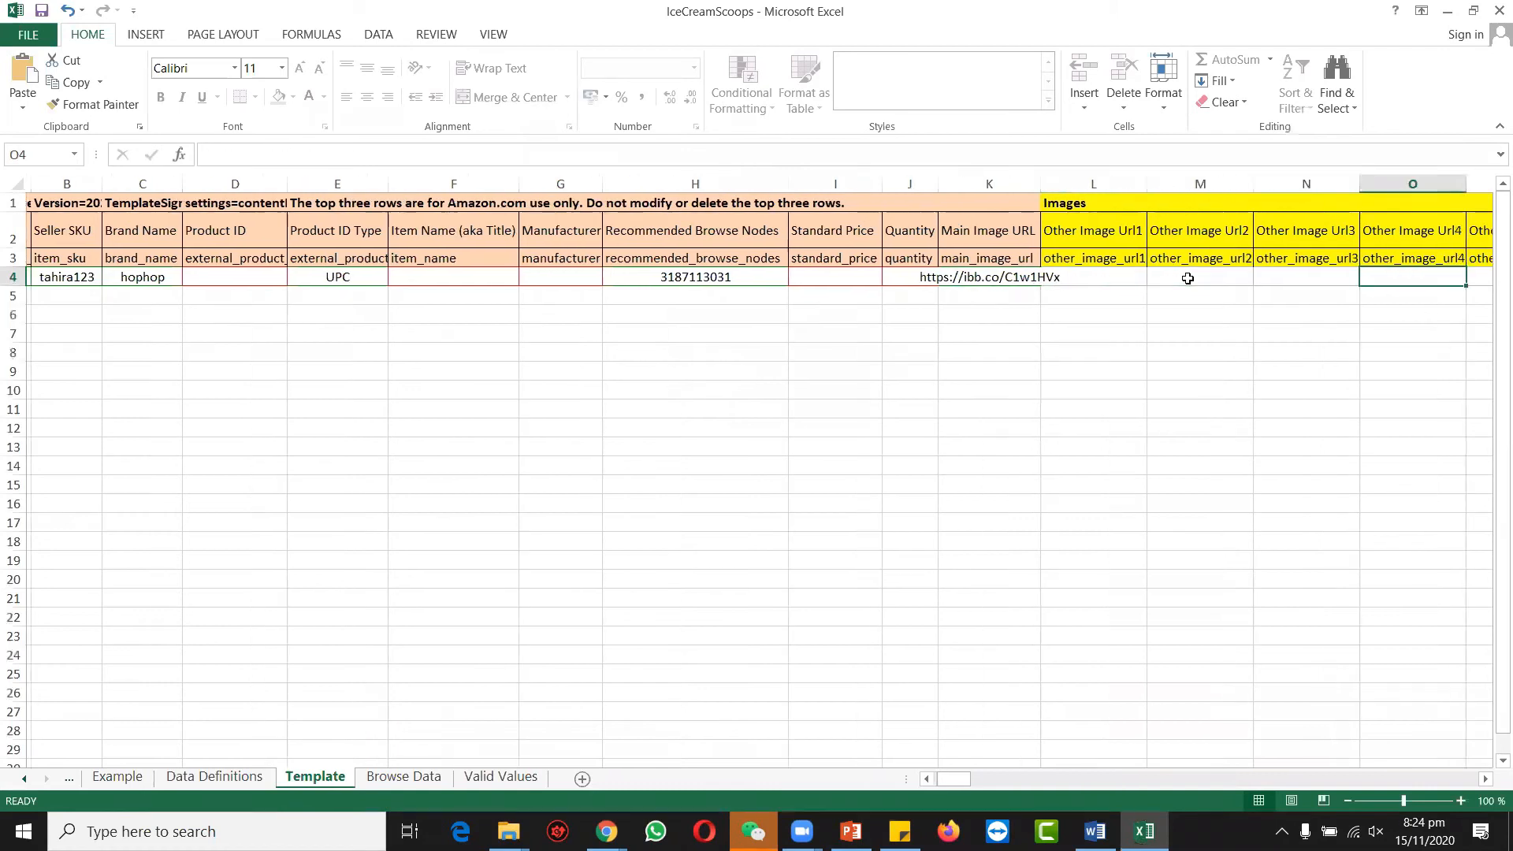
Review the remaining image columns and the Variation and Basic sections, including Manufacturer Part Number and Product Description.
{"action": "key", "text": "Right"}
{"action": "key", "text": "Right"}
{"action": "key", "text": "Right"}
{"action": "key", "text": "Right"}
{"action": "key", "text": "Right"}
{"action": "key", "text": "Left"}
{"action": "key", "text": "Right"}
{"action": "key", "text": "Right"}
{"action": "key", "text": "Left"}
{"action": "key", "text": "Left"}
{"action": "key", "text": "Right"}
{"action": "key", "text": "Right"}
{"action": "key", "text": "Right"}
{"action": "key", "text": "Right"}
{"action": "key", "text": "Right"}
{"action": "key", "text": "Right"}
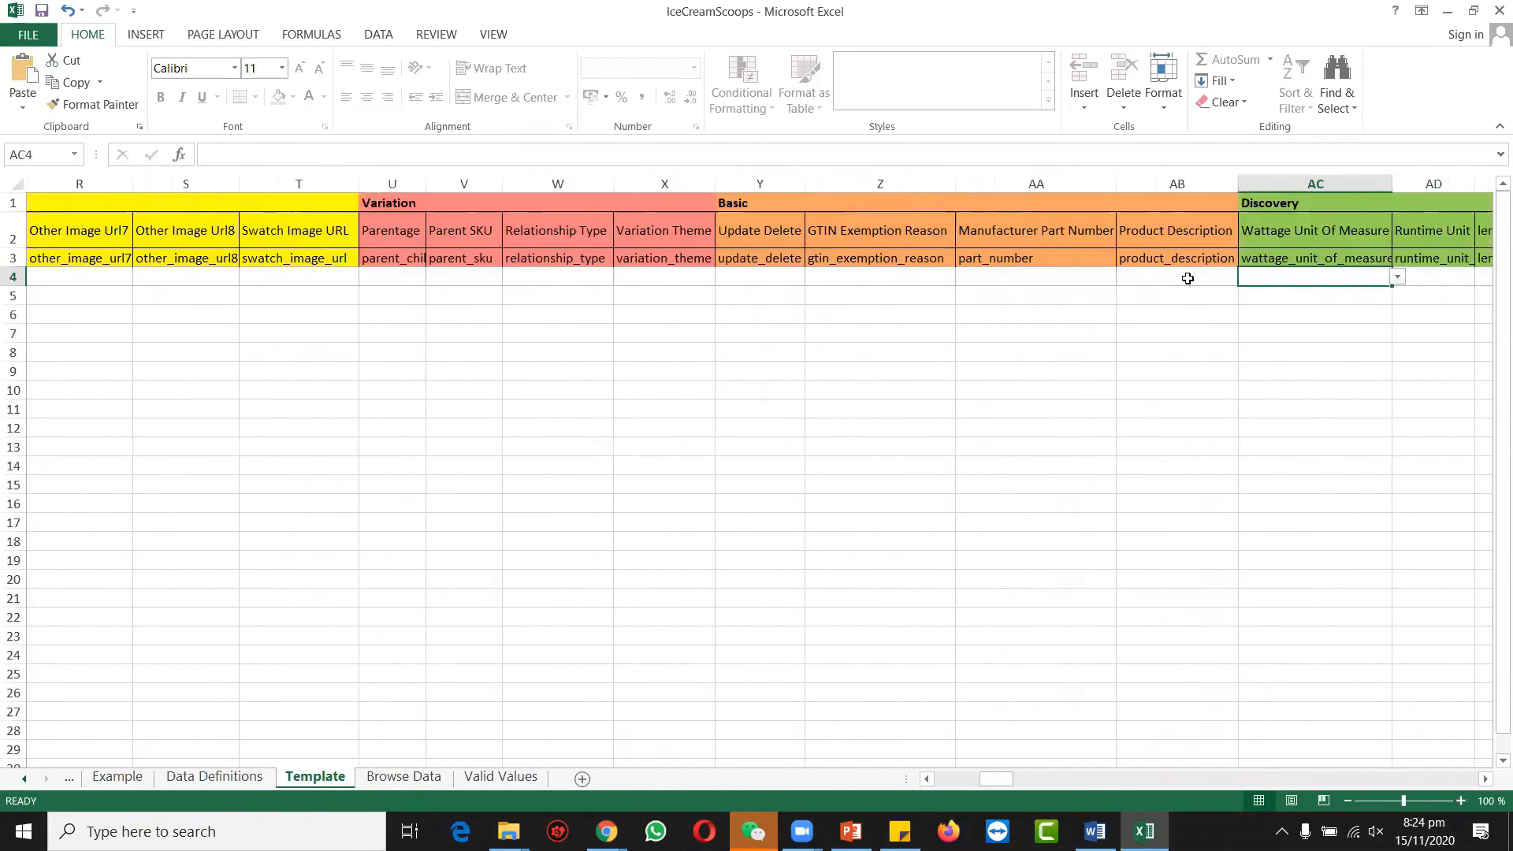
{"action": "key", "text": "Left"}
{"action": "key", "text": "Left"}
{"action": "key", "text": "Left"}
{"action": "key", "text": "Right"}
{"action": "key", "text": "Right"}
{"action": "key", "text": "Right"}
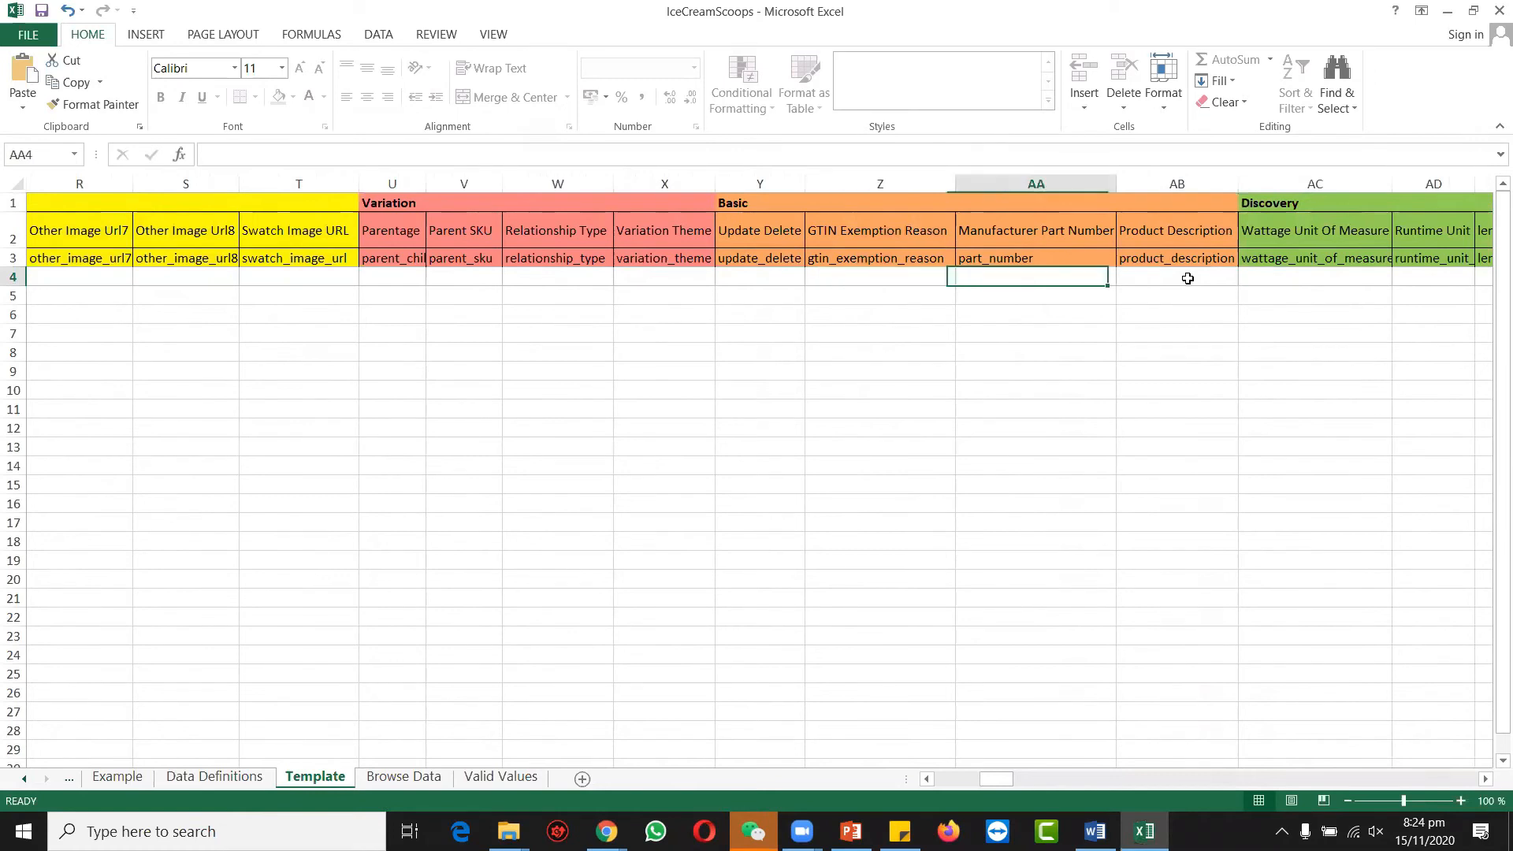
Examine the Discovery section's columns from Wattage Unit Of Measure to the first Key Product Features columns.
{"action": "key", "text": "Right"}
{"action": "key", "text": "Right"}
{"action": "key", "text": "Right"}
{"action": "key", "text": "Right"}
{"action": "key", "text": "Right"}
{"action": "key", "text": "Right"}
{"action": "key", "text": "Right"}
{"action": "key", "text": "Right"}
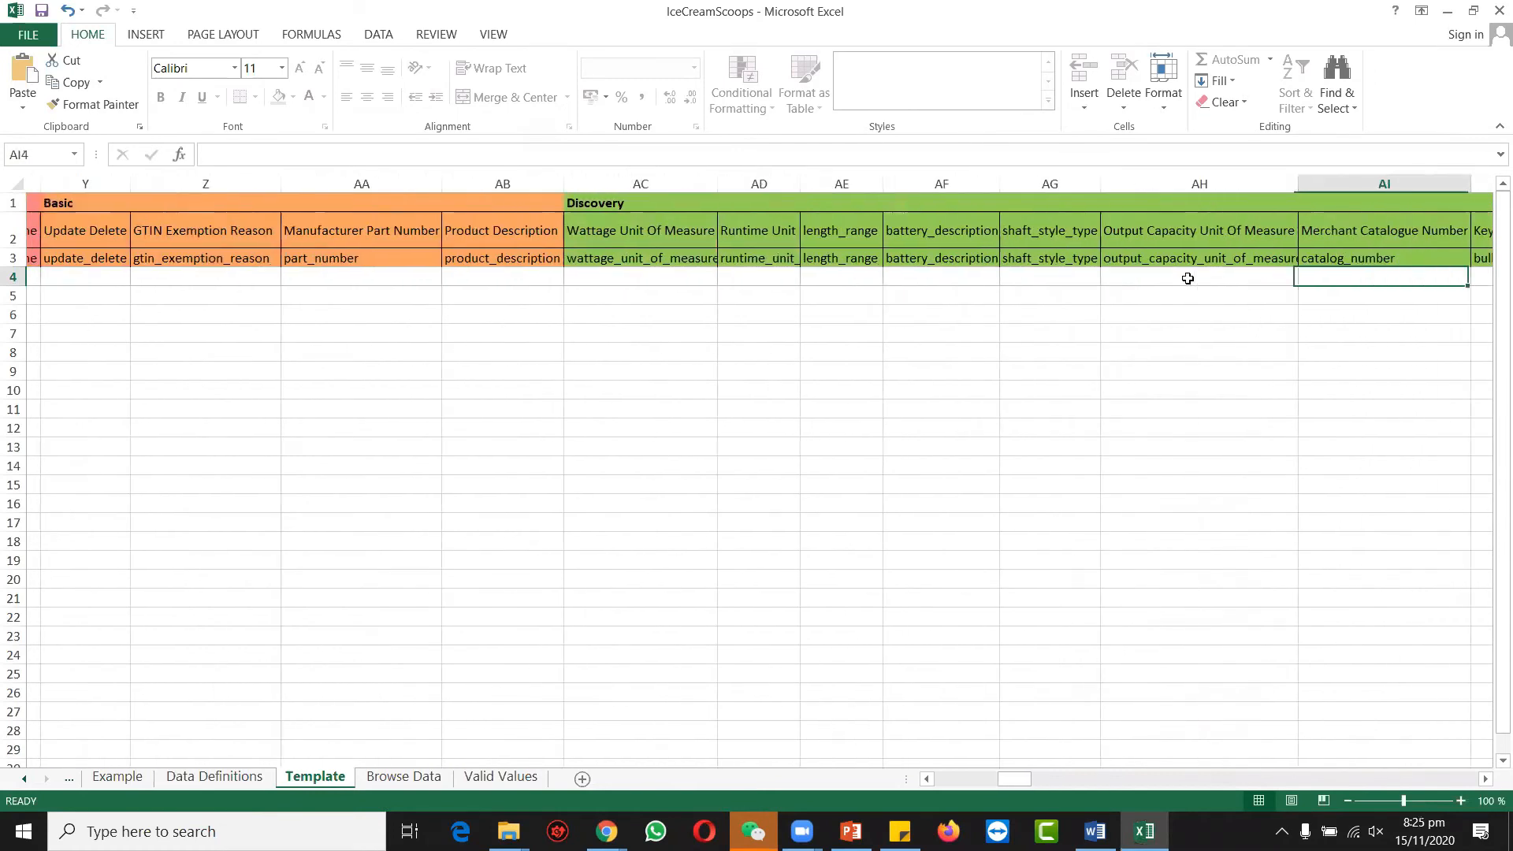
{"action": "key", "text": "Right"}
{"action": "key", "text": "Right"}
{"action": "key", "text": "Left"}
{"action": "key", "text": "Left"}
{"action": "key", "text": "Left"}
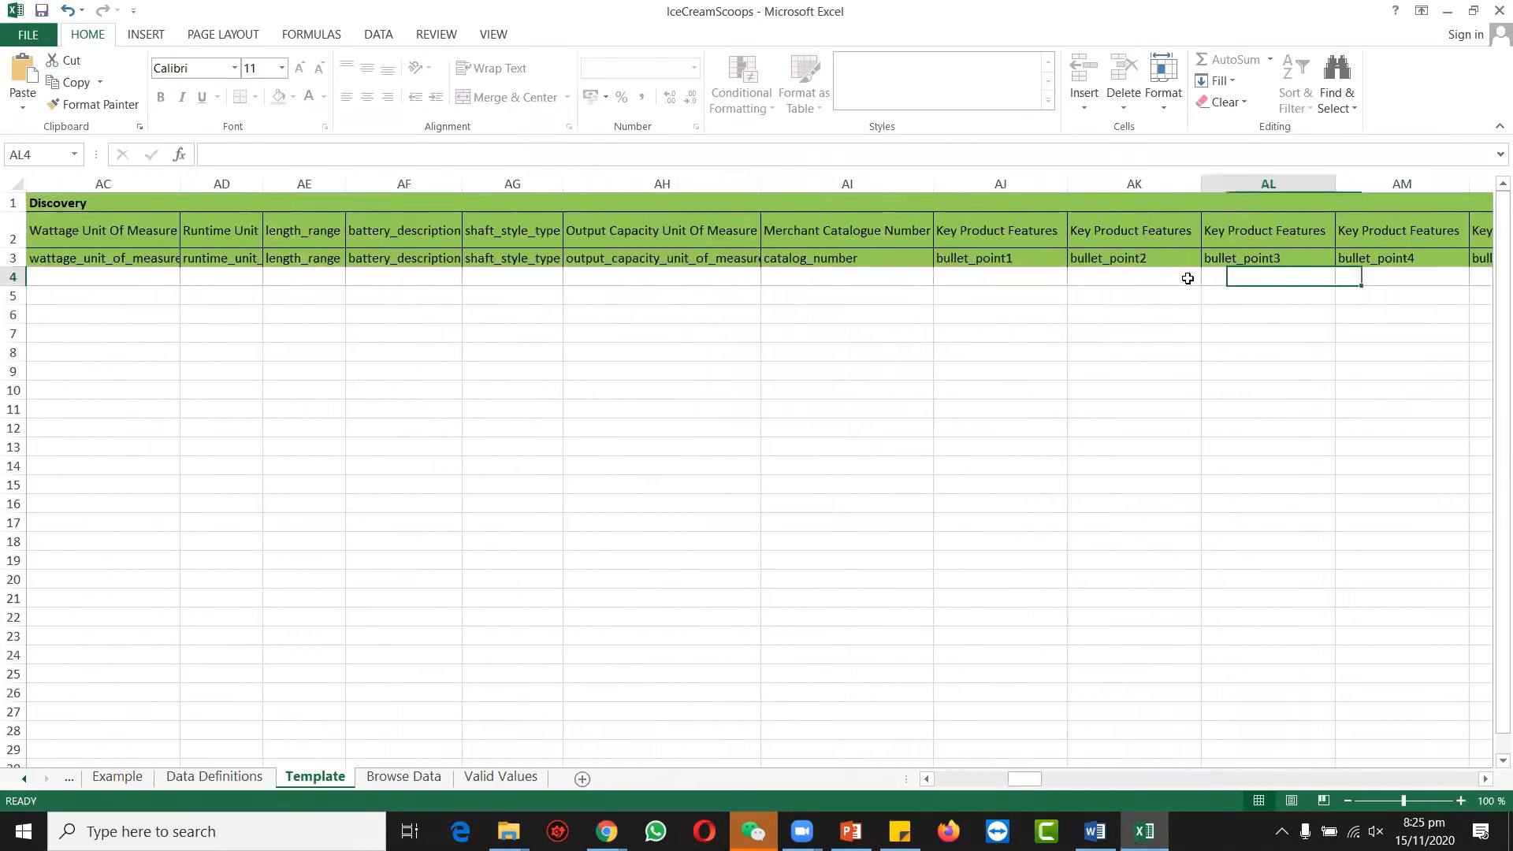
{"action": "key", "text": "Left"}
{"action": "key", "text": "Right"}
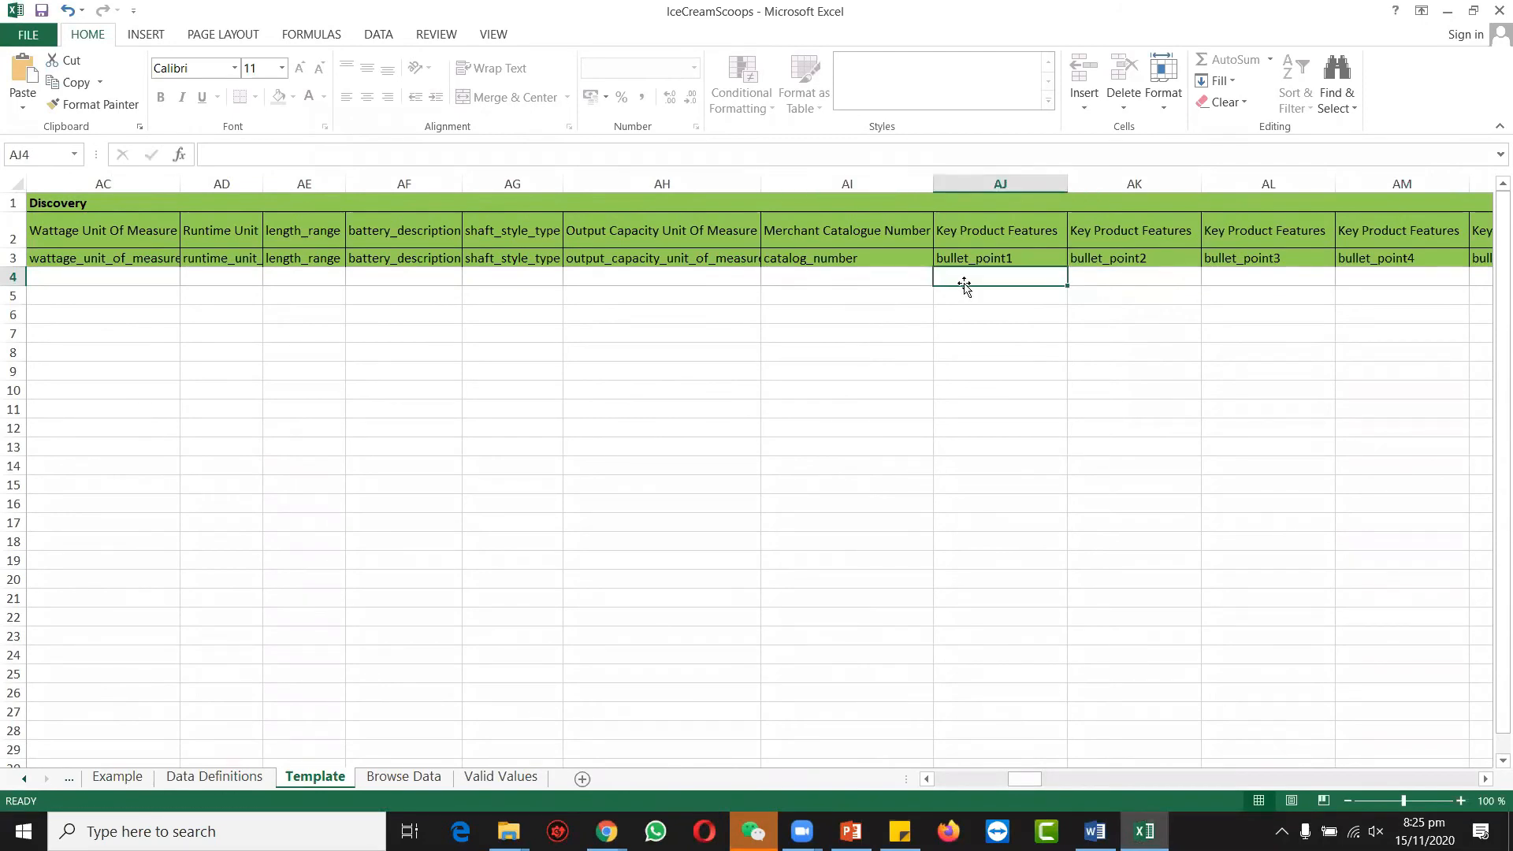
Go through the bullet point, Search Terms and Platinum Keyword columns of the Discovery section.
{"action": "key", "text": "Right"}
{"action": "key", "text": "Right"}
{"action": "key", "text": "Right"}
{"action": "key", "text": "Right"}
{"action": "key", "text": "Right"}
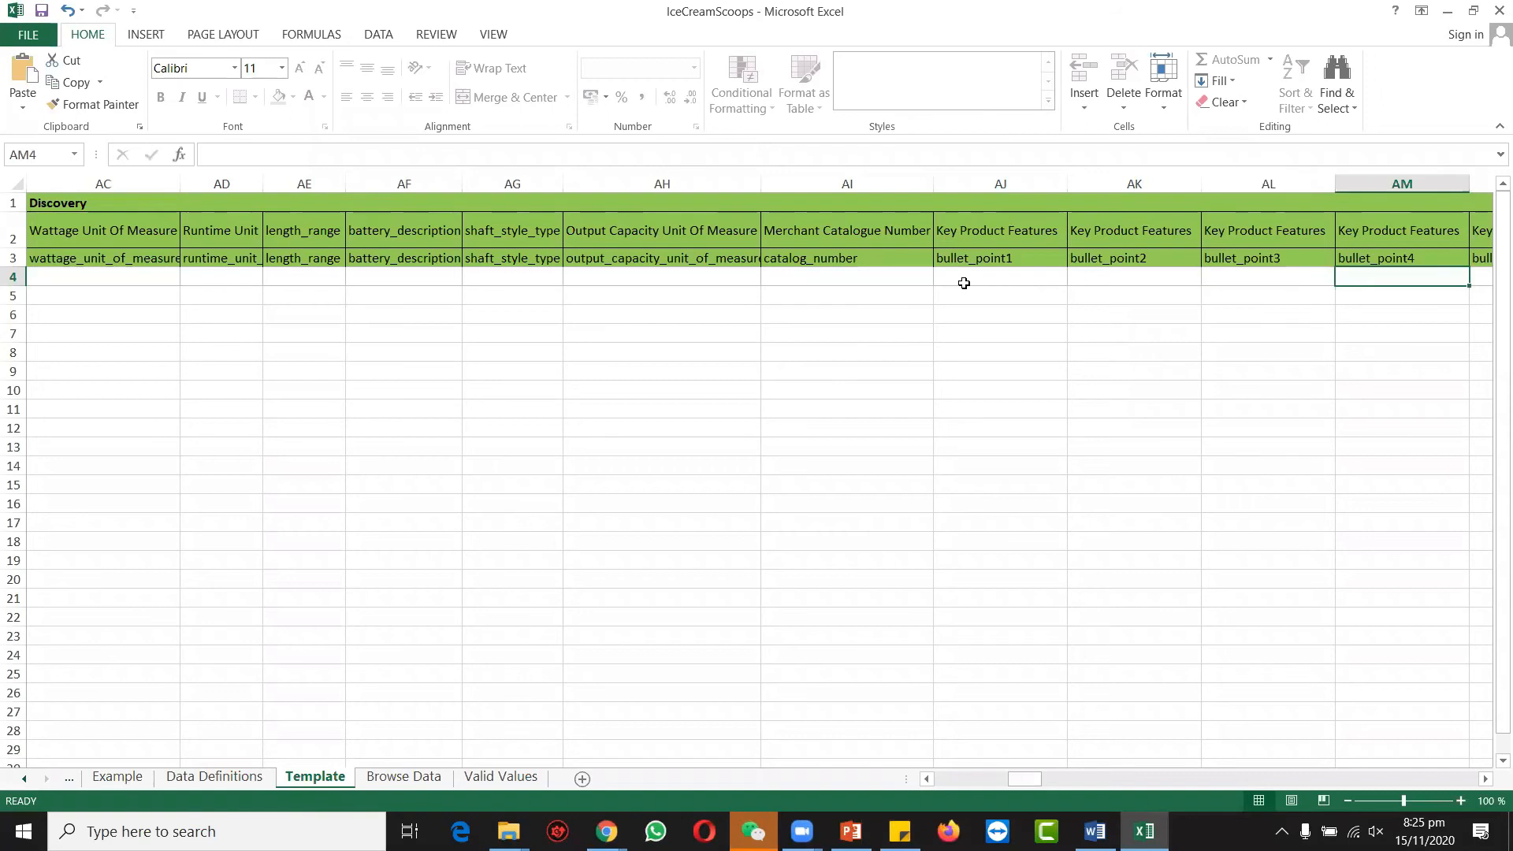
{"action": "key", "text": "Right"}
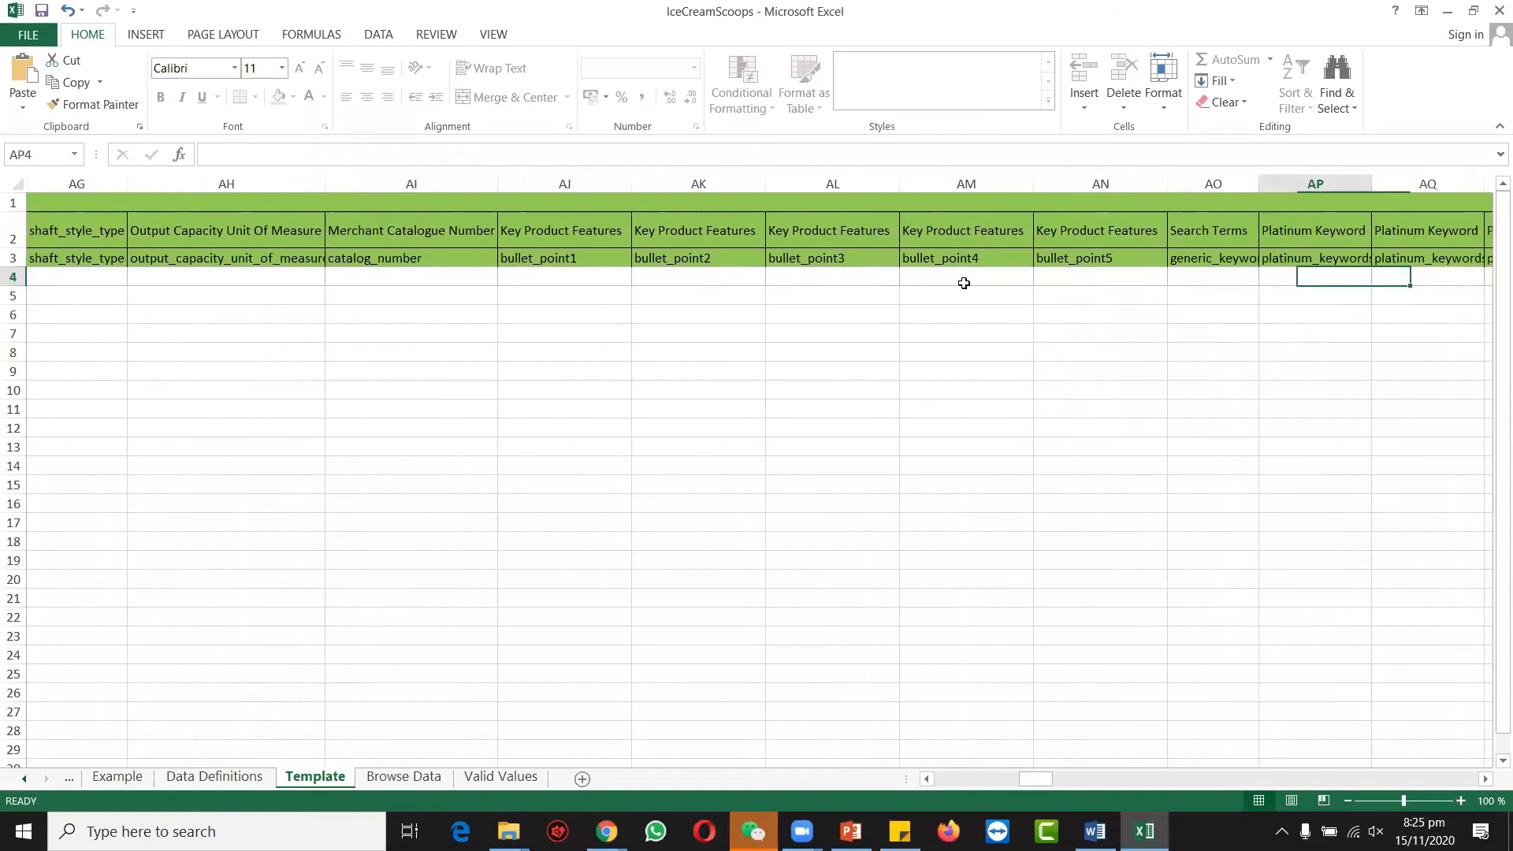
{"action": "key", "text": "Right"}
{"action": "key", "text": "Right"}
{"action": "key", "text": "Right"}
{"action": "key", "text": "Right"}
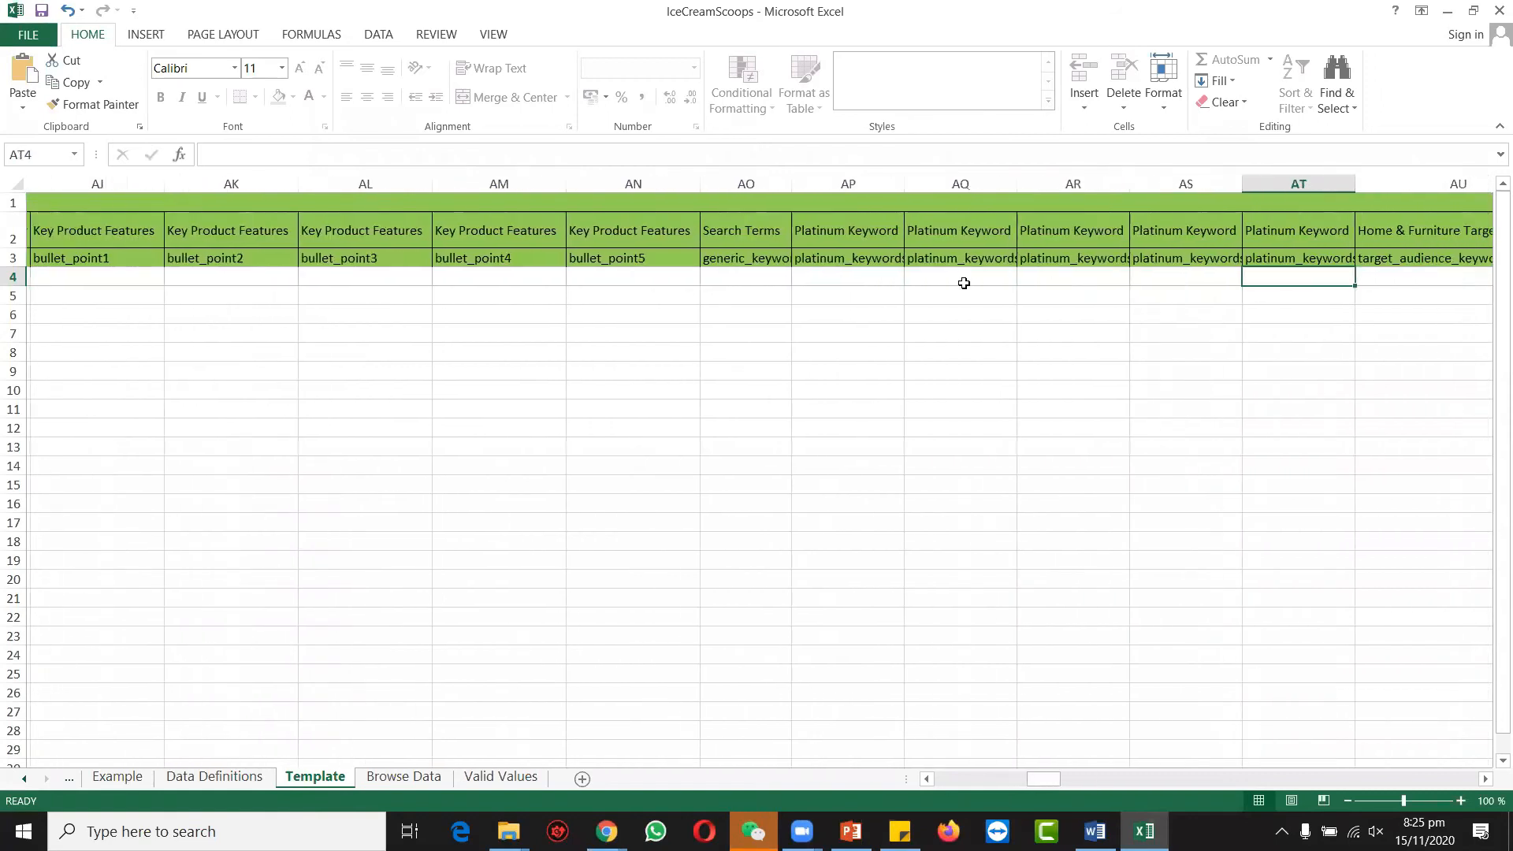
Look through the remaining Discovery columns after Platinum Keyword, through Power Plug Type and on to the Product Enrichment section.
{"action": "key", "text": "Right"}
{"action": "key", "text": "Right"}
{"action": "key", "text": "Right"}
{"action": "key", "text": "Right"}
{"action": "key", "text": "Right"}
{"action": "key", "text": "Right"}
{"action": "key", "text": "Right"}
{"action": "key", "text": "Right"}
{"action": "key", "text": "Right"}
{"action": "key", "text": "Right"}
{"action": "key", "text": "Right"}
{"action": "key", "text": "Right"}
{"action": "key", "text": "Right"}
{"action": "key", "text": "Right"}
{"action": "key", "text": "Right"}
{"action": "key", "text": "Right"}
{"action": "key", "text": "Right"}
{"action": "key", "text": "Right"}
{"action": "key", "text": "Right"}
{"action": "key", "text": "Right"}
{"action": "key", "text": "Right"}
{"action": "key", "text": "Right"}
{"action": "key", "text": "Right"}
{"action": "key", "text": "Right"}
{"action": "key", "text": "Right"}
{"action": "key", "text": "Right"}
{"action": "key", "text": "Right"}
{"action": "key", "text": "Right"}
{"action": "key", "text": "Right"}
{"action": "key", "text": "Right"}
{"action": "key", "text": "Right"}
{"action": "key", "text": "Right"}
{"action": "key", "text": "Right"}
{"action": "key", "text": "Right"}
{"action": "key", "text": "Right"}
{"action": "key", "text": "Right"}
{"action": "key", "text": "Right"}
{"action": "key", "text": "Right"}
{"action": "key", "text": "Right"}
{"action": "key", "text": "Right"}
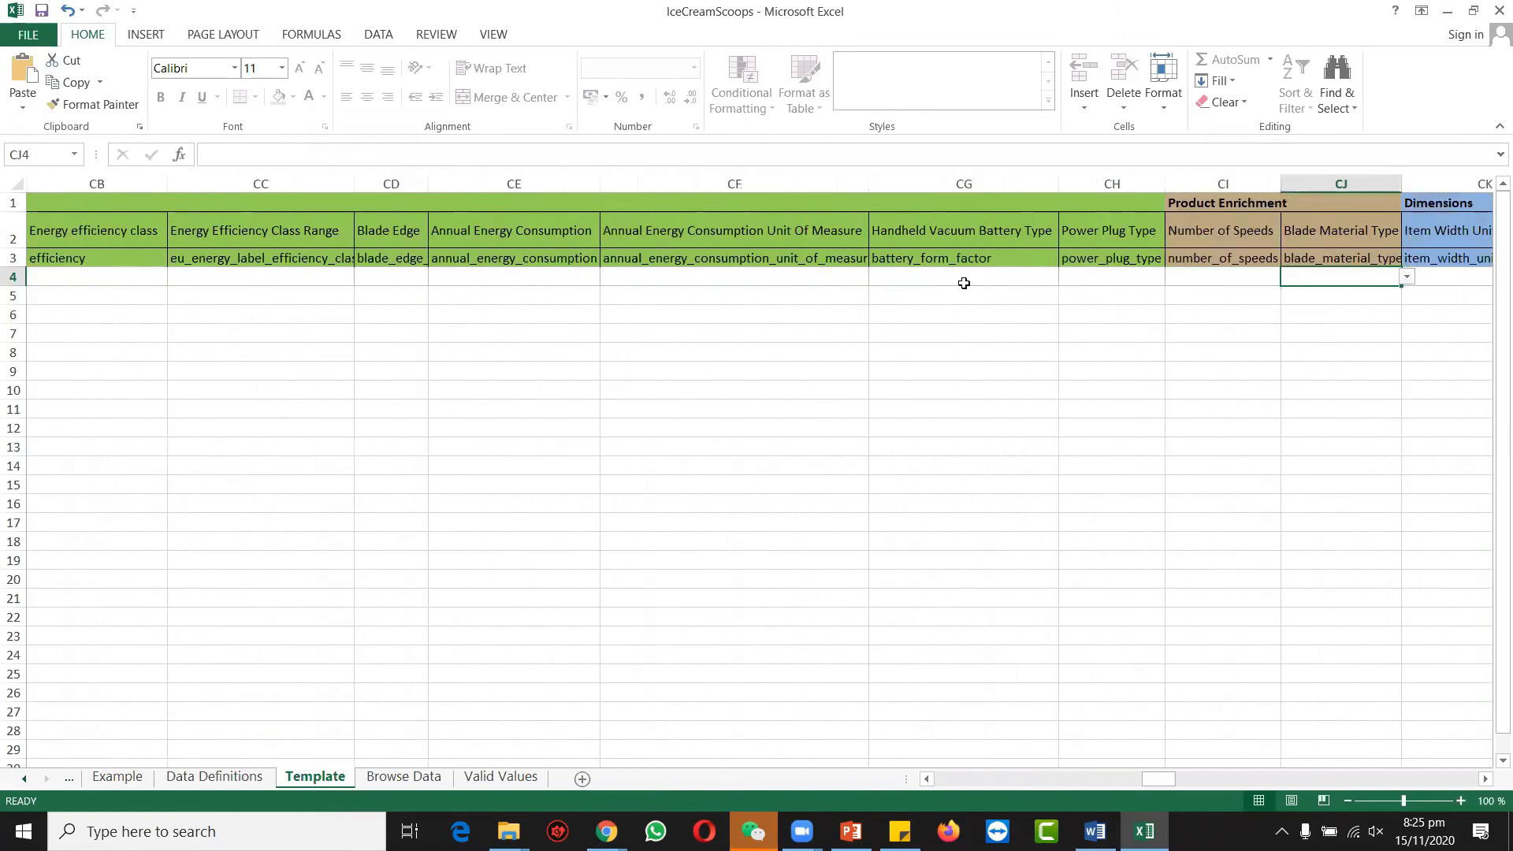
Set Item Width Unit Of Measure in row 4 of the Dimensions section to CM.
{"action": "key", "text": "Right"}
{"action": "key", "text": "Right"}
{"action": "key", "text": "Right"}
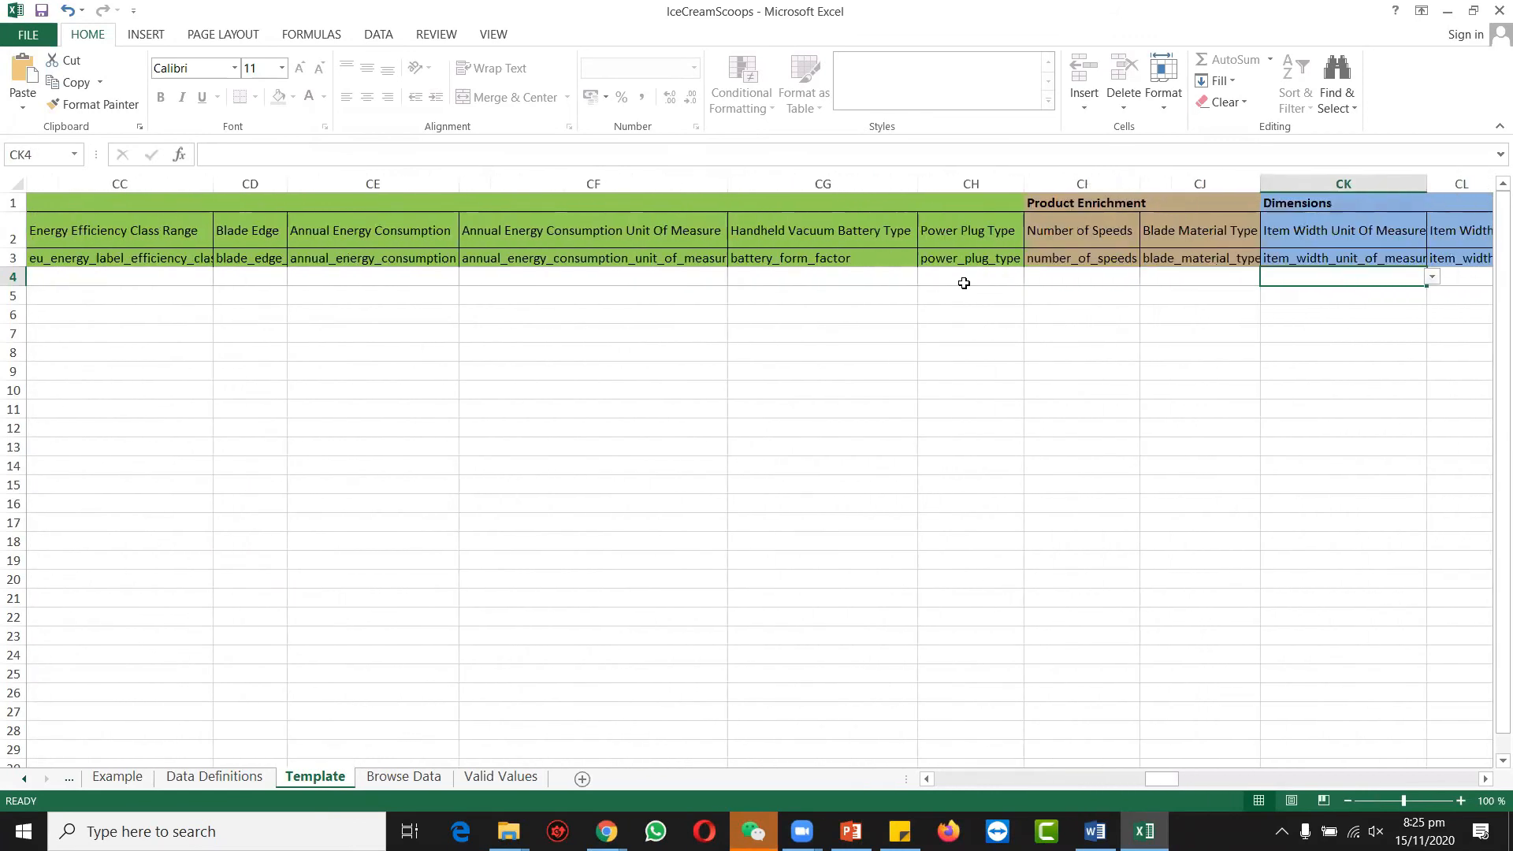
{"action": "key", "text": "Left"}
{"action": "key", "text": "Left"}
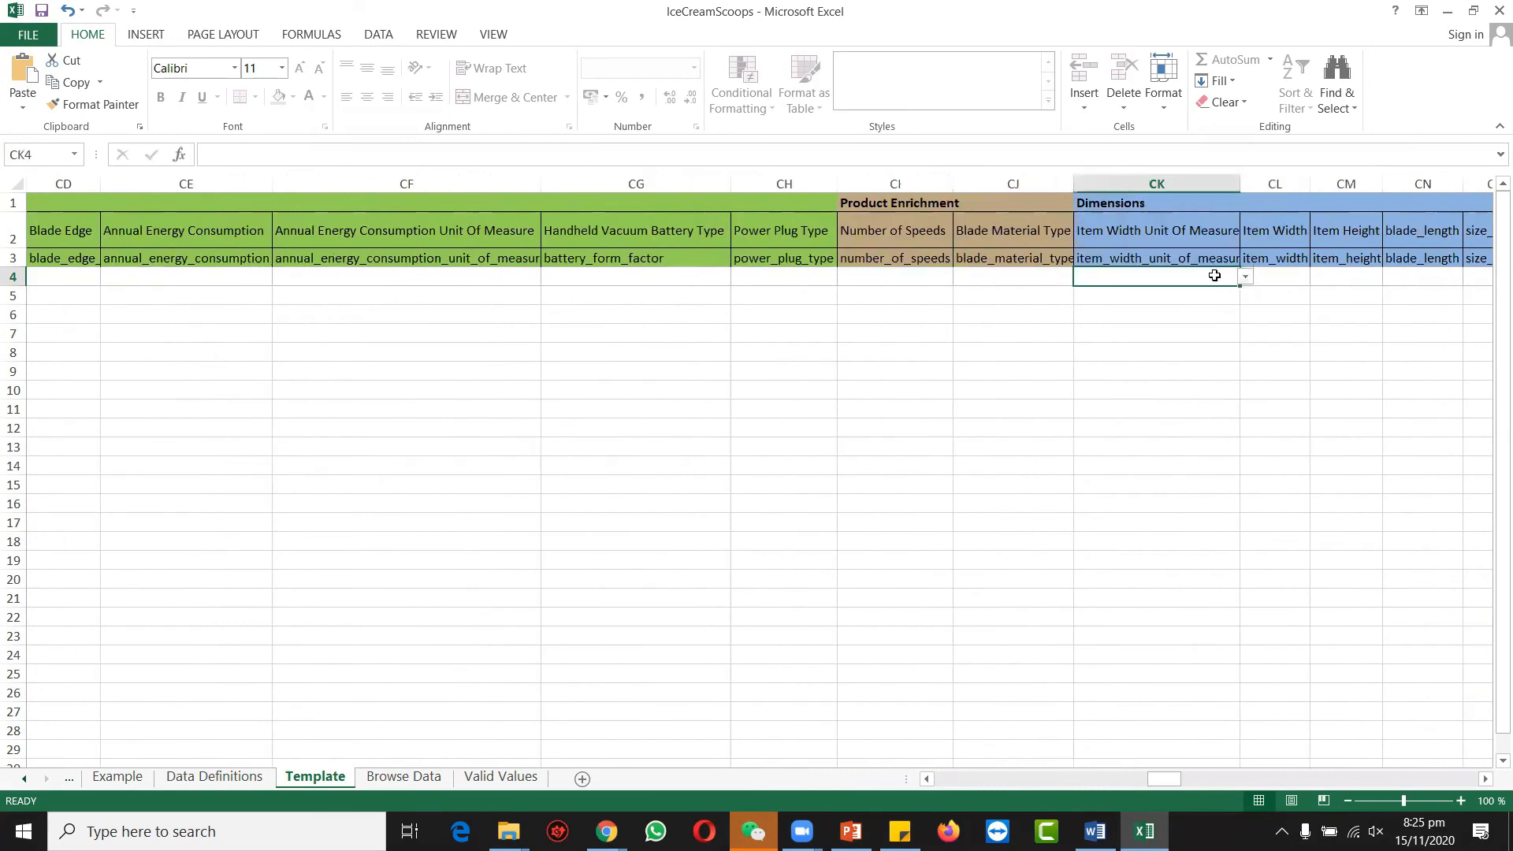
{"action": "left_click", "coordinate": [1244, 276]}
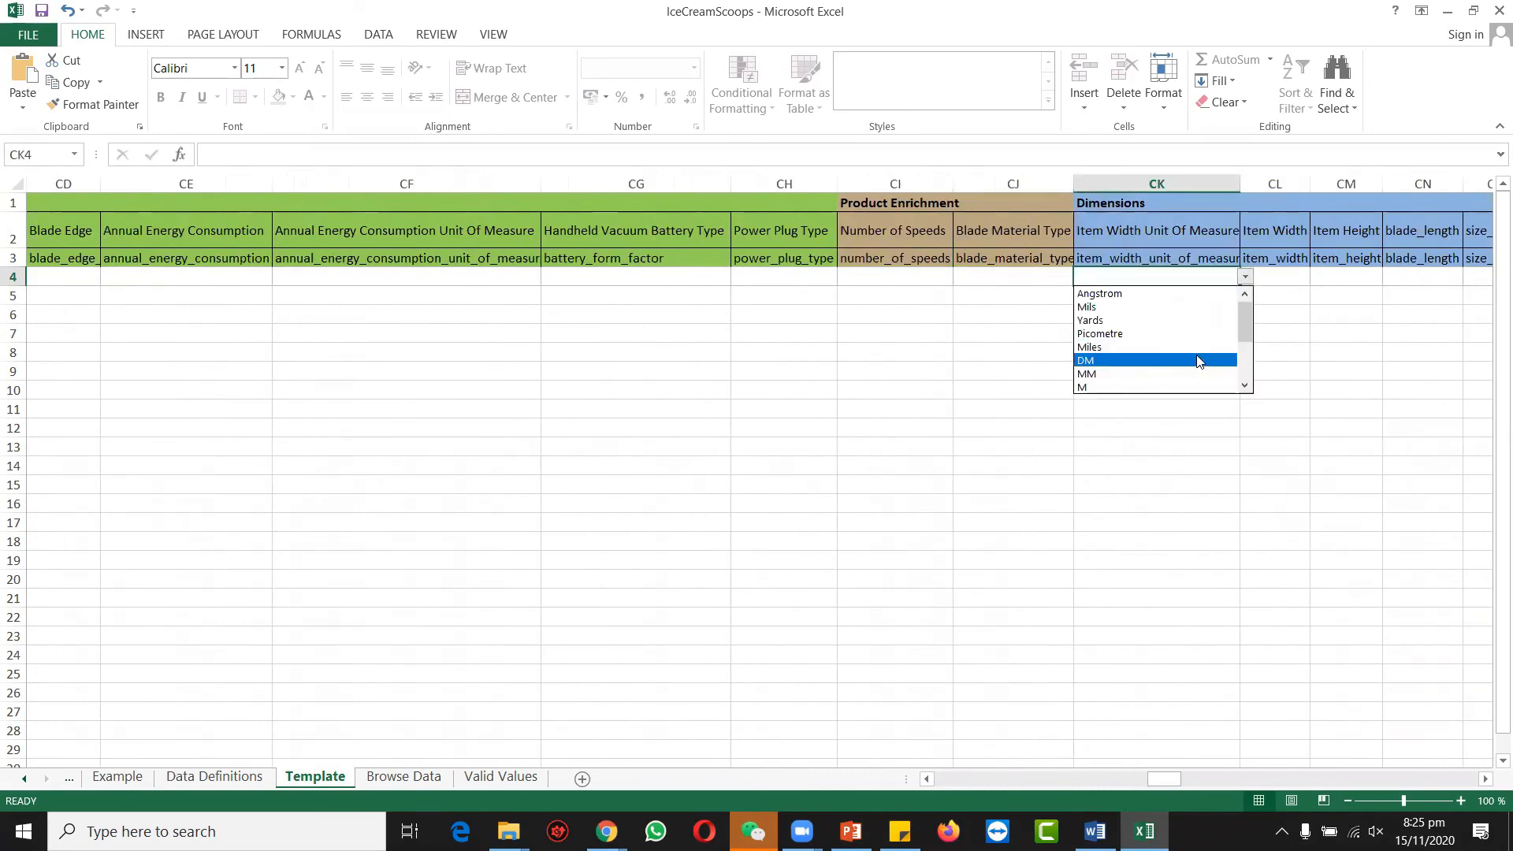
{"action": "scroll", "coordinate": [1194, 354], "scroll_direction": "down", "scroll_amount": 3}
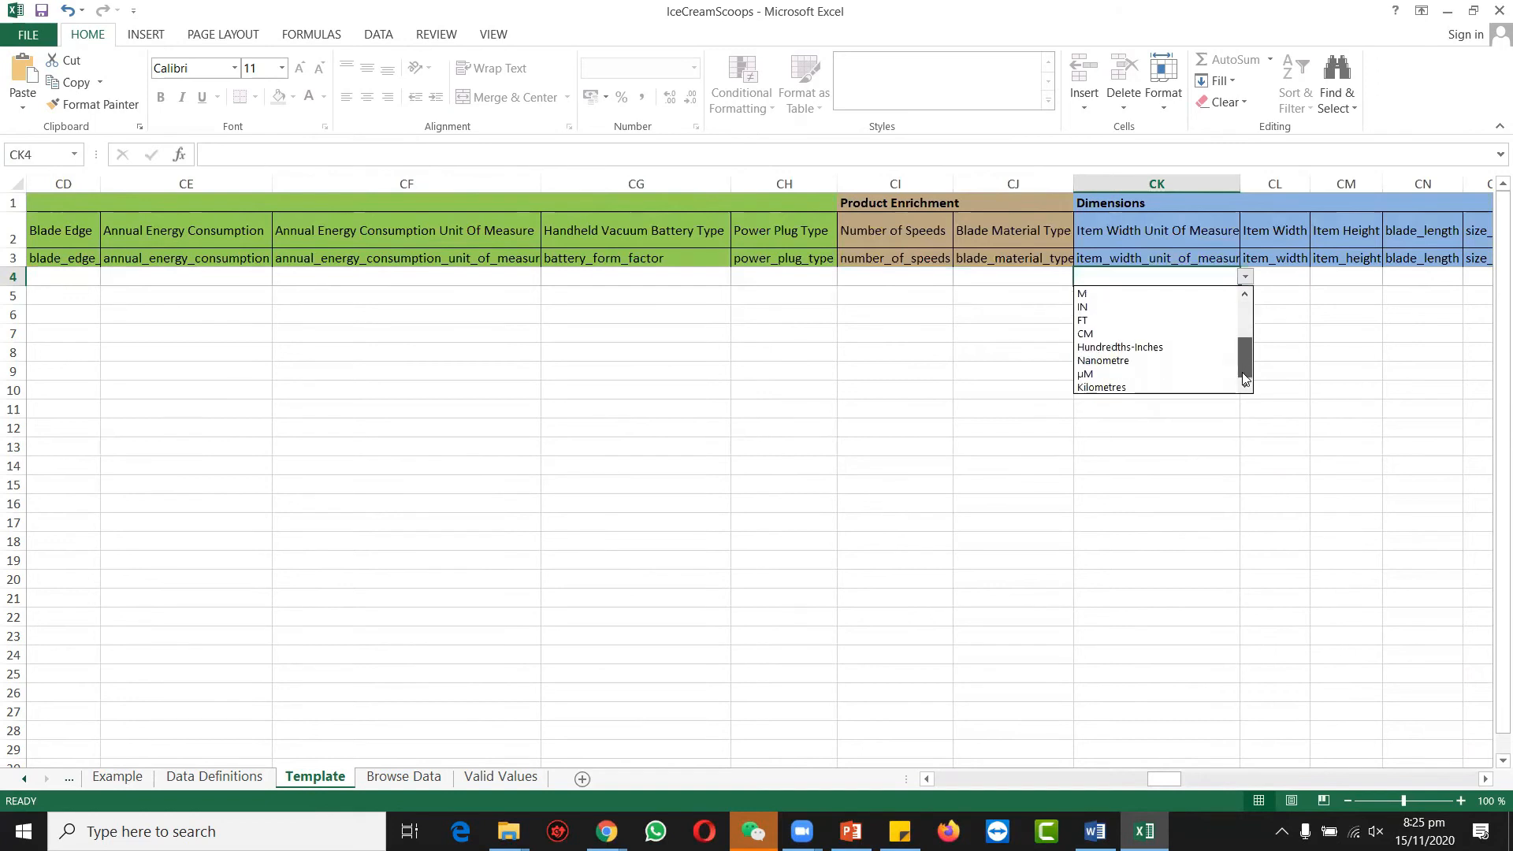
{"action": "left_click", "coordinate": [1181, 333]}
Look through the Dimensions columns from Item Width to Website Shipping Weight Unit Of Measure.
{"action": "left_click", "coordinate": [1290, 274]}
{"action": "key", "text": "Right"}
{"action": "key", "text": "Right"}
{"action": "key", "text": "Right"}
{"action": "key", "text": "Right"}
{"action": "key", "text": "Right"}
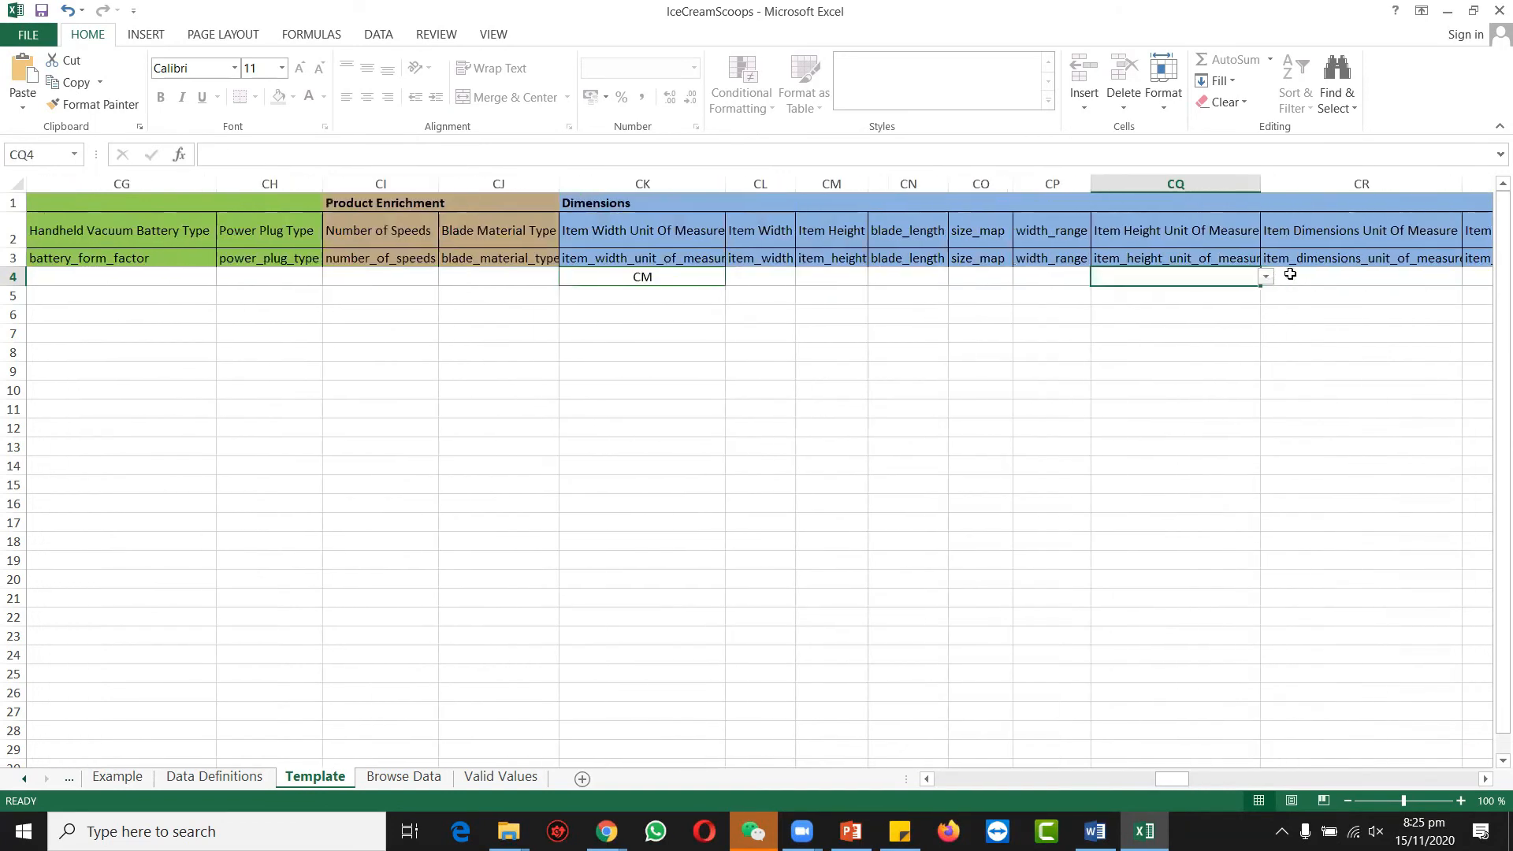
{"action": "key", "text": "Right"}
{"action": "key", "text": "Right"}
{"action": "key", "text": "Right"}
{"action": "key", "text": "Right"}
{"action": "key", "text": "Right"}
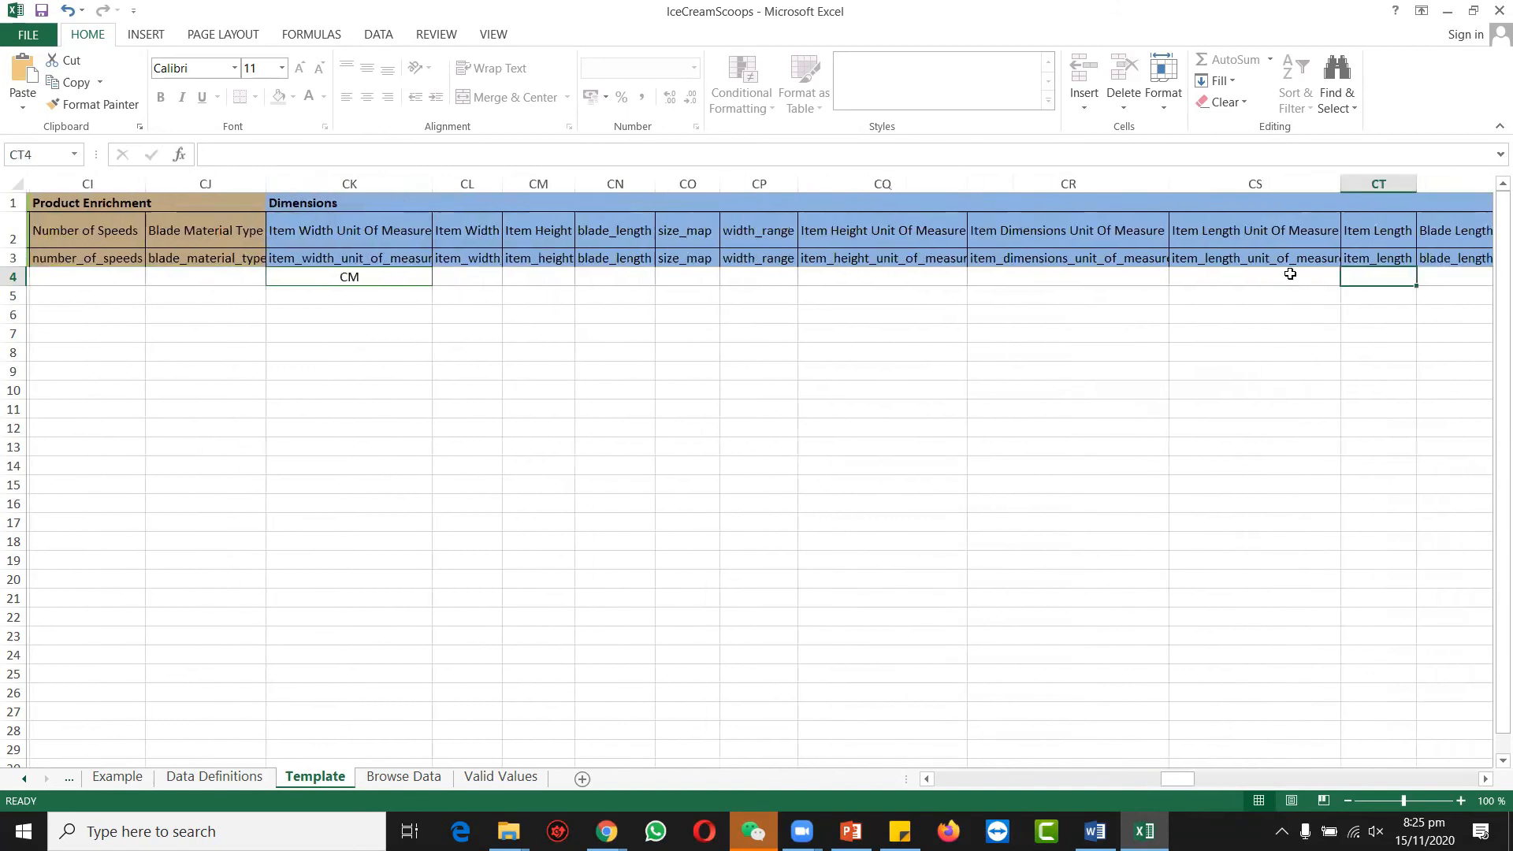
{"action": "key", "text": "Right"}
{"action": "key", "text": "Right"}
{"action": "key", "text": "Right"}
{"action": "key", "text": "Right"}
{"action": "key", "text": "Right"}
{"action": "key", "text": "Right"}
{"action": "key", "text": "Right"}
{"action": "key", "text": "Right"}
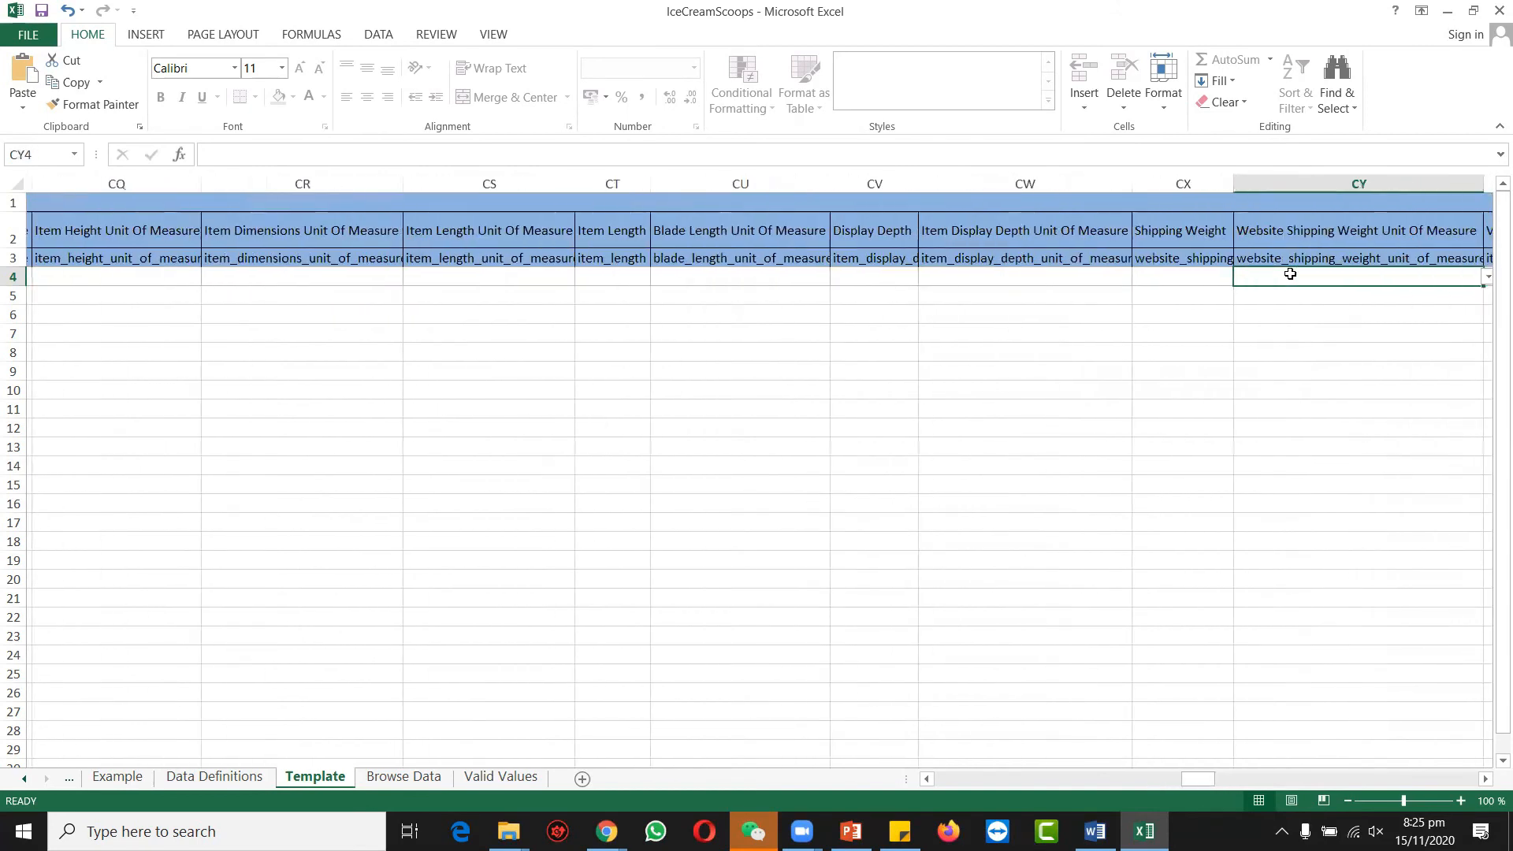
Review the item display size, weight and capacity columns up to the start of the Fulfillment section.
{"action": "key", "text": "Right"}
{"action": "key", "text": "Right"}
{"action": "key", "text": "Right"}
{"action": "key", "text": "Right"}
{"action": "key", "text": "Right"}
{"action": "key", "text": "Right"}
{"action": "key", "text": "Right"}
{"action": "key", "text": "Right"}
{"action": "key", "text": "Right"}
{"action": "key", "text": "Right"}
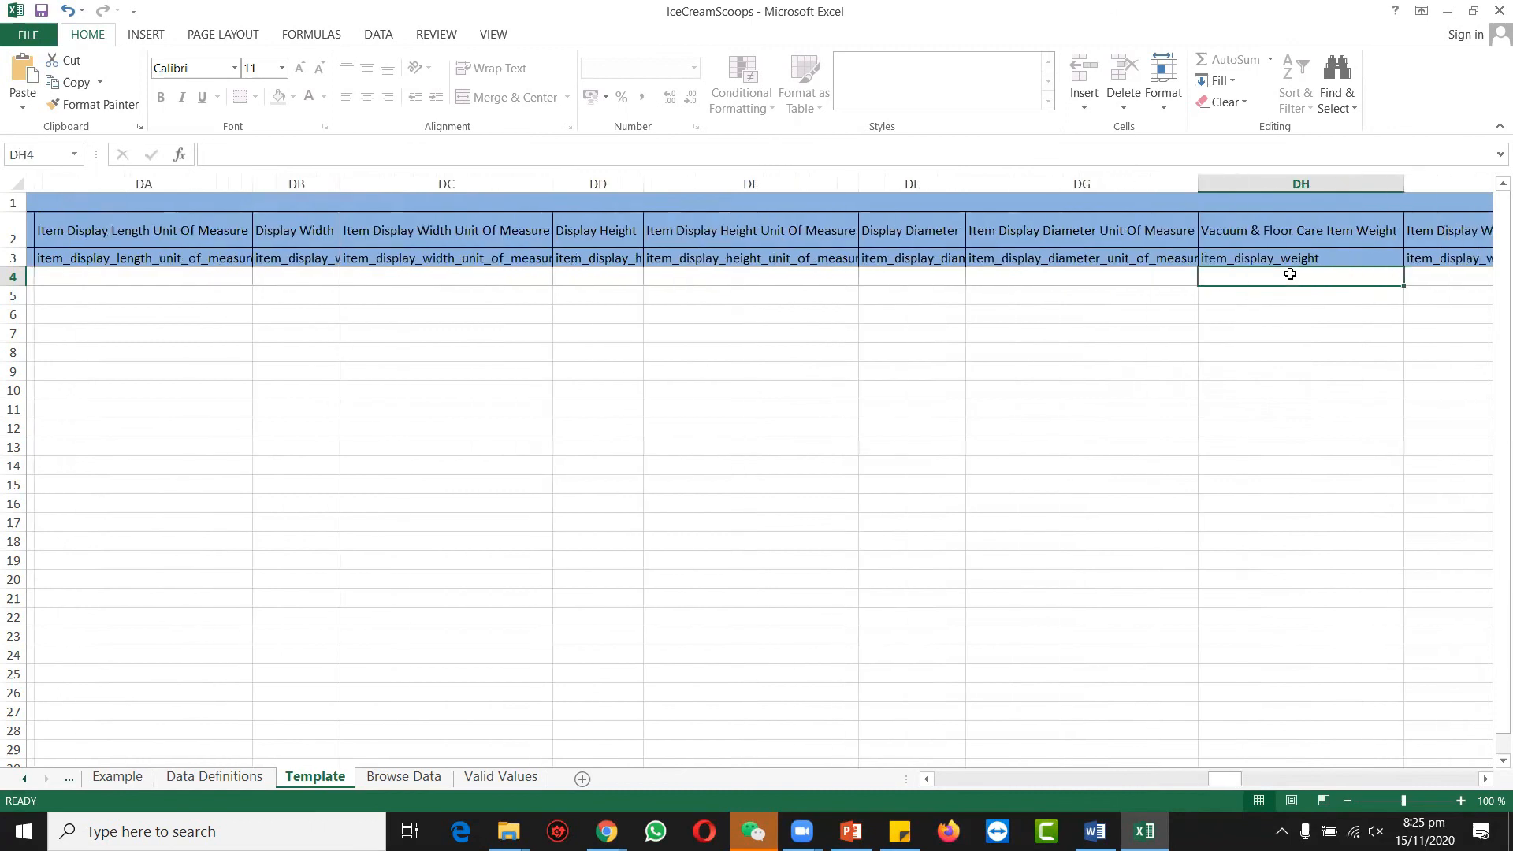
{"action": "key", "text": "Right"}
{"action": "key", "text": "Right"}
{"action": "key", "text": "Right"}
{"action": "key", "text": "Right"}
{"action": "key", "text": "Right"}
{"action": "key", "text": "Right"}
{"action": "key", "text": "Right"}
{"action": "key", "text": "Right"}
{"action": "key", "text": "Right"}
{"action": "key", "text": "Right"}
{"action": "key", "text": "Right"}
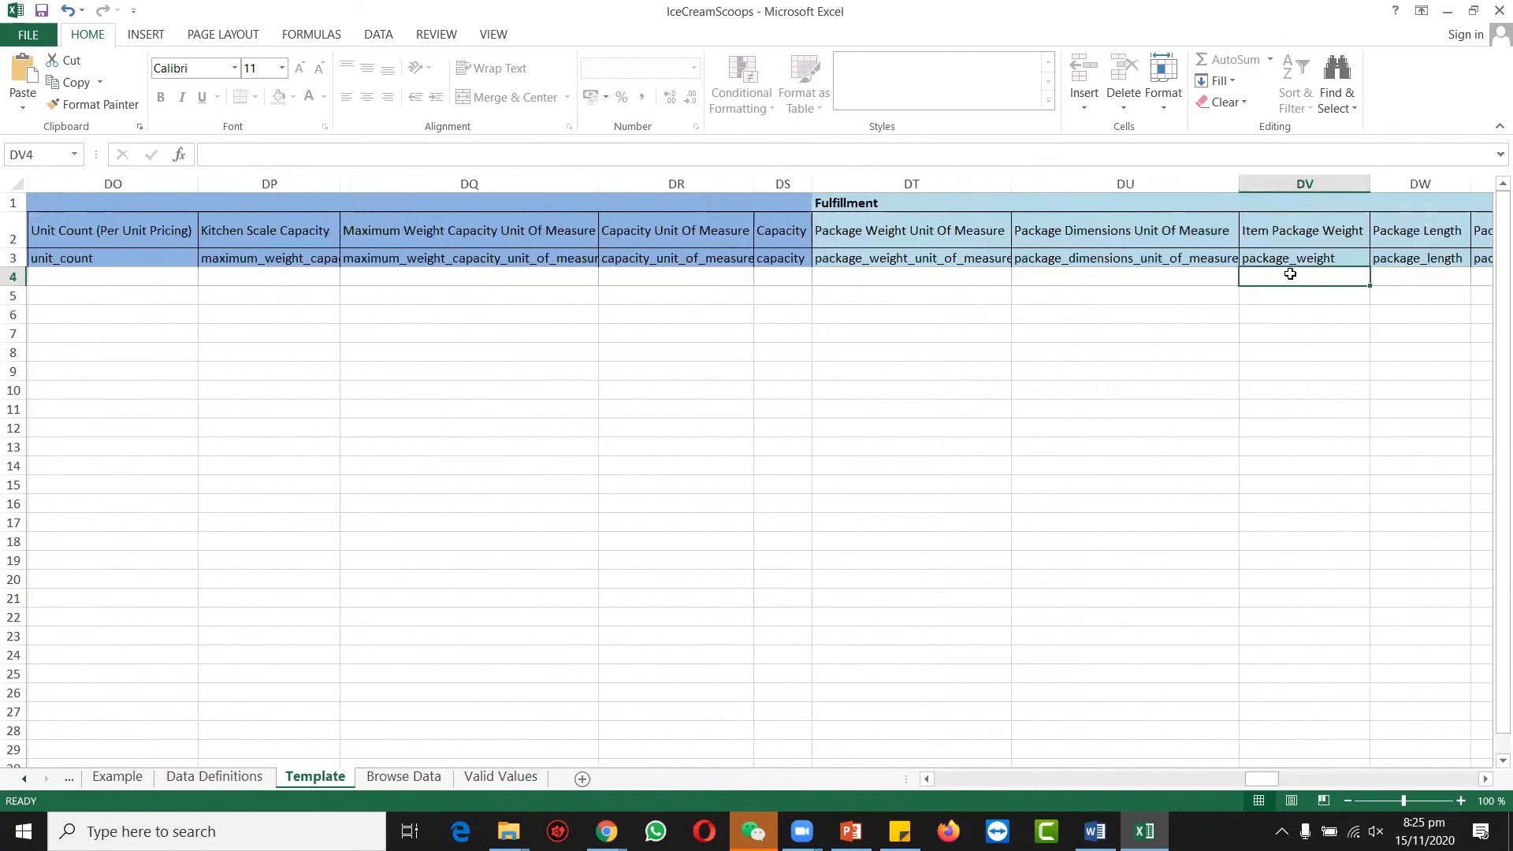
Set Package Weight Unit Of Measure in row 4 of the Fulfillment section to KG.
{"action": "key", "text": "Left"}
{"action": "key", "text": "Left"}
{"action": "key", "text": "Left"}
{"action": "key", "text": "Left"}
{"action": "key", "text": "Left"}
{"action": "key", "text": "Left"}
{"action": "key", "text": "Right"}
{"action": "key", "text": "Right"}
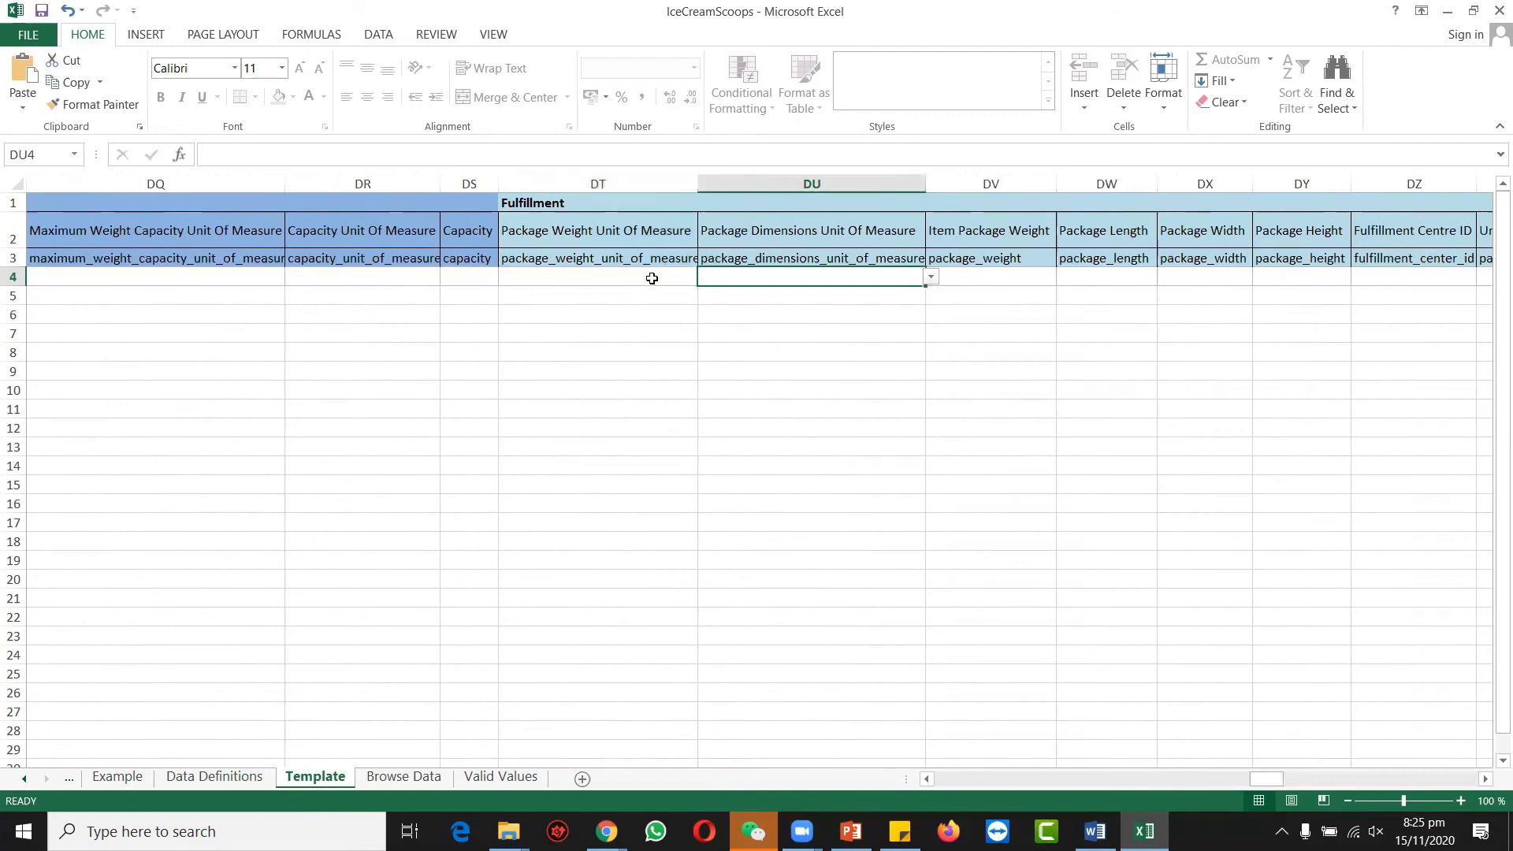
{"action": "left_click", "coordinate": [654, 279]}
{"action": "left_click", "coordinate": [703, 277]}
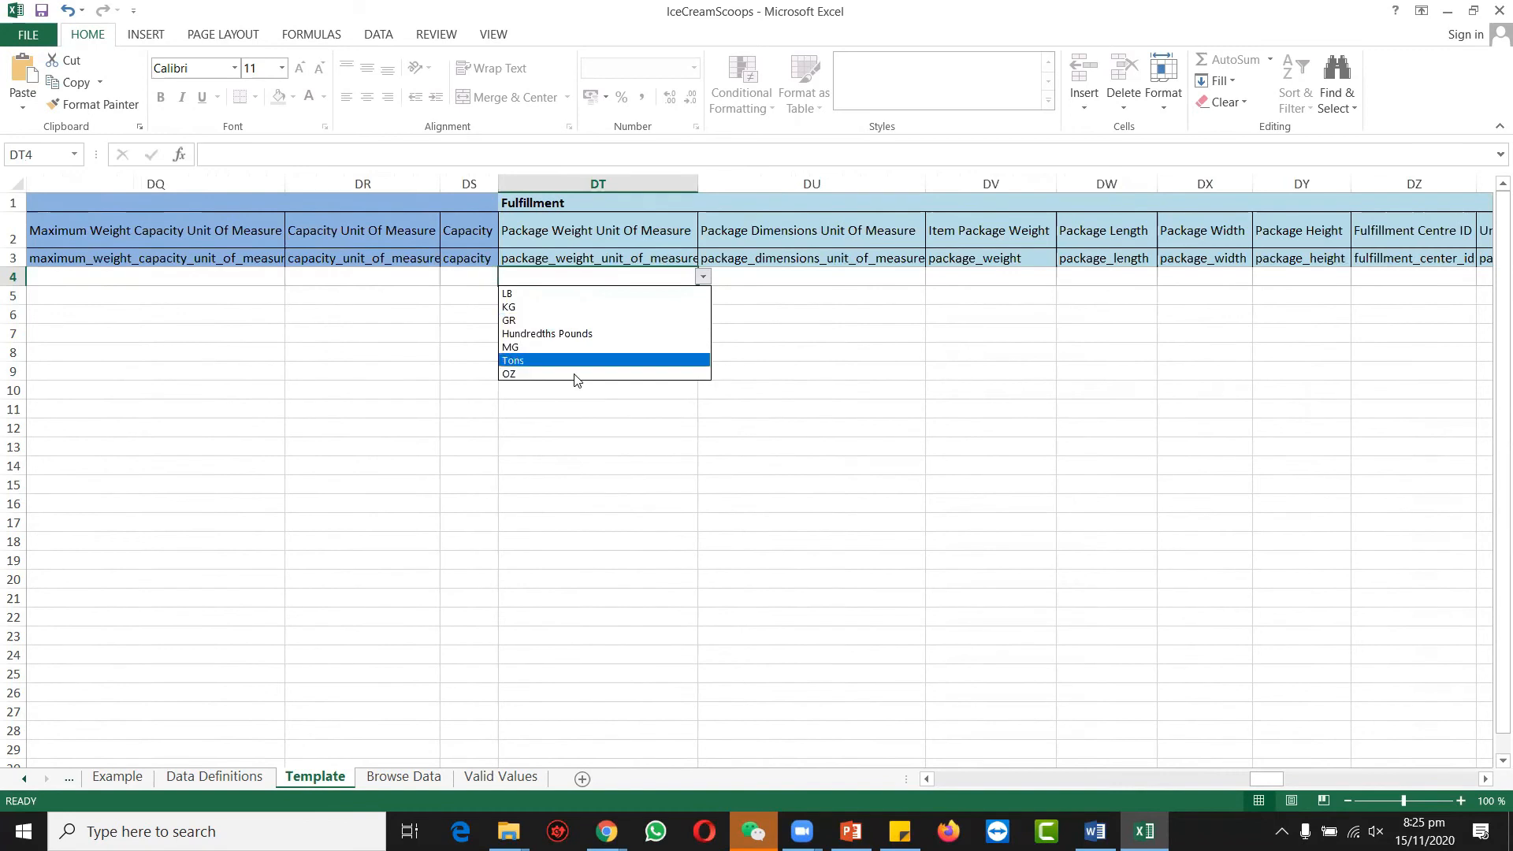
{"action": "left_click", "coordinate": [586, 307]}
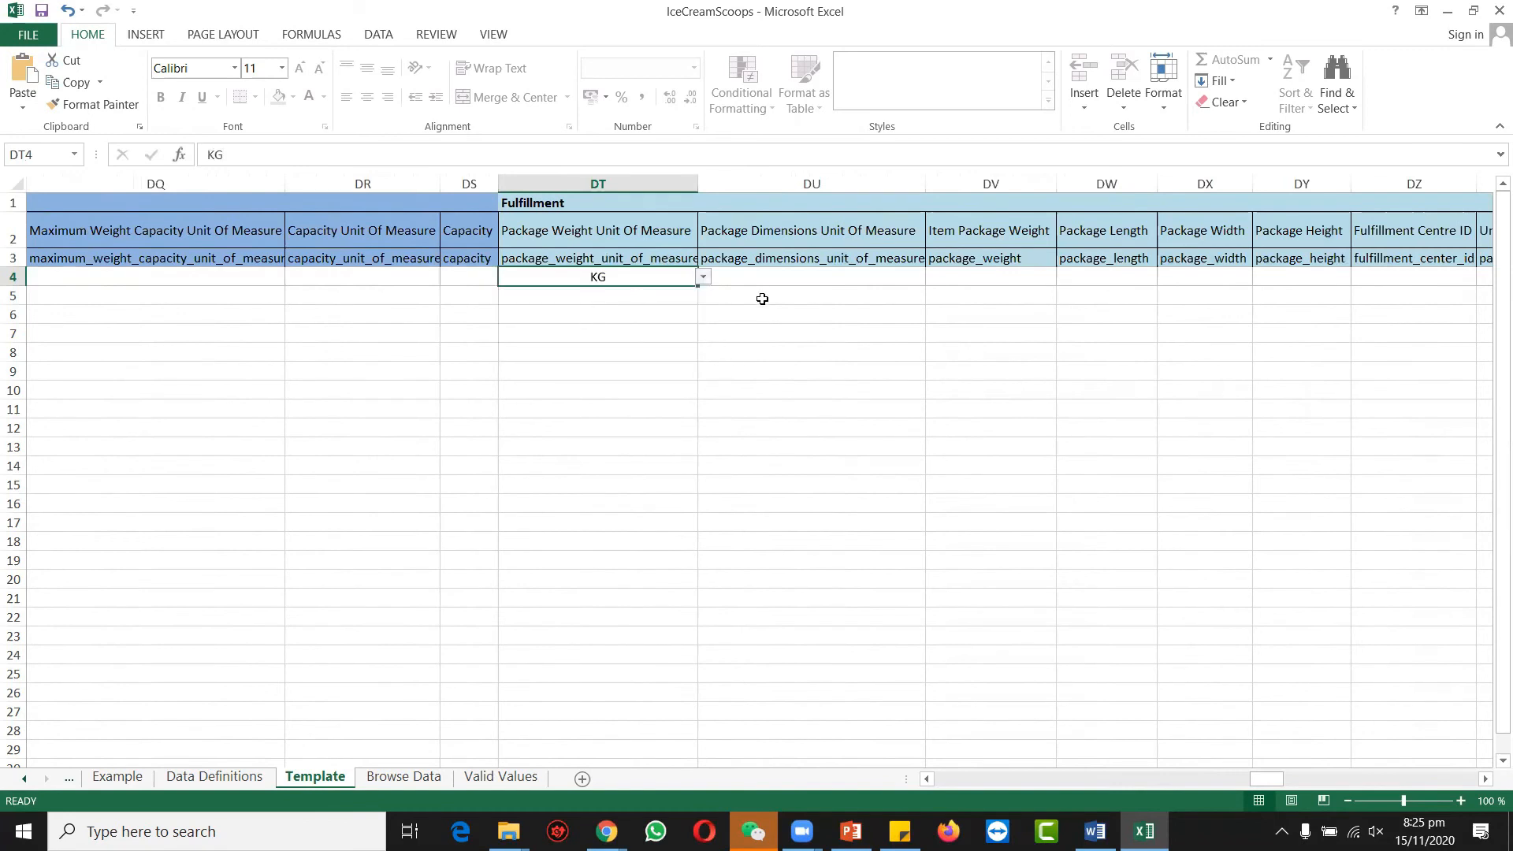
Set Package Dimensions Unit Of Measure in row 4 to CM.
{"action": "left_click", "coordinate": [765, 289]}
{"action": "left_click", "coordinate": [817, 262]}
{"action": "left_click", "coordinate": [875, 277]}
{"action": "left_click", "coordinate": [930, 277]}
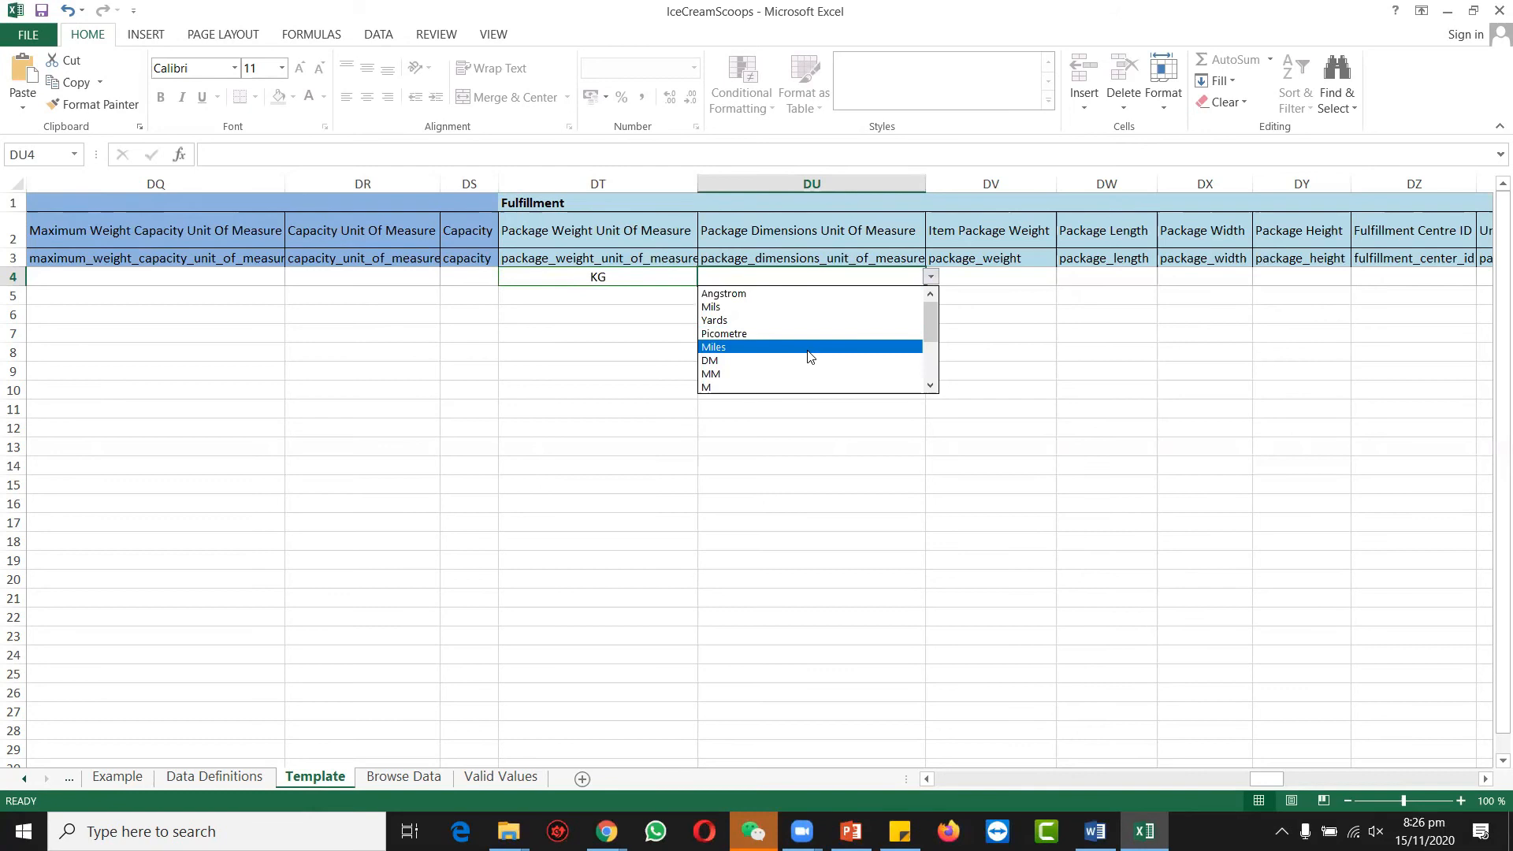
{"action": "left_click_drag", "start_coordinate": [928, 339], "coordinate": [930, 400]}
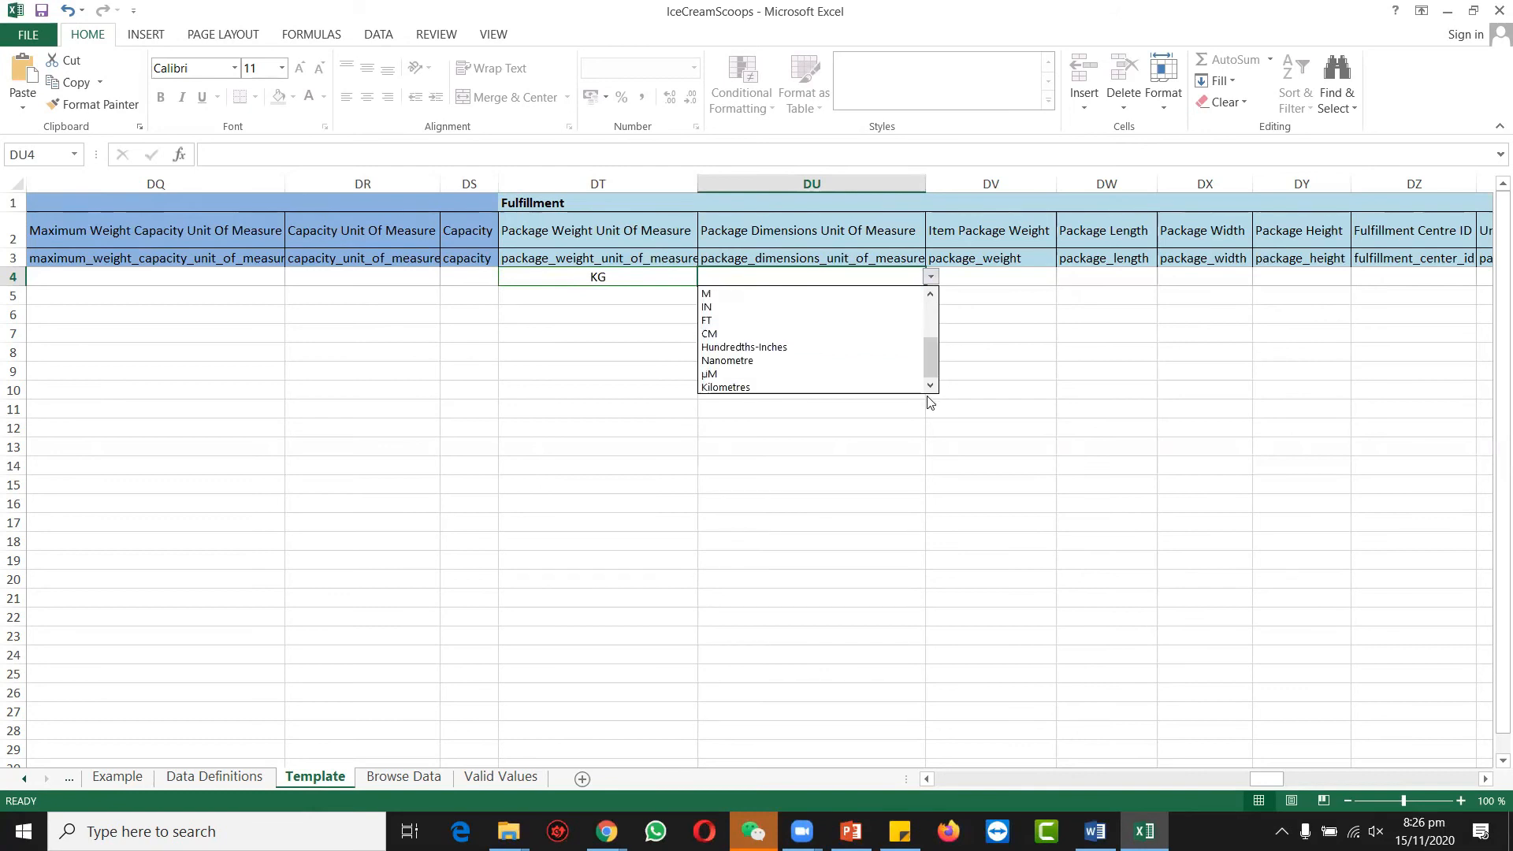
{"action": "left_click", "coordinate": [806, 339]}
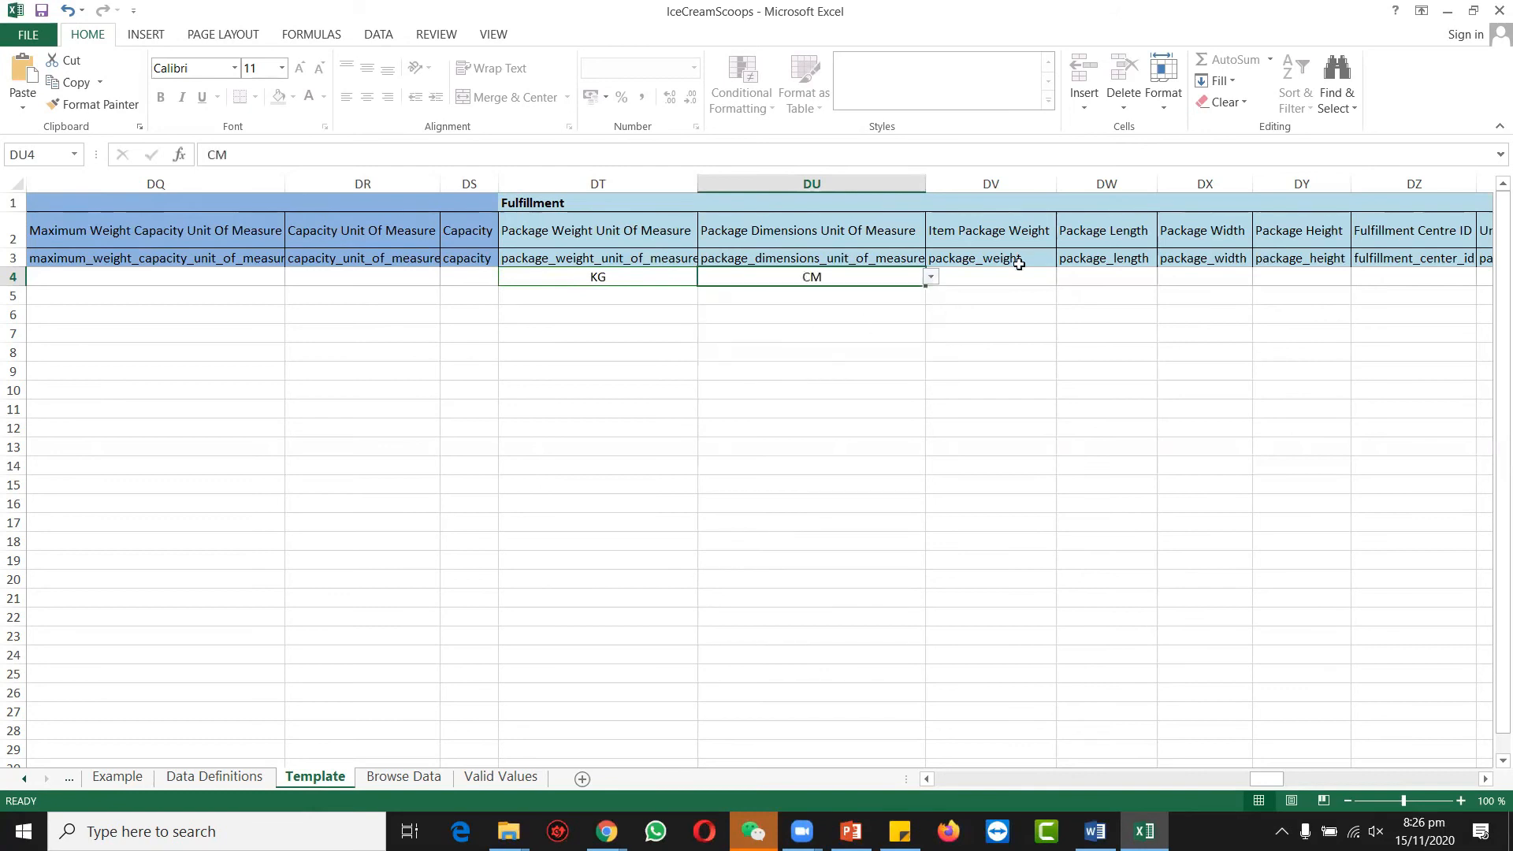
Set Fulfillment Centre ID in row 4 to AMAZON_EU.
{"action": "key", "text": "Right"}
{"action": "key", "text": "Right"}
{"action": "key", "text": "Right"}
{"action": "key", "text": "Right"}
{"action": "key", "text": "Right"}
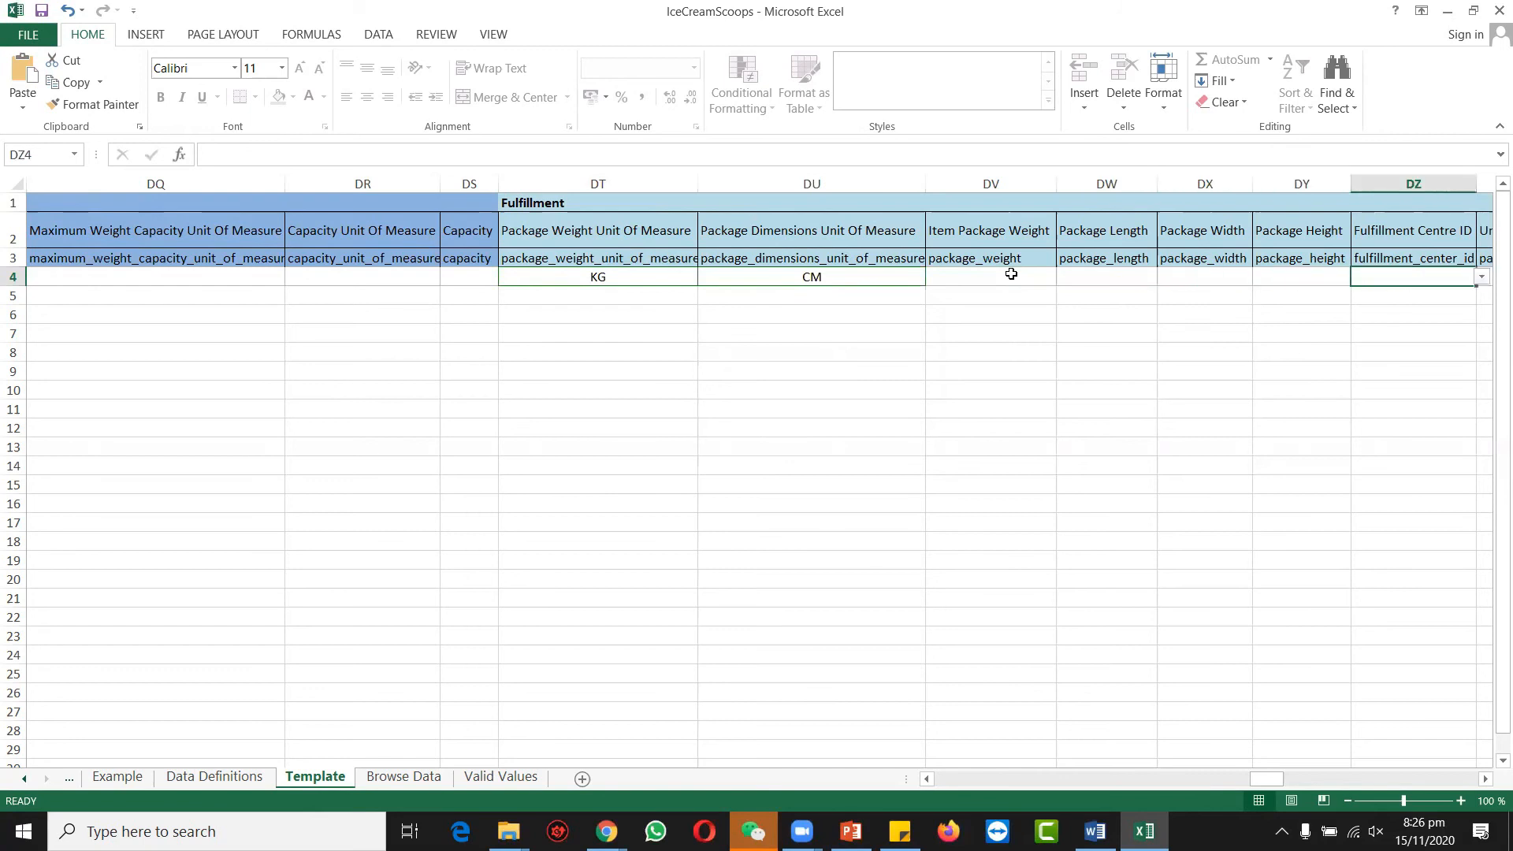
{"action": "key", "text": "Right"}
{"action": "key", "text": "Right"}
{"action": "key", "text": "Left"}
{"action": "key", "text": "Left"}
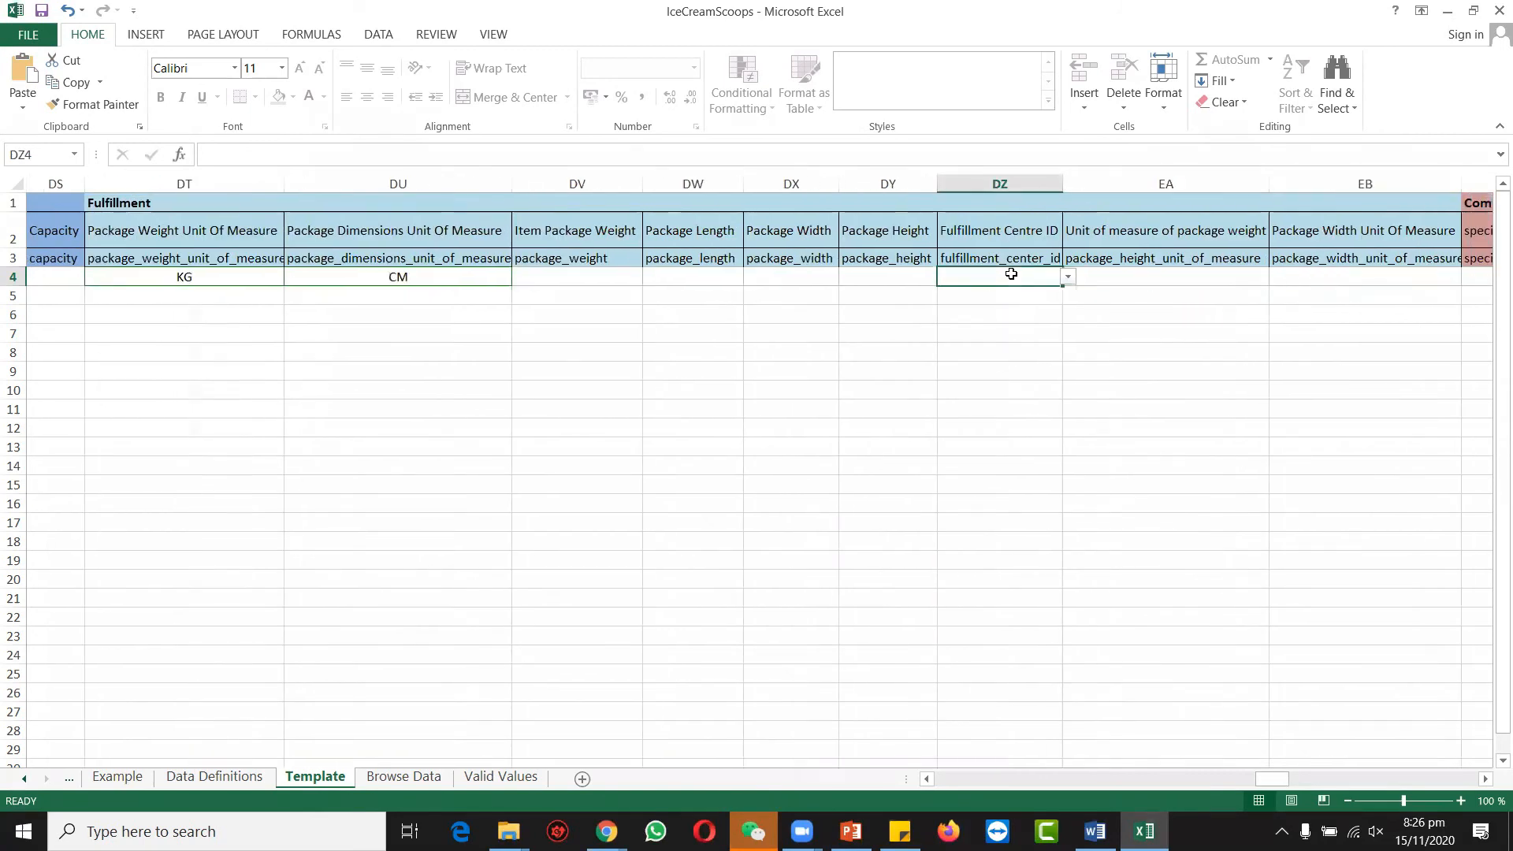
{"action": "left_click", "coordinate": [1068, 277]}
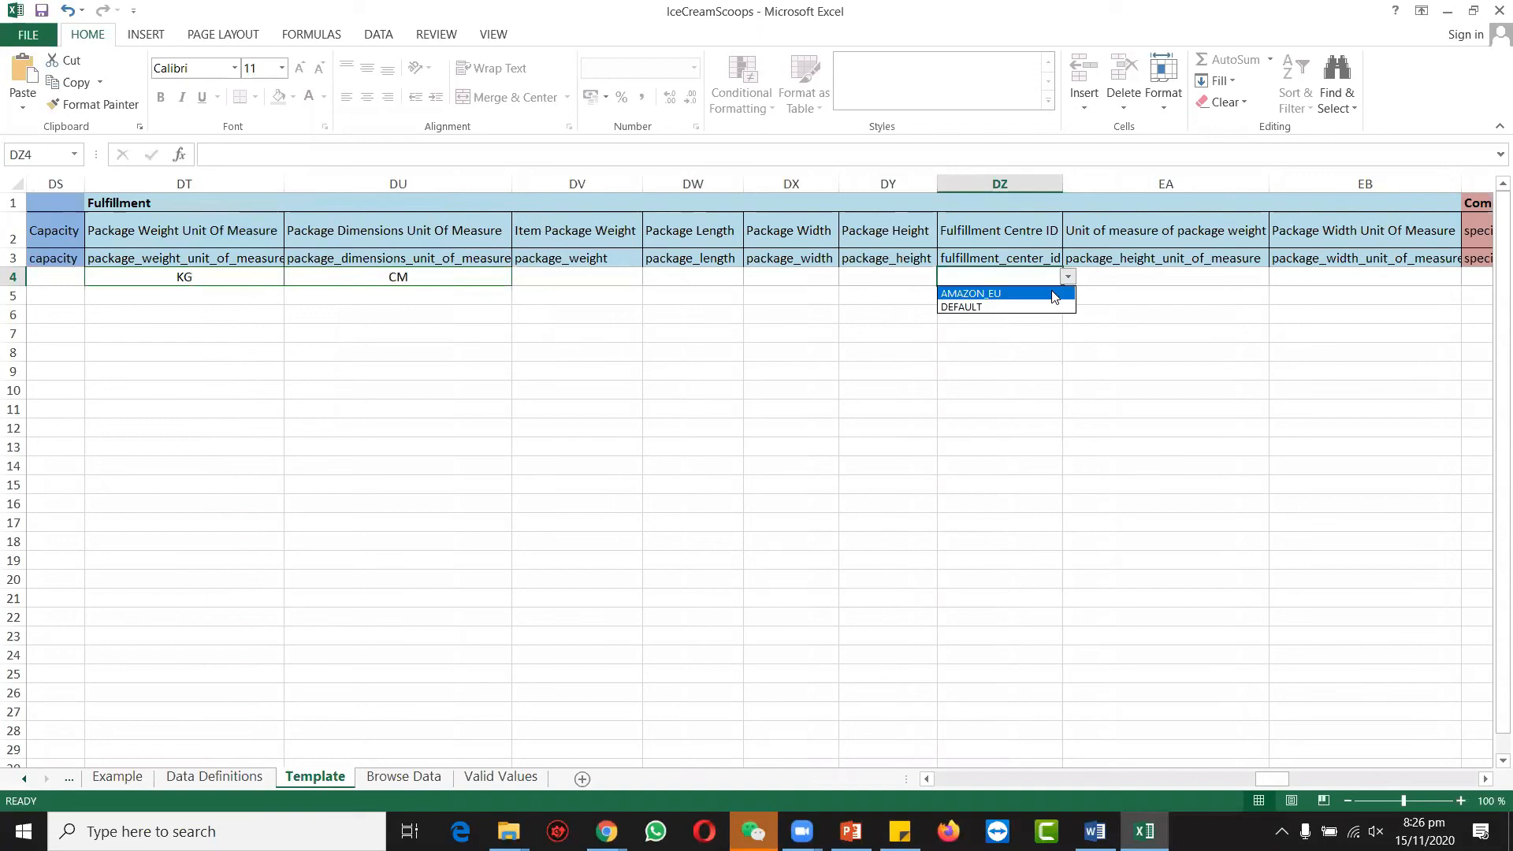
{"action": "left_click", "coordinate": [1054, 295]}
Try DEFAULT as the Fulfillment Centre ID, and restore AMAZON_EU.
{"action": "left_click", "coordinate": [1068, 277]}
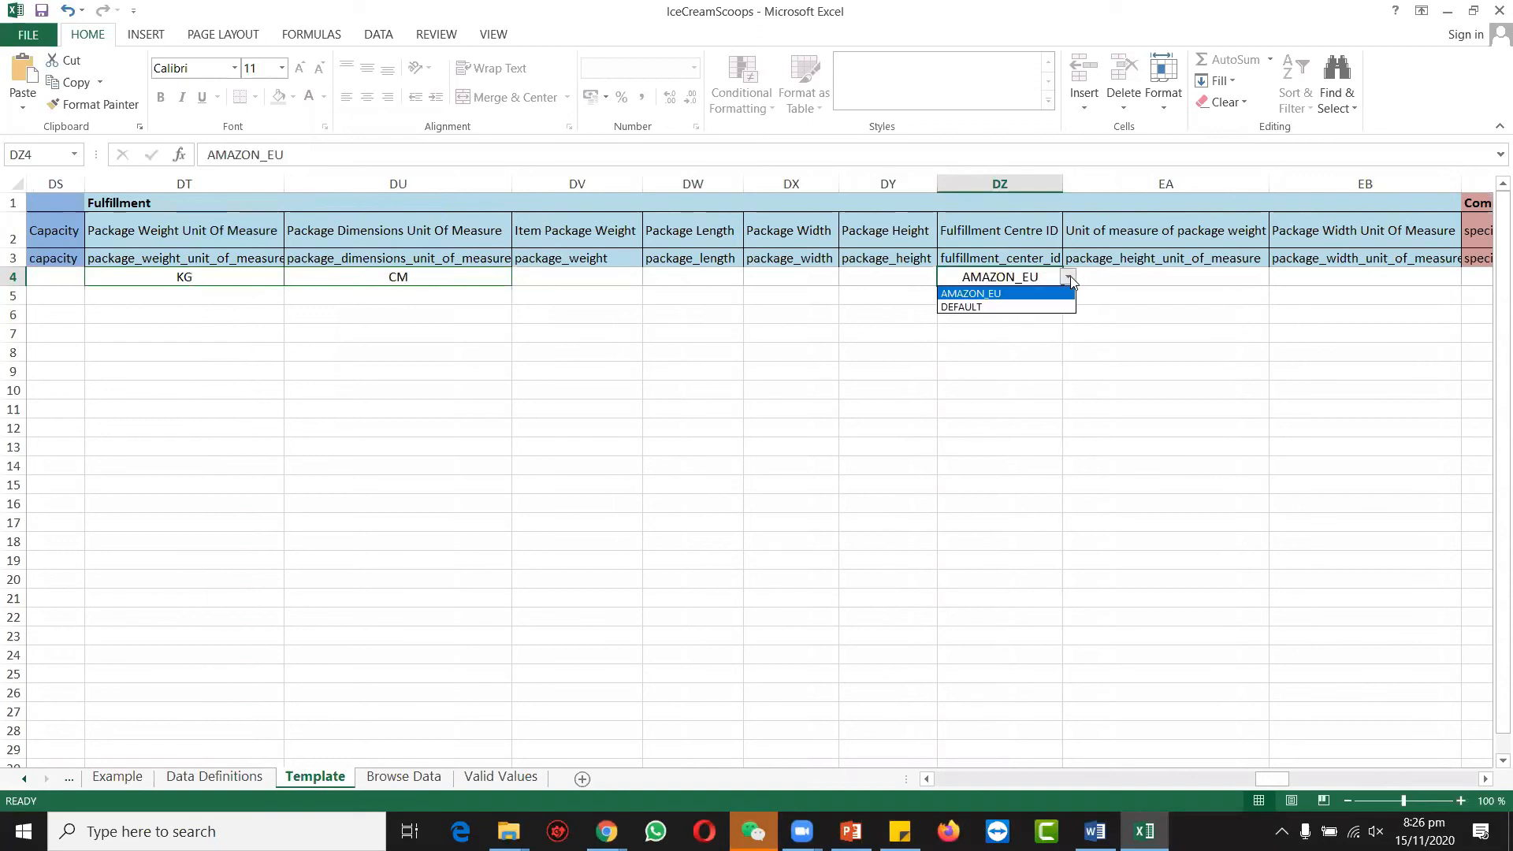
{"action": "left_click", "coordinate": [1022, 307]}
{"action": "key", "text": "alt+Down"}
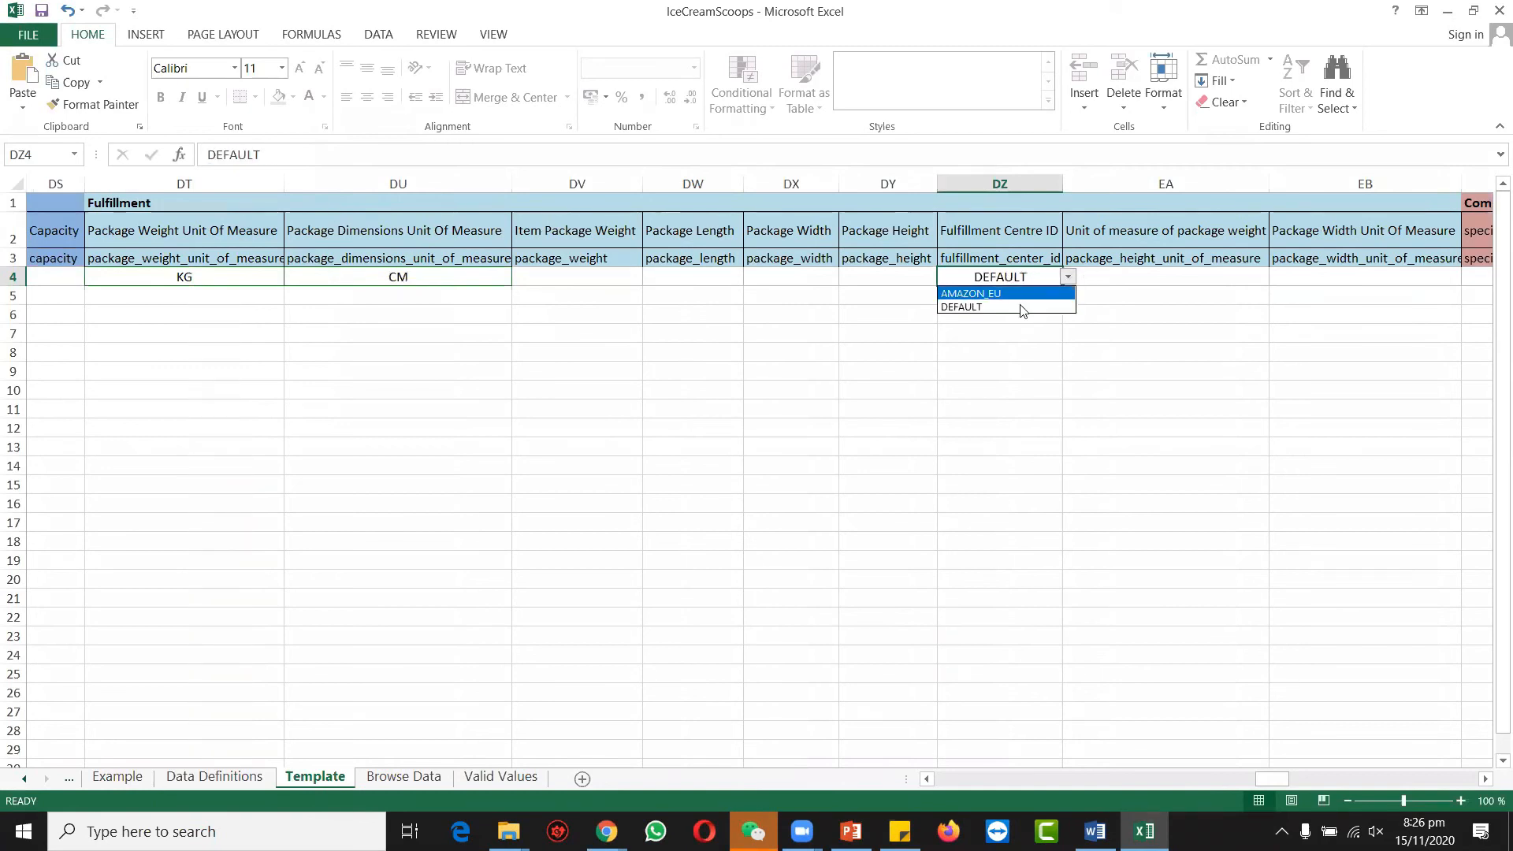
{"action": "left_click", "coordinate": [1017, 294]}
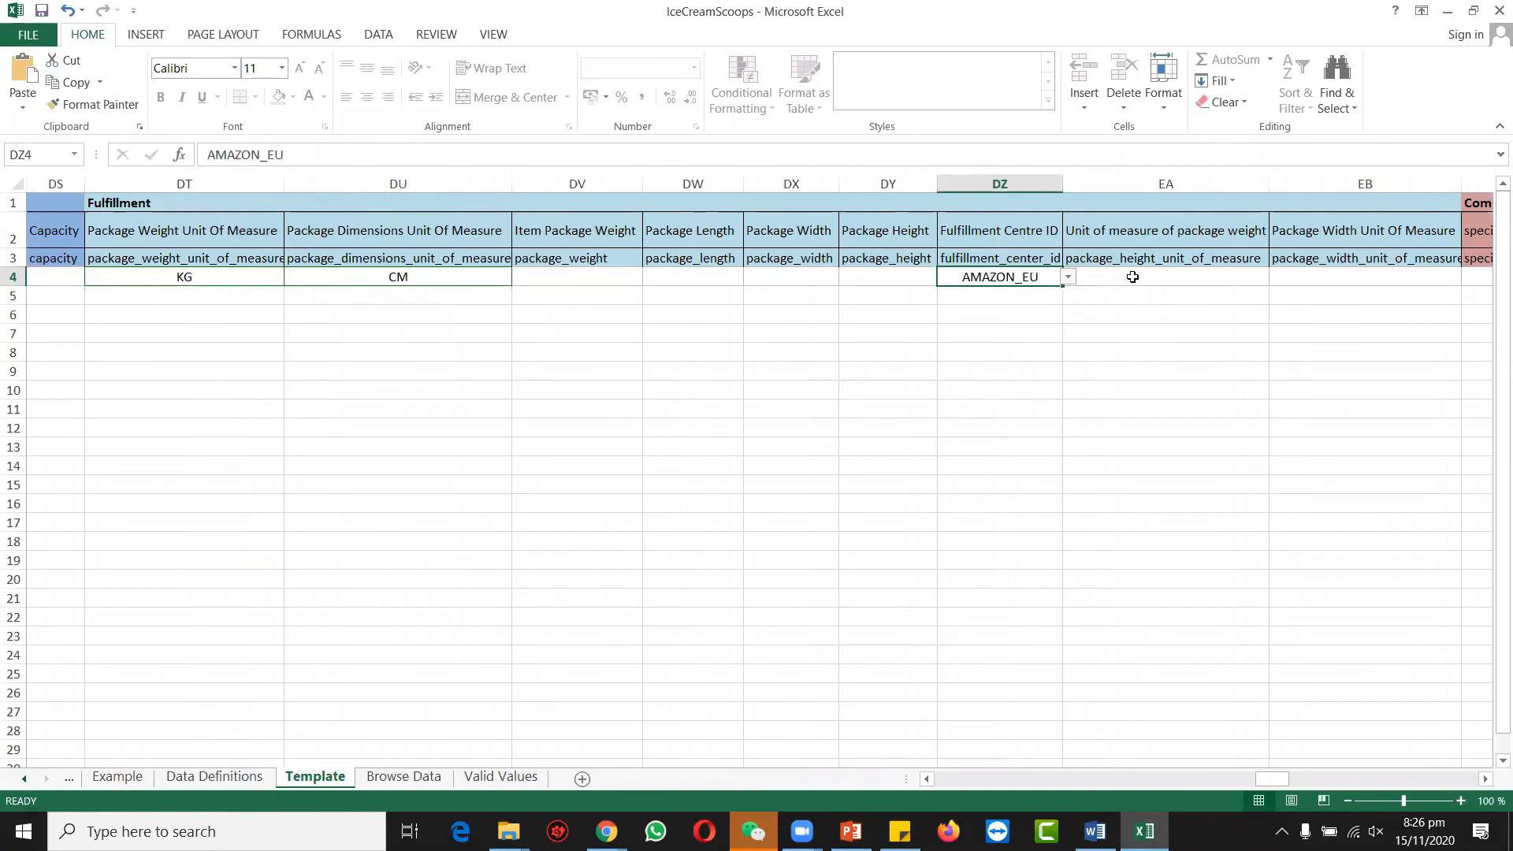
Look through the Compliance columns from the specific uses for product to the battery questions.
{"action": "key", "text": "Right"}
{"action": "key", "text": "Right"}
{"action": "key", "text": "Right"}
{"action": "key", "text": "Right"}
{"action": "key", "text": "Right"}
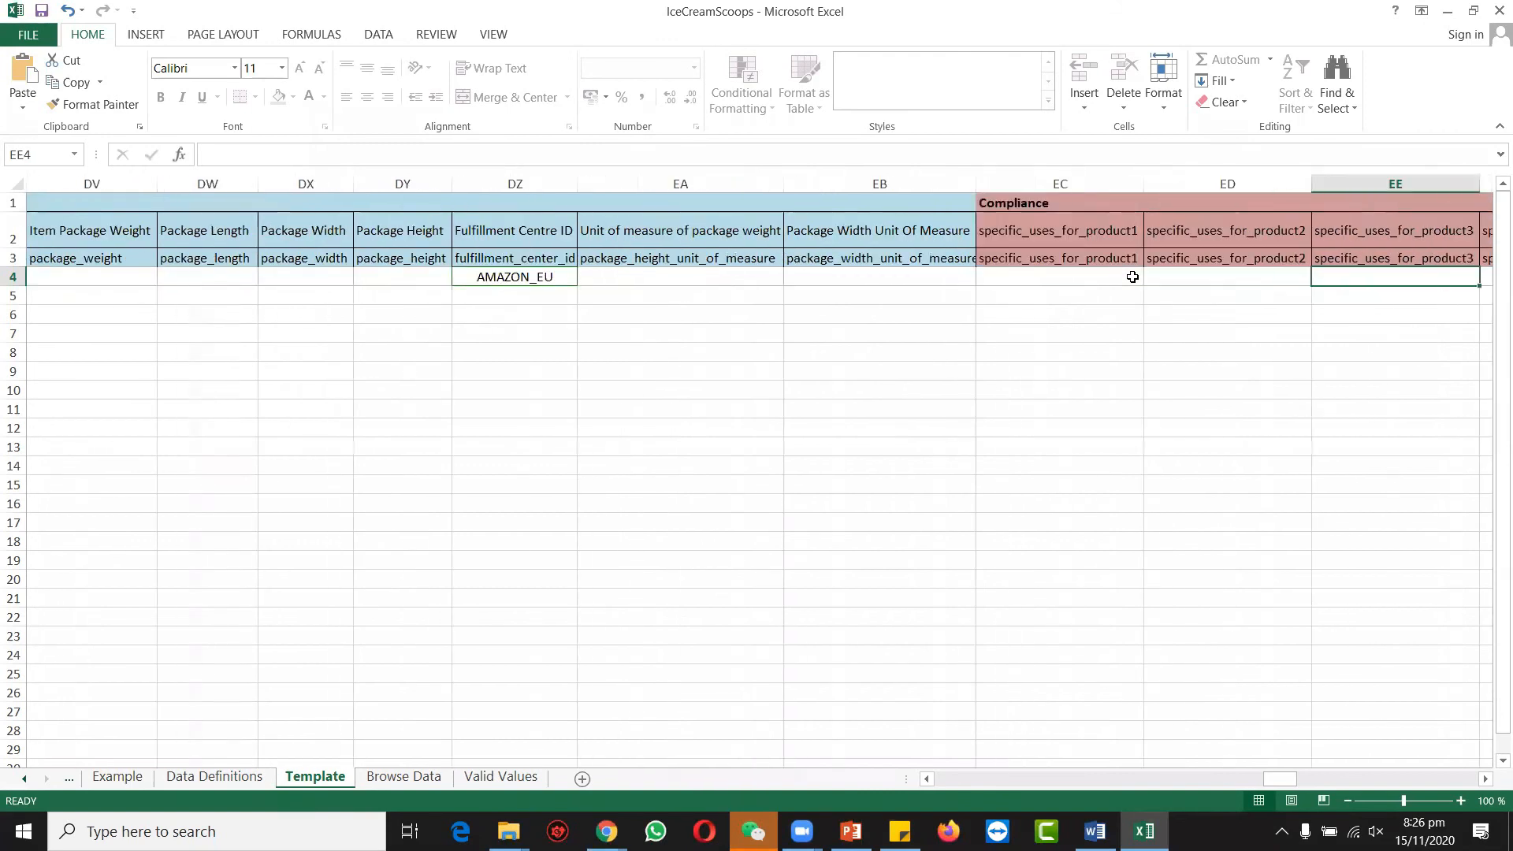
{"action": "key", "text": "Right"}
{"action": "key", "text": "Right"}
{"action": "key", "text": "Right"}
{"action": "key", "text": "Right"}
{"action": "key", "text": "Right"}
{"action": "key", "text": "Right"}
{"action": "key", "text": "Right"}
{"action": "key", "text": "Right"}
{"action": "key", "text": "Right"}
{"action": "key", "text": "Right"}
{"action": "key", "text": "Right"}
{"action": "key", "text": "Right"}
{"action": "key", "text": "Right"}
{"action": "key", "text": "Right"}
{"action": "key", "text": "Right"}
Set both Batteries are Included and "Is this product a battery or does it utilise batteries?" to No in row 4.
{"action": "key", "text": "Left"}
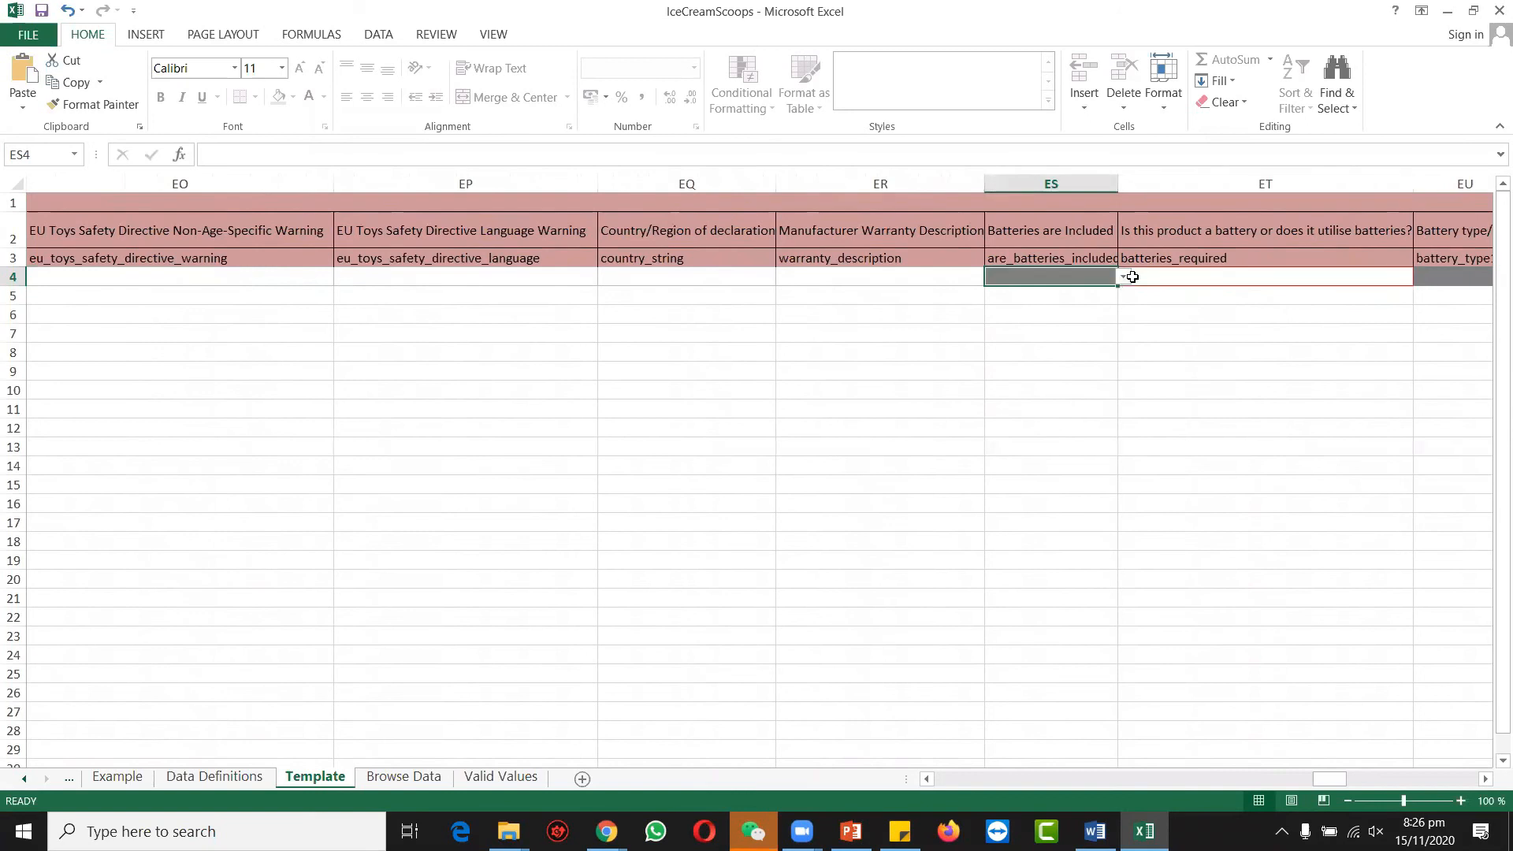
{"action": "left_click", "coordinate": [1122, 277]}
{"action": "left_click", "coordinate": [1091, 309]}
{"action": "left_click", "coordinate": [1275, 293]}
{"action": "left_click", "coordinate": [1306, 280]}
{"action": "left_click", "coordinate": [1418, 277]}
{"action": "left_click", "coordinate": [1348, 310]}
{"action": "left_click", "coordinate": [1418, 278]}
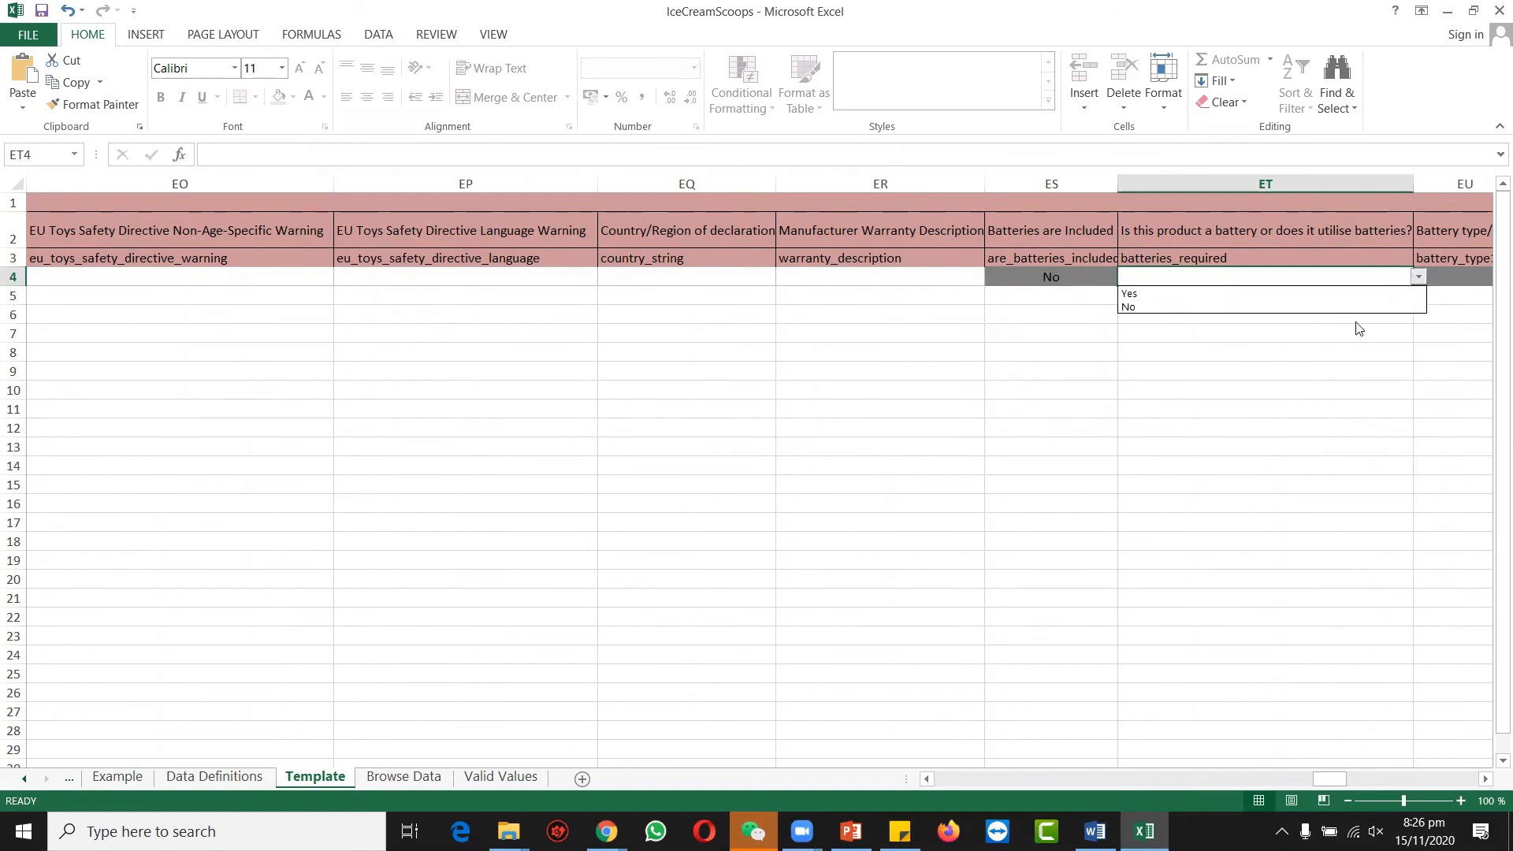
{"action": "left_click", "coordinate": [1348, 308]}
Look through the battery columns of row 4, from battery type and lithium content to Applicable Dangerous Goods Regulations.
{"action": "key", "text": "Right"}
{"action": "key", "text": "Right"}
{"action": "key", "text": "Right"}
{"action": "key", "text": "Right"}
{"action": "key", "text": "Right"}
{"action": "key", "text": "Right"}
{"action": "key", "text": "Right"}
{"action": "key", "text": "Right"}
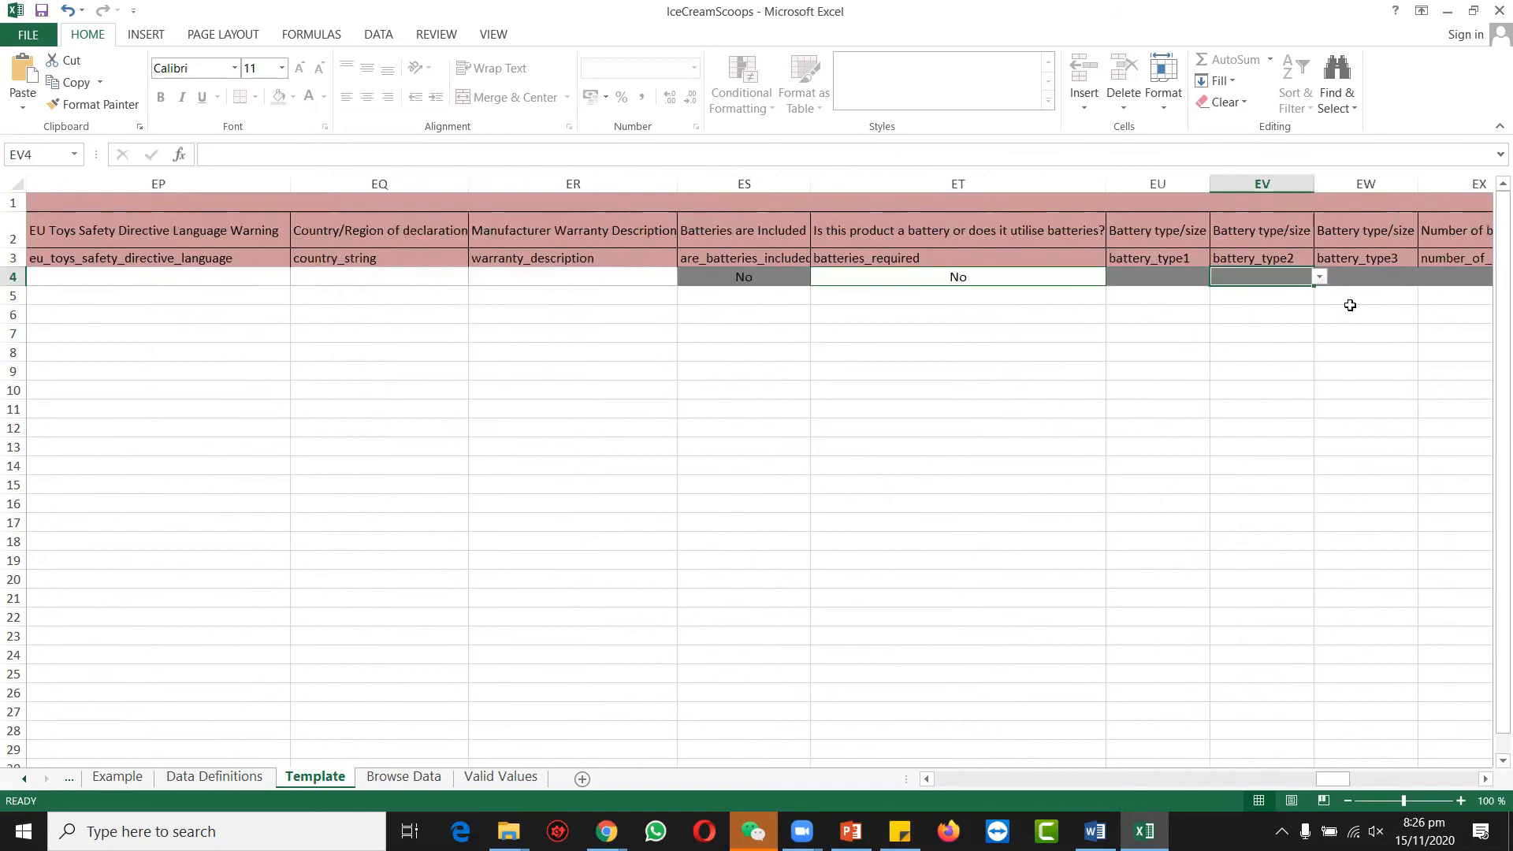
{"action": "key", "text": "Right"}
{"action": "key", "text": "Right"}
{"action": "key", "text": "Right"}
{"action": "key", "text": "Right"}
{"action": "key", "text": "Right"}
{"action": "key", "text": "Right"}
{"action": "key", "text": "Right"}
{"action": "key", "text": "Right"}
{"action": "key", "text": "Right"}
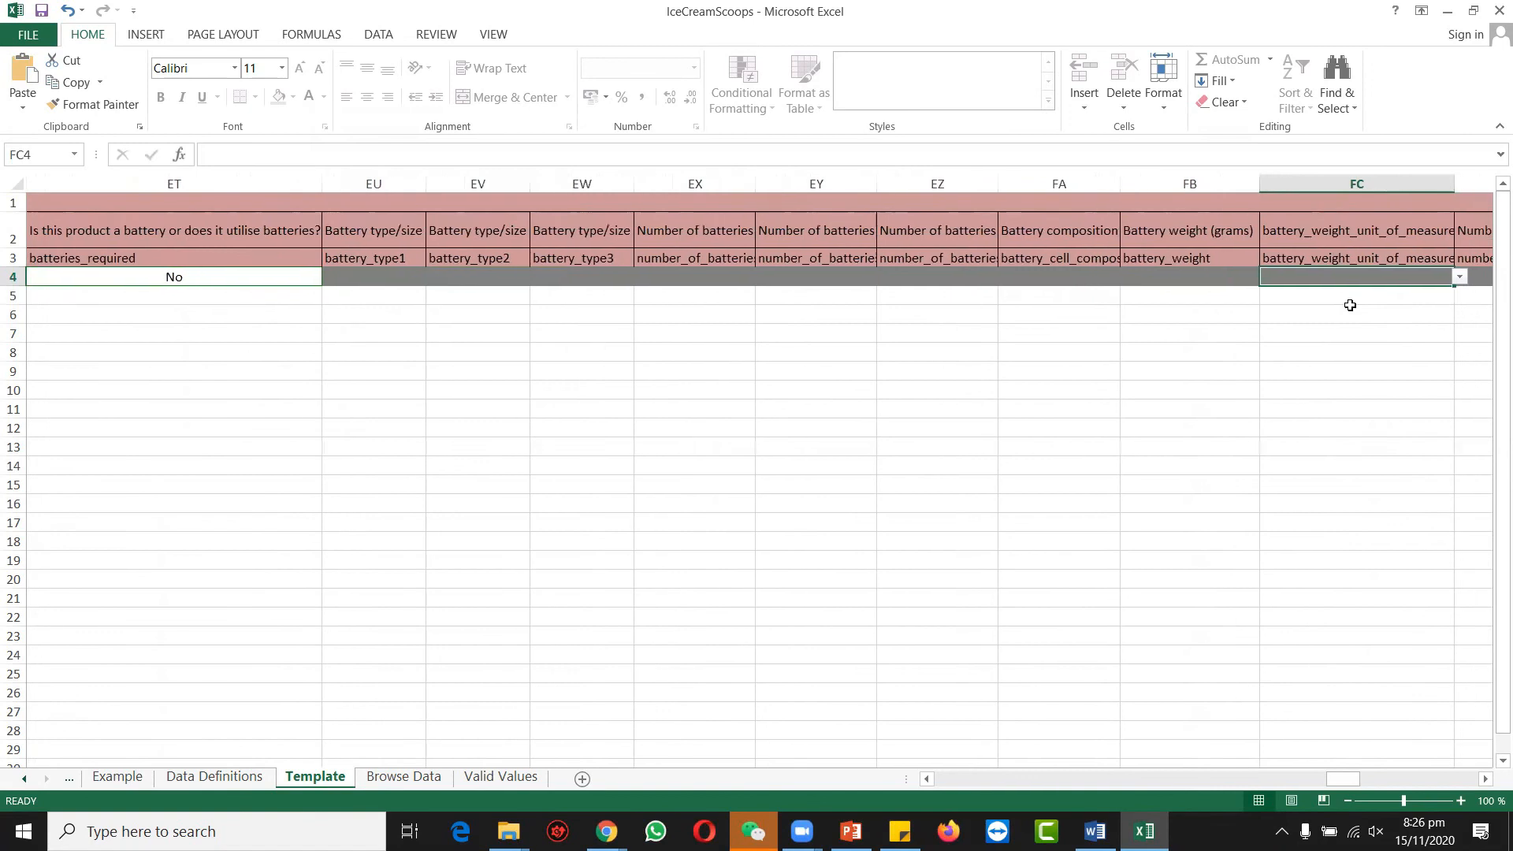
{"action": "key", "text": "Right"}
{"action": "key", "text": "Right"}
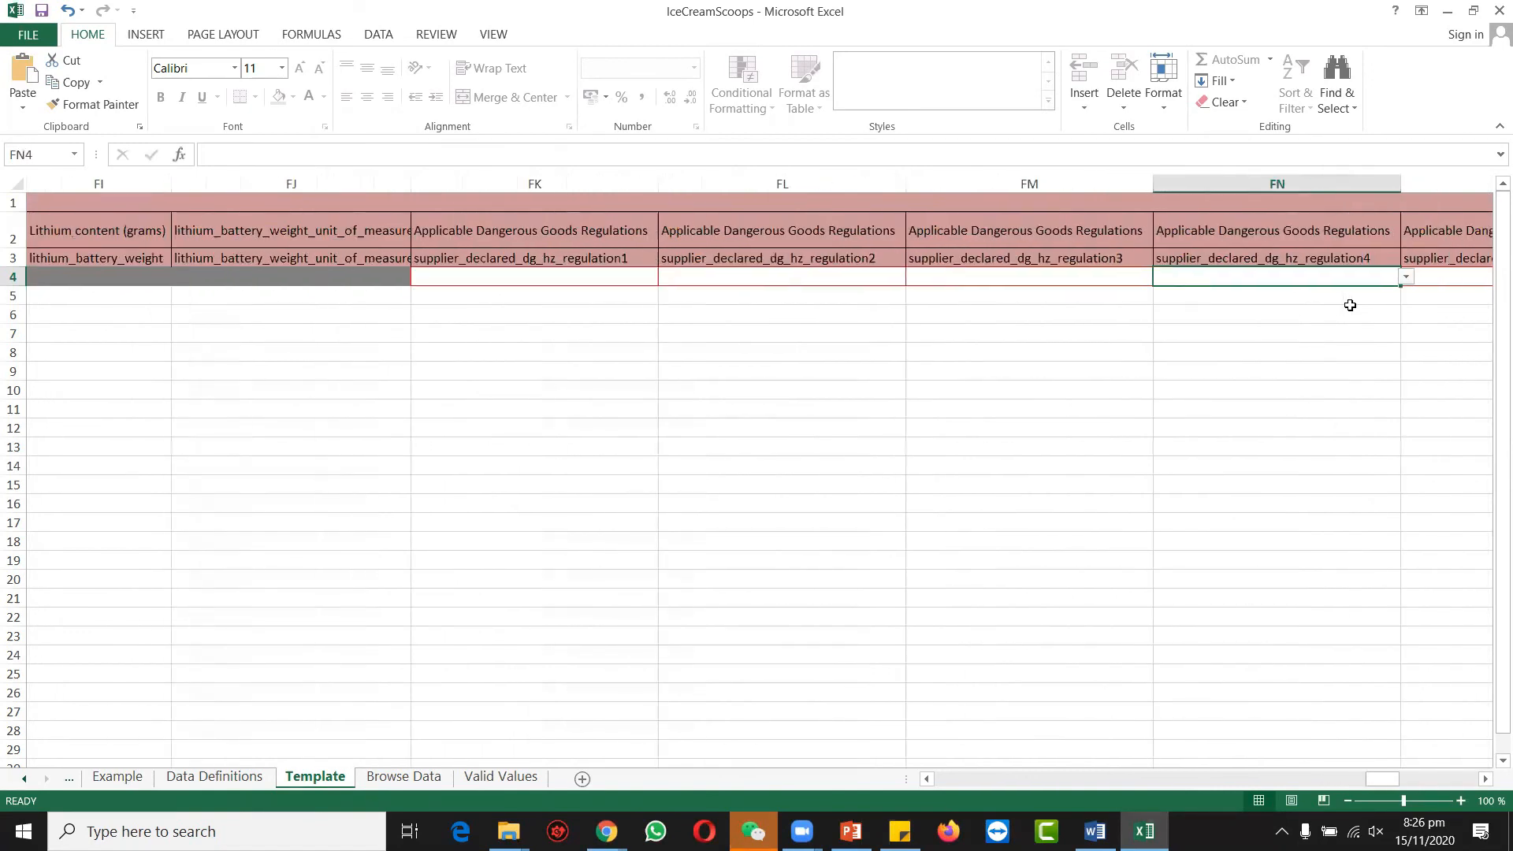
Try Unknown for the first two Applicable Dangerous Goods Regulations fields in row 4.
{"action": "left_click", "coordinate": [579, 277]}
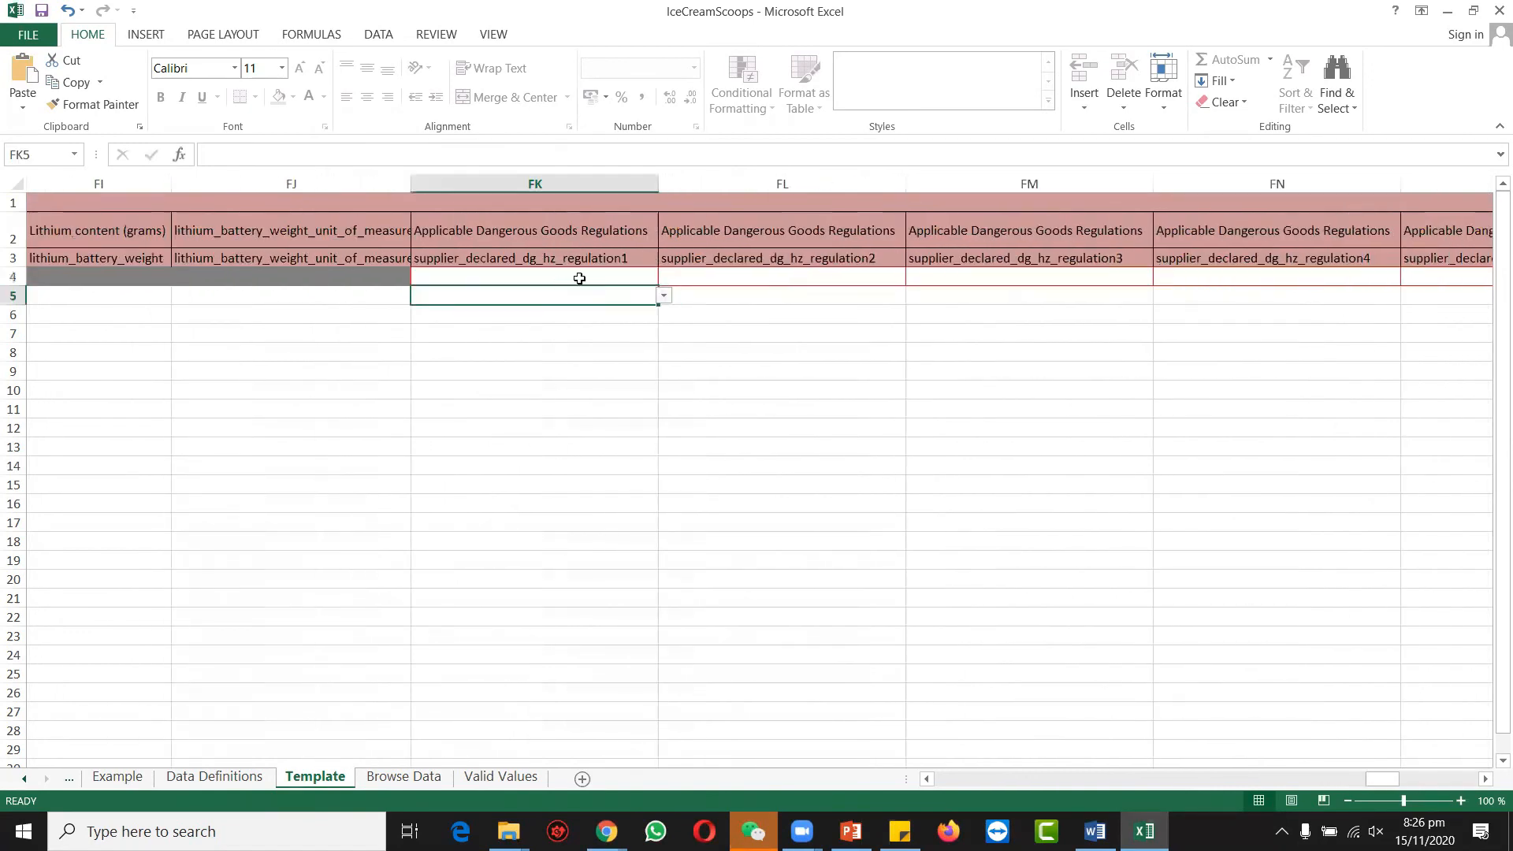
{"action": "left_click", "coordinate": [663, 278]}
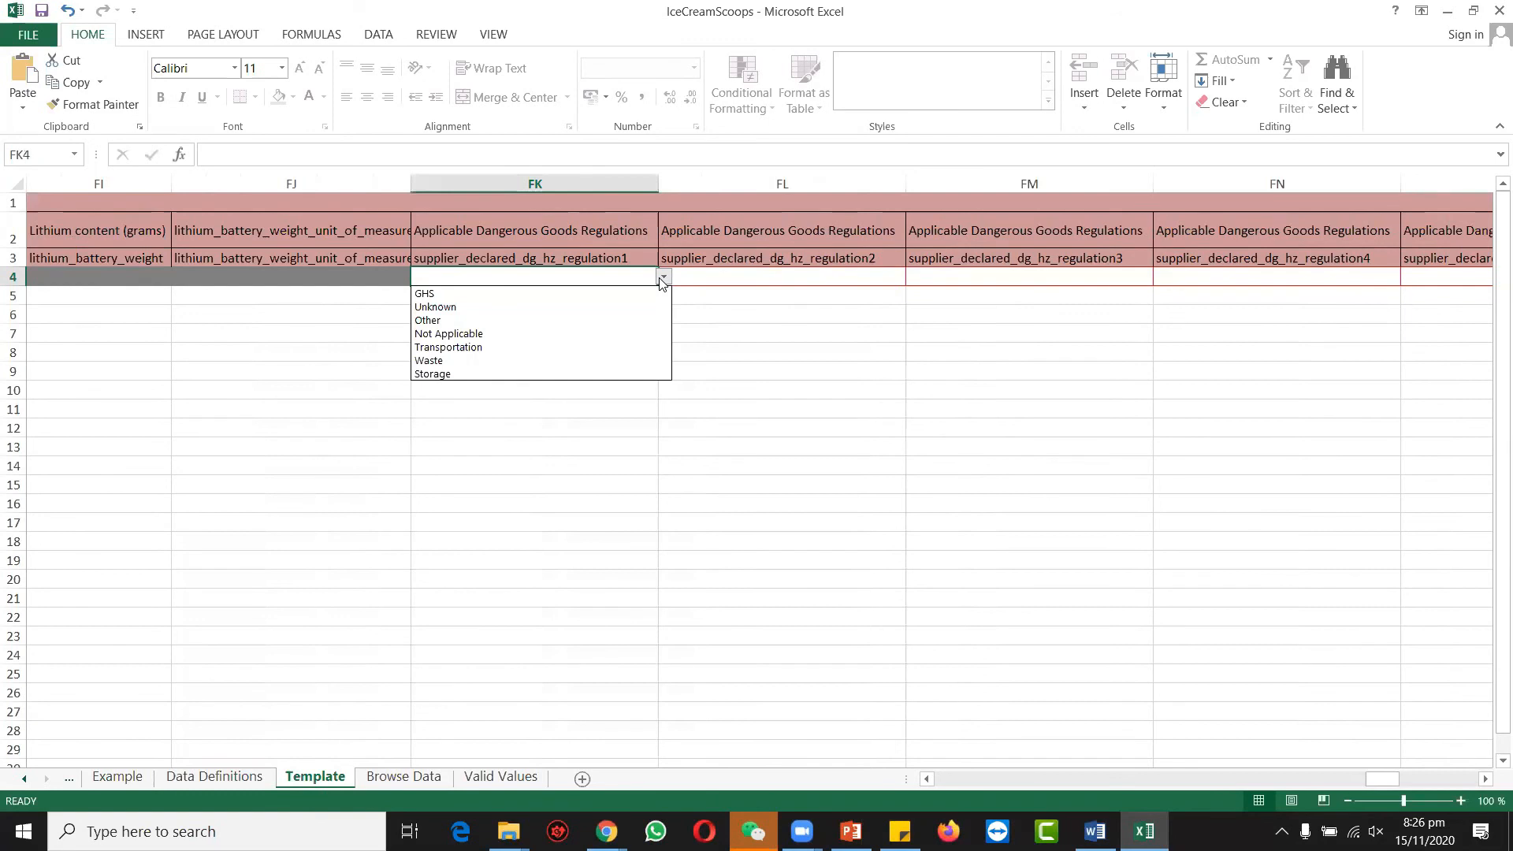
{"action": "left_click", "coordinate": [599, 308]}
{"action": "left_click", "coordinate": [777, 276]}
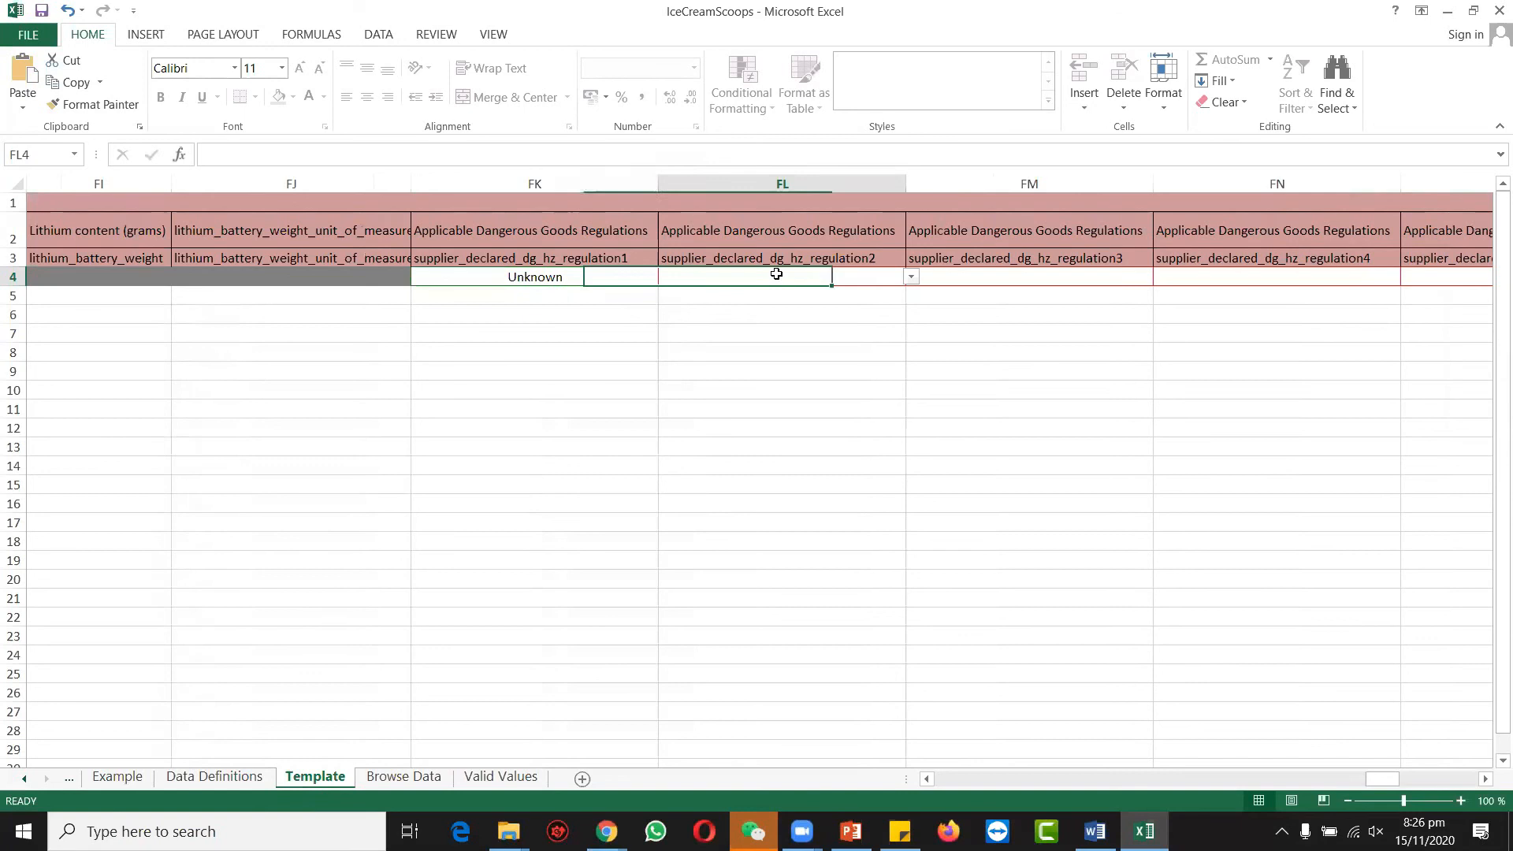
{"action": "left_click", "coordinate": [906, 278]}
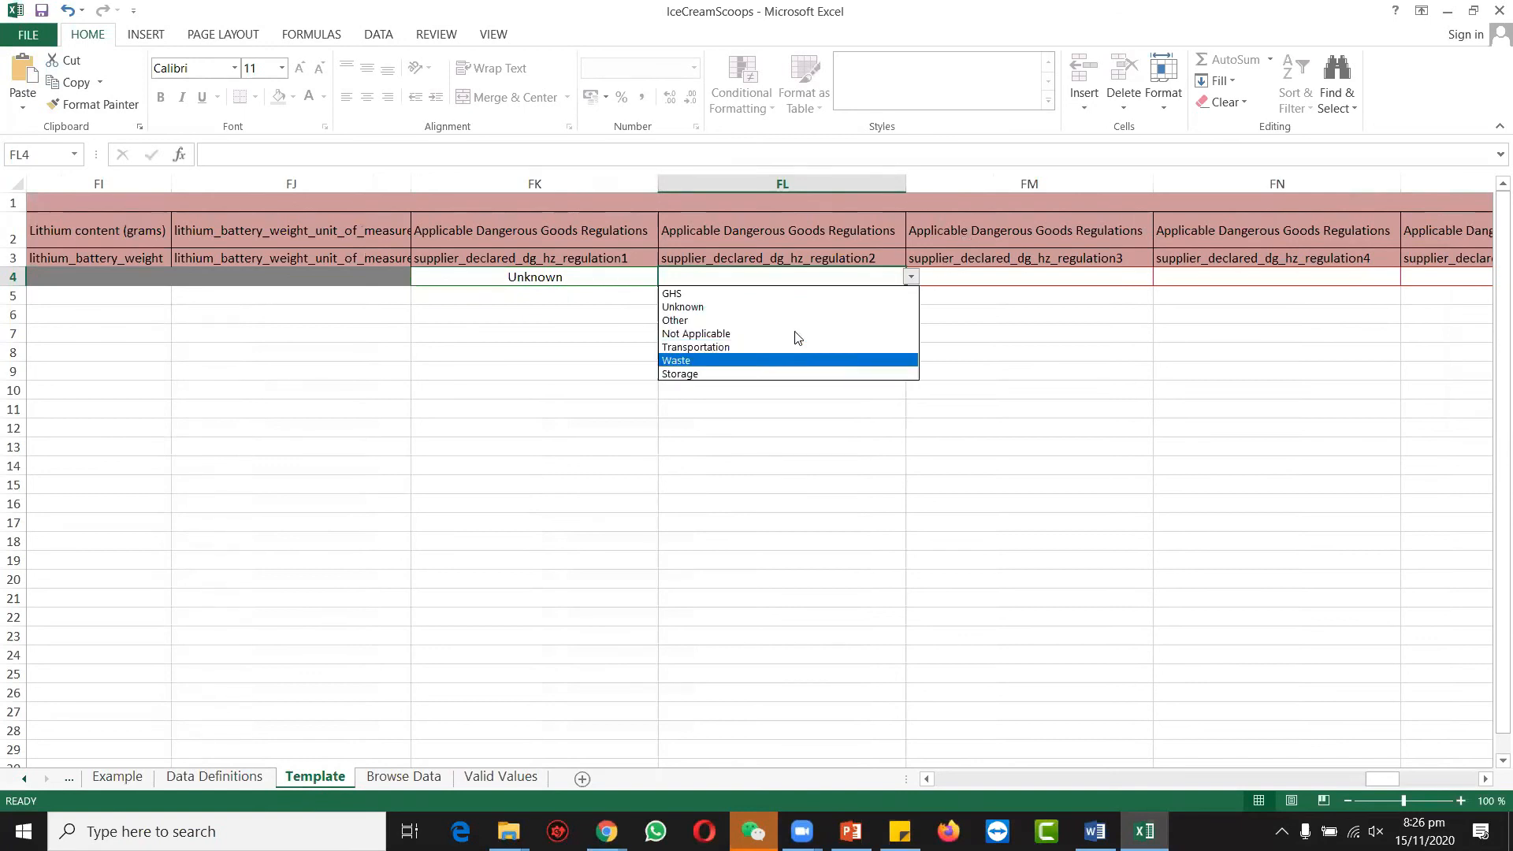
{"action": "left_click", "coordinate": [768, 307]}
{"action": "left_click", "coordinate": [568, 231]}
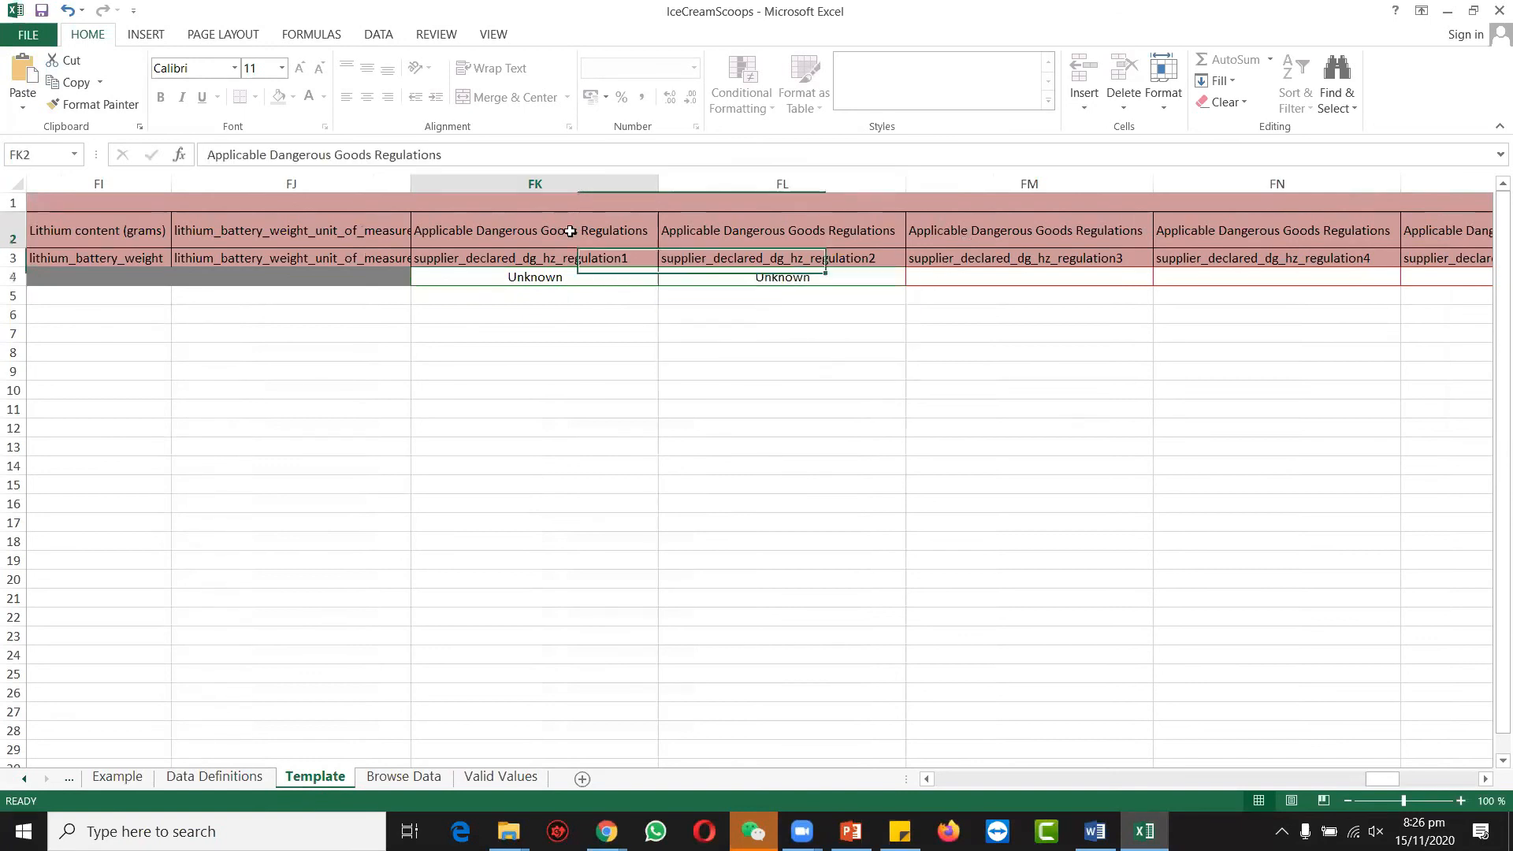
Set the first two Applicable Dangerous Goods Regulations fields in row 4 to Not Applicable.
{"action": "left_click", "coordinate": [652, 277]}
{"action": "left_click", "coordinate": [663, 278]}
{"action": "left_click", "coordinate": [618, 335]}
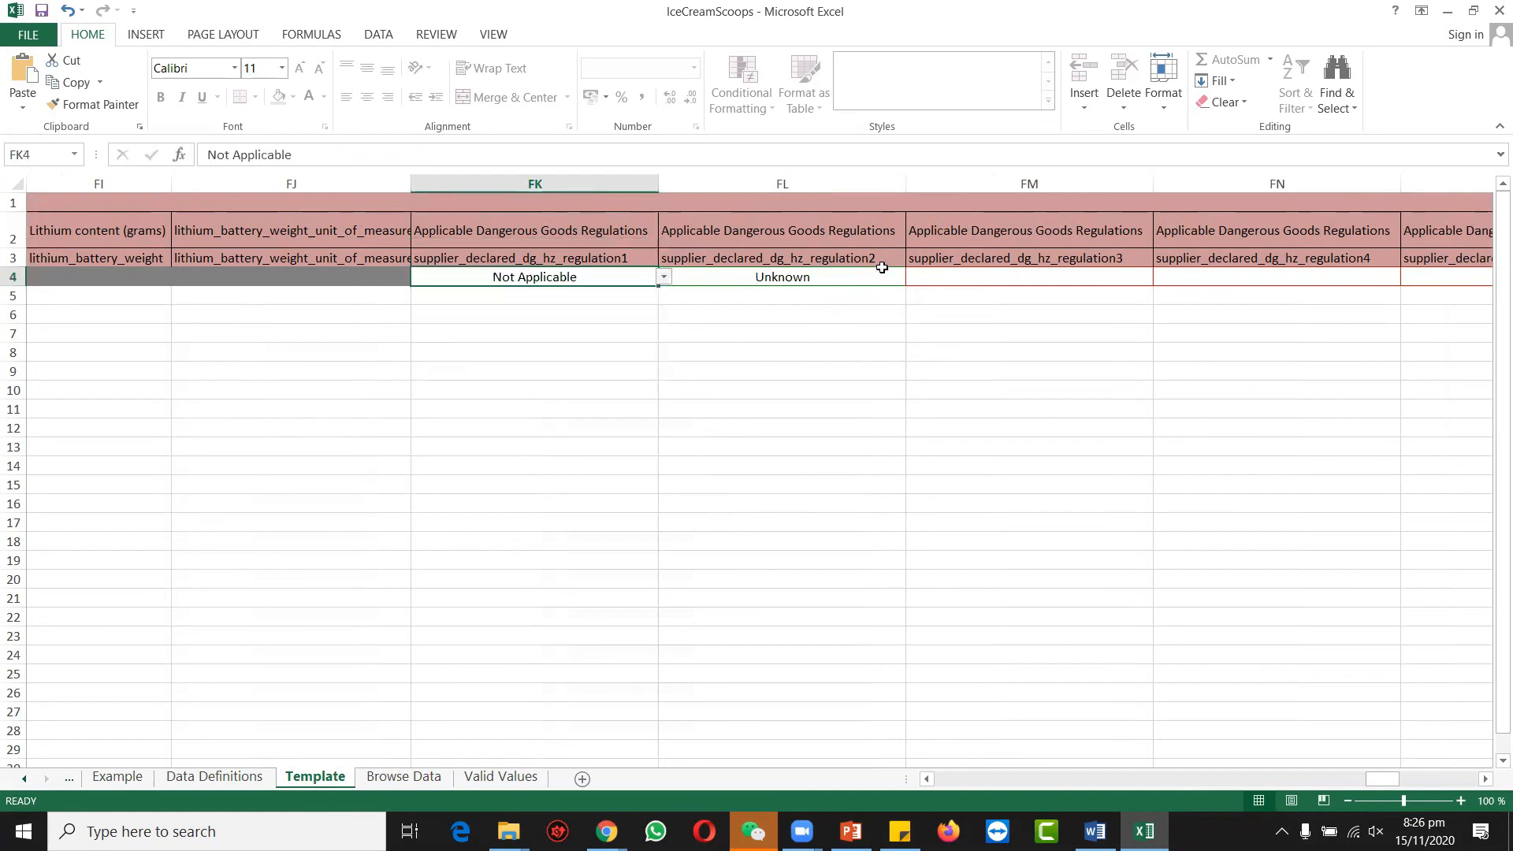
{"action": "left_click", "coordinate": [878, 273]}
{"action": "left_click", "coordinate": [911, 278]}
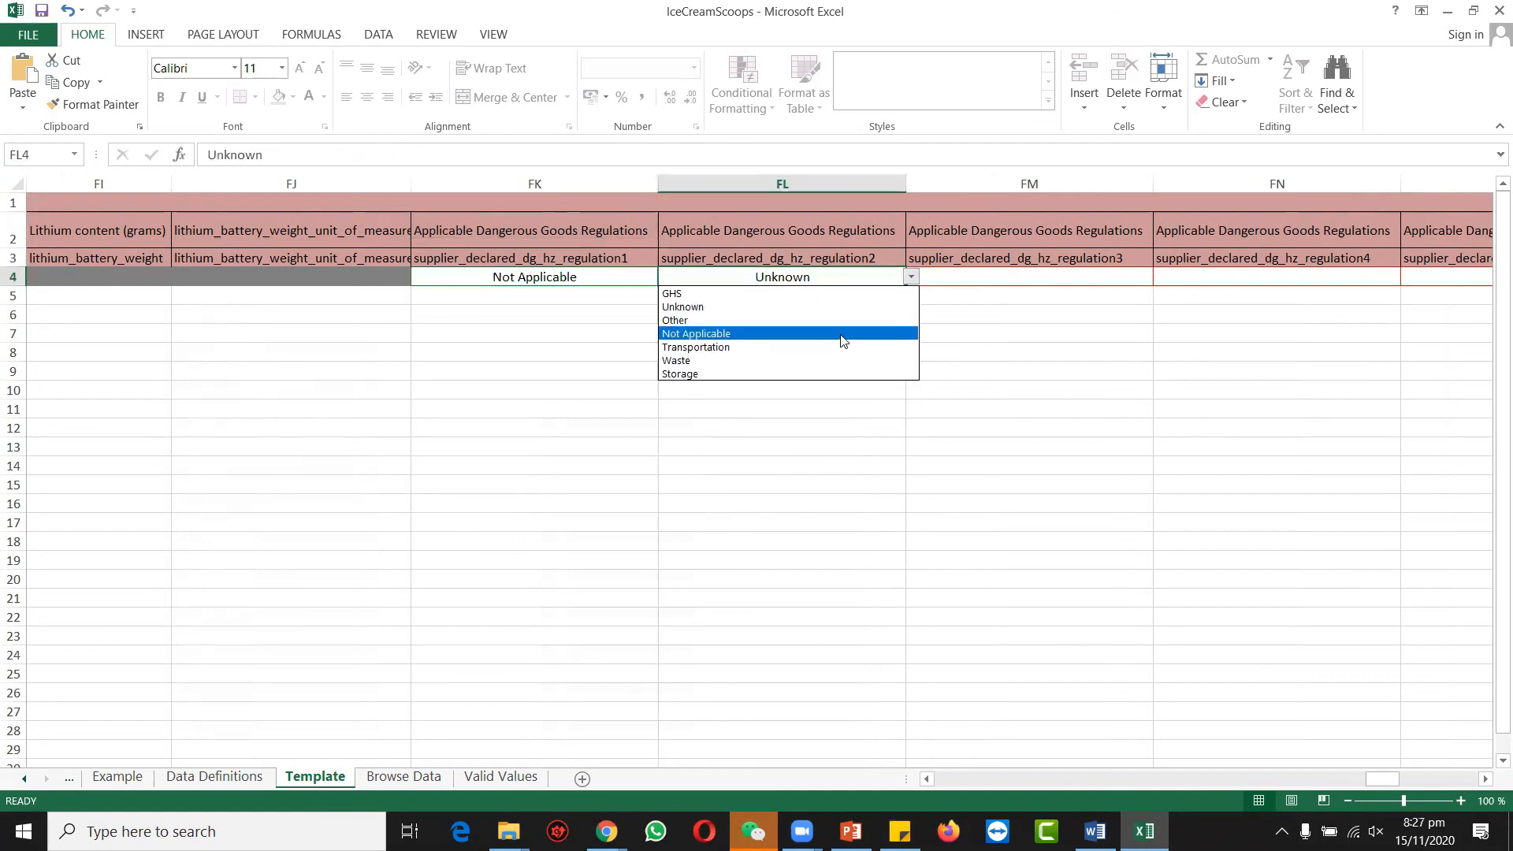
{"action": "left_click", "coordinate": [840, 337]}
Look through the remaining Compliance columns, from UN number and Safety Data Sheet URL to the GHS pictograms, up to the Offer section.
{"action": "key", "text": "Right"}
{"action": "key", "text": "Right"}
{"action": "key", "text": "Right"}
{"action": "key", "text": "Right"}
{"action": "key", "text": "Right"}
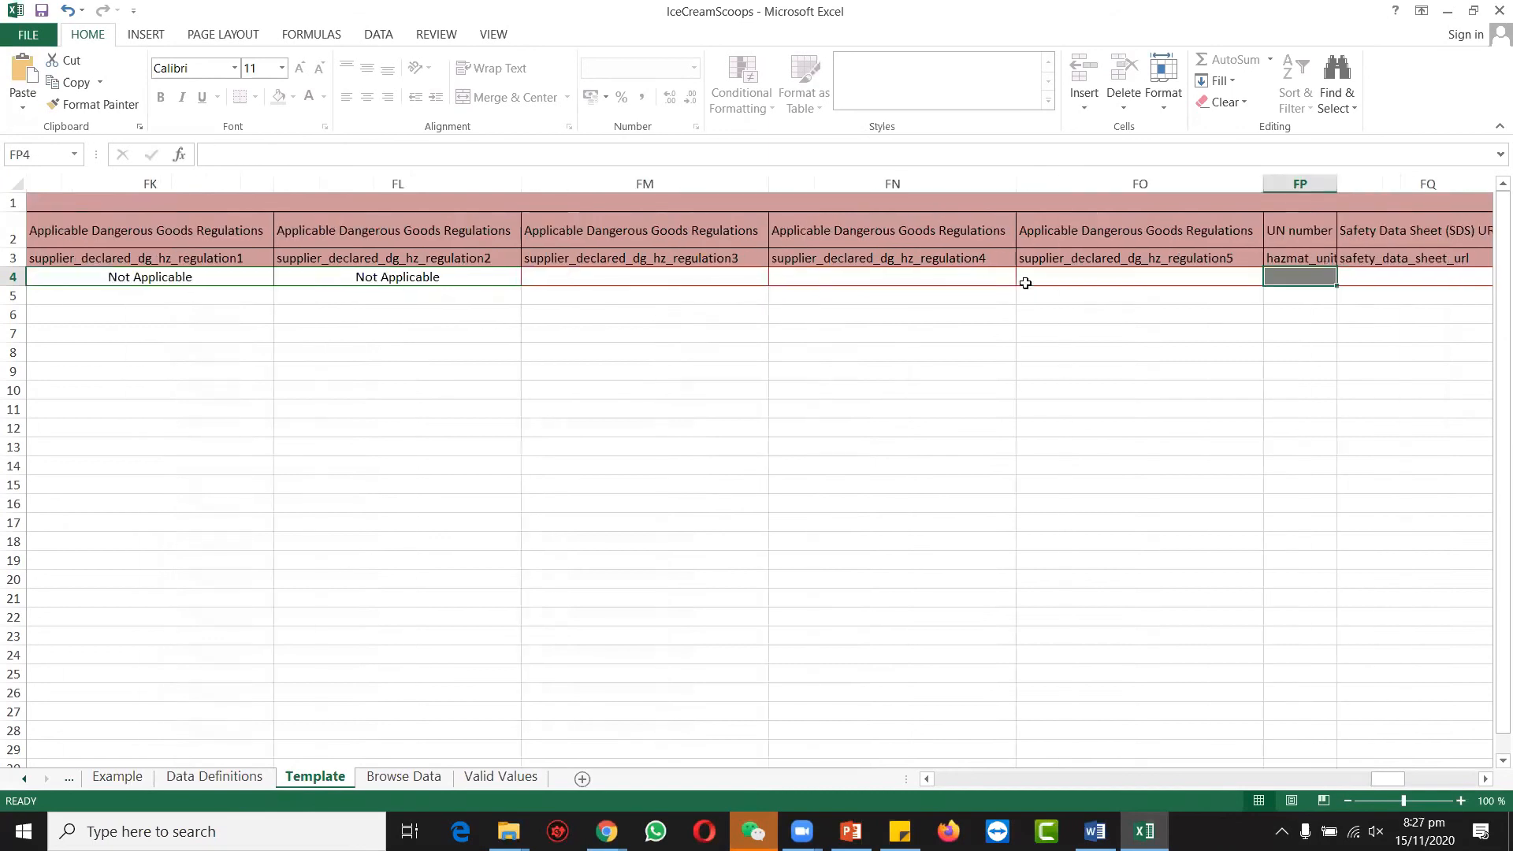
{"action": "key", "text": "Right"}
{"action": "key", "text": "Right"}
{"action": "key", "text": "Right"}
{"action": "key", "text": "Right"}
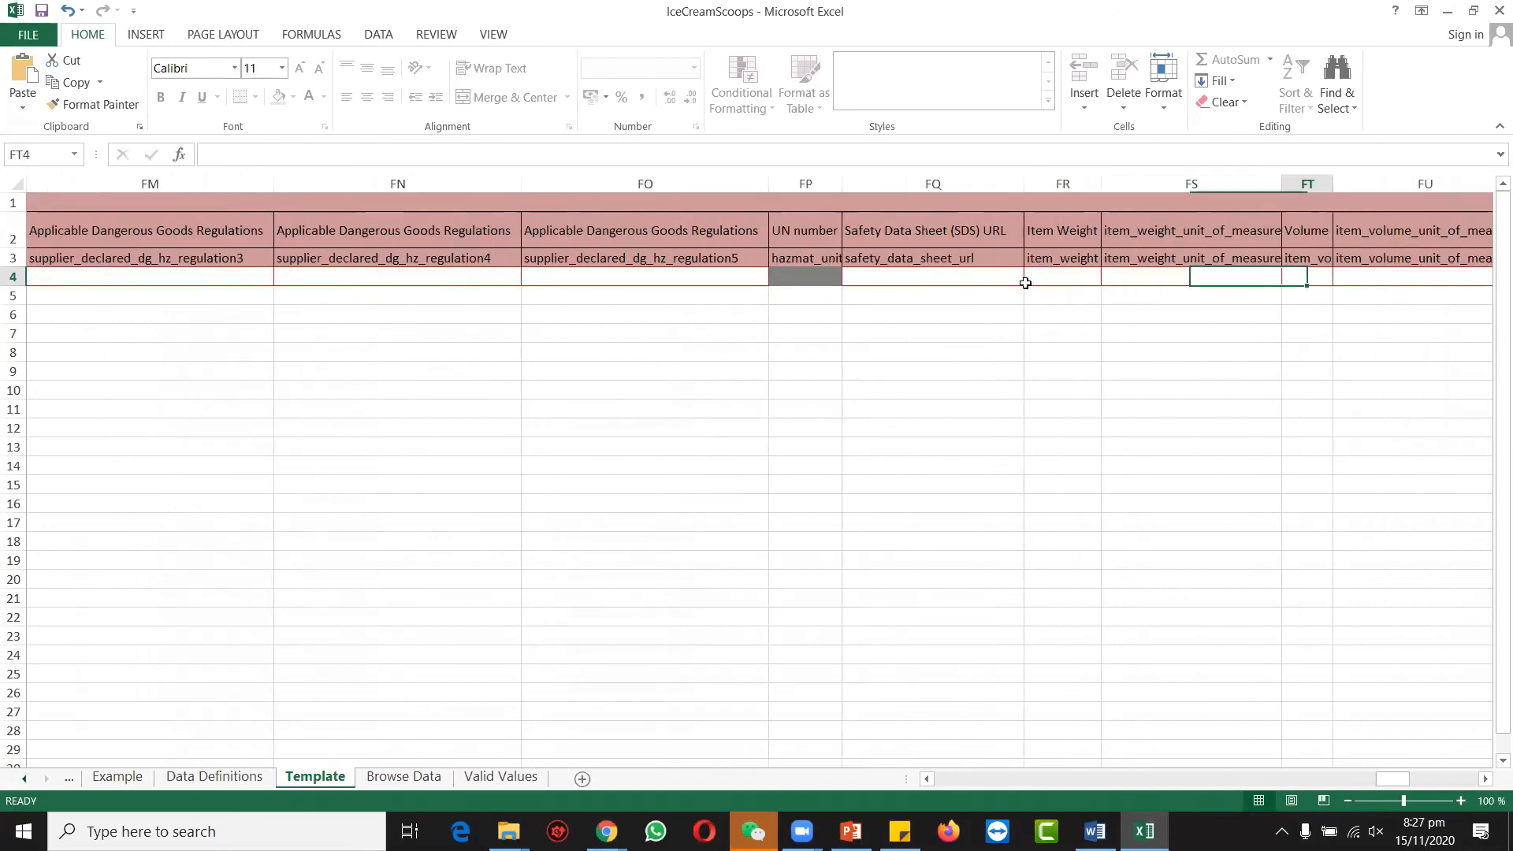
{"action": "key", "text": "Right"}
{"action": "key", "text": "Right"}
{"action": "key", "text": "Right"}
{"action": "key", "text": "Right"}
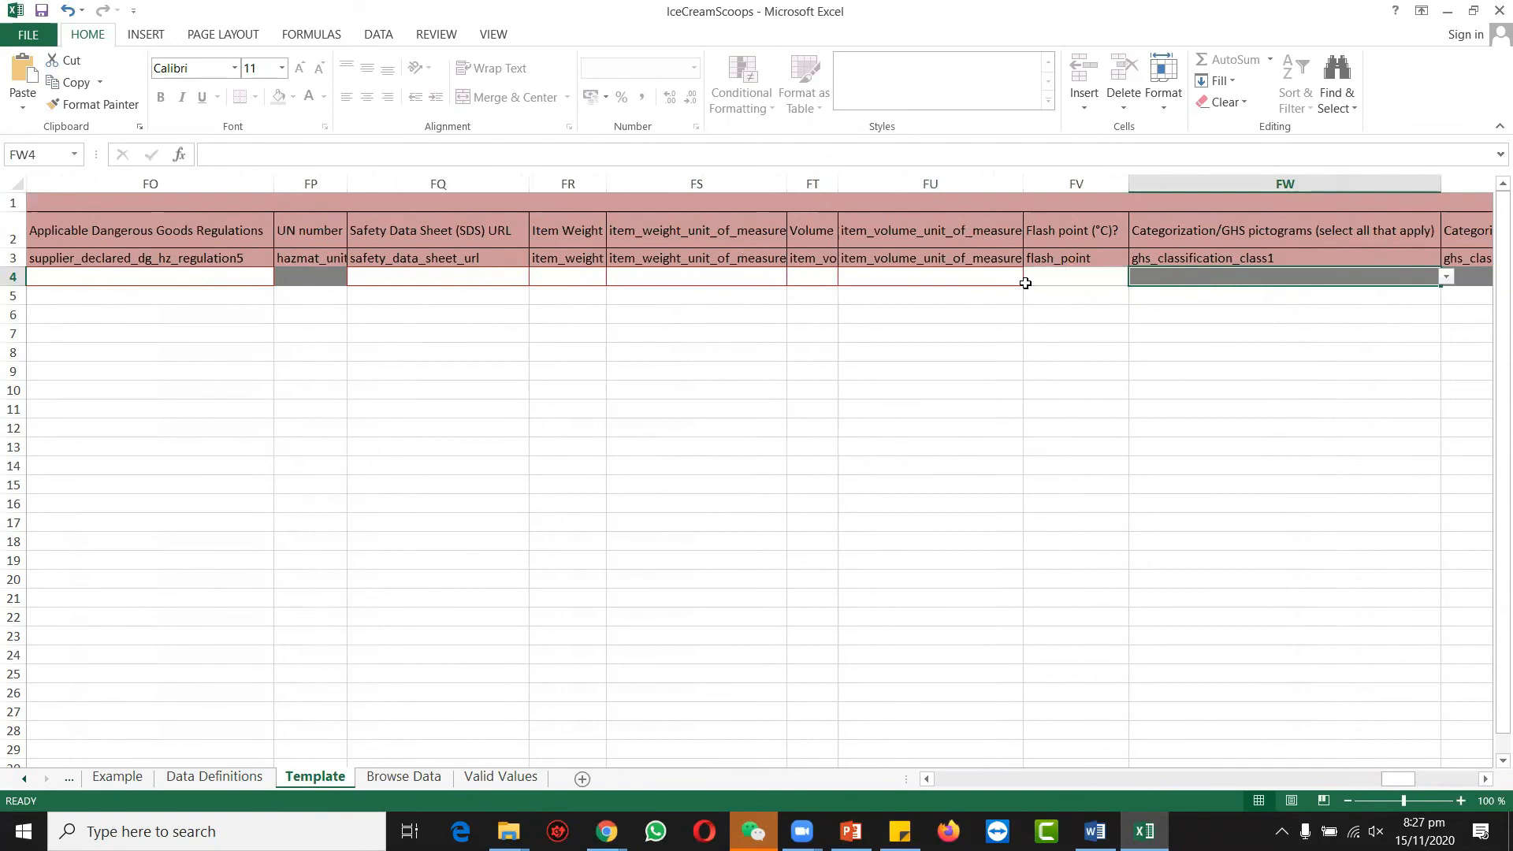
{"action": "key", "text": "Right"}
{"action": "key", "text": "Right"}
{"action": "key", "text": "Right"}
{"action": "key", "text": "Right"}
{"action": "key", "text": "Right"}
{"action": "key", "text": "Right"}
{"action": "key", "text": "Right"}
{"action": "key", "text": "Right"}
{"action": "key", "text": "Right"}
{"action": "key", "text": "Right"}
{"action": "key", "text": "Right"}
{"action": "key", "text": "Right"}
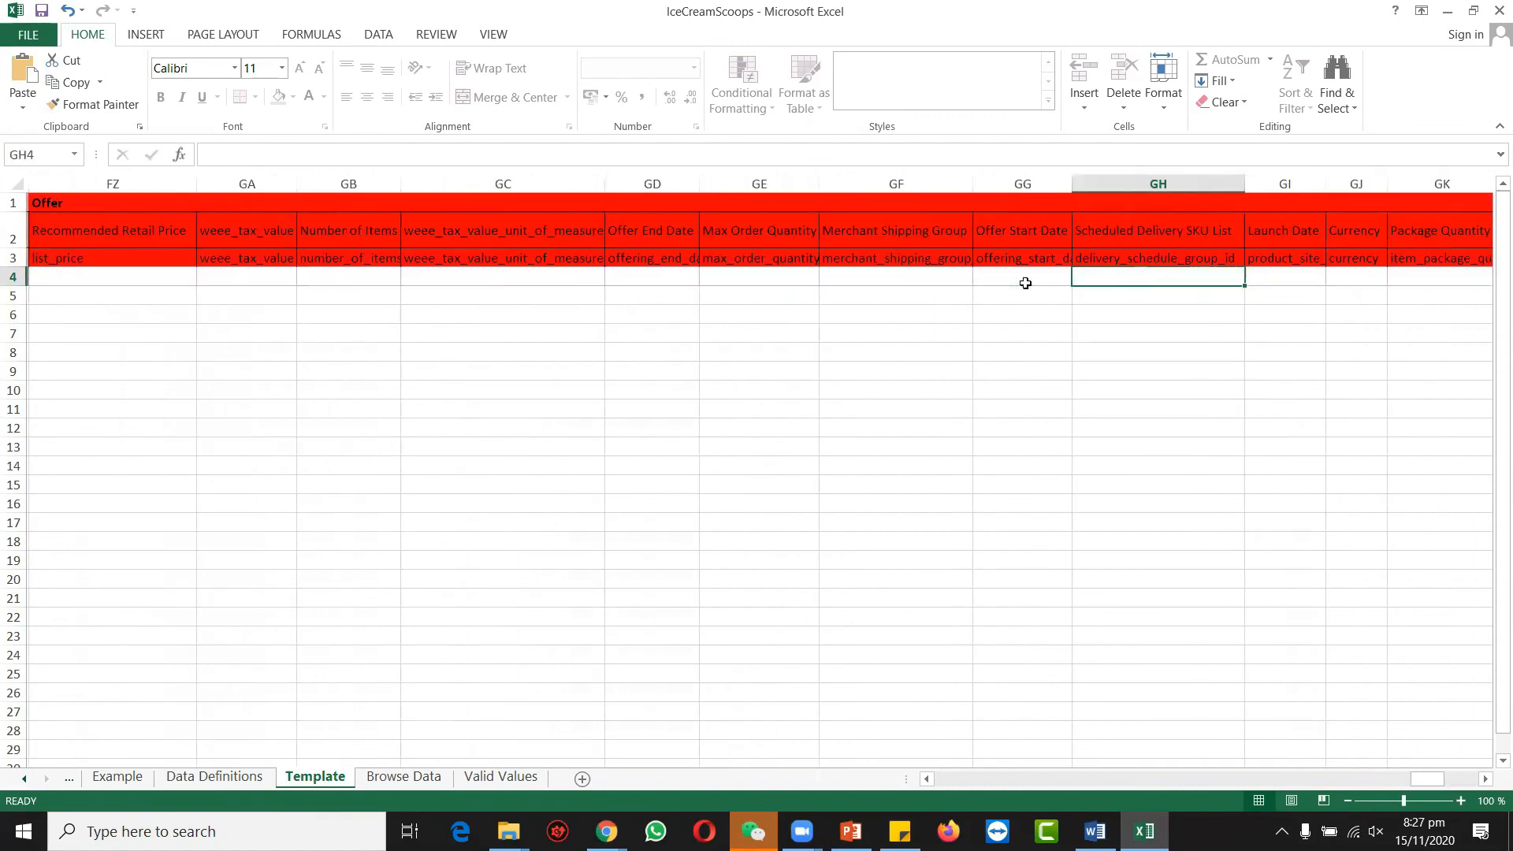
Look through the Offer columns from Recommended Retail Price and Currency to the gift options and RRP.
{"action": "key", "text": "Left"}
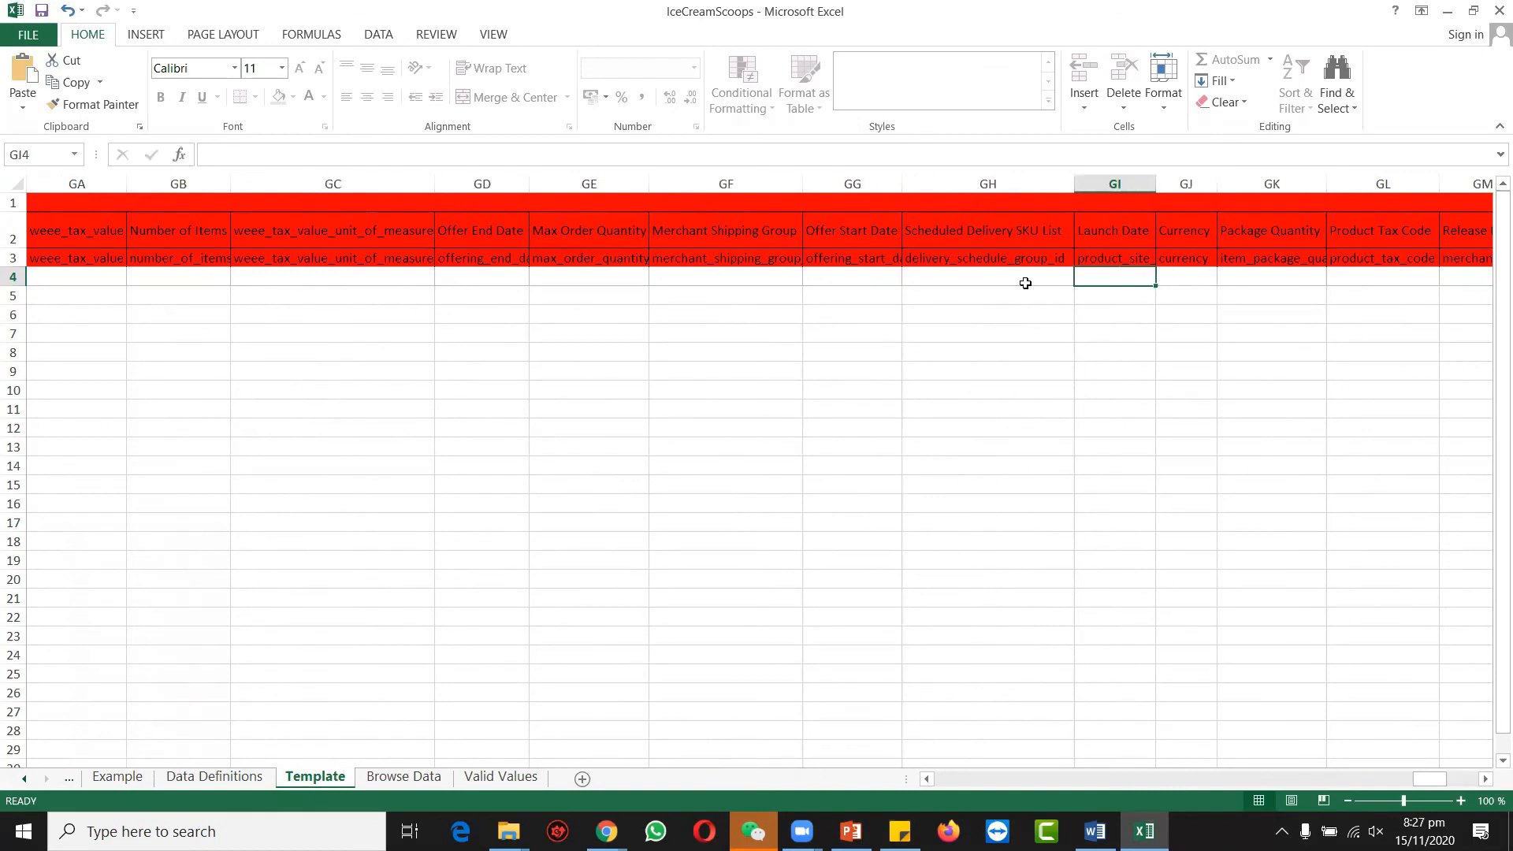
{"action": "scroll", "coordinate": [1025, 283], "scroll_direction": "left", "scroll_amount": 3}
{"action": "key", "text": "Right"}
{"action": "key", "text": "Right"}
{"action": "key", "text": "Right"}
{"action": "key", "text": "Right"}
{"action": "key", "text": "Right"}
{"action": "key", "text": "Right"}
{"action": "key", "text": "Right"}
{"action": "key", "text": "Right"}
{"action": "key", "text": "Right"}
{"action": "key", "text": "Right"}
{"action": "key", "text": "Right"}
{"action": "key", "text": "Right"}
{"action": "key", "text": "Right"}
{"action": "key", "text": "Right"}
{"action": "key", "text": "Right"}
{"action": "key", "text": "Right"}
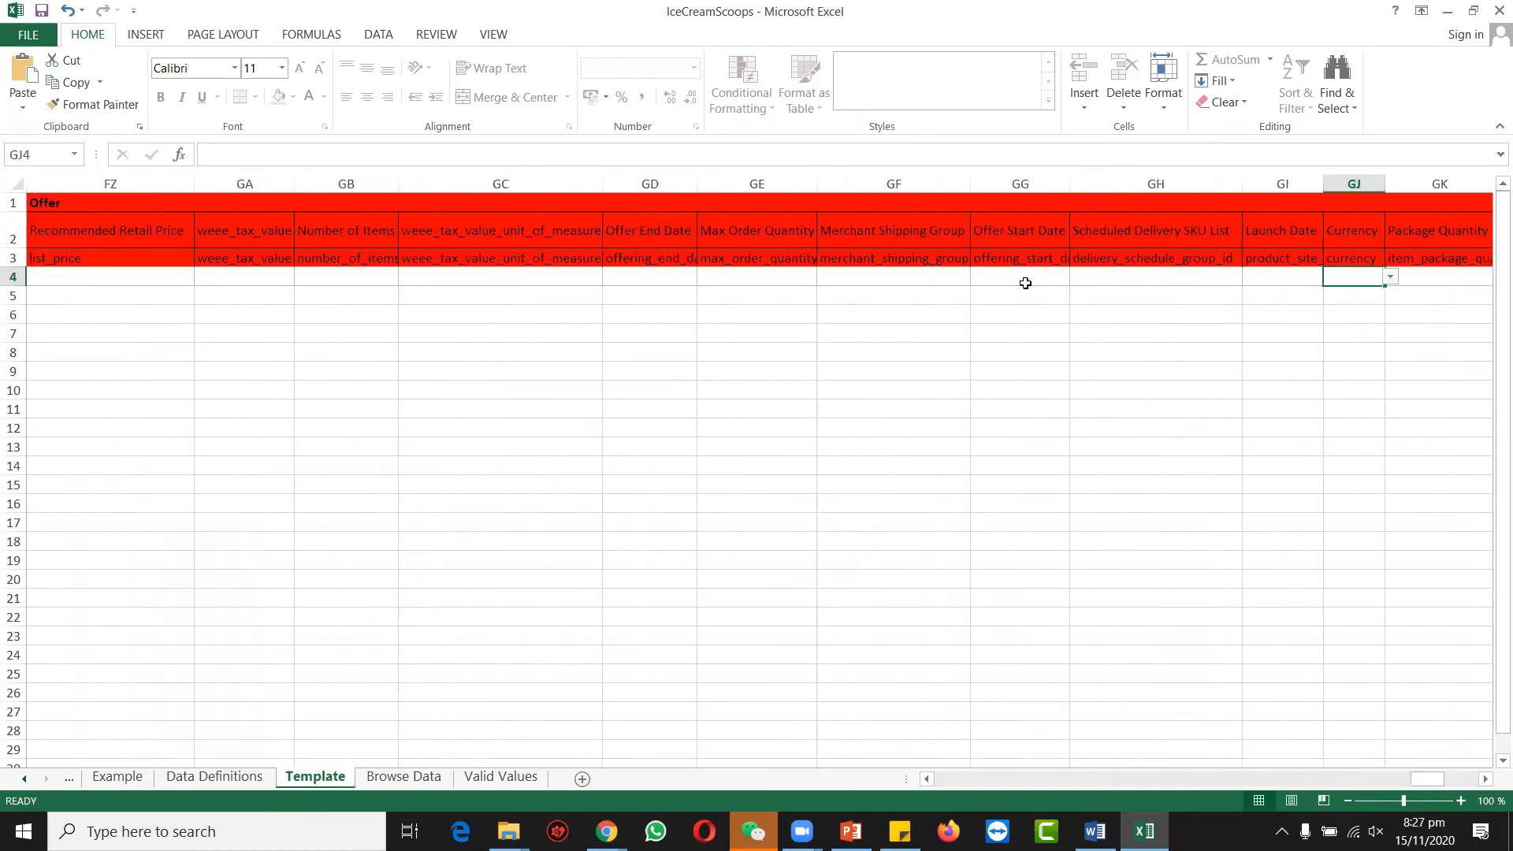
{"action": "key", "text": "Right"}
{"action": "key", "text": "Right"}
{"action": "key", "text": "Right"}
{"action": "key", "text": "Right"}
{"action": "key", "text": "Right"}
{"action": "key", "text": "Right"}
{"action": "key", "text": "Right"}
{"action": "key", "text": "Right"}
{"action": "key", "text": "Right"}
{"action": "key", "text": "Left"}
{"action": "key", "text": "Left"}
{"action": "key", "text": "Left"}
{"action": "key", "text": "Left"}
{"action": "key", "text": "Left"}
{"action": "key", "text": "Left"}
{"action": "key", "text": "Left"}
{"action": "key", "text": "Left"}
{"action": "key", "text": "Left"}
{"action": "key", "text": "Left"}
{"action": "key", "text": "Left"}
{"action": "key", "text": "Left"}
{"action": "key", "text": "Left"}
{"action": "key", "text": "Left"}
{"action": "key", "text": "Left"}
{"action": "key", "text": "Left"}
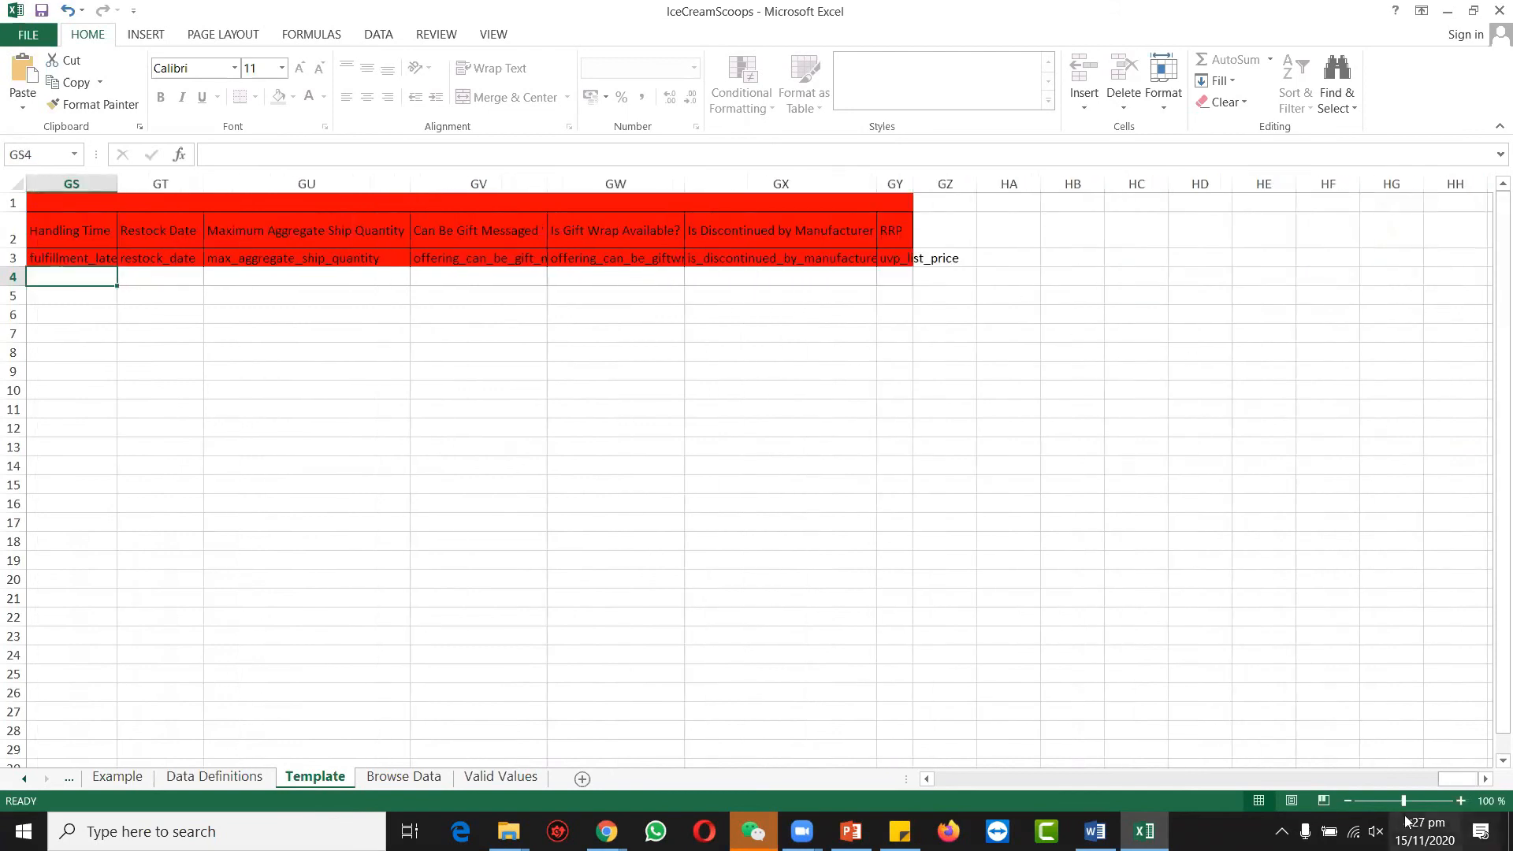
Return to the template's first columns and go to the empty Product Type cells below row 4.
{"action": "left_click_drag", "start_coordinate": [1458, 778], "coordinate": [913, 734]}
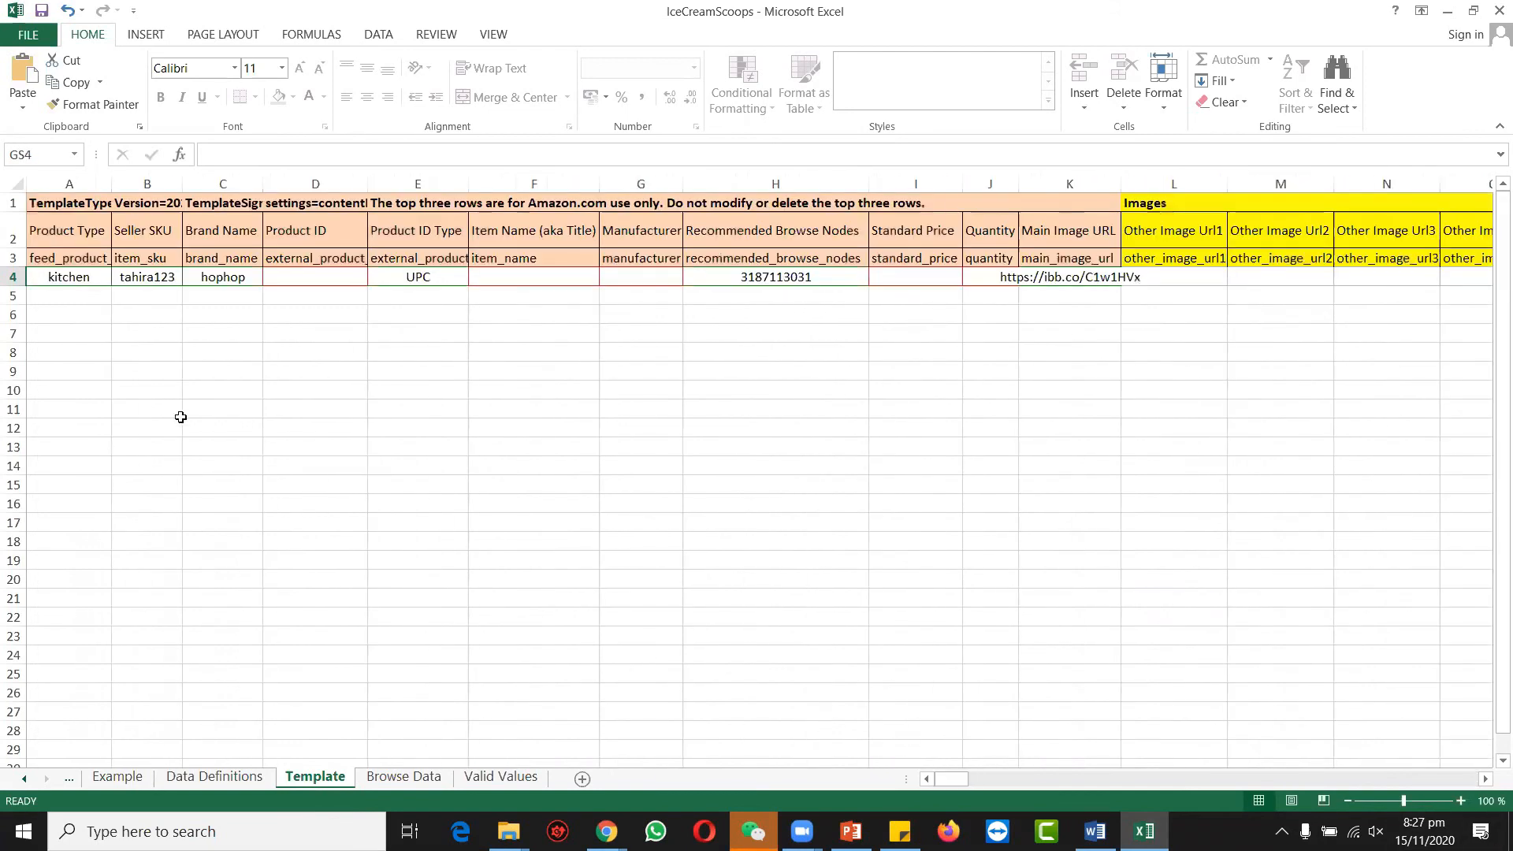
{"action": "left_click", "coordinate": [78, 297]}
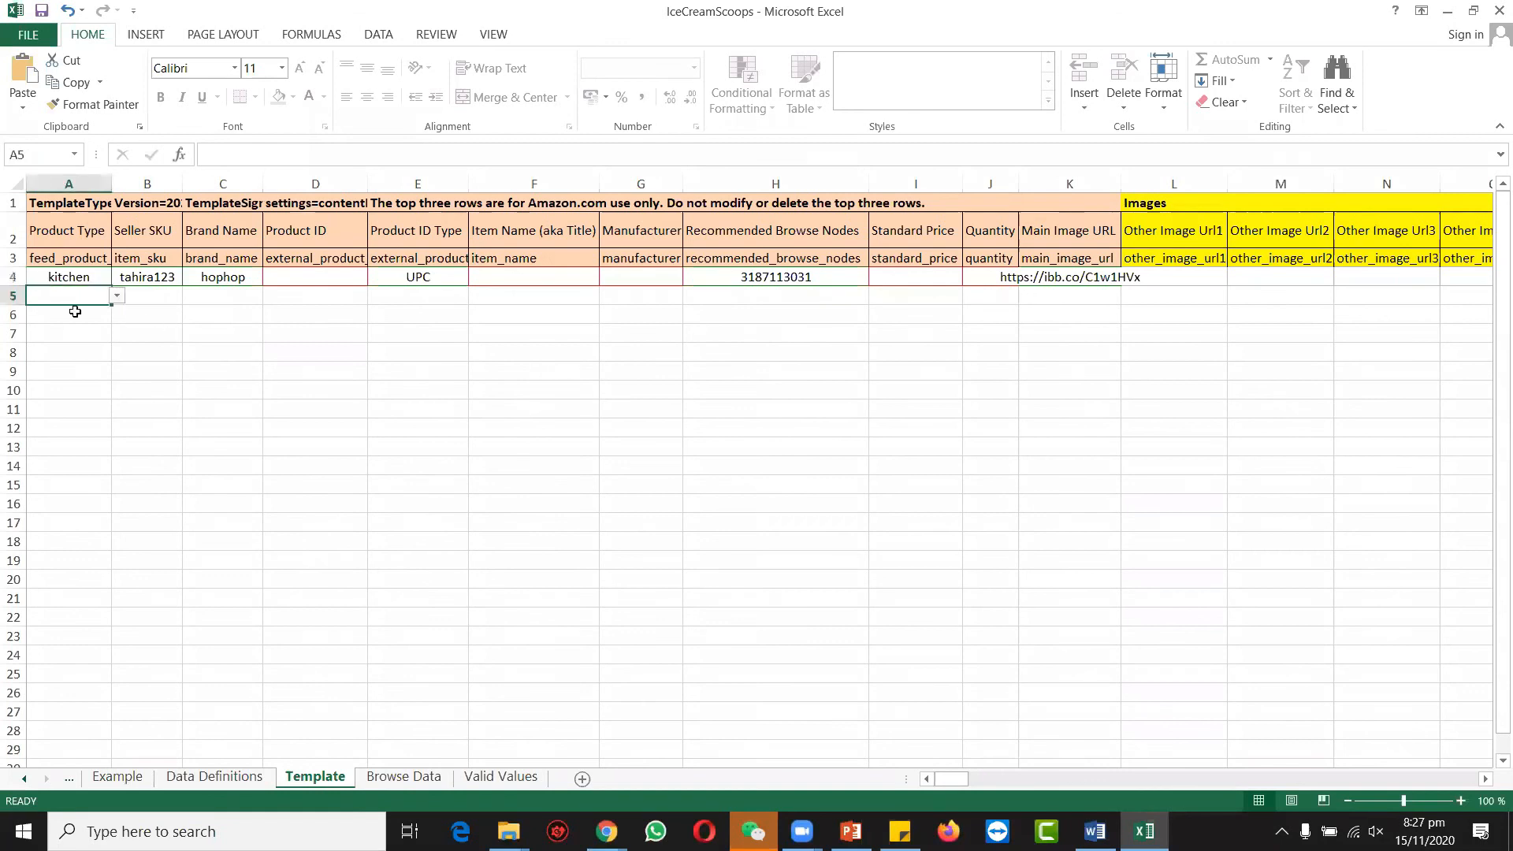
{"action": "left_click", "coordinate": [75, 312]}
Switch to Seller Central in Chrome and open the Upload your Inventory File page.
{"action": "left_click", "coordinate": [1439, 7]}
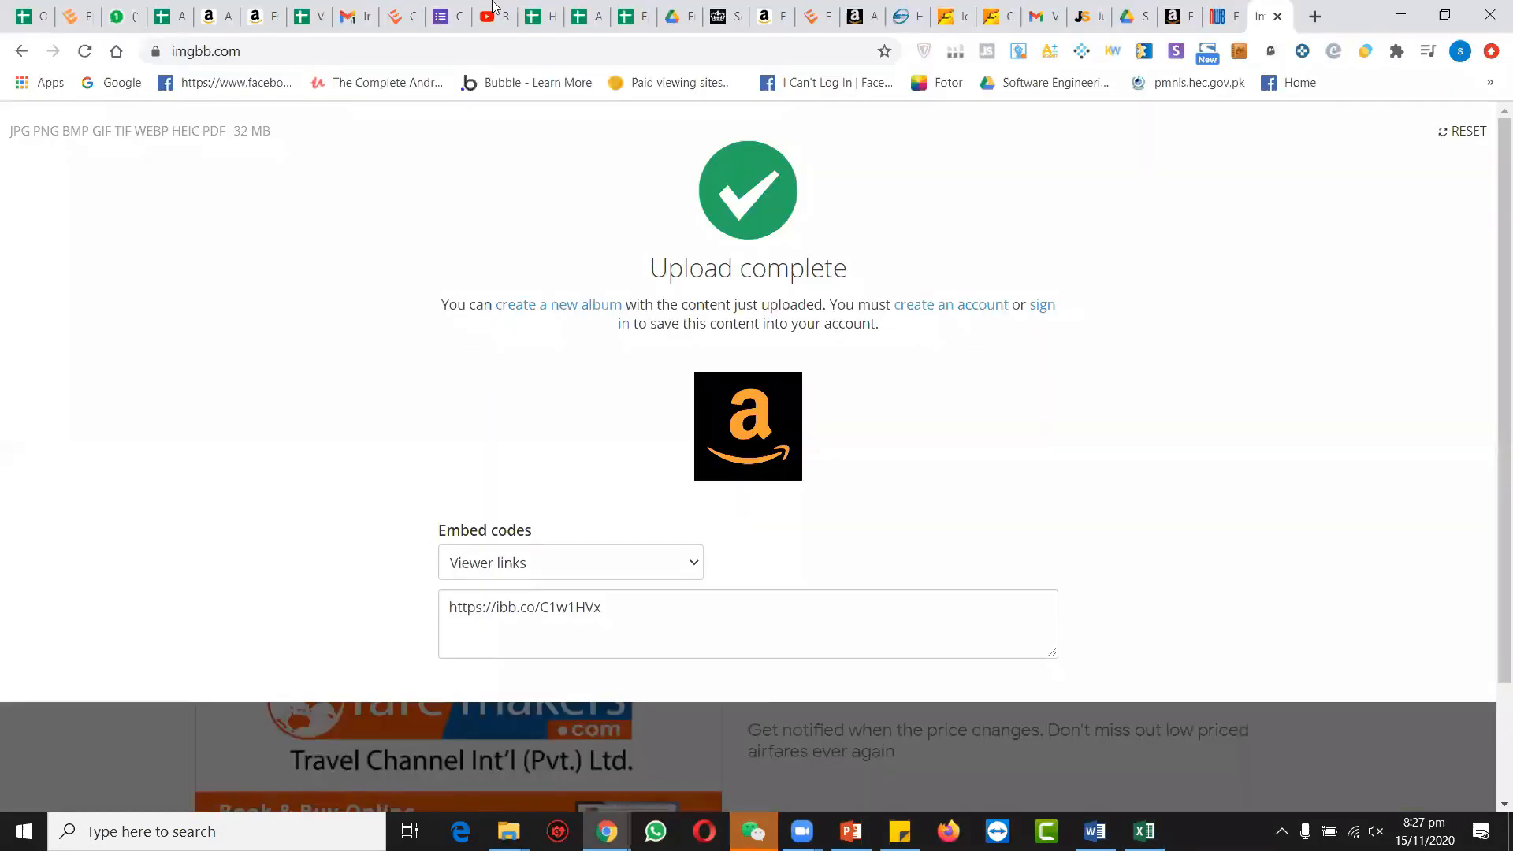
{"action": "left_click", "coordinate": [857, 16]}
{"action": "scroll", "coordinate": [733, 345], "scroll_direction": "up", "scroll_amount": 2}
{"action": "left_click", "coordinate": [281, 256]}
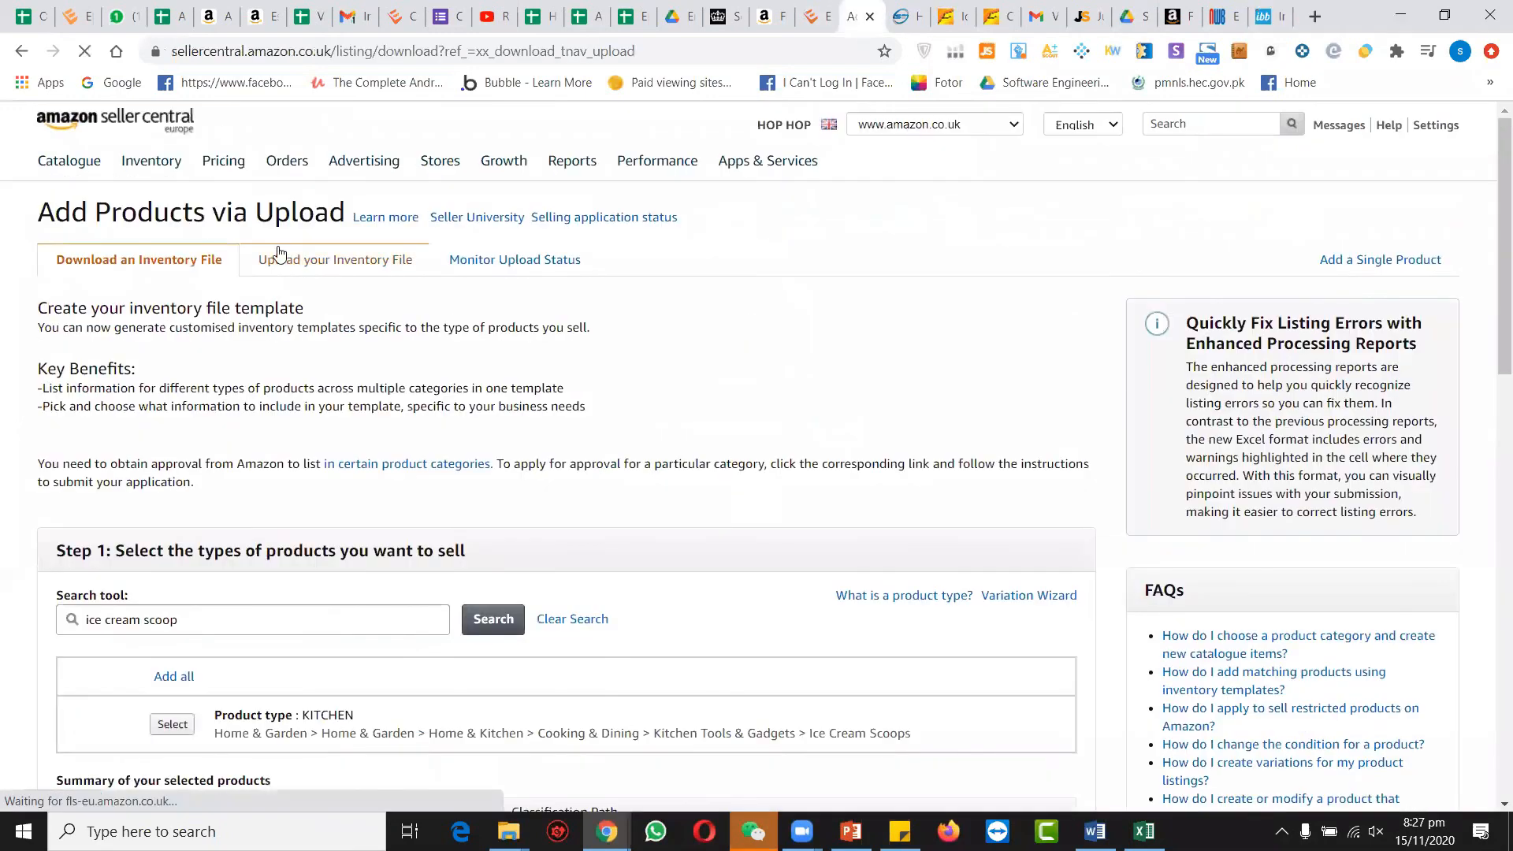
{"action": "double_click", "coordinate": [376, 283]}
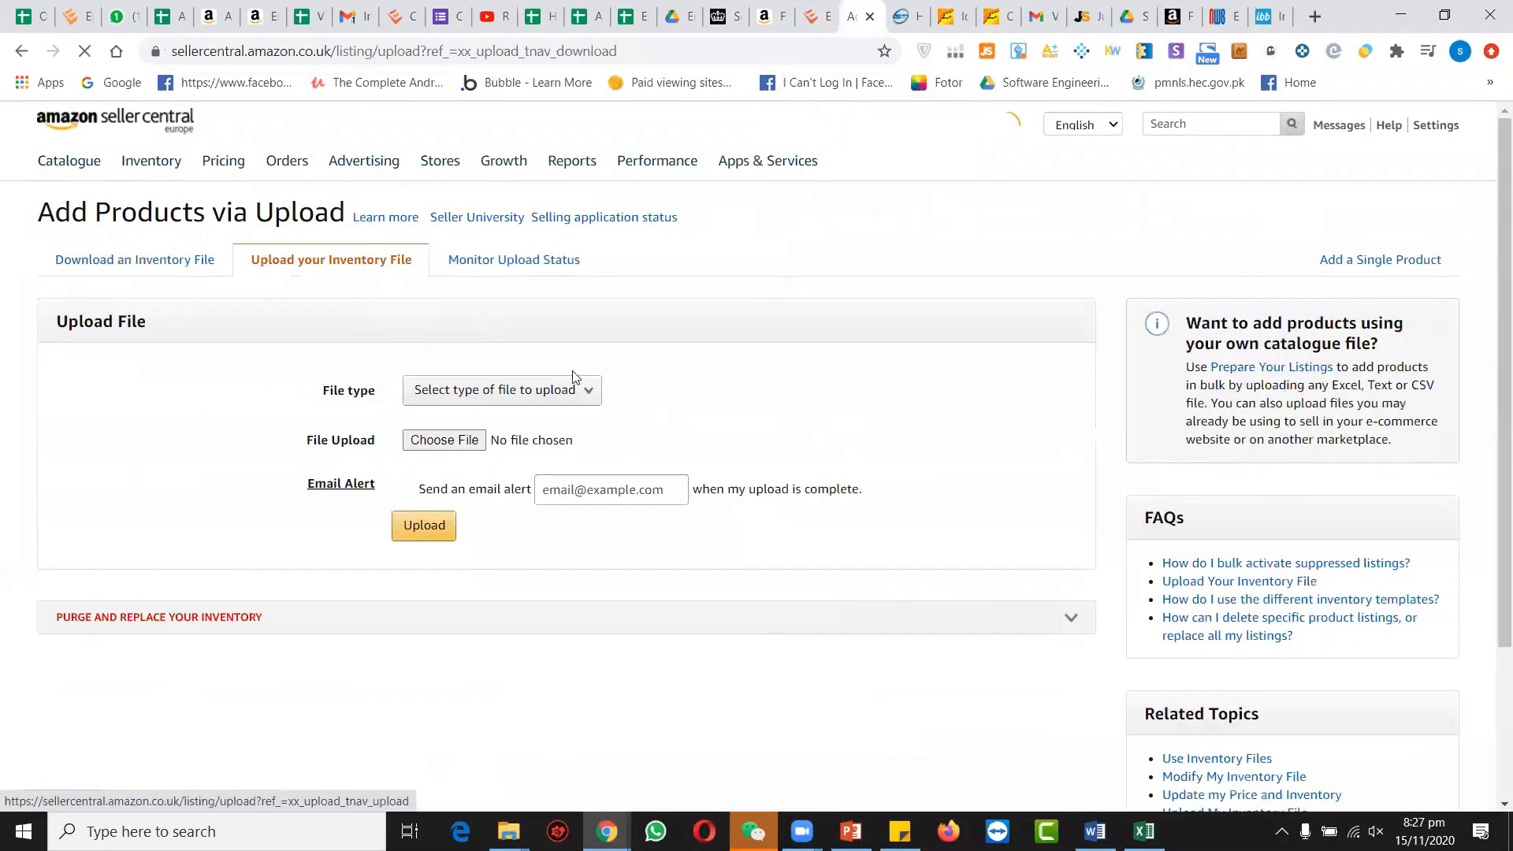
Set the upload file type to Inventory Loader File and review the shipping, file upload and email alert options.
{"action": "left_click", "coordinate": [485, 388]}
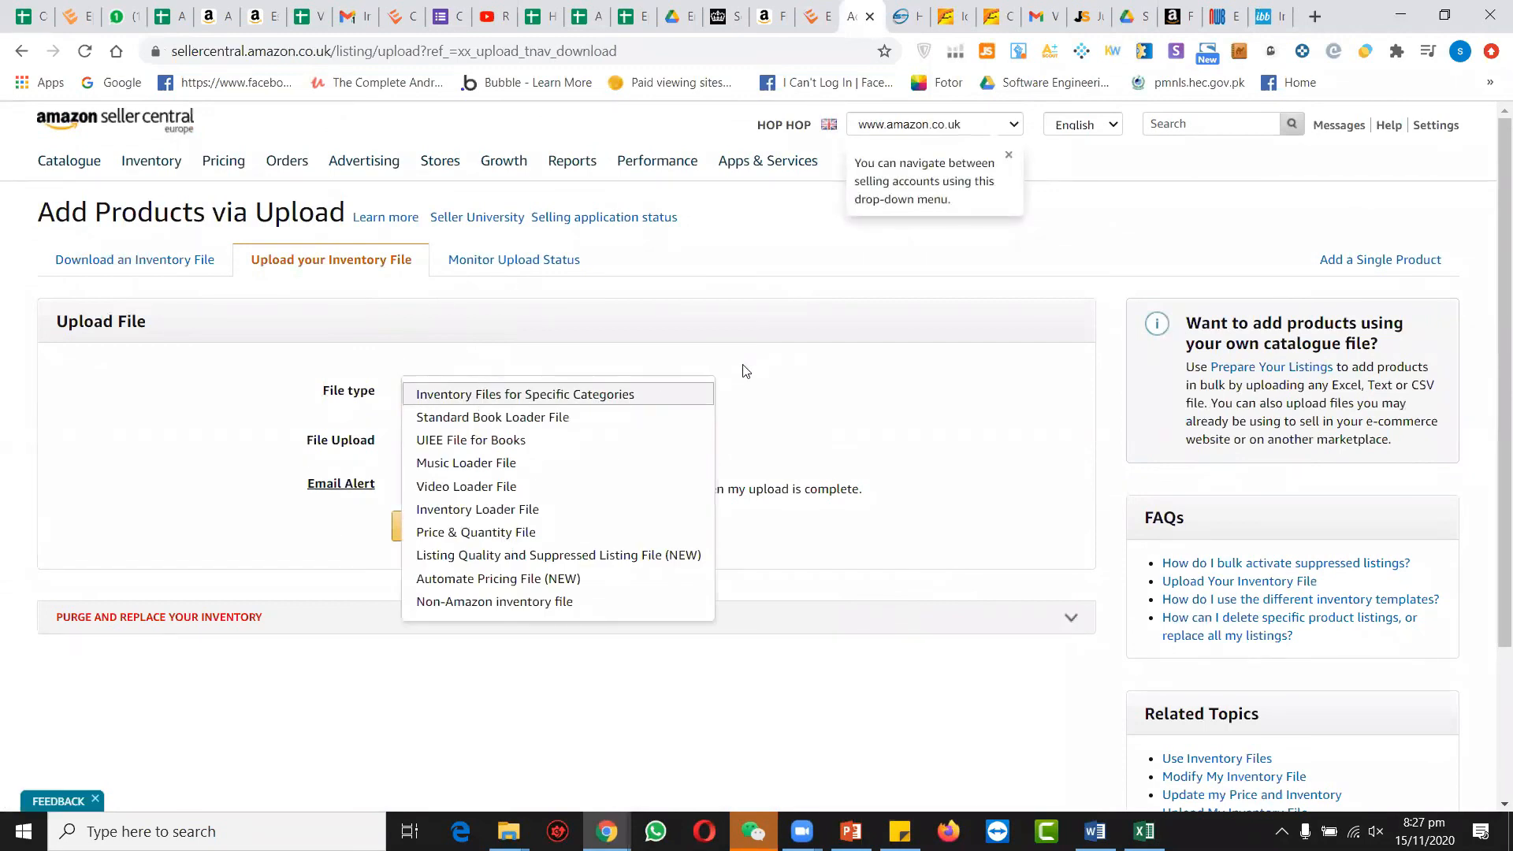
{"action": "left_click", "coordinate": [568, 509]}
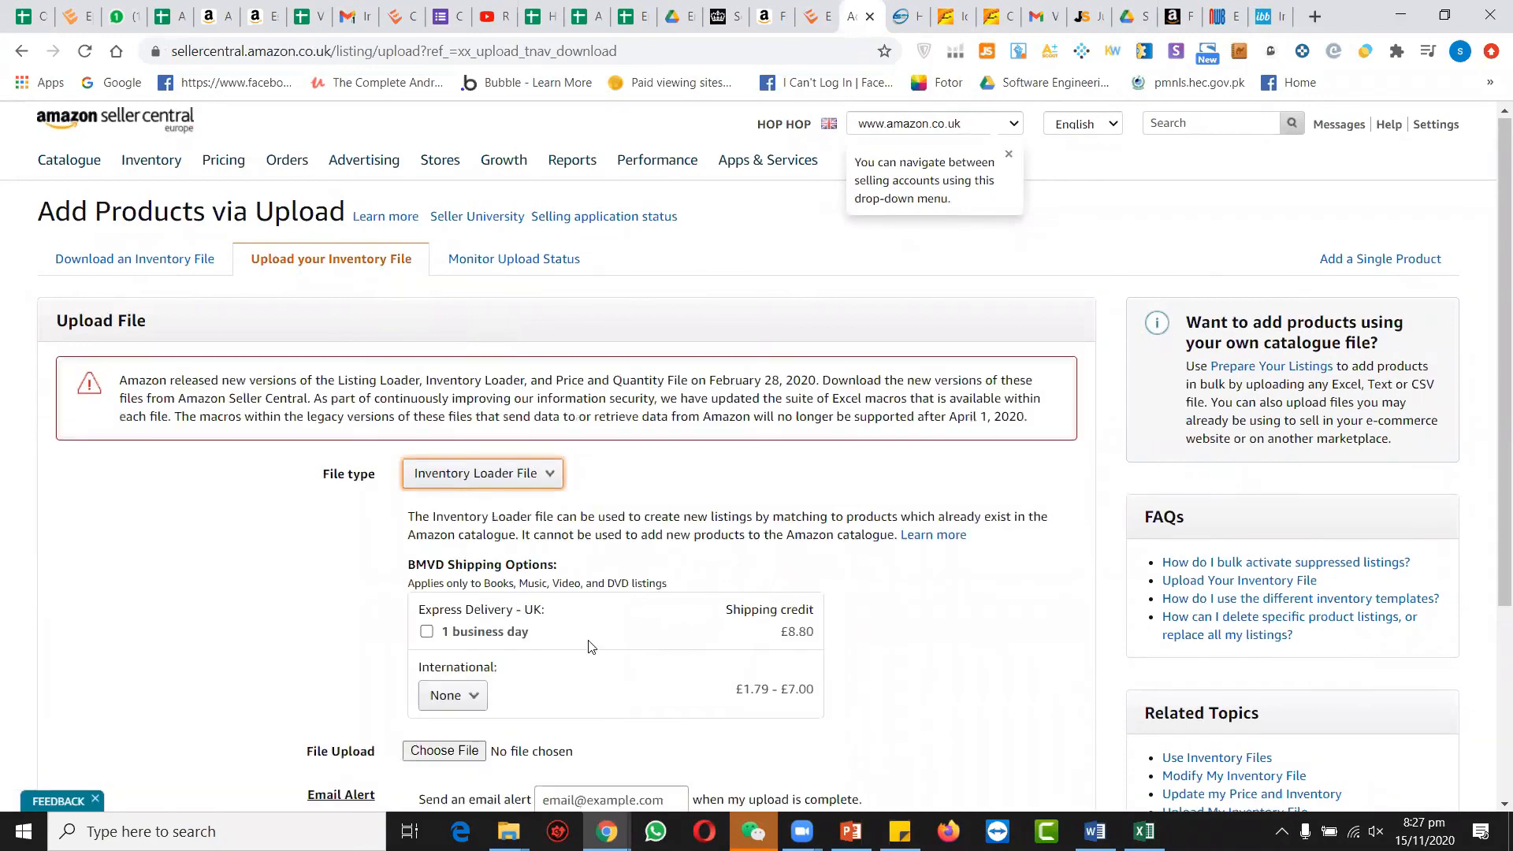
{"action": "scroll", "coordinate": [591, 646], "scroll_direction": "down", "scroll_amount": 3}
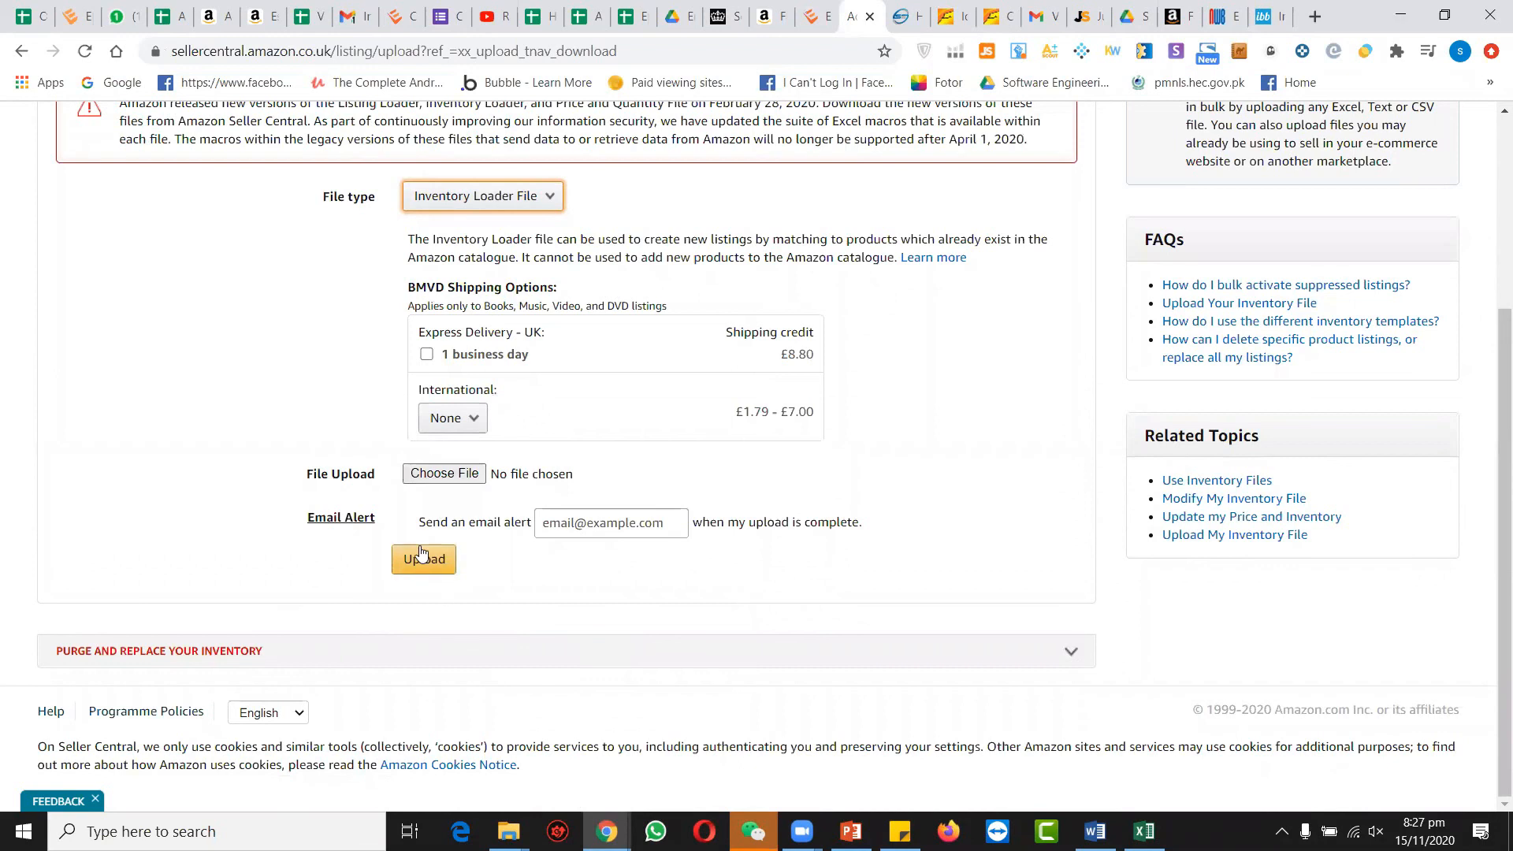
{"action": "scroll", "coordinate": [421, 554], "scroll_direction": "up", "scroll_amount": 3}
Open the Manage Inventory page in Seller Central and examine the product list.
{"action": "mouse_move", "coordinate": [151, 161]}
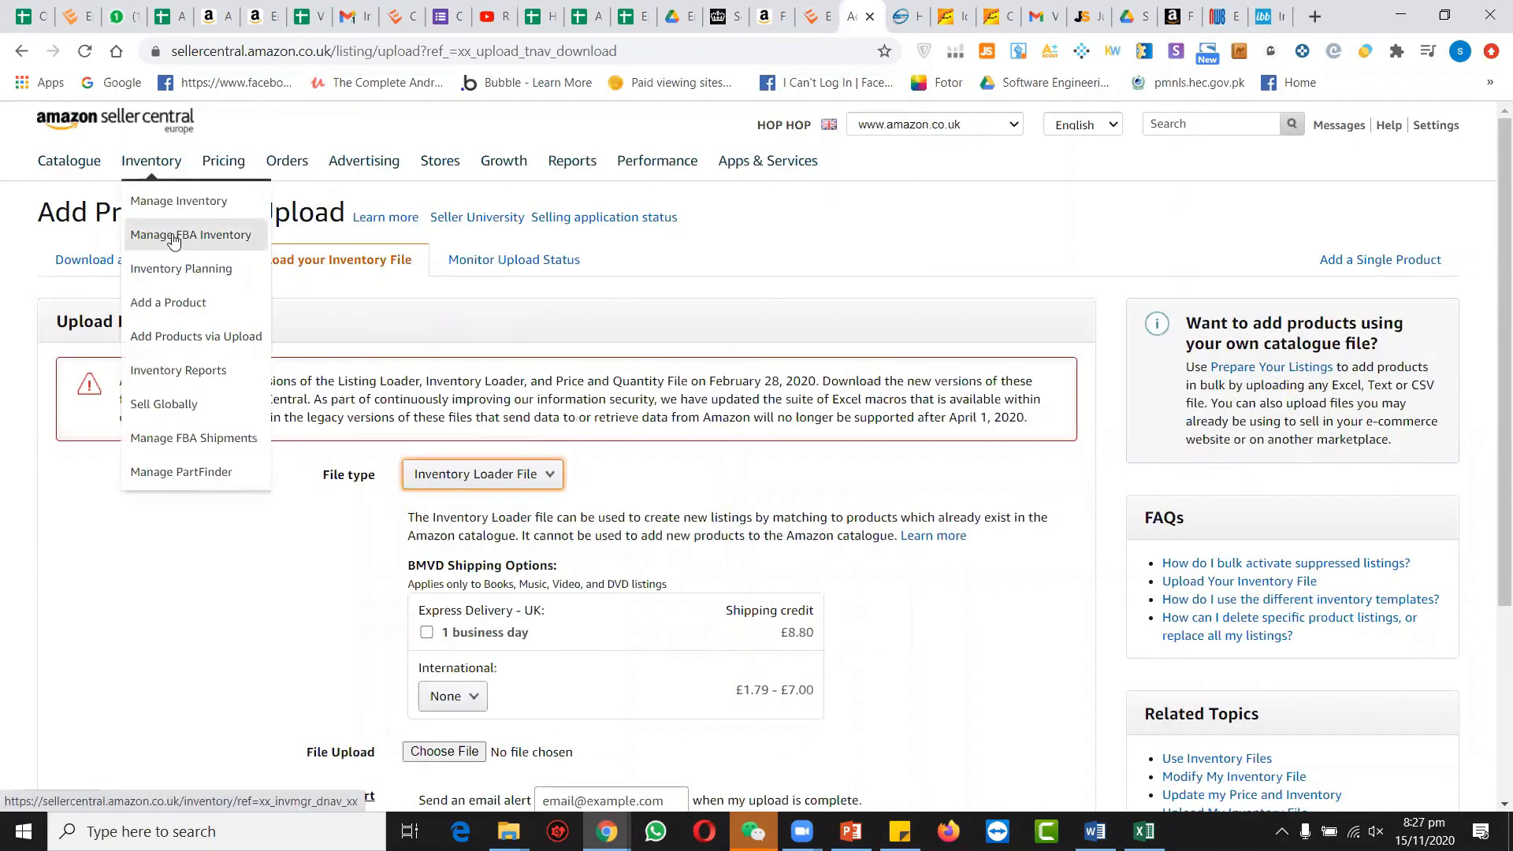
{"action": "left_click", "coordinate": [152, 205]}
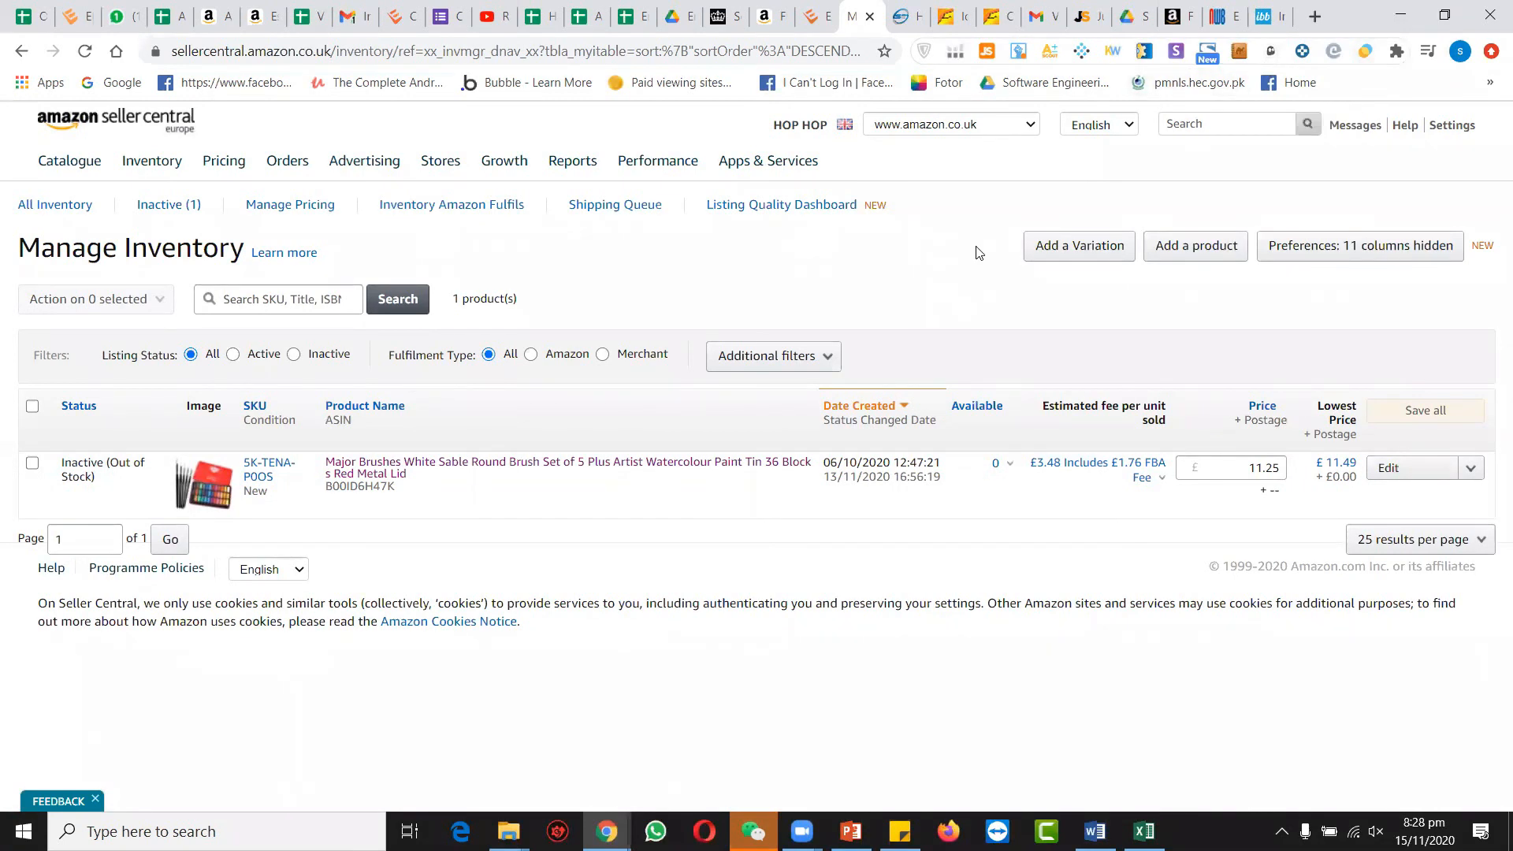
{"action": "left_click", "coordinate": [912, 248]}
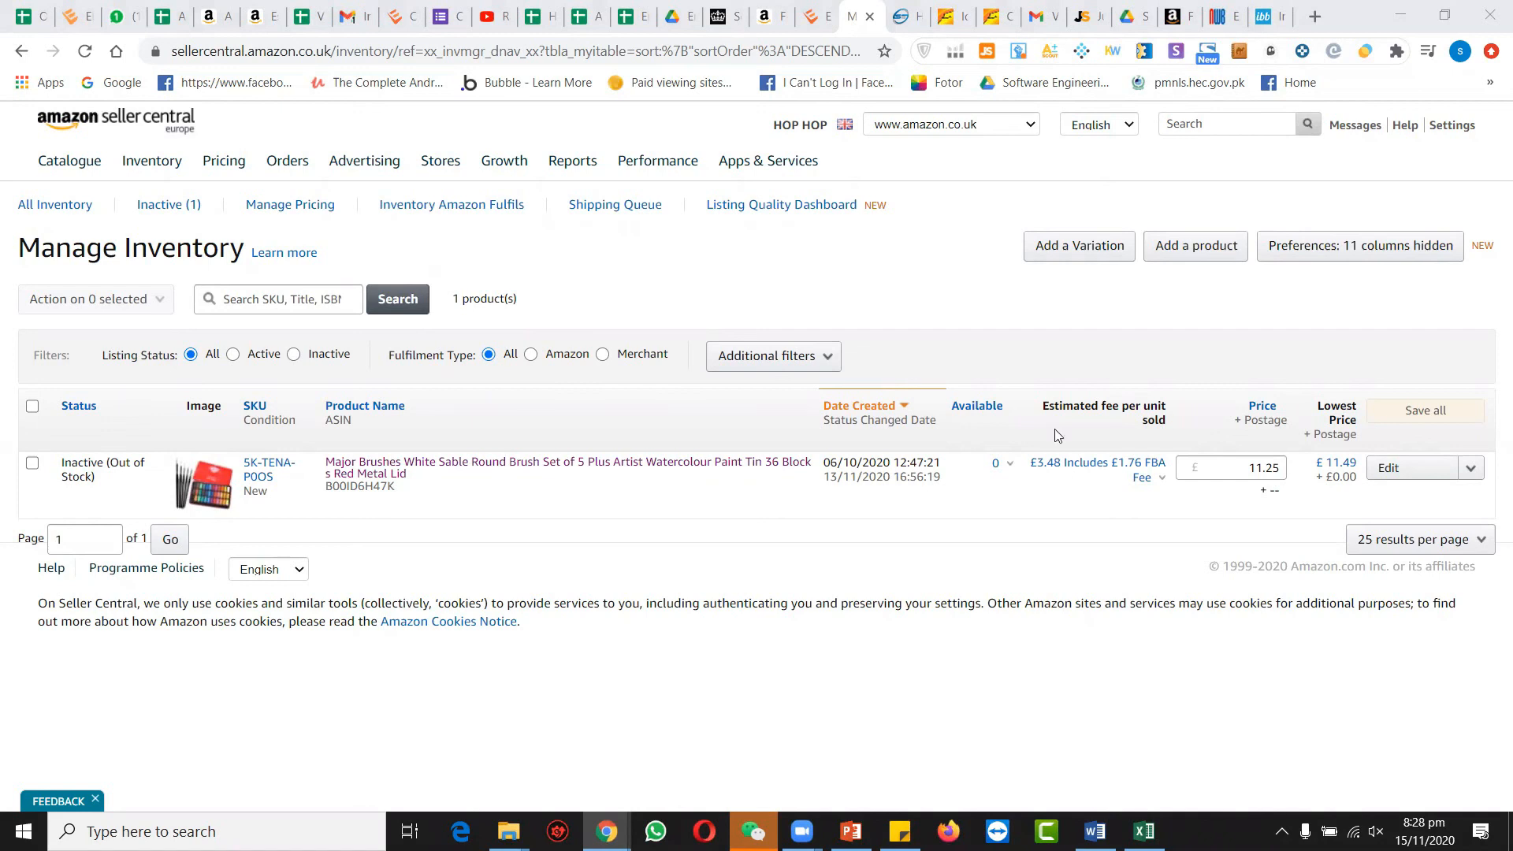
Switch to the PowerPoint presentation to show the Bulk Listing (Flat file) slide.
{"action": "left_click", "coordinate": [851, 831]}
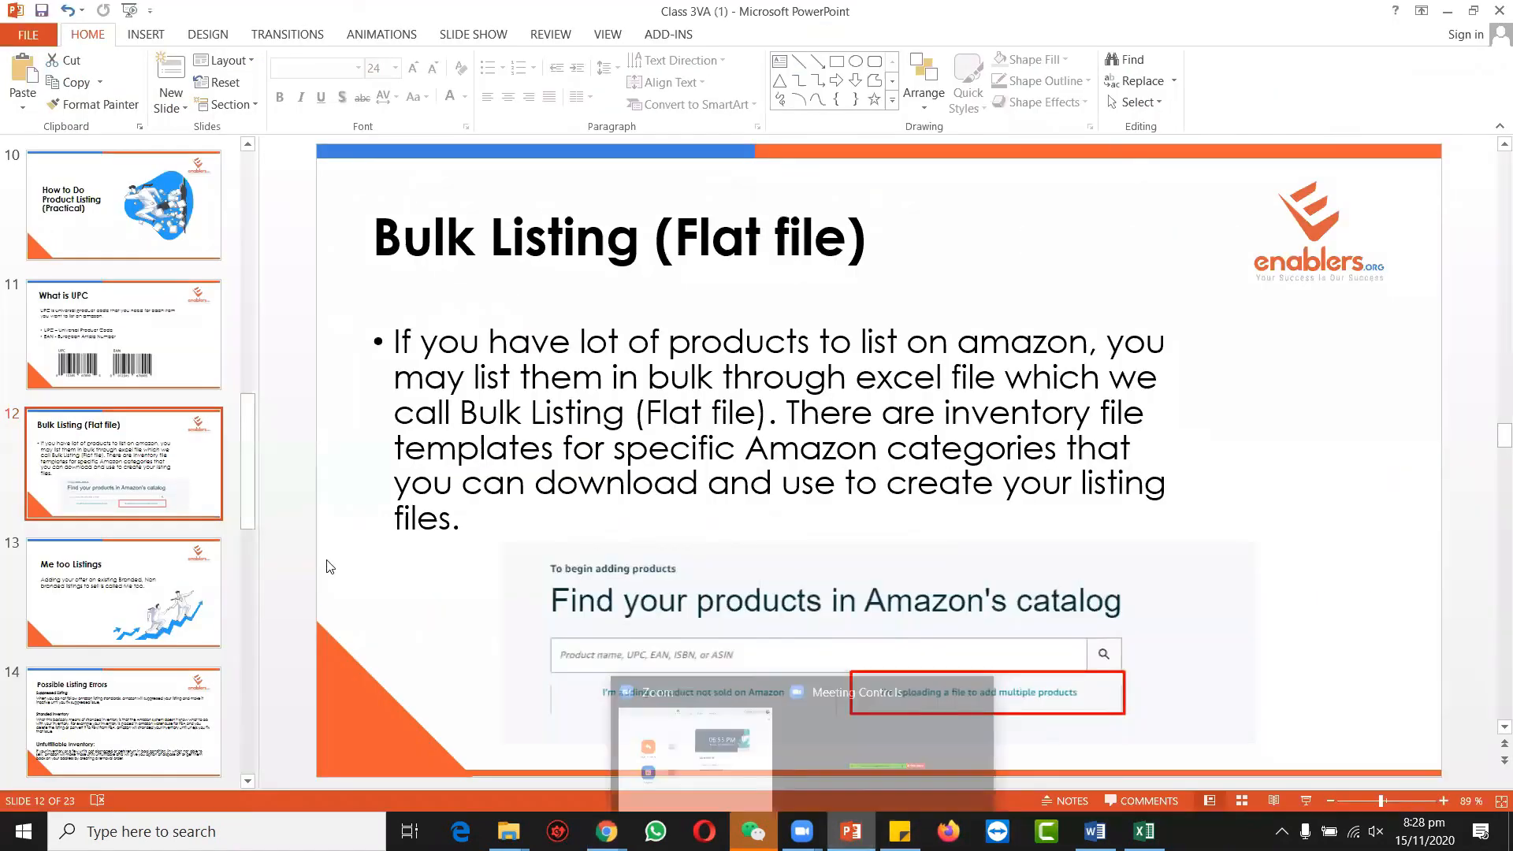